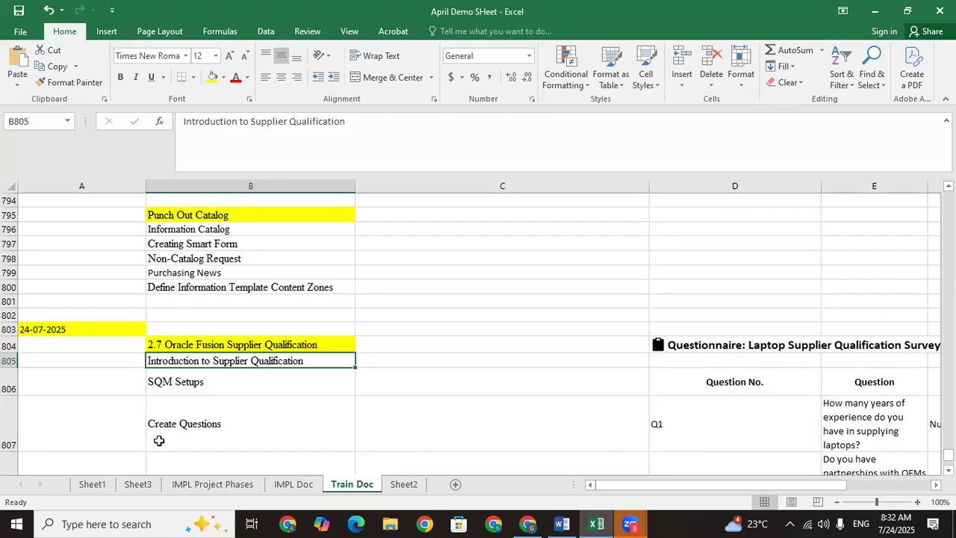
# Step: Review the Creating Smart Form and SQM Setups entries in the Train Doc sheet
pyautogui.click(200, 240)
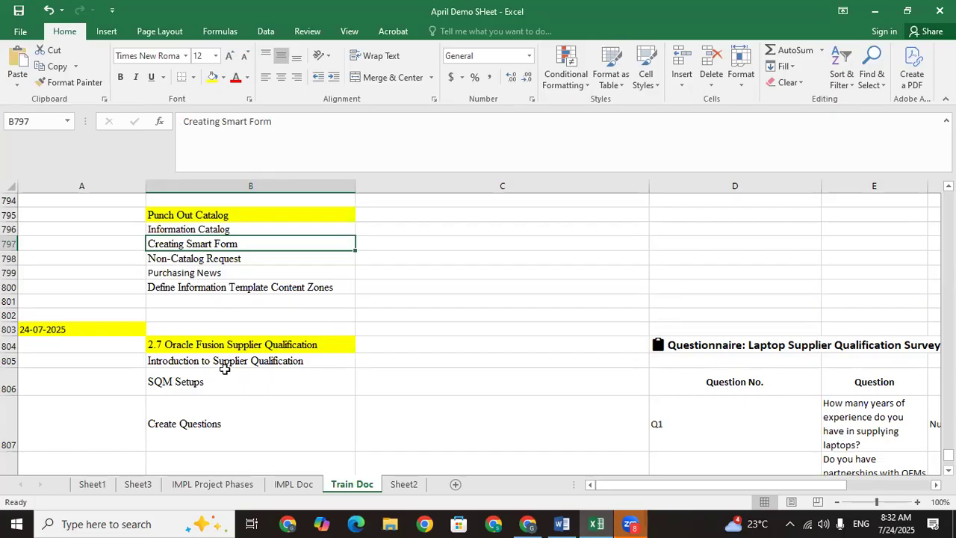
pyautogui.click(380, 63)
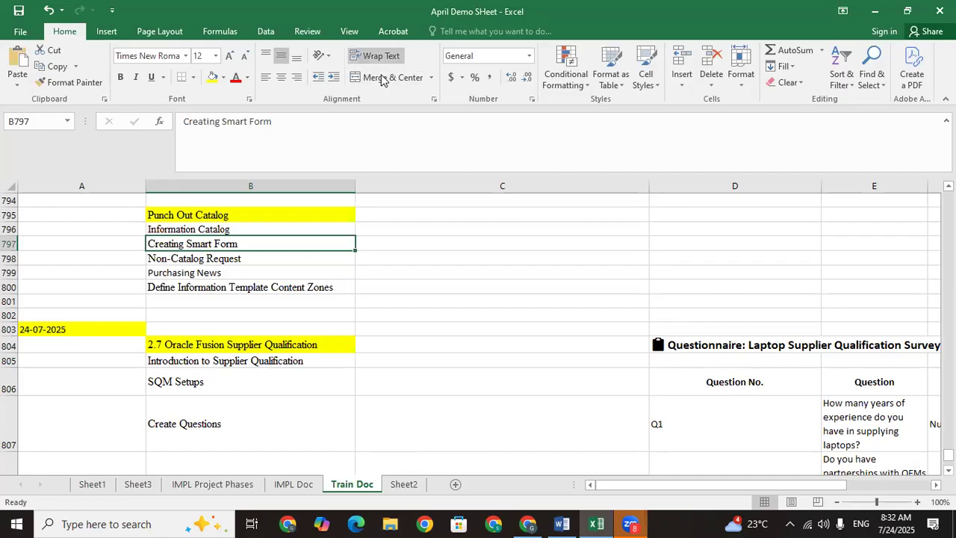
pyautogui.click(482, 330)
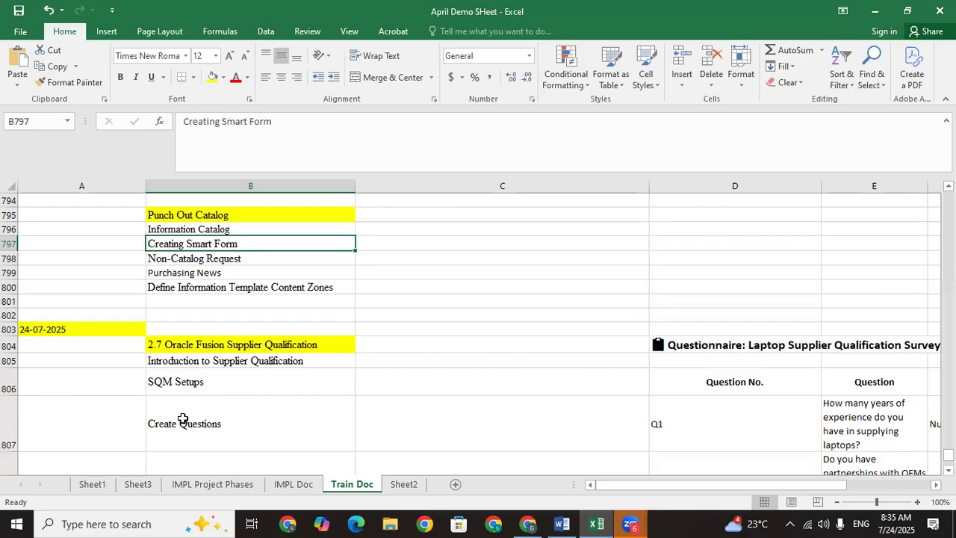
pyautogui.click(194, 384)
pyautogui.press('Down')
pyautogui.press('Down')
pyautogui.press('Down')
pyautogui.press('Down')
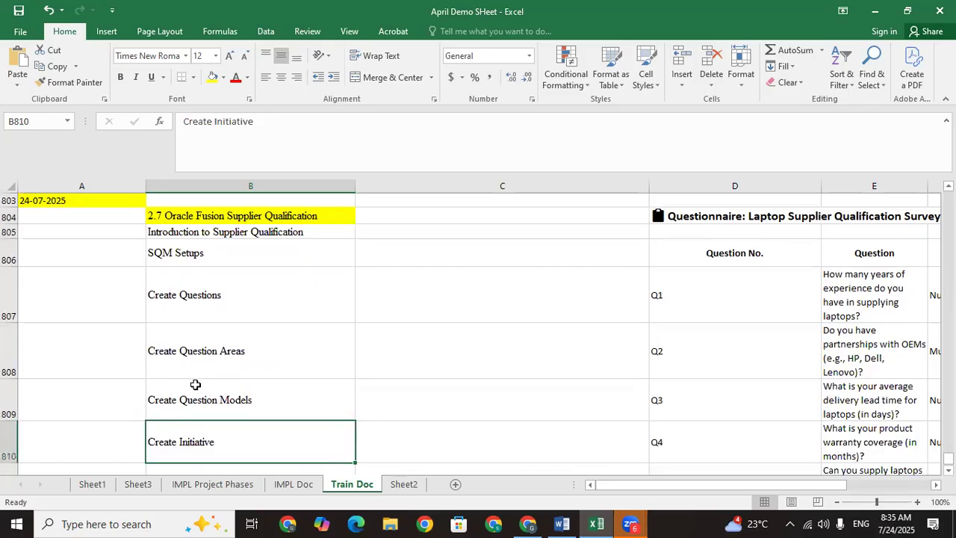
pyautogui.click(221, 299)
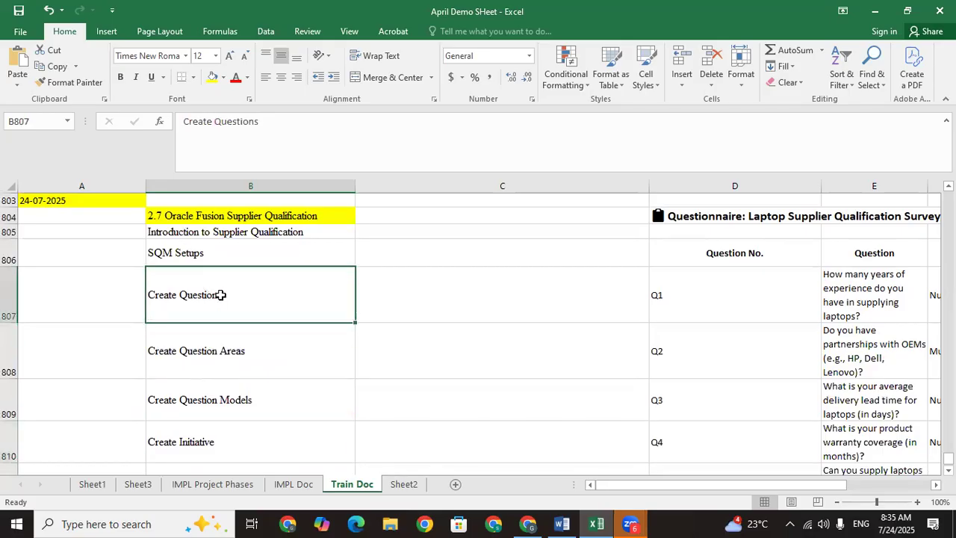
# Step: Check the questionnaire title and Q1's text, response type, scoring criteria and maximum score
pyautogui.click(555, 218)
pyautogui.press('Right')
pyautogui.press('Right')
pyautogui.press('Right')
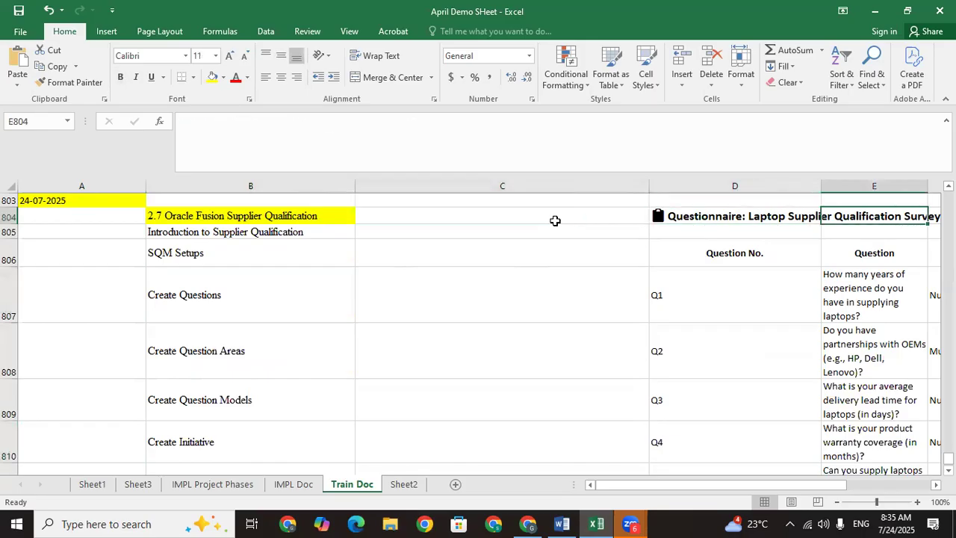
pyautogui.press('Right')
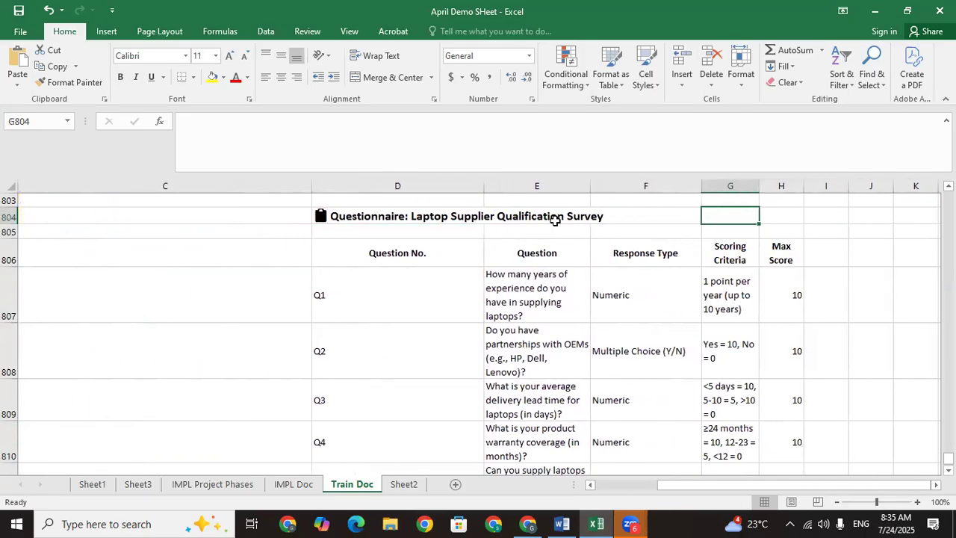
pyautogui.click(419, 217)
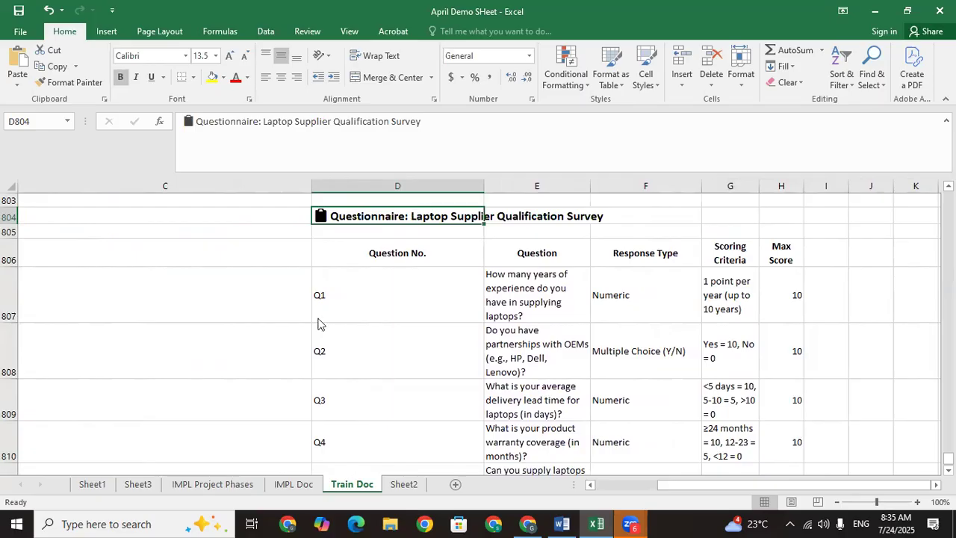
pyautogui.click(371, 308)
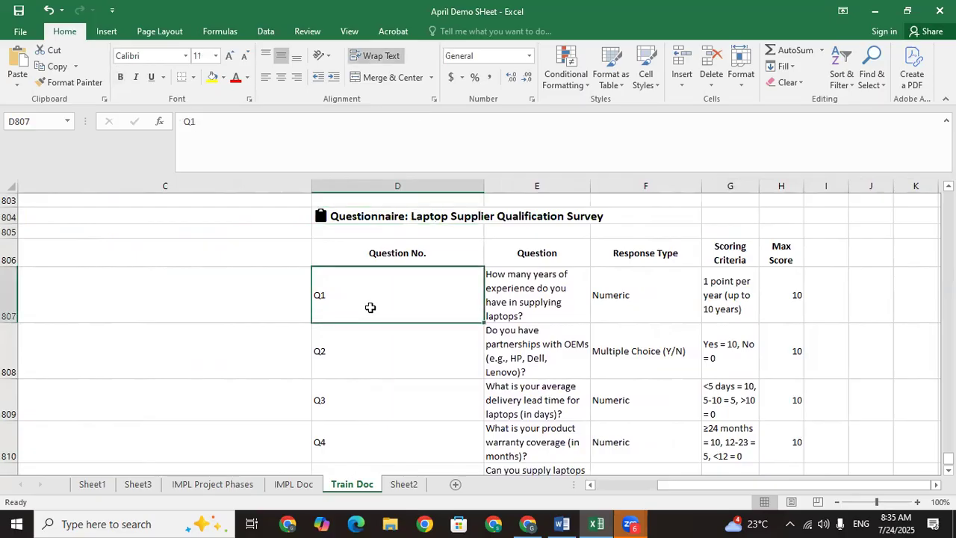
pyautogui.click(529, 301)
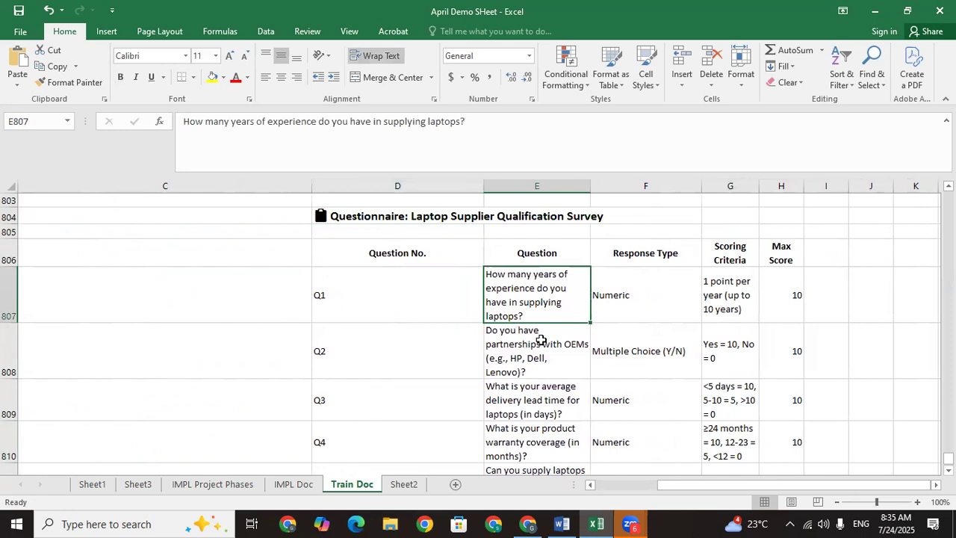
pyautogui.click(623, 299)
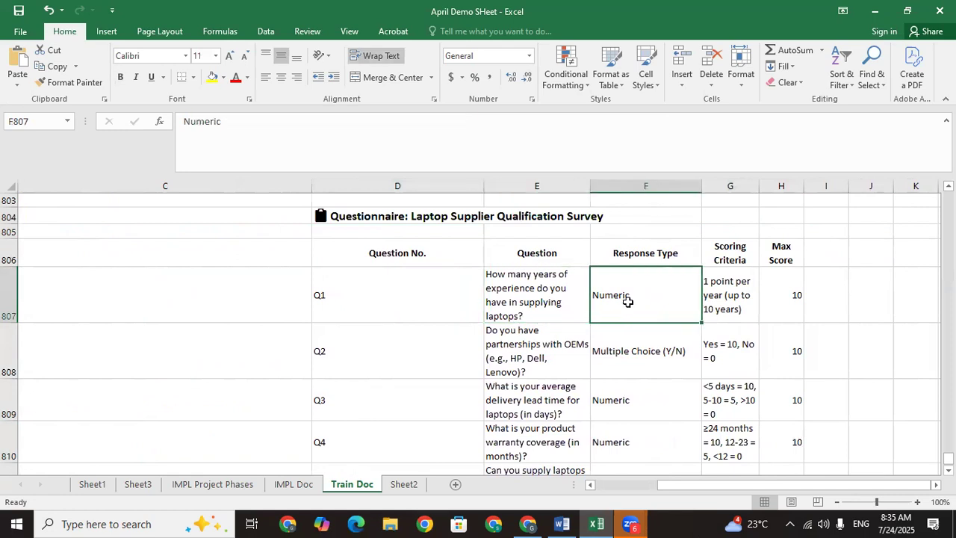
pyautogui.click(736, 297)
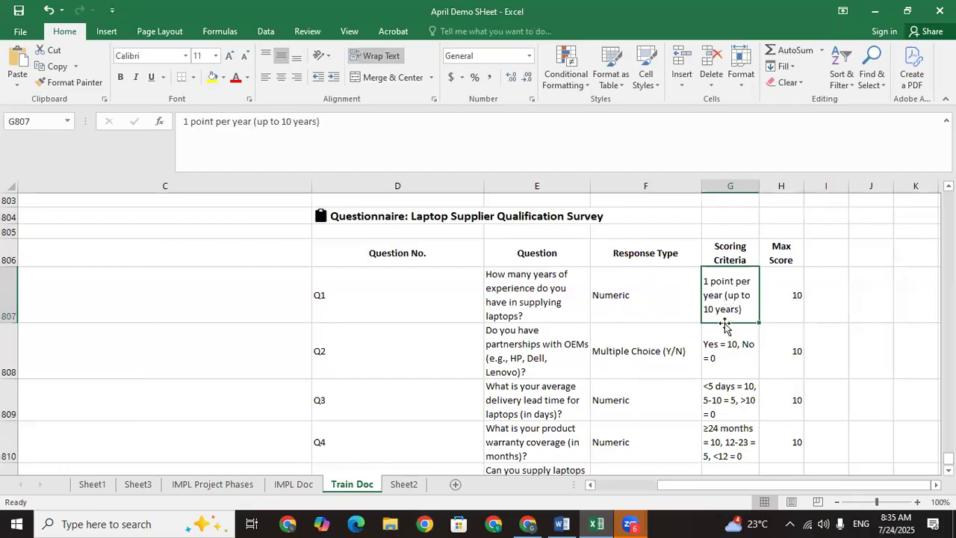
pyautogui.click(780, 305)
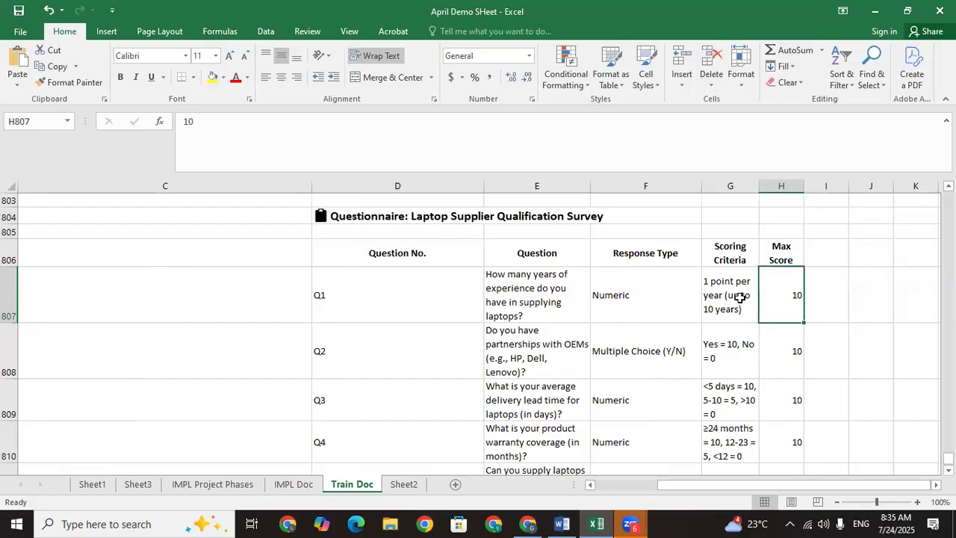
# Step: Check Q2's text, response type and scoring criteria, then glance at Q3
pyautogui.click(322, 358)
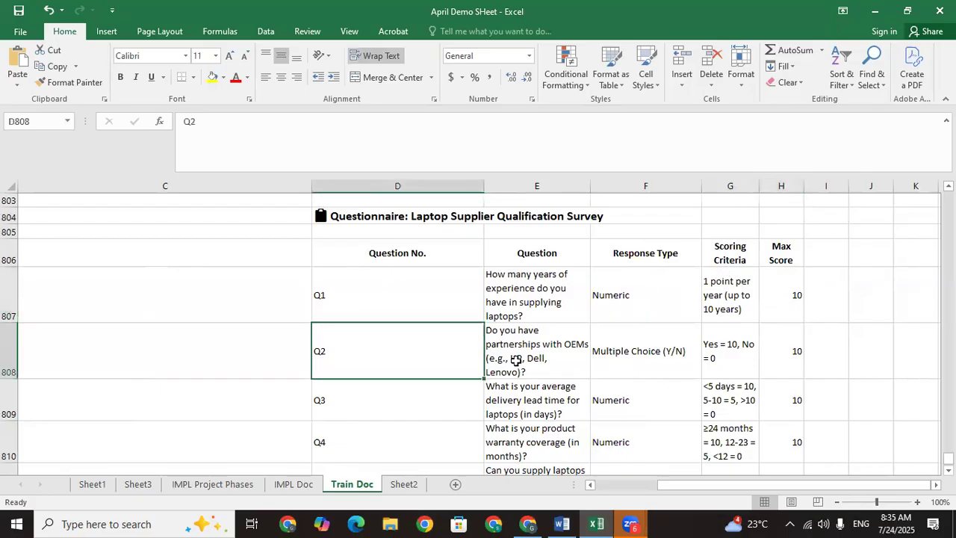
pyautogui.click(551, 354)
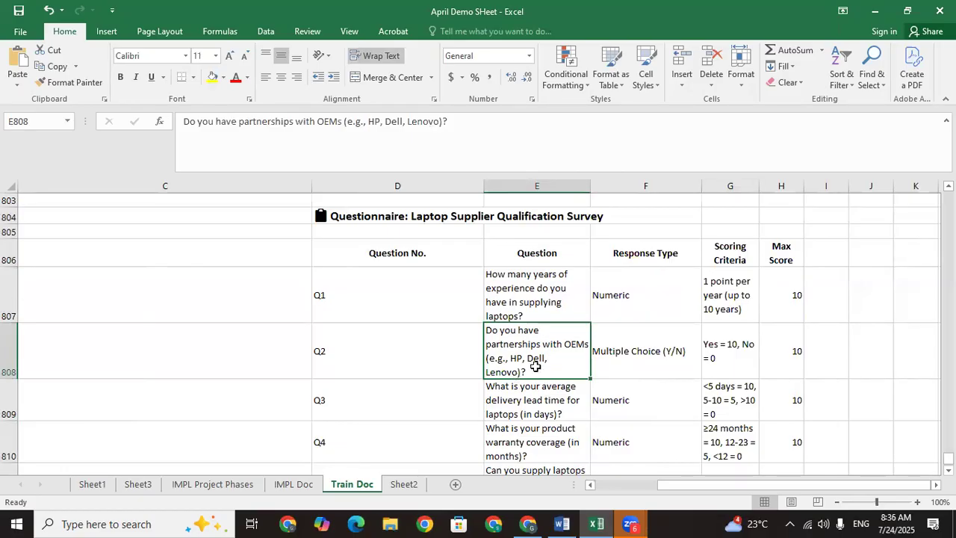
pyautogui.click(656, 346)
pyautogui.click(717, 356)
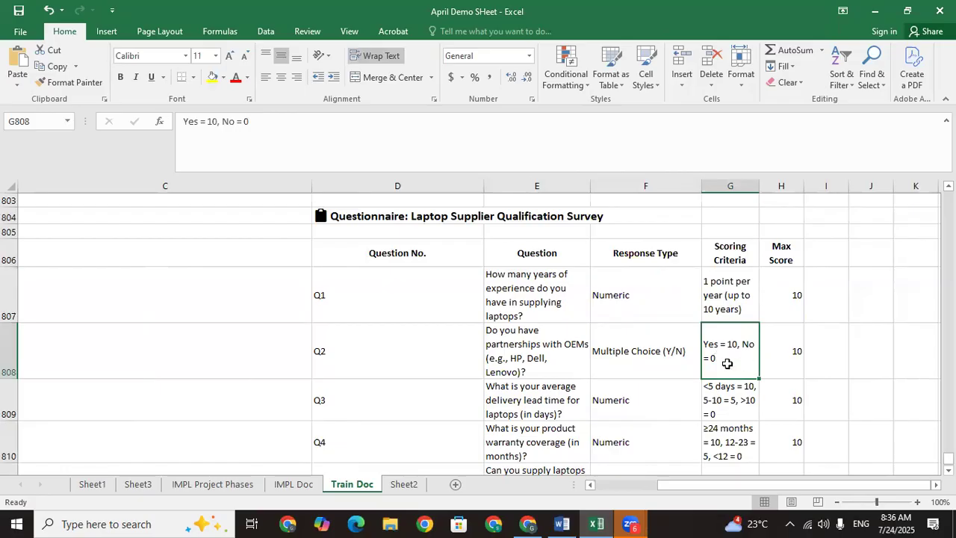
pyautogui.click(408, 398)
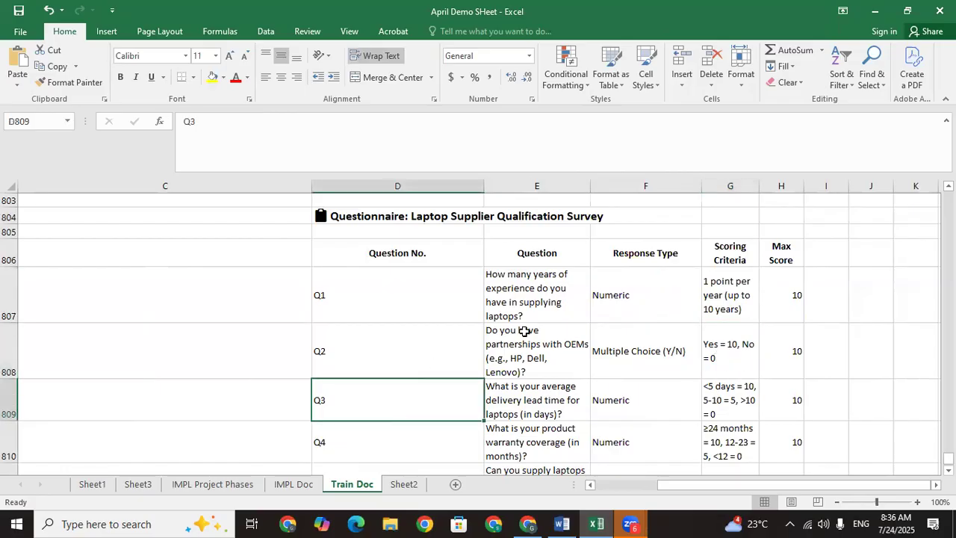
pyautogui.click(550, 296)
pyautogui.click(394, 250)
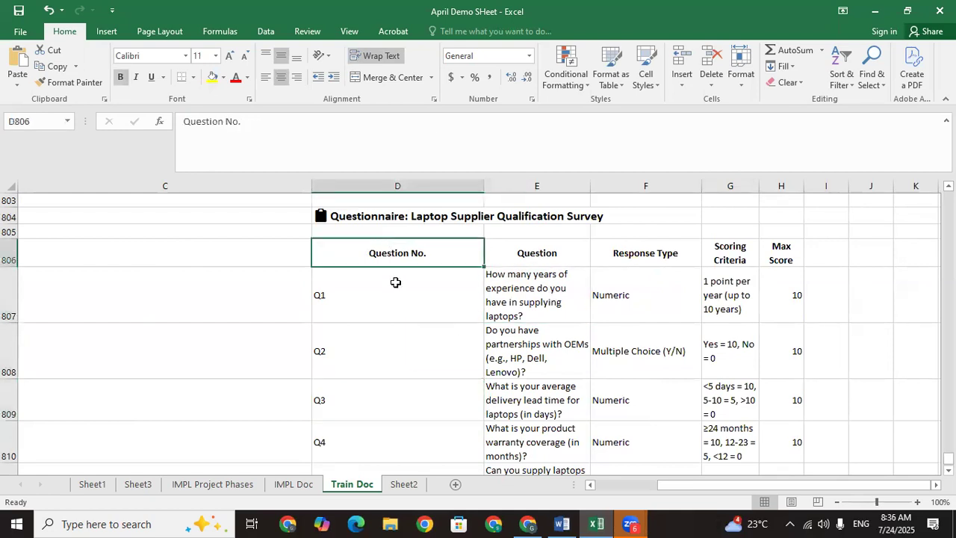
pyautogui.click(401, 294)
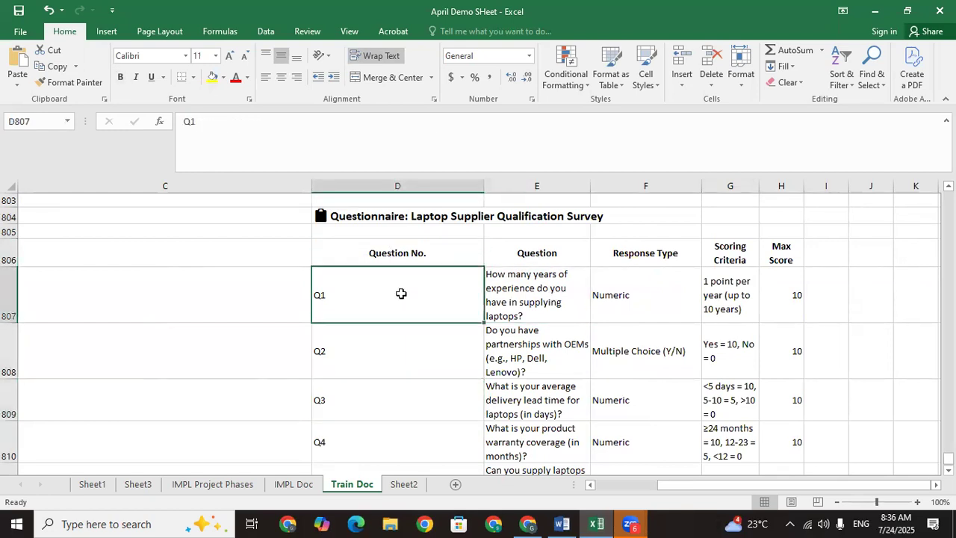
pyautogui.press('Home')
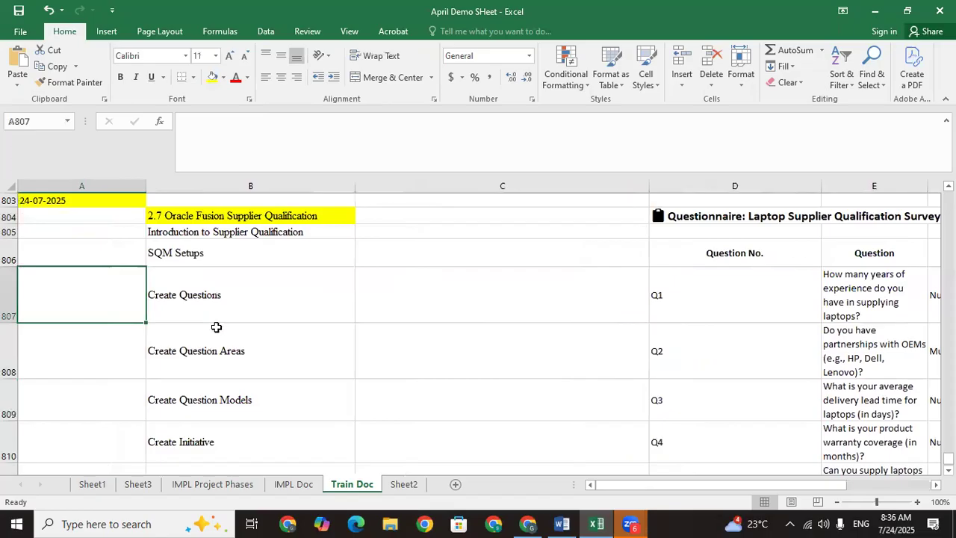
# Step: Compare the Create Questions, Create Question Areas and Create Question Models setup entries
pyautogui.click(232, 359)
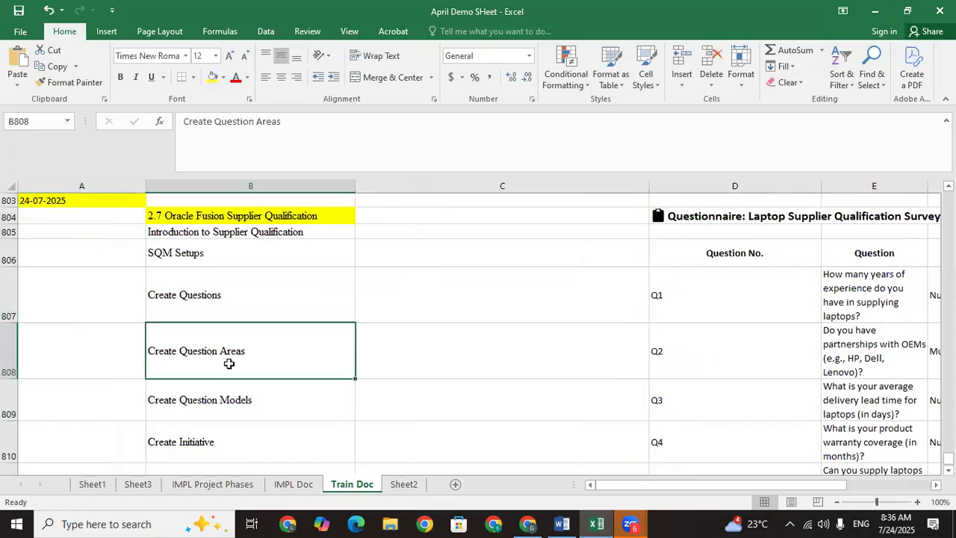
pyautogui.click(224, 296)
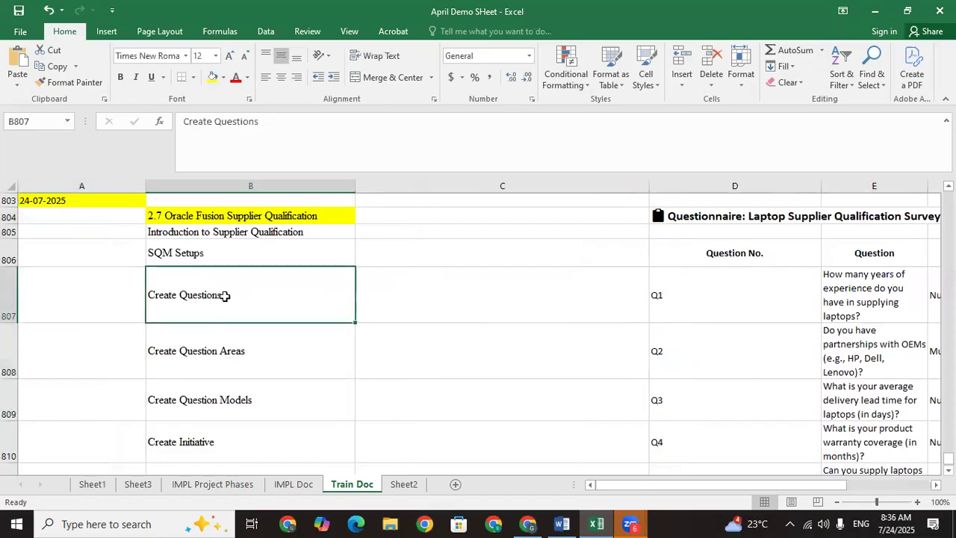
pyautogui.click(223, 353)
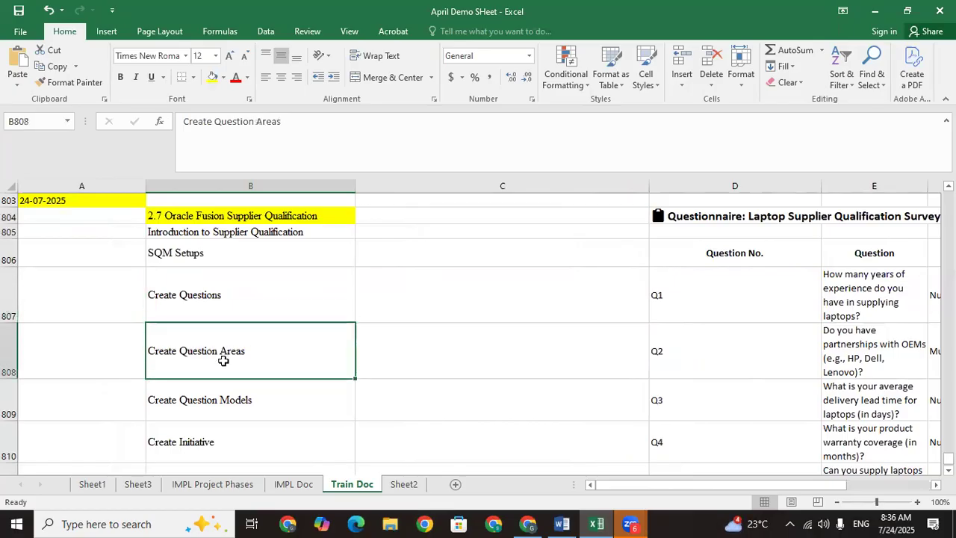
pyautogui.click(230, 404)
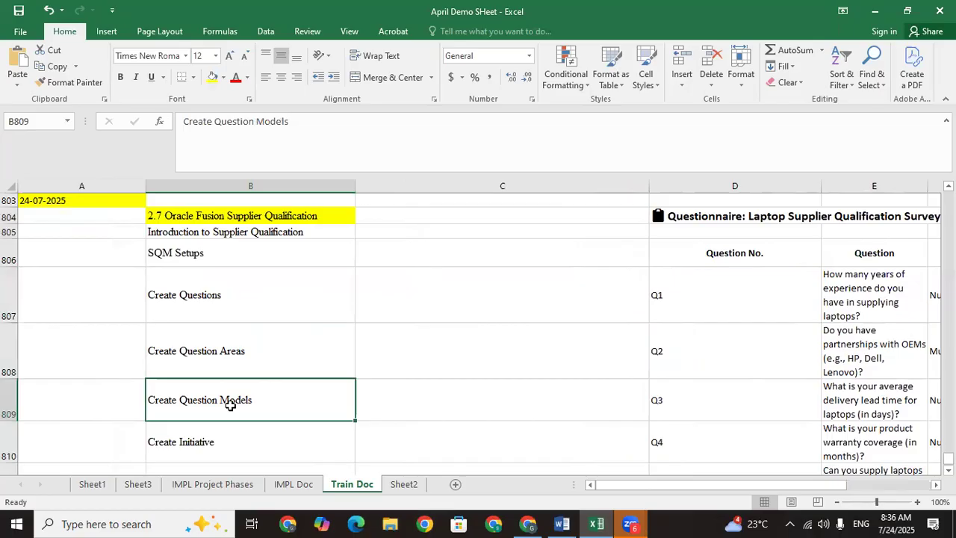
pyautogui.click(233, 358)
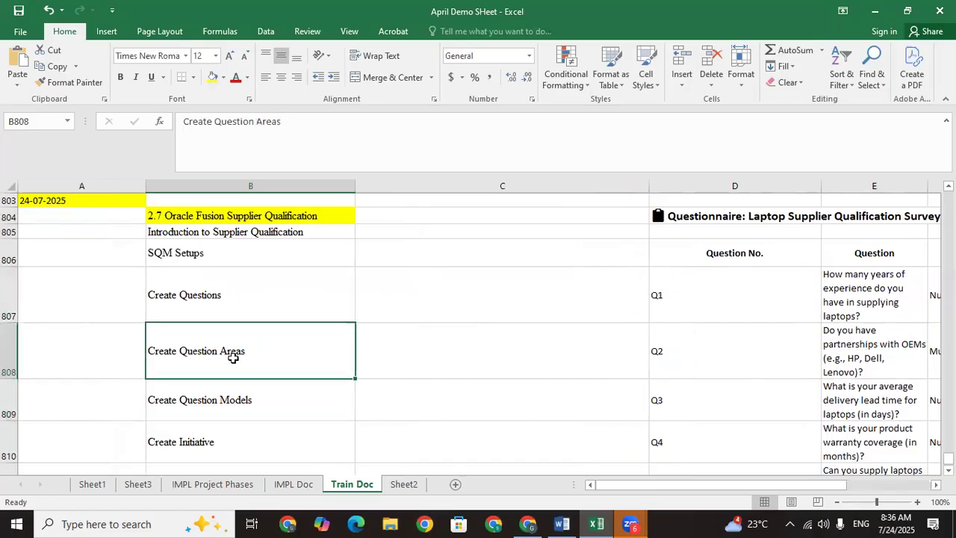
pyautogui.click(243, 409)
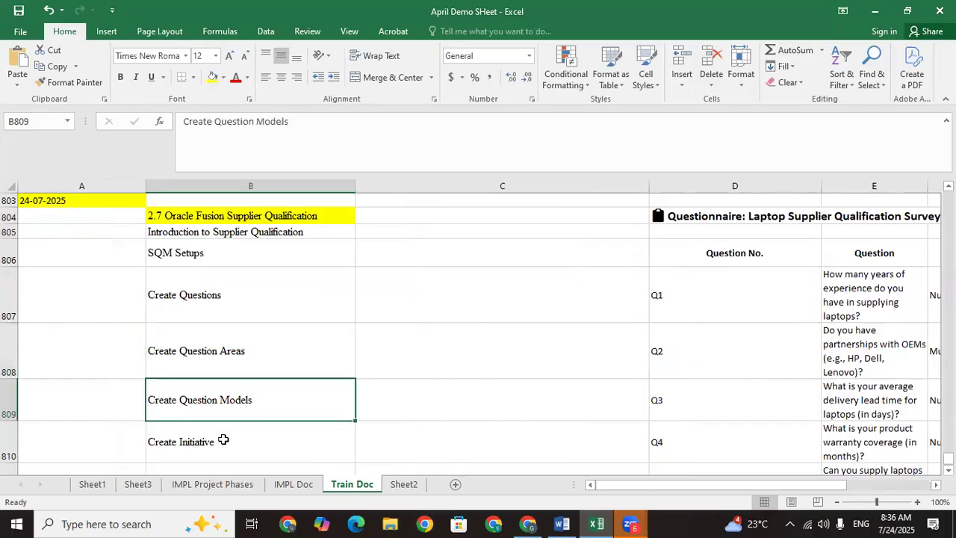
pyautogui.click(214, 297)
pyautogui.press('Down')
pyautogui.press('Down')
pyautogui.press('Down')
pyautogui.press('Down')
pyautogui.press('Down')
pyautogui.press('Down')
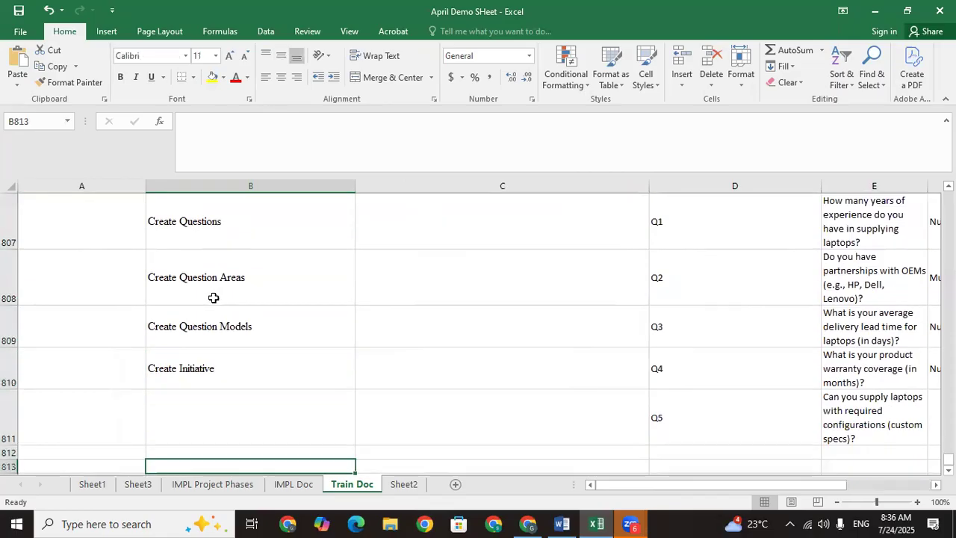
pyautogui.press('Down')
pyautogui.press('Down')
pyautogui.press('Up')
pyautogui.press('Up')
pyautogui.press('Up')
pyautogui.press('Up')
pyautogui.press('Up')
pyautogui.press('Up')
pyautogui.press('Up')
pyautogui.press('Up')
pyautogui.press('Up')
pyautogui.press('Down')
pyautogui.press('Up')
pyautogui.press('Up')
pyautogui.press('Up')
pyautogui.press('Up')
pyautogui.press('Down')
pyautogui.press('Down')
pyautogui.press('Down')
pyautogui.press('Down')
pyautogui.press('Down')
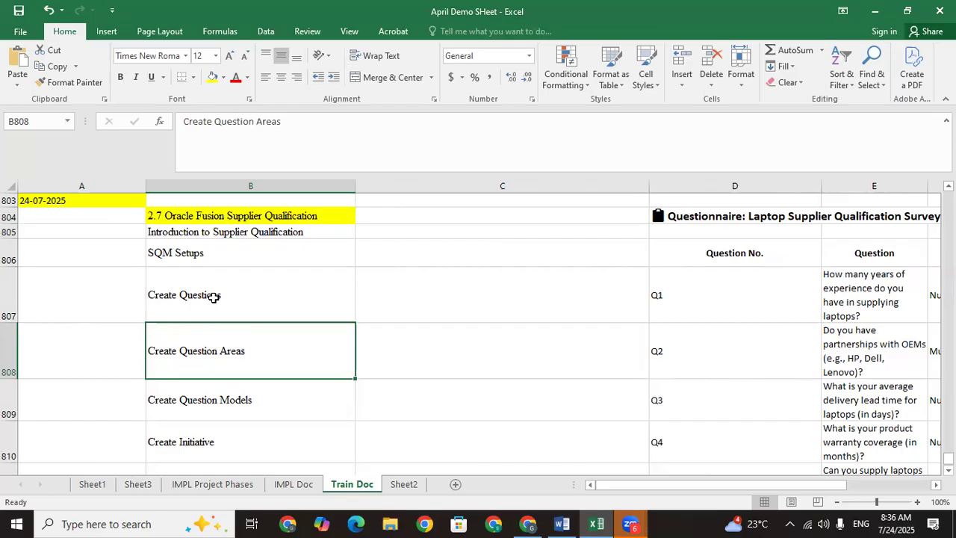
# Step: Copy the Create Questions entry into cell B813
pyautogui.click(206, 299)
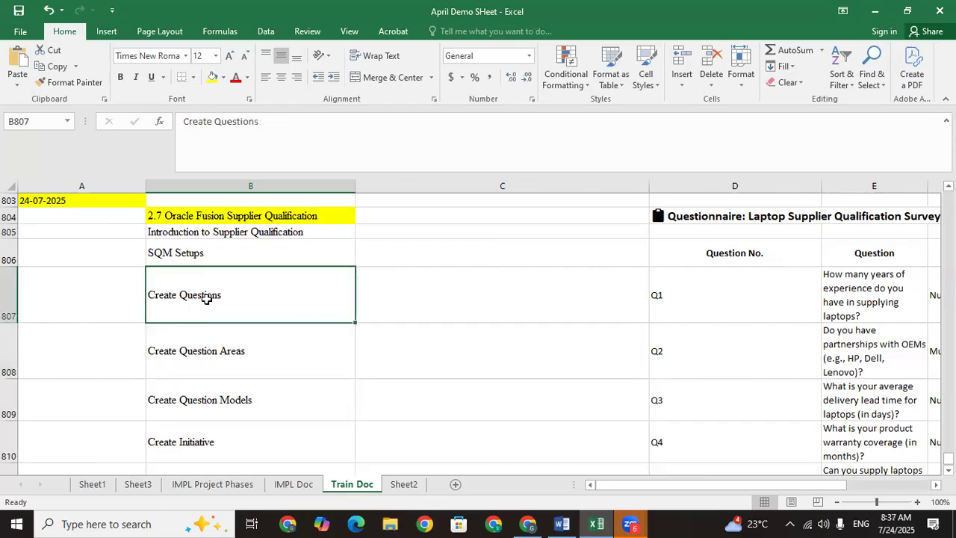
pyautogui.hotkey('ctrl', 'c')
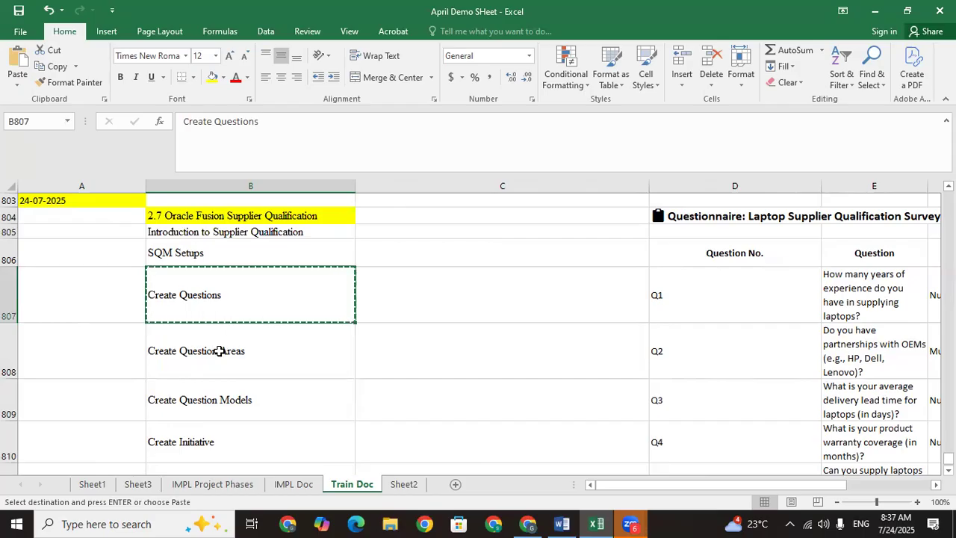
pyautogui.click(217, 351)
pyautogui.press('Down')
pyautogui.press('Down')
pyautogui.press('Down')
pyautogui.press('Down')
pyautogui.press('Down')
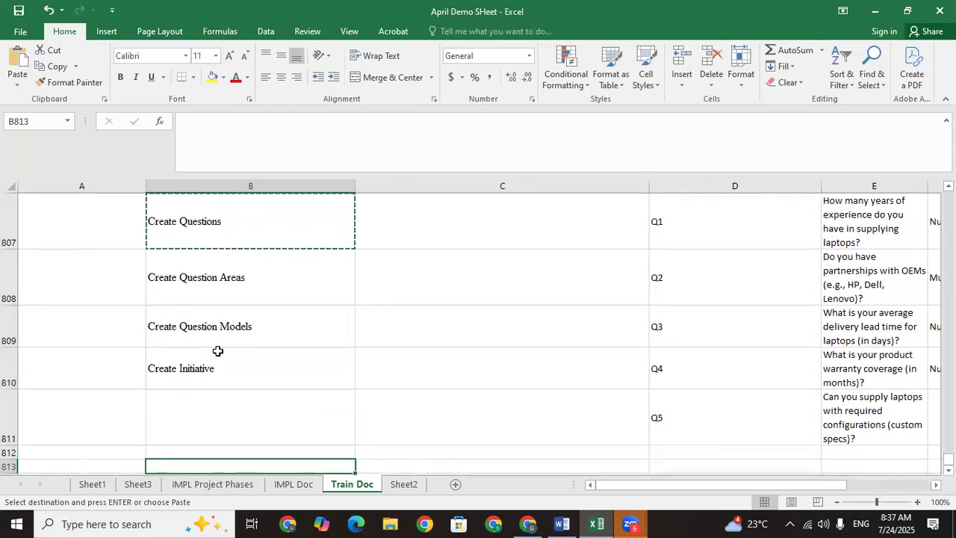
pyautogui.hotkey('ctrl', 'v')
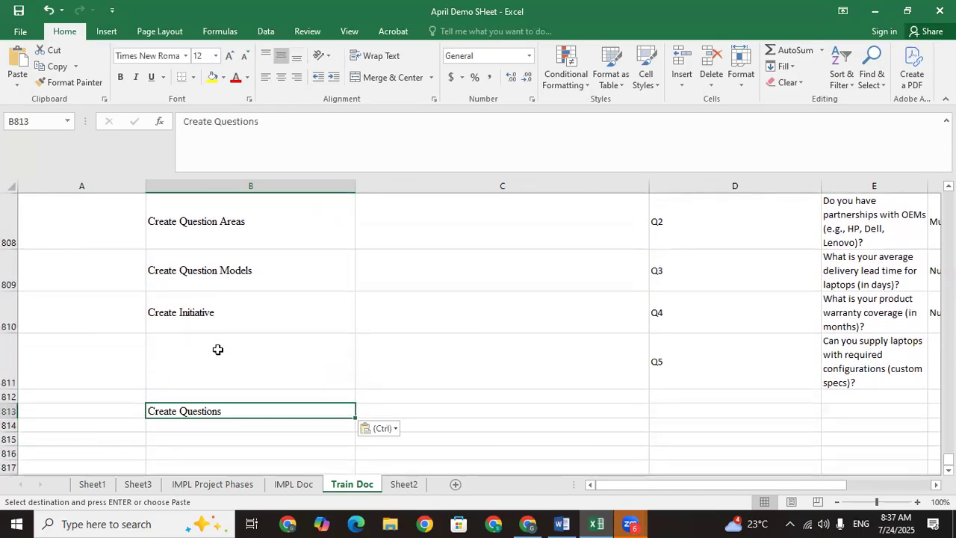
# Step: Enter Setup in A813 and fill it yellow
pyautogui.click(113, 410)
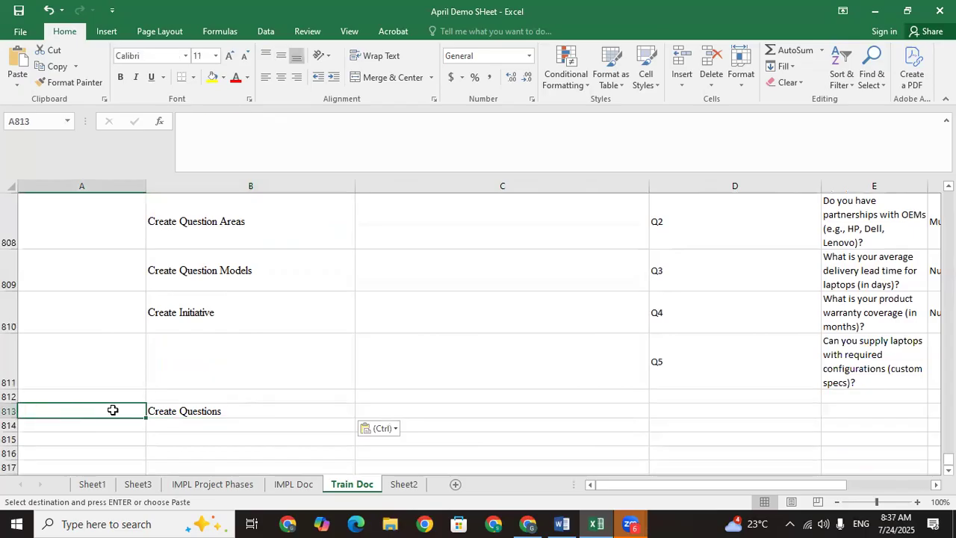
pyautogui.write('Setup')
pyautogui.click(80, 429)
pyautogui.click(68, 411)
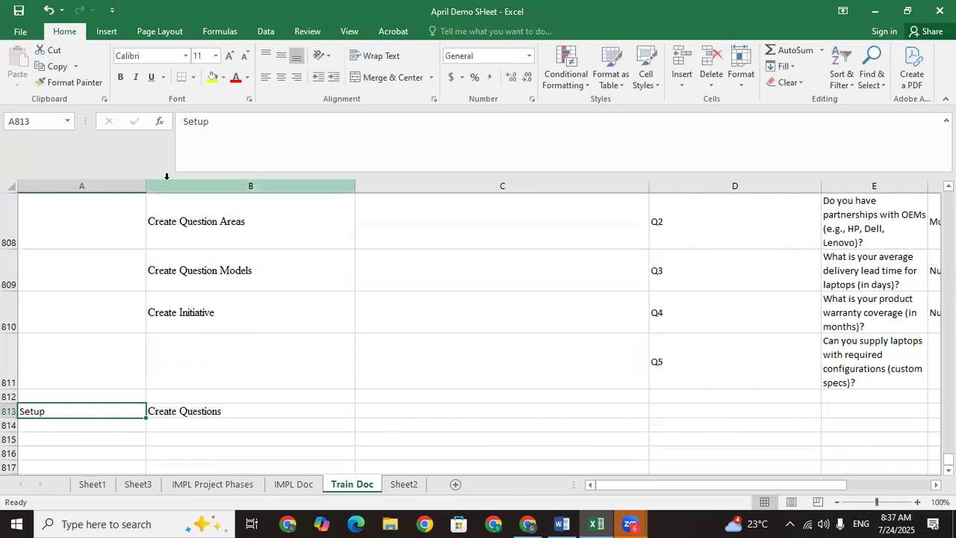
pyautogui.click(212, 77)
# Step: Recheck the Create Questions cell in row 813 and return to the Oracle browser page
pyautogui.click(209, 417)
pyautogui.press('Down')
pyautogui.press('Down')
pyautogui.press('Down')
pyautogui.press('Down')
pyautogui.press('Up')
pyautogui.press('Up')
pyautogui.press('Up')
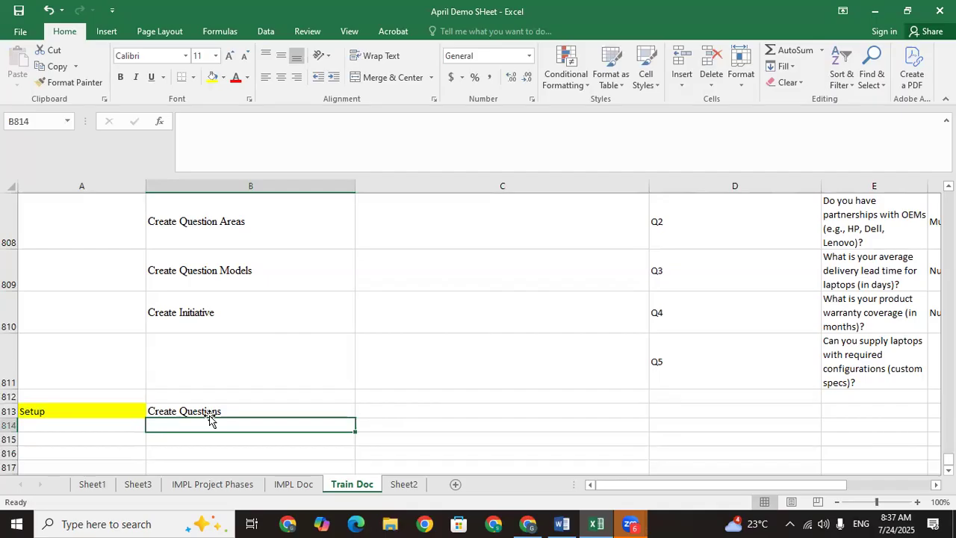
pyautogui.click(208, 412)
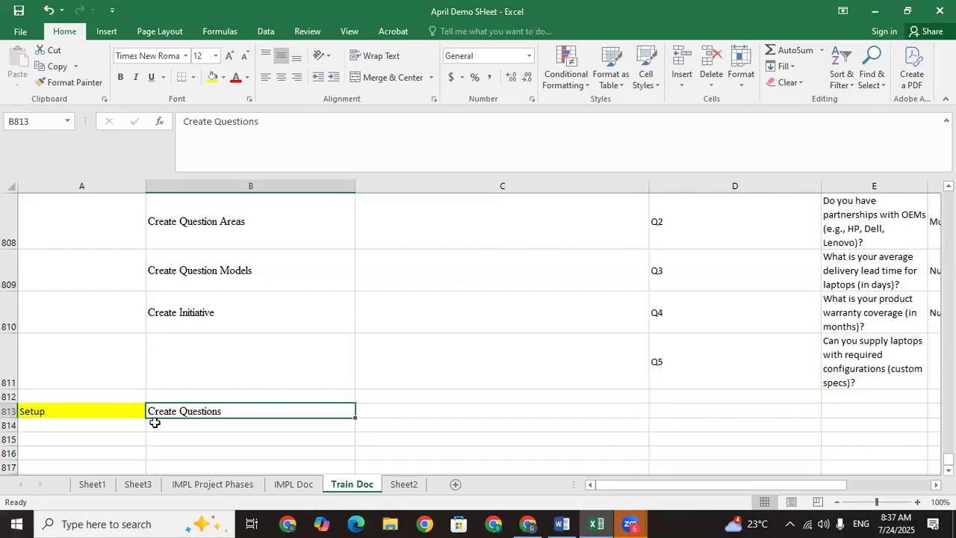
pyautogui.click(528, 522)
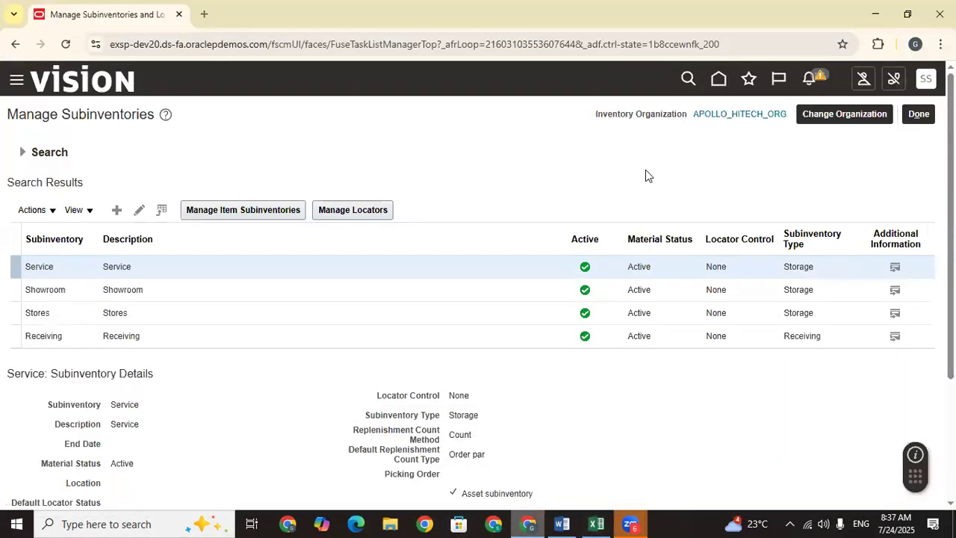
# Step: From the Oracle home page's Procurement apps, launch the Supplier Qualification work area
pyautogui.click(716, 84)
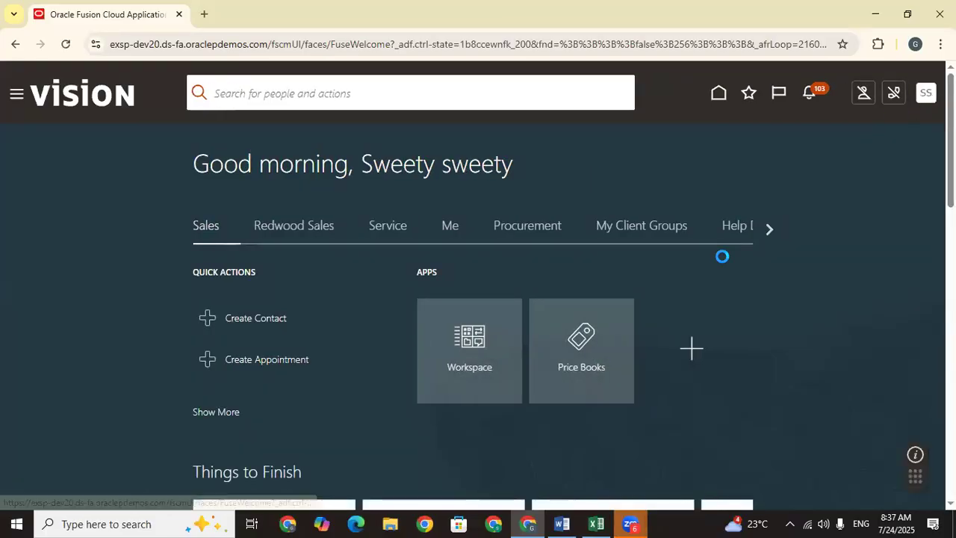
pyautogui.click(572, 156)
pyautogui.moveTo(951, 149); pyautogui.dragTo(950, 177)
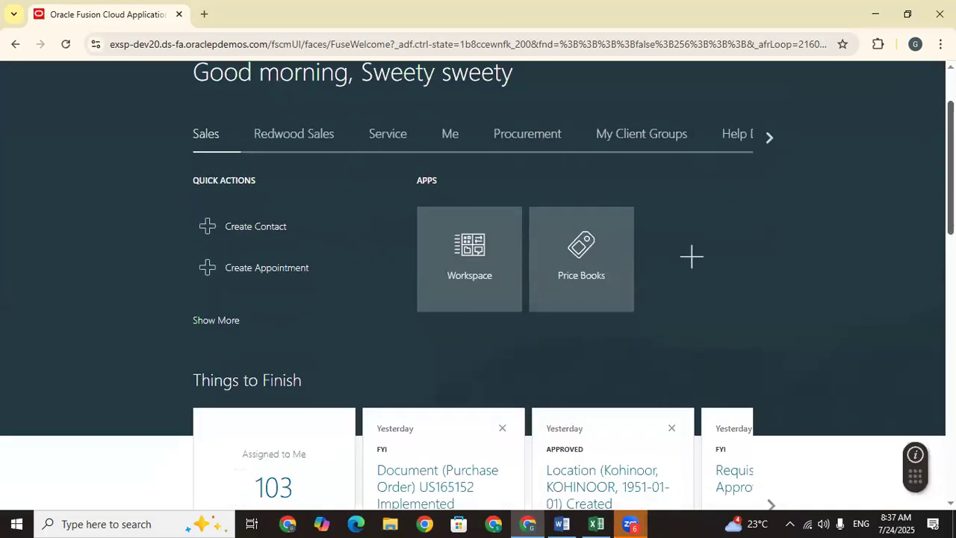
pyautogui.click(527, 134)
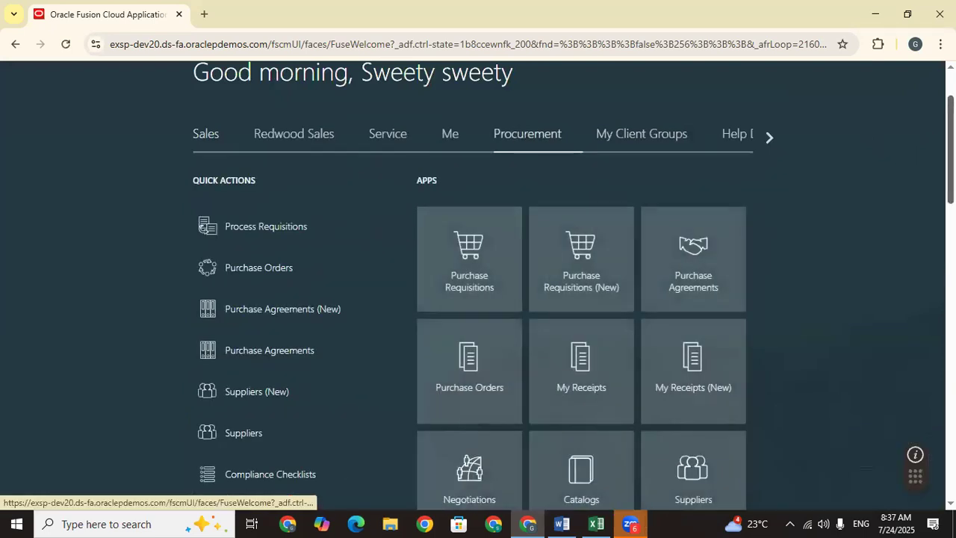
pyautogui.scroll(-3, 484, 433)
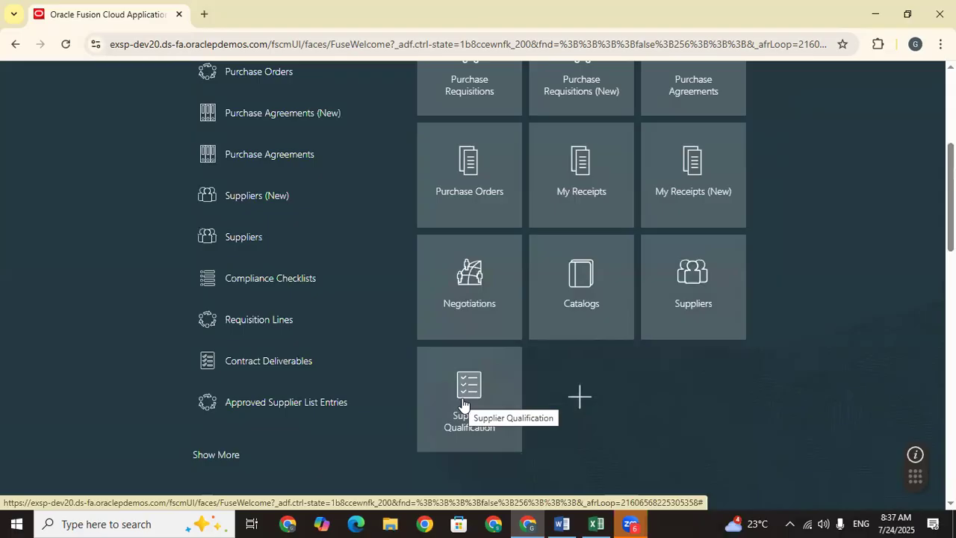
pyautogui.click(464, 404)
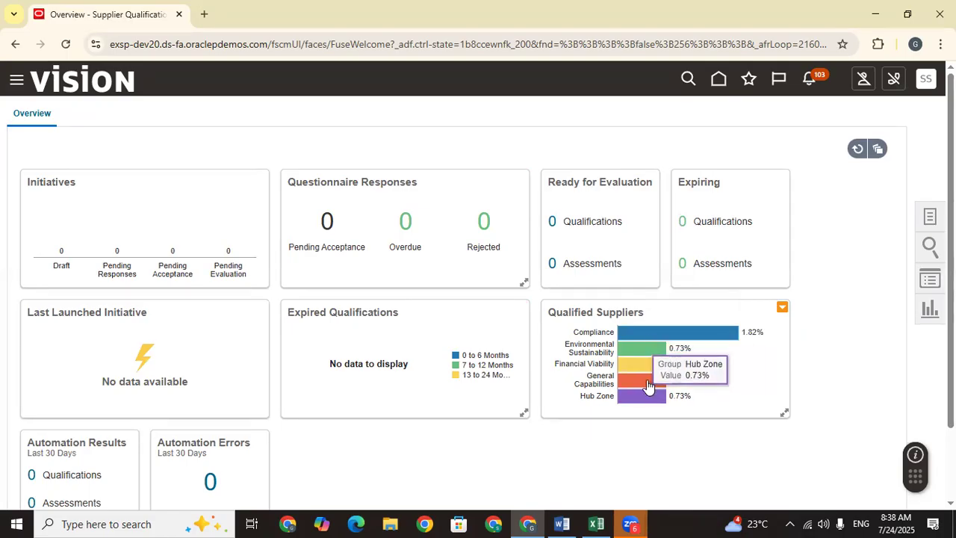
# Step: Open the Supplier Qualification task list, select the Manage Questions task name, and switch to Excel
pyautogui.scroll(-2, 523, 340)
pyautogui.scroll(2, 521, 343)
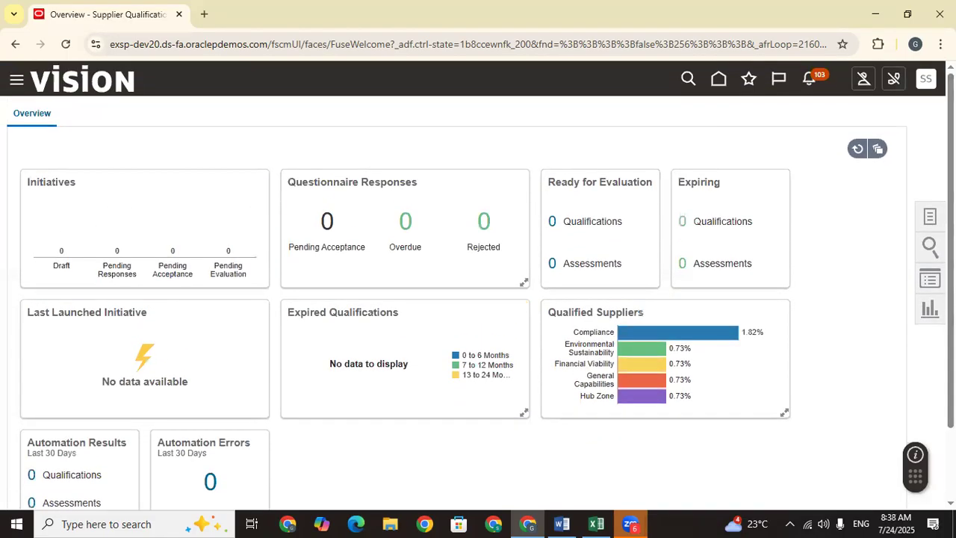
pyautogui.click(930, 217)
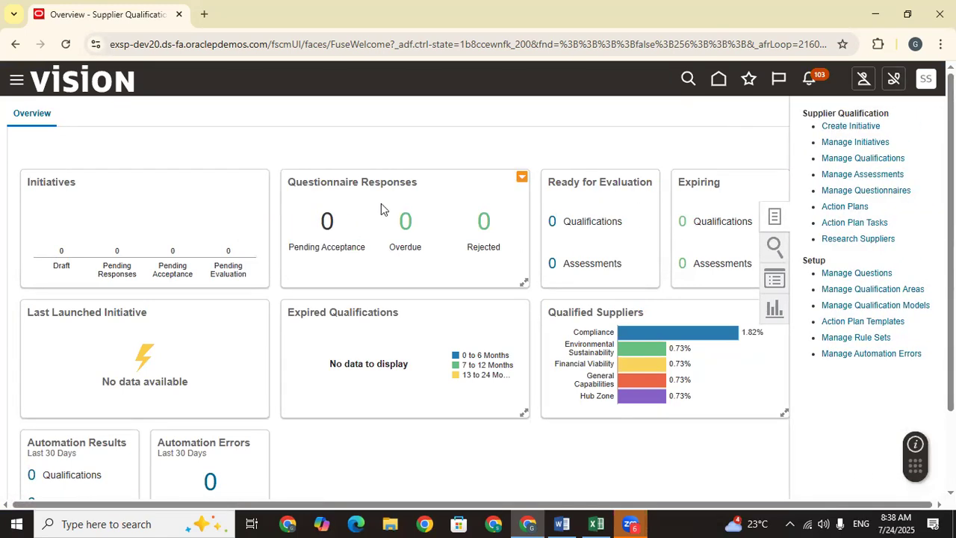
pyautogui.scroll(-2, 375, 309)
pyautogui.scroll(2, 531, 345)
pyautogui.scroll(-2, 530, 346)
pyautogui.scroll(2, 531, 345)
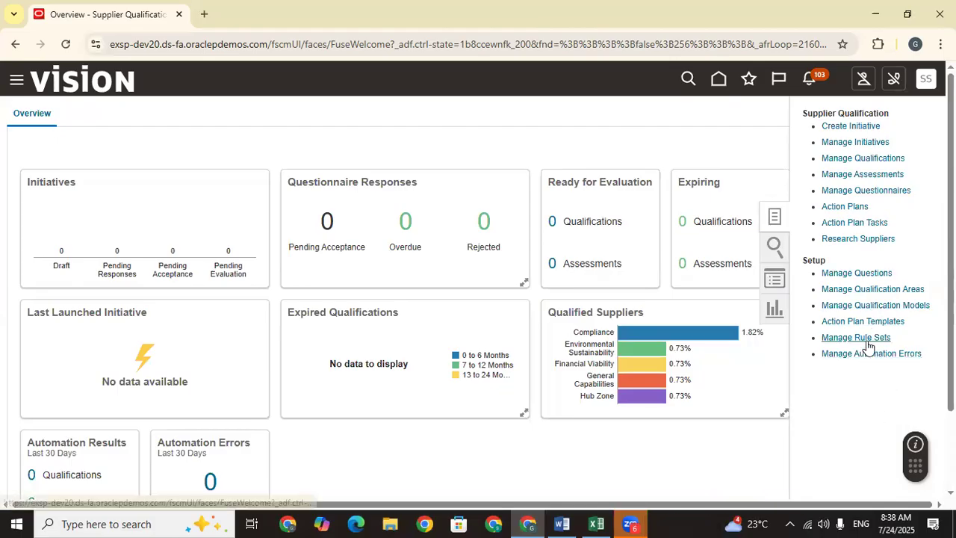
pyautogui.moveTo(894, 273); pyautogui.dragTo(826, 274)
pyautogui.click(596, 524)
# Step: Paste Manage Questions into C813 as plain text, then reopen Oracle's Supplier Qualification task list
pyautogui.click(259, 424)
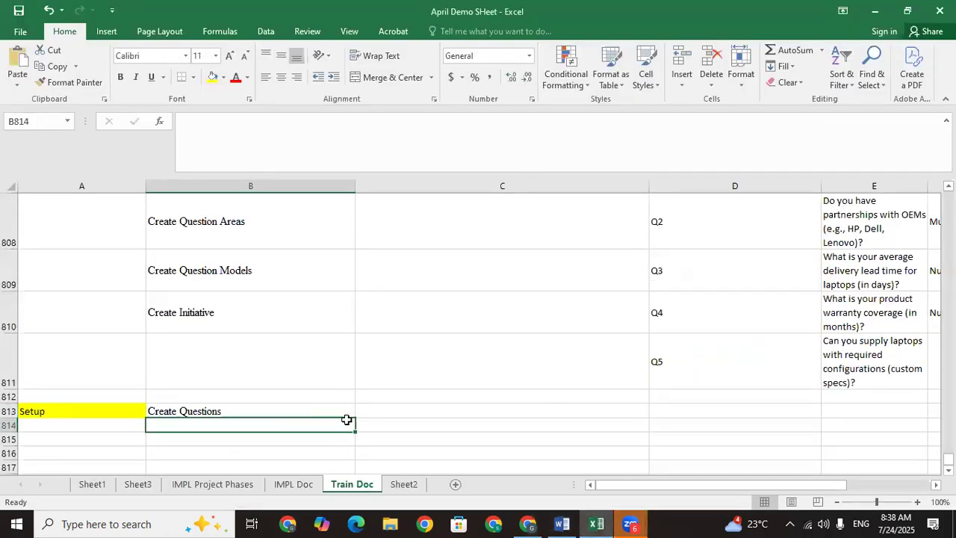
pyautogui.click(370, 413)
pyautogui.hotkey('ctrl', 'v')
pyautogui.rightClick(370, 415)
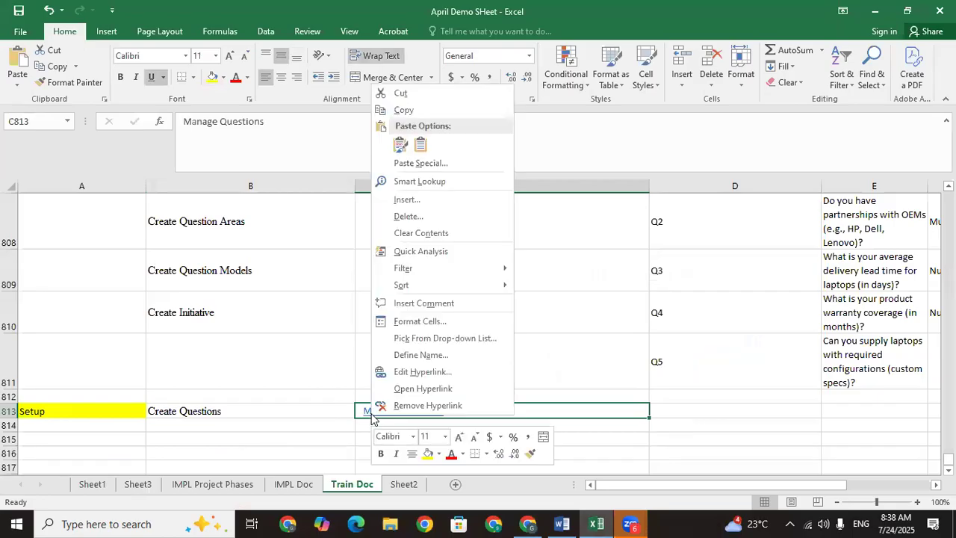
pyautogui.click(378, 406)
pyautogui.click(527, 523)
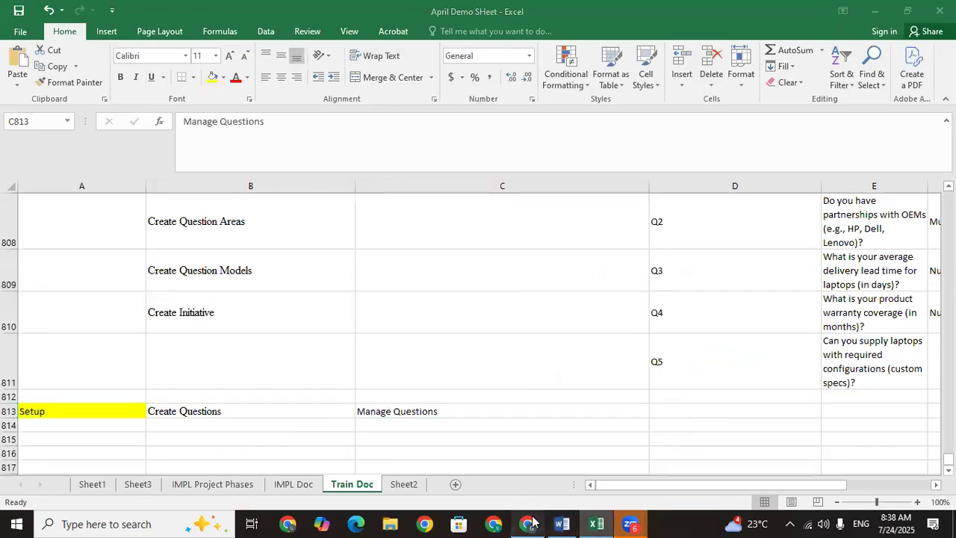
pyautogui.click(930, 220)
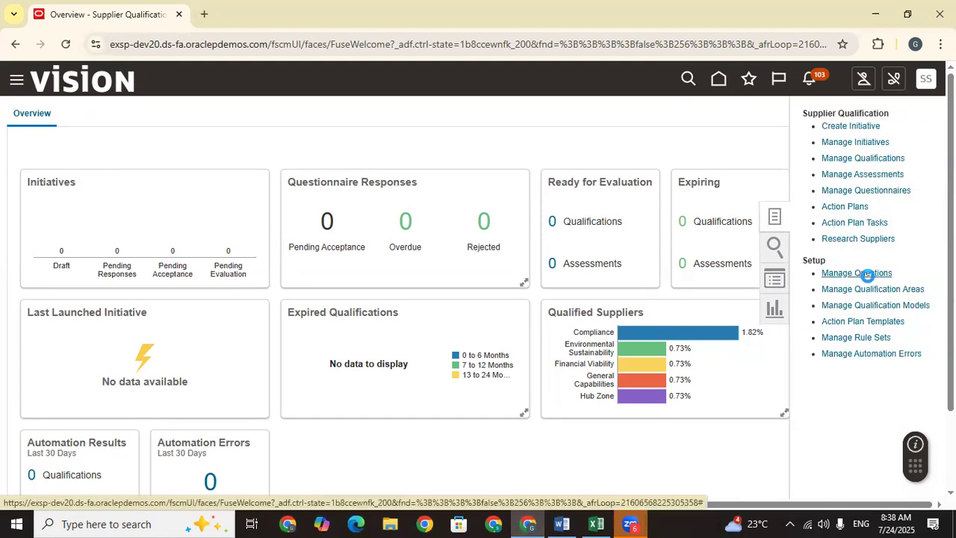
# Step: Open Manage Questions and start a new question
pyautogui.click(857, 274)
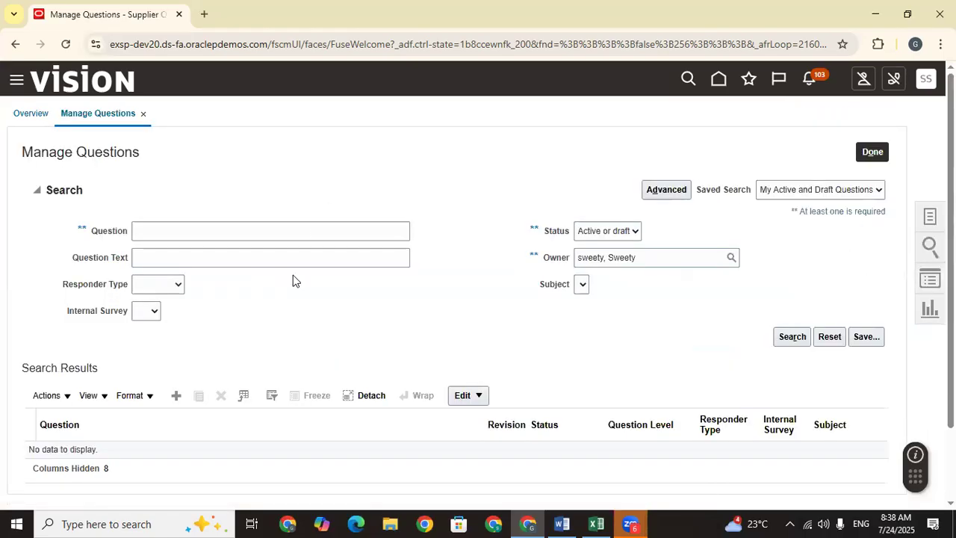
pyautogui.click(177, 395)
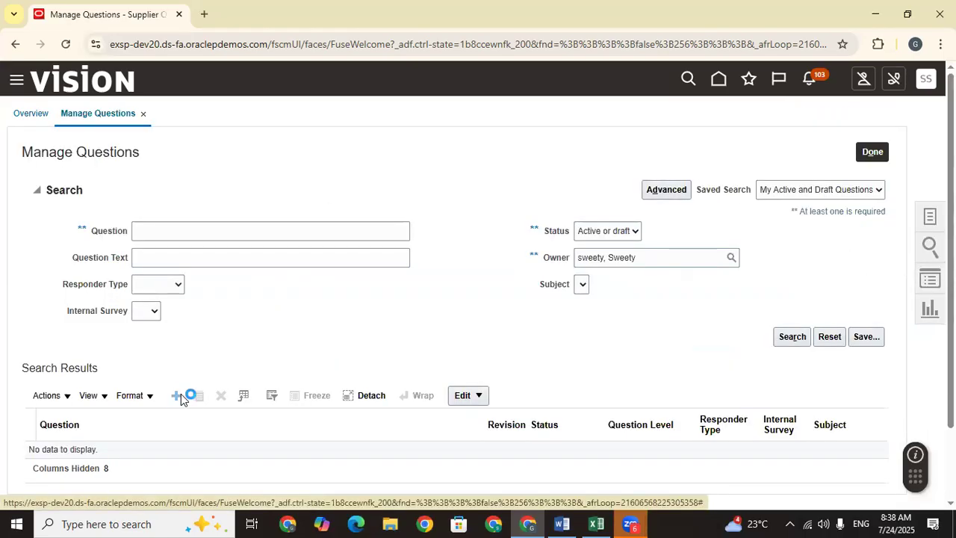
pyautogui.click(198, 194)
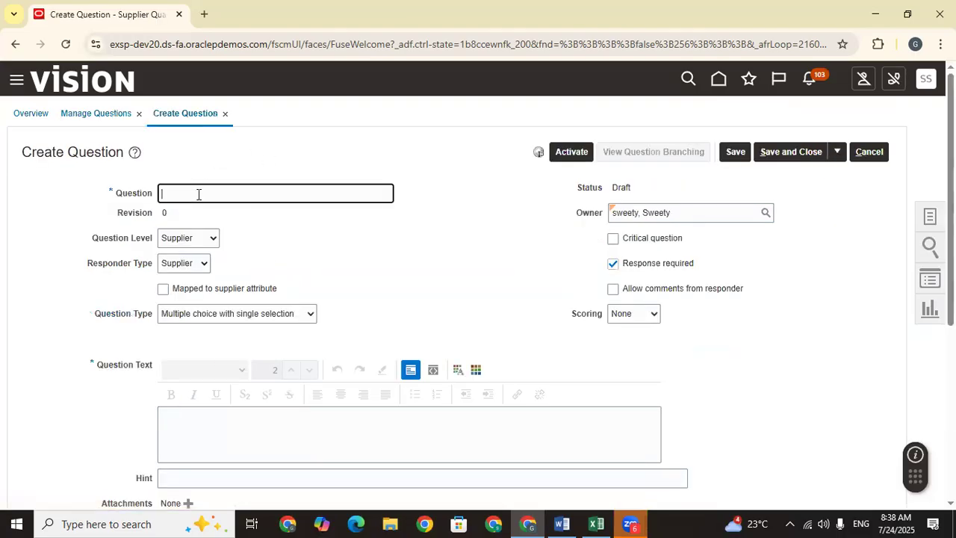
pyautogui.scroll(-4, 433, 254)
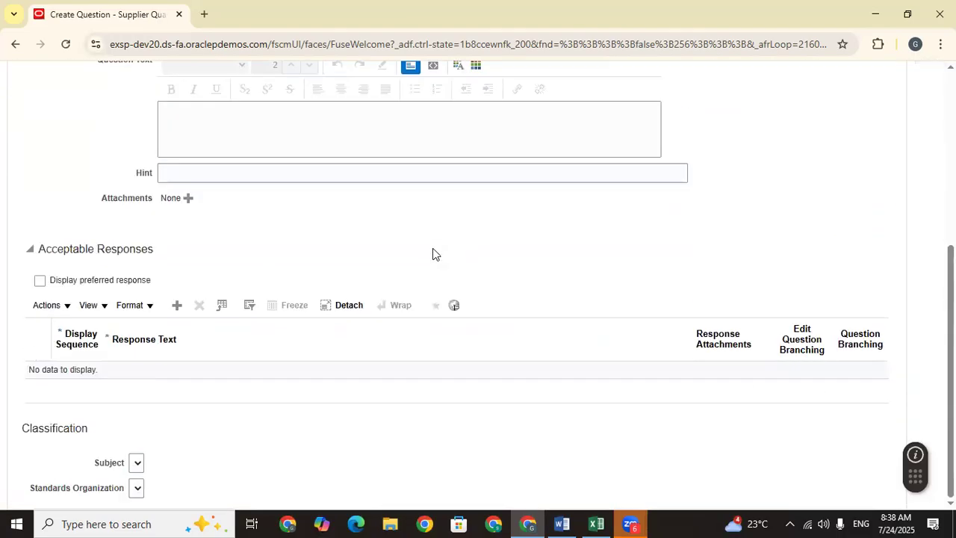
# Step: Copy the Q1 question text from the Excel sheet and minimize Excel
pyautogui.click(596, 524)
pyautogui.scroll(5, 725, 311)
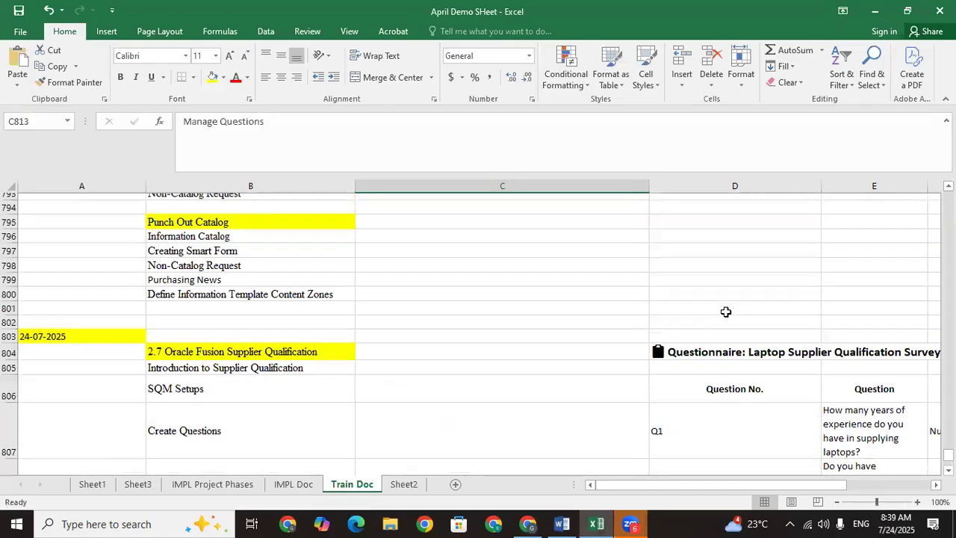
pyautogui.click(724, 416)
pyautogui.press('Down')
pyautogui.press('Down')
pyautogui.press('Down')
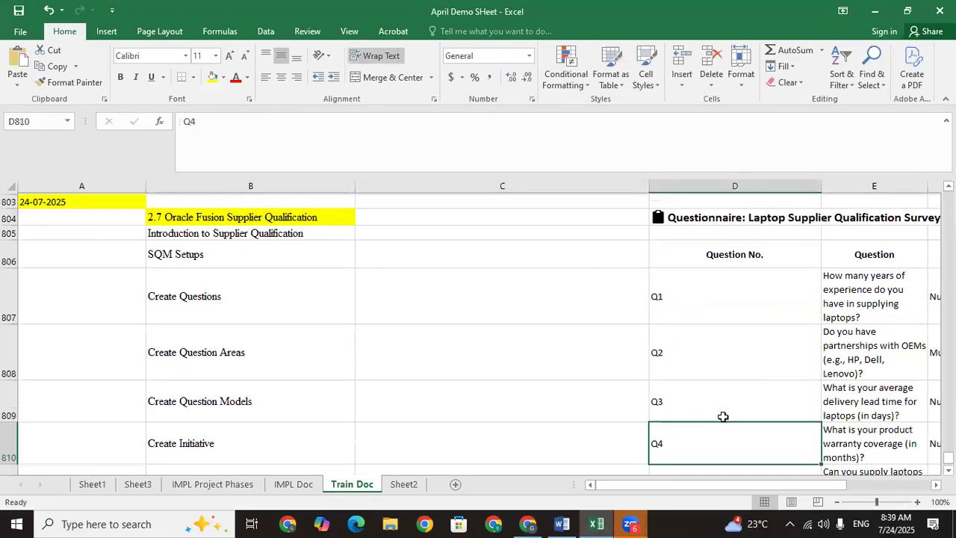
pyautogui.press('Up')
pyautogui.press('Up')
pyautogui.press('Up')
pyautogui.press('Right')
pyautogui.hotkey('ctrl', 'c')
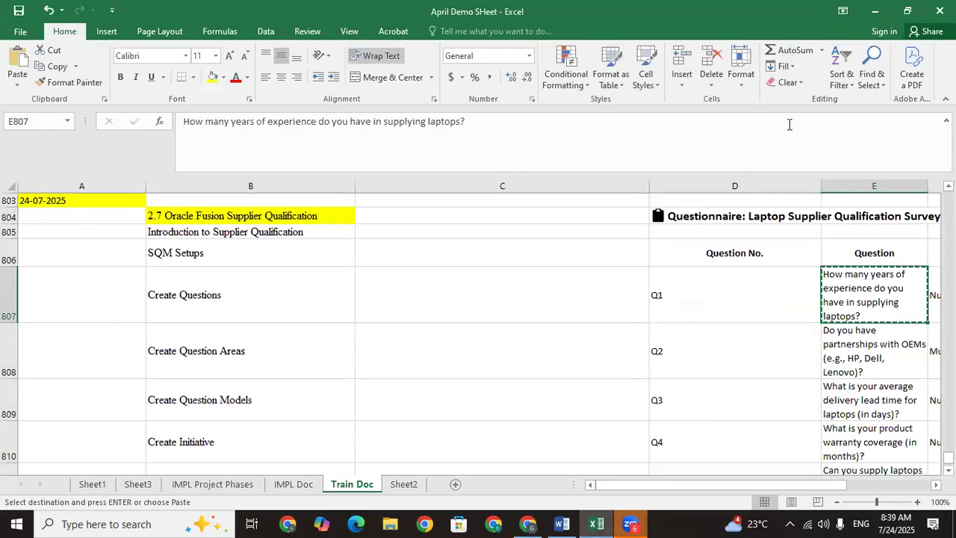
pyautogui.click(874, 11)
pyautogui.scroll(4, 218, 172)
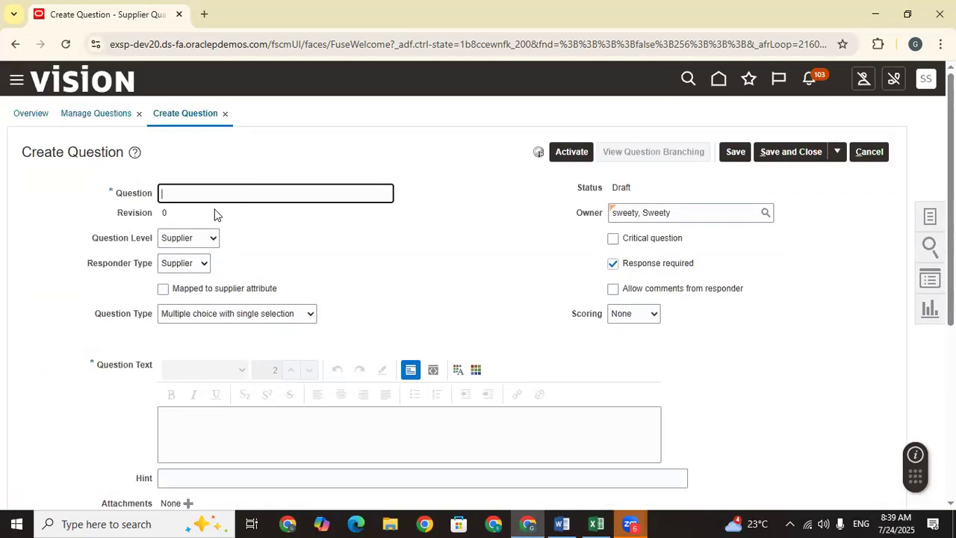
# Step: Paste the Q1 laptop-experience question into the Question field
pyautogui.hotkey('ctrl', 'v')
pyautogui.click(408, 245)
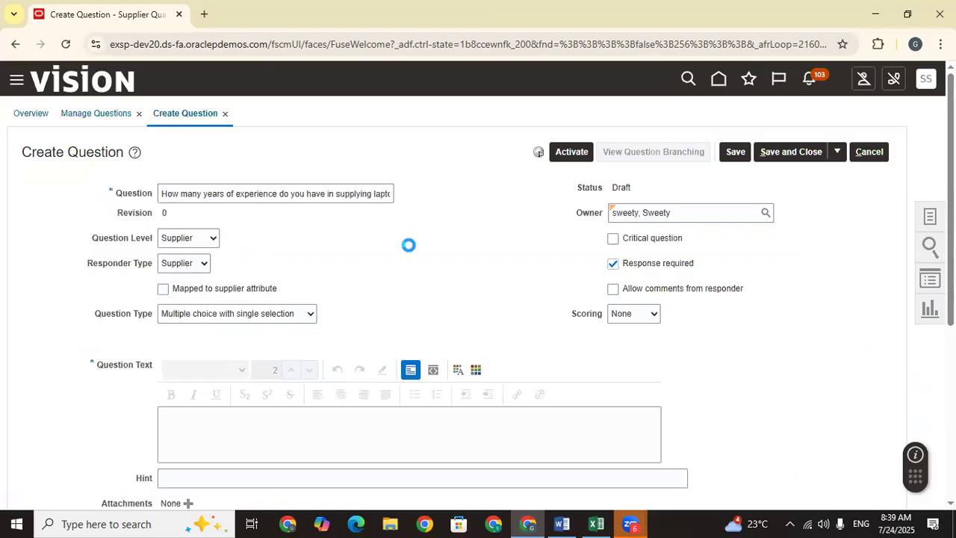
pyautogui.click(176, 196)
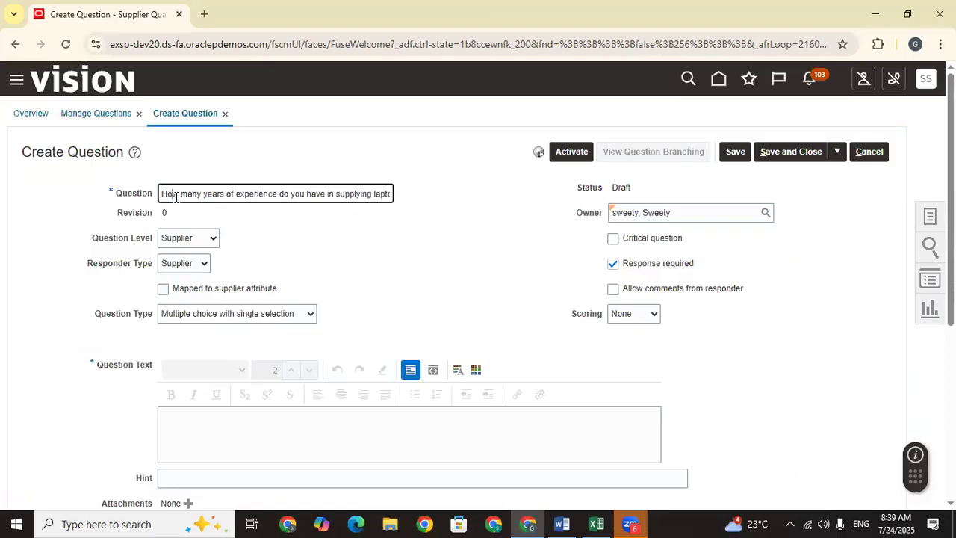
pyautogui.click(336, 268)
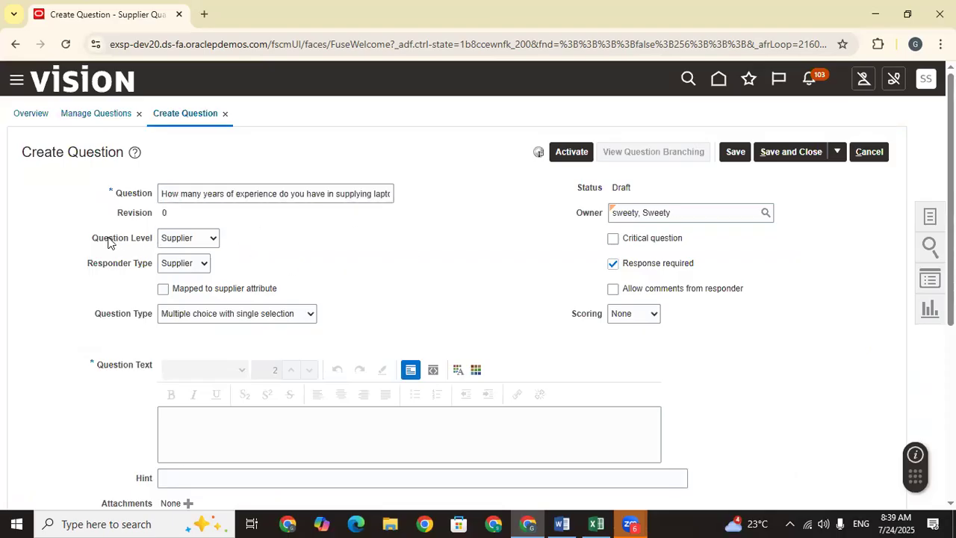
# Step: Keep Question Level set to Supplier
pyautogui.moveTo(86, 239); pyautogui.dragTo(160, 248)
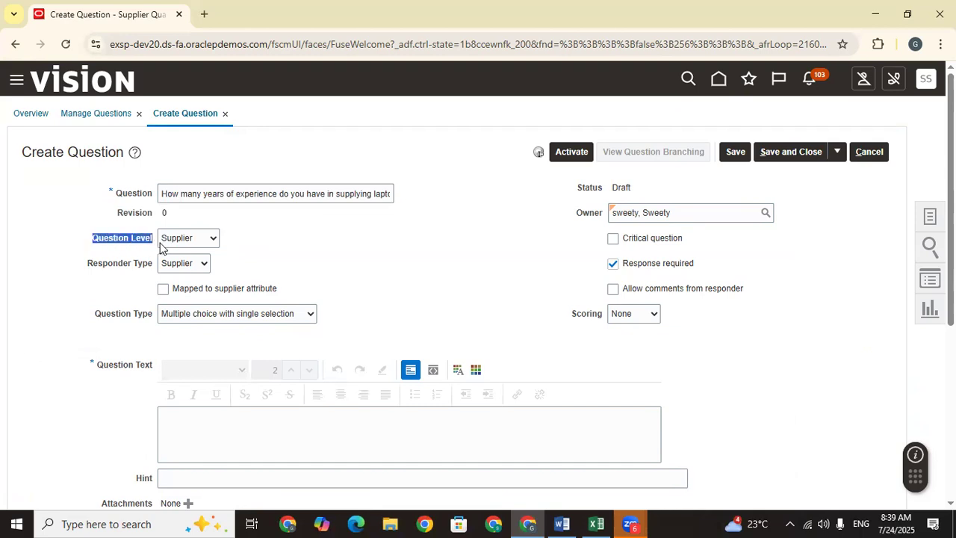
pyautogui.click(191, 240)
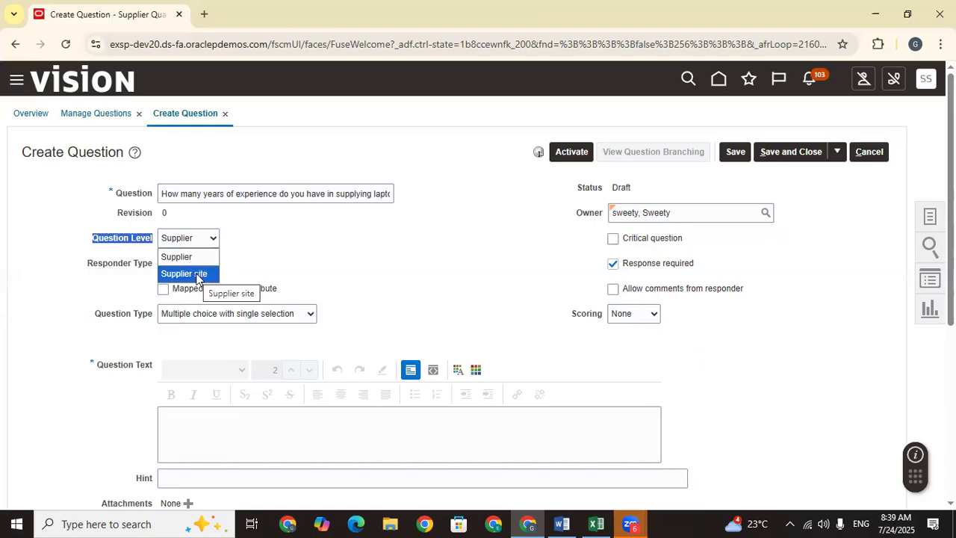
pyautogui.click(198, 262)
pyautogui.click(339, 264)
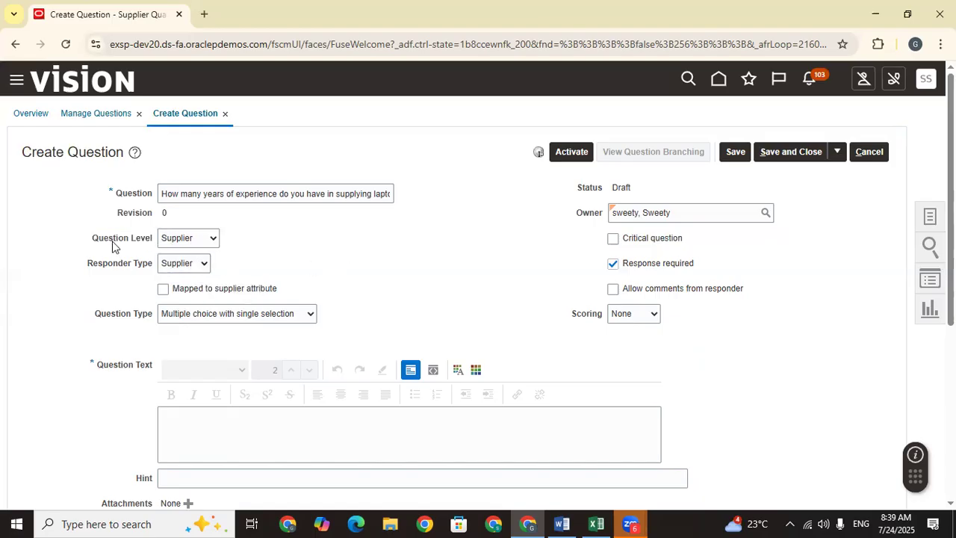
pyautogui.moveTo(88, 241); pyautogui.dragTo(147, 249)
pyautogui.click(291, 269)
# Step: Keep Responder Type set to Supplier
pyautogui.moveTo(88, 266); pyautogui.dragTo(154, 271)
pyautogui.click(170, 271)
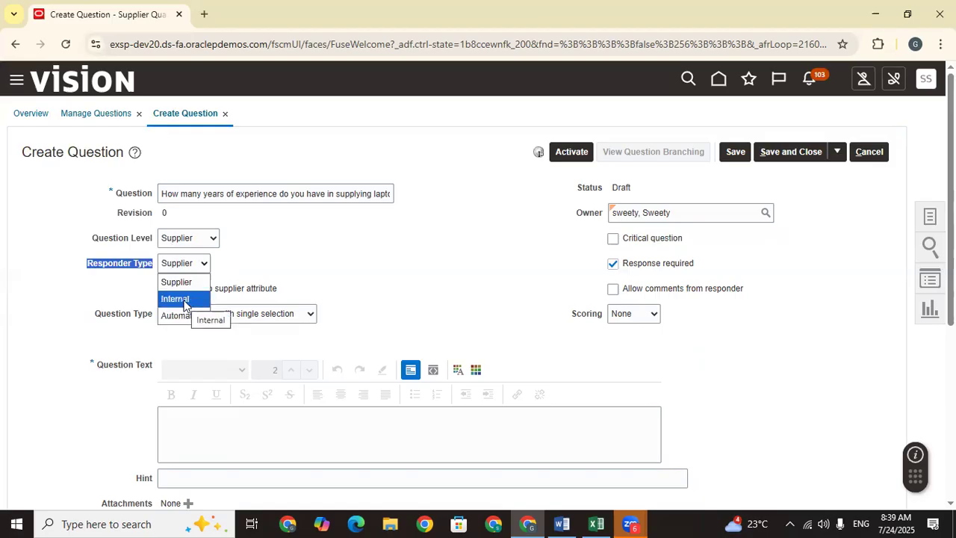
pyautogui.click(177, 270)
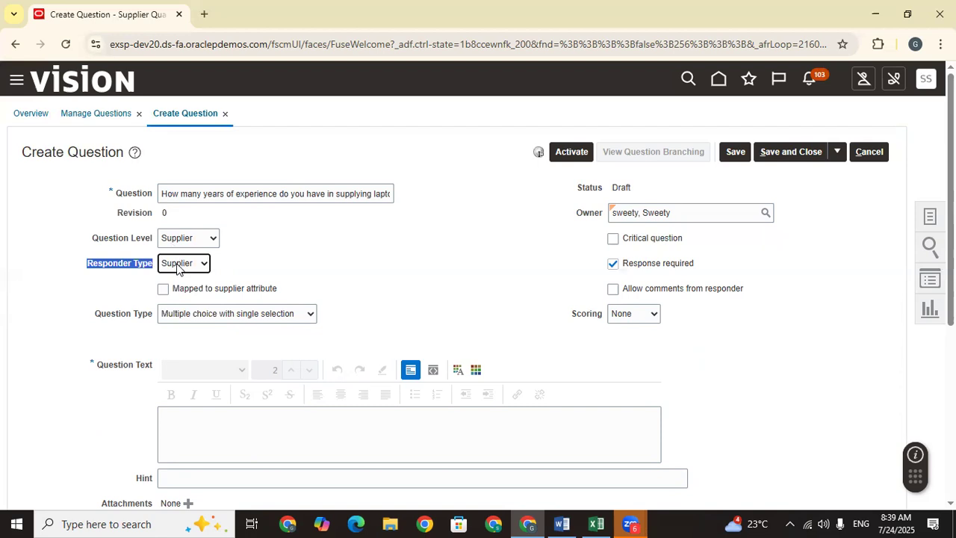
pyautogui.click(178, 267)
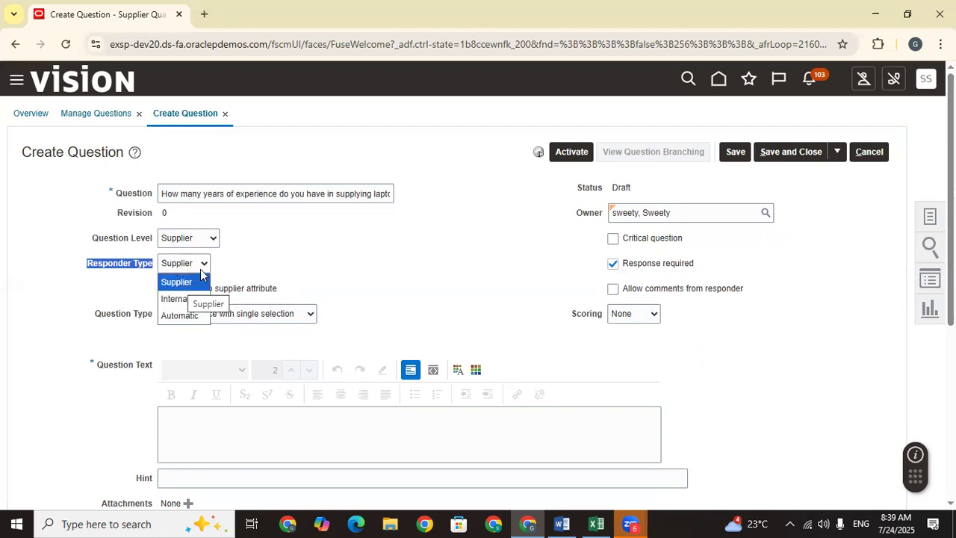
pyautogui.click(430, 280)
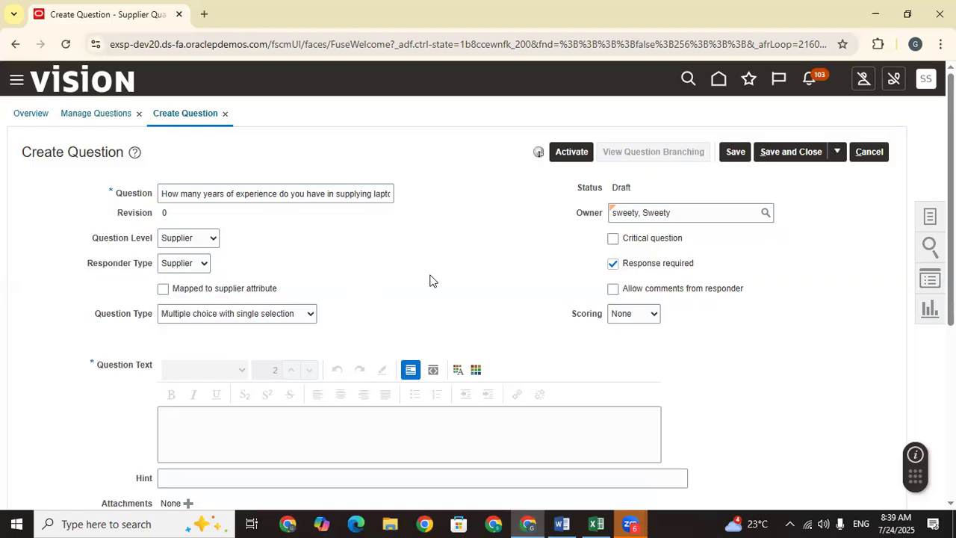
pyautogui.moveTo(83, 264); pyautogui.dragTo(155, 263)
pyautogui.click(200, 263)
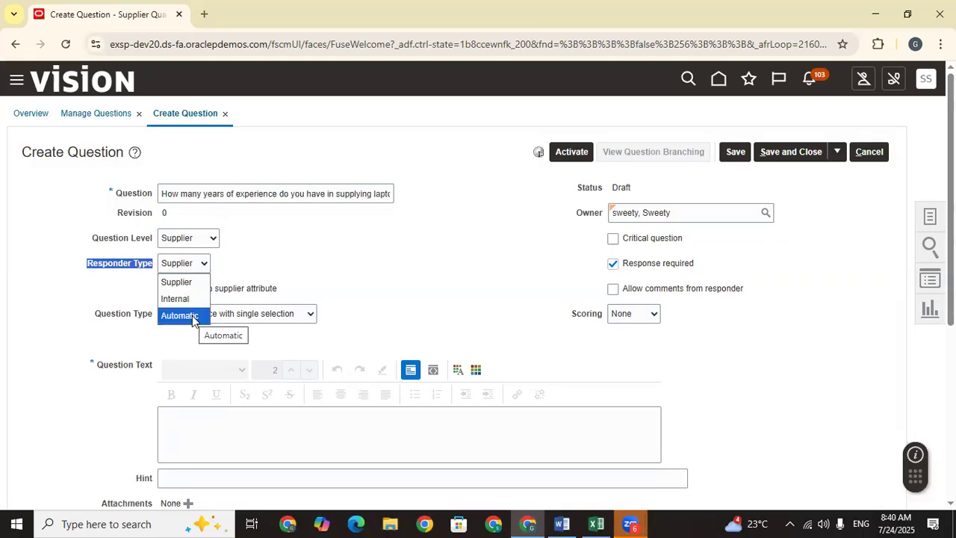
pyautogui.click(184, 289)
pyautogui.click(395, 255)
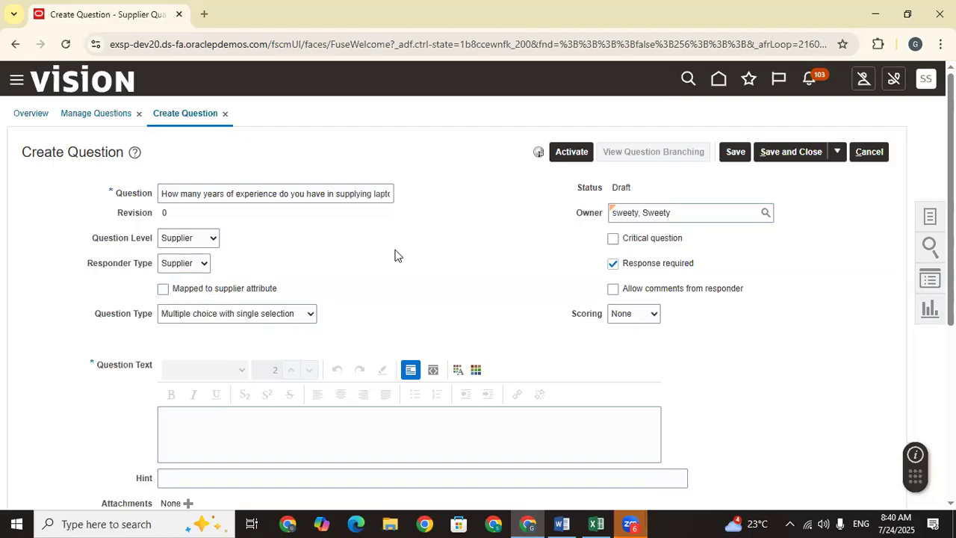
# Step: Set Question Type to Text entry box
pyautogui.moveTo(96, 316); pyautogui.dragTo(157, 323)
pyautogui.click(234, 314)
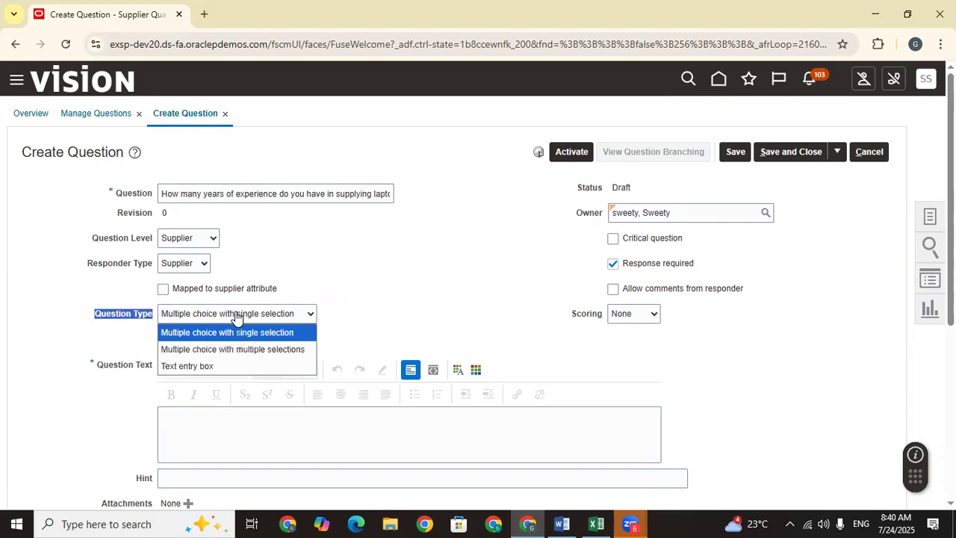
pyautogui.click(212, 367)
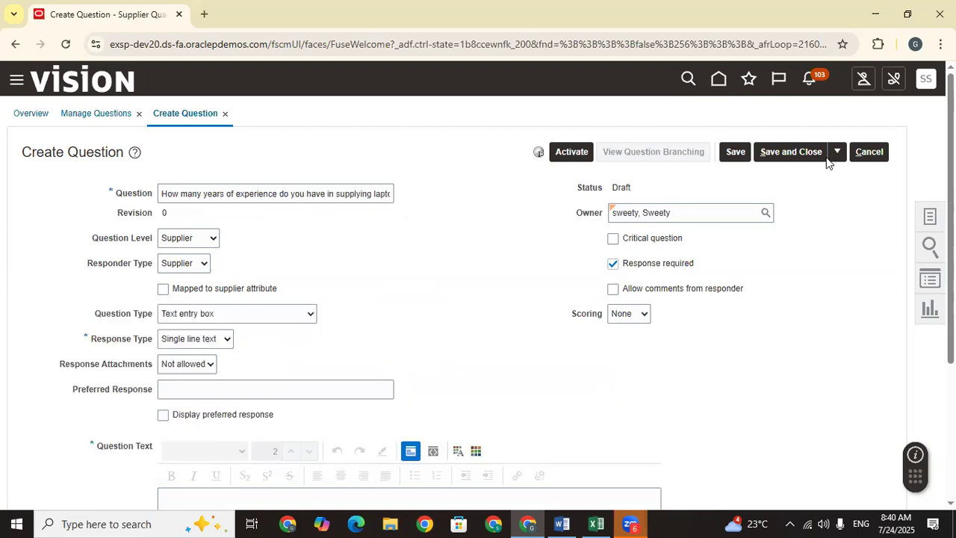
pyautogui.scroll(-3, 478, 298)
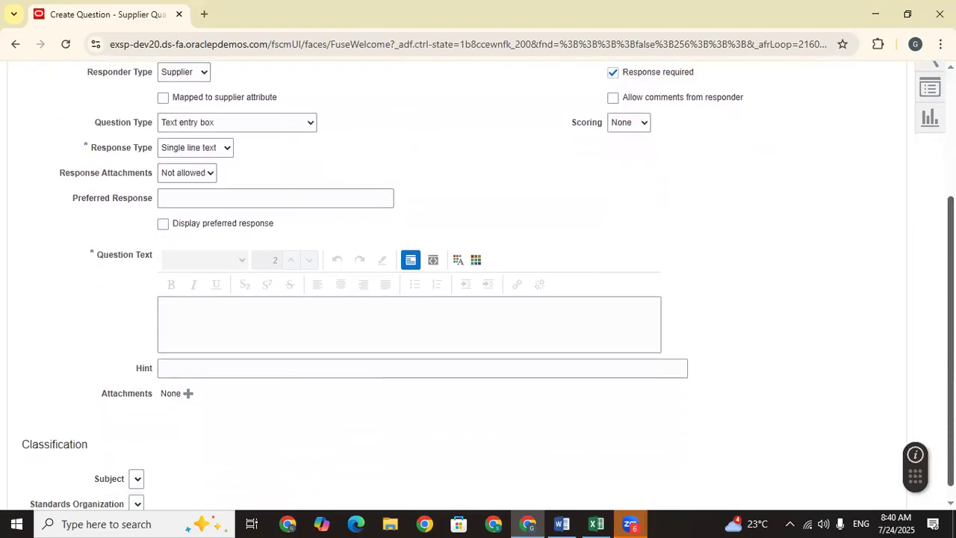
pyautogui.scroll(2, 478, 299)
pyautogui.scroll(1, 192, 273)
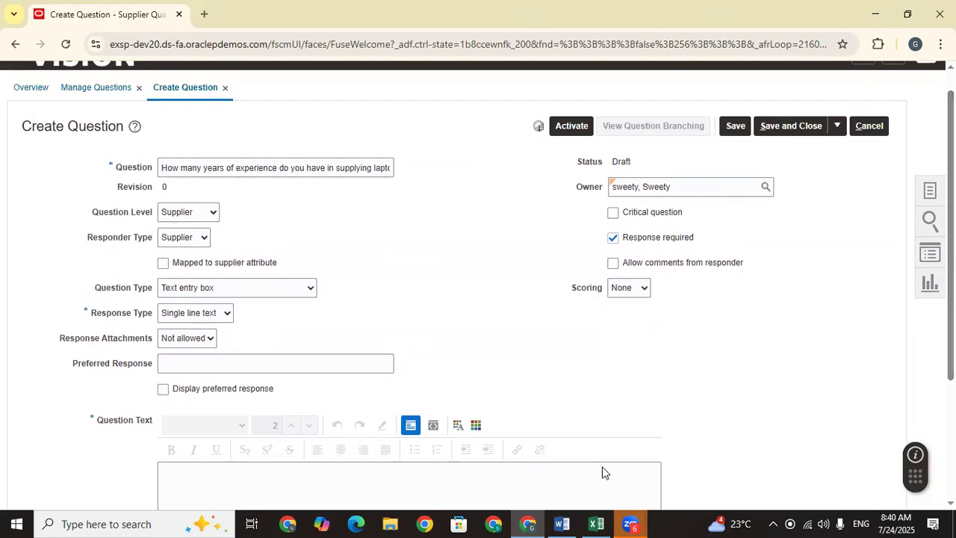
# Step: Confirm in the spreadsheet that Q1's response type is Numeric, then return to the form
pyautogui.click(596, 523)
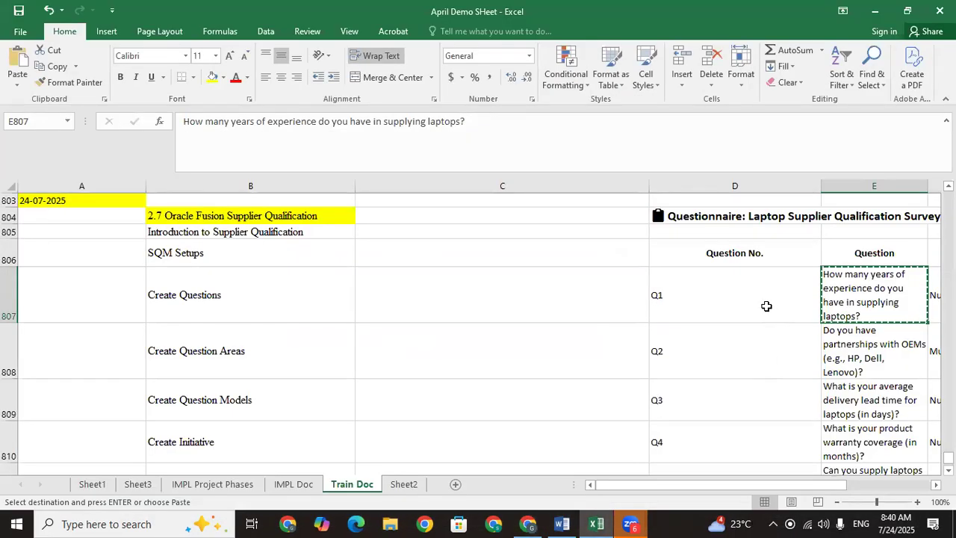
pyautogui.press('Right')
pyautogui.press('Right')
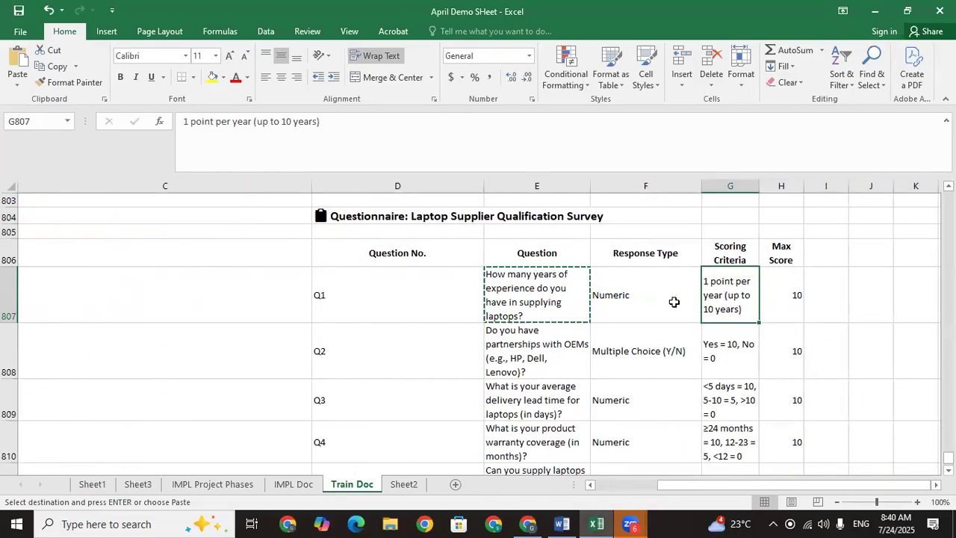
pyautogui.click(637, 297)
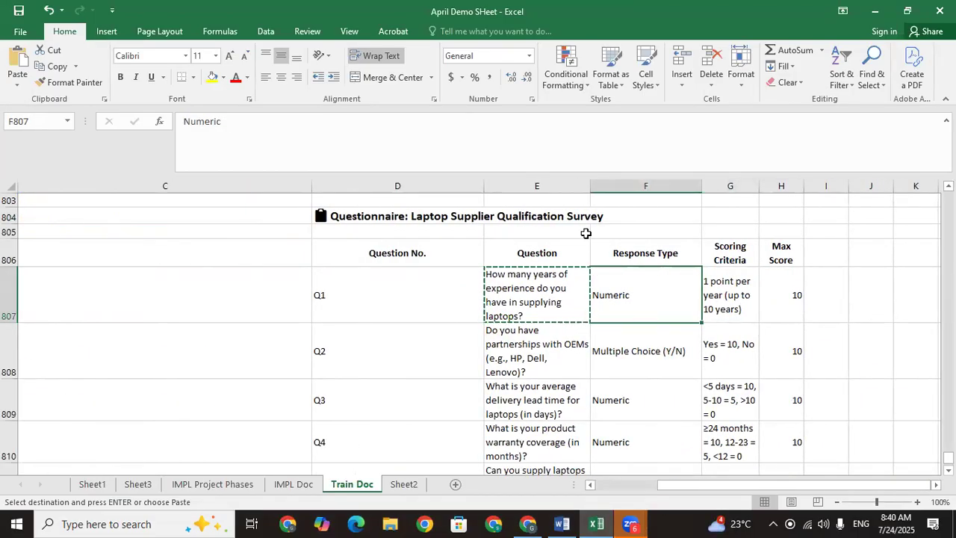
pyautogui.click(530, 521)
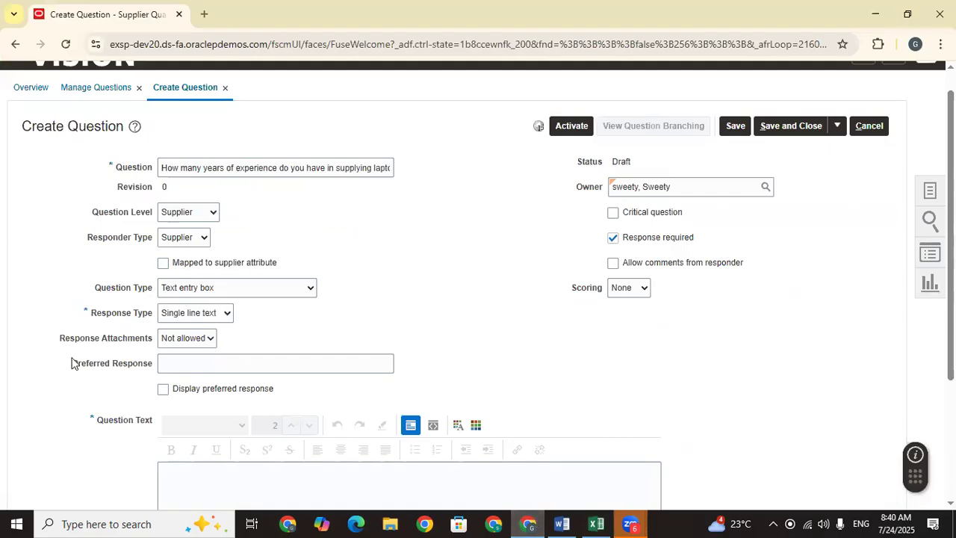
# Step: Set Response Type to Number and leave Preferred Response empty
pyautogui.click(240, 290)
pyautogui.click(406, 307)
pyautogui.click(194, 313)
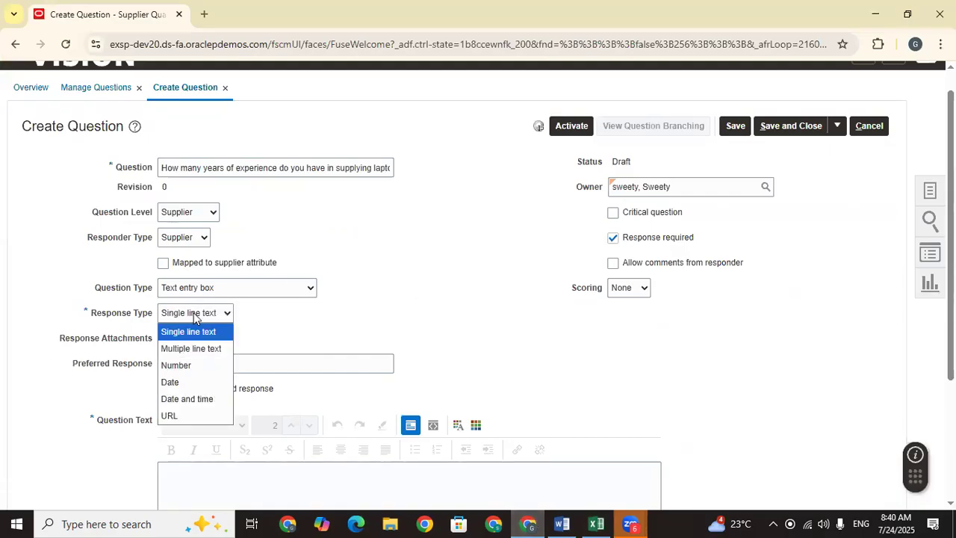
pyautogui.click(193, 366)
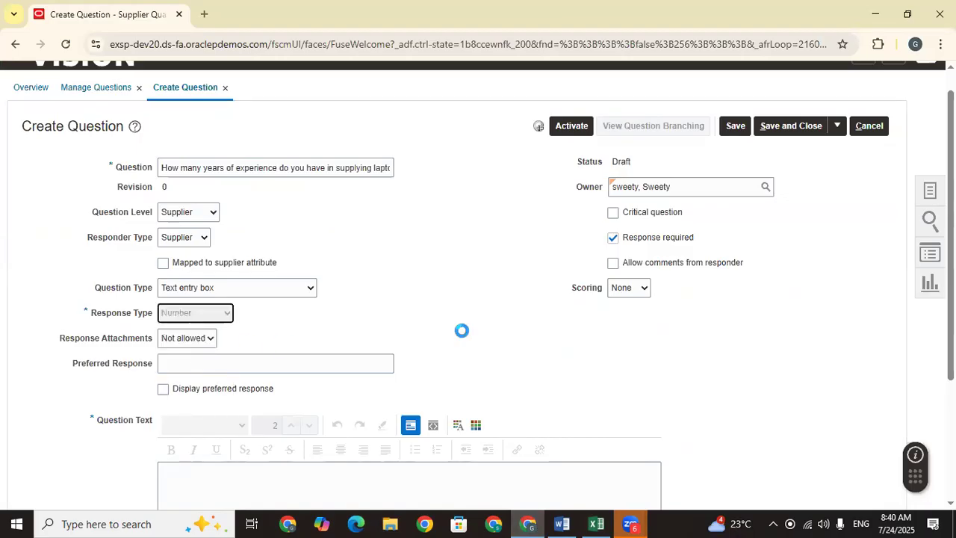
pyautogui.click(201, 362)
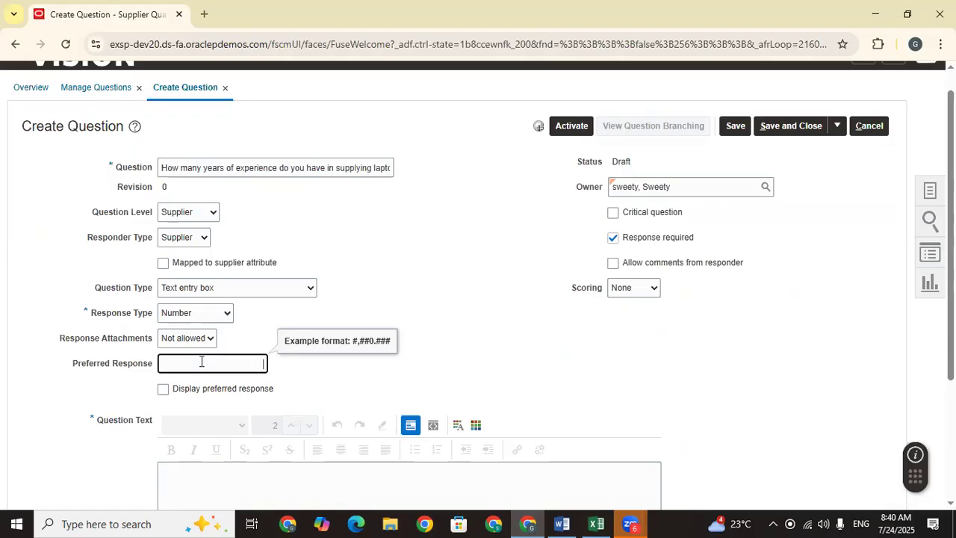
pyautogui.click(635, 341)
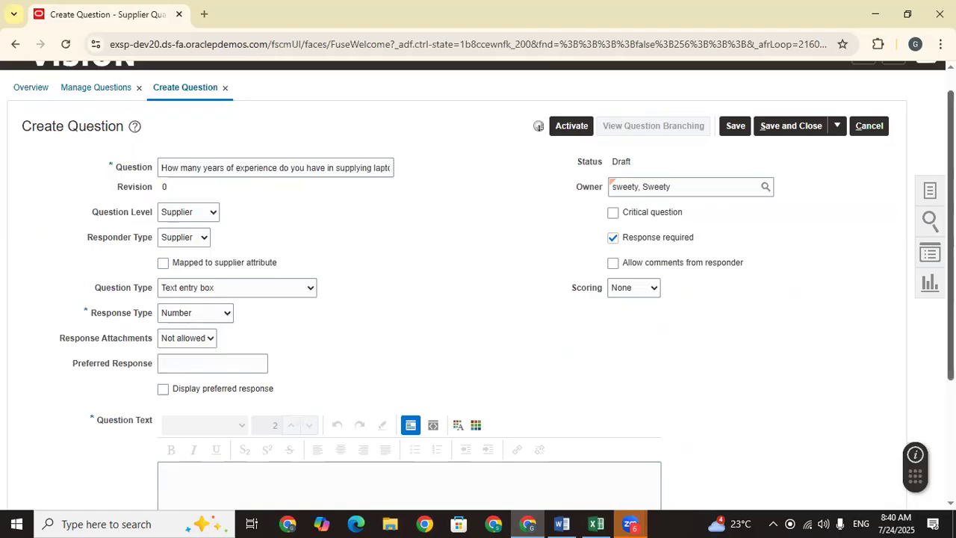
# Step: Check the question's Draft status and open the Scoring options
pyautogui.scroll(-1, 635, 342)
pyautogui.moveTo(644, 148); pyautogui.dragTo(614, 144)
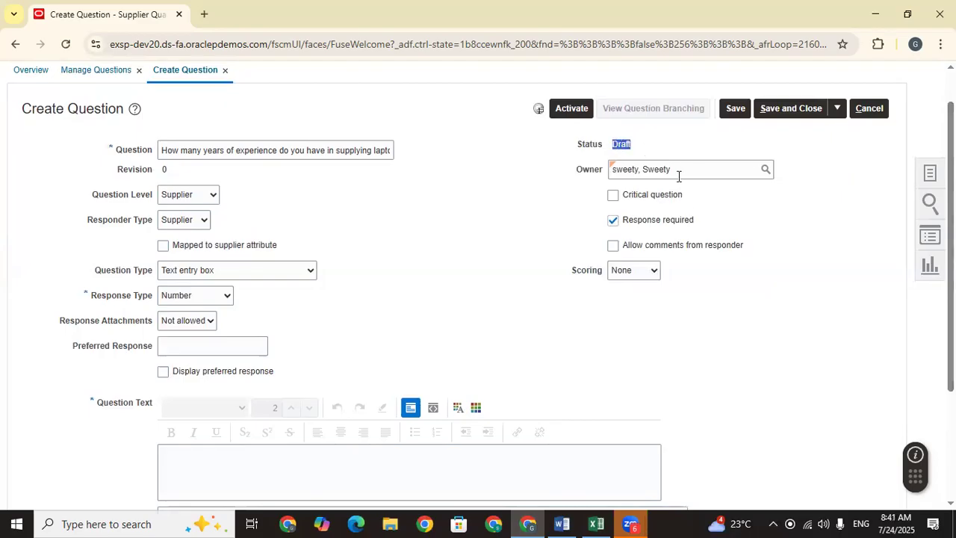
pyautogui.click(612, 246)
pyautogui.scroll(-2, 685, 202)
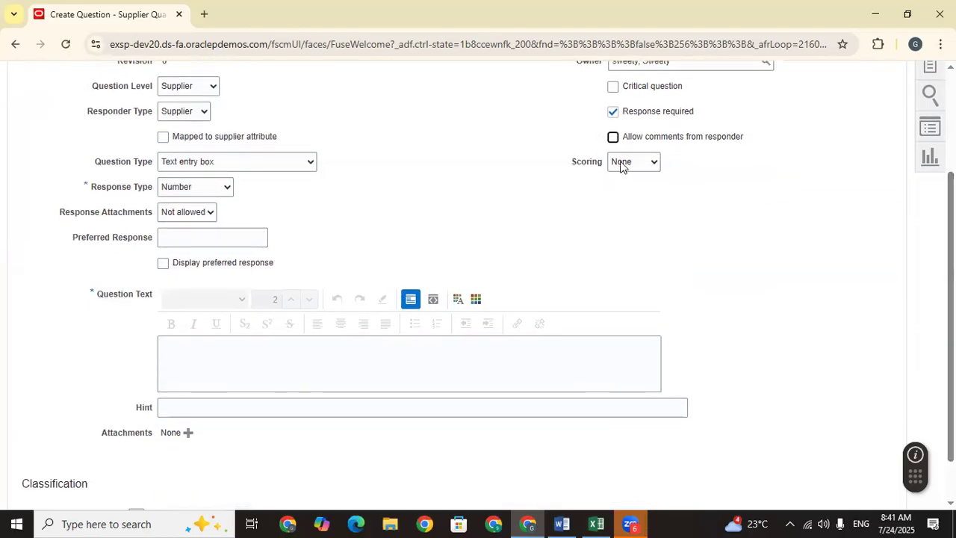
pyautogui.click(624, 162)
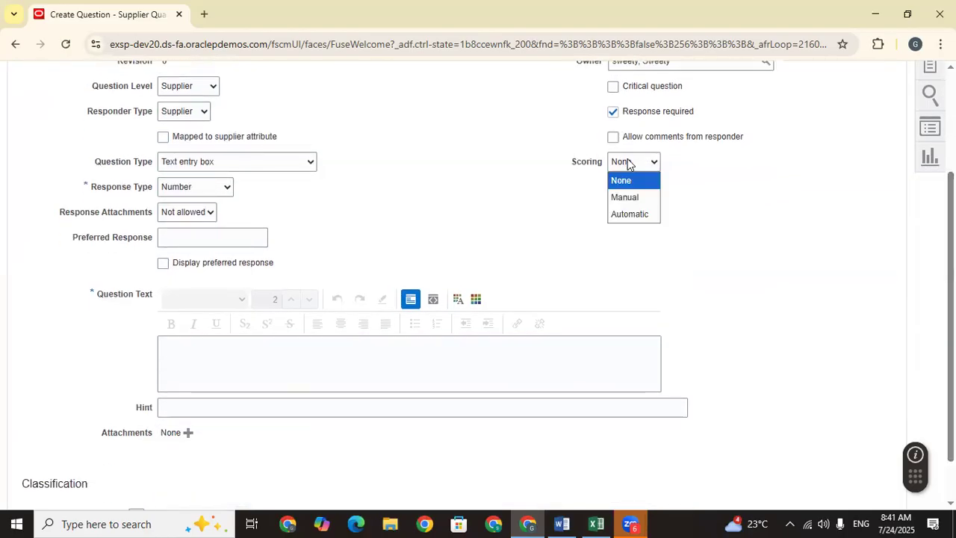
# Step: Set Scoring to Automatic and paste the laptop-experience question into the Question Text editor
pyautogui.click(634, 215)
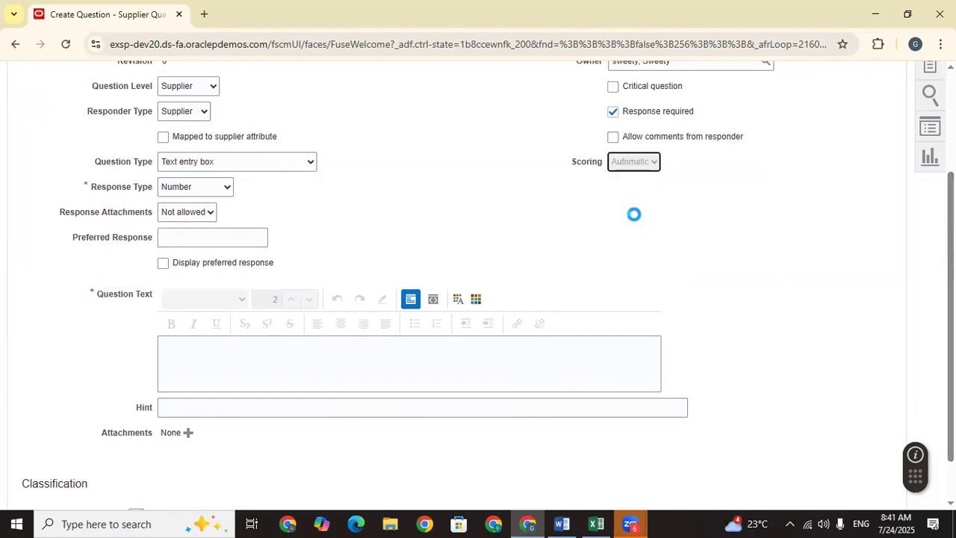
pyautogui.scroll(-3, 634, 214)
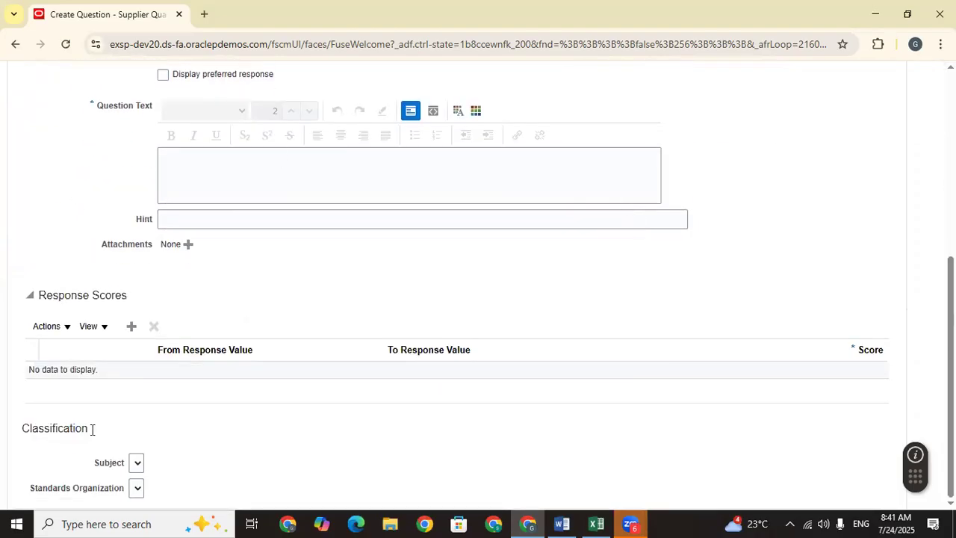
pyautogui.click(135, 329)
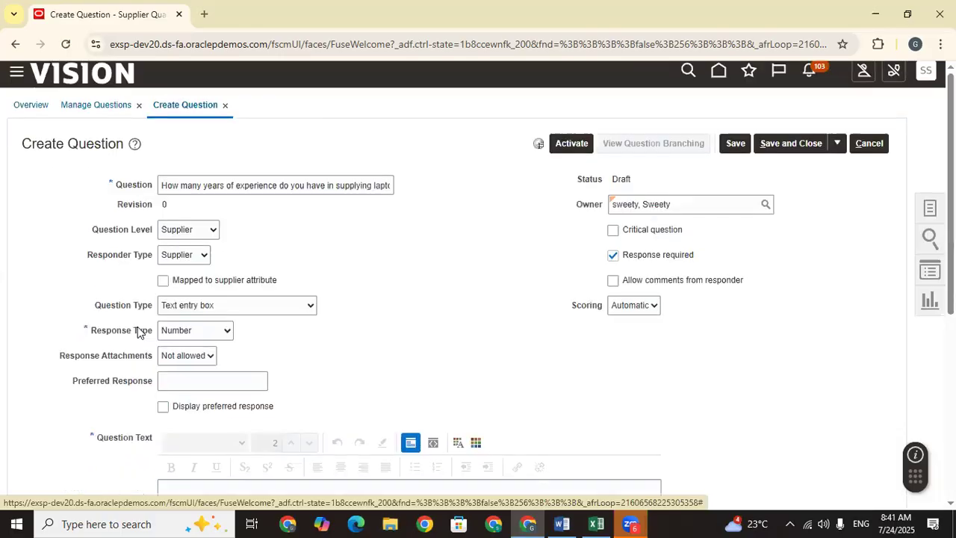
pyautogui.moveTo(951, 135); pyautogui.dragTo(951, 235)
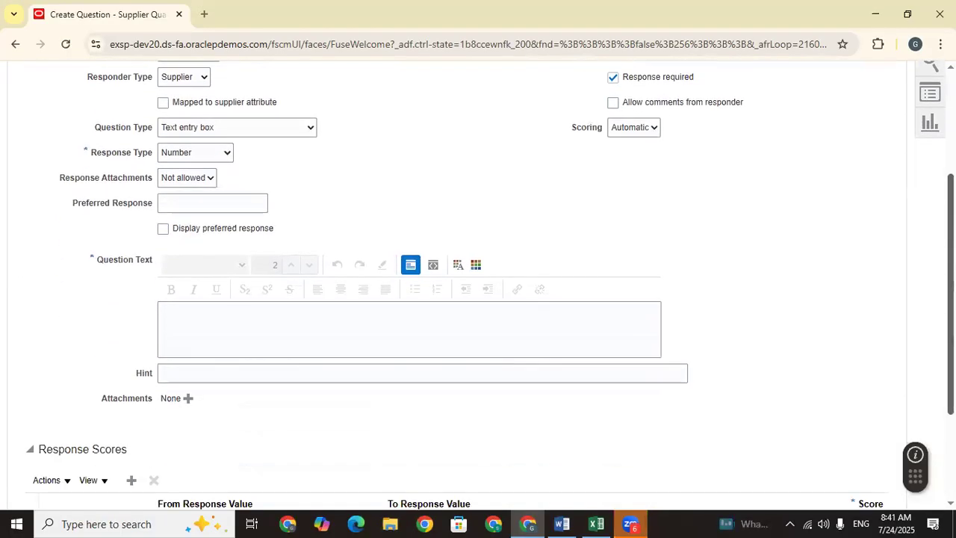
pyautogui.click(208, 328)
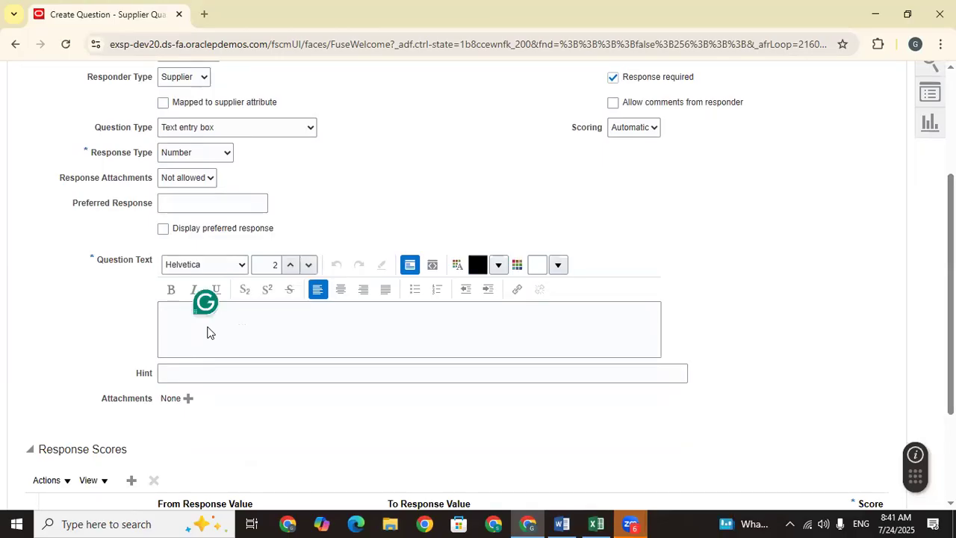
pyautogui.write('How many years of experience do you have in supplying laptops?')
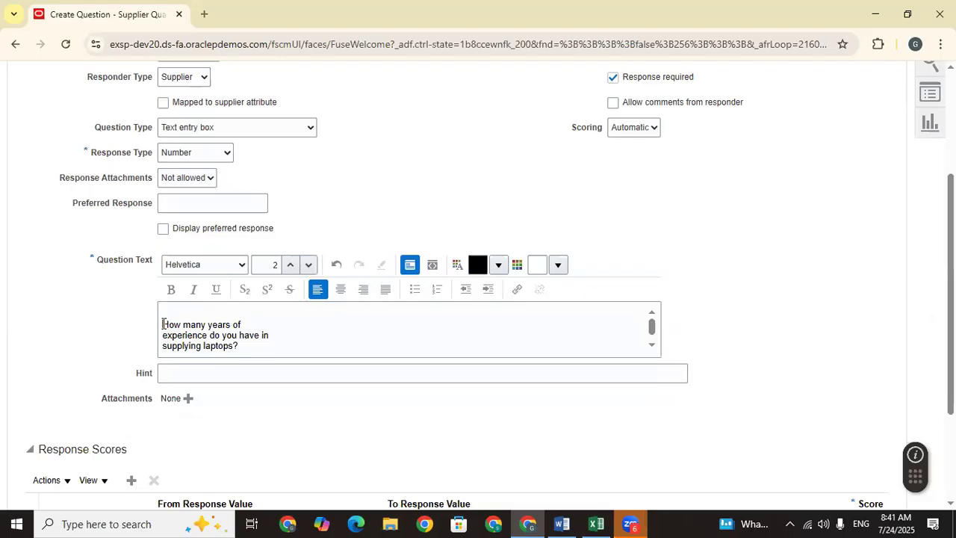
pyautogui.click(280, 339)
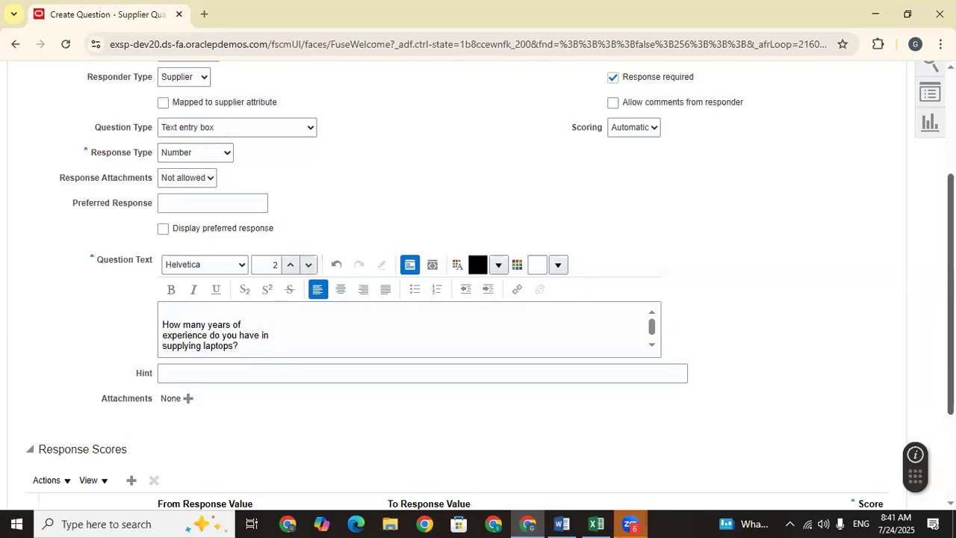
pyautogui.scroll(-1, 929, 305)
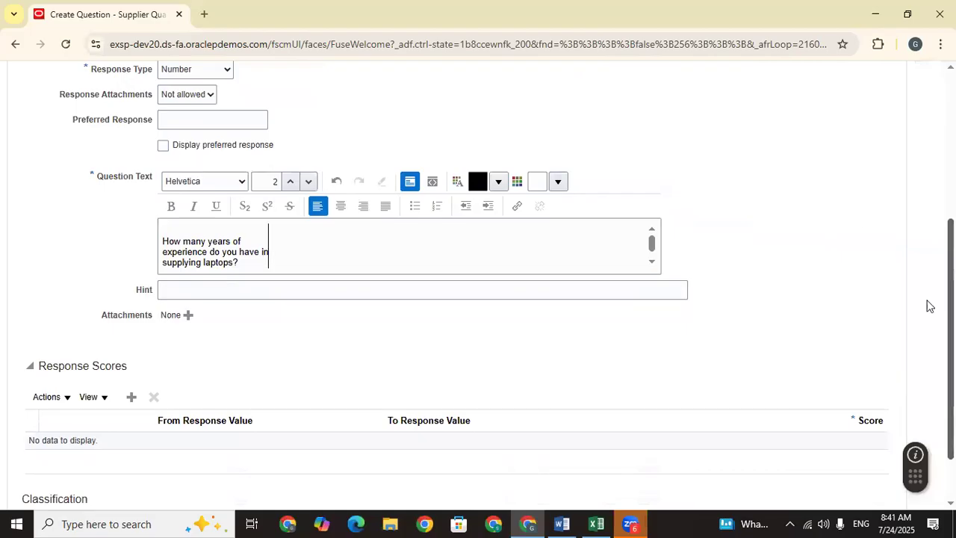
# Step: Keep response attachments Not allowed and add an empty response score range row
pyautogui.click(177, 97)
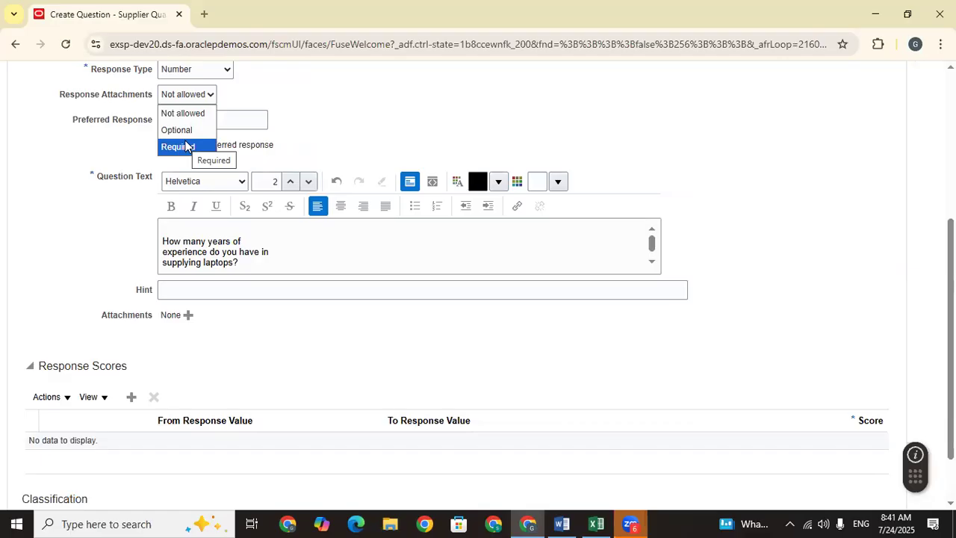
pyautogui.click(309, 124)
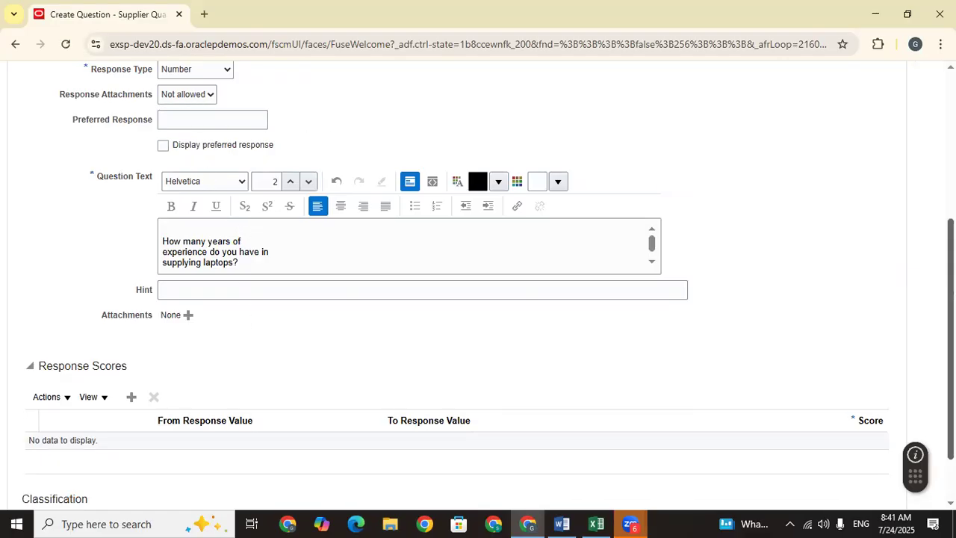
pyautogui.scroll(-1, 48, 272)
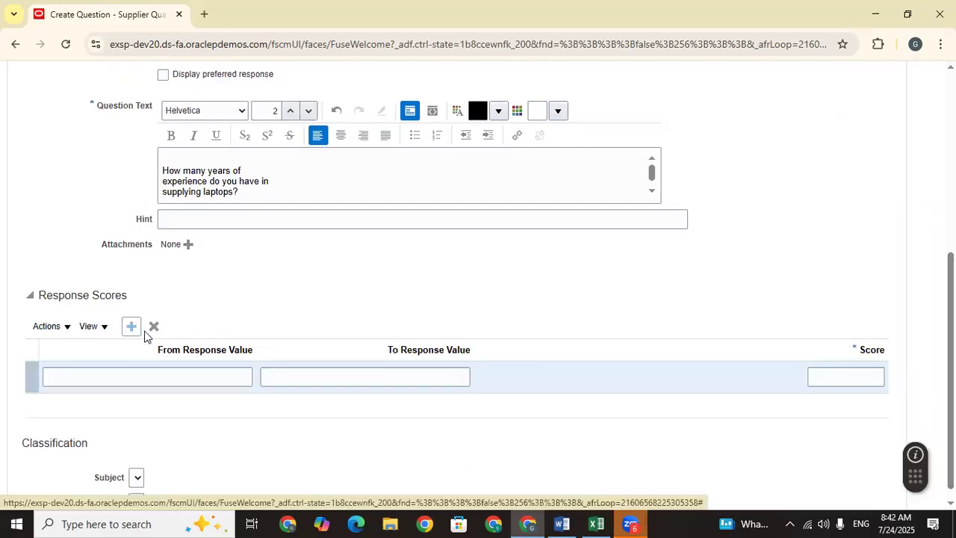
pyautogui.click(136, 377)
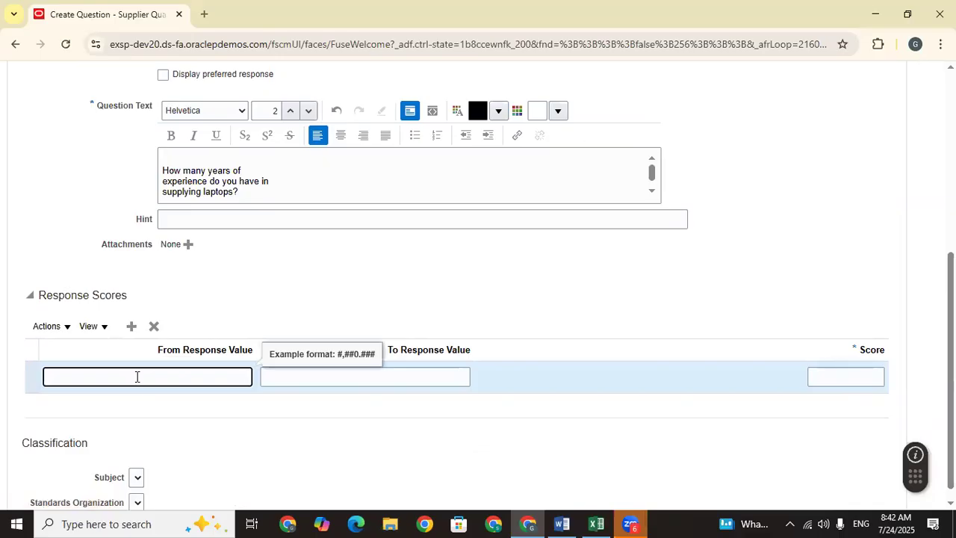
pyautogui.click(436, 378)
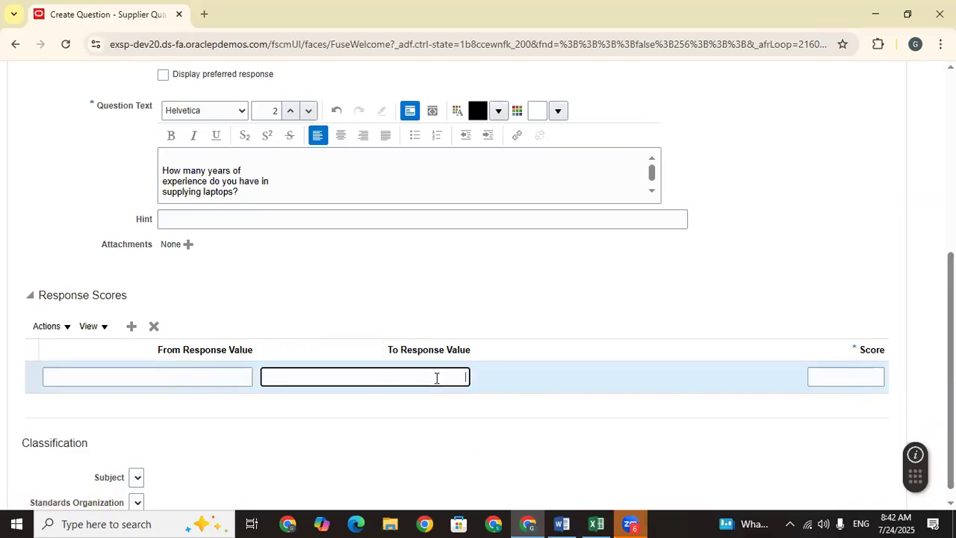
pyautogui.click(230, 376)
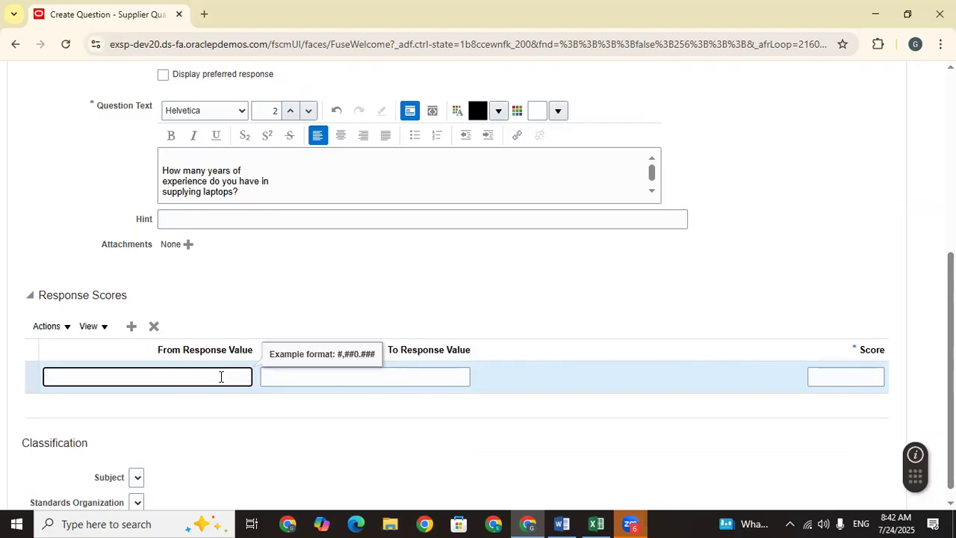
# Step: Check Q1's scoring criteria and maximum score of 10 in Excel, then enter 1 as the range's From value
pyautogui.click(596, 524)
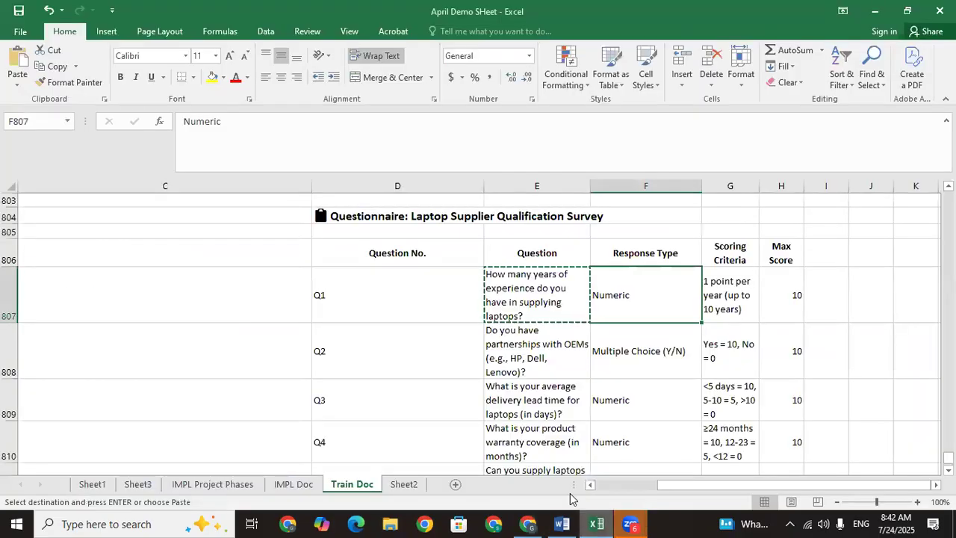
pyautogui.click(726, 311)
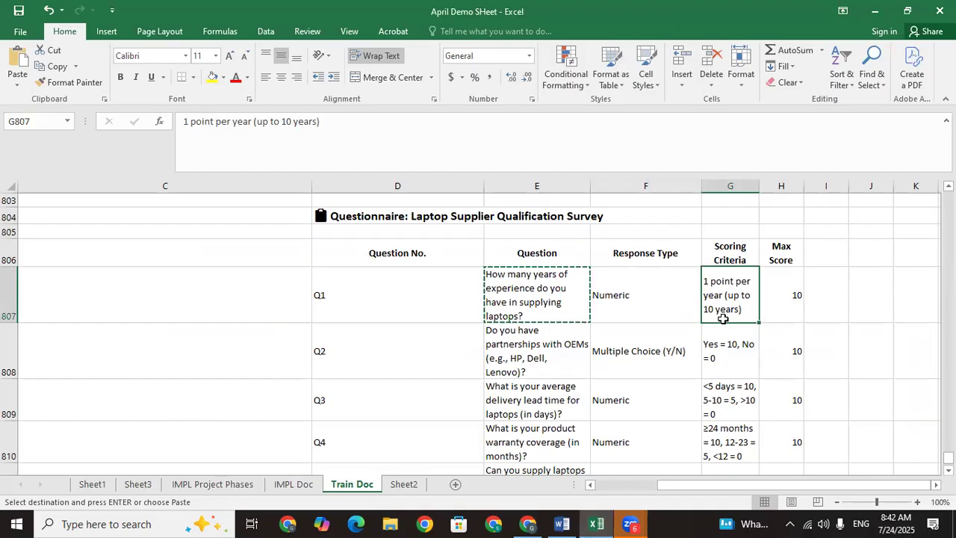
pyautogui.click(786, 306)
pyautogui.click(727, 309)
pyautogui.click(776, 305)
pyautogui.click(528, 524)
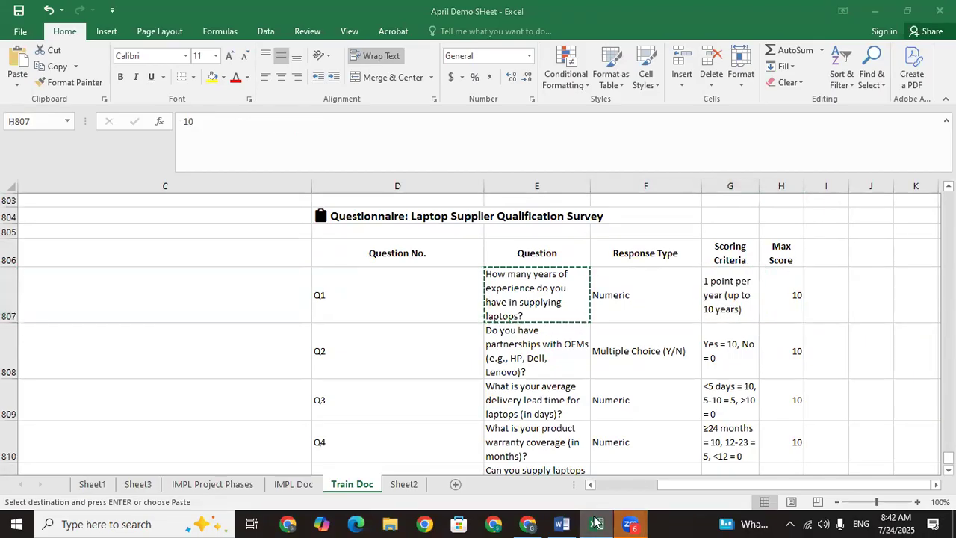
pyautogui.write('1')
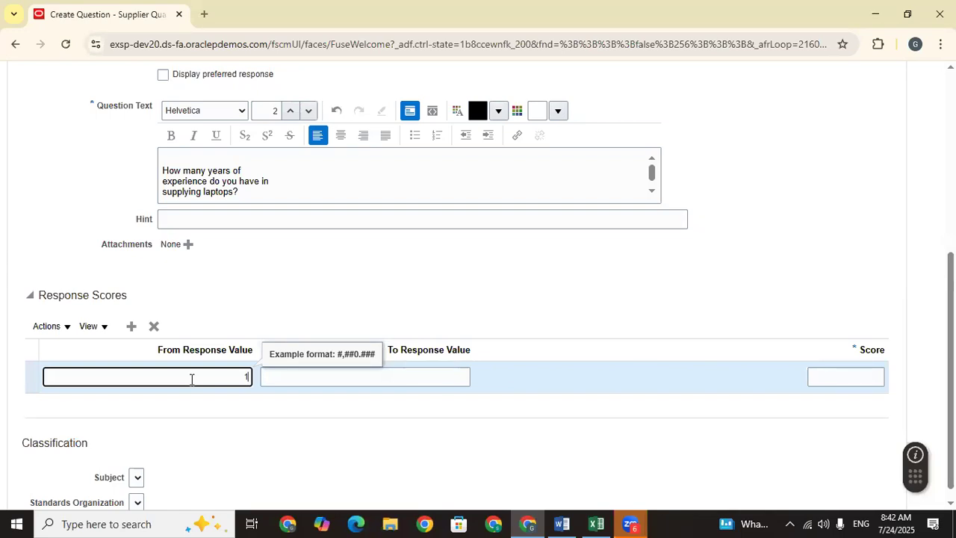
# Step: Complete the first range as 1–5 years with a score of 5
pyautogui.click(335, 383)
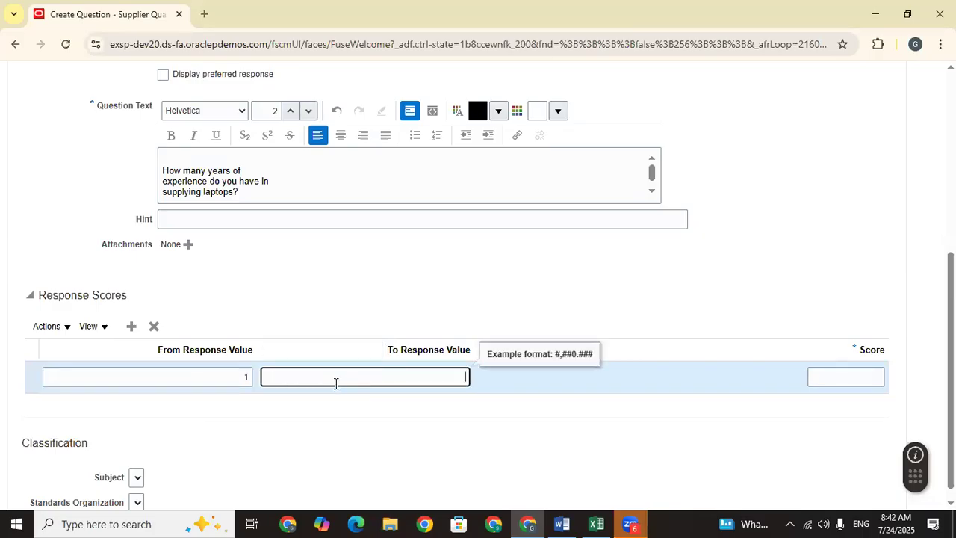
pyautogui.write('5')
pyautogui.click(414, 421)
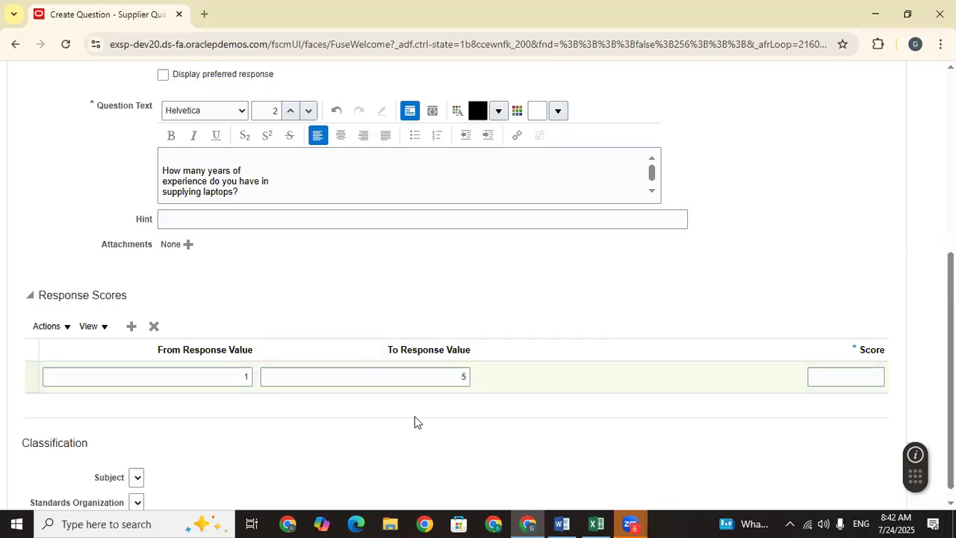
pyautogui.click(859, 378)
pyautogui.write('5')
pyautogui.click(732, 435)
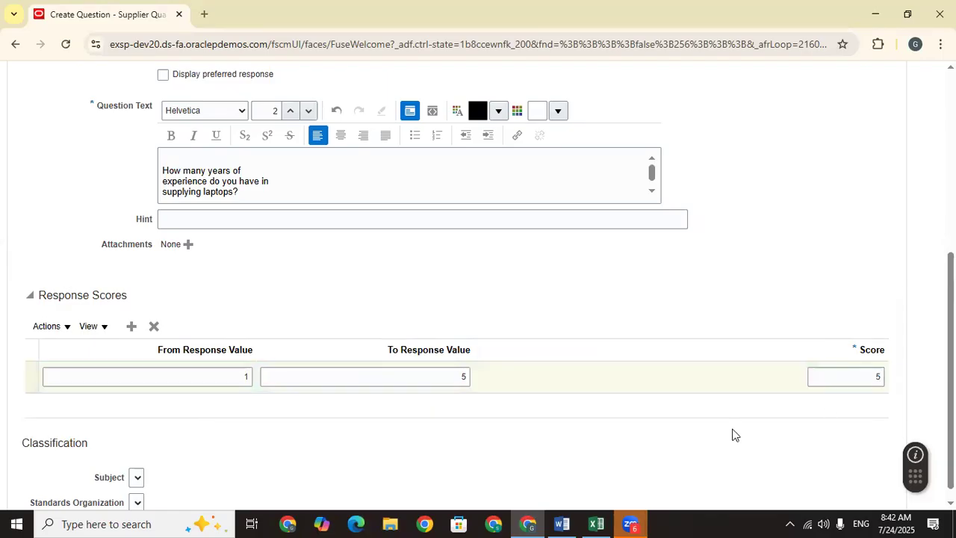
# Step: Add a second range covering 6–10 years with a score of 10
pyautogui.click(133, 328)
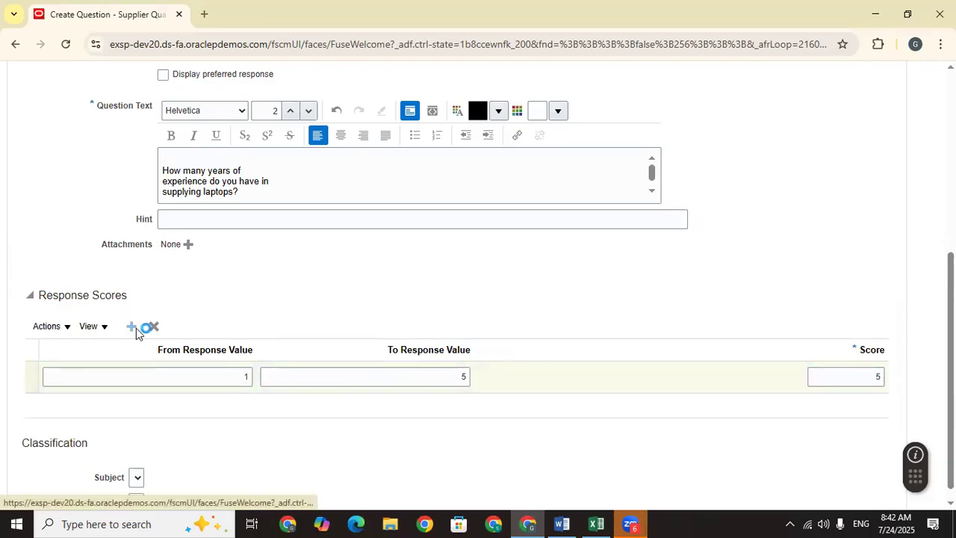
pyautogui.click(231, 409)
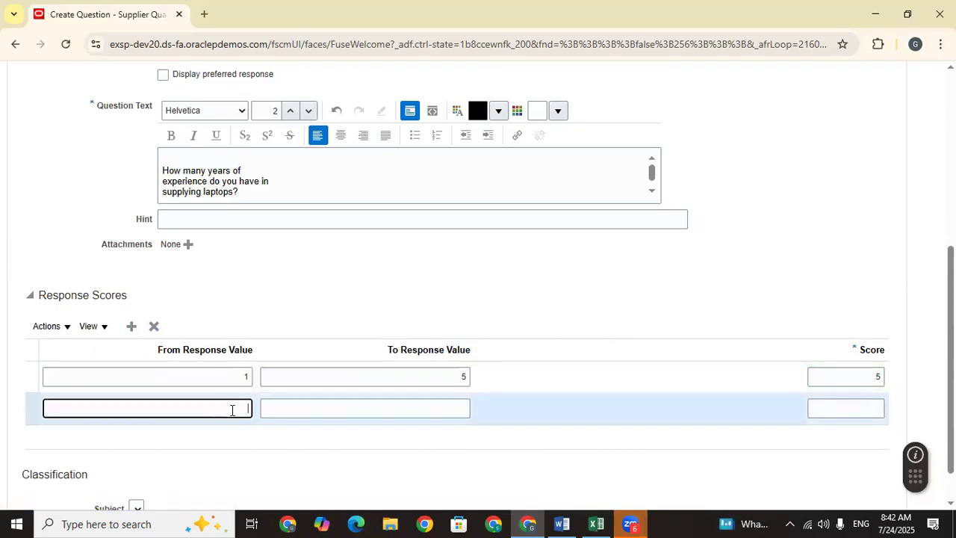
pyautogui.click(374, 408)
pyautogui.write('10')
pyautogui.click(419, 452)
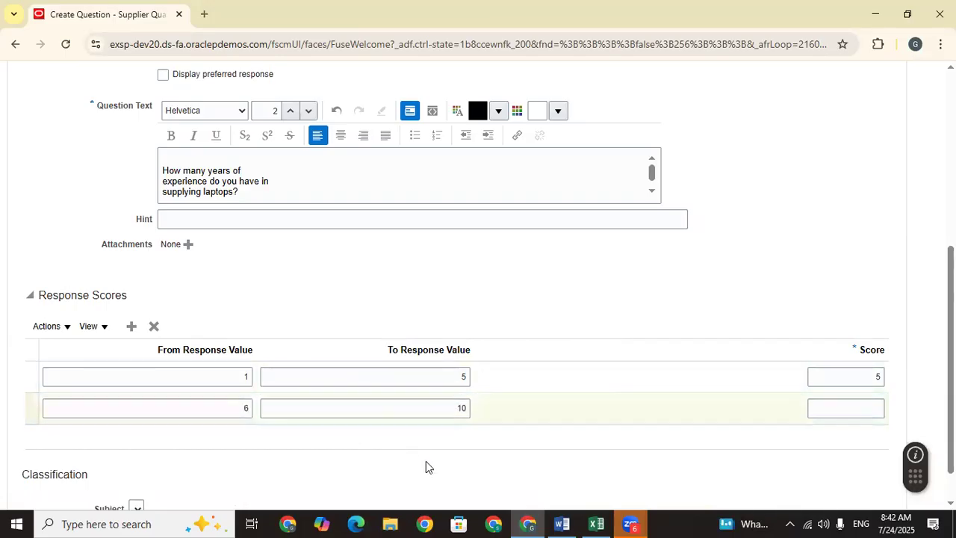
pyautogui.click(857, 413)
pyautogui.write('1')
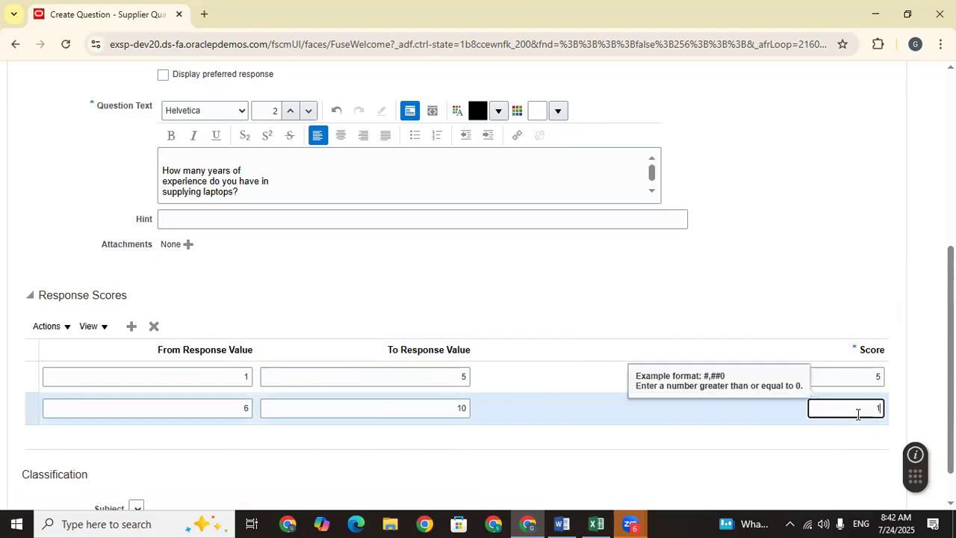
pyautogui.write('0')
pyautogui.click(678, 468)
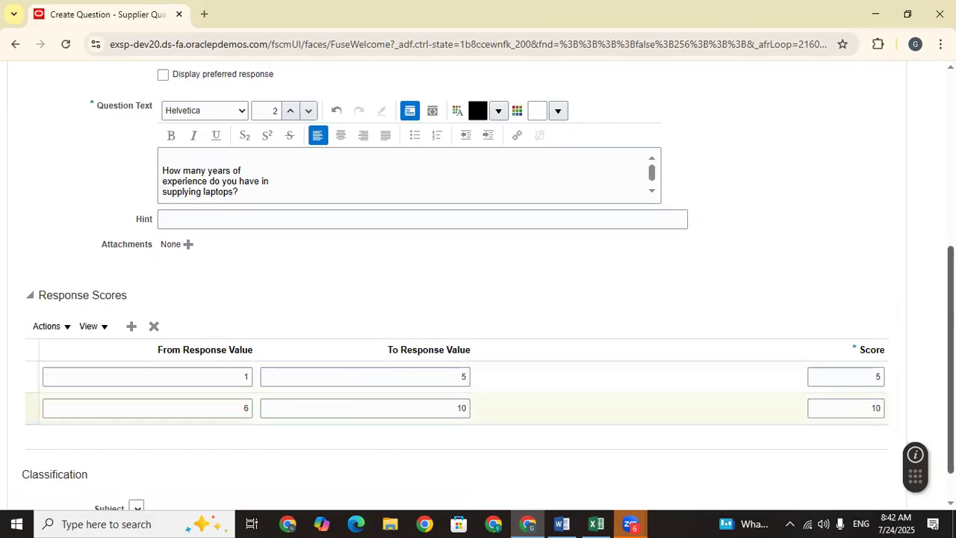
pyautogui.scroll(-1, 463, 331)
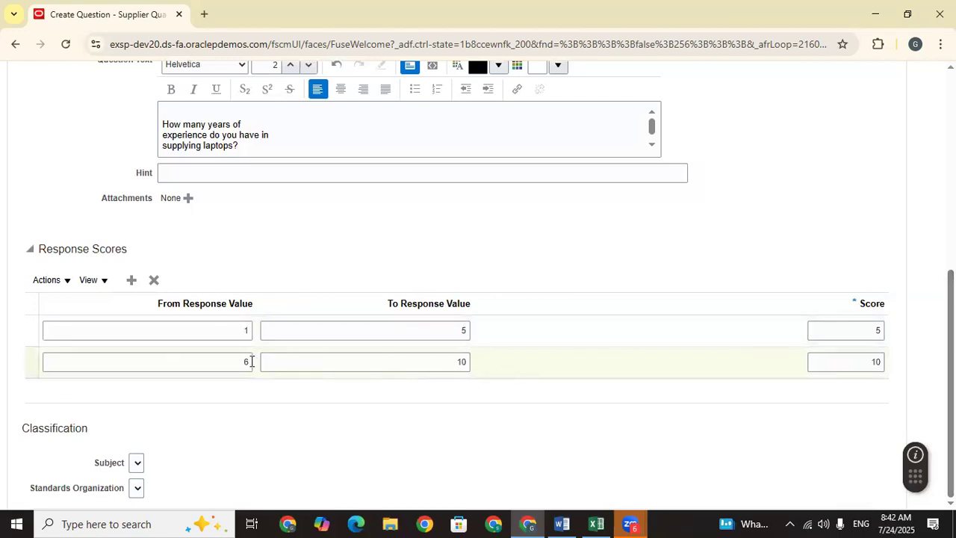
pyautogui.scroll(5, 451, 156)
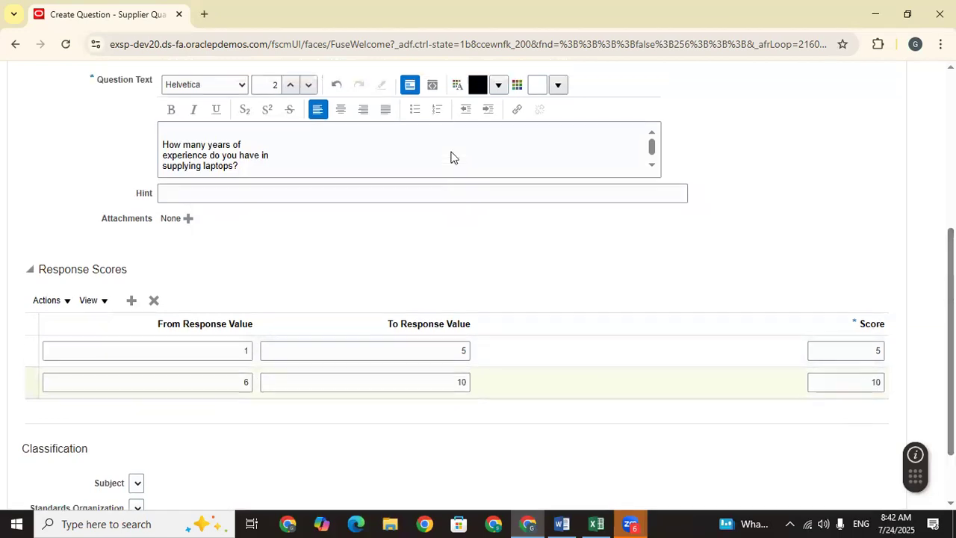
# Step: Save and activate the years-of-experience question, then begin a new question
pyautogui.click(736, 151)
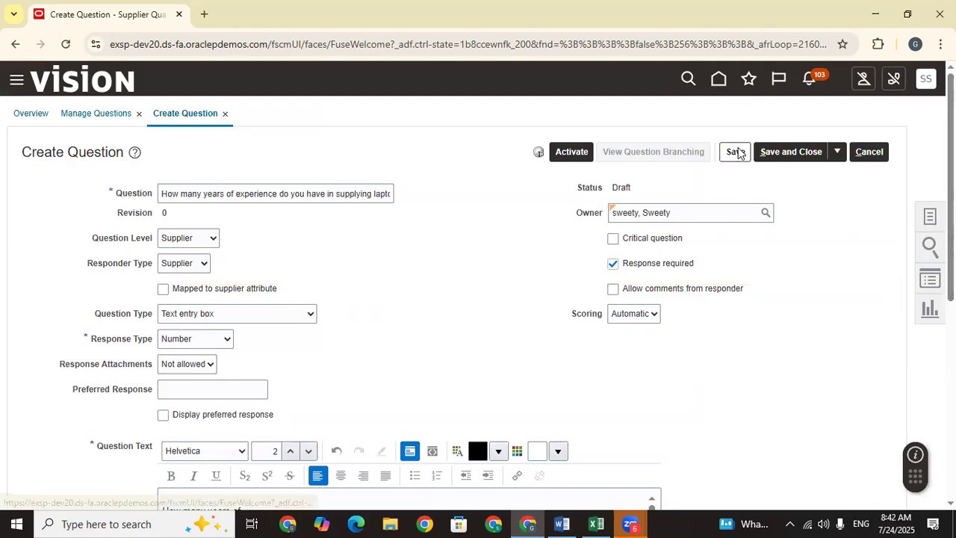
pyautogui.click(565, 154)
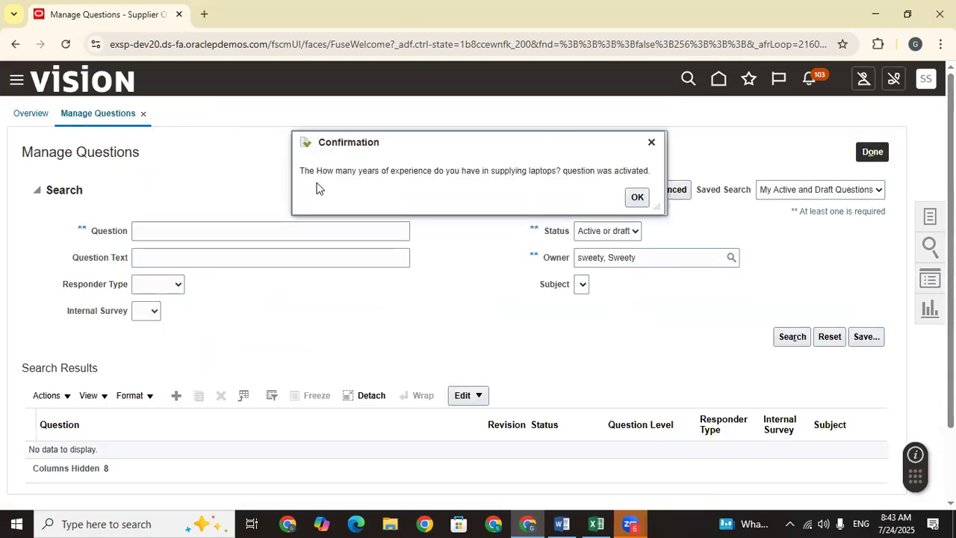
pyautogui.click(639, 199)
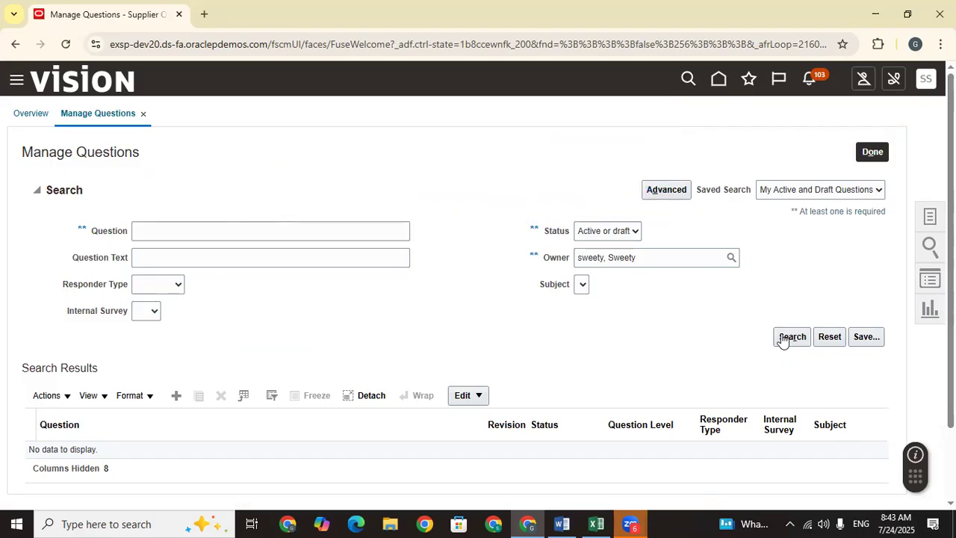
pyautogui.click(176, 395)
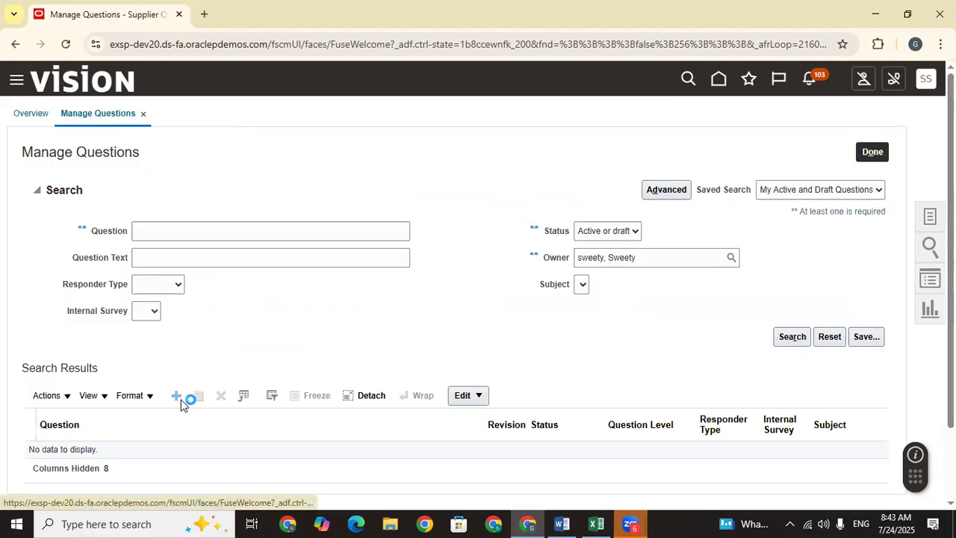
# Step: Copy the Q2 OEM partnerships question from Excel into the Question name and Question Text
pyautogui.click(262, 201)
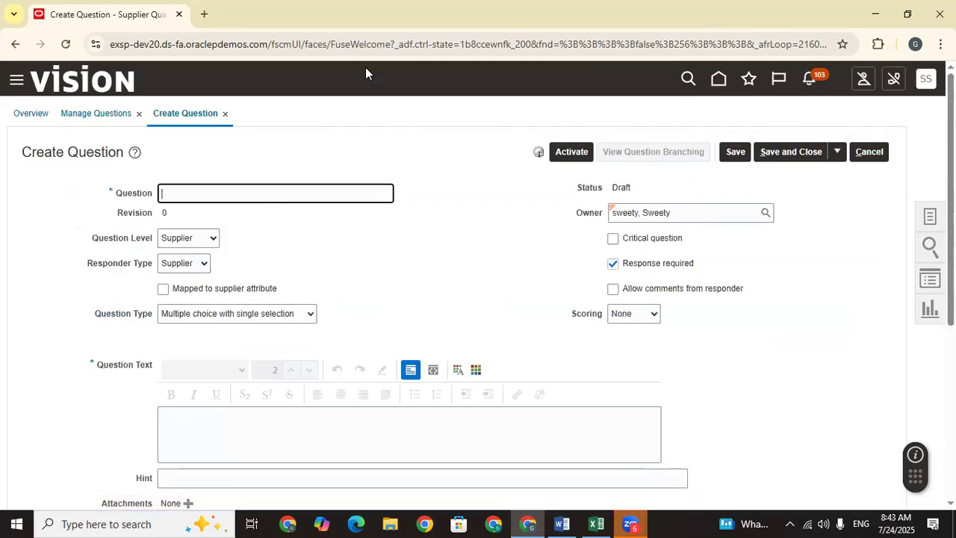
pyautogui.click(596, 522)
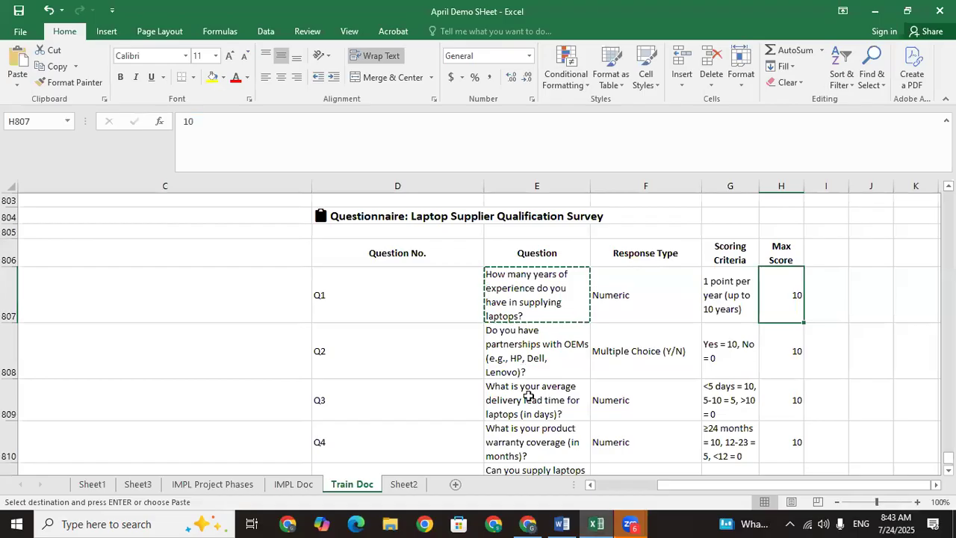
pyautogui.click(531, 352)
pyautogui.hotkey('ctrl', 'c')
pyautogui.click(528, 522)
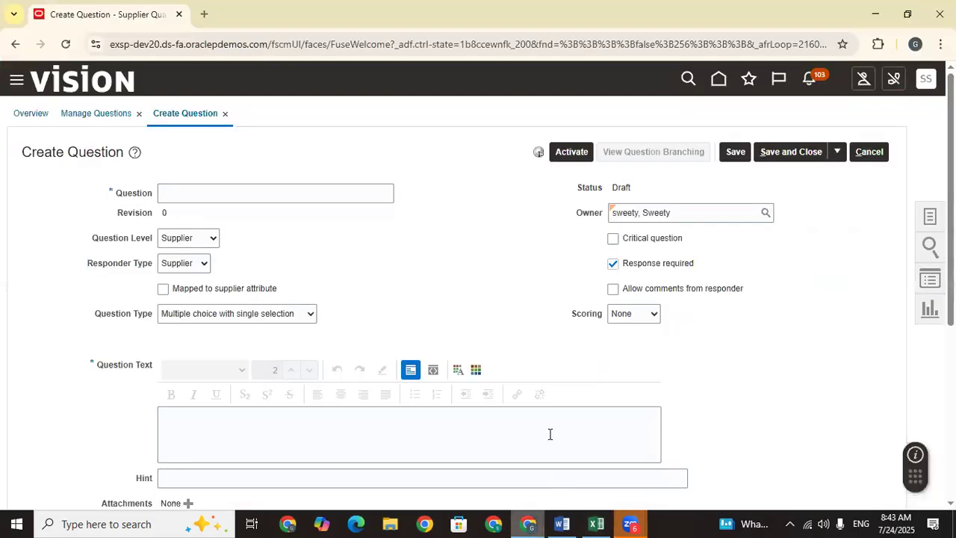
pyautogui.hotkey('ctrl', 'v')
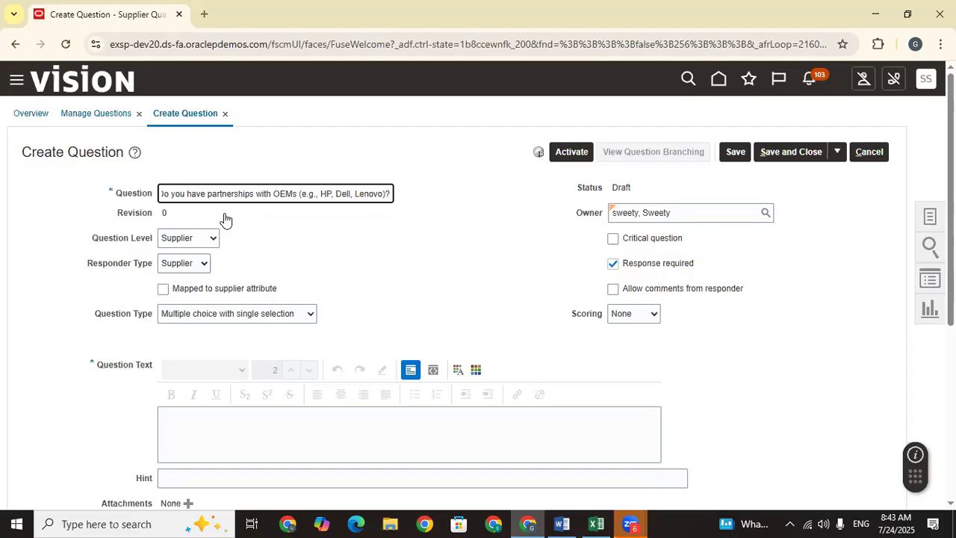
pyautogui.scroll(-4, 538, 151)
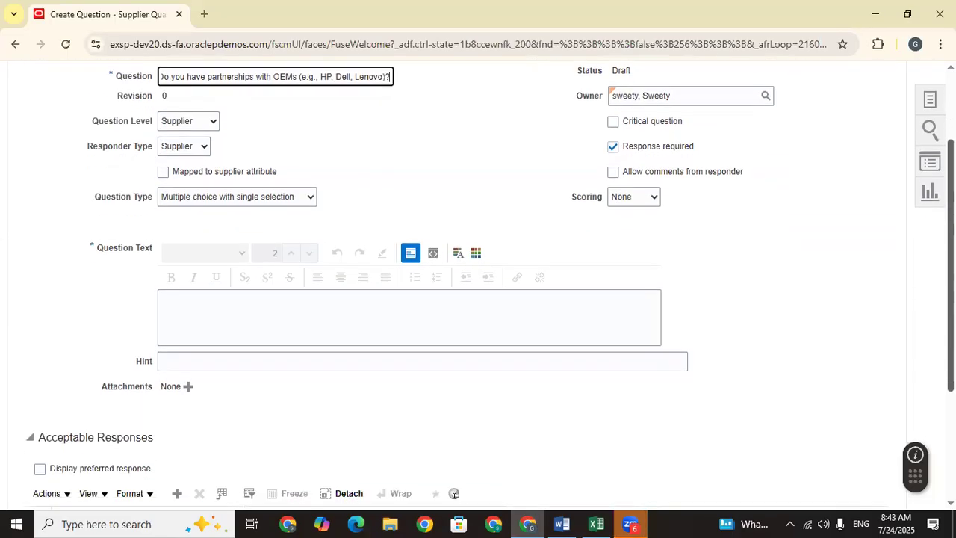
pyautogui.scroll(3, 212, 362)
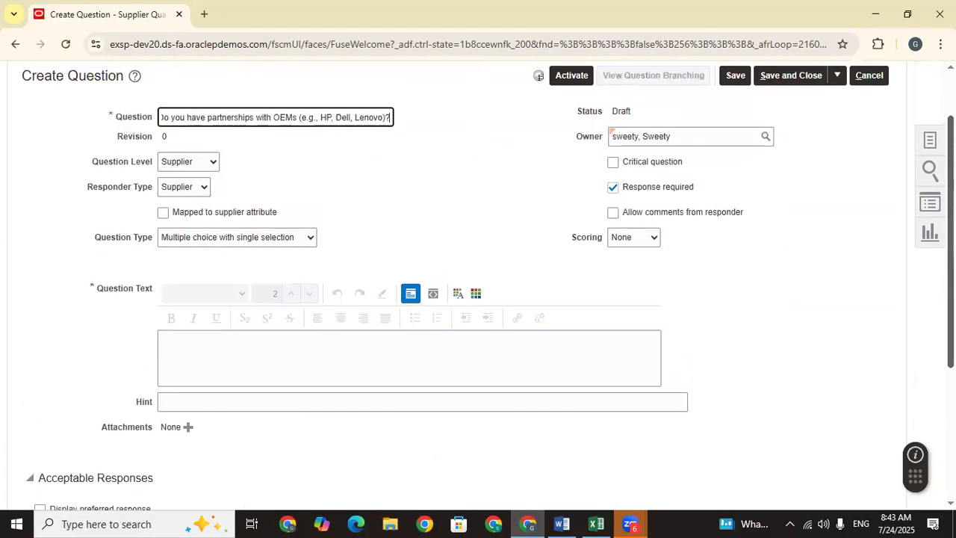
pyautogui.click(204, 347)
pyautogui.hotkey('ctrl', 'v')
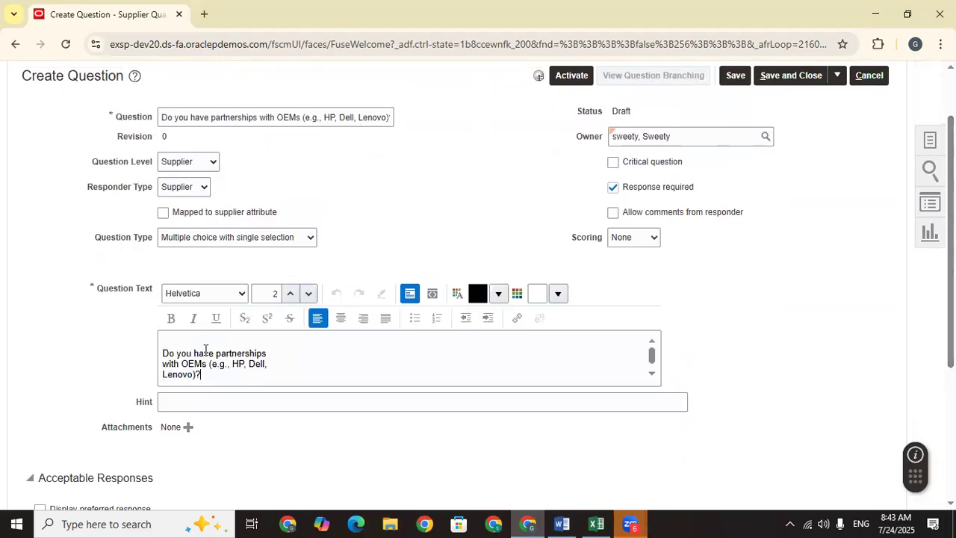
# Step: Confirm Q2's response type in Excel and set Question Type to Multiple choice with single selection
pyautogui.click(222, 246)
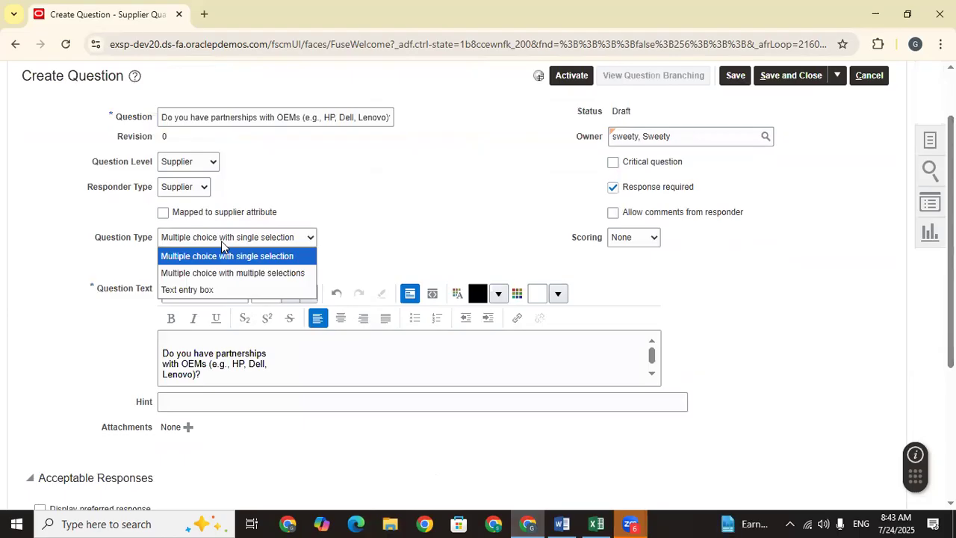
pyautogui.click(484, 208)
pyautogui.click(596, 524)
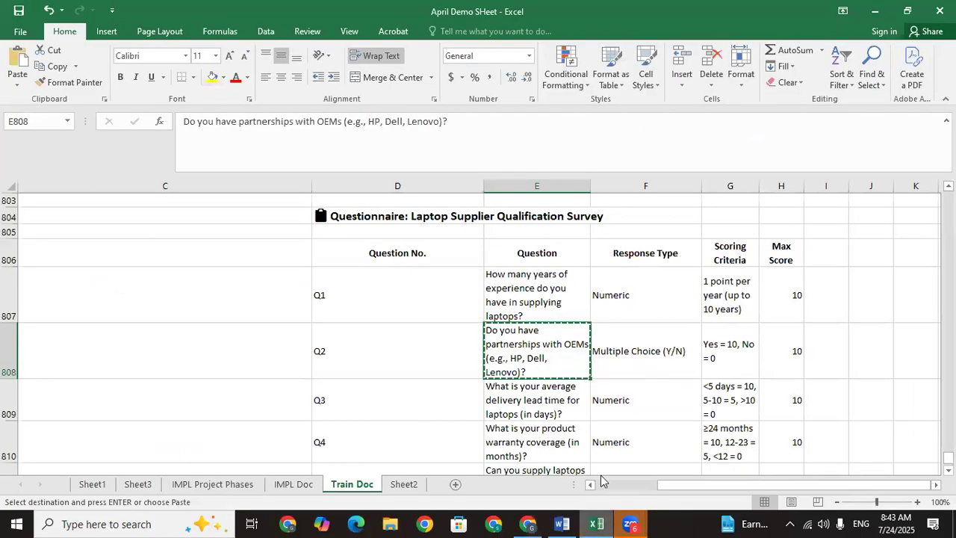
pyautogui.click(631, 361)
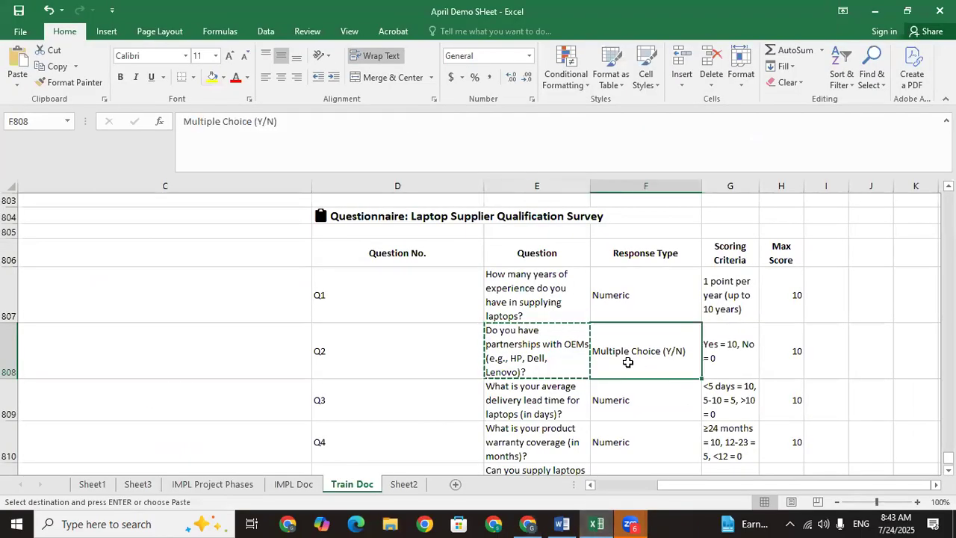
pyautogui.click(528, 523)
pyautogui.click(236, 239)
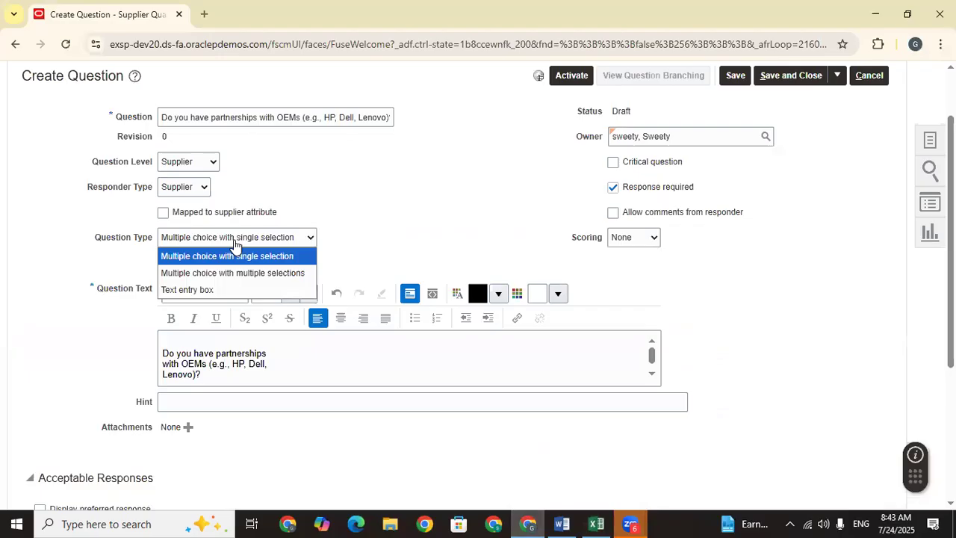
pyautogui.click(403, 237)
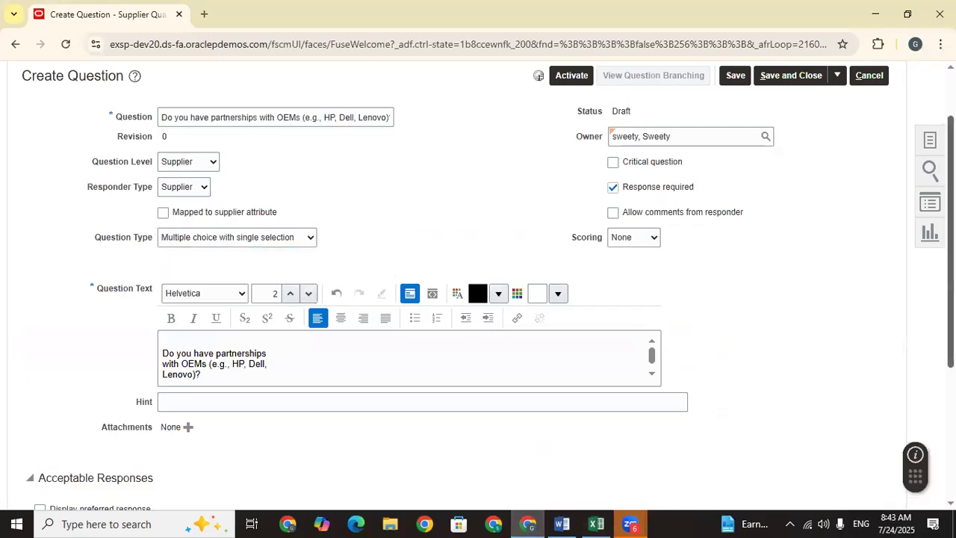
pyautogui.scroll(-2, 463, 231)
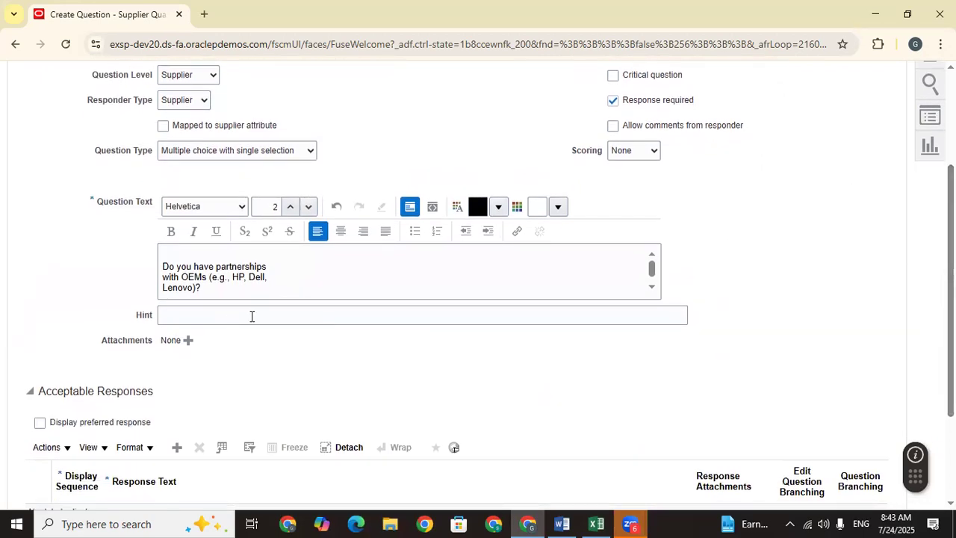
pyautogui.scroll(-2, 216, 276)
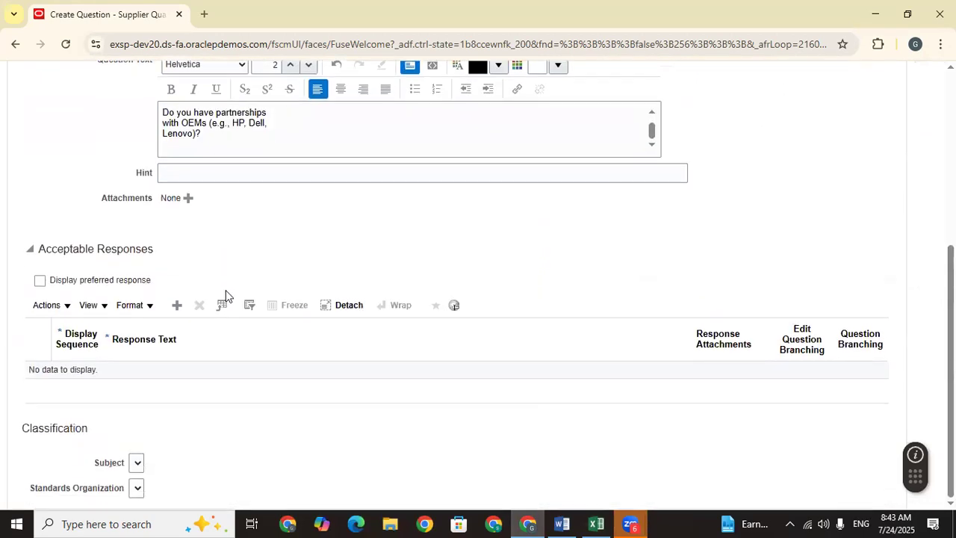
# Step: Add a Yes acceptable response, set Scoring to Automatic, and score Yes at 10
pyautogui.click(177, 306)
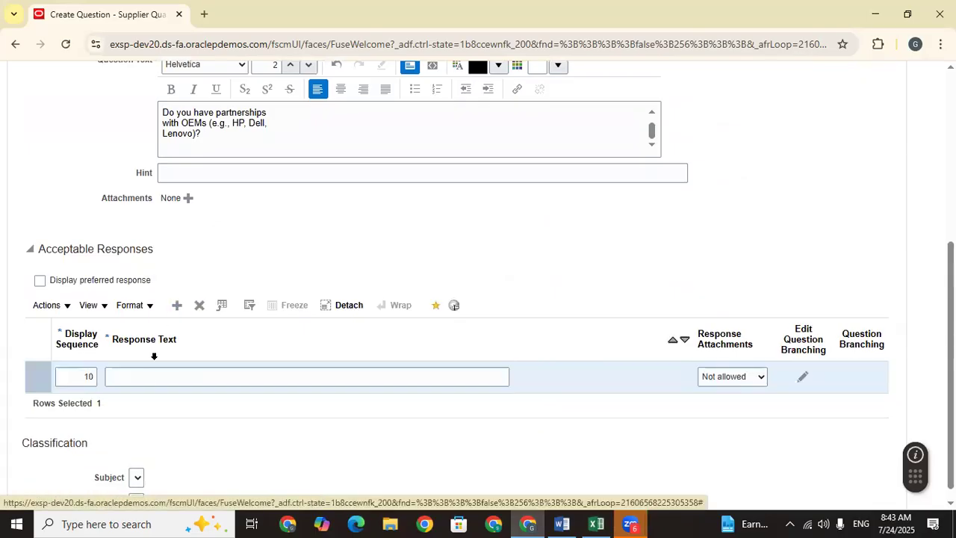
pyautogui.click(153, 376)
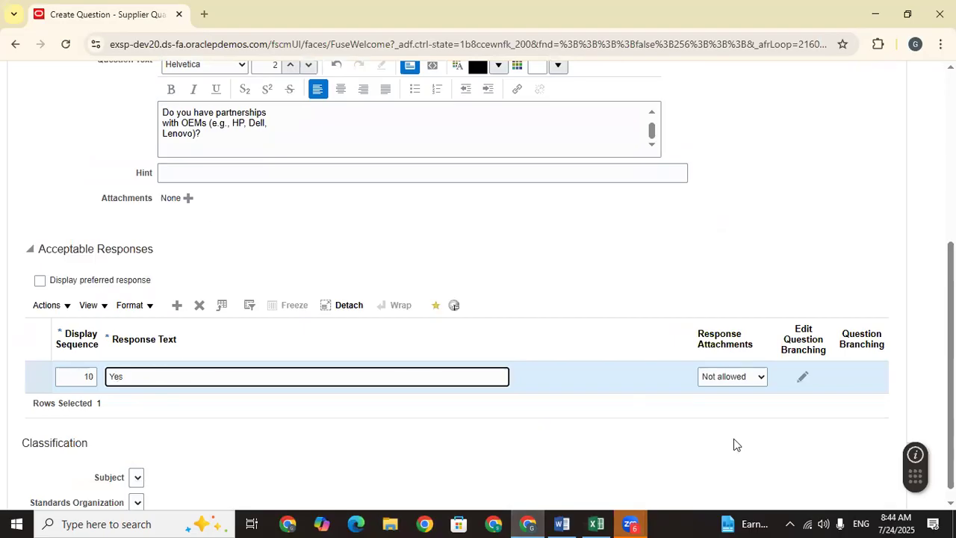
pyautogui.click(711, 428)
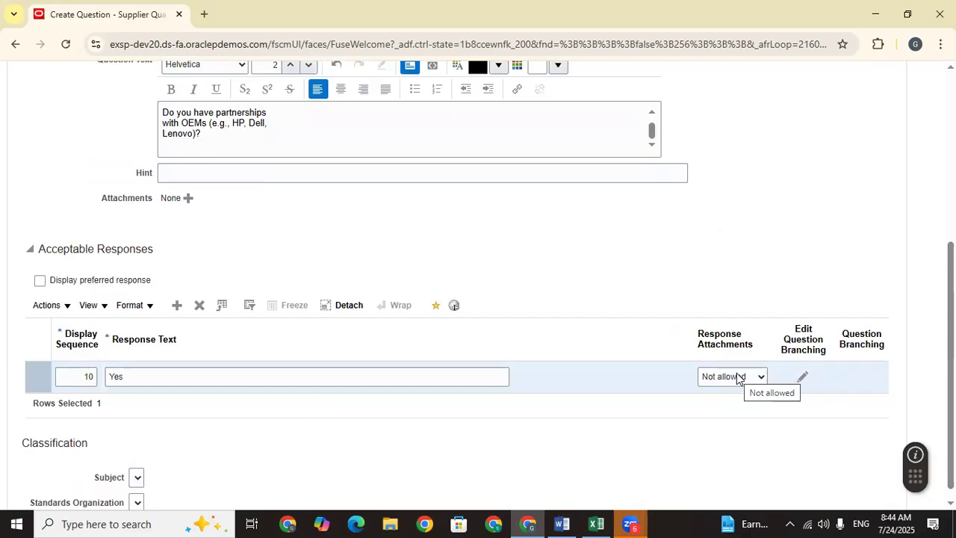
pyautogui.scroll(3, 640, 228)
pyautogui.click(640, 226)
pyautogui.click(630, 275)
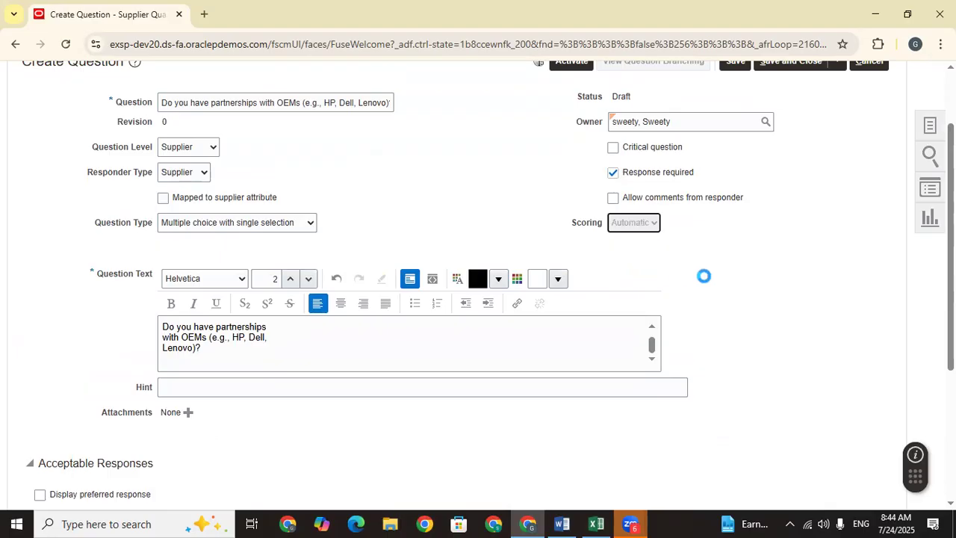
pyautogui.scroll(-3, 478, 299)
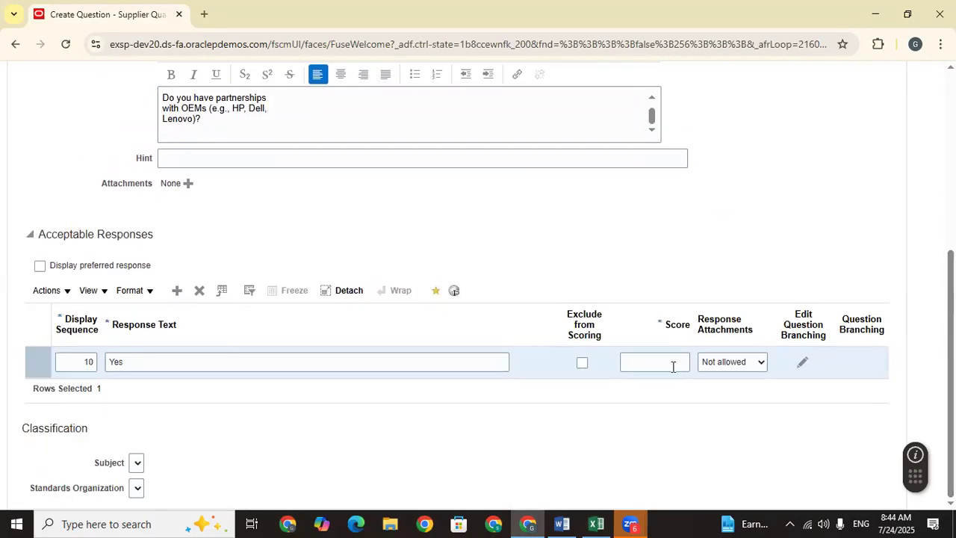
pyautogui.click(646, 364)
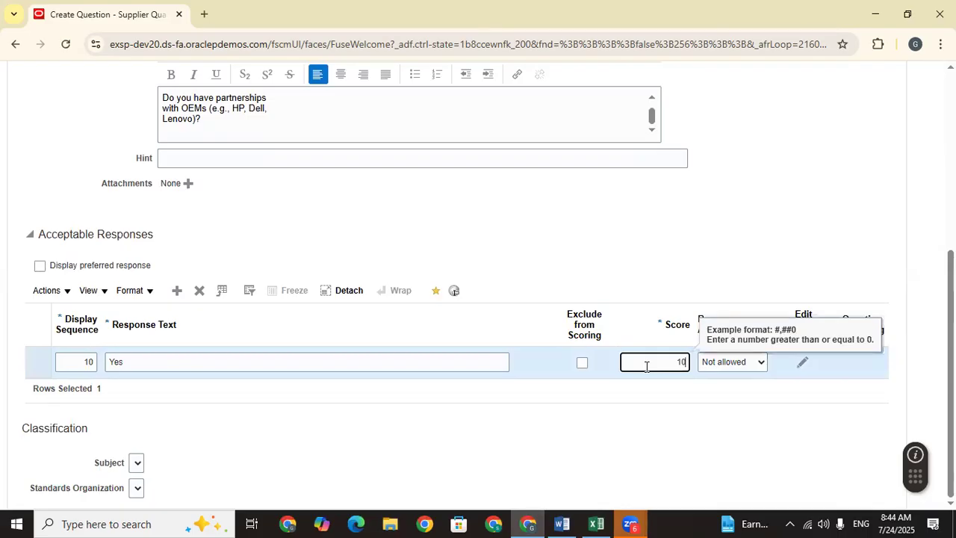
pyautogui.click(597, 400)
# Step: Add a No acceptable response scoring 0 and verify Q2's scoring criteria in Excel
pyautogui.click(174, 291)
pyautogui.click(142, 390)
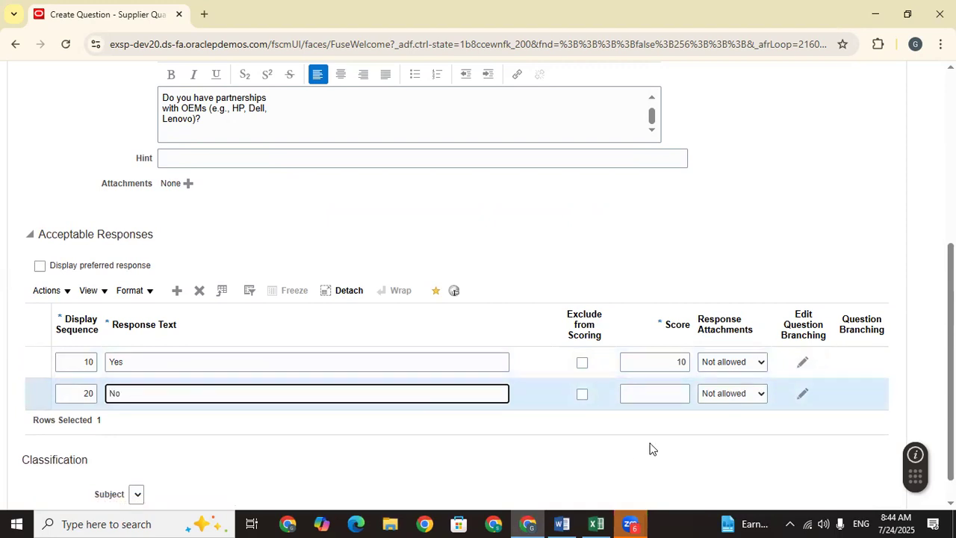
pyautogui.click(667, 391)
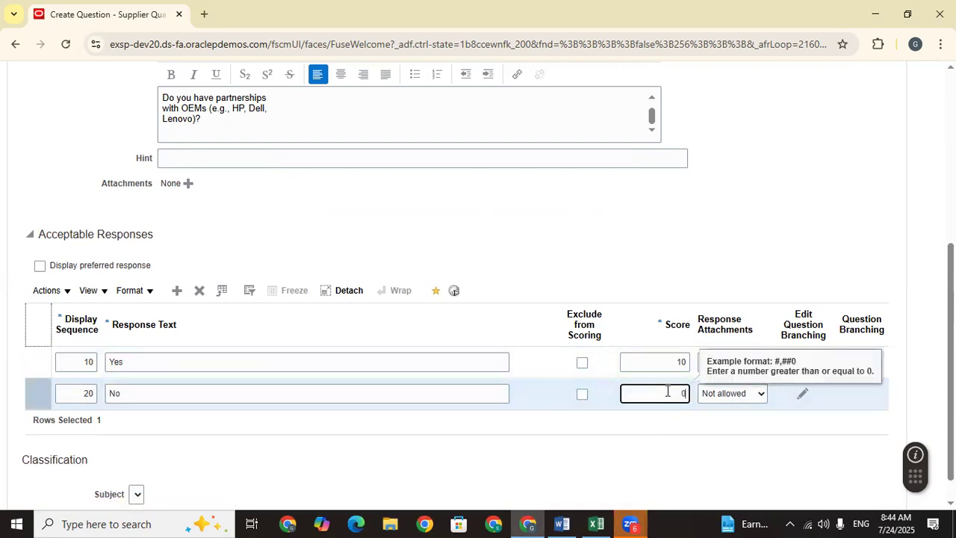
pyautogui.write('0')
pyautogui.click(572, 454)
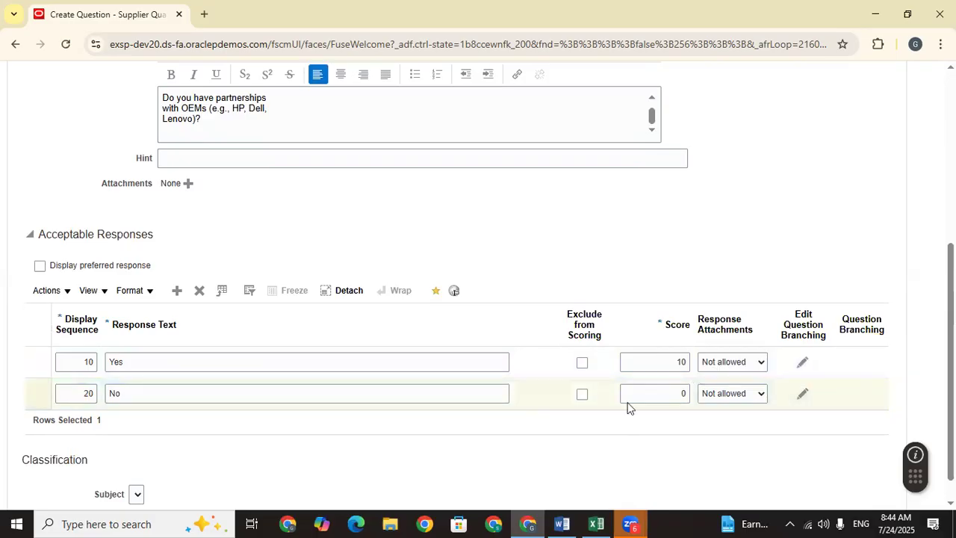
pyautogui.scroll(-2, 572, 455)
pyautogui.click(604, 515)
pyautogui.click(721, 349)
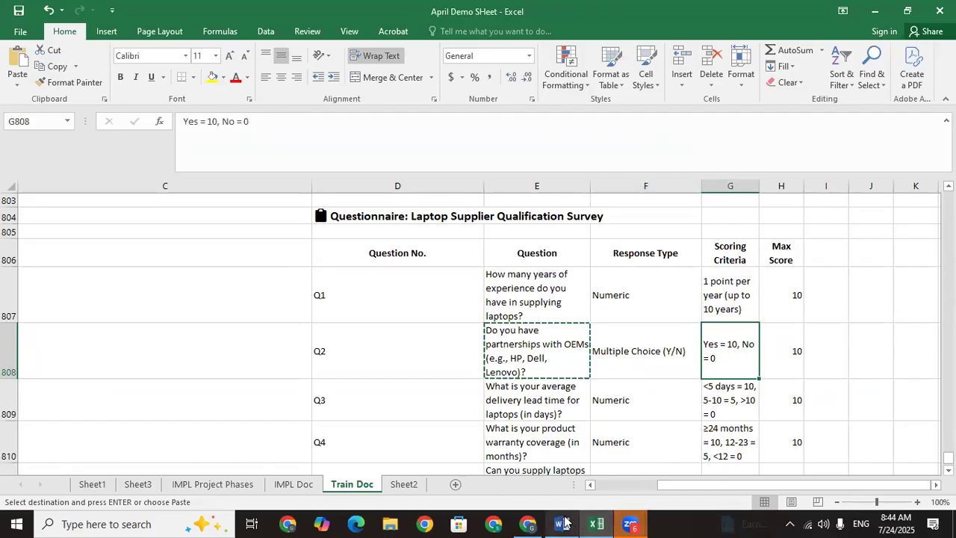
pyautogui.click(534, 520)
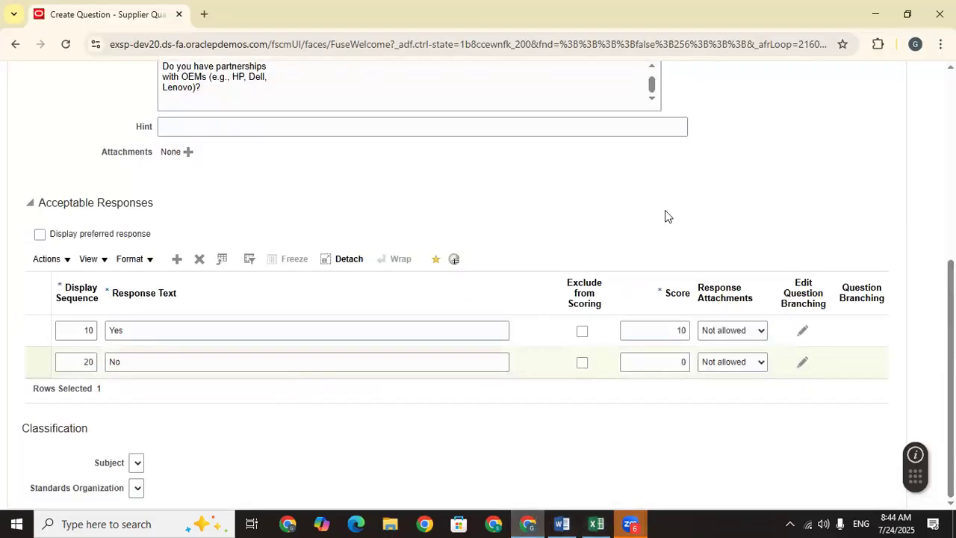
pyautogui.scroll(5, 672, 213)
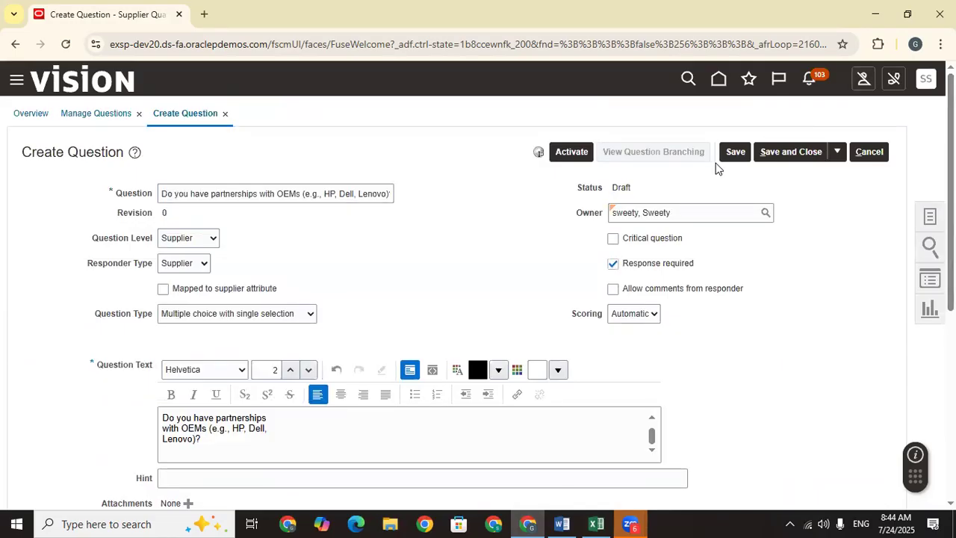
# Step: Save and activate the OEM partnerships question, acknowledging the activation confirmation
pyautogui.click(735, 152)
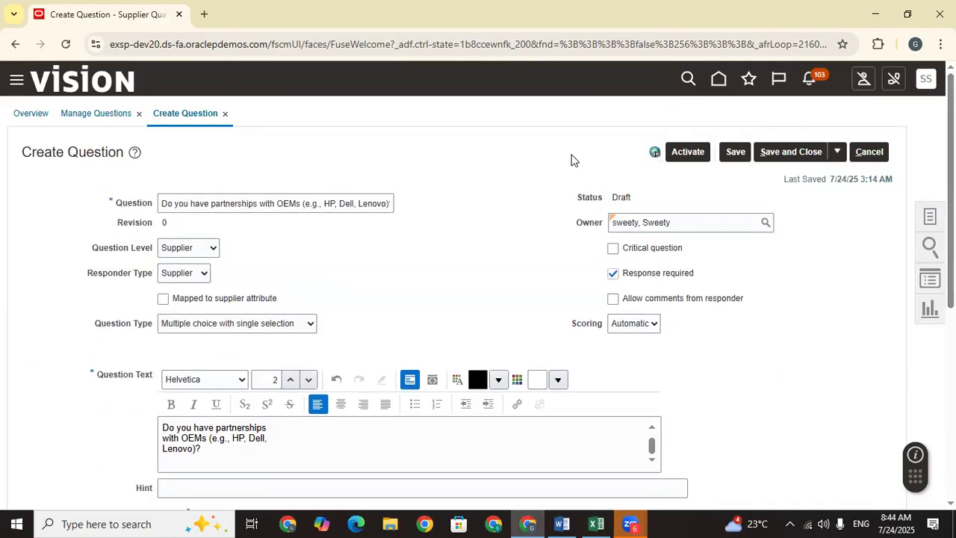
pyautogui.click(687, 154)
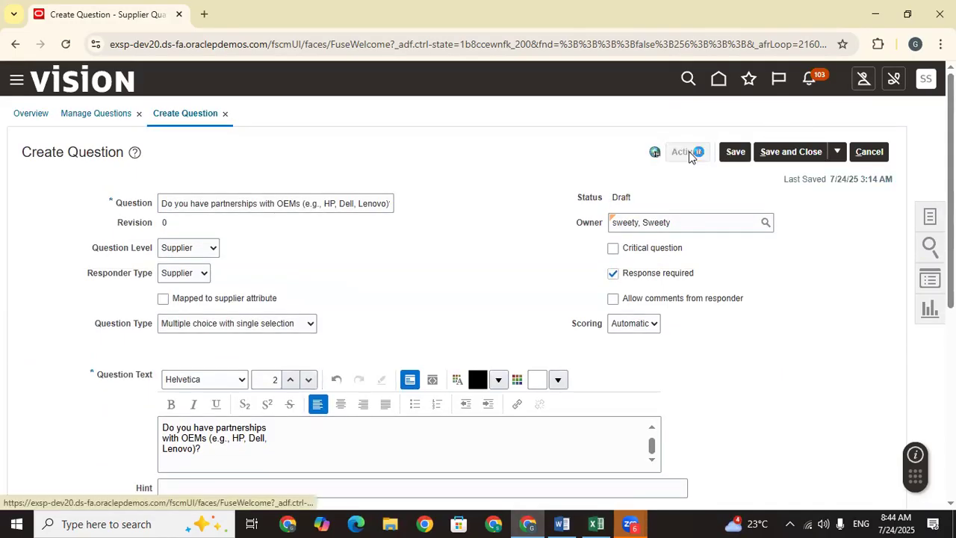
pyautogui.click(632, 197)
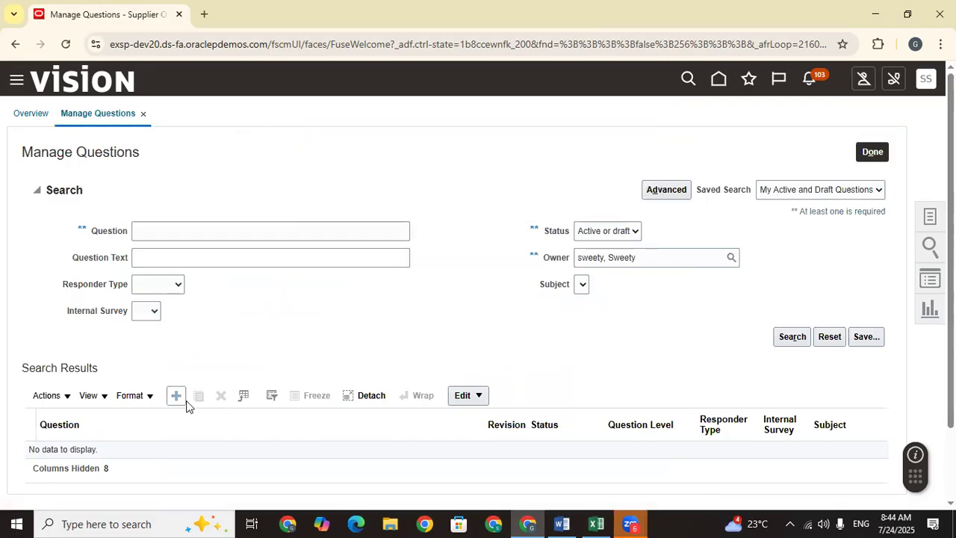
pyautogui.click(596, 524)
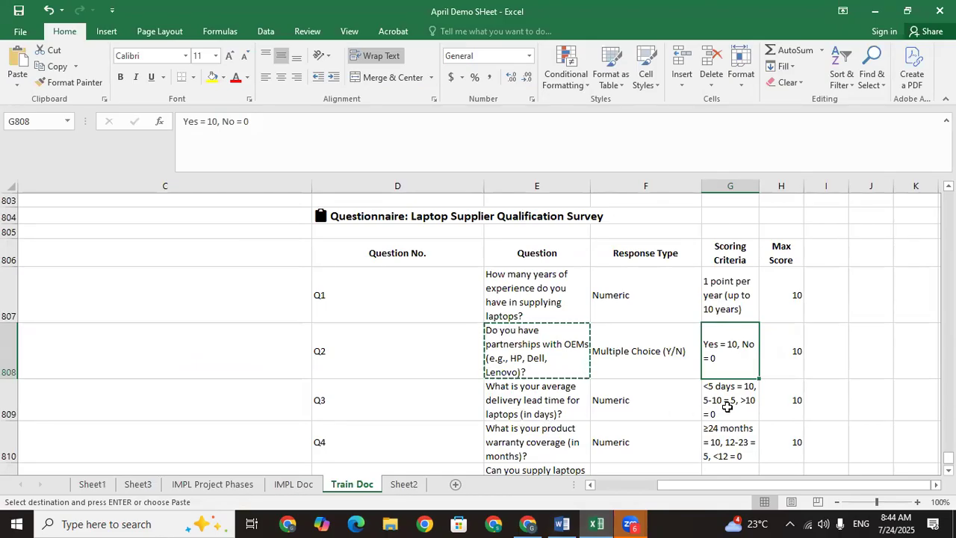
# Step: Copy the Q3 lead-time question from cell E809 into the Question name and Question Text
pyautogui.click(522, 400)
pyautogui.hotkey('ctrl', 'c')
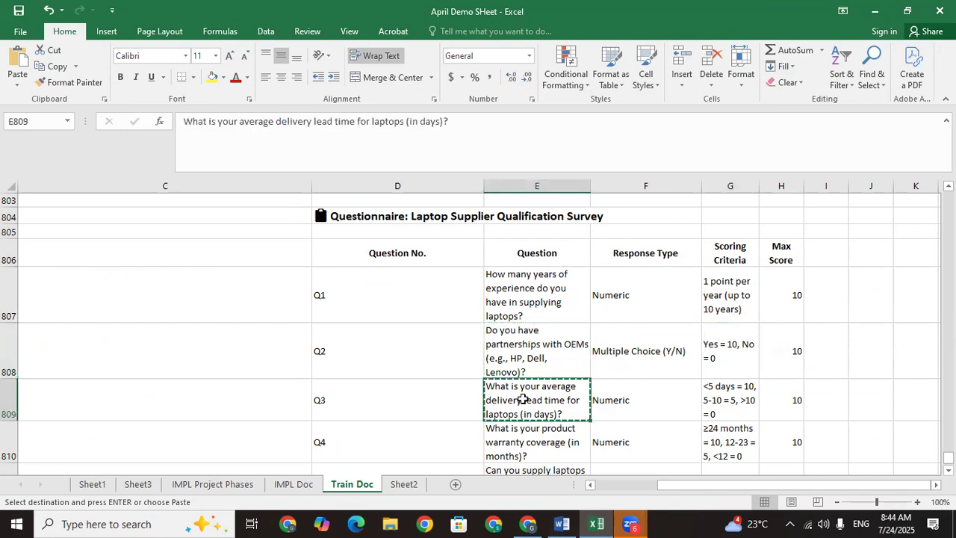
pyautogui.click(527, 523)
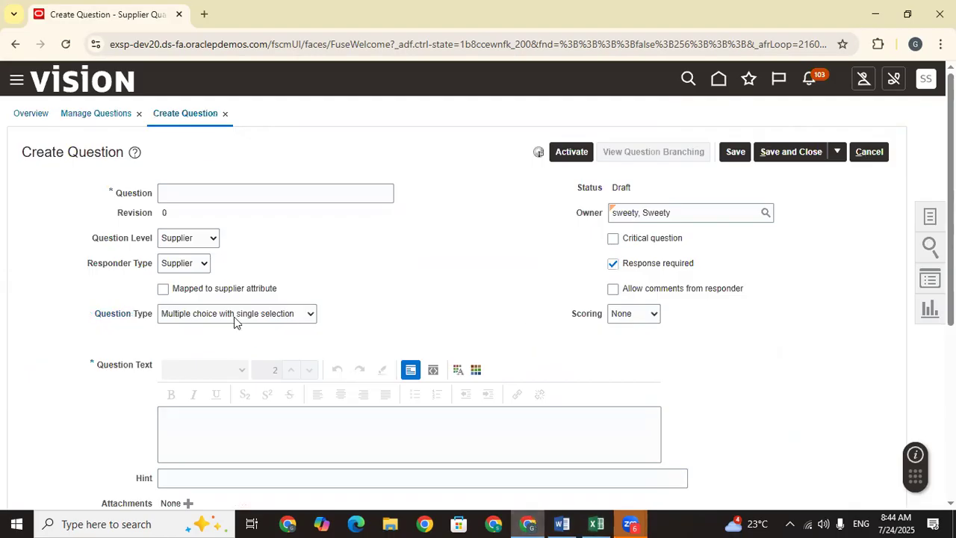
pyautogui.click(194, 190)
pyautogui.hotkey('ctrl', 'v')
pyautogui.click(430, 287)
pyautogui.click(240, 441)
pyautogui.hotkey('ctrl', 'v')
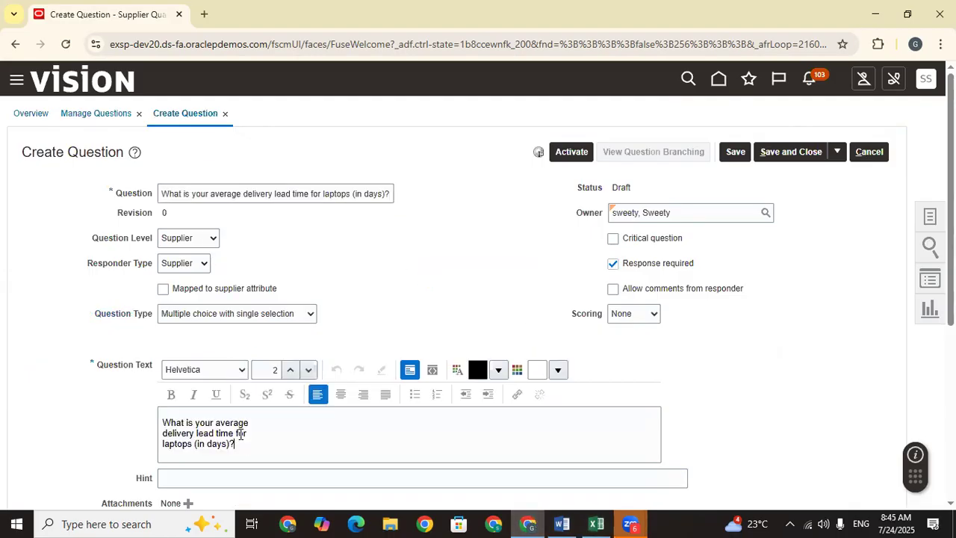
# Step: Set Scoring to Automatic and keep Multiple choice with single selection
pyautogui.click(647, 315)
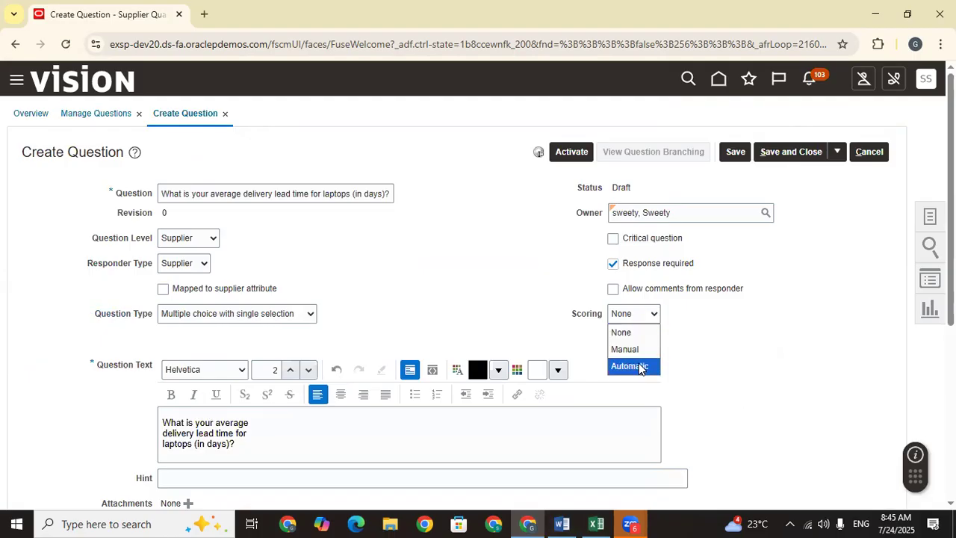
pyautogui.click(631, 365)
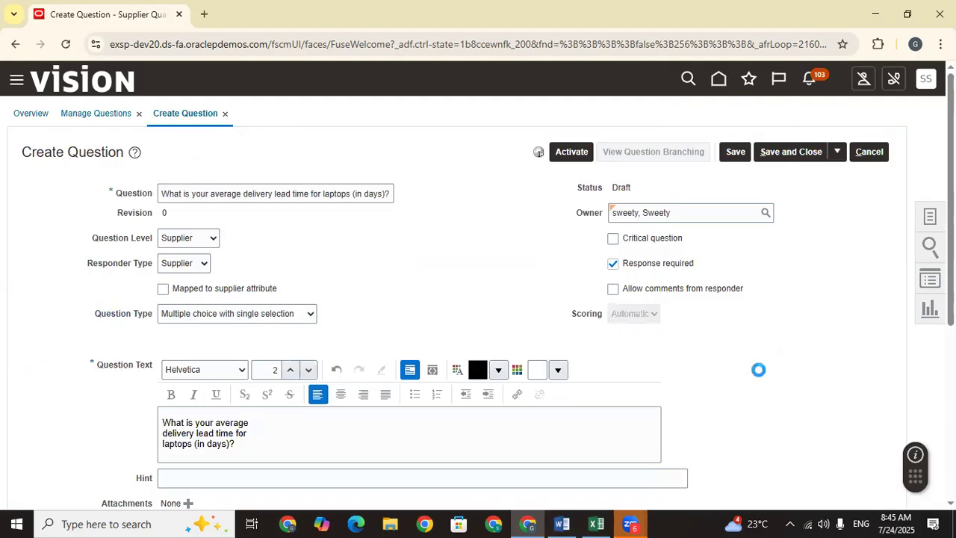
pyautogui.scroll(-3, 300, 209)
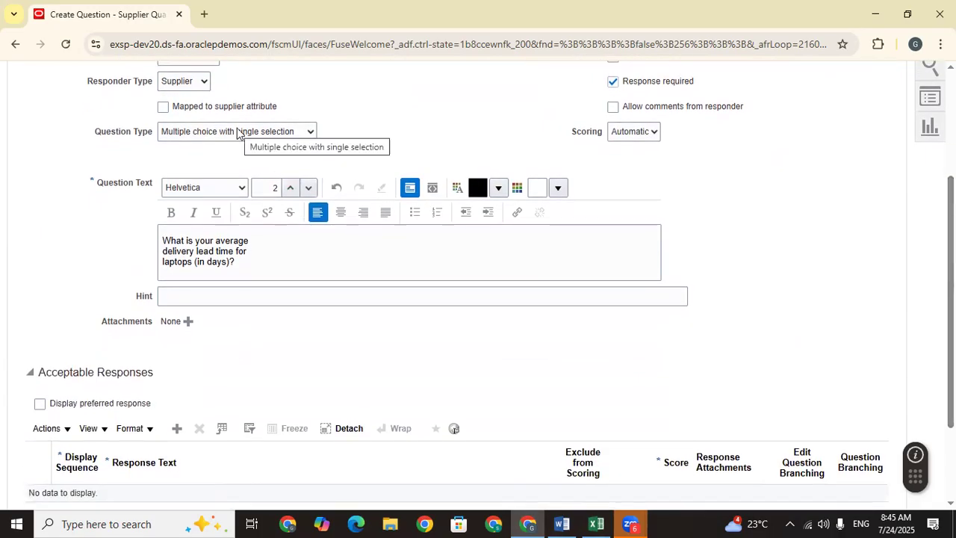
pyautogui.click(239, 133)
pyautogui.click(238, 133)
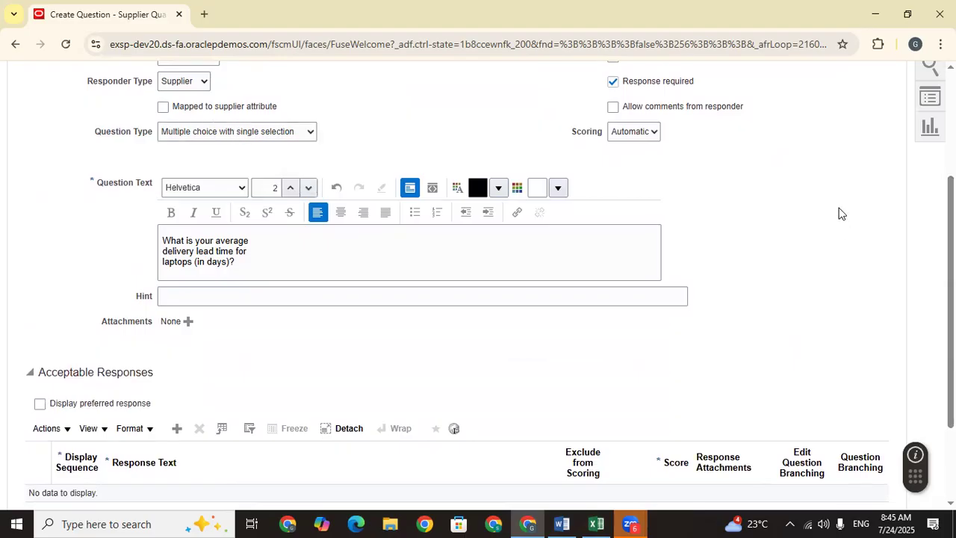
pyautogui.scroll(-2, 859, 217)
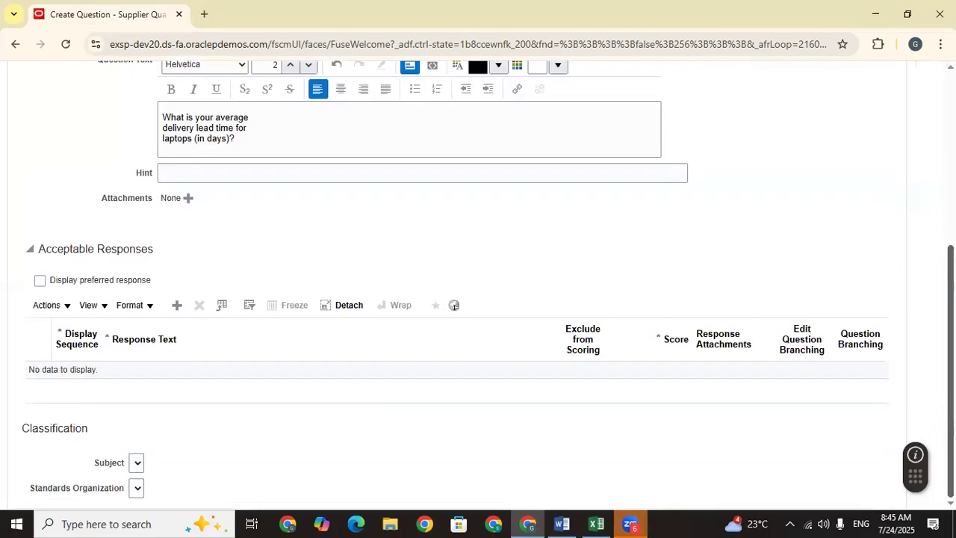
# Step: Add the first acceptable response, 5 days, scoring 10, checking the workbook's scoring criteria
pyautogui.click(178, 305)
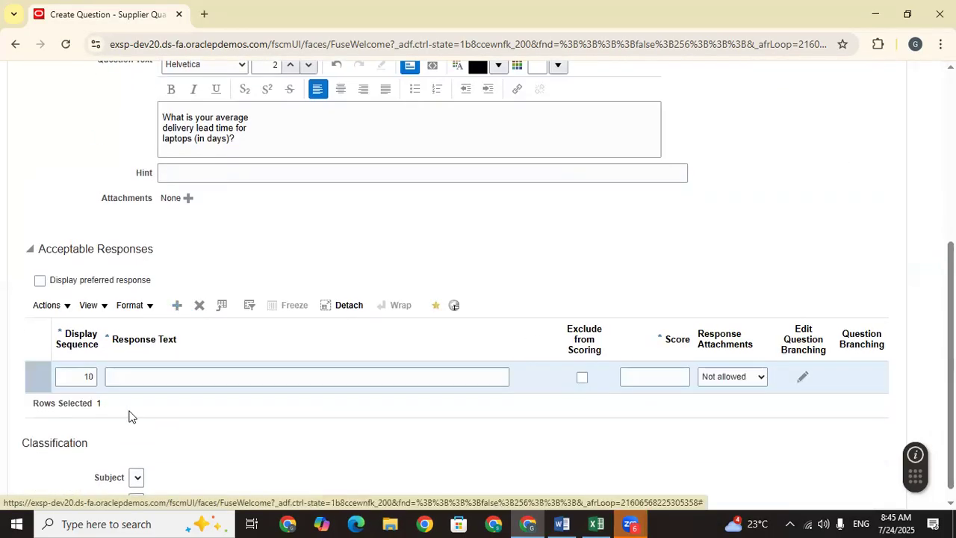
pyautogui.click(137, 375)
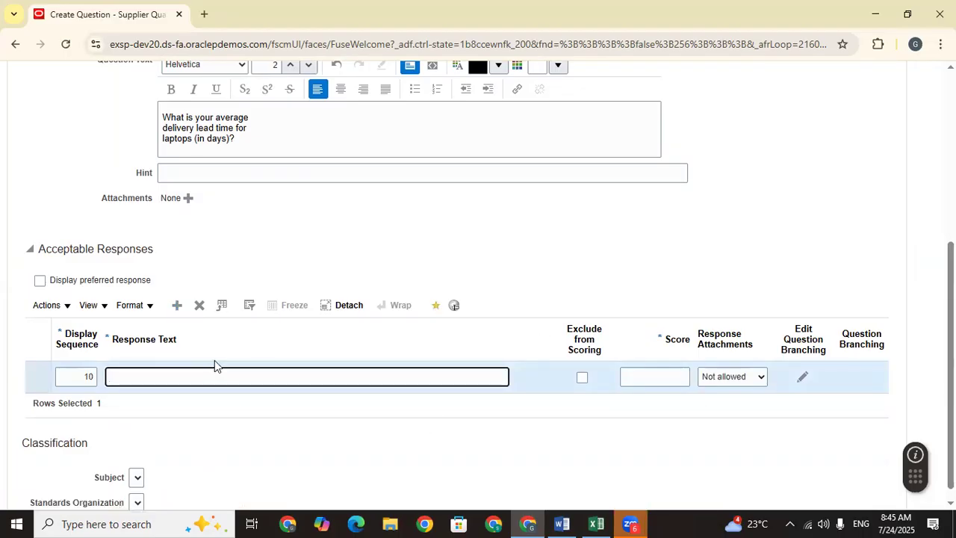
pyautogui.click(596, 523)
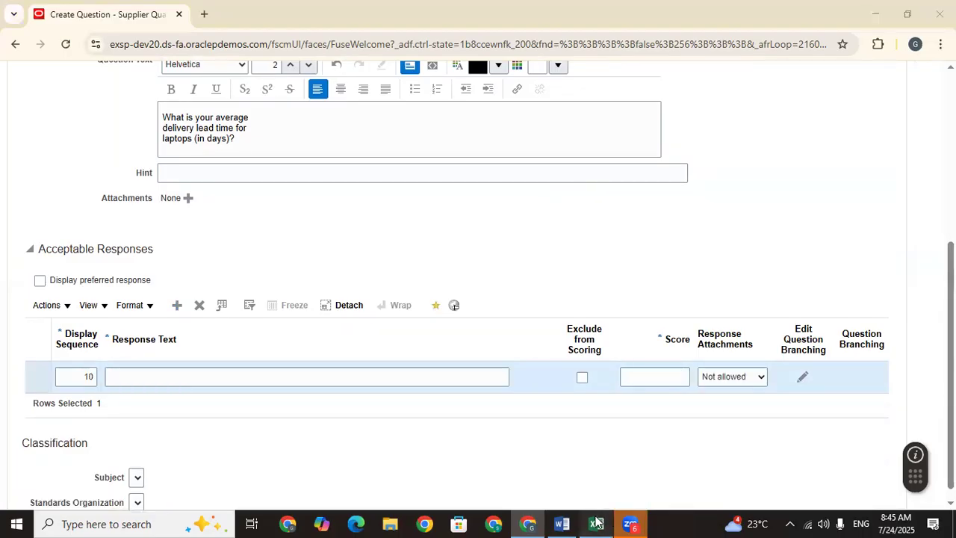
pyautogui.click(596, 523)
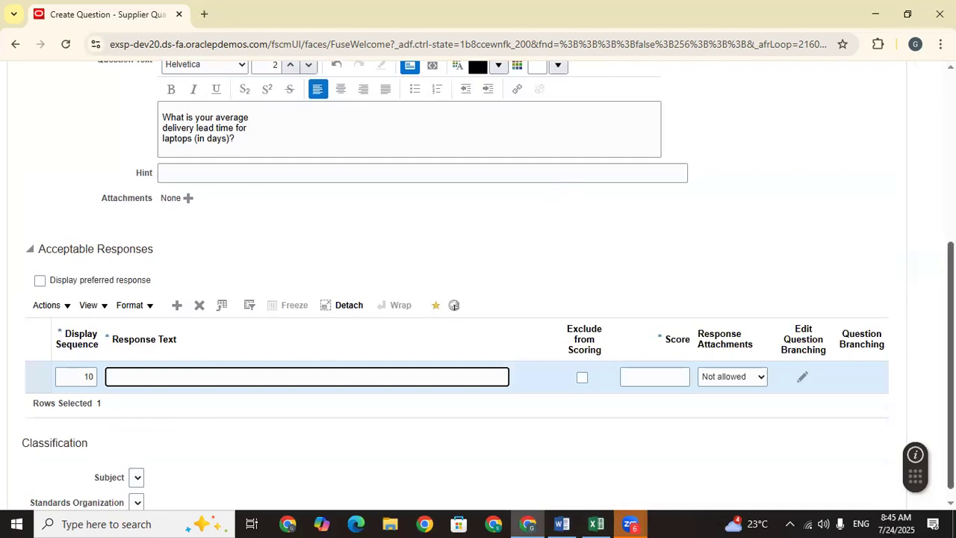
pyautogui.scroll(3, 454, 348)
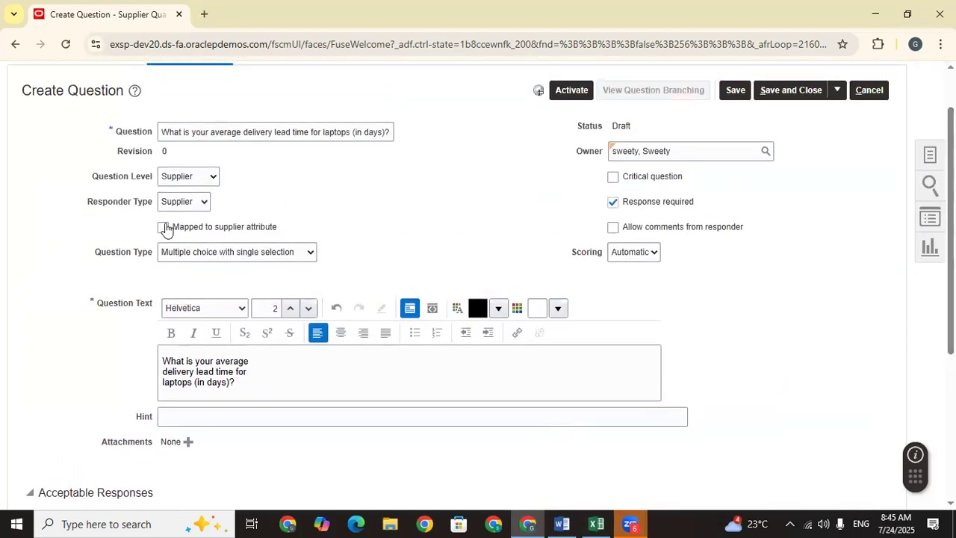
pyautogui.click(196, 254)
pyautogui.click(449, 247)
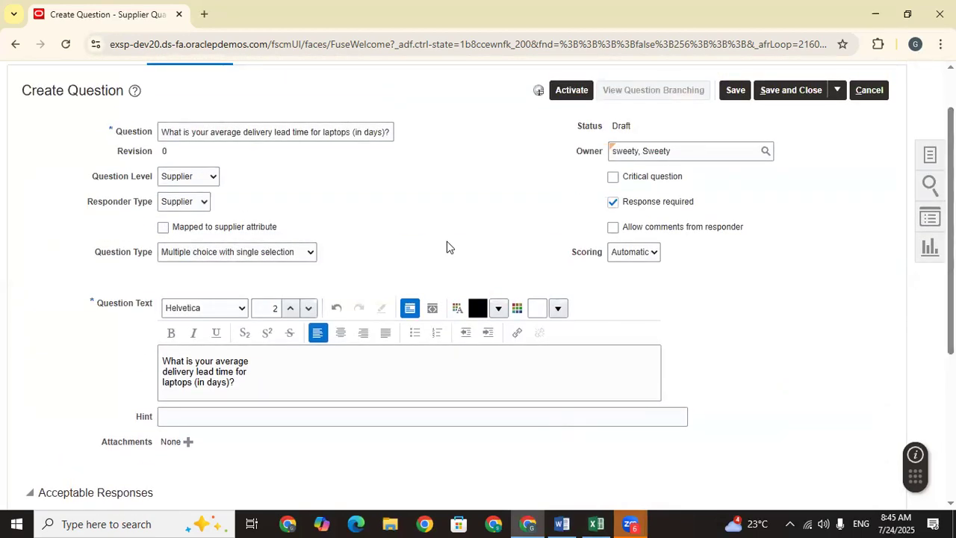
pyautogui.scroll(-3, 214, 373)
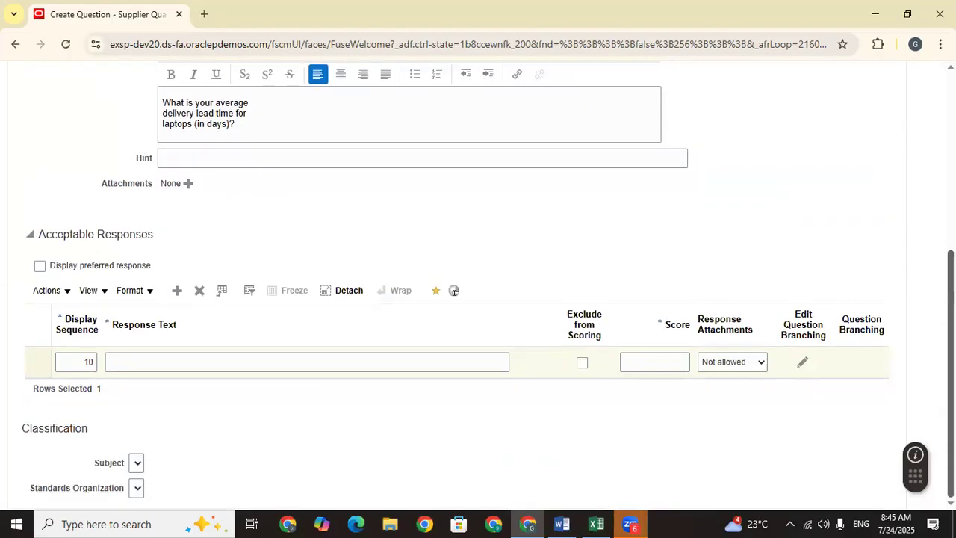
pyautogui.click(214, 363)
pyautogui.click(595, 522)
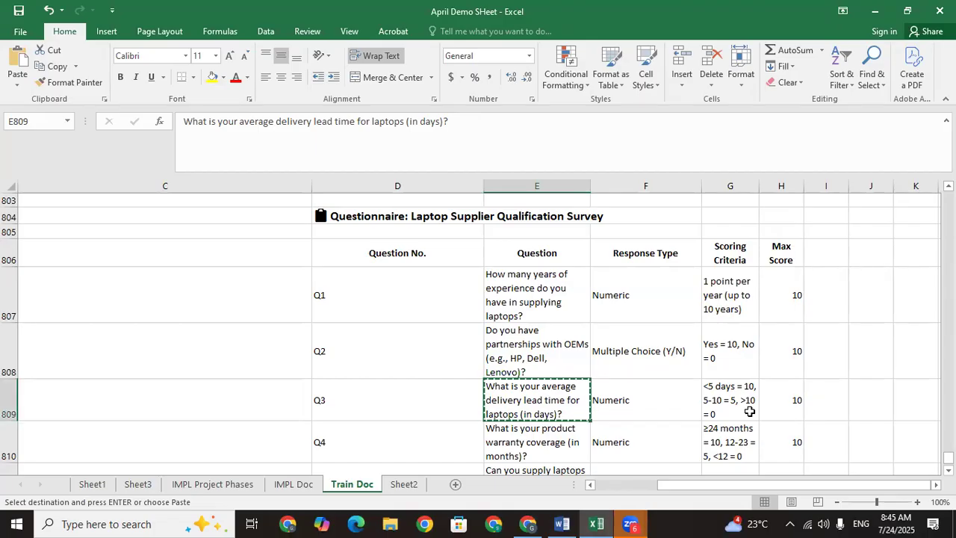
pyautogui.click(528, 523)
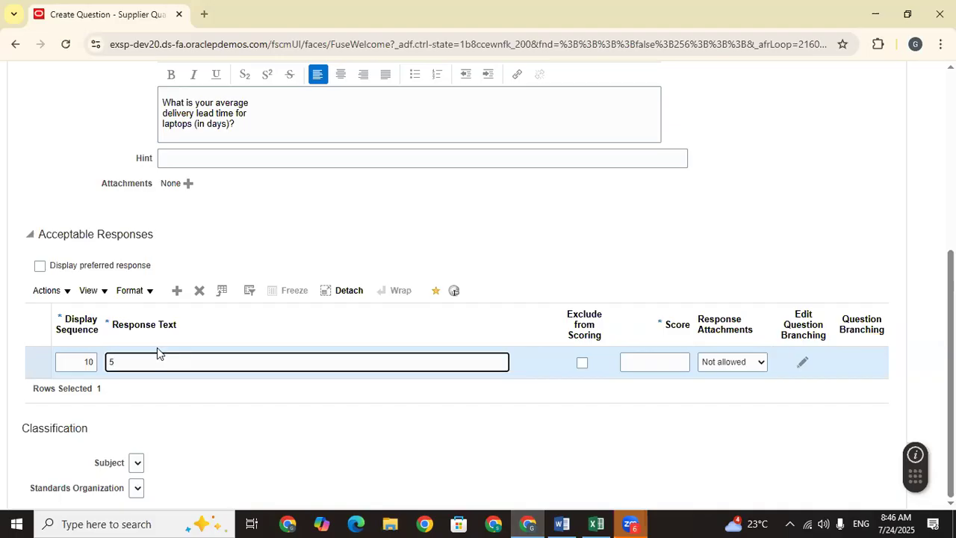
pyautogui.click(657, 357)
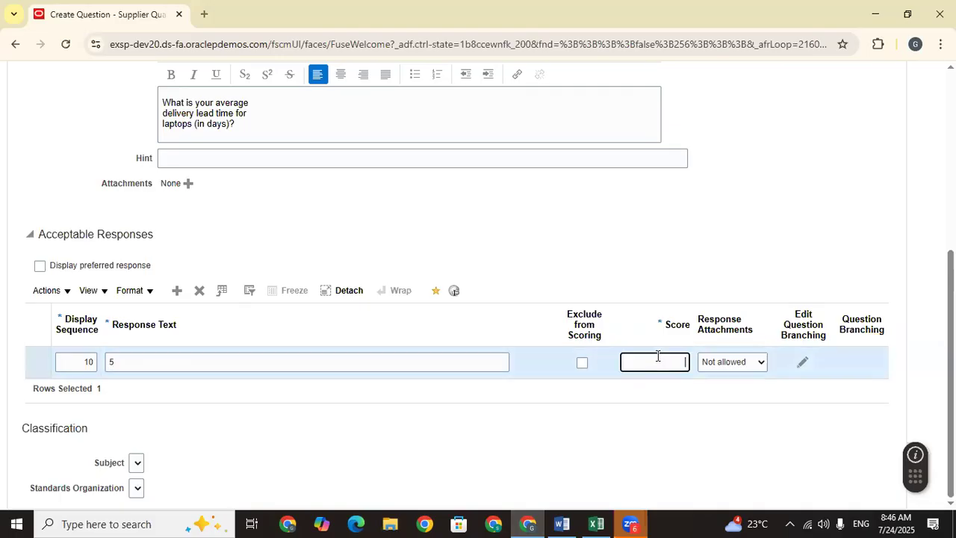
pyautogui.click(245, 429)
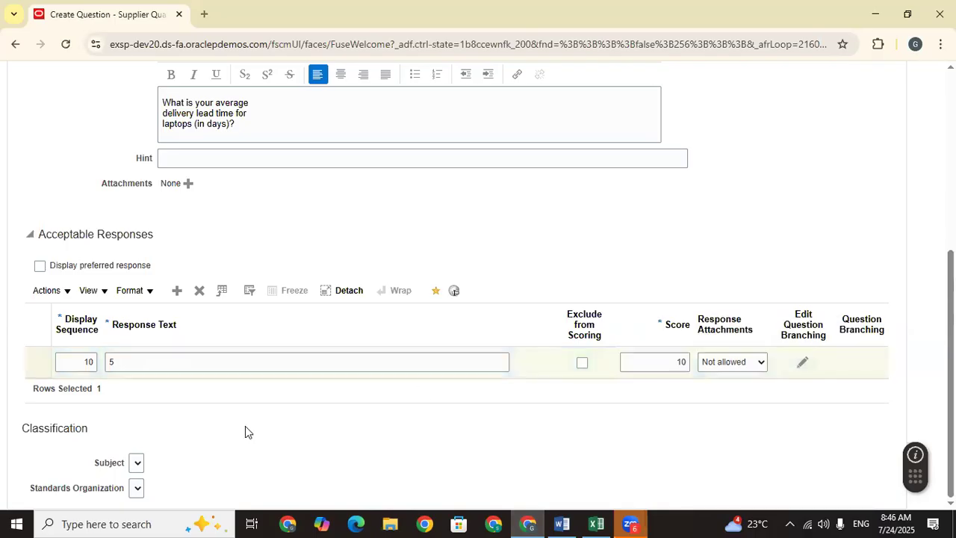
# Step: Add a second response, 5-10, scoring 5
pyautogui.click(177, 291)
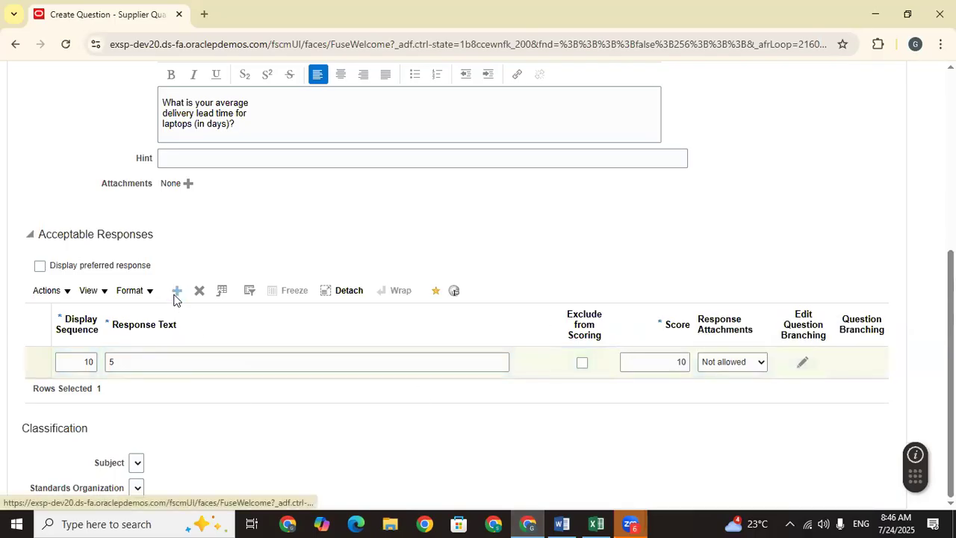
pyautogui.click(146, 392)
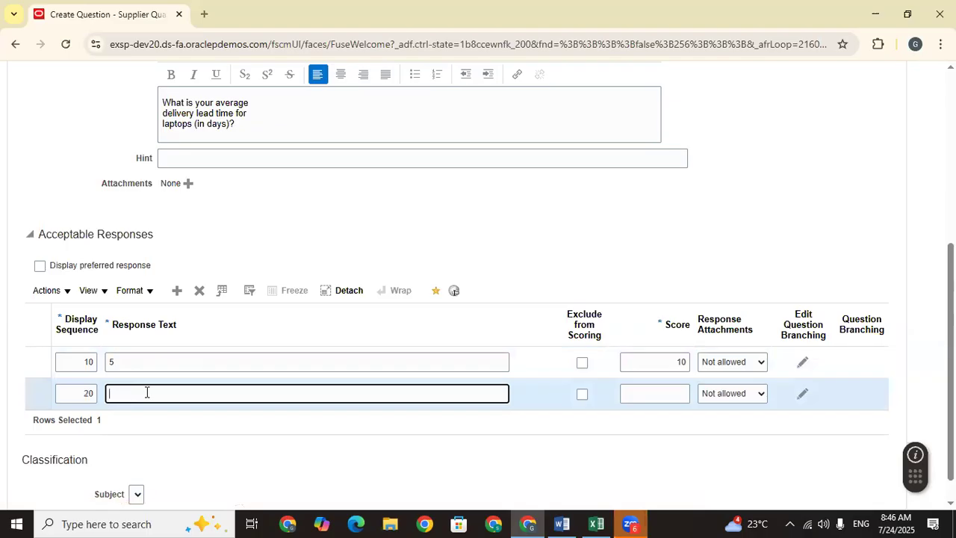
pyautogui.click(594, 523)
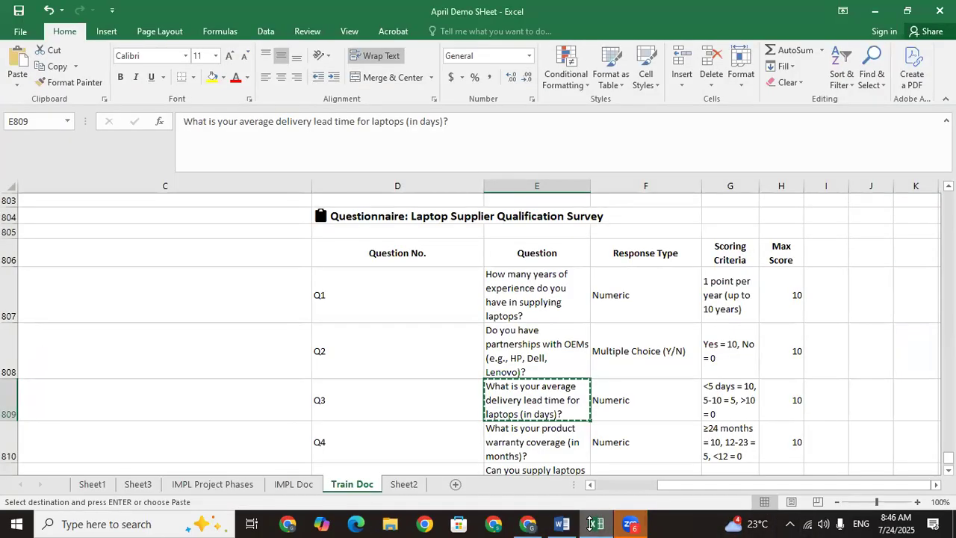
pyautogui.click(527, 523)
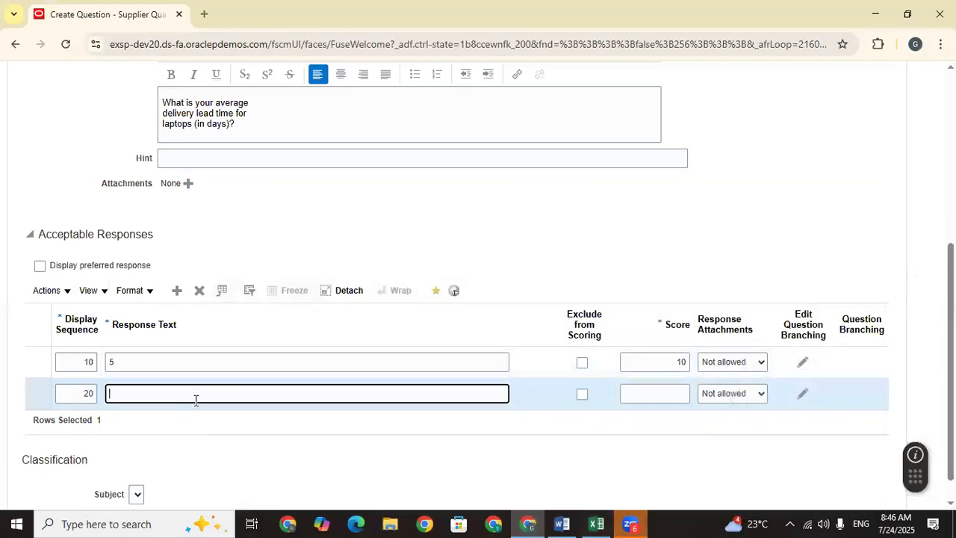
pyautogui.write('5-10')
pyautogui.click(270, 444)
pyautogui.click(657, 392)
pyautogui.write('5')
pyautogui.click(584, 444)
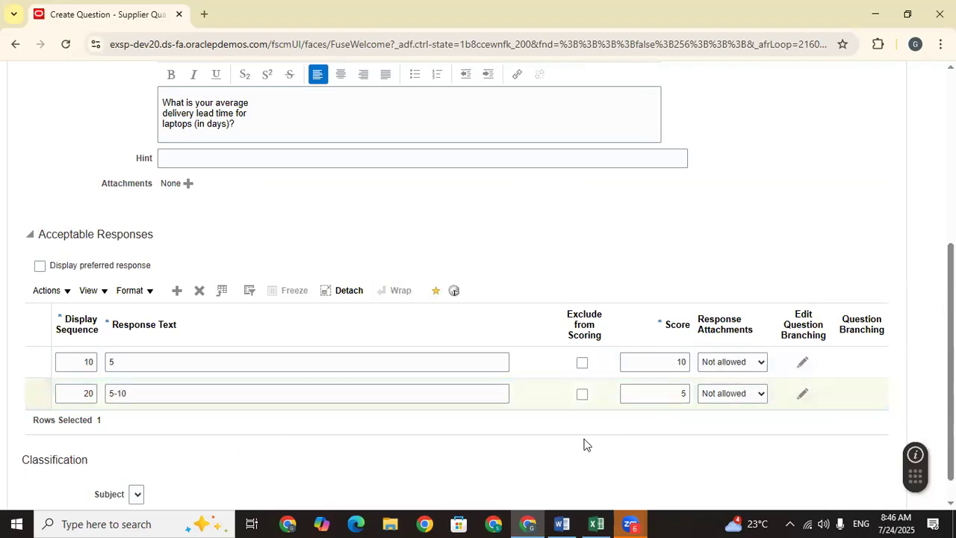
# Step: Add a third response, 10, scoring 0
pyautogui.click(176, 291)
pyautogui.click(123, 420)
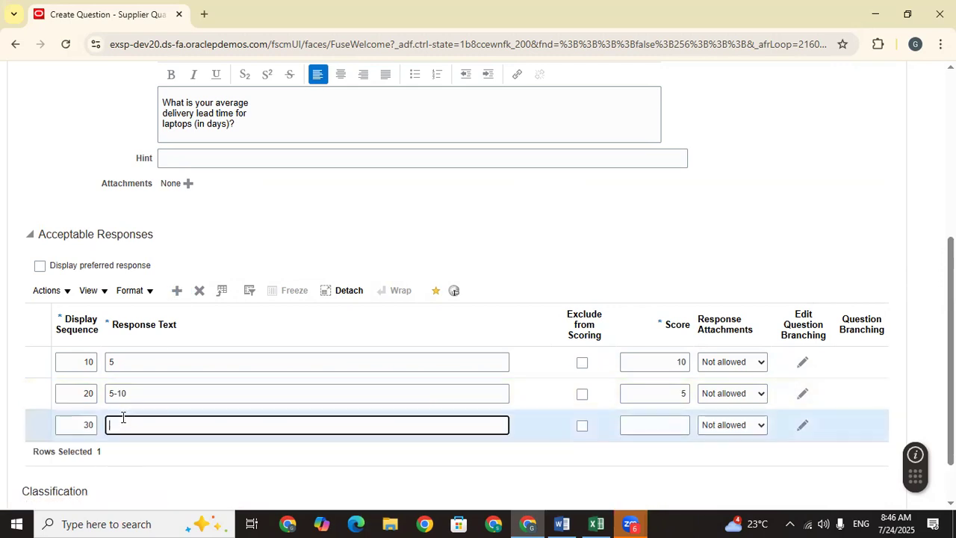
pyautogui.write('10')
pyautogui.click(264, 460)
pyautogui.click(671, 425)
pyautogui.write('0')
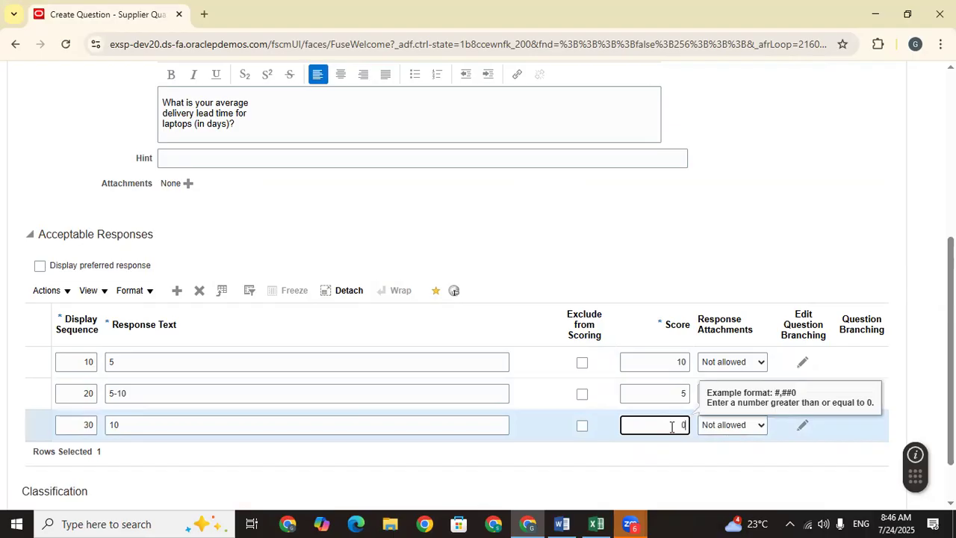
pyautogui.click(687, 465)
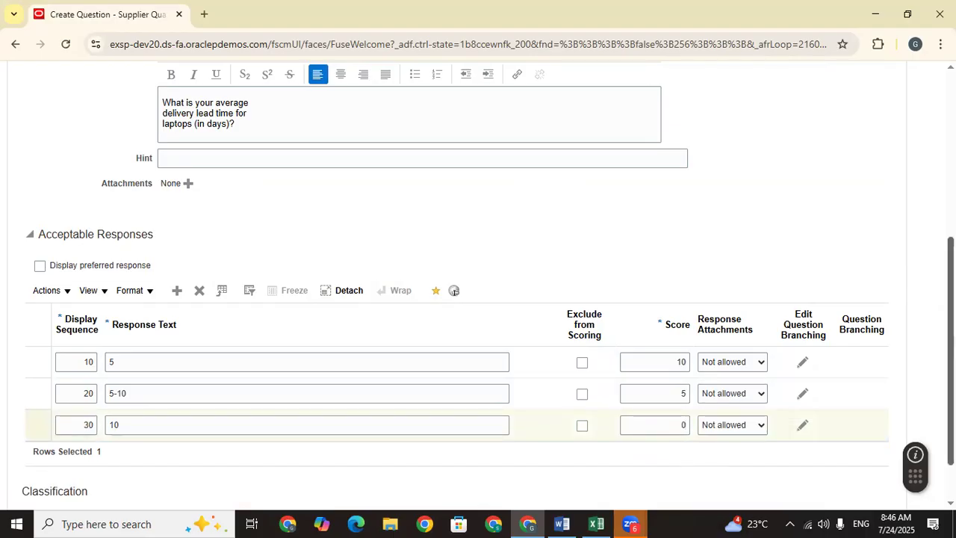
# Step: Leave response attachments Not allowed, then save and activate the lead-time question
pyautogui.scroll(-1, 687, 464)
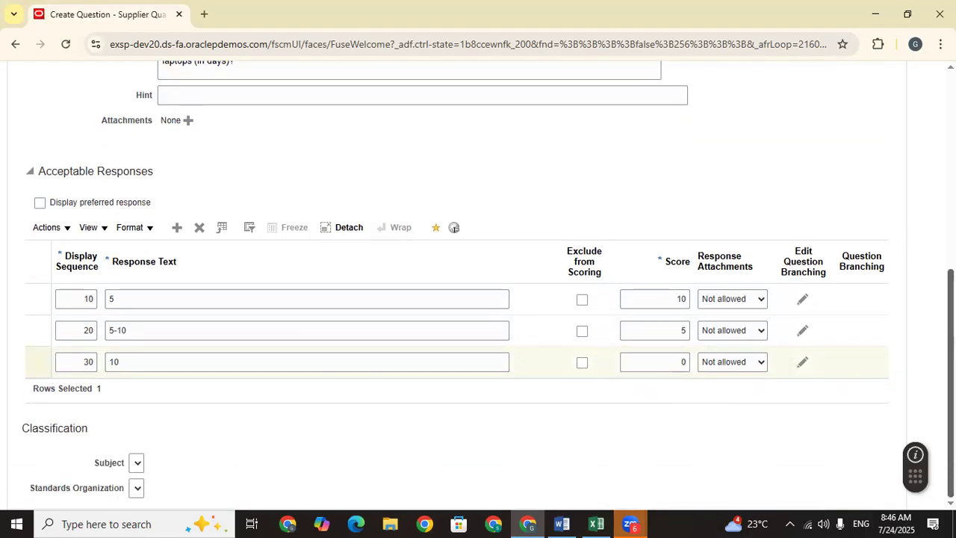
pyautogui.click(744, 301)
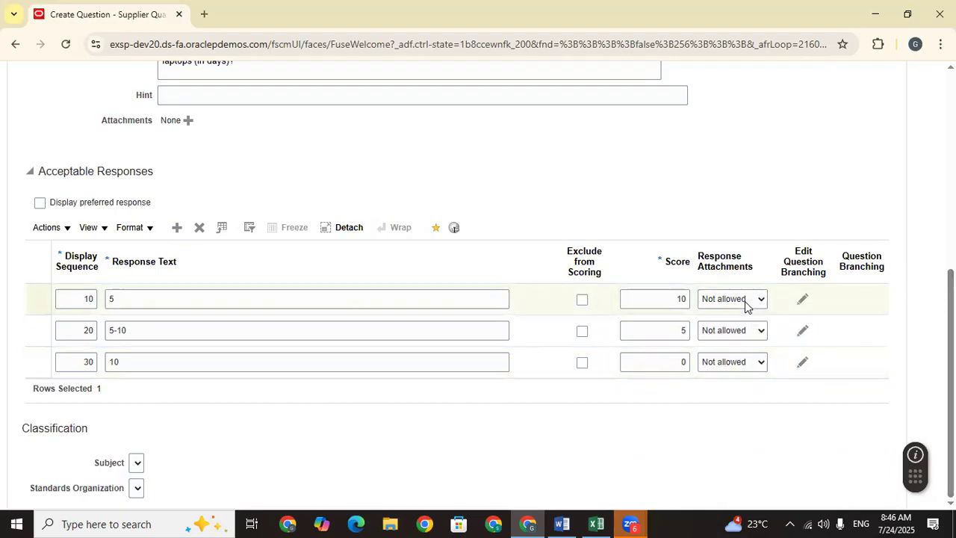
pyautogui.click(745, 301)
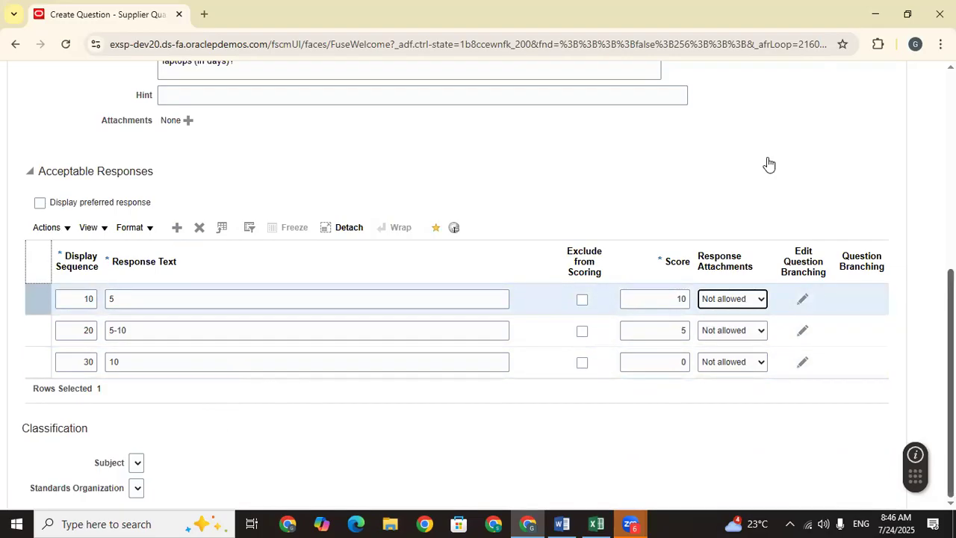
pyautogui.scroll(5, 768, 164)
pyautogui.click(738, 126)
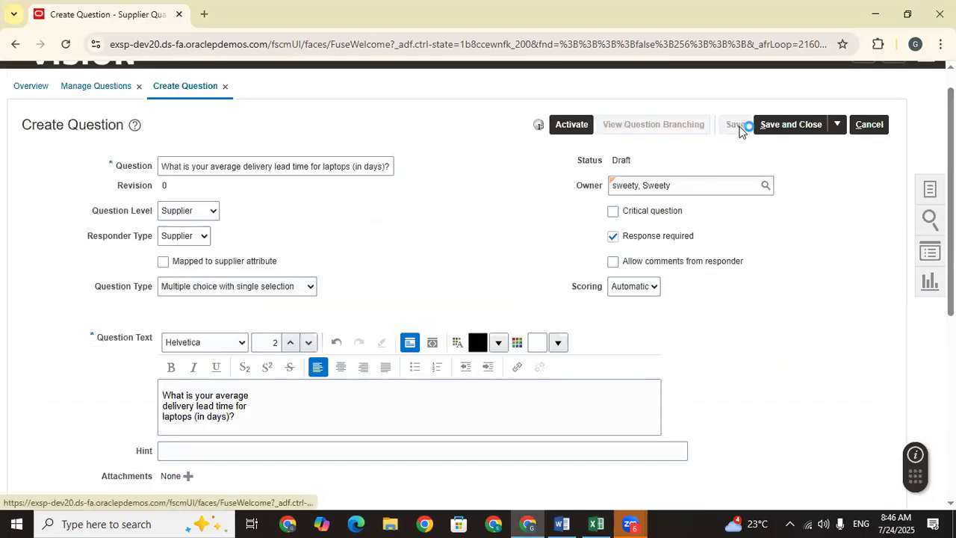
pyautogui.click(570, 123)
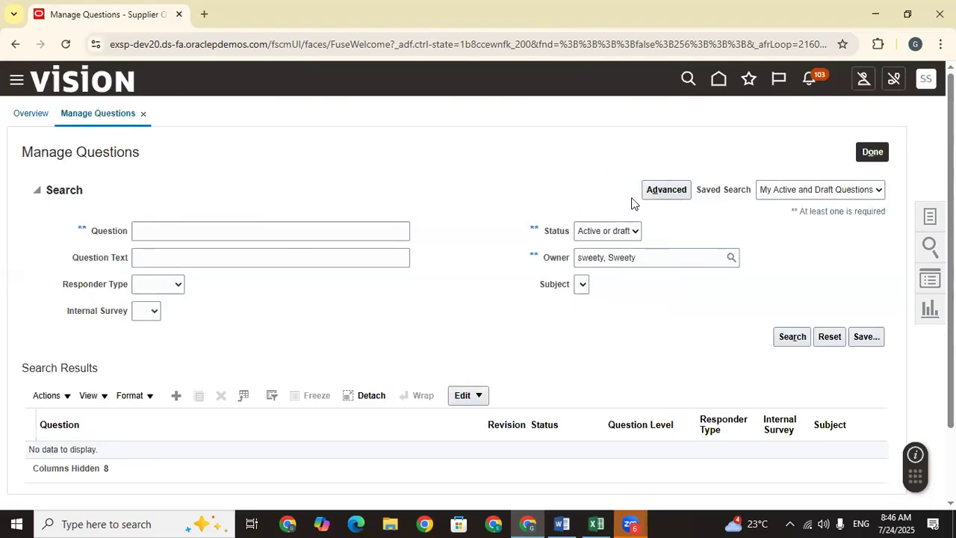
pyautogui.click(596, 515)
pyautogui.click(433, 406)
# Step: Copy the Q4 warranty coverage question from cell E810 and go back to Manage Questions
pyautogui.press('Down')
pyautogui.press('Down')
pyautogui.press('Down')
pyautogui.press('Down')
pyautogui.press('Down')
pyautogui.press('Down')
pyautogui.press('Down')
pyautogui.press('Down')
pyautogui.press('Up')
pyautogui.press('Up')
pyautogui.press('Up')
pyautogui.press('Up')
pyautogui.press('Up')
pyautogui.press('Up')
pyautogui.press('Up')
pyautogui.press('Up')
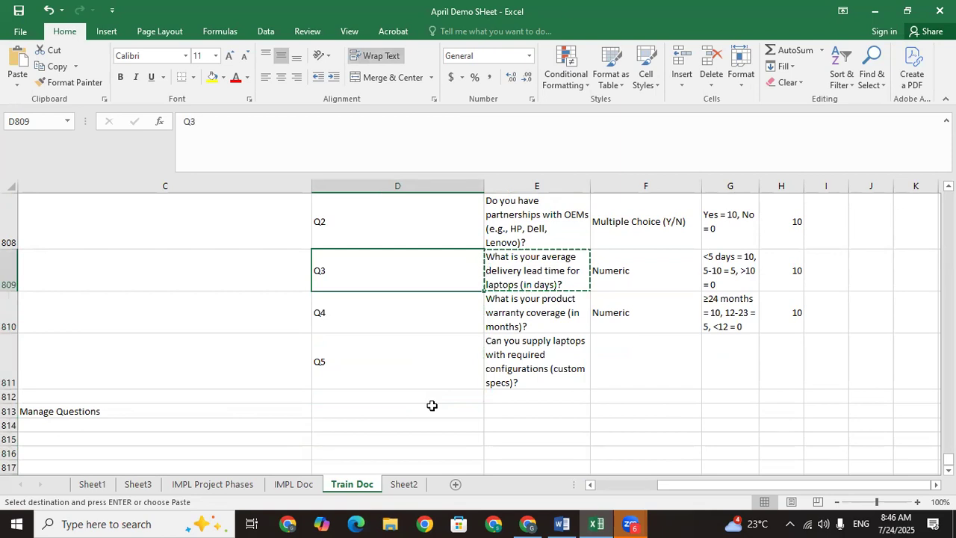
pyautogui.press('Down')
pyautogui.press('Right')
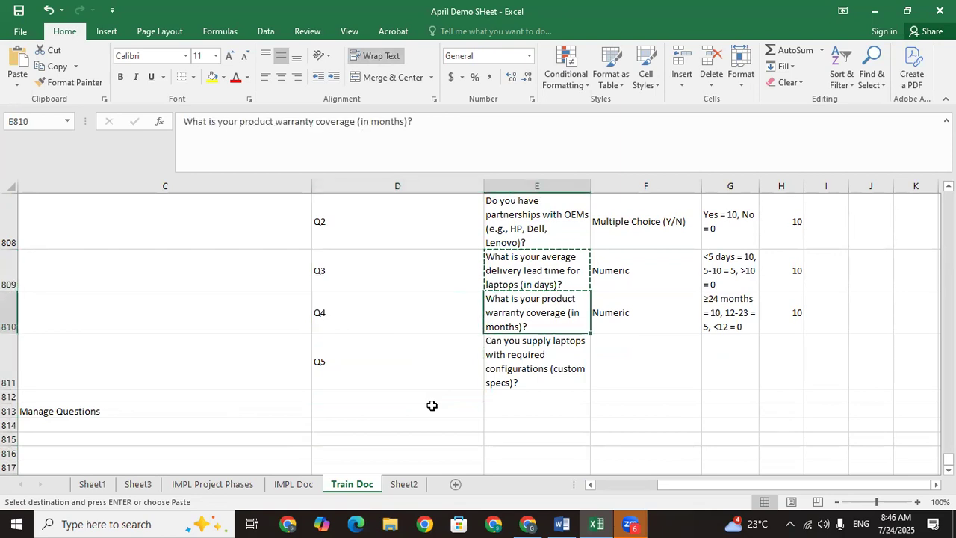
pyautogui.hotkey('ctrl', 'c')
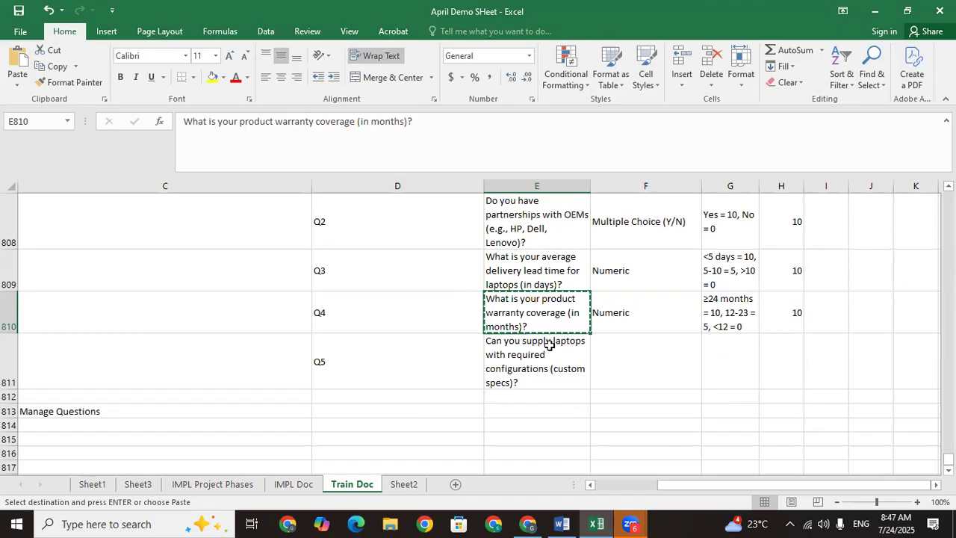
pyautogui.click(542, 380)
pyautogui.click(428, 280)
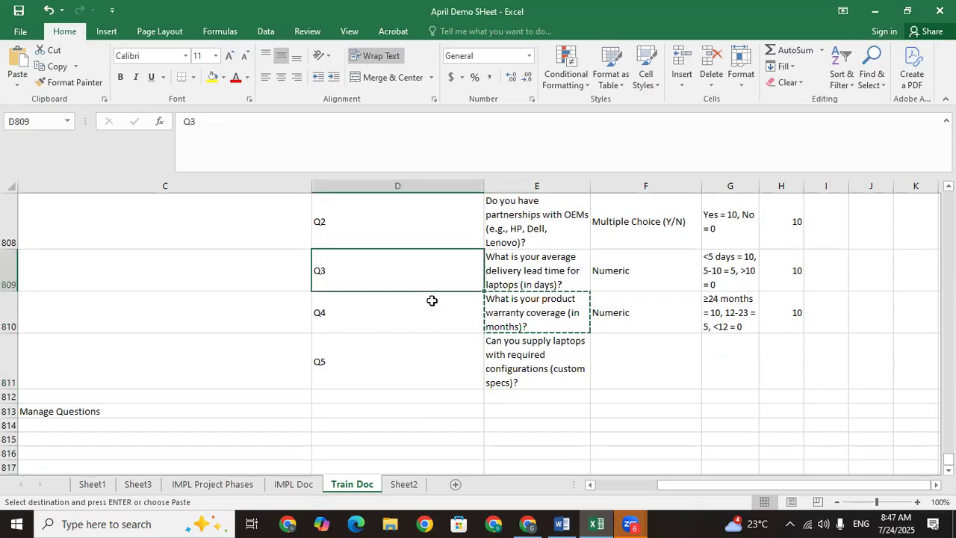
pyautogui.click(563, 522)
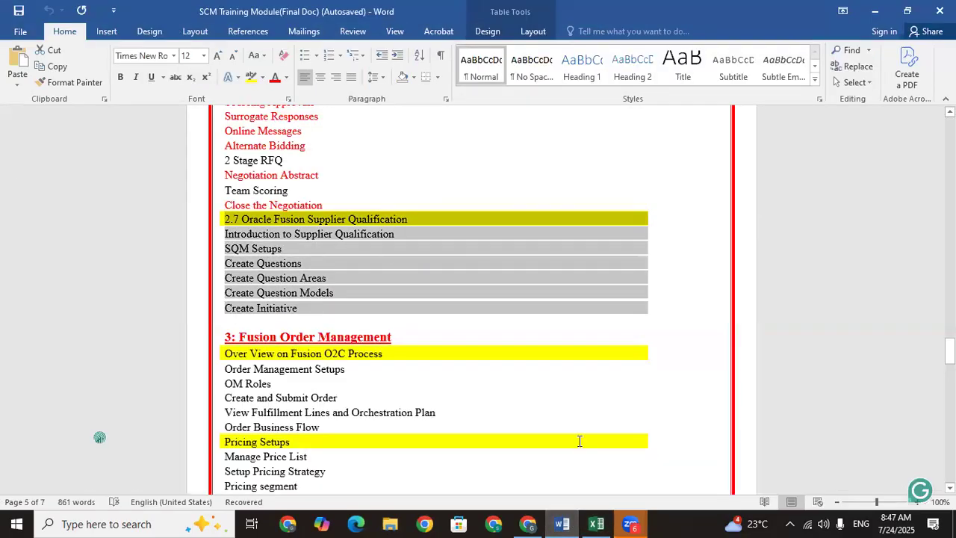
pyautogui.click(530, 522)
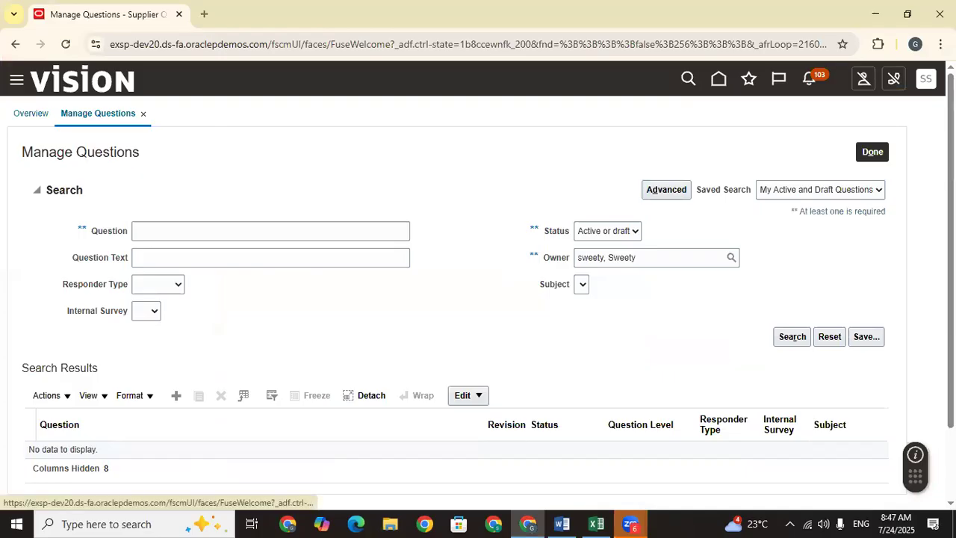
# Step: Open a blank Create Qualification Area form from Manage Qualification Areas
pyautogui.click(930, 218)
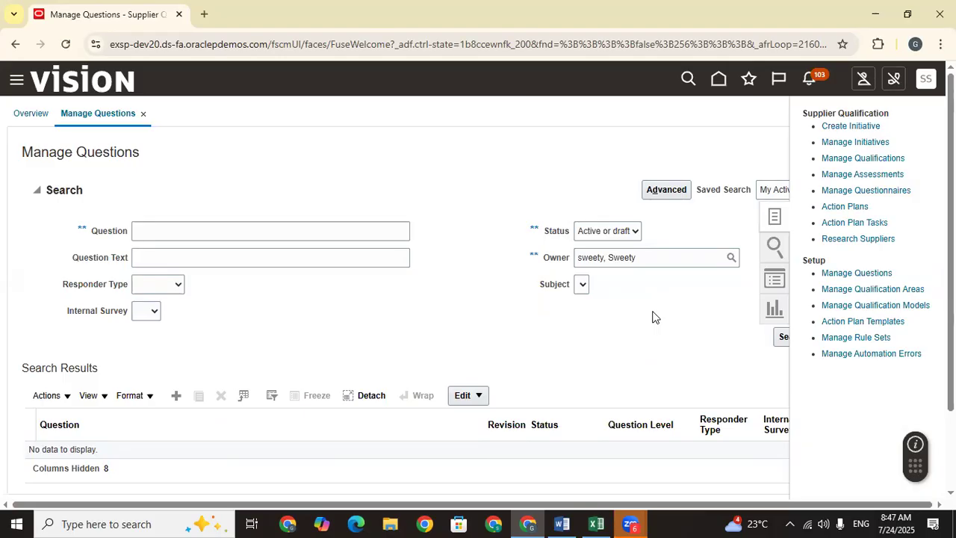
pyautogui.click(894, 290)
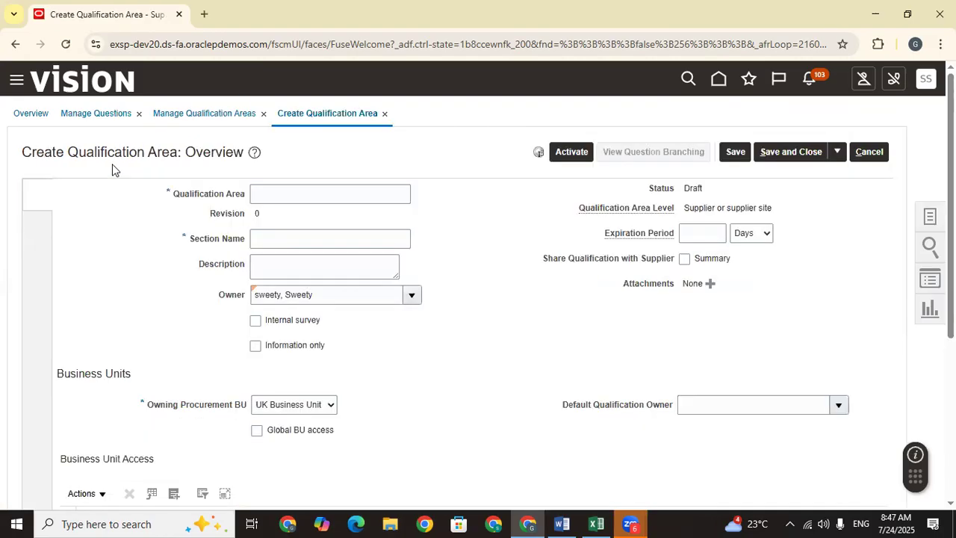
# Step: Copy the task name 'Manage Qualification Areas' into Excel cell C814 without a hyperlink
pyautogui.click(926, 282)
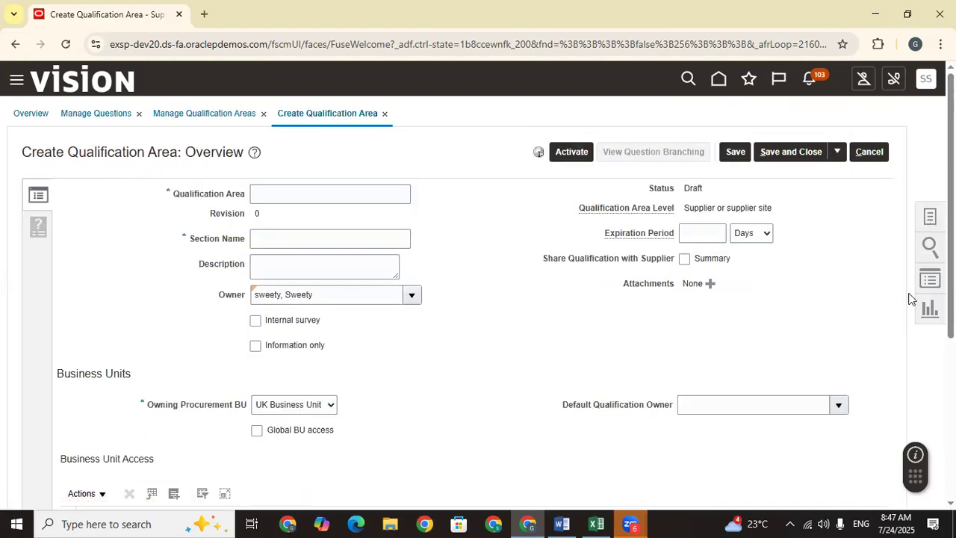
pyautogui.moveTo(925, 290); pyautogui.dragTo(822, 292)
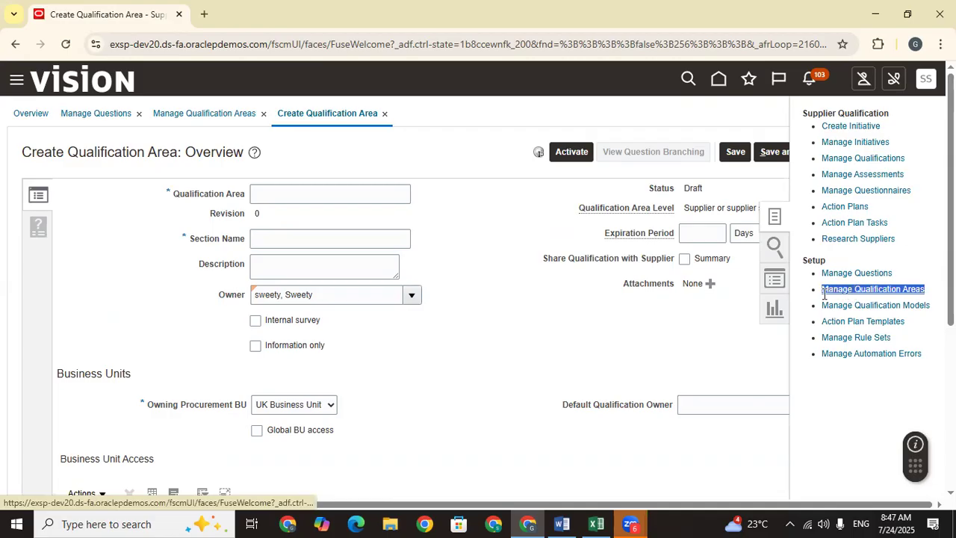
pyautogui.click(596, 524)
pyautogui.click(86, 424)
pyautogui.hscroll(-3, 86, 423)
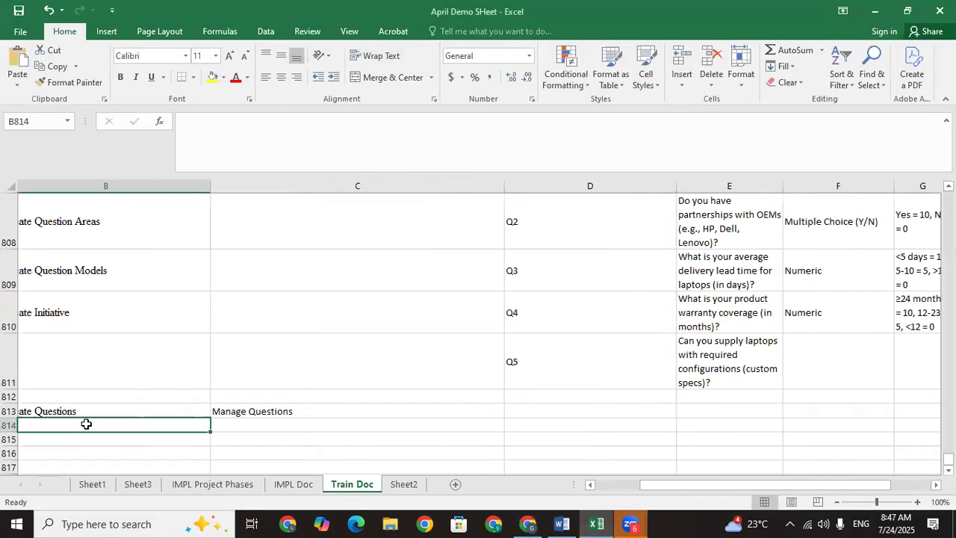
pyautogui.hotkey('ctrl', 'v')
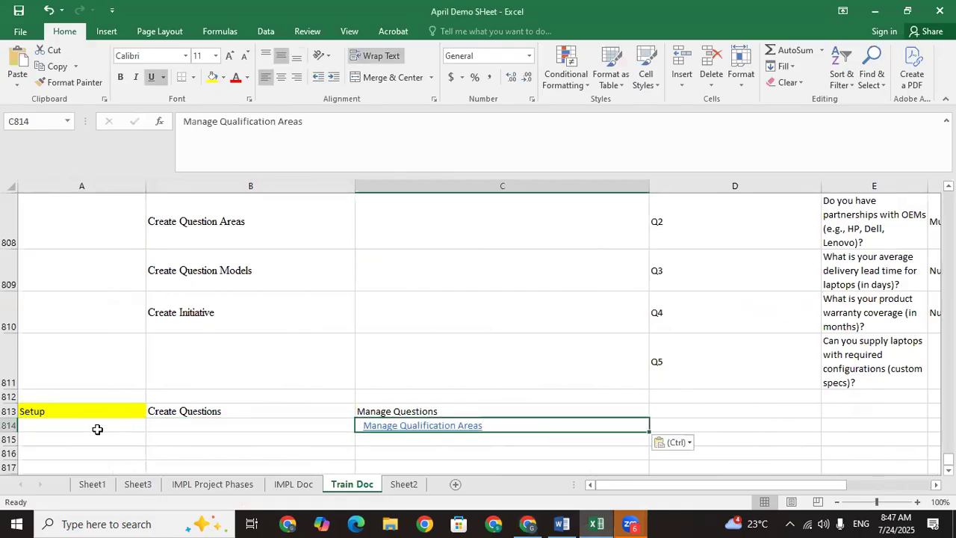
pyautogui.rightClick(397, 425)
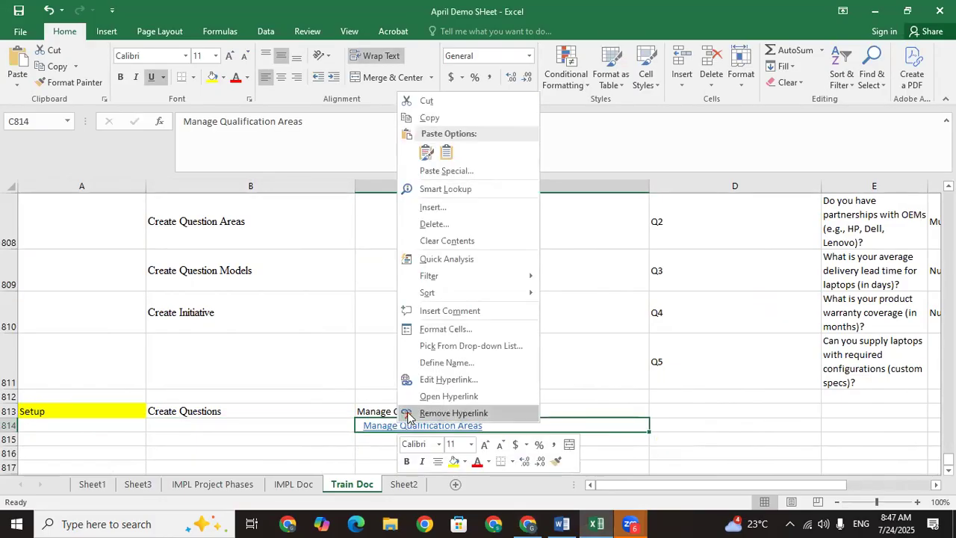
pyautogui.click(414, 412)
# Step: Enter 'TATA Qualification Area' as the qualification area name
pyautogui.click(528, 524)
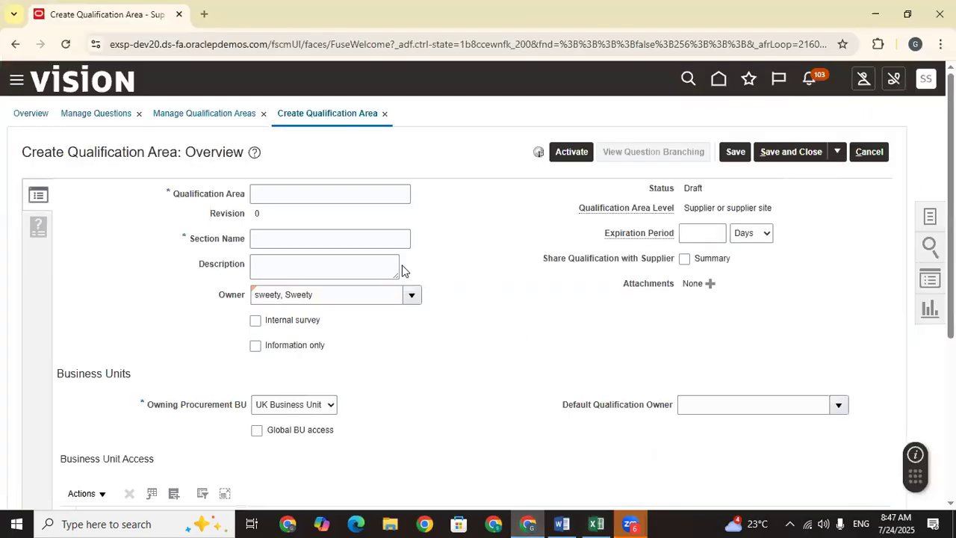
pyautogui.click(285, 196)
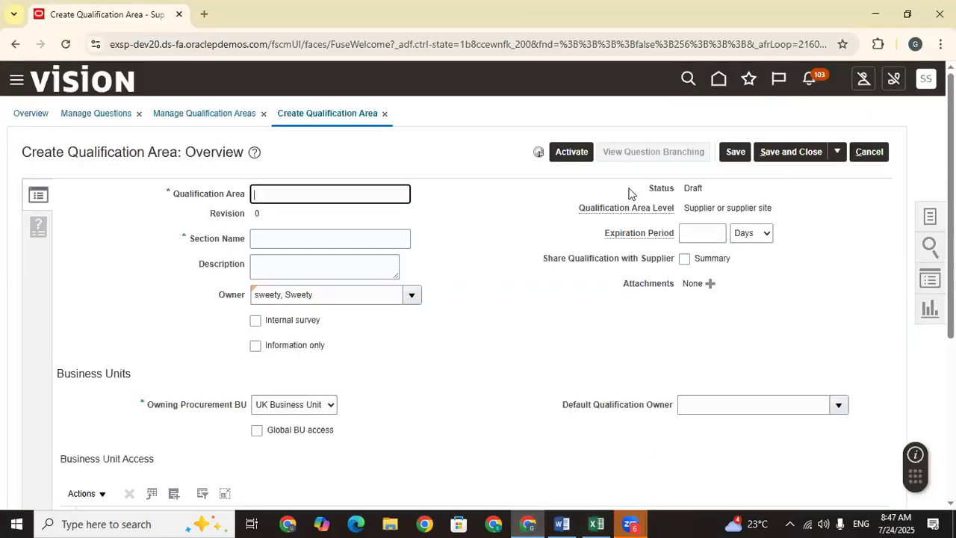
pyautogui.press('capslock')
pyautogui.write('TATA')
pyautogui.press('capslock')
pyautogui.write('Qualif')
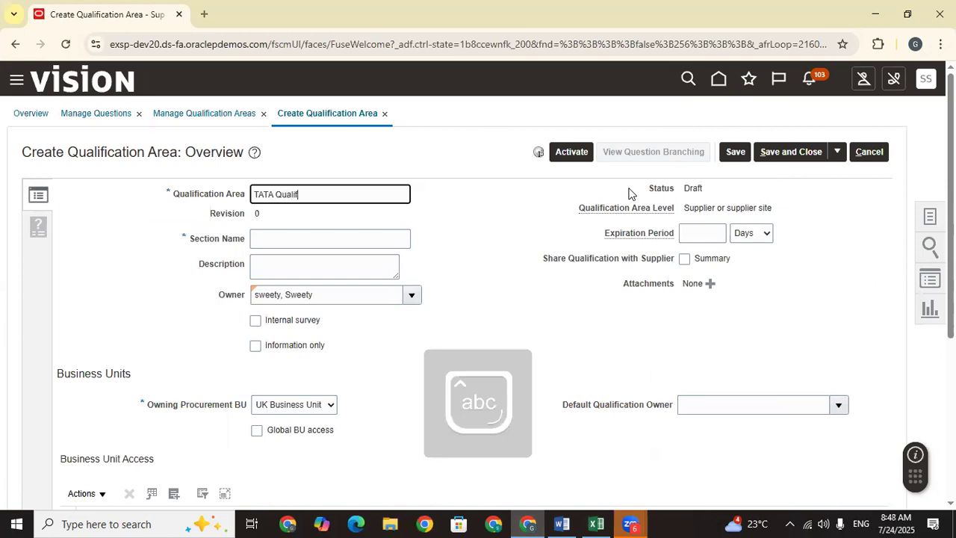
pyautogui.write('ication Area')
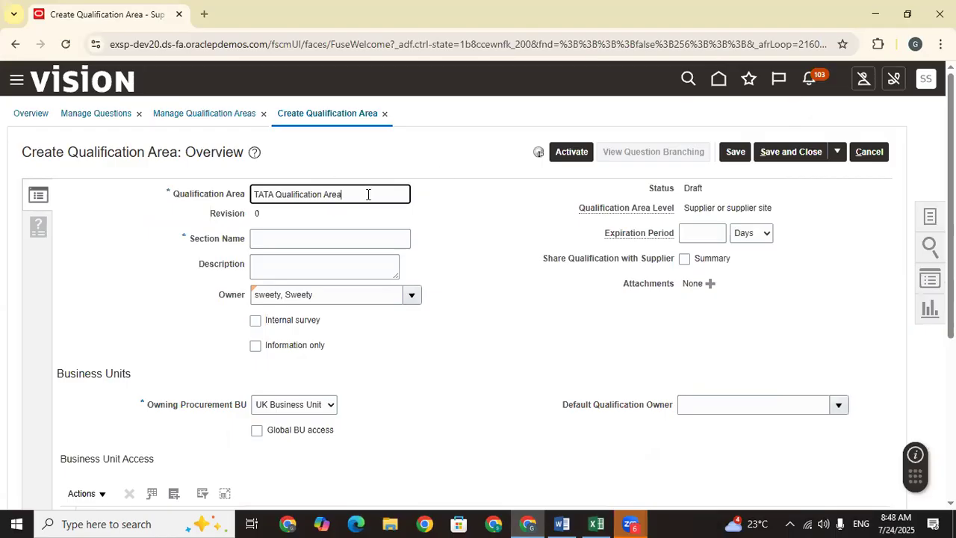
# Step: Record 'TATA Qualification Area' in Excel cell D814
pyautogui.moveTo(367, 194); pyautogui.dragTo(166, 197)
pyautogui.hotkey('ctrl', 'c')
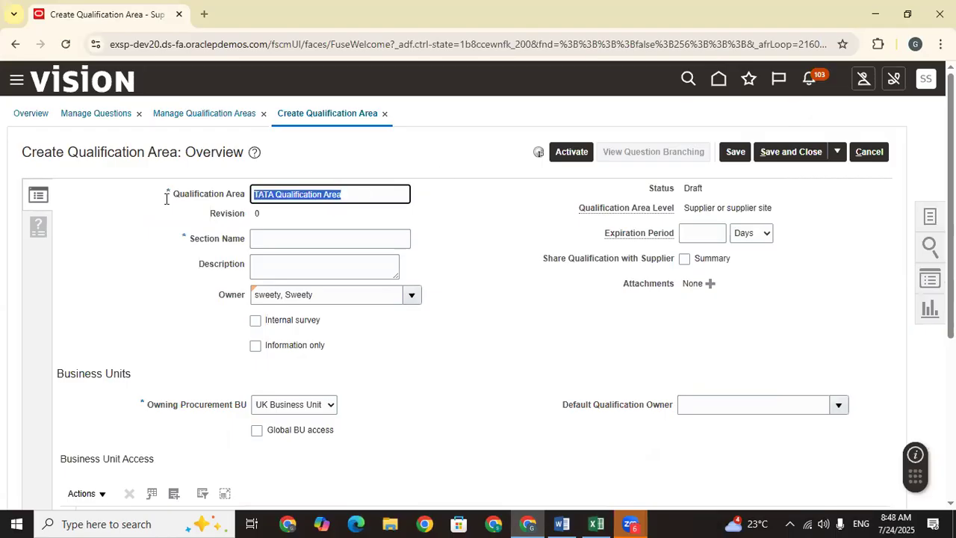
pyautogui.click(596, 524)
pyautogui.click(661, 422)
pyautogui.hotkey('ctrl', 'v')
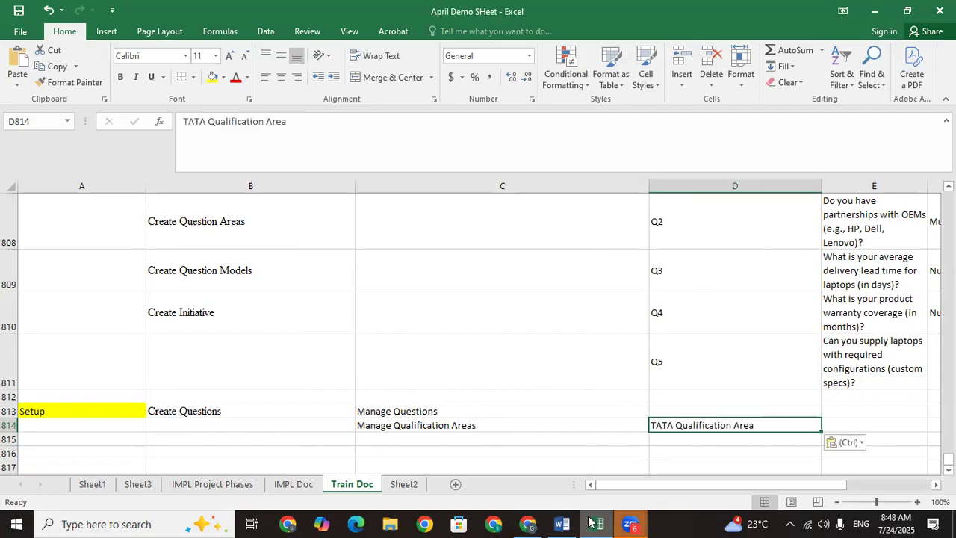
pyautogui.click(527, 523)
# Step: Set the description to 'TATA Qualification Area'
pyautogui.click(283, 264)
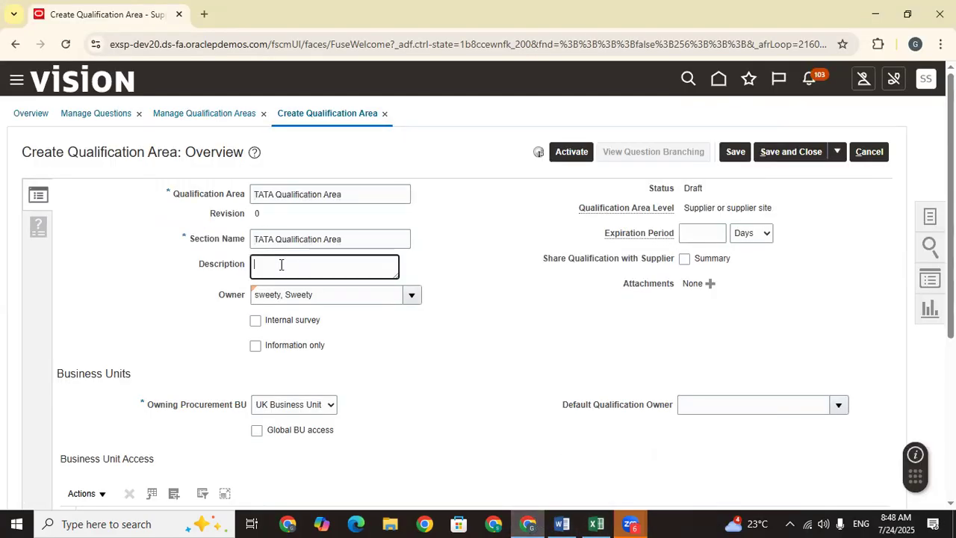
pyautogui.hotkey('ctrl', 'v')
pyautogui.click(385, 343)
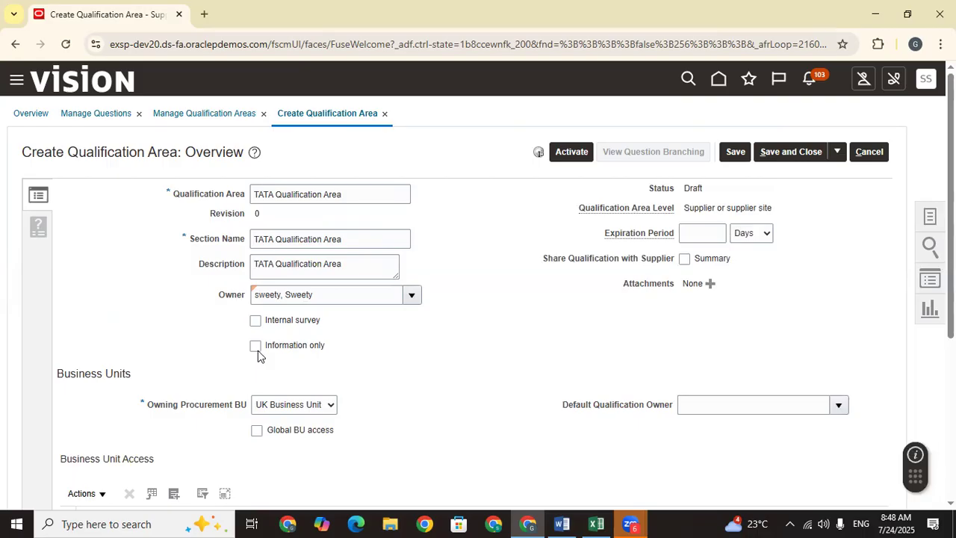
pyautogui.moveTo(374, 357); pyautogui.dragTo(243, 317)
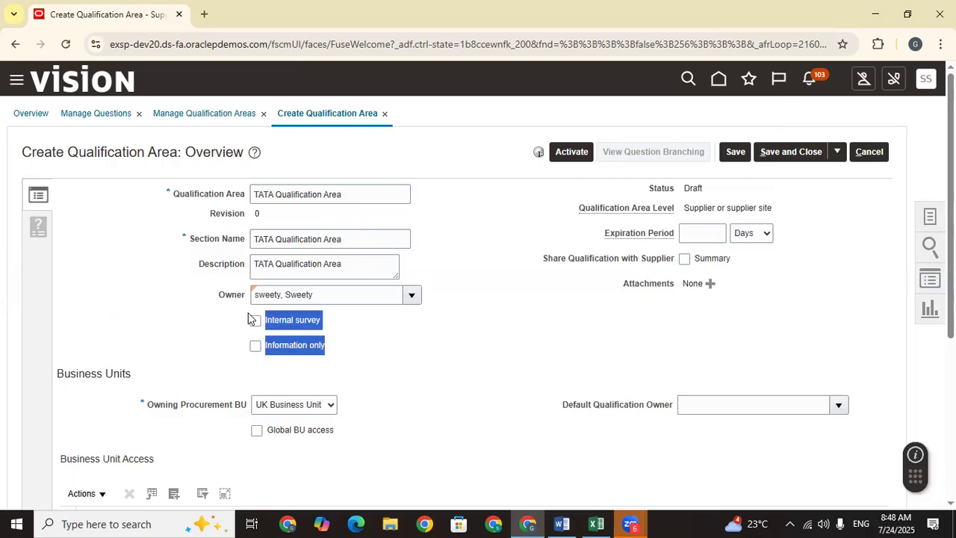
pyautogui.click(239, 318)
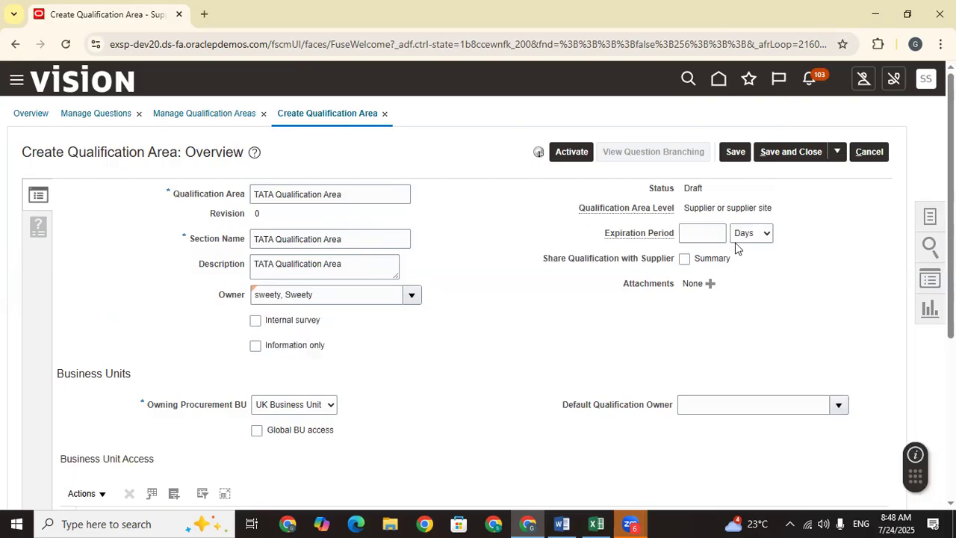
# Step: Leave the expiration period empty and share the qualification Summary with the supplier
pyautogui.click(705, 231)
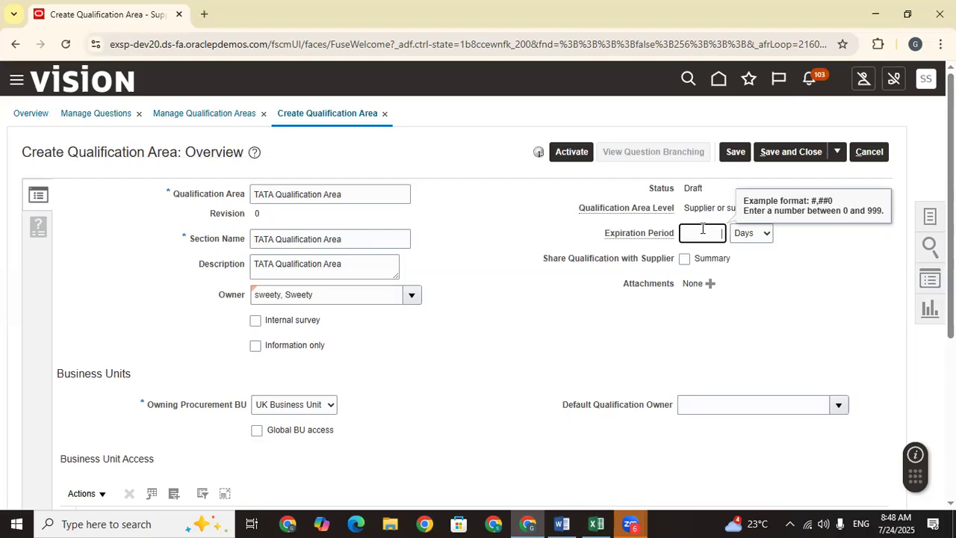
pyautogui.click(573, 317)
pyautogui.click(713, 232)
pyautogui.scroll(-1, 713, 232)
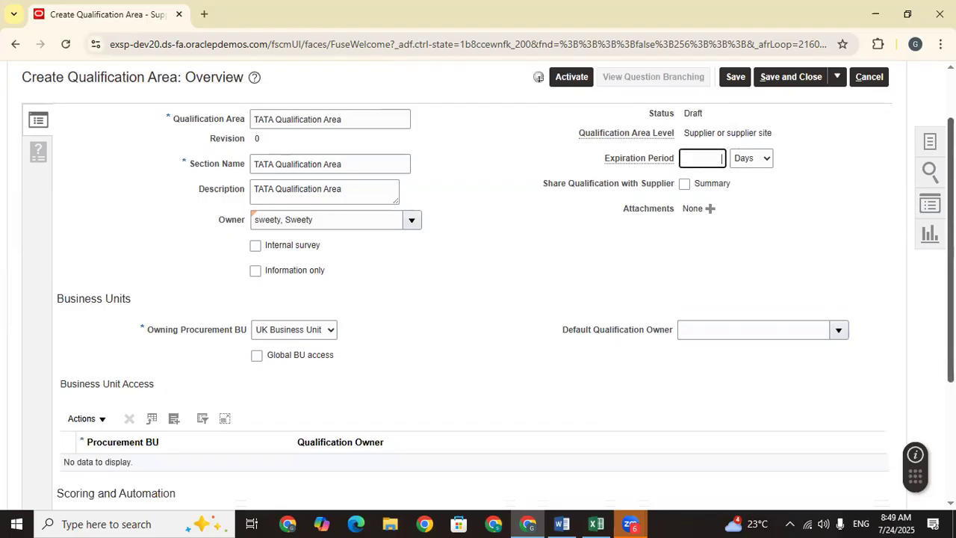
pyautogui.scroll(-1, 540, 216)
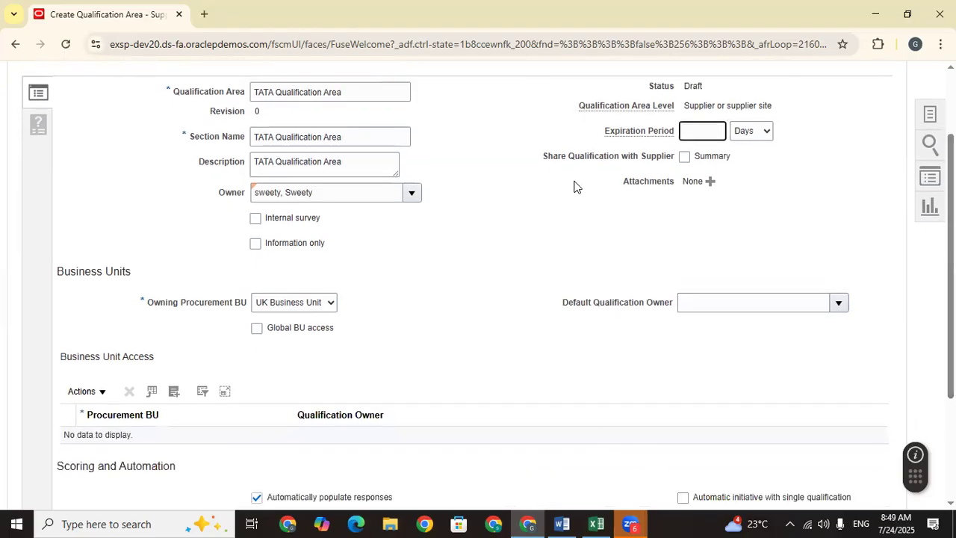
pyautogui.click(683, 159)
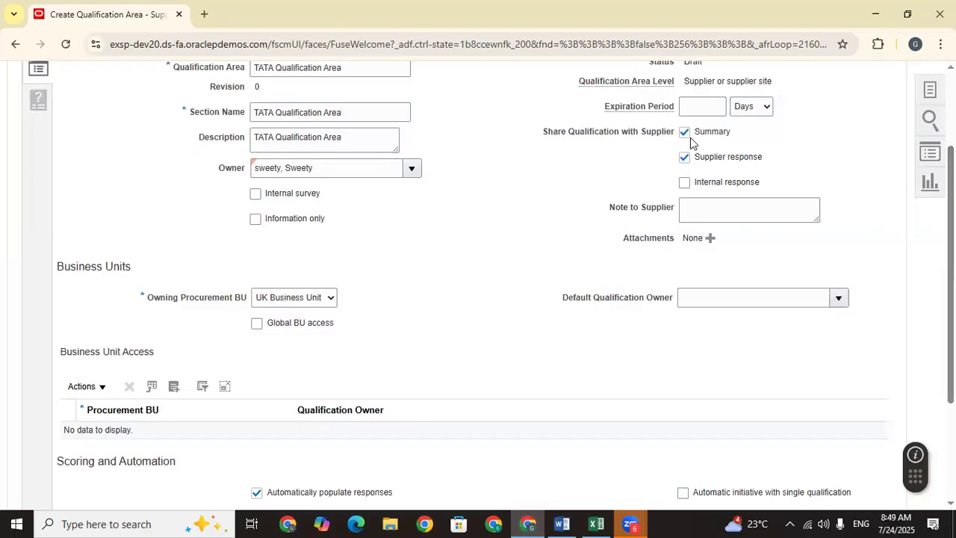
# Step: Leave the note to supplier empty and set Owning Procurement BU to US1 Business Unit
pyautogui.click(715, 209)
pyautogui.click(764, 264)
pyautogui.click(725, 211)
pyautogui.click(565, 251)
pyautogui.click(292, 298)
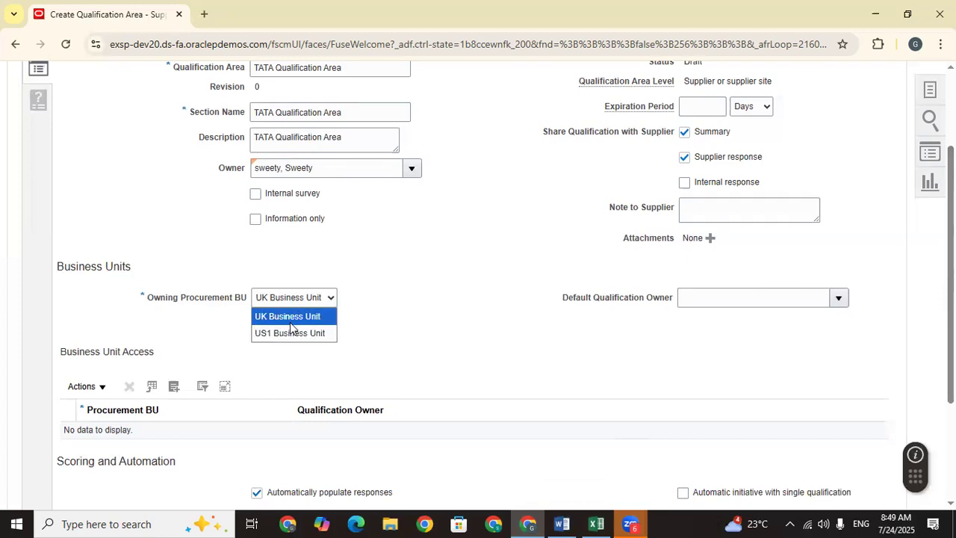
pyautogui.click(292, 334)
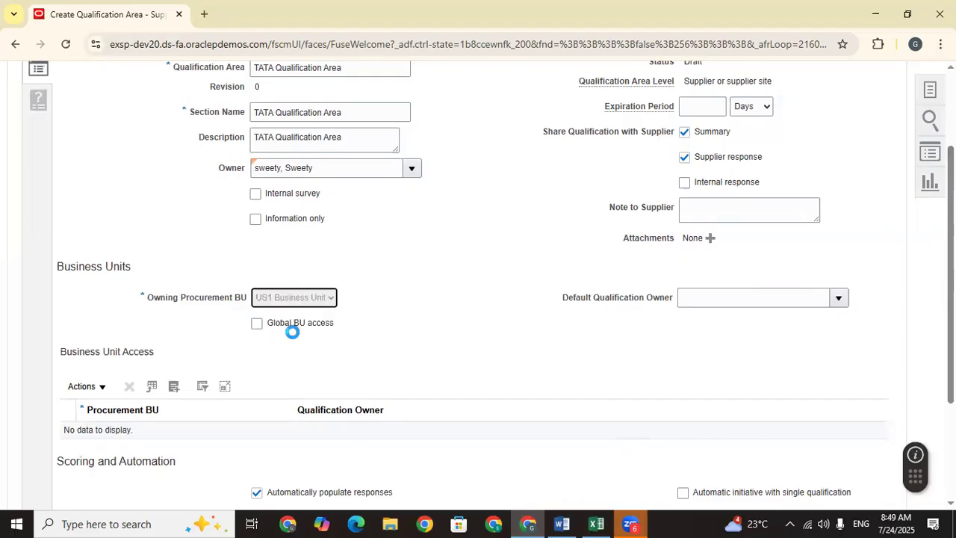
# Step: Leave Global BU access off and the default qualification owner unset
pyautogui.click(257, 324)
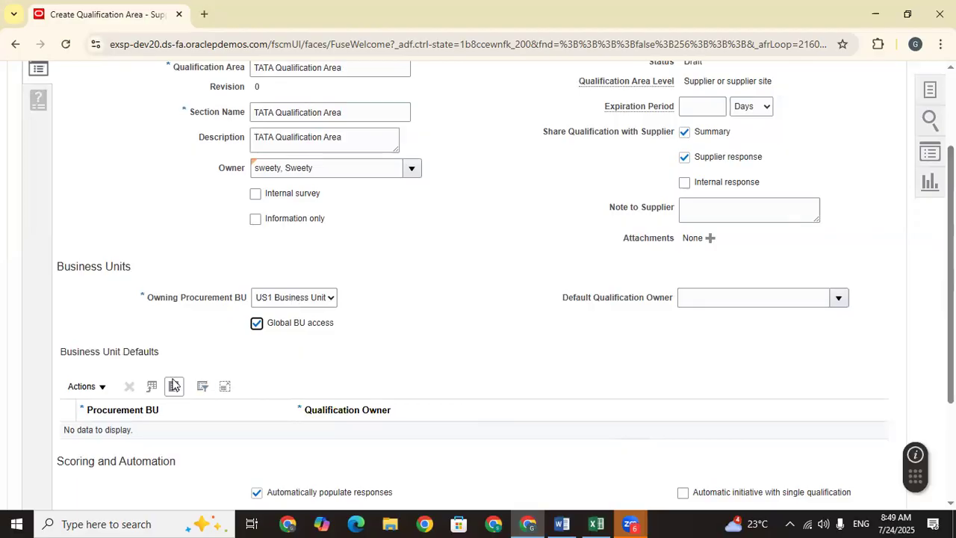
pyautogui.scroll(-3, 316, 386)
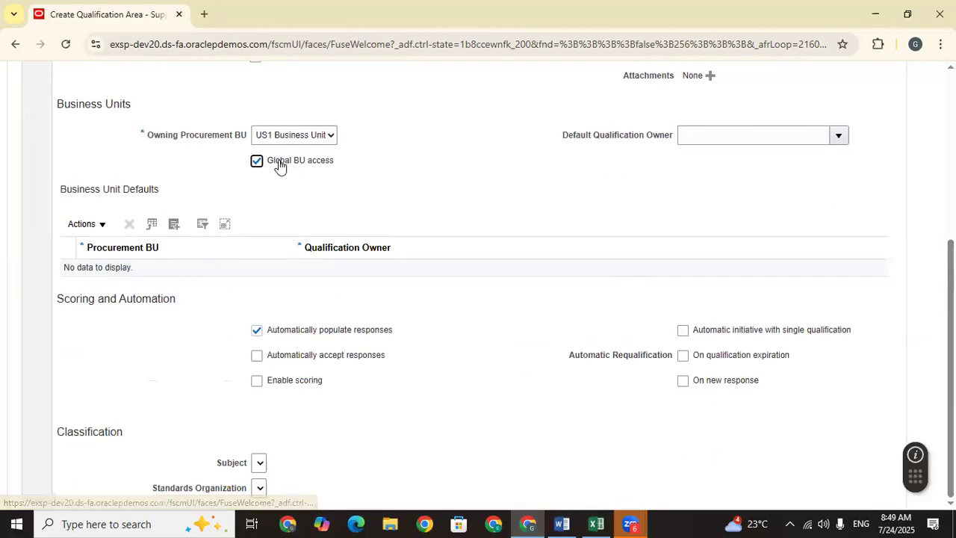
pyautogui.click(256, 162)
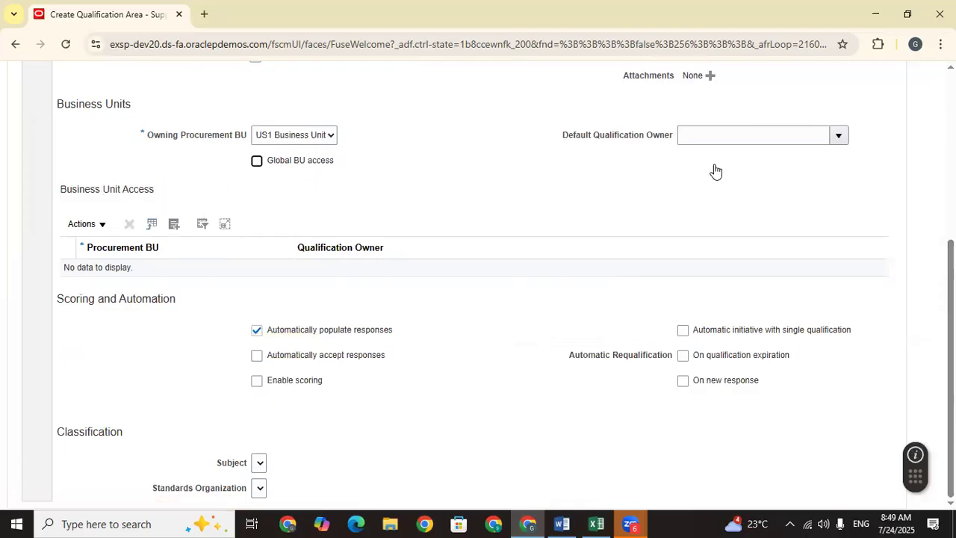
pyautogui.click(839, 137)
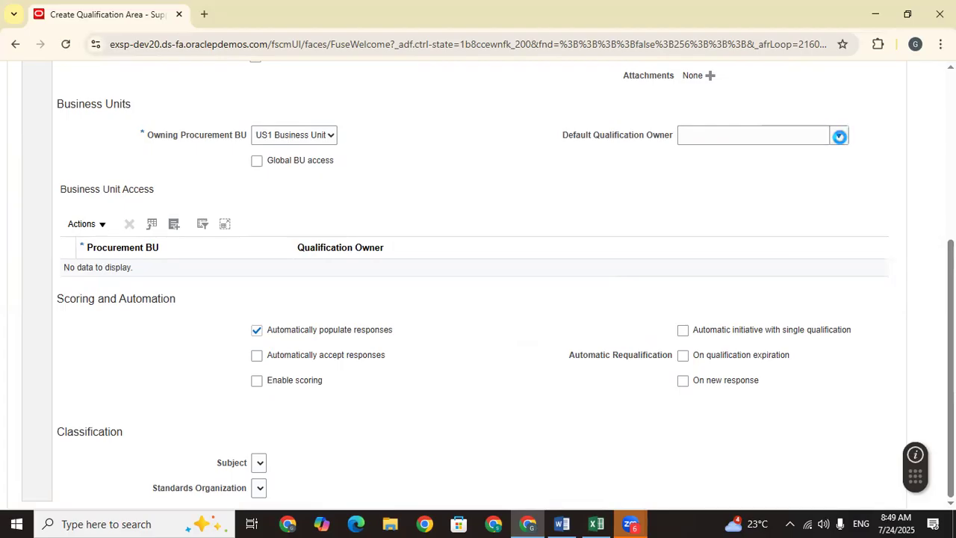
pyautogui.click(563, 194)
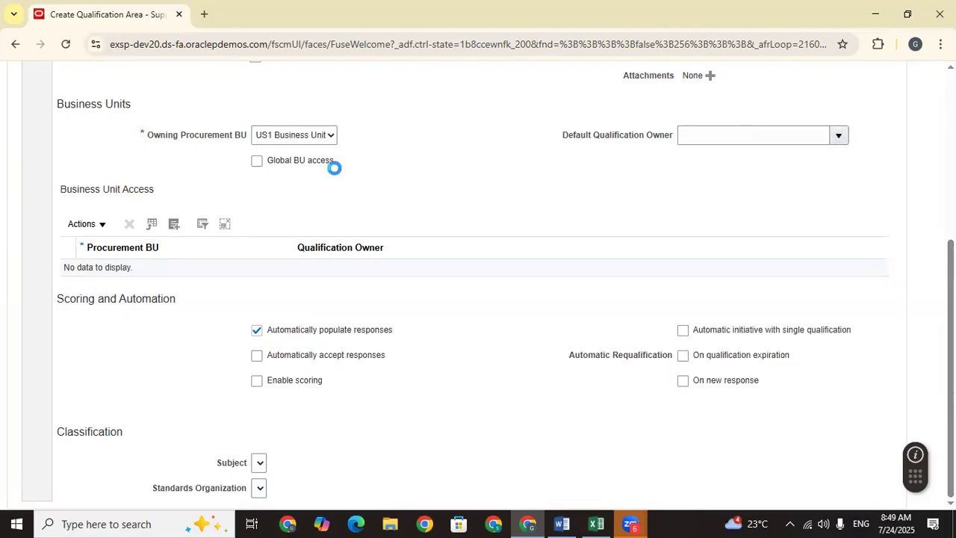
# Step: Add US1 Business Unit to the Business Unit Access list
pyautogui.click(169, 223)
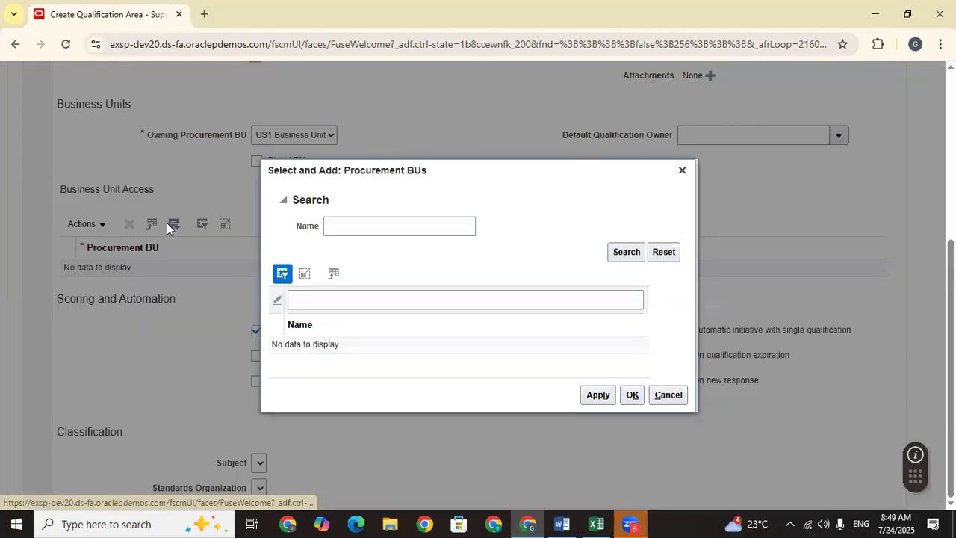
pyautogui.click(365, 224)
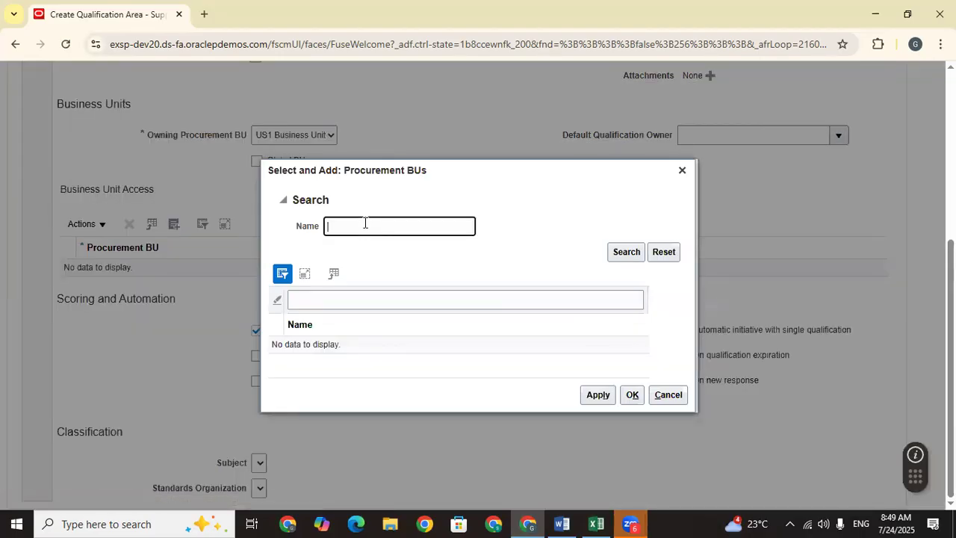
pyautogui.write('Us')
pyautogui.press('Return')
pyautogui.click(443, 345)
pyautogui.click(613, 397)
pyautogui.click(630, 397)
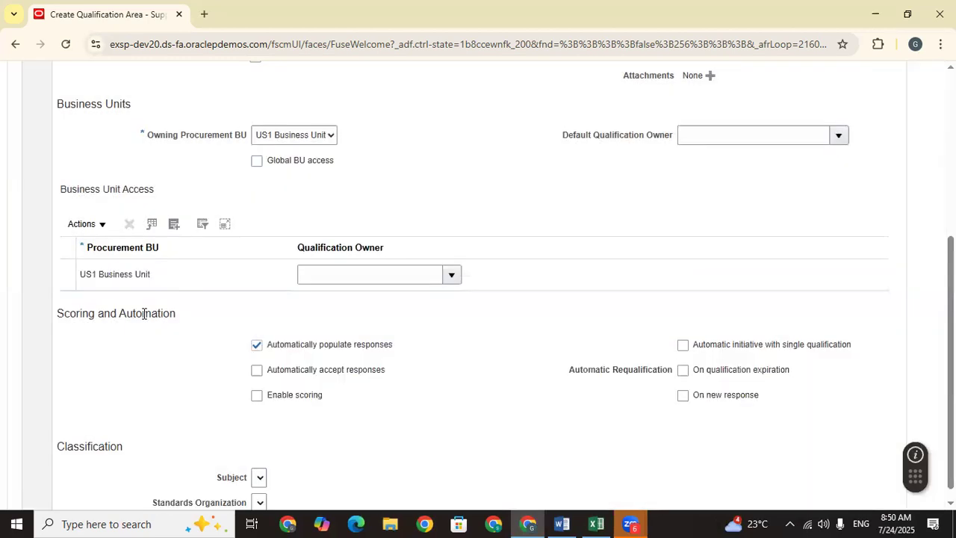
# Step: Search for the user and assign them as qualification owner on the US1 row
pyautogui.click(448, 278)
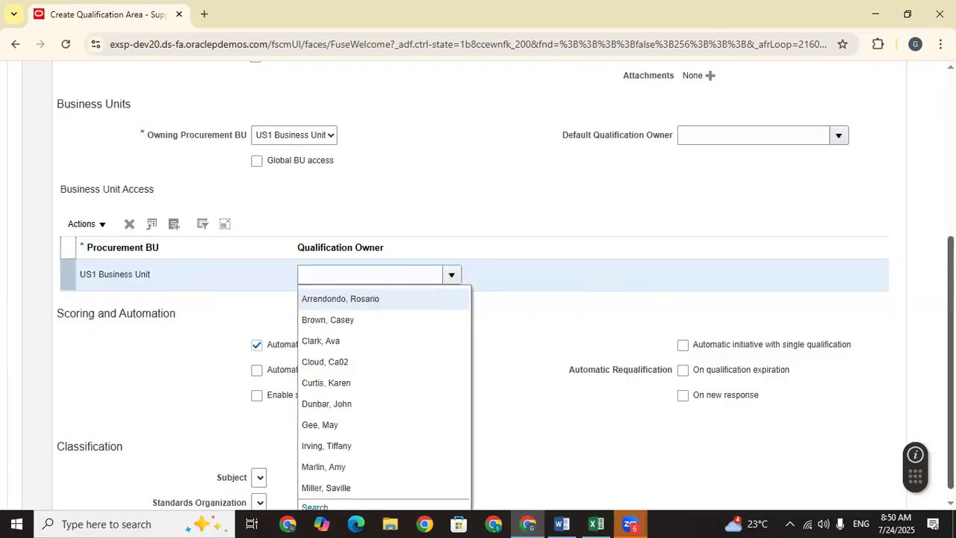
pyautogui.scroll(4, 538, 106)
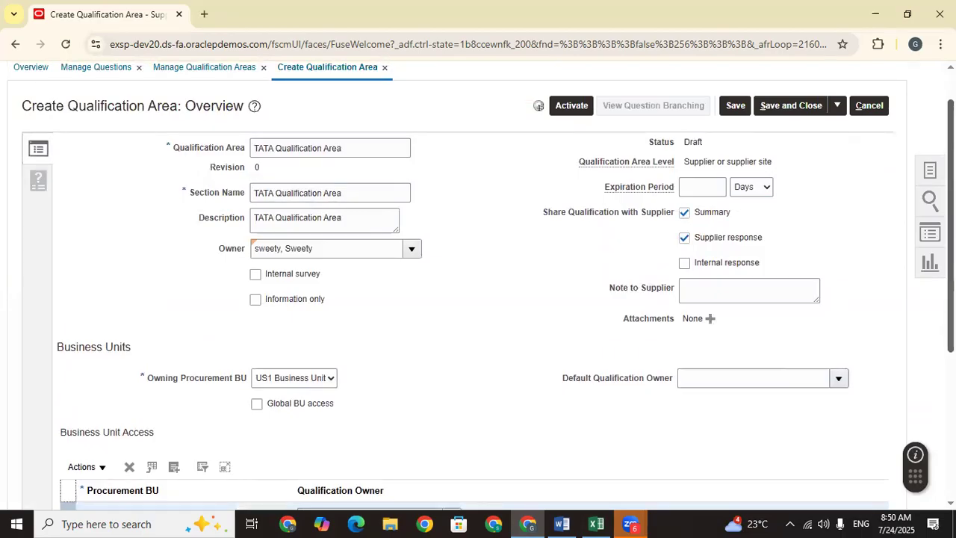
pyautogui.scroll(-4, 539, 105)
pyautogui.click(309, 493)
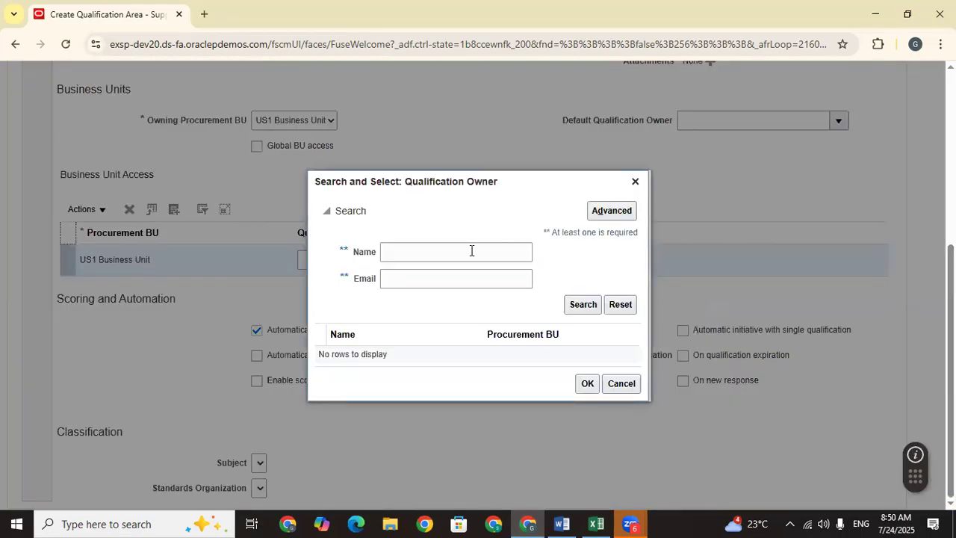
pyautogui.click(464, 254)
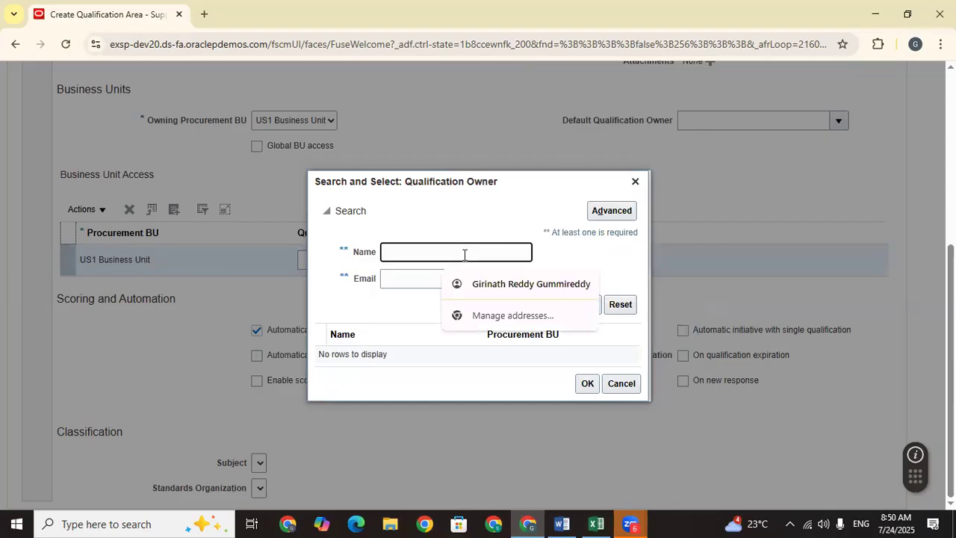
pyautogui.write('Swee')
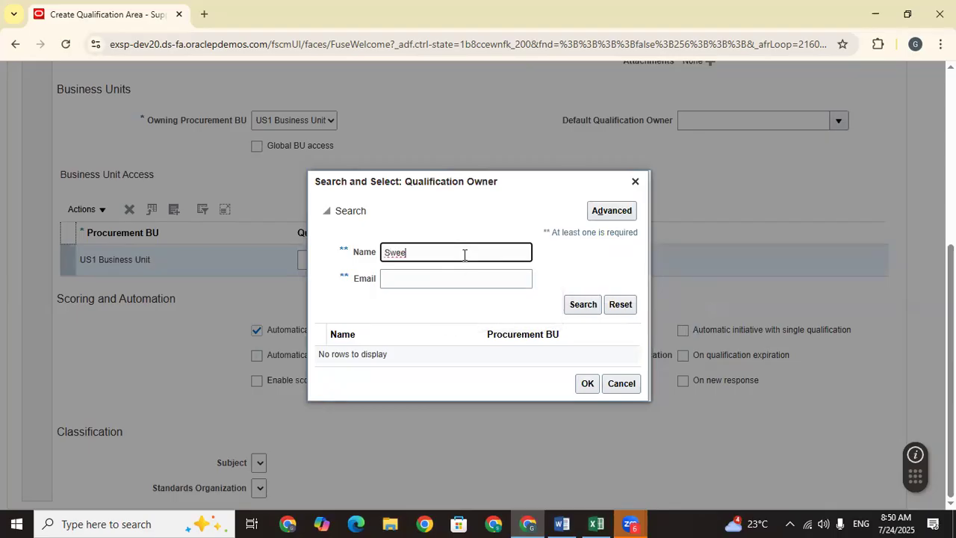
pyautogui.press('Return')
pyautogui.click(468, 354)
pyautogui.click(583, 388)
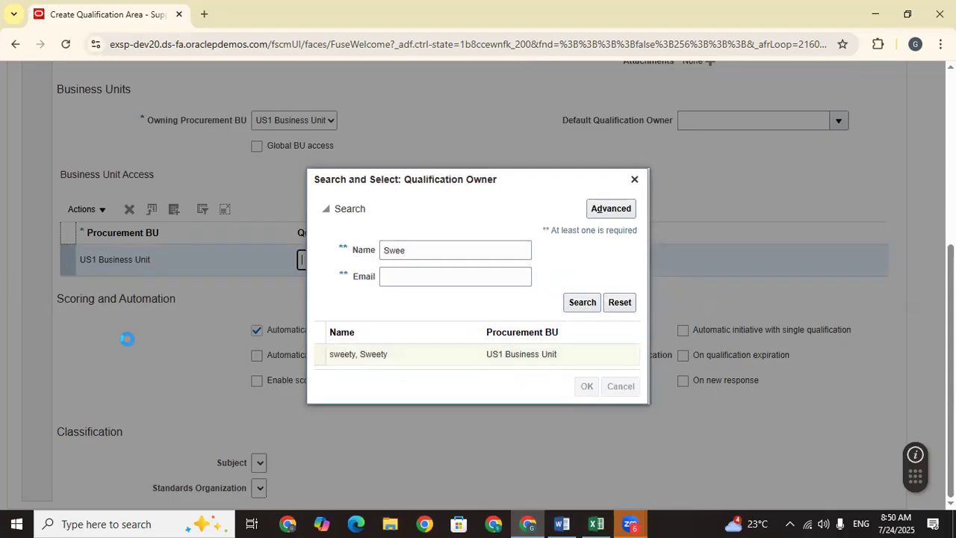
pyautogui.moveTo(394, 335); pyautogui.dragTo(268, 336)
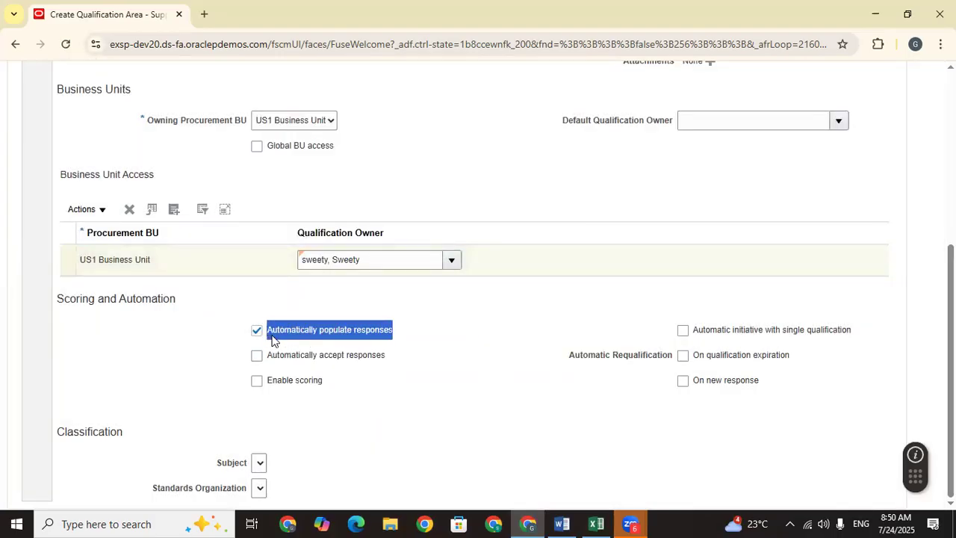
# Step: Tick Enable scoring and Automatically evaluate qualification, leaving Qualification Duration blank and requalification off
pyautogui.click(430, 358)
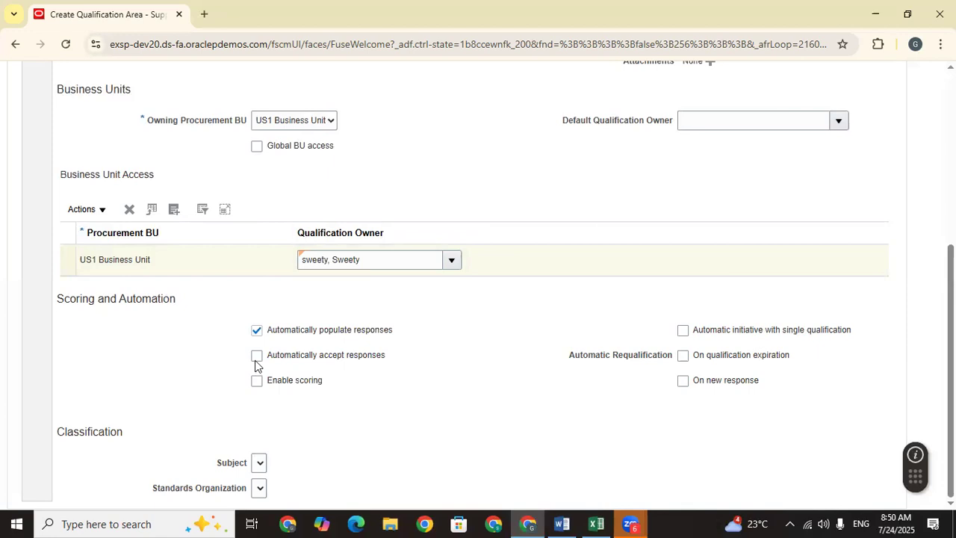
pyautogui.moveTo(179, 304); pyautogui.dragTo(57, 297)
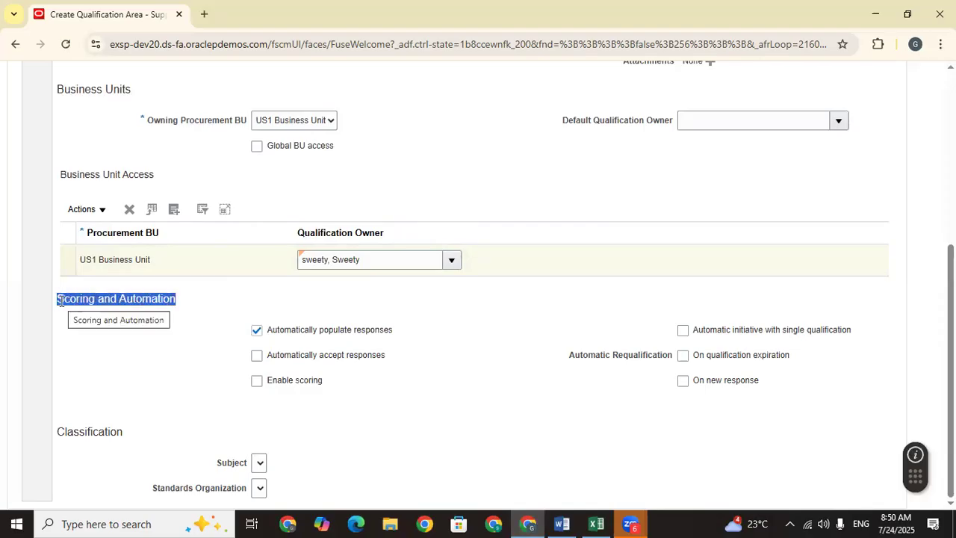
pyautogui.click(256, 384)
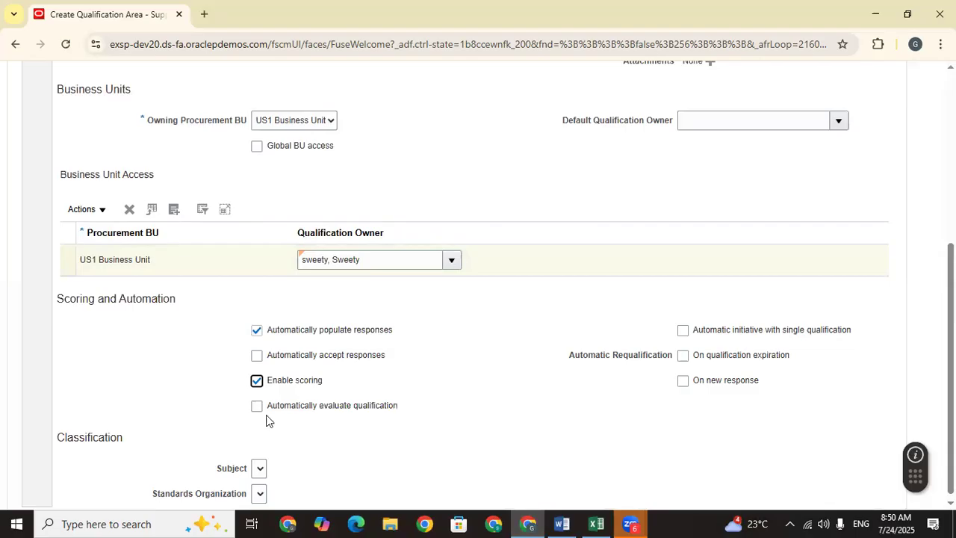
pyautogui.click(257, 407)
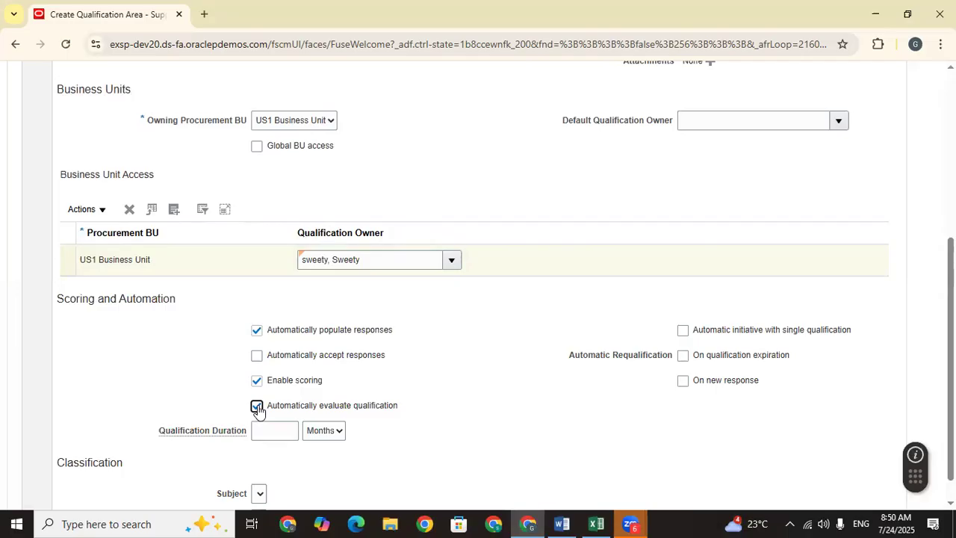
pyautogui.click(274, 427)
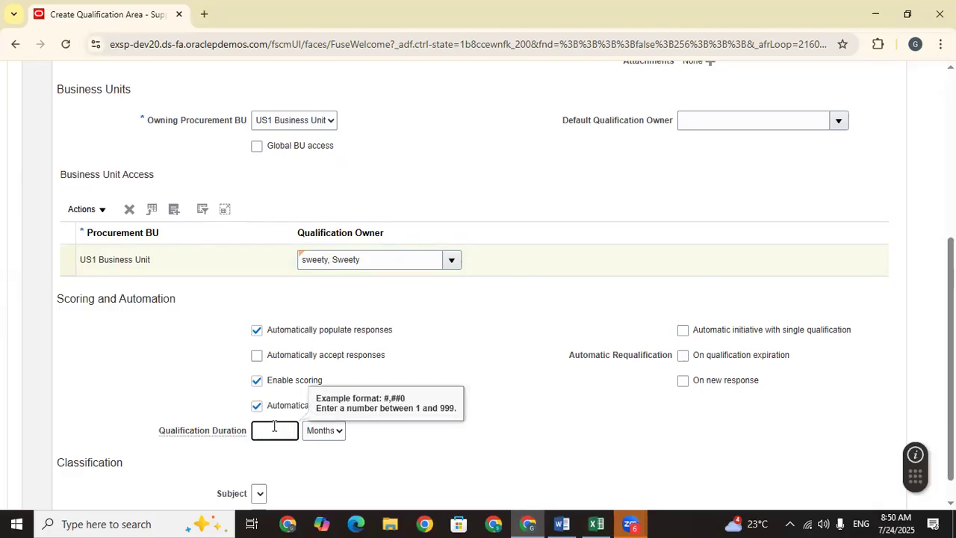
pyautogui.click(455, 448)
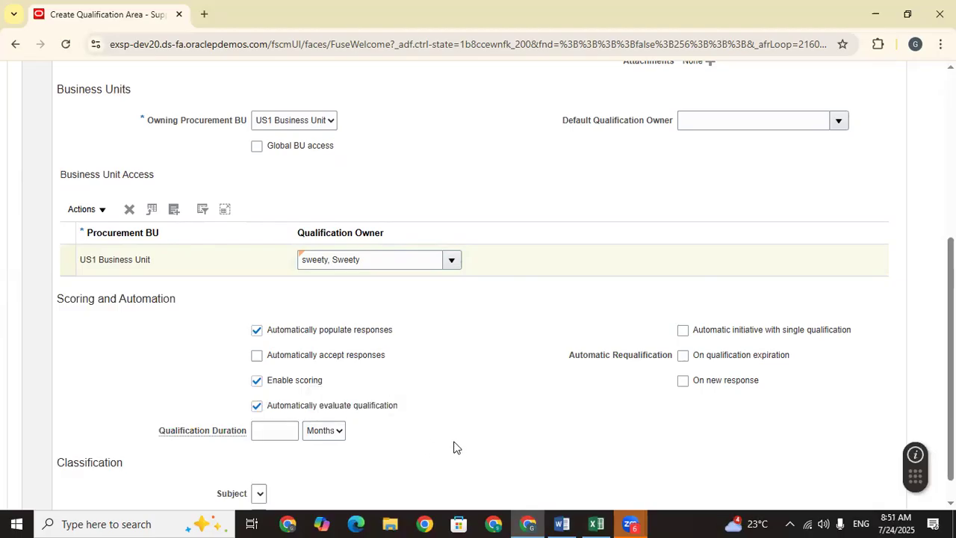
pyautogui.click(286, 435)
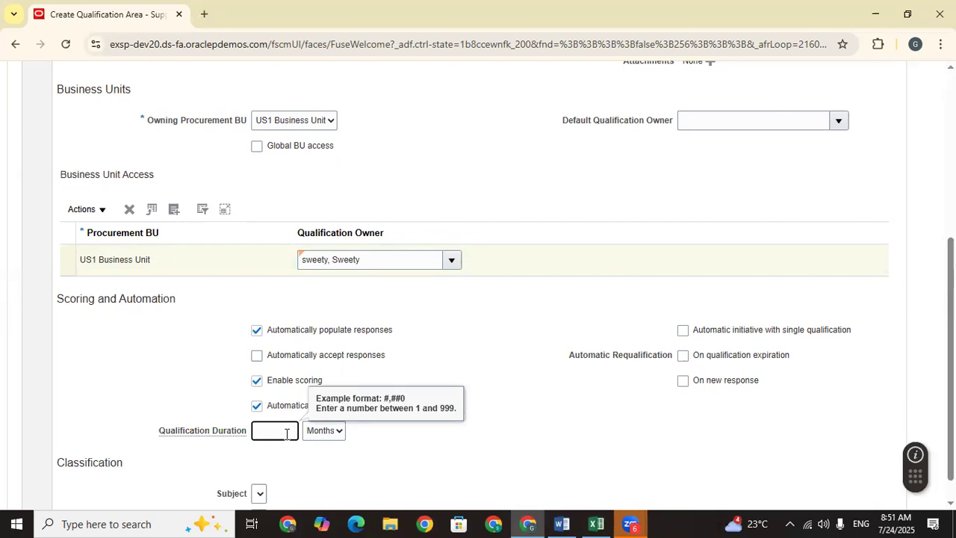
pyautogui.click(614, 395)
pyautogui.moveTo(555, 357); pyautogui.dragTo(675, 361)
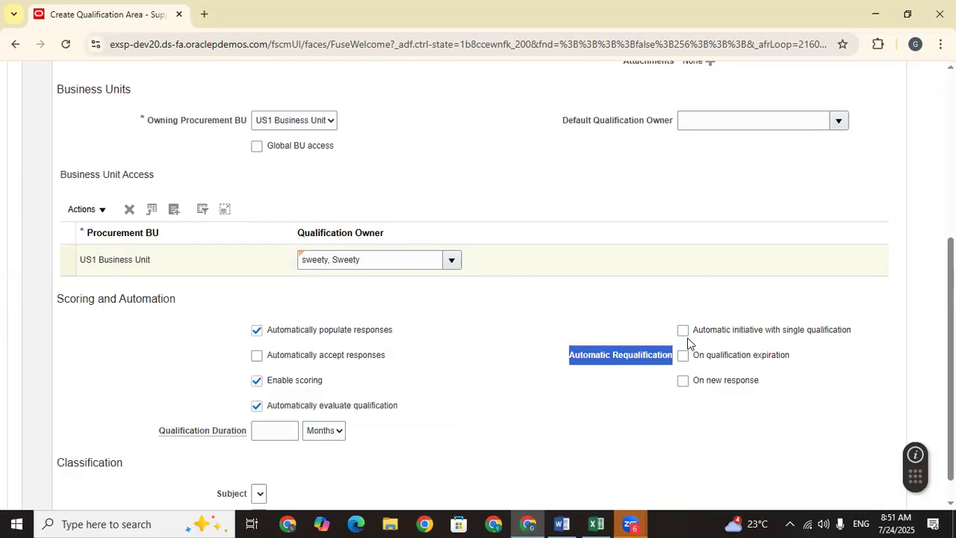
pyautogui.click(621, 399)
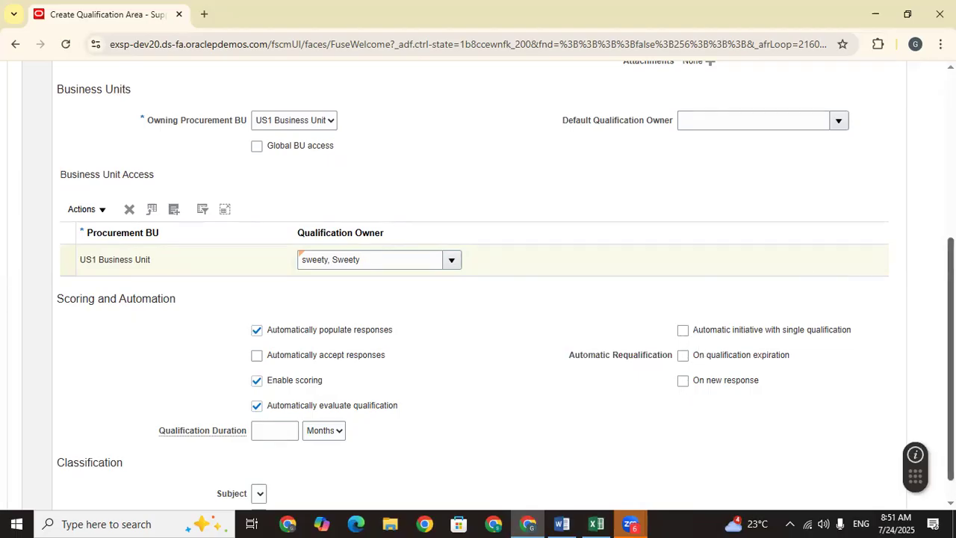
# Step: Untick Automatically populate responses
pyautogui.scroll(-1, 478, 284)
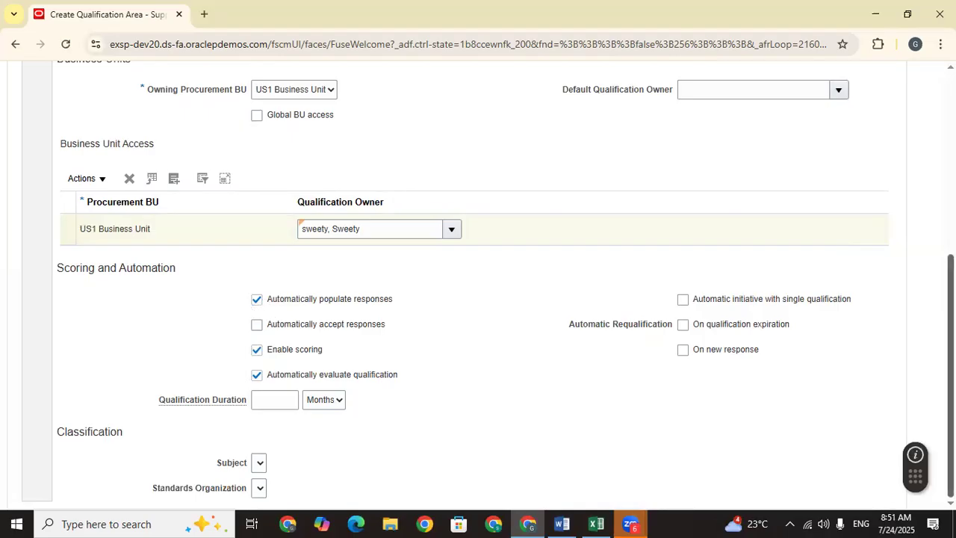
pyautogui.scroll(2, 283, 407)
pyautogui.click(257, 412)
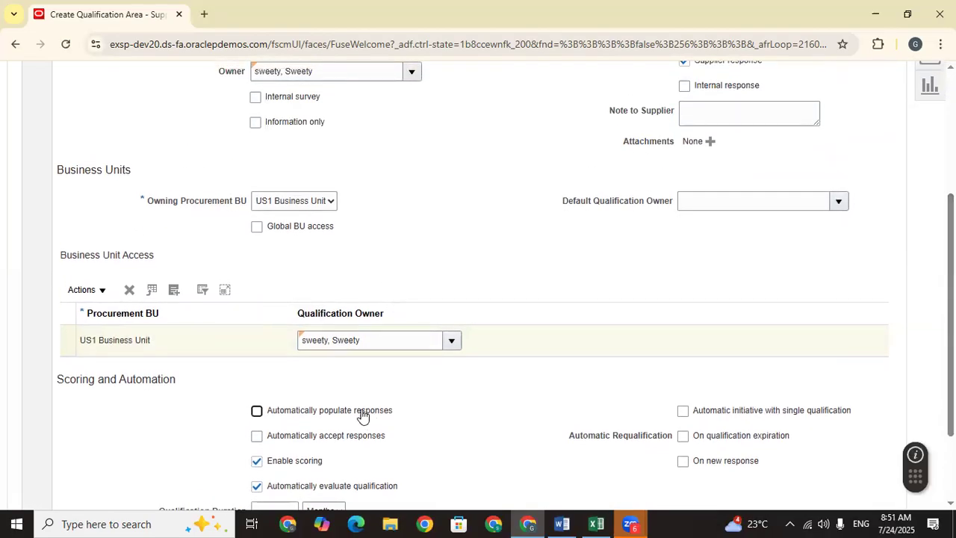
# Step: Save the TATA Qualification Area as a draft
pyautogui.scroll(5, 747, 299)
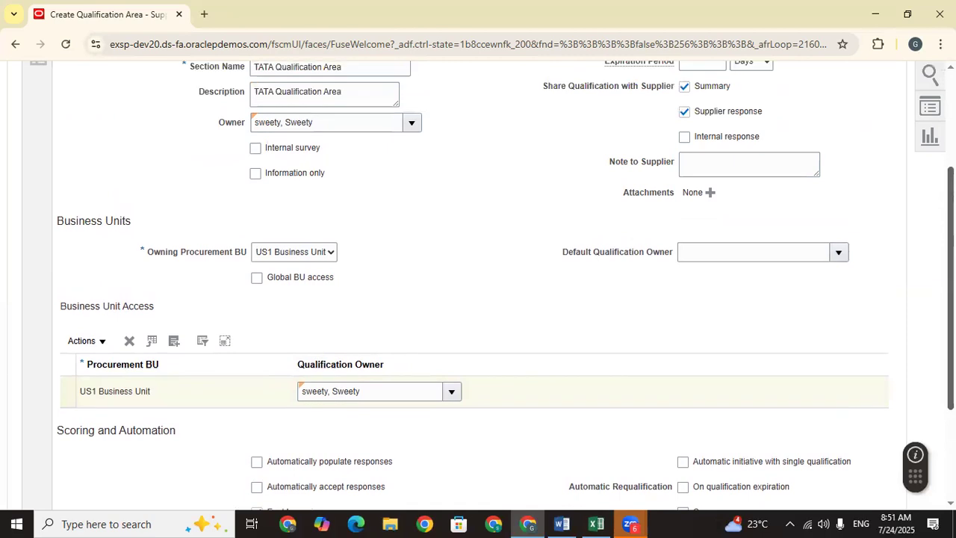
pyautogui.click(736, 152)
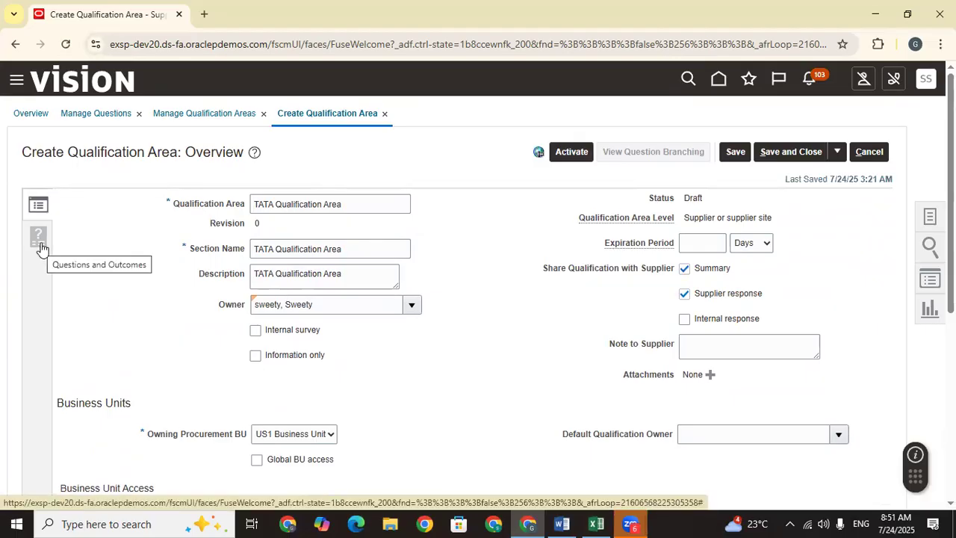
pyautogui.scroll(-5, 467, 327)
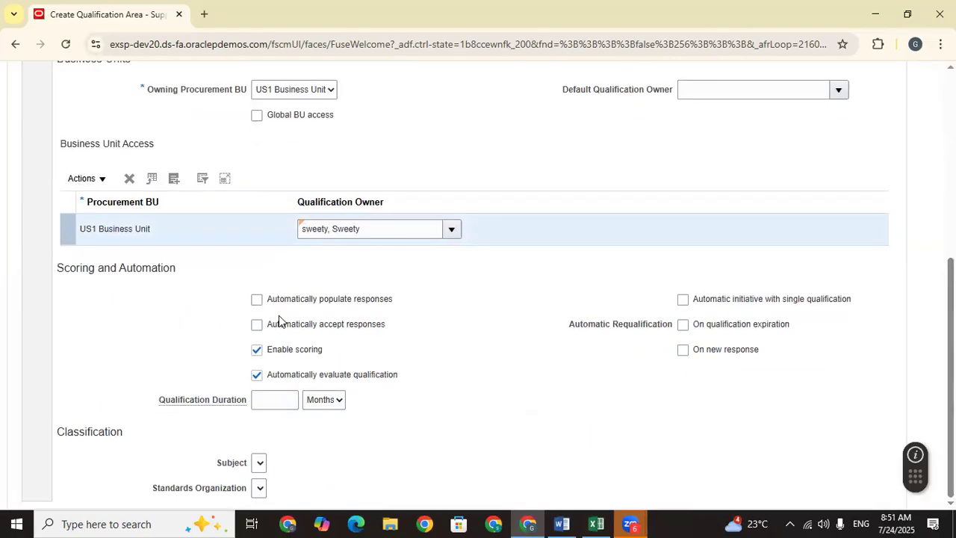
pyautogui.scroll(5, 278, 319)
pyautogui.click(44, 233)
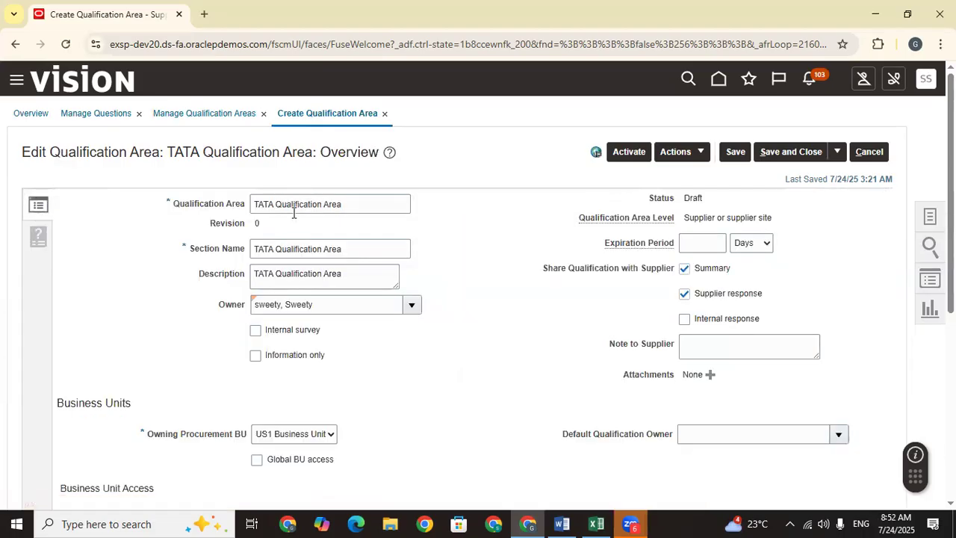
# Step: Rename the area 'TATA Laptop Qualification Area', save, and launch AI Assist from Questions and Outcomes
pyautogui.click(276, 204)
pyautogui.write('Laptop')
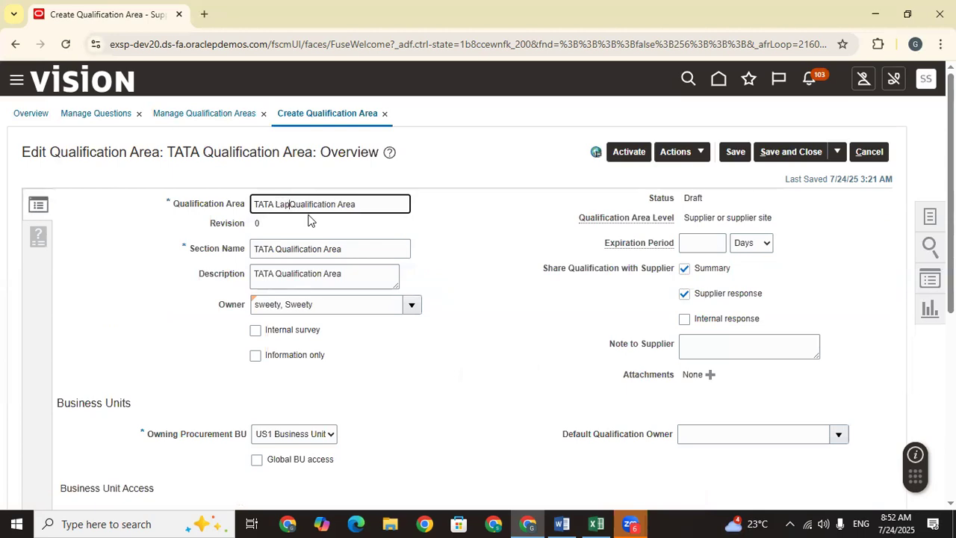
pyautogui.click(738, 152)
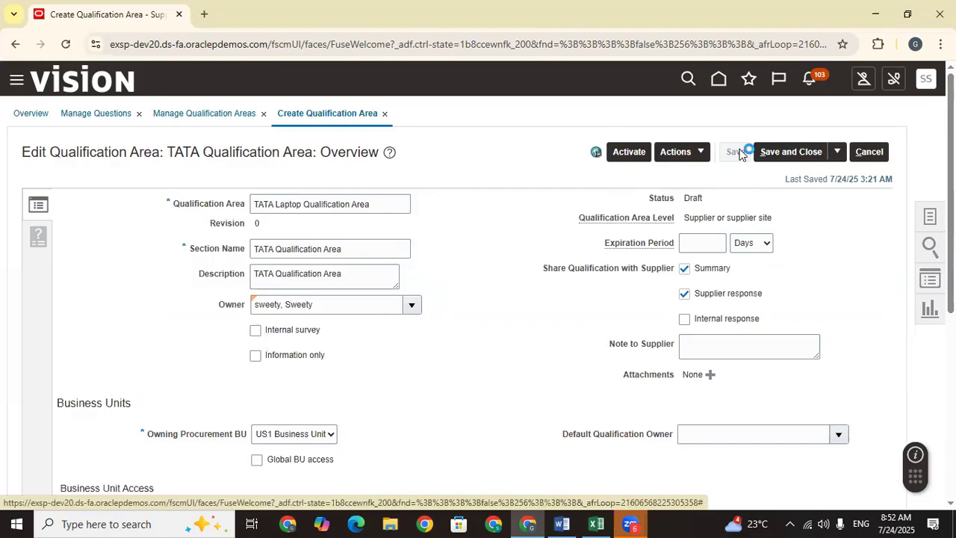
pyautogui.click(32, 245)
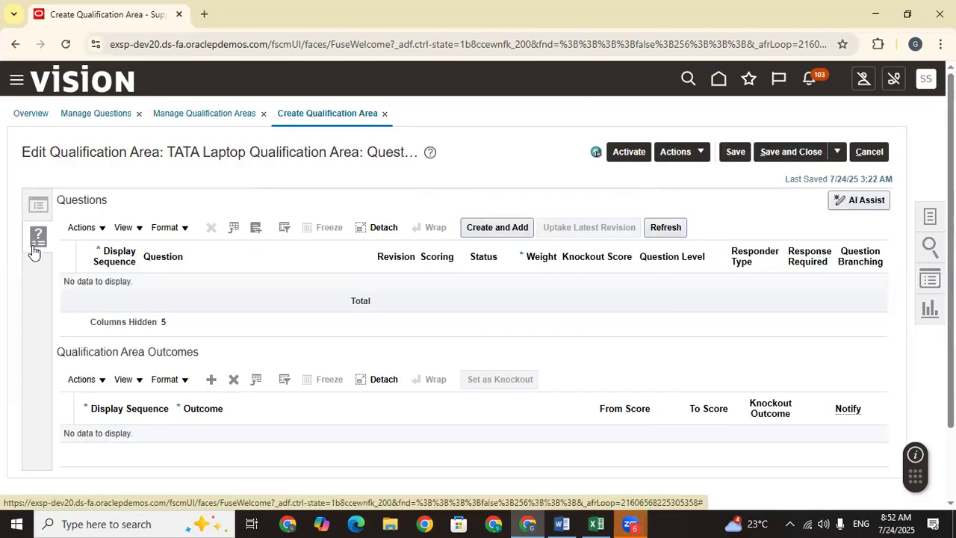
pyautogui.click(862, 200)
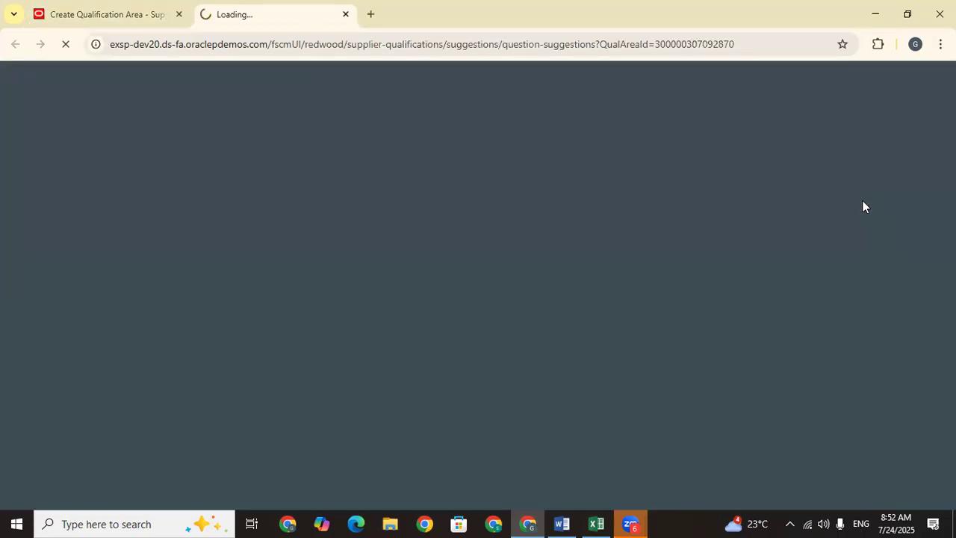
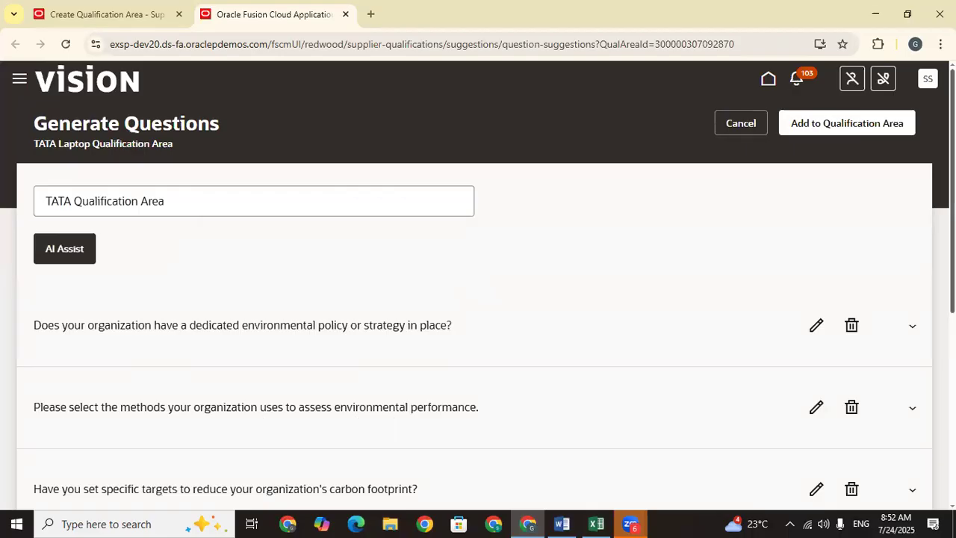
# Step: Inspect the AI-generated environmental question rows, then cancel without adding any of them
pyautogui.scroll(-5, 478, 284)
pyautogui.scroll(4, 888, 321)
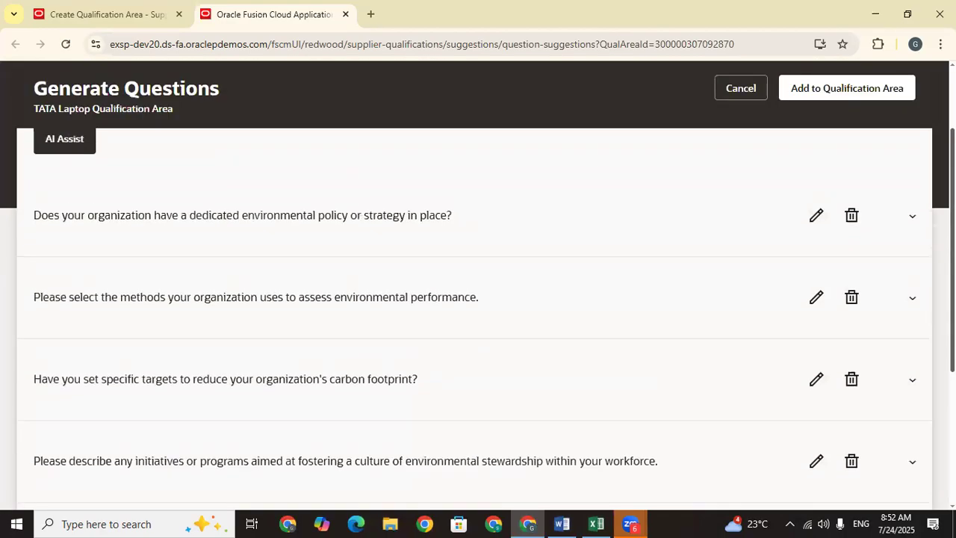
pyautogui.click(912, 271)
pyautogui.scroll(-3, 914, 272)
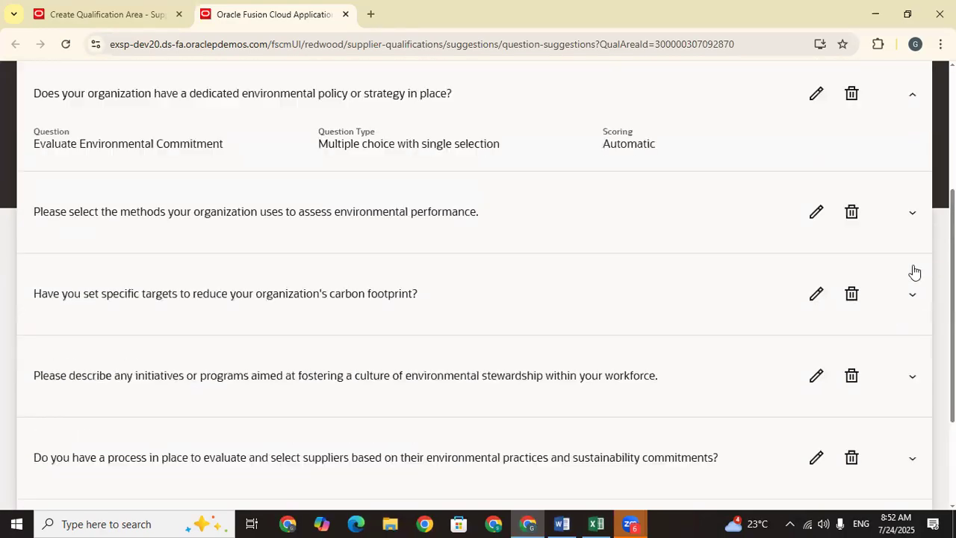
pyautogui.click(912, 94)
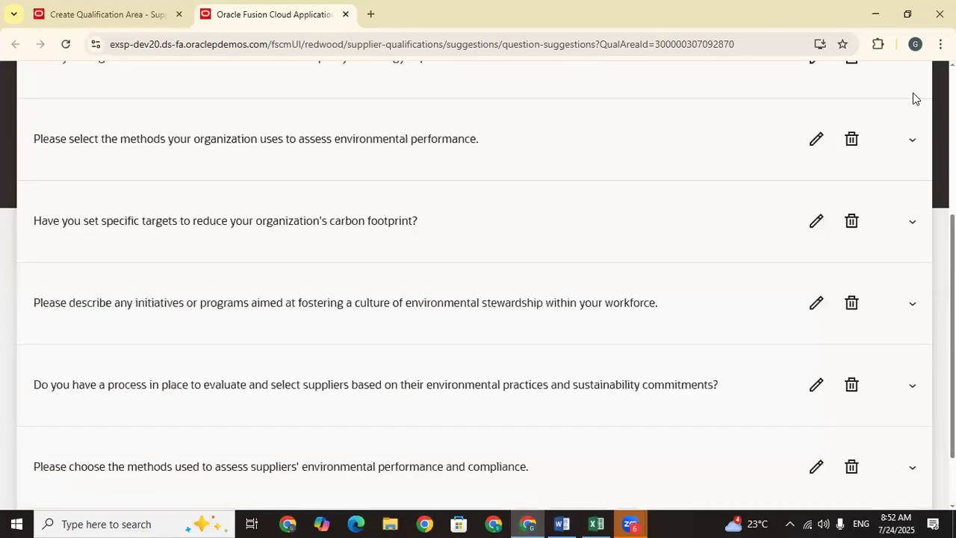
pyautogui.scroll(4, 792, 187)
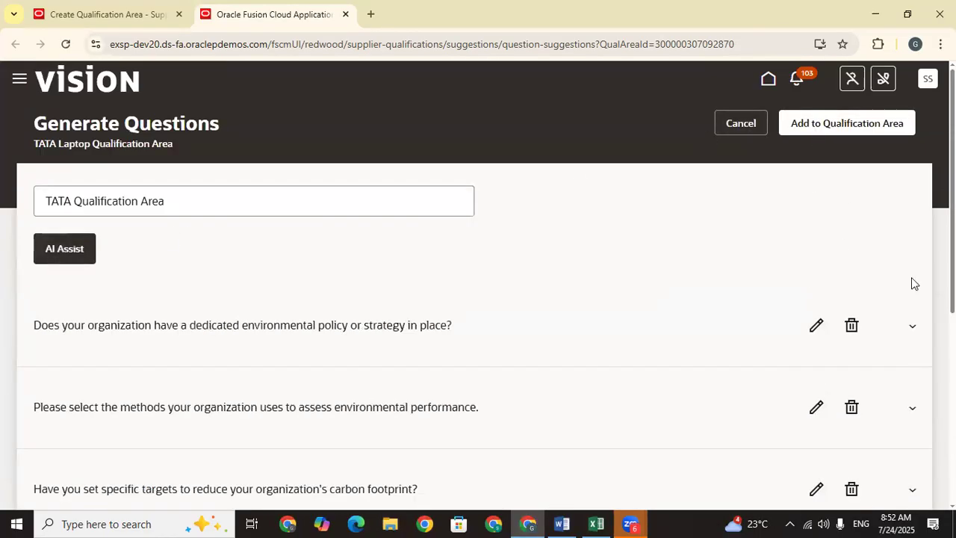
pyautogui.click(573, 330)
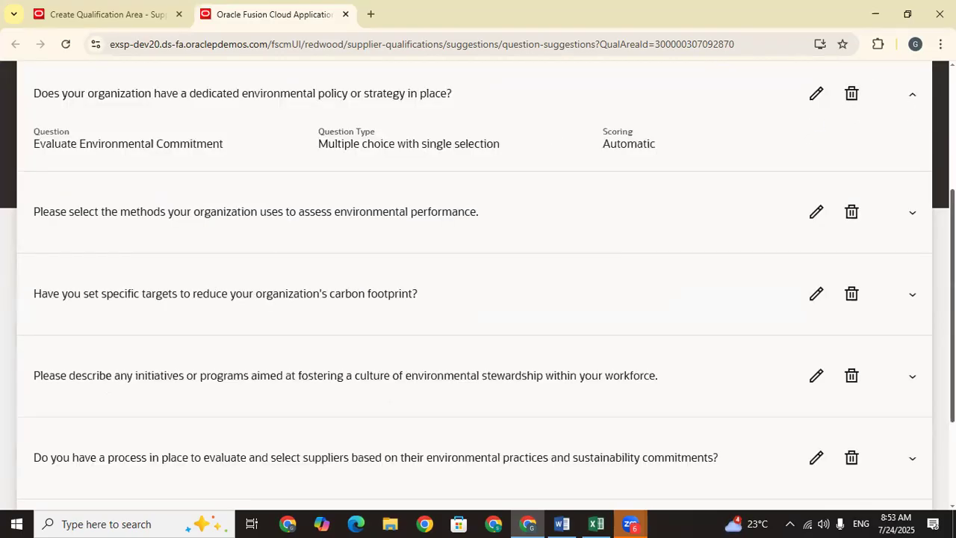
pyautogui.scroll(-2, 478, 298)
pyautogui.scroll(6, 837, 134)
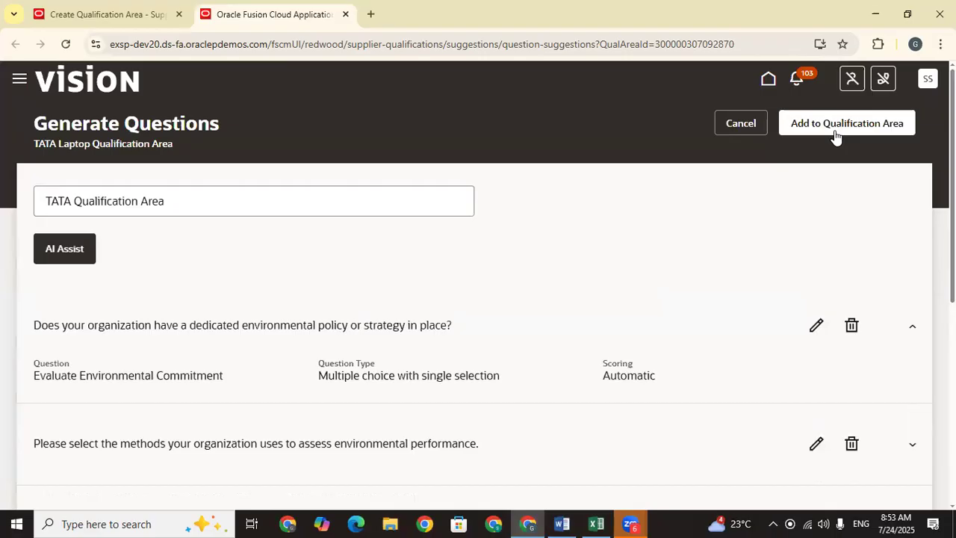
pyautogui.click(740, 125)
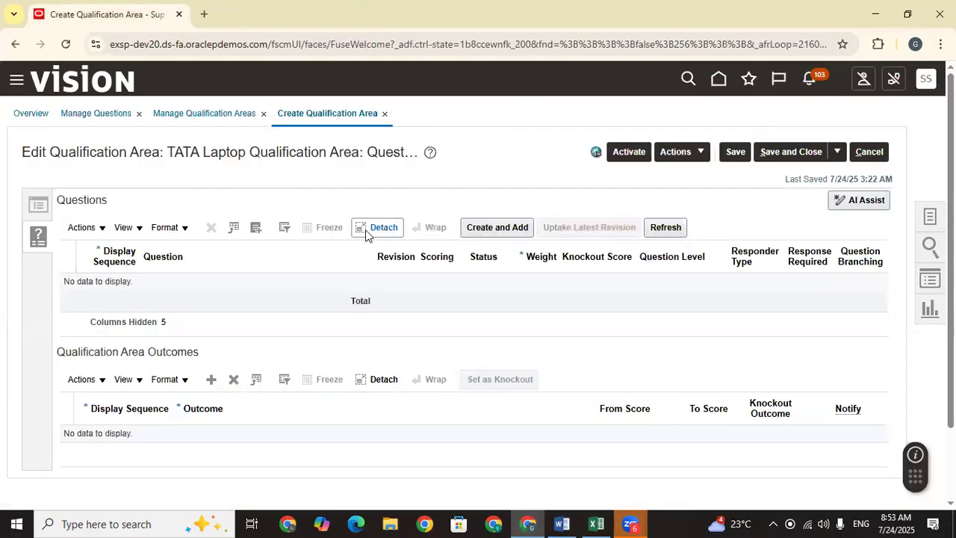
# Step: Paste 'How many years of experience do you have in supplying laptops?' from Excel E807 into the question search
pyautogui.click(255, 228)
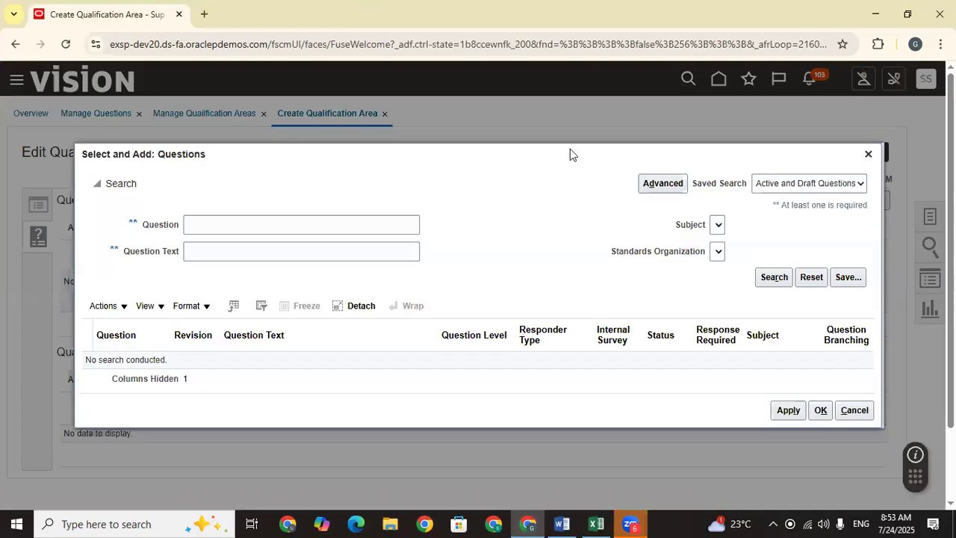
pyautogui.click(868, 155)
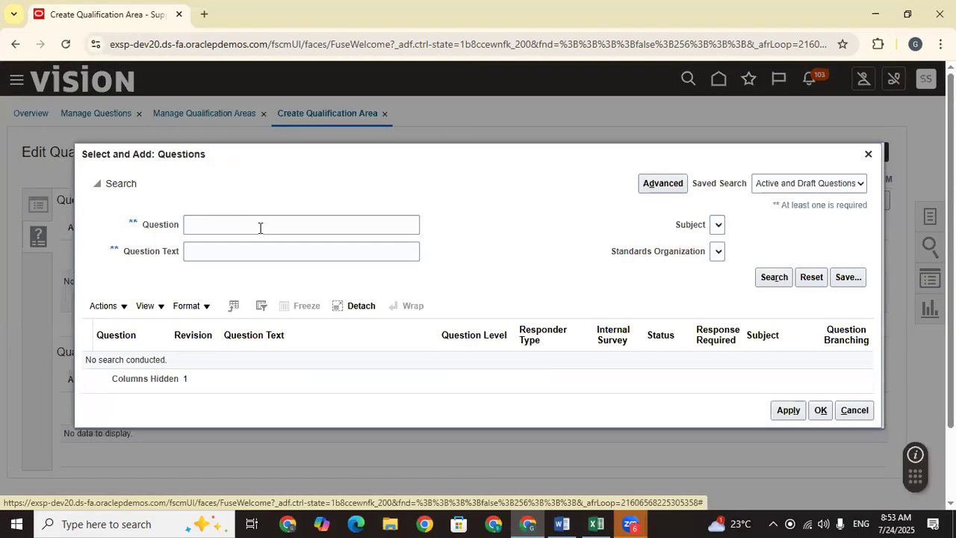
pyautogui.click(596, 523)
pyautogui.click(736, 253)
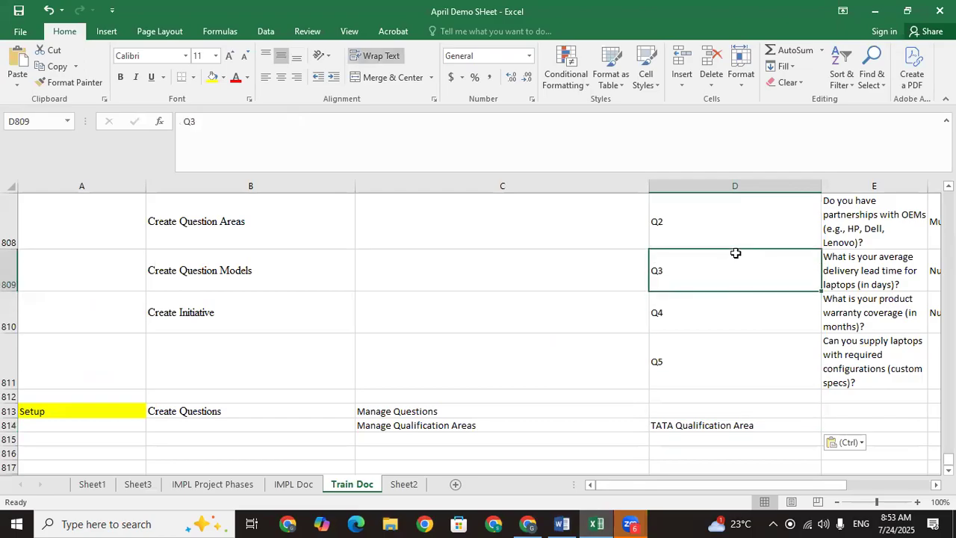
pyautogui.press('Up')
pyautogui.press('Up')
pyautogui.press('Up')
pyautogui.press('Up')
pyautogui.press('Right')
pyautogui.press('Down')
pyautogui.press('Down')
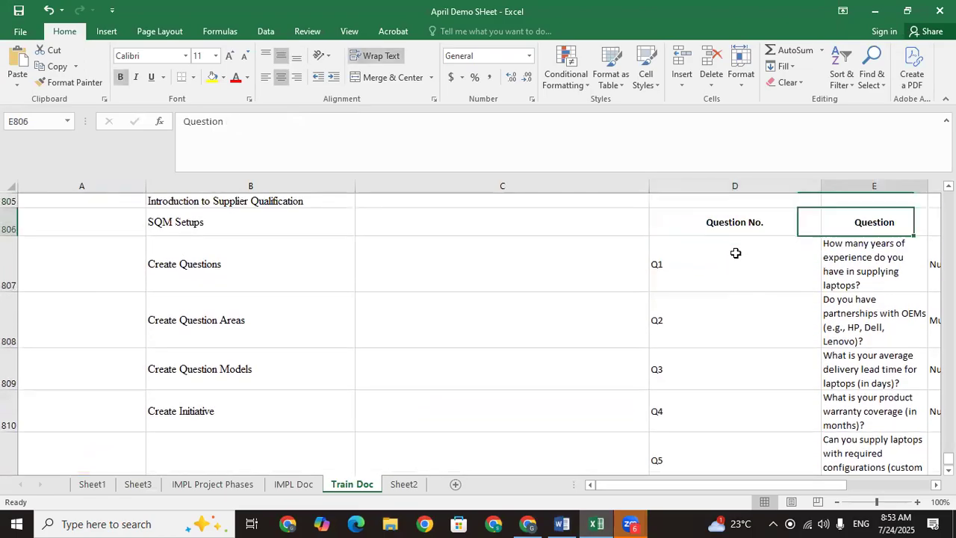
pyautogui.hotkey('ctrl', 'c')
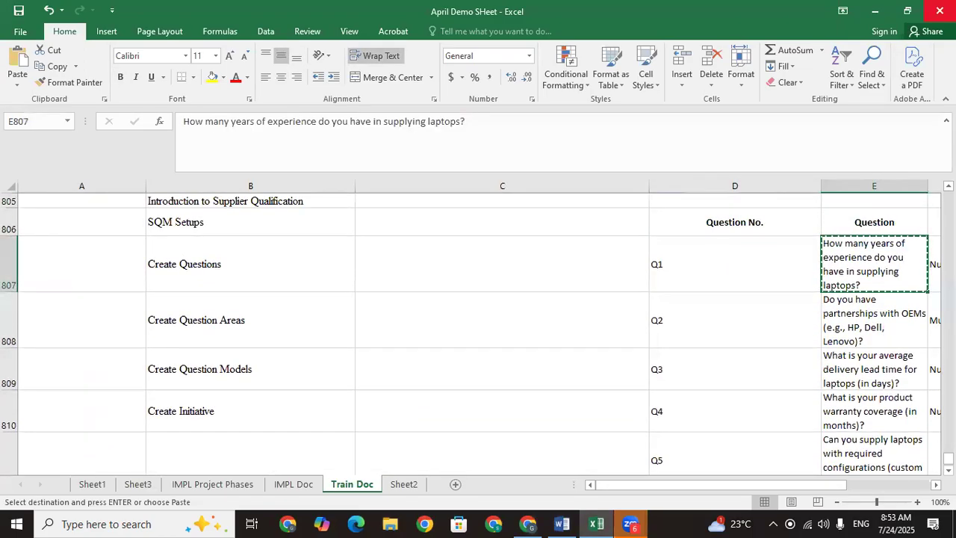
pyautogui.click(875, 12)
pyautogui.click(207, 221)
pyautogui.hotkey('ctrl', 'v')
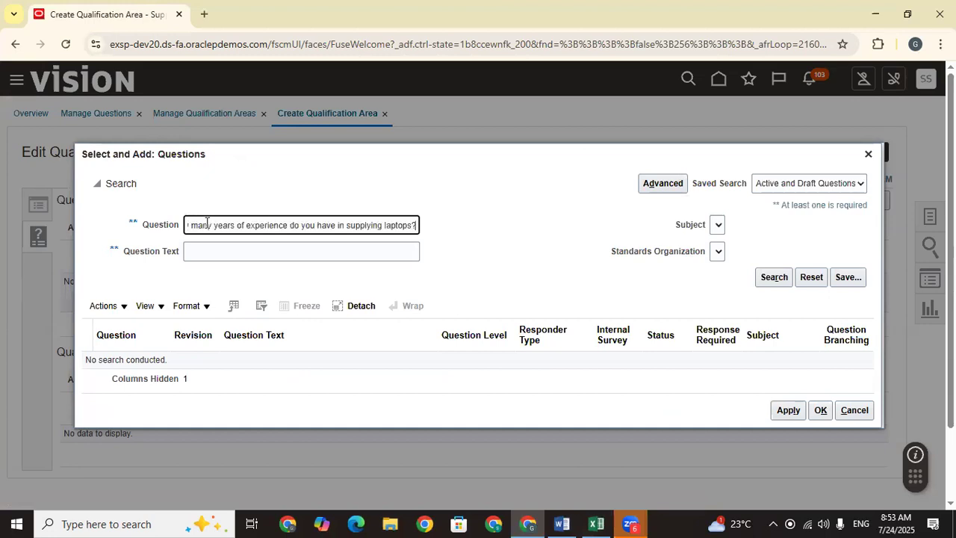
# Step: Add the laptop experience question to the area
pyautogui.press('Return')
pyautogui.click(380, 359)
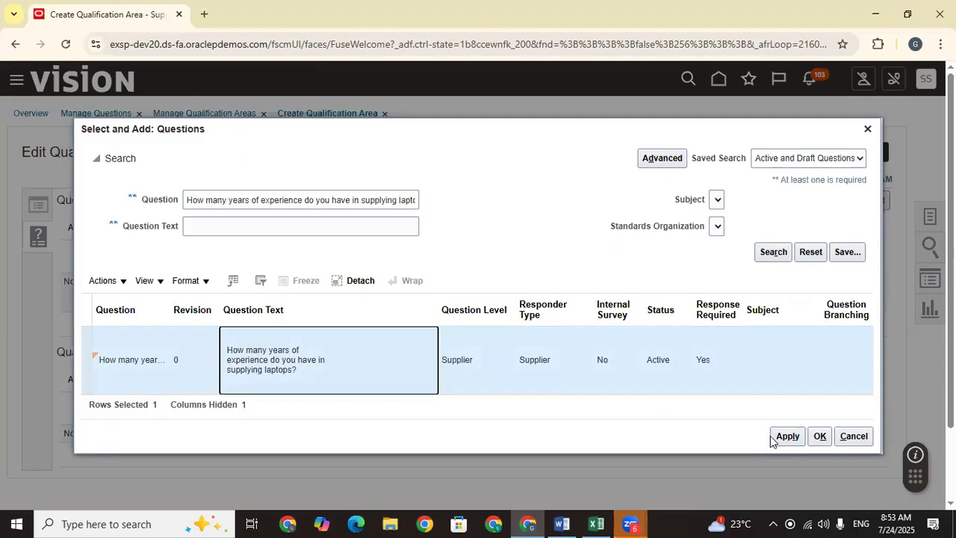
pyautogui.click(784, 437)
pyautogui.click(818, 436)
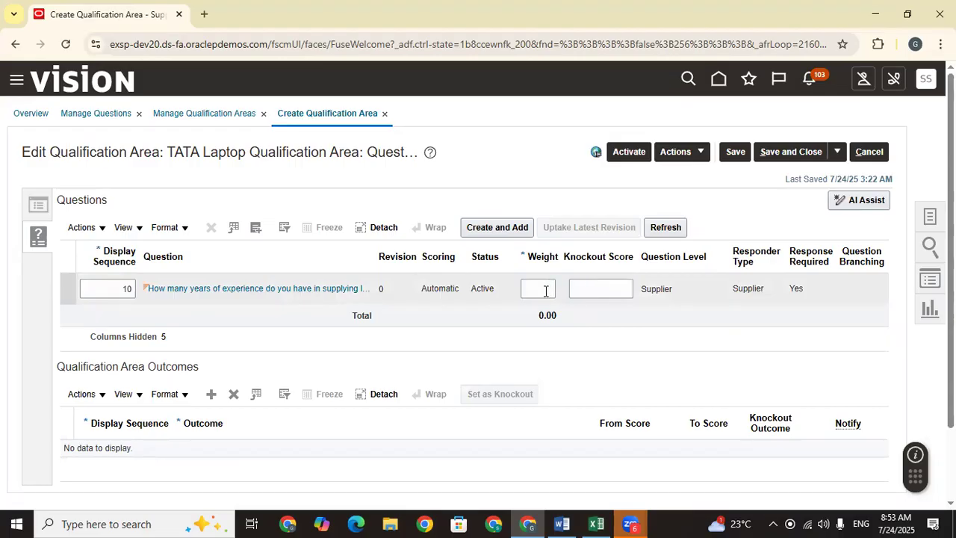
# Step: Copy the OEM partnership question from Excel E808 and add it to the area
pyautogui.click(596, 524)
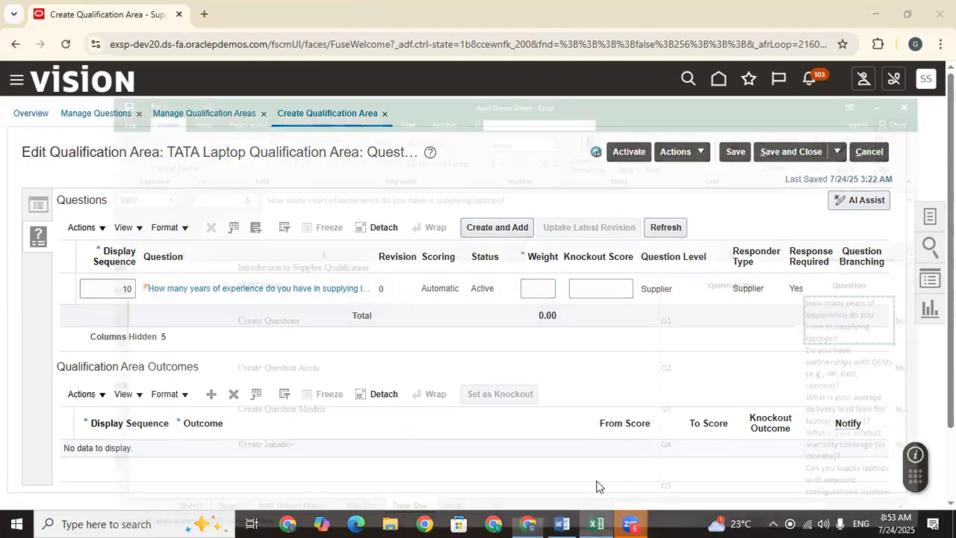
pyautogui.click(844, 319)
pyautogui.hotkey('ctrl', 'c')
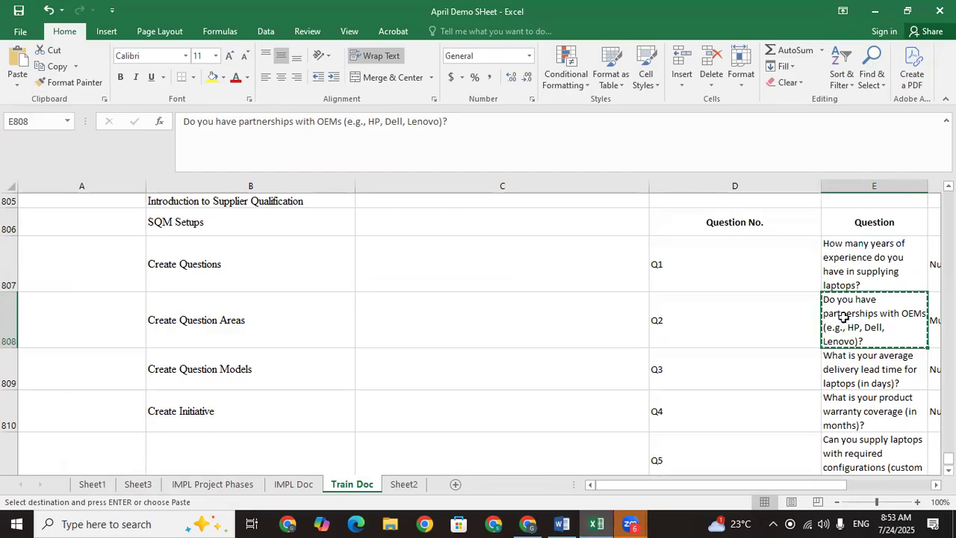
pyautogui.click(530, 523)
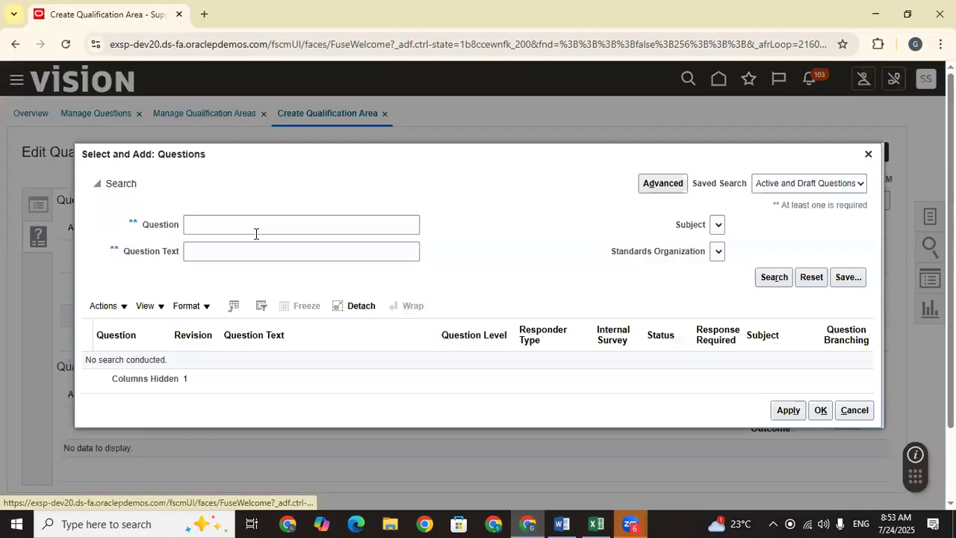
pyautogui.click(255, 230)
pyautogui.hotkey('ctrl', 'v')
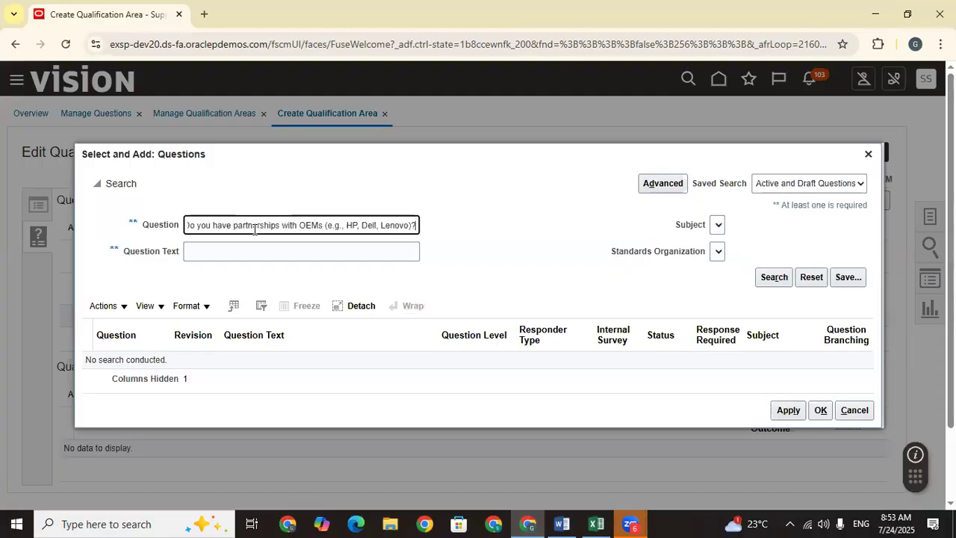
pyautogui.press('Return')
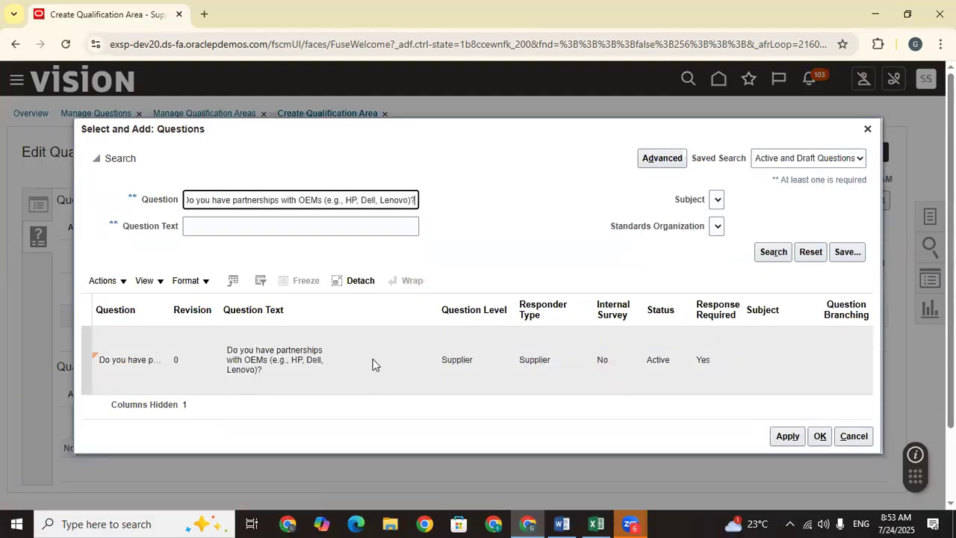
pyautogui.click(376, 363)
pyautogui.click(788, 436)
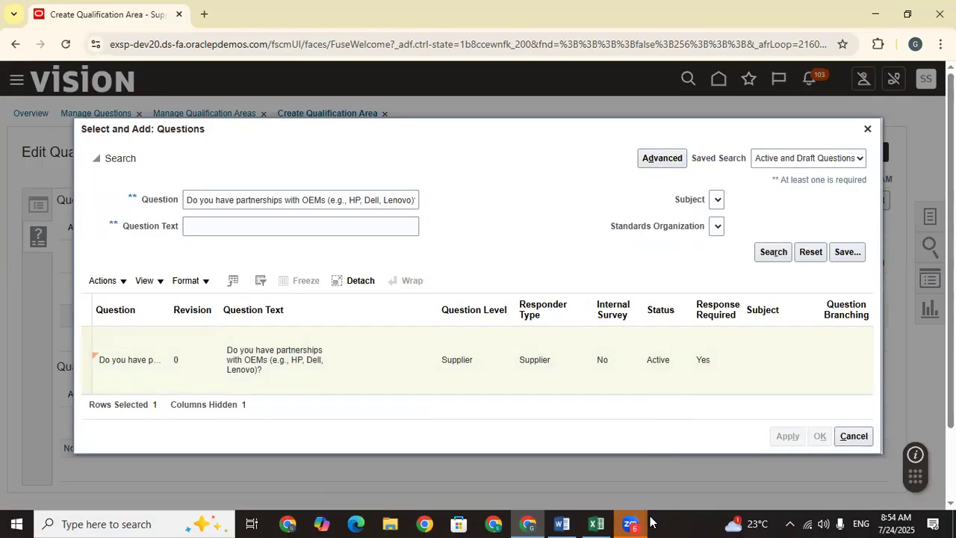
# Step: Copy the delivery lead time question from Excel E809 and add it to the area
pyautogui.click(597, 522)
pyautogui.click(841, 367)
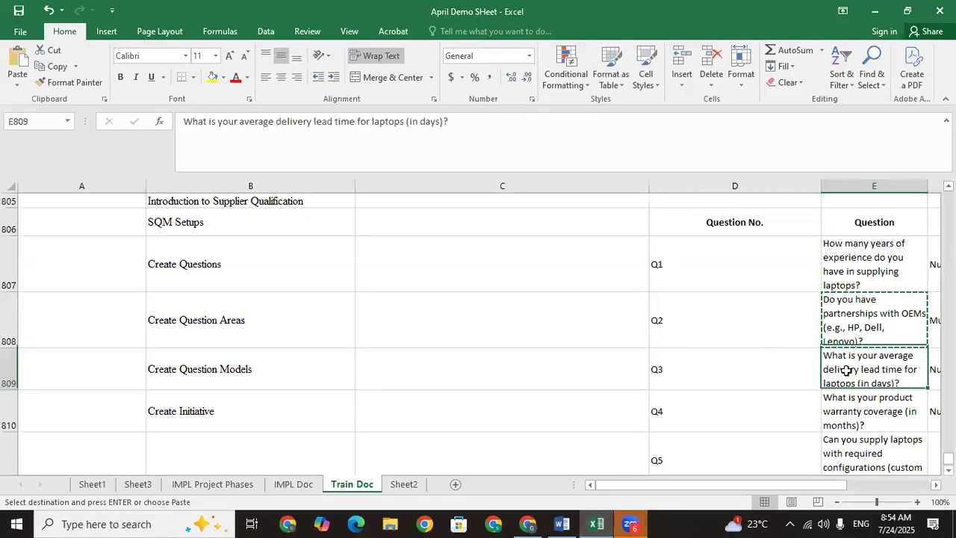
pyautogui.hotkey('ctrl', 'c')
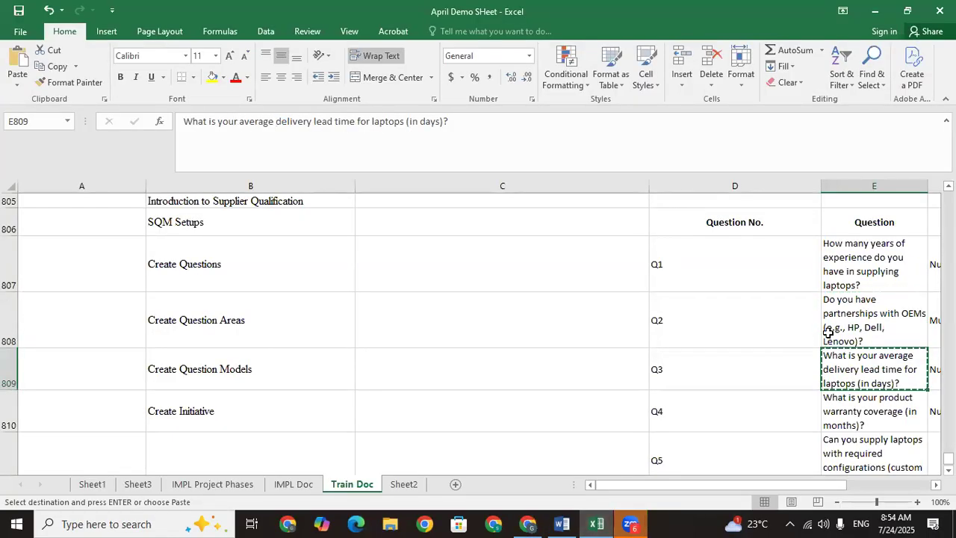
pyautogui.click(876, 12)
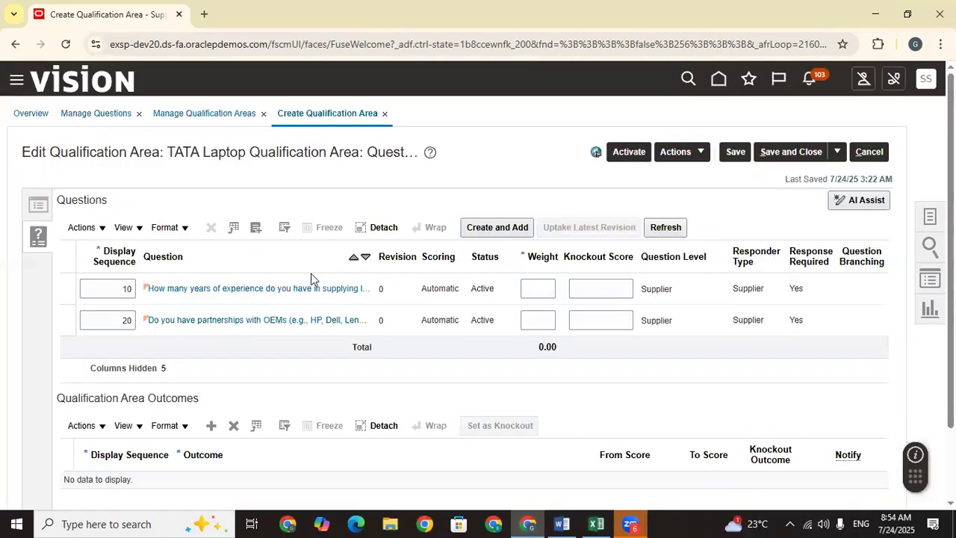
pyautogui.click(255, 229)
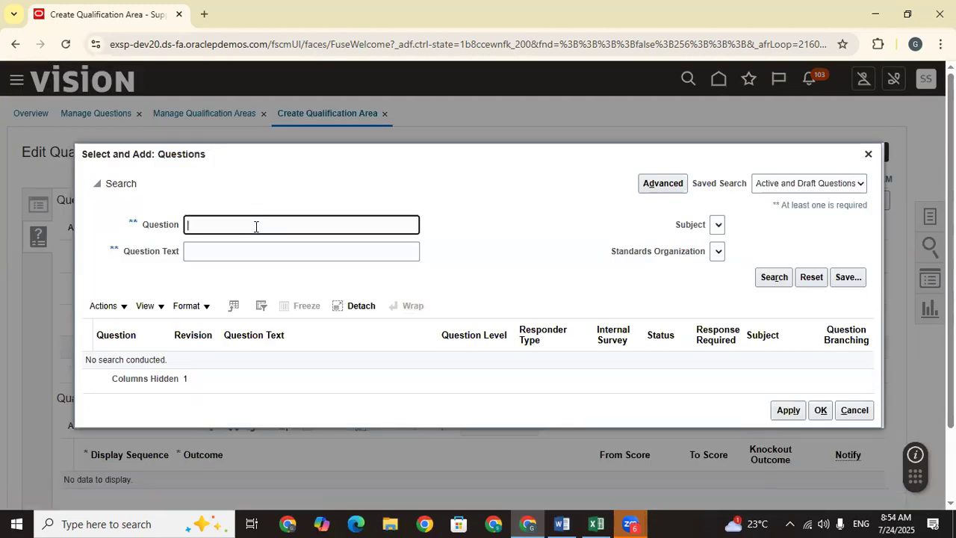
pyautogui.hotkey('ctrl', 'v')
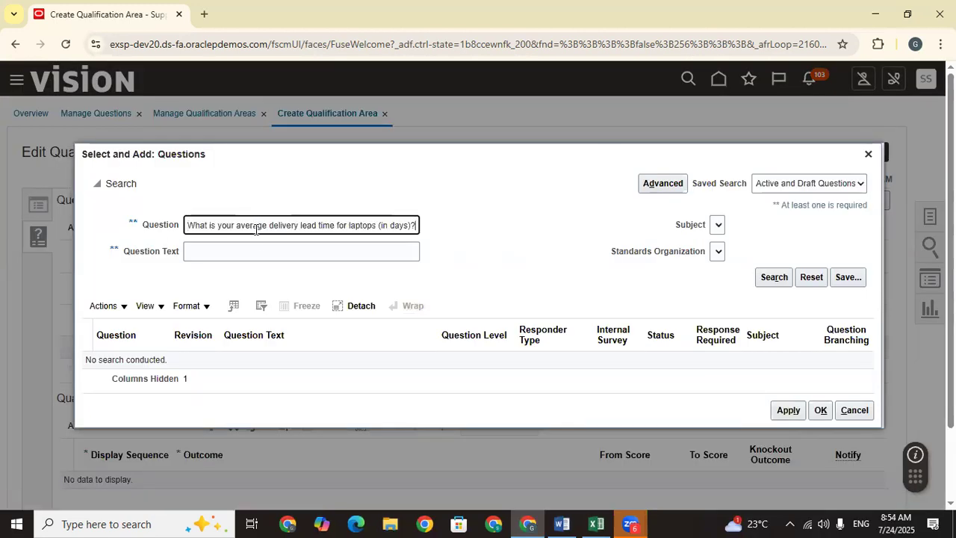
pyautogui.press('Return')
pyautogui.click(355, 352)
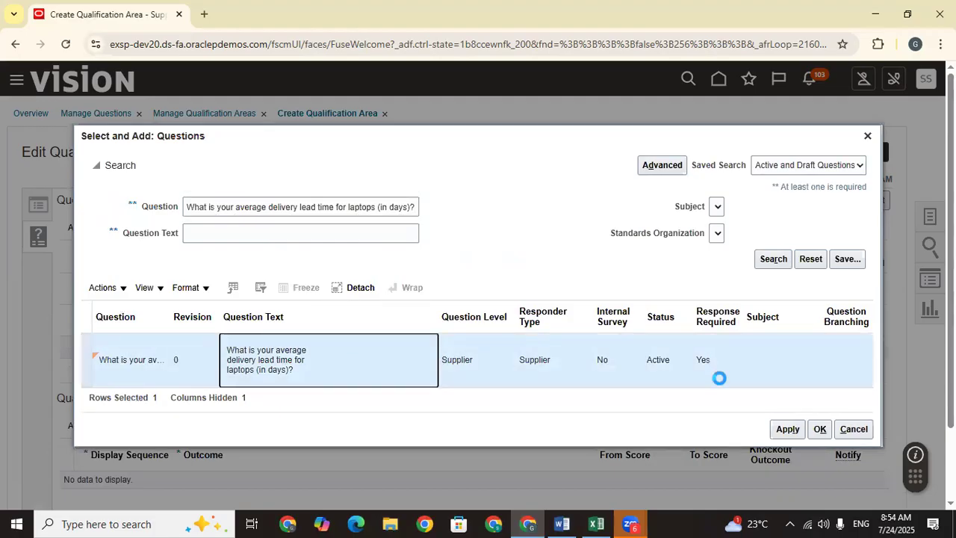
pyautogui.click(785, 430)
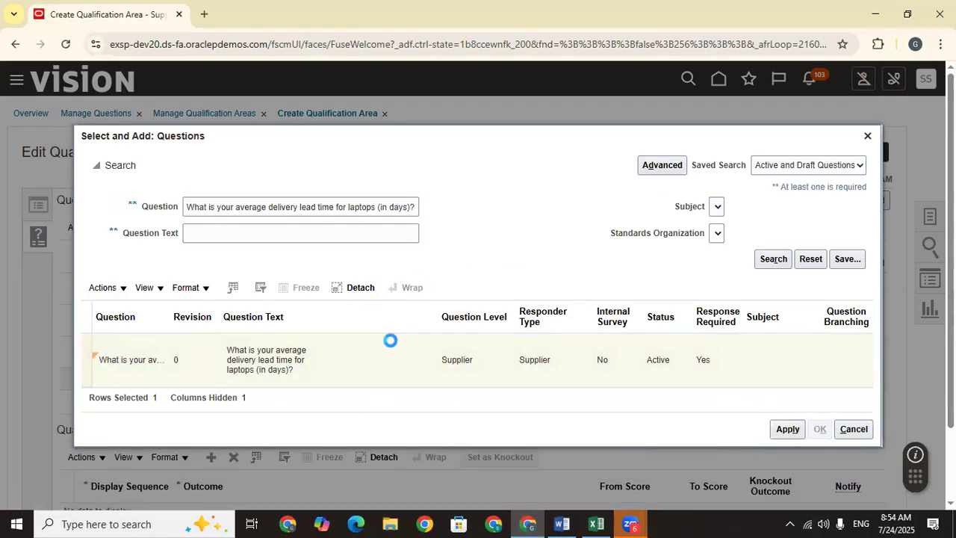
pyautogui.scroll(-2, 560, 215)
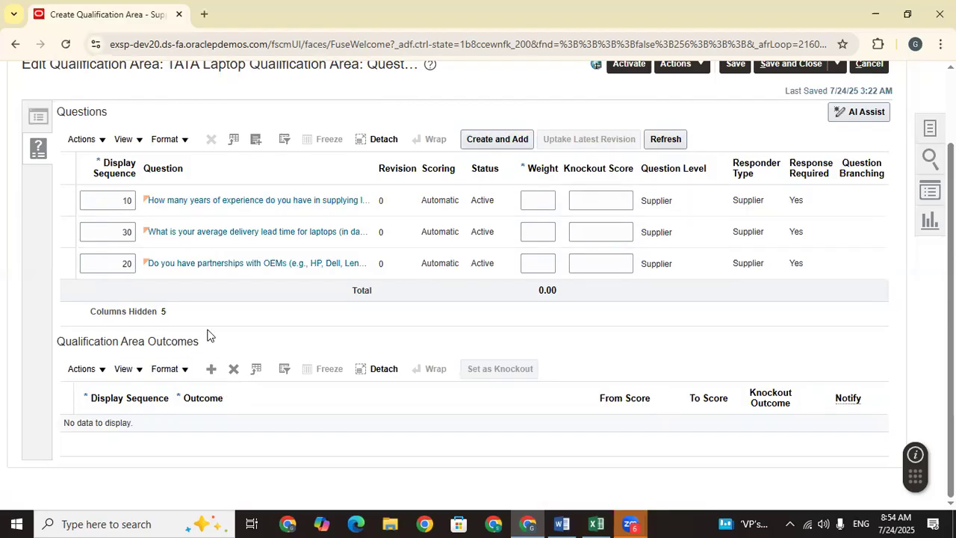
# Step: Enter question weights 30, 40 and 30 so the Total shows 100.00
pyautogui.click(544, 201)
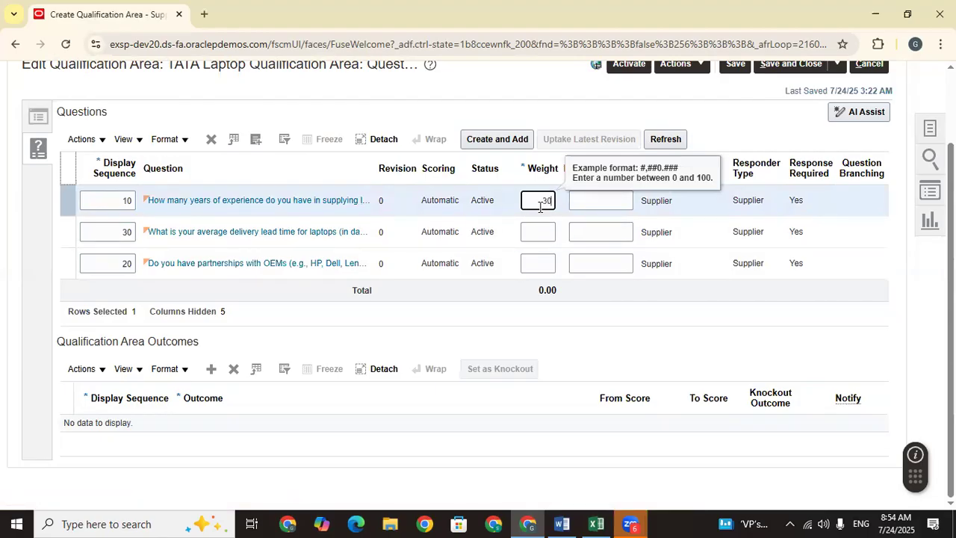
pyautogui.click(531, 234)
pyautogui.write('3')
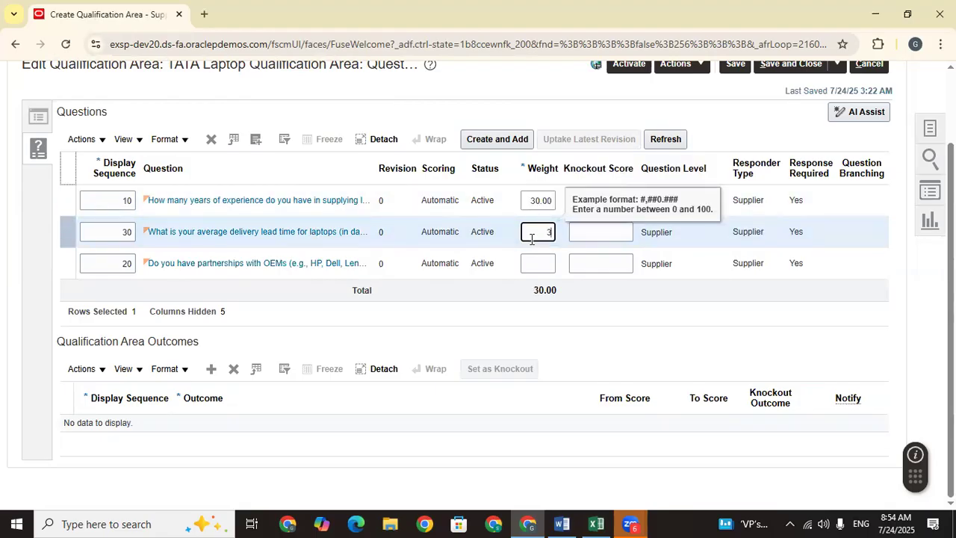
pyautogui.write('0')
pyautogui.click(547, 261)
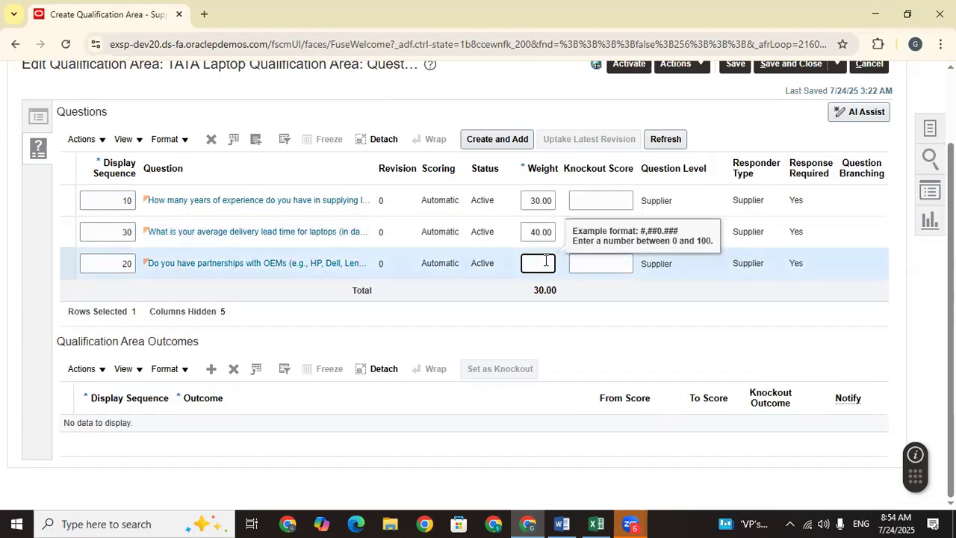
pyautogui.write('3')
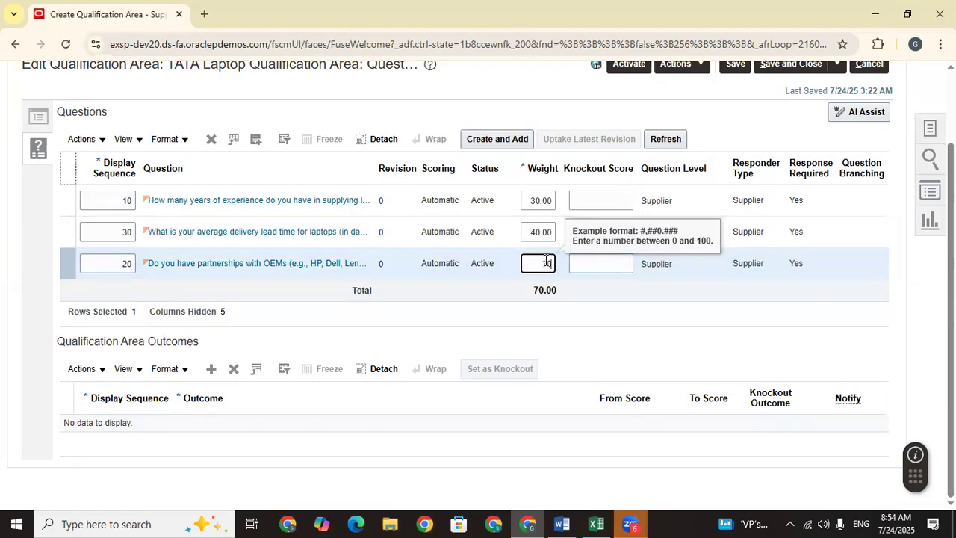
pyautogui.write('0')
pyautogui.click(496, 278)
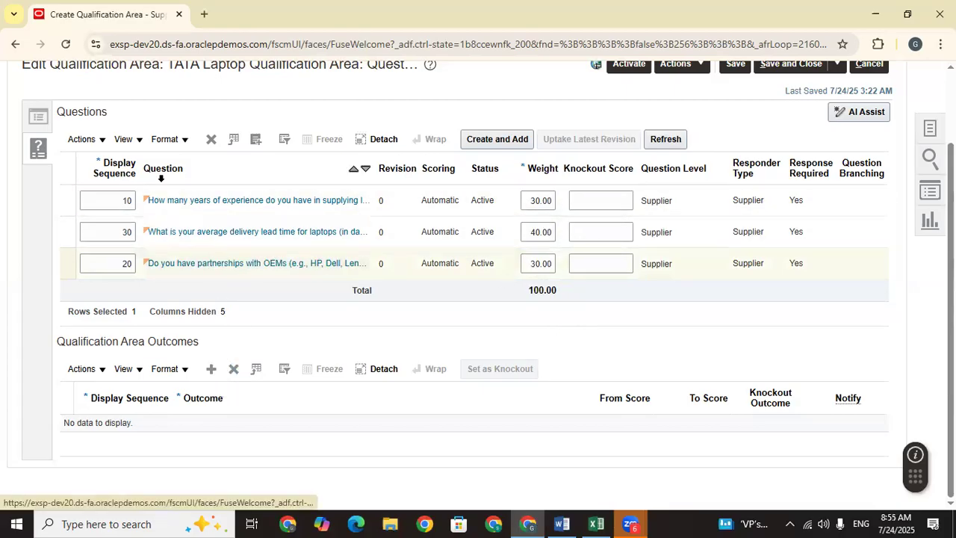
pyautogui.scroll(1, 950, 299)
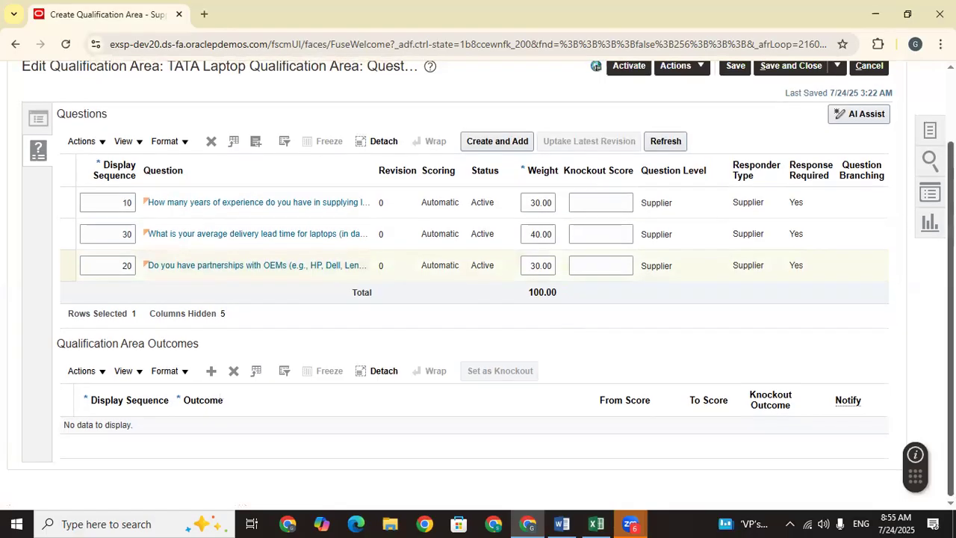
pyautogui.scroll(1, 478, 278)
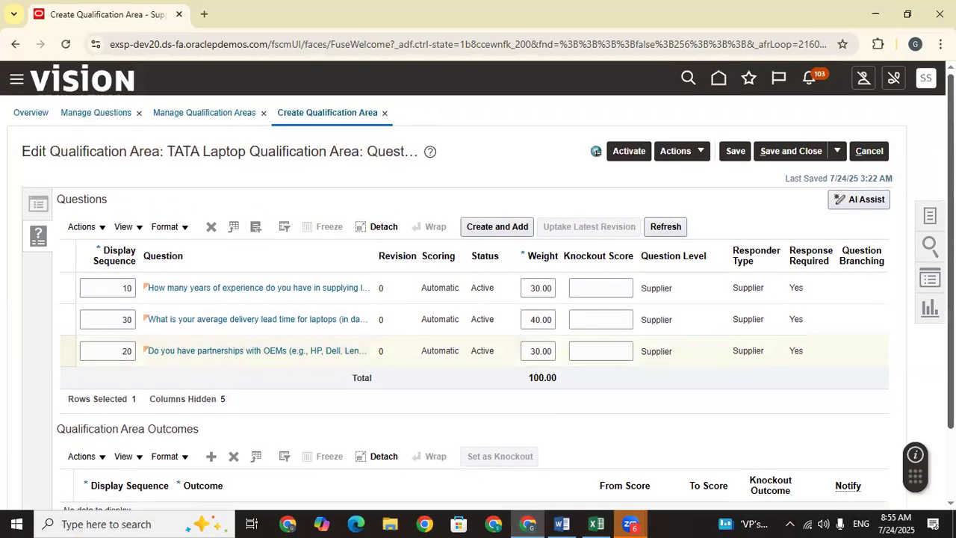
pyautogui.scroll(-1, 563, 245)
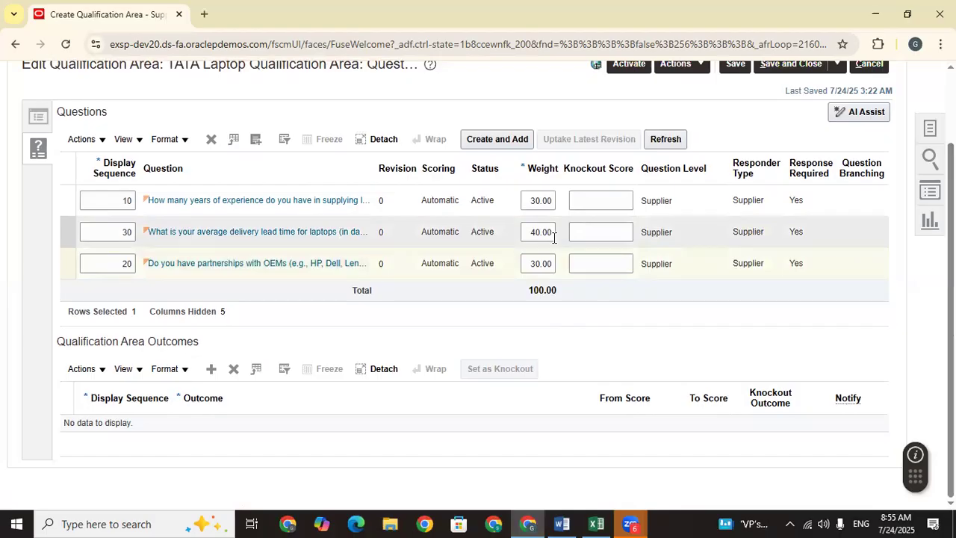
# Step: Add the Excellent outcome with a score range of 80 to 100
pyautogui.click(211, 370)
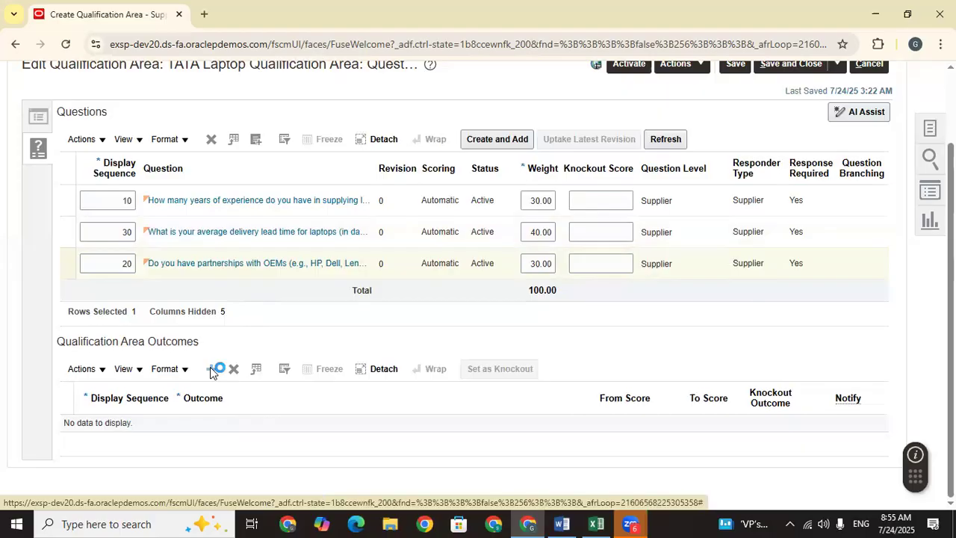
pyautogui.click(215, 428)
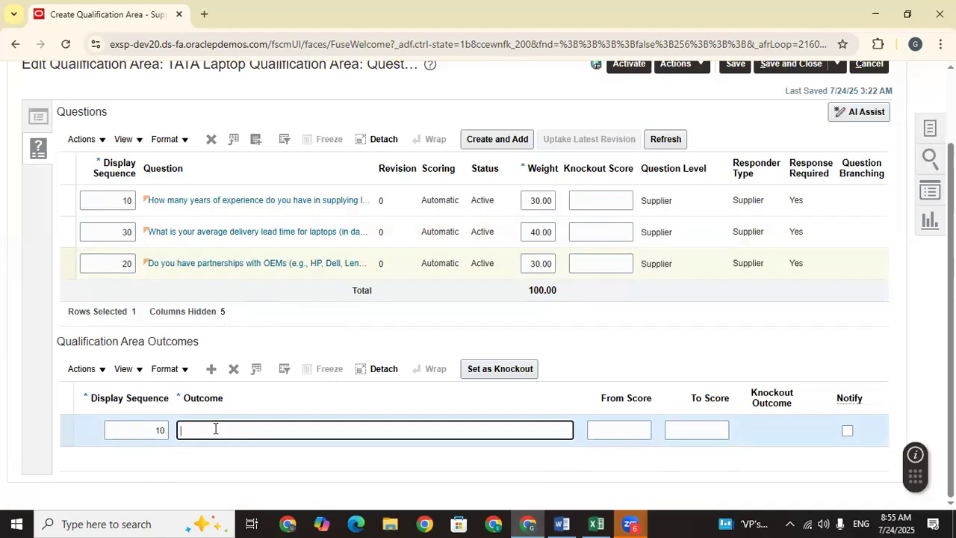
pyautogui.write('Excellent')
pyautogui.click(319, 464)
pyautogui.click(630, 426)
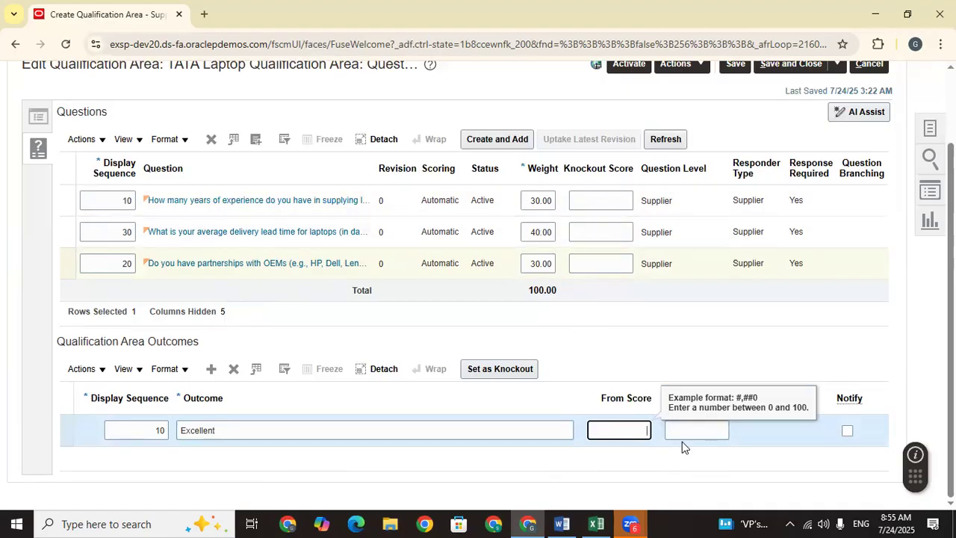
pyautogui.click(701, 432)
pyautogui.click(619, 430)
pyautogui.click(692, 430)
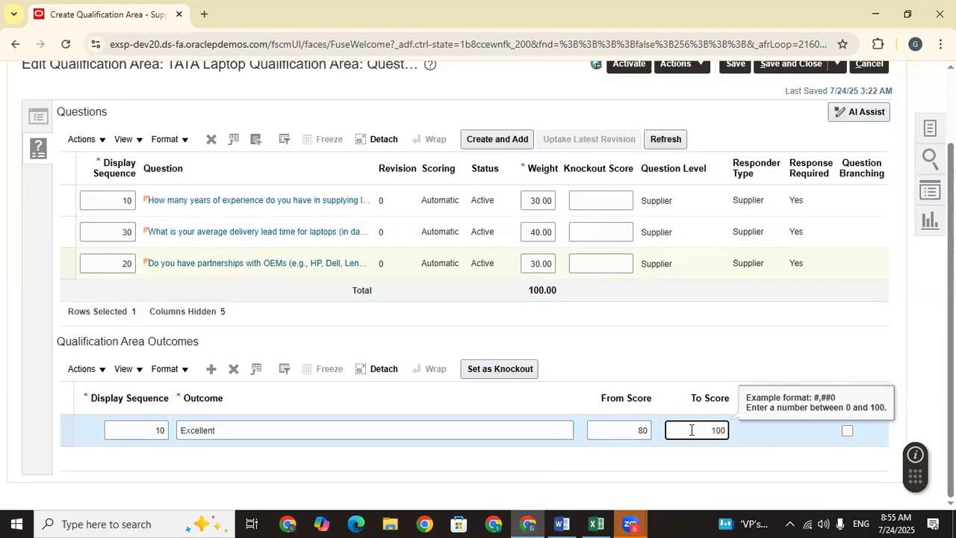
pyautogui.click(689, 357)
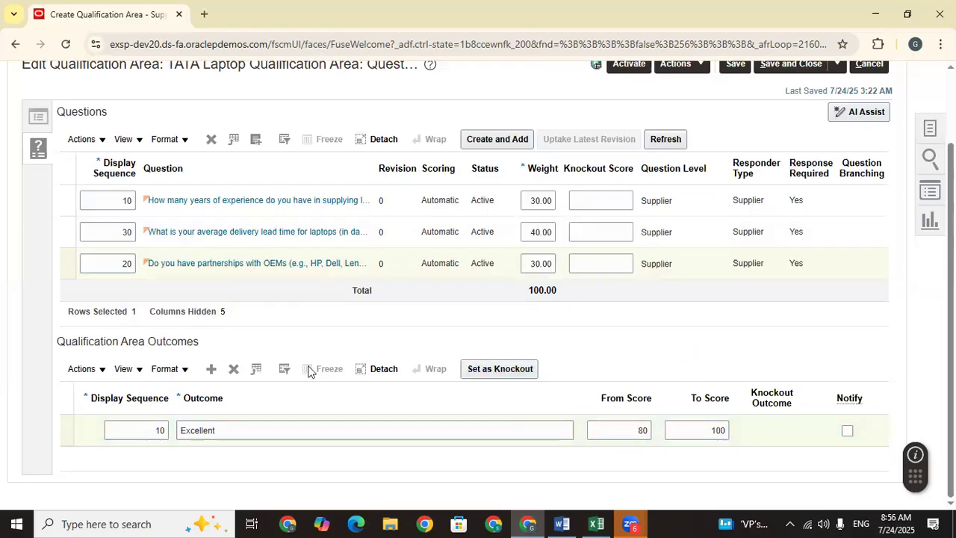
# Step: Add the Good outcome starting at score 60
pyautogui.click(213, 368)
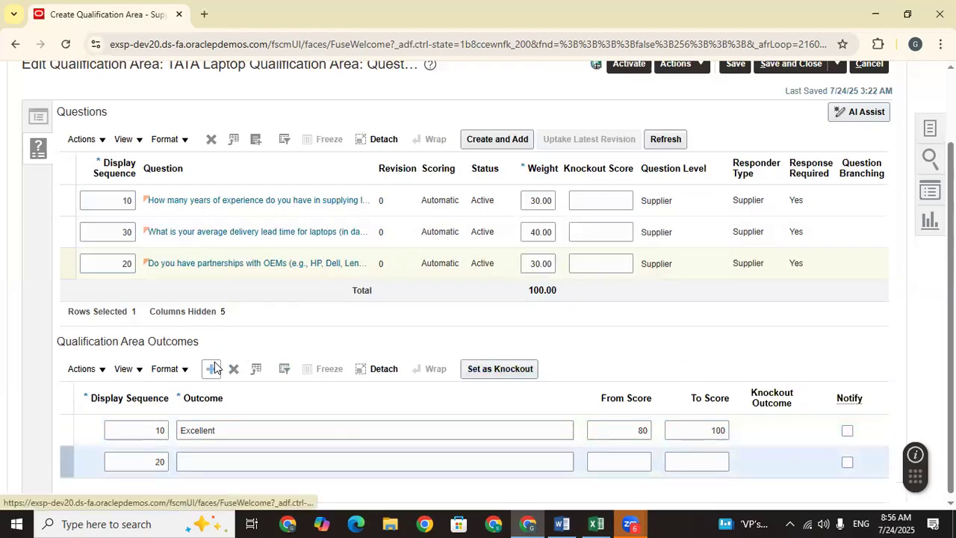
pyautogui.click(209, 459)
pyautogui.write('Good')
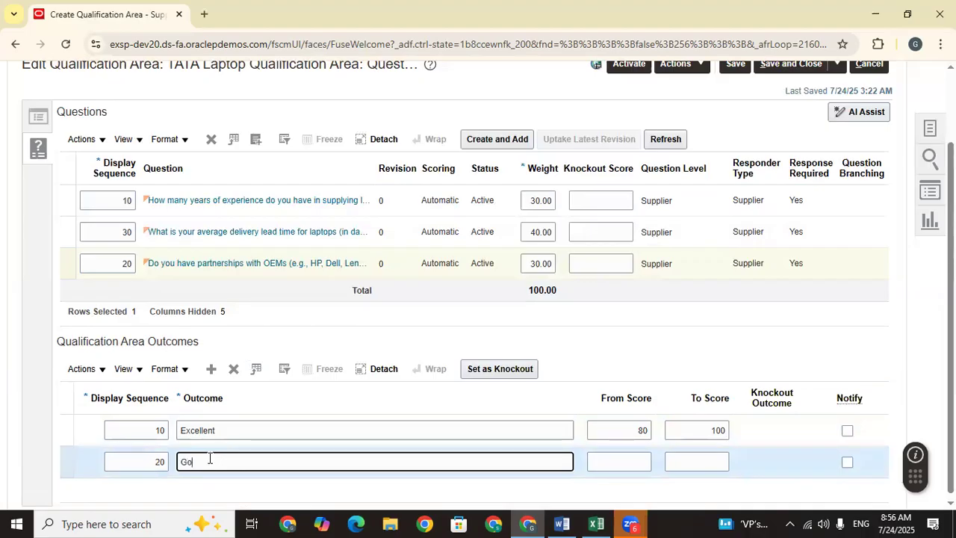
pyautogui.click(628, 461)
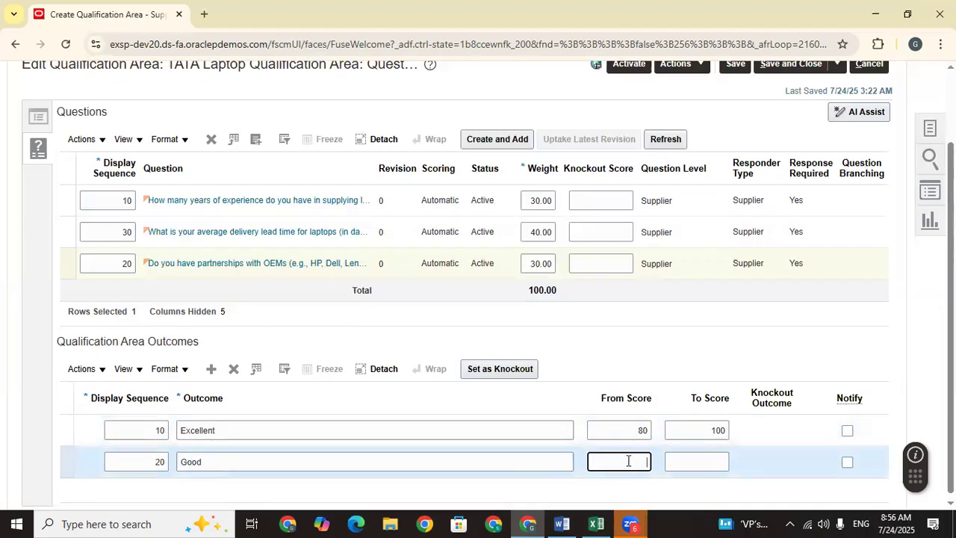
pyautogui.write('60')
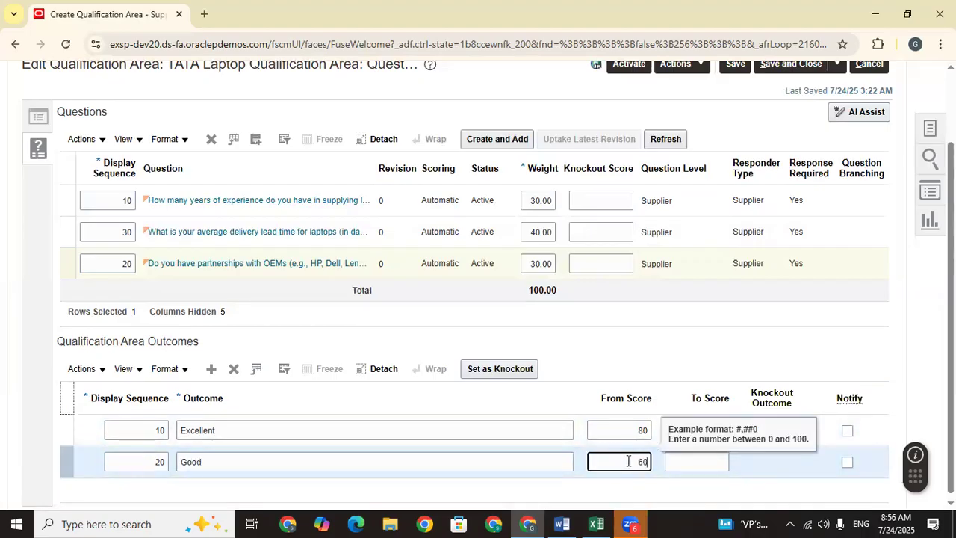
pyautogui.click(696, 462)
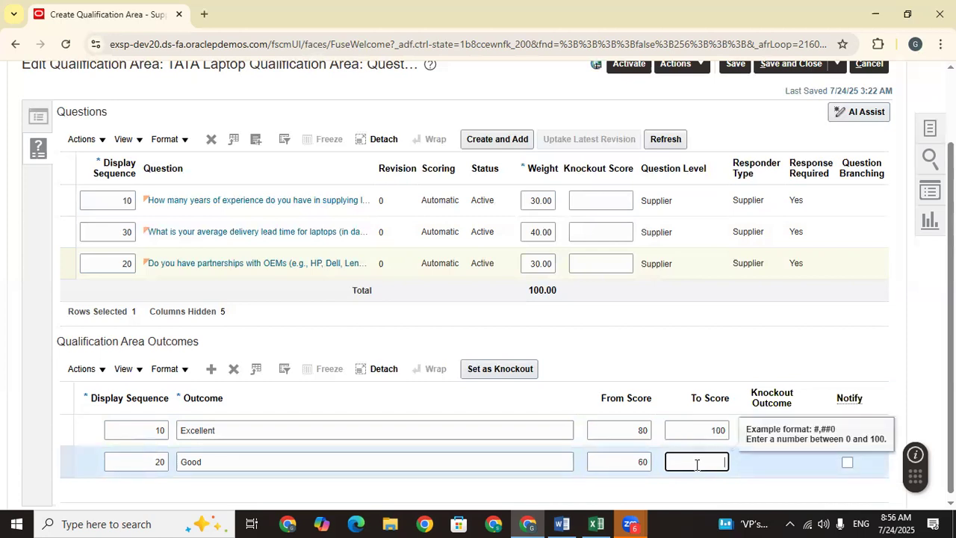
pyautogui.click(710, 315)
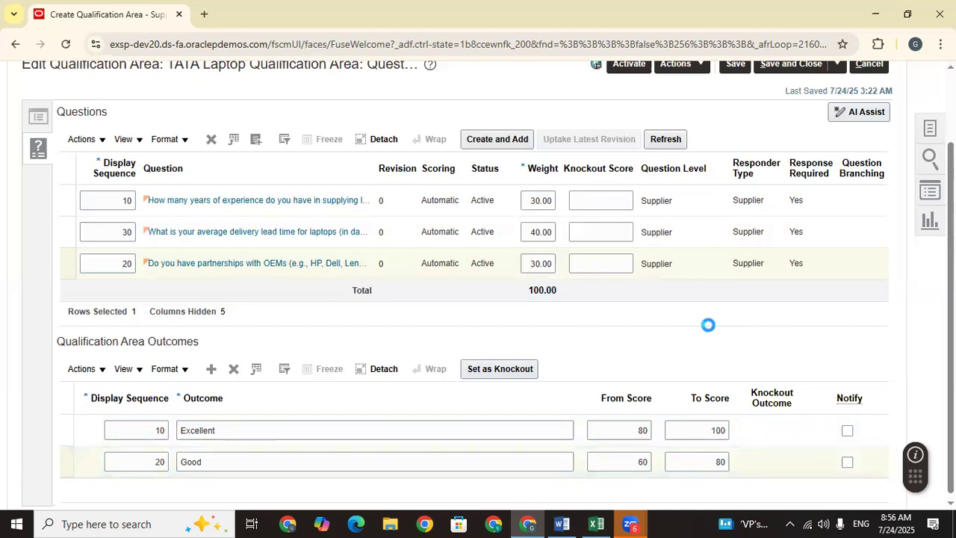
# Step: Add a third outcome named Average, correcting its misspelled name
pyautogui.click(212, 371)
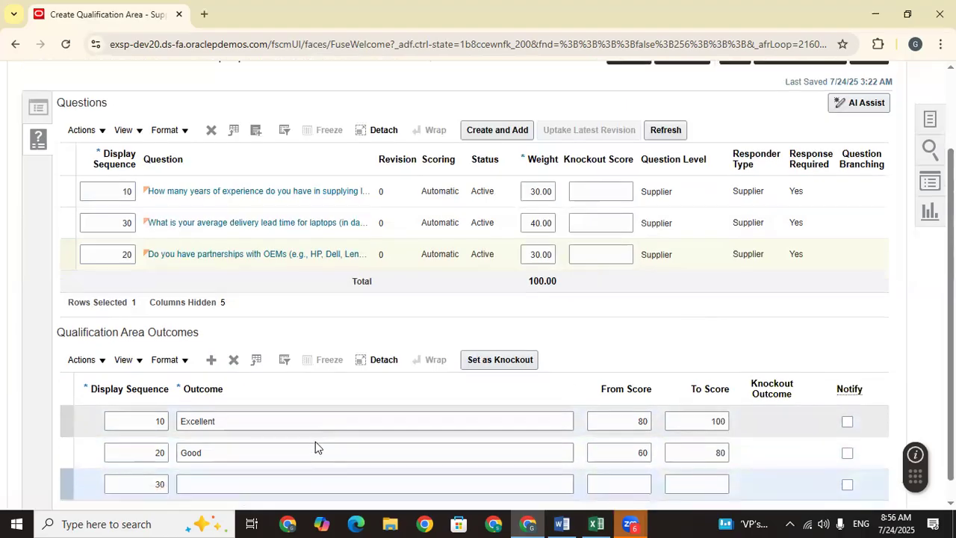
pyautogui.click(217, 457)
pyautogui.write('Ava')
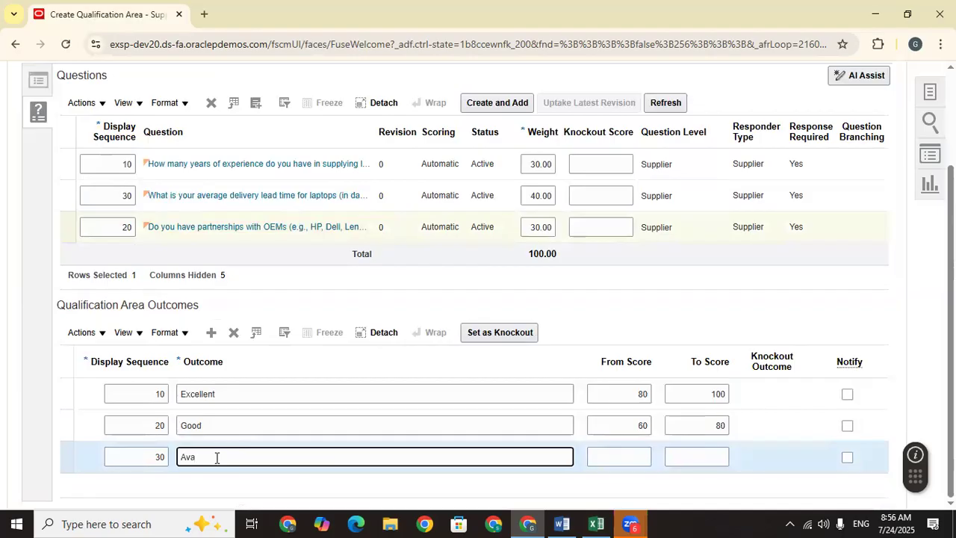
pyautogui.write('rage')
pyautogui.moveTo(190, 458); pyautogui.dragTo(195, 457)
pyautogui.write('e')
pyautogui.rightClick(197, 457)
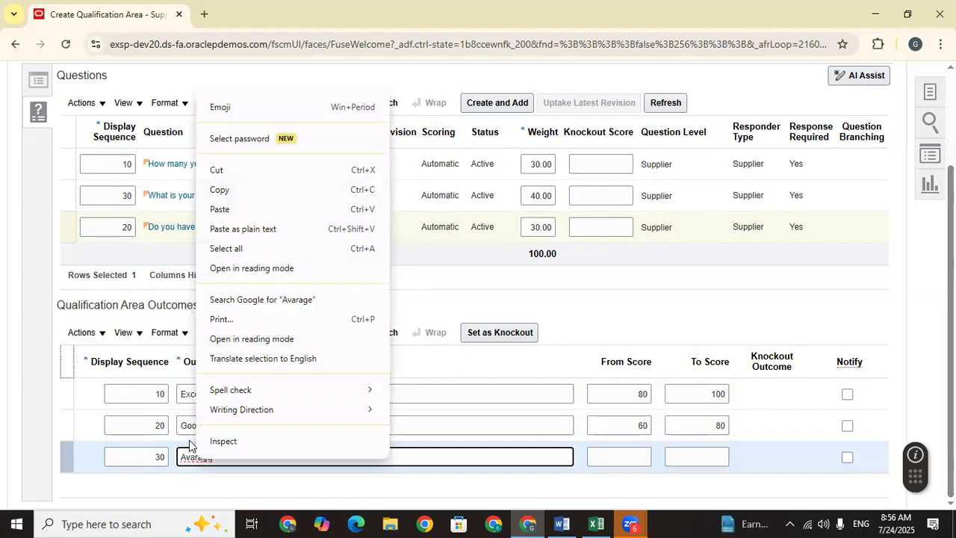
pyautogui.click(180, 485)
pyautogui.click(195, 458)
pyautogui.press('BackSpace')
pyautogui.write('e')
pyautogui.click(213, 480)
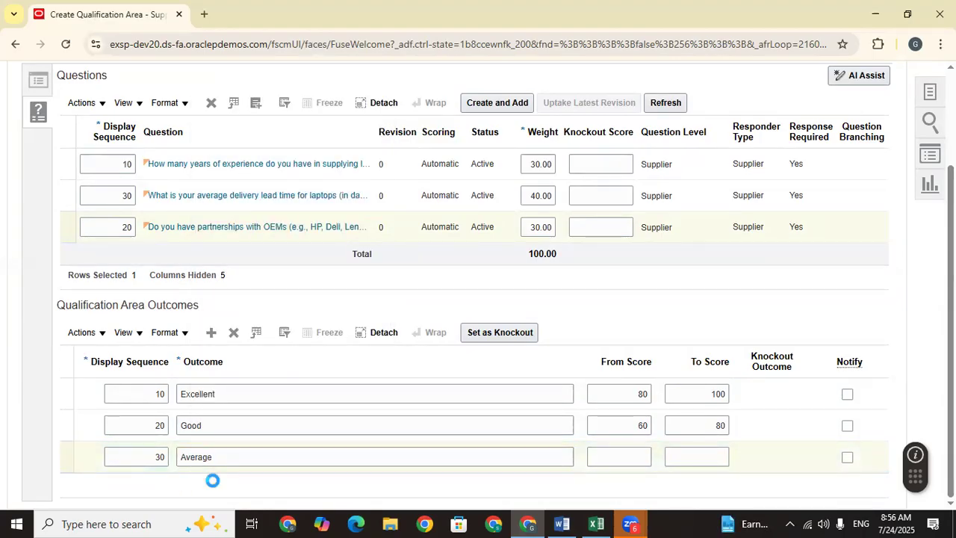
# Step: Set Average's range to 30–59 and change Good's upper score to 79
pyautogui.click(638, 453)
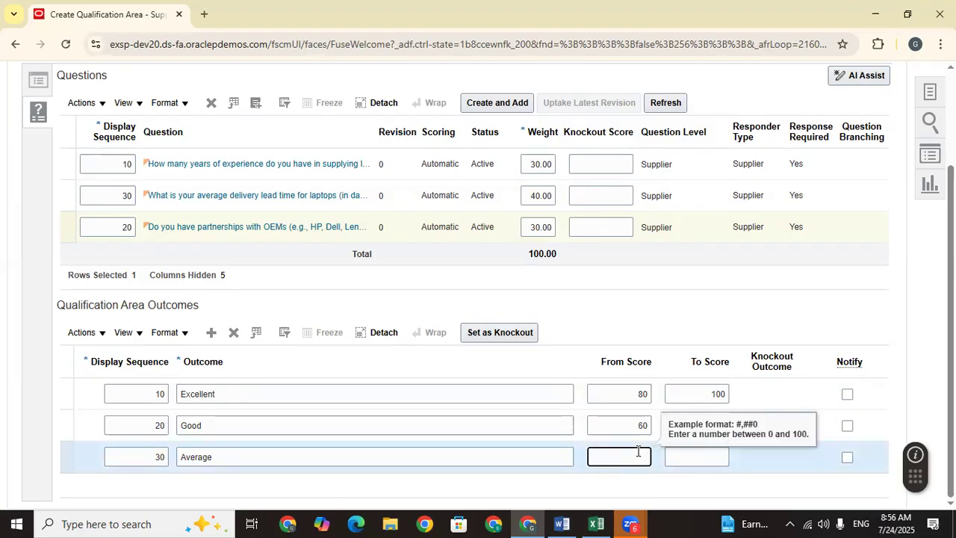
pyautogui.write('0')
pyautogui.click(706, 459)
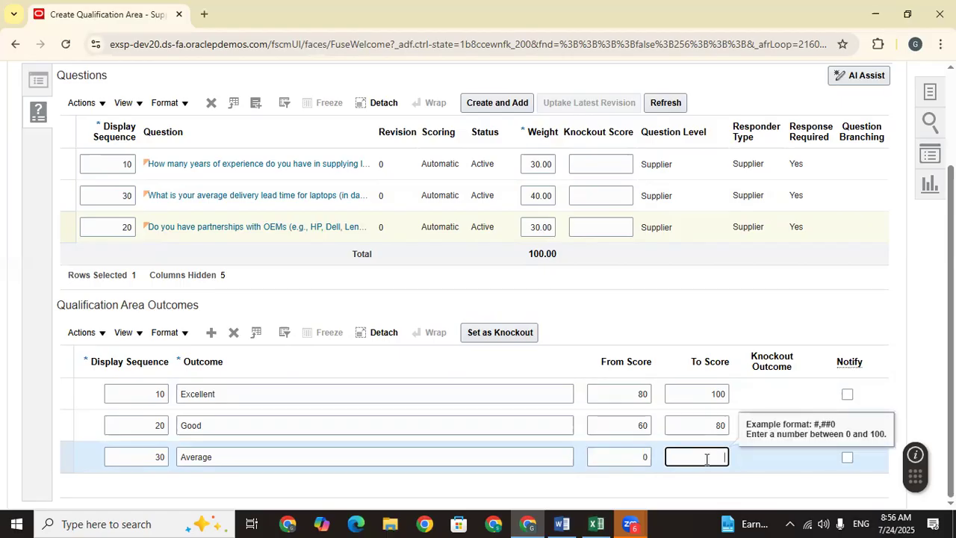
pyautogui.click(694, 485)
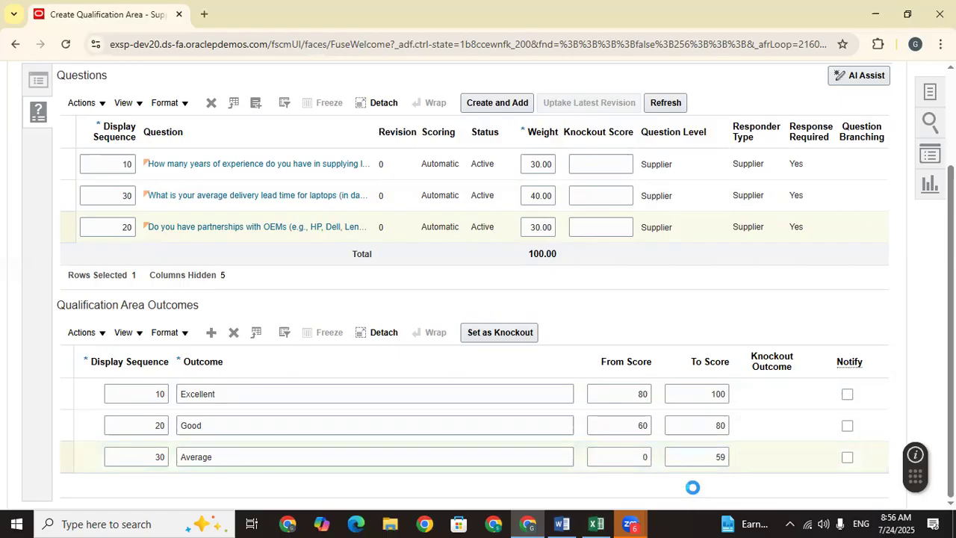
pyautogui.click(725, 427)
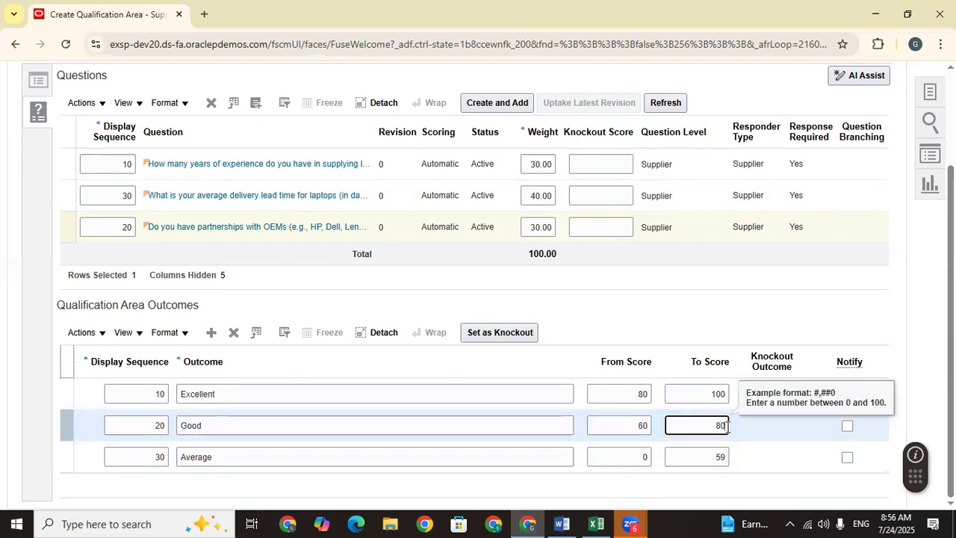
pyautogui.write('79')
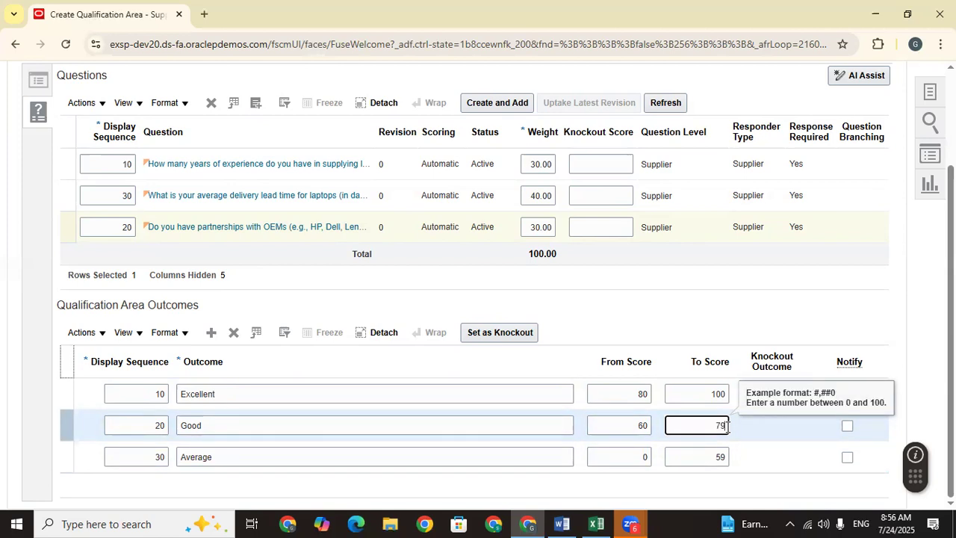
pyautogui.click(513, 484)
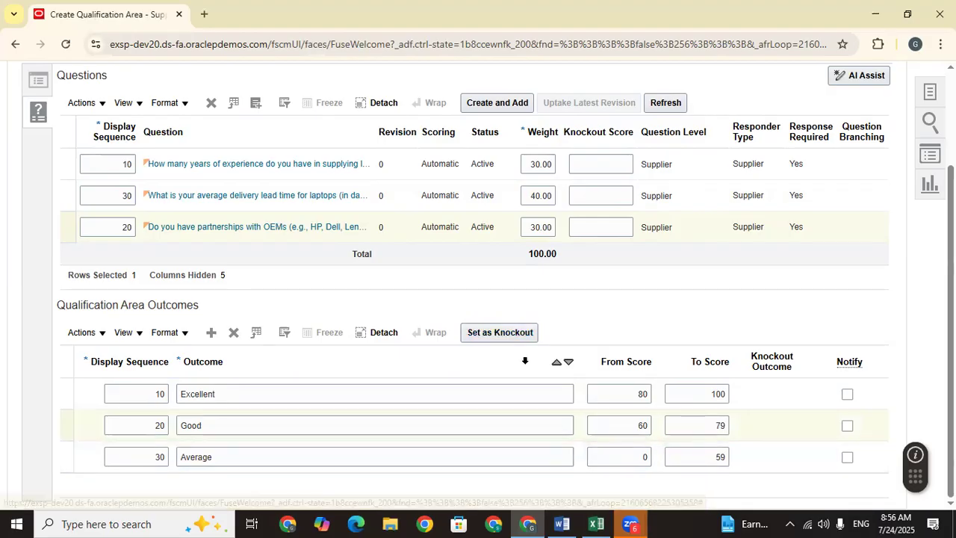
pyautogui.click(644, 460)
pyautogui.write('0')
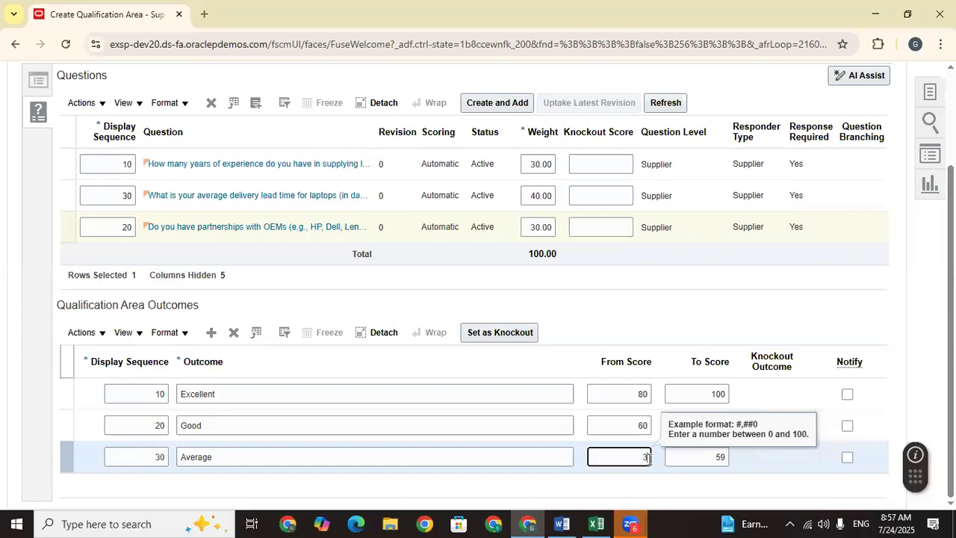
pyautogui.click(622, 477)
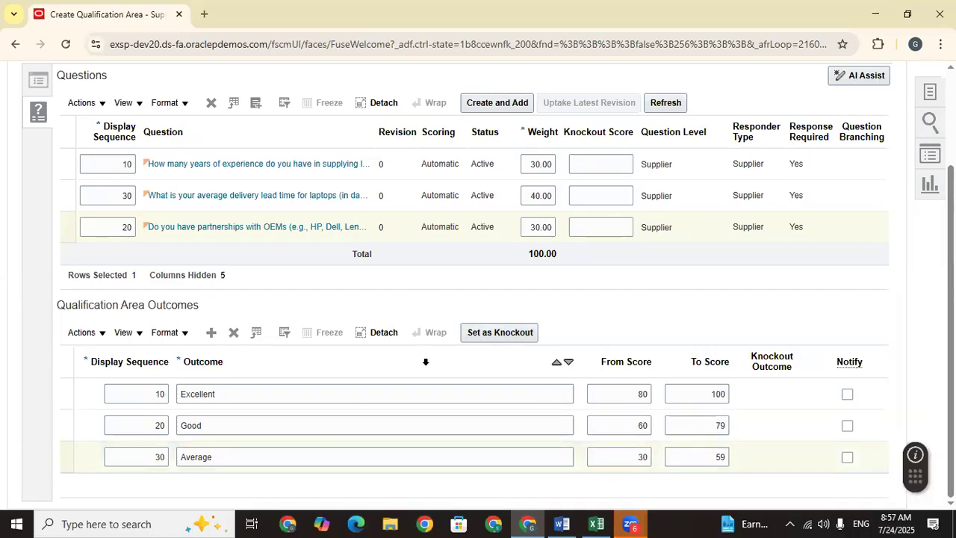
# Step: Mark Average as the knockout outcome
pyautogui.click(518, 335)
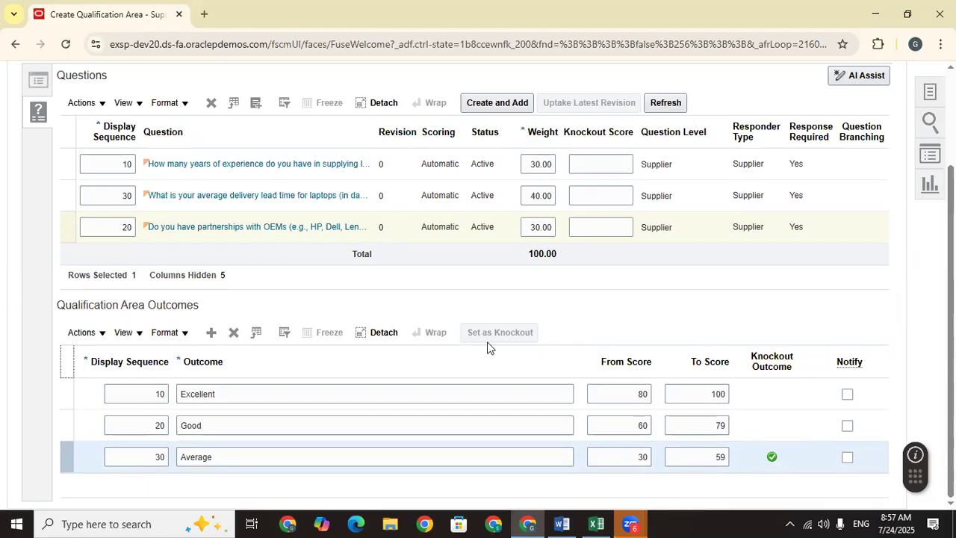
pyautogui.click(812, 459)
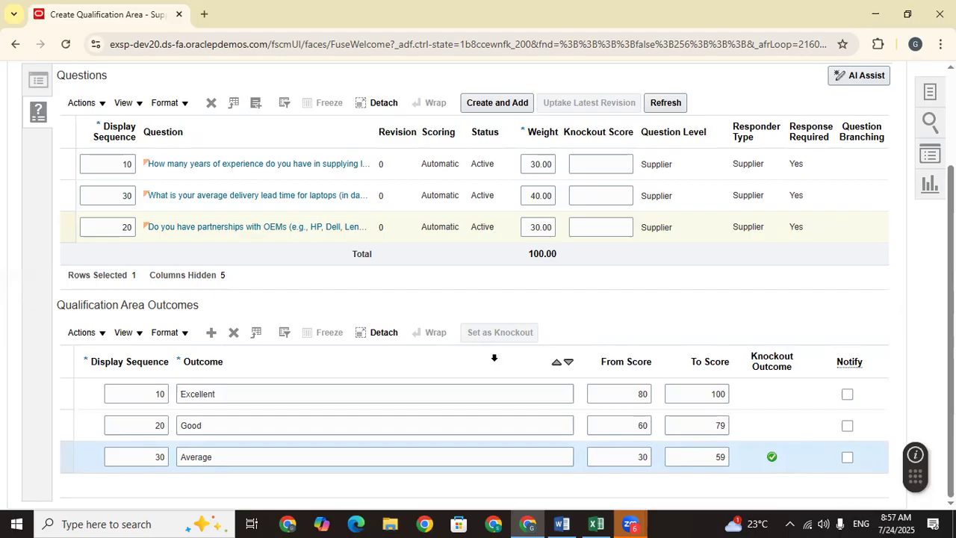
pyautogui.scroll(3, 600, 369)
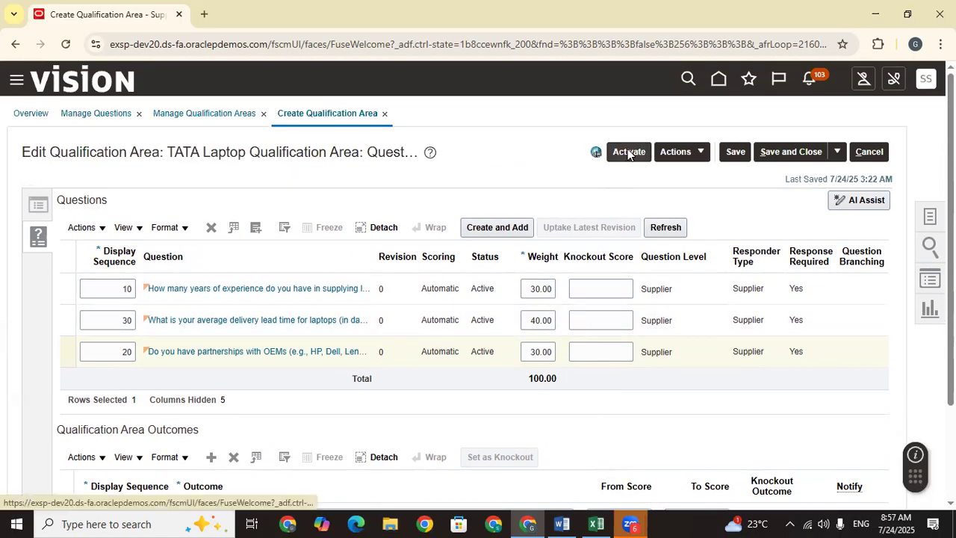
# Step: Save the area, attempt activation, and dismiss the knockout and score-range errors
pyautogui.click(736, 152)
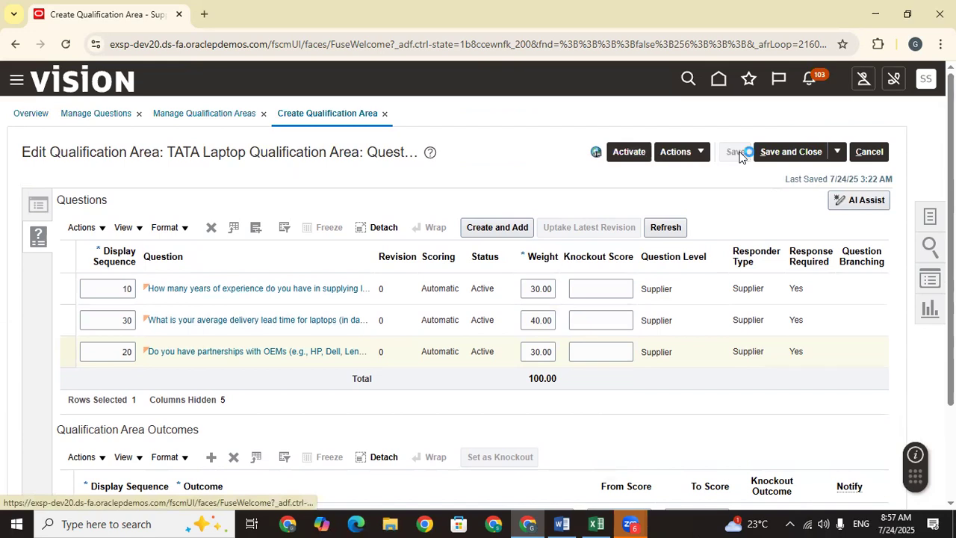
pyautogui.scroll(-2, 721, 217)
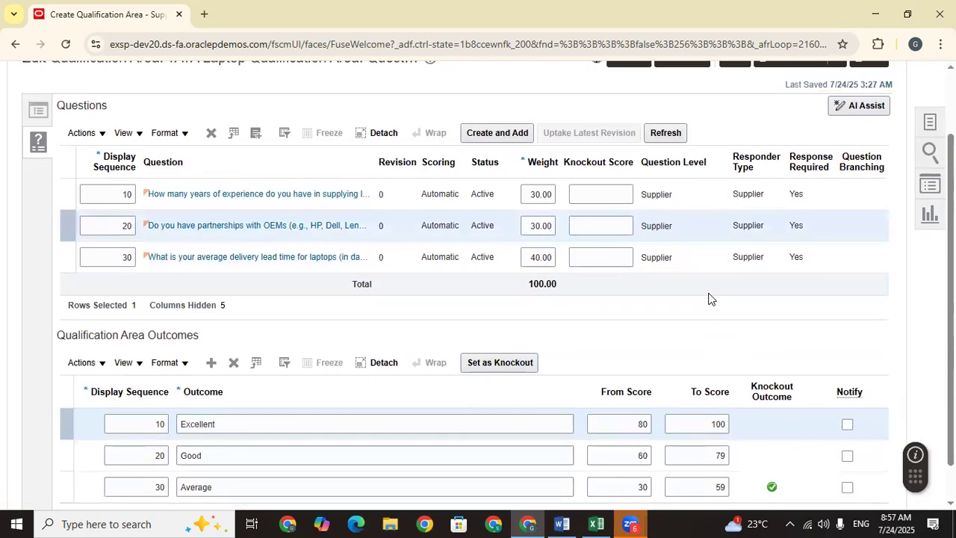
pyautogui.scroll(2, 710, 299)
pyautogui.click(676, 152)
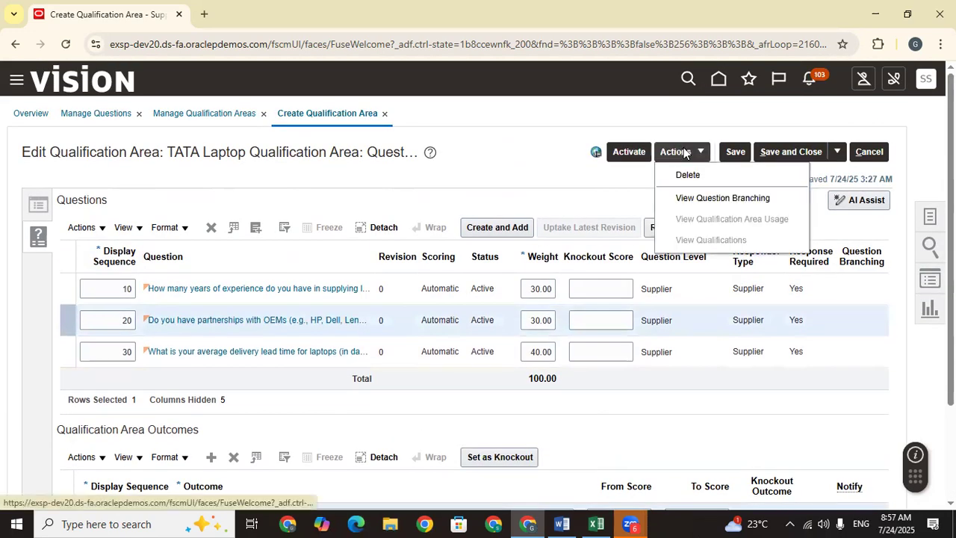
pyautogui.click(627, 153)
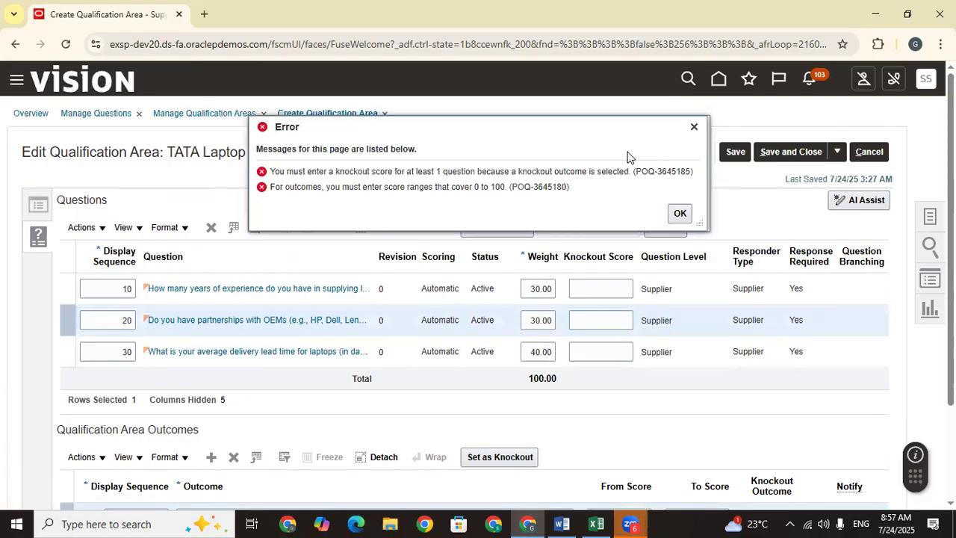
pyautogui.click(684, 216)
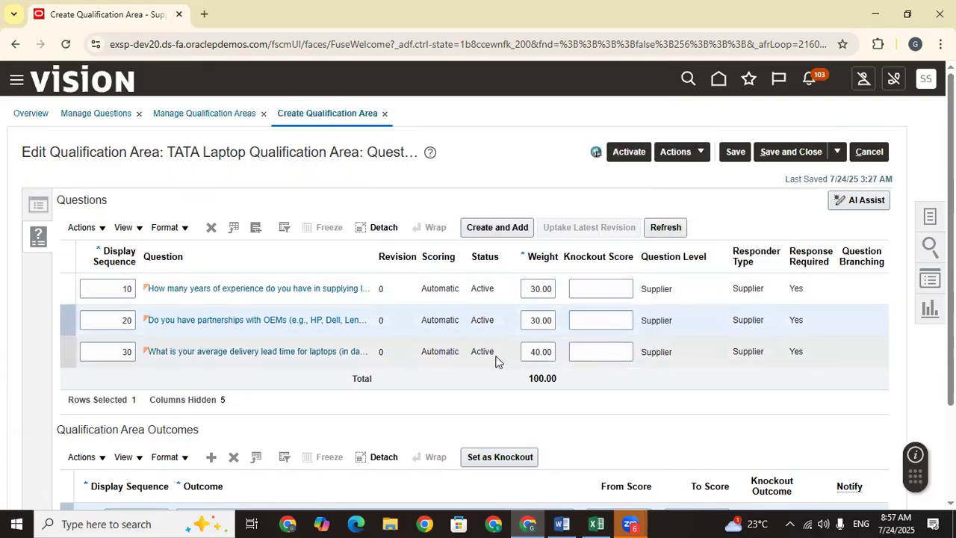
pyautogui.scroll(-3, 497, 360)
# Step: Delete the knockout Average outcome and re-add Average spanning scores 0 to 59
pyautogui.click(802, 458)
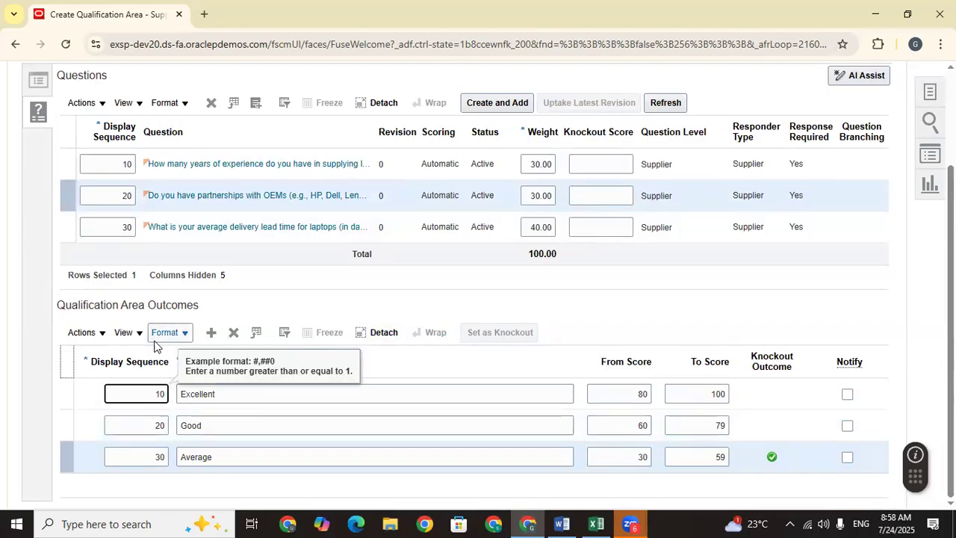
pyautogui.click(234, 332)
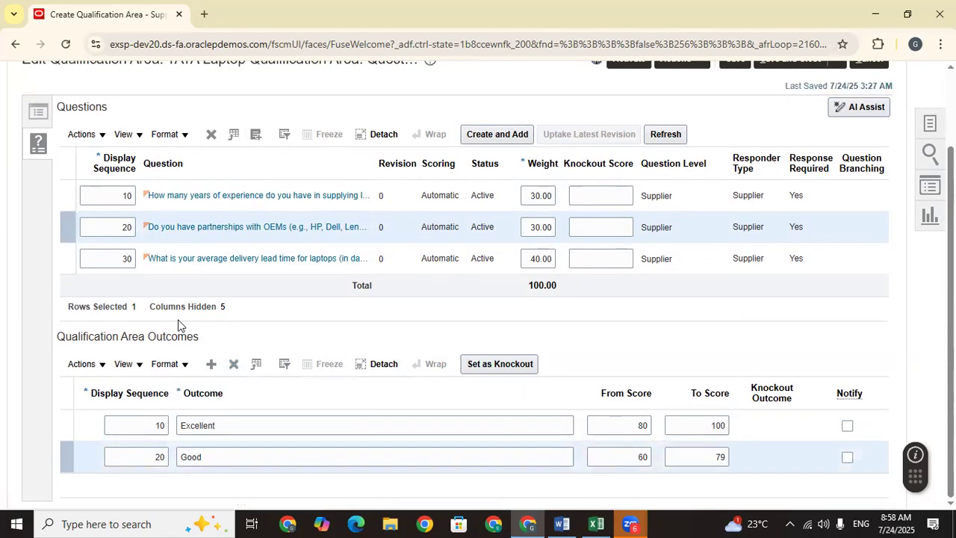
pyautogui.click(211, 364)
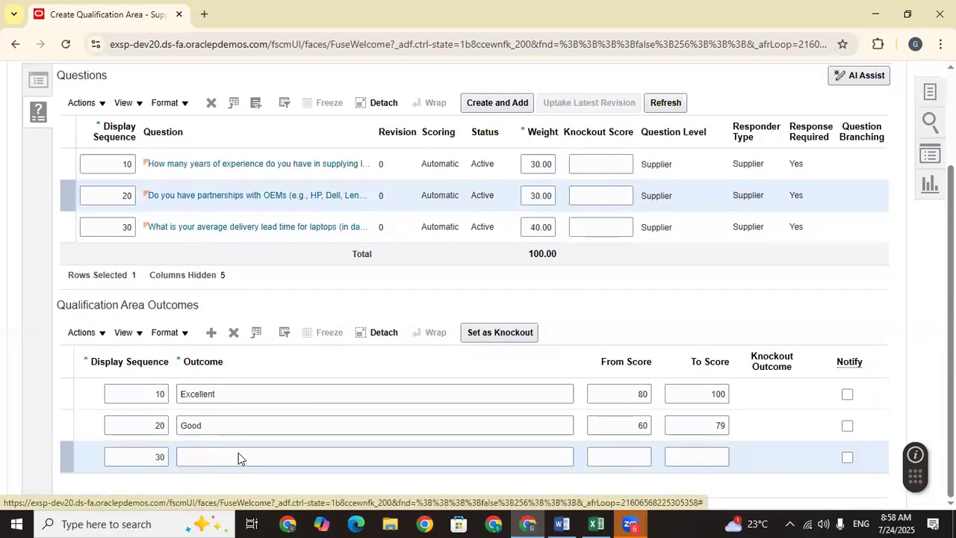
pyautogui.click(236, 457)
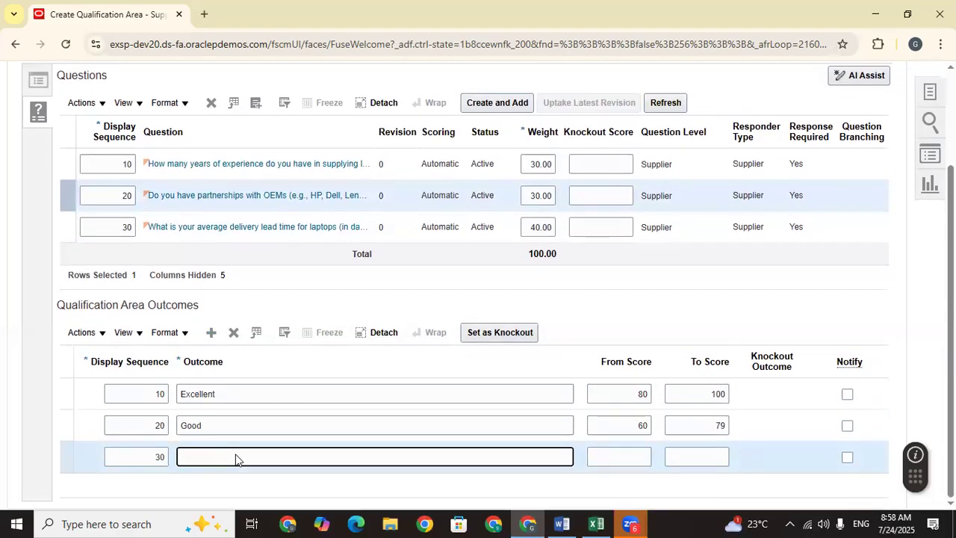
pyautogui.write('Average')
pyautogui.click(642, 457)
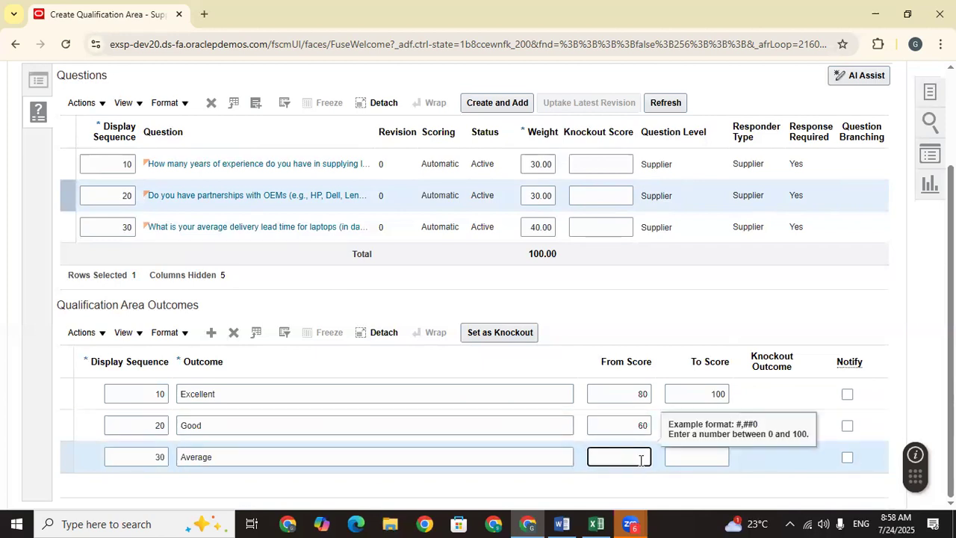
pyautogui.write('40')
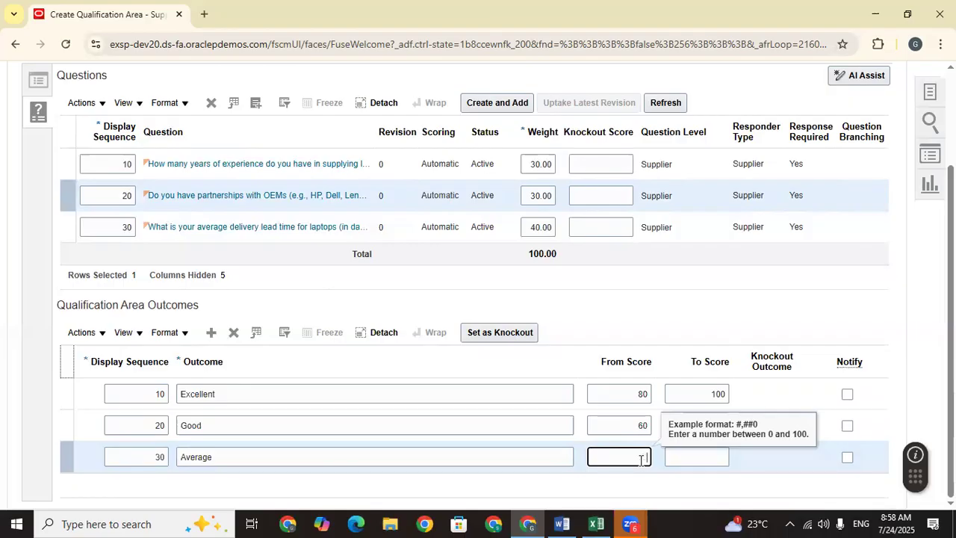
pyautogui.click(710, 456)
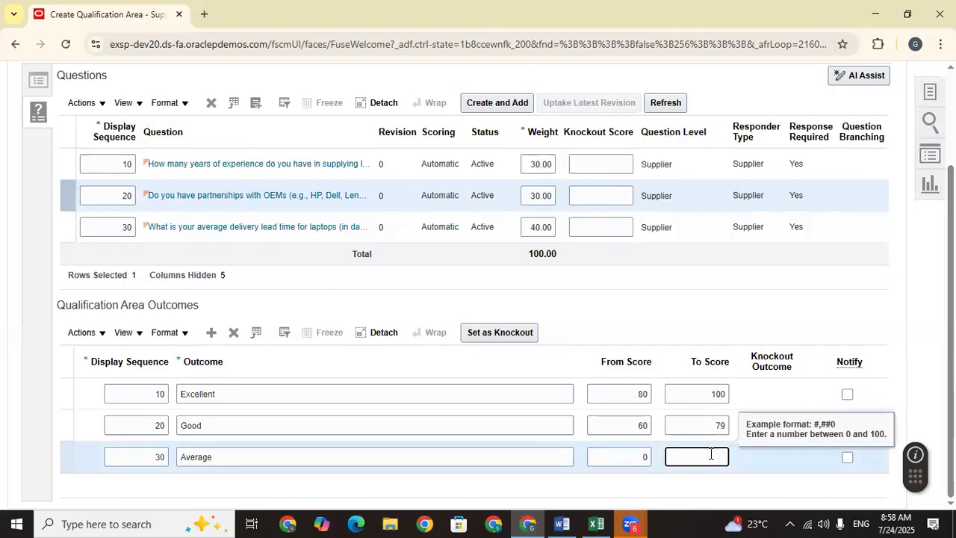
pyautogui.write('59')
pyautogui.click(682, 488)
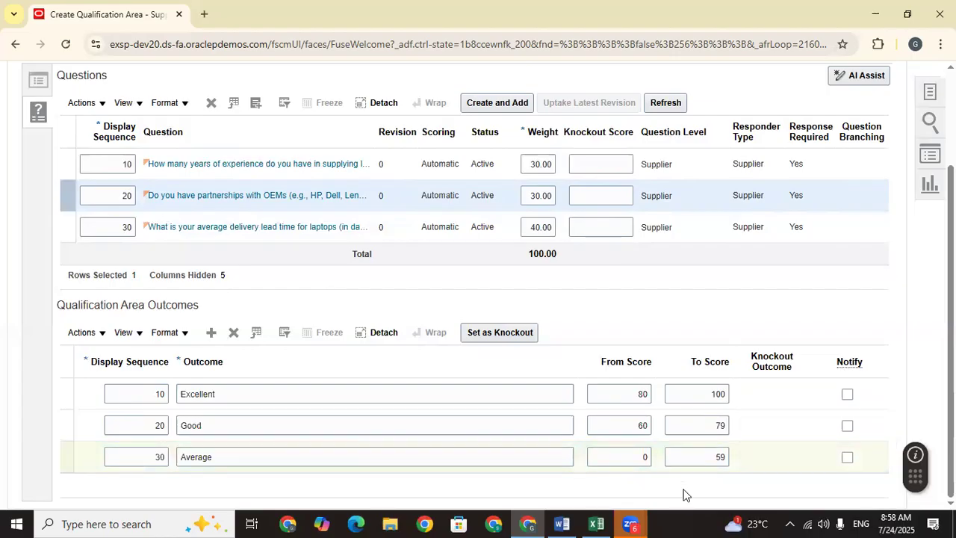
pyautogui.scroll(2, 811, 292)
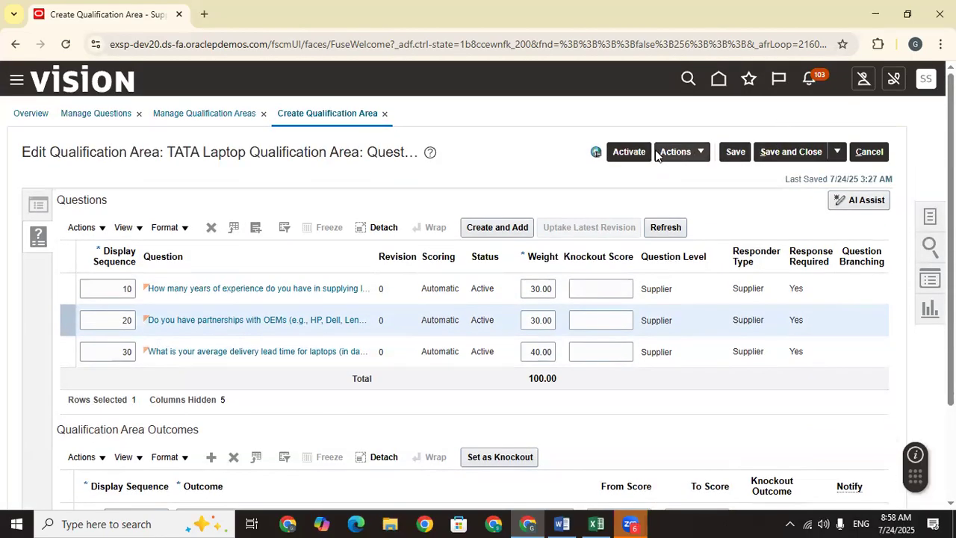
# Step: Activate the TATA Laptop Qualification Area, check its Overview, then save and close it
pyautogui.click(631, 153)
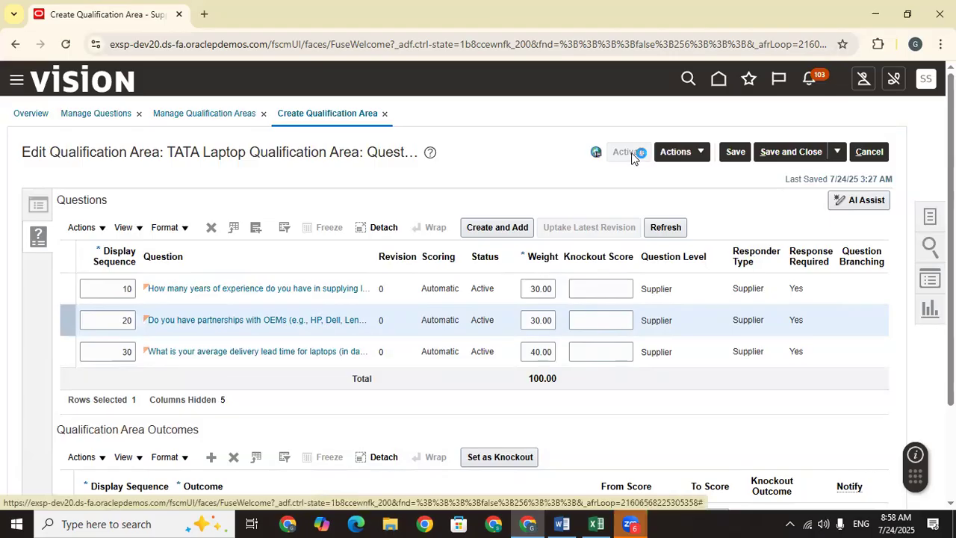
pyautogui.scroll(-2, 507, 181)
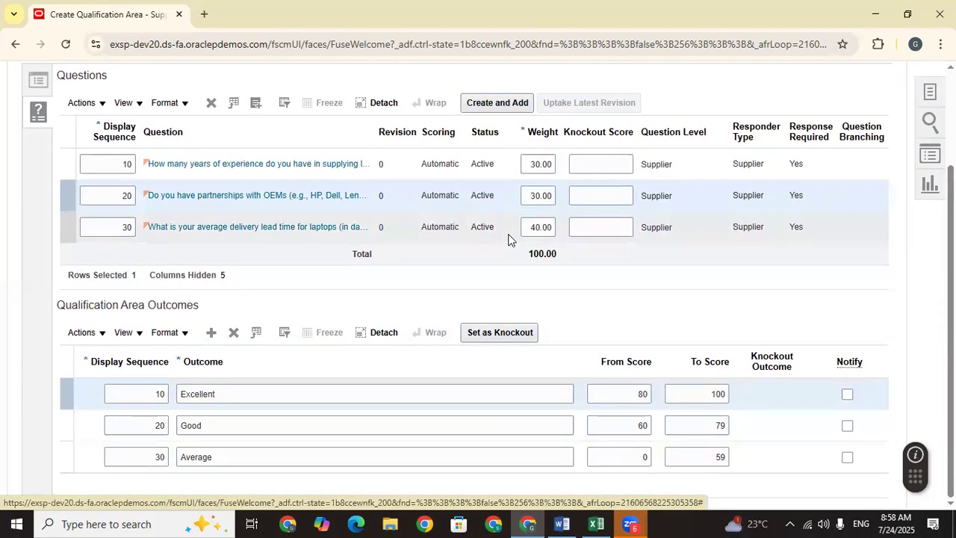
pyautogui.scroll(2, 177, 186)
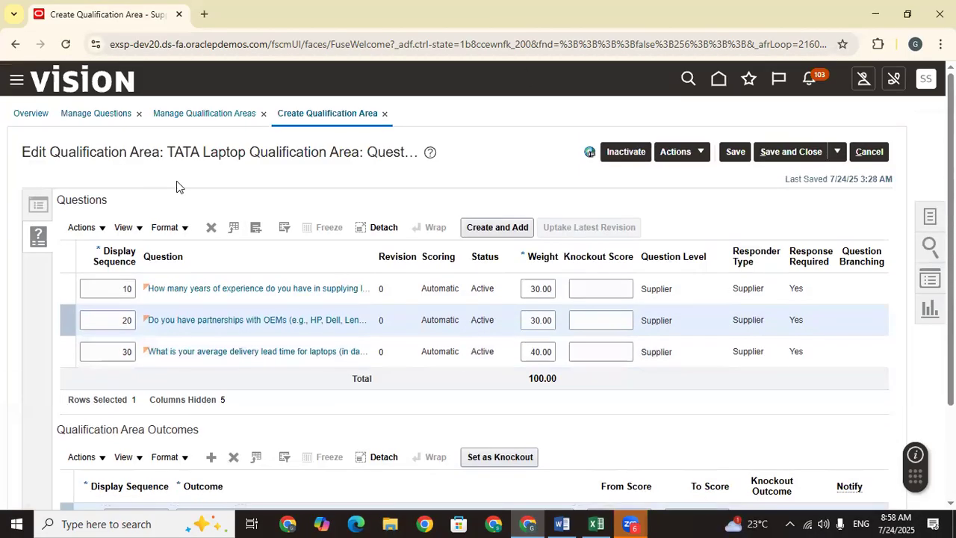
pyautogui.click(39, 208)
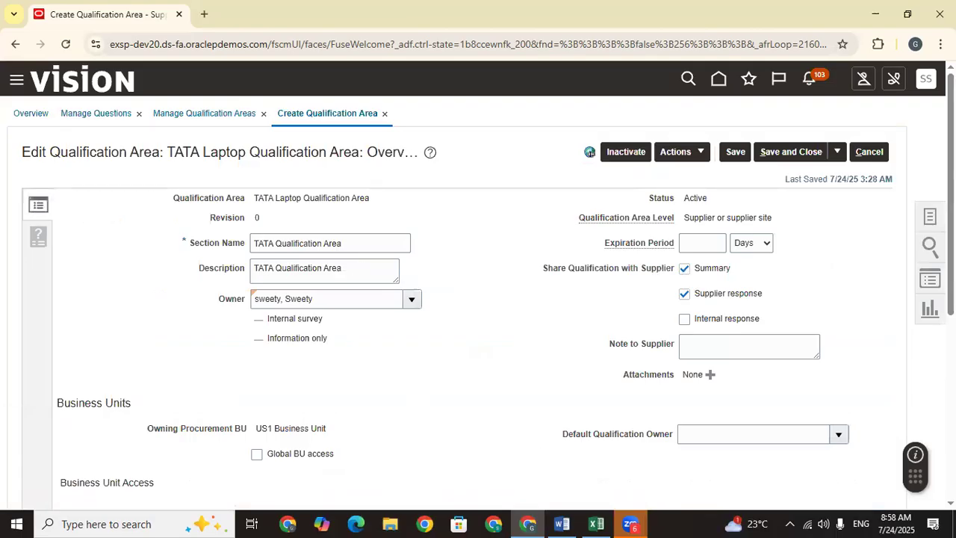
pyautogui.scroll(-3, 951, 299)
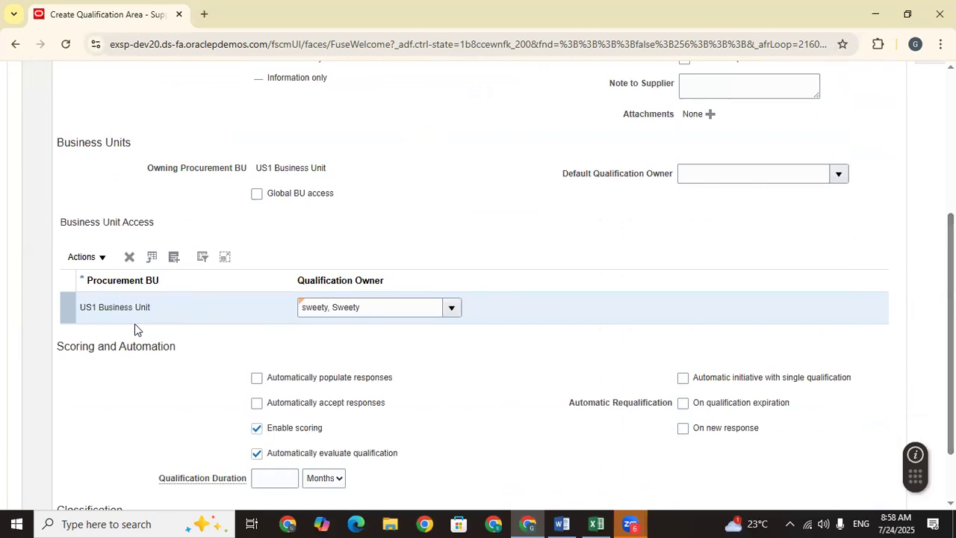
pyautogui.scroll(-1, 513, 373)
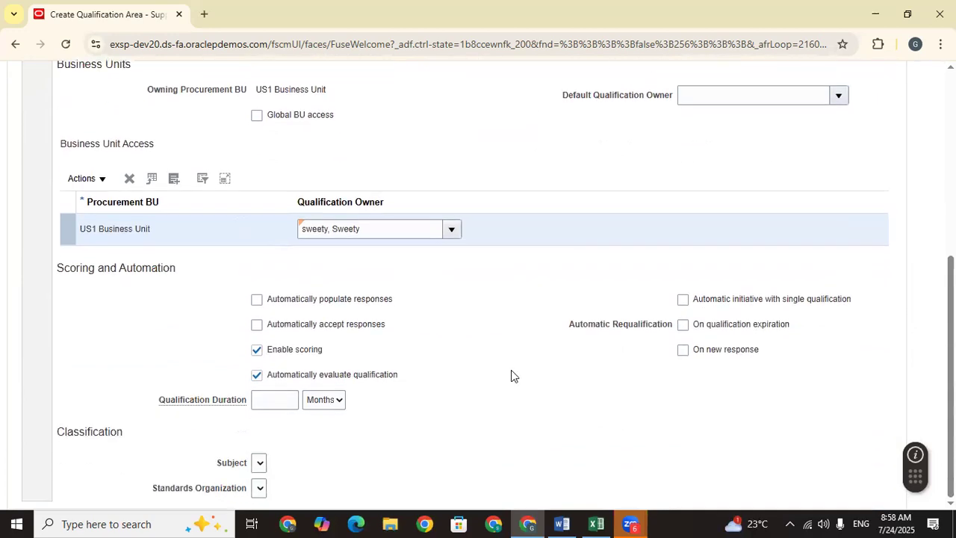
pyautogui.scroll(4, 588, 370)
pyautogui.click(791, 152)
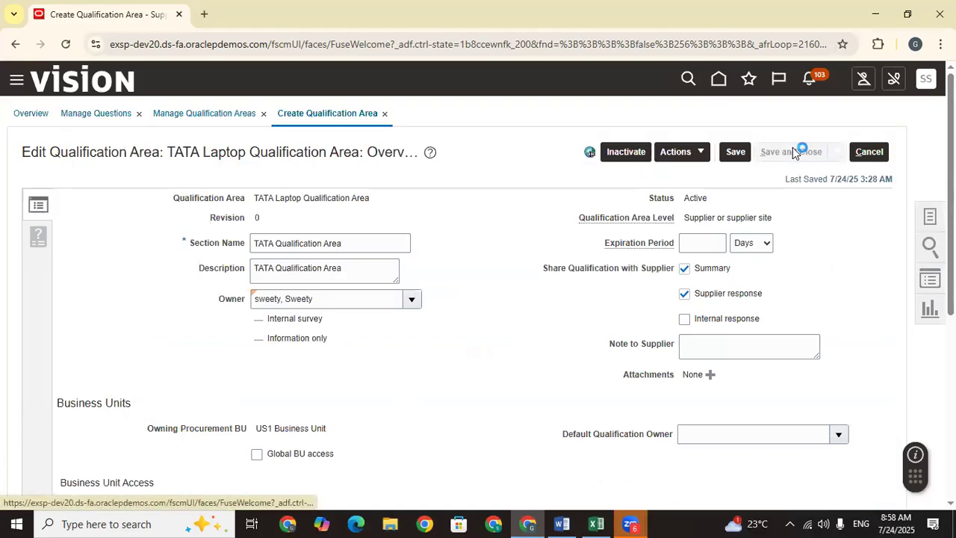
pyautogui.click(510, 199)
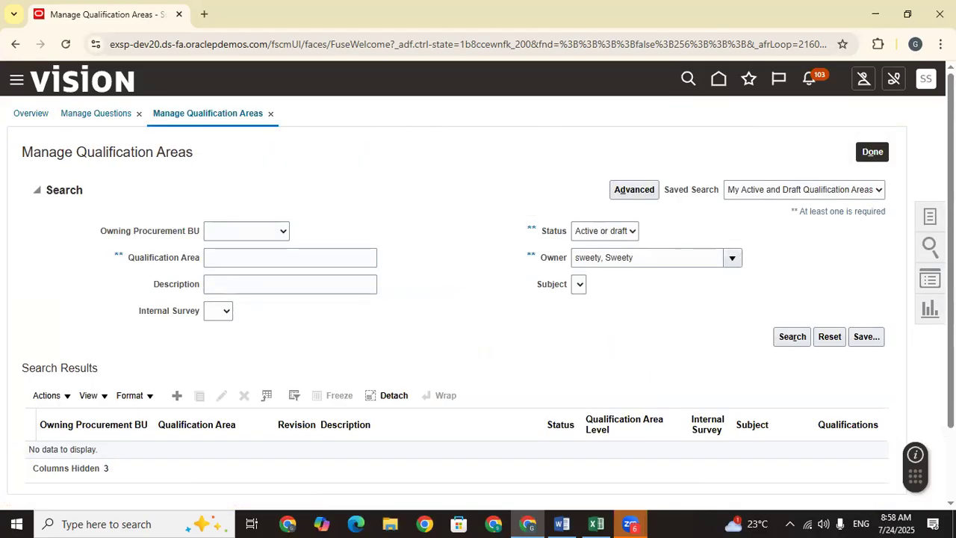
# Step: Select and copy the Manage Qualification Models task name from the Tasks panel
pyautogui.click(929, 218)
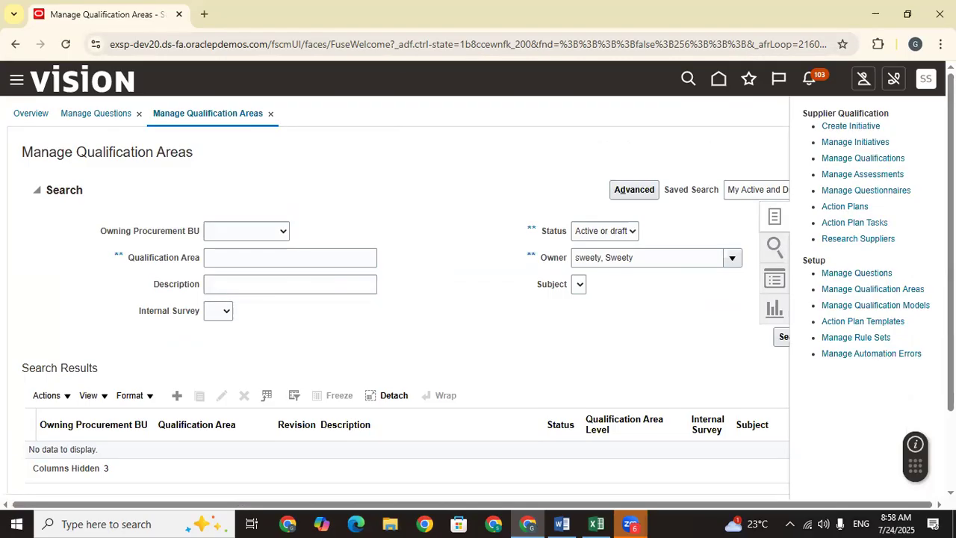
pyautogui.moveTo(923, 357); pyautogui.dragTo(826, 306)
pyautogui.click(599, 355)
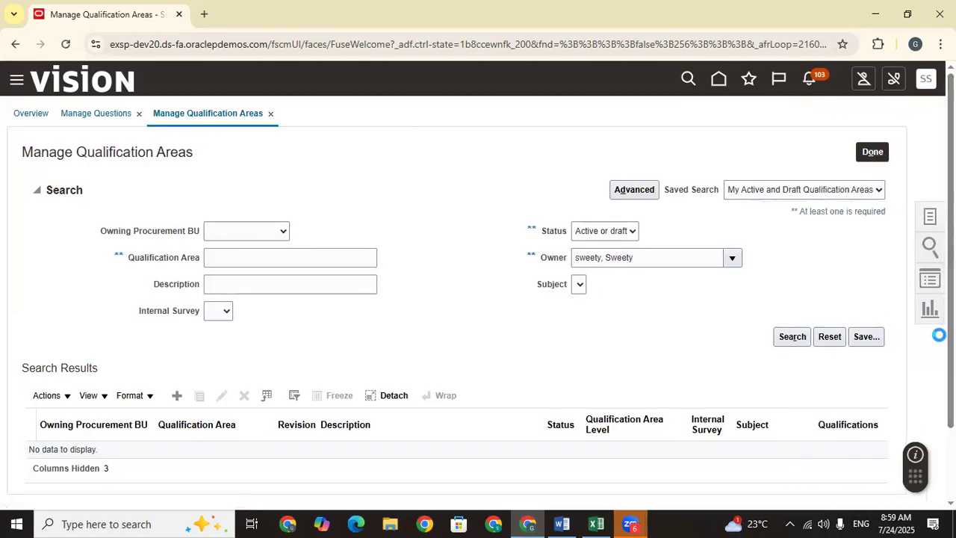
pyautogui.click(931, 216)
pyautogui.moveTo(923, 357); pyautogui.dragTo(820, 306)
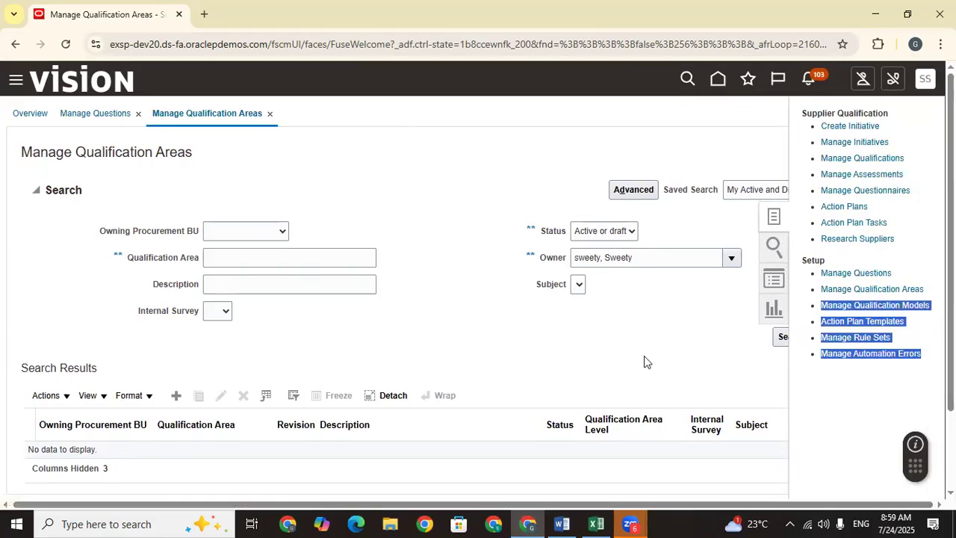
pyautogui.click(659, 388)
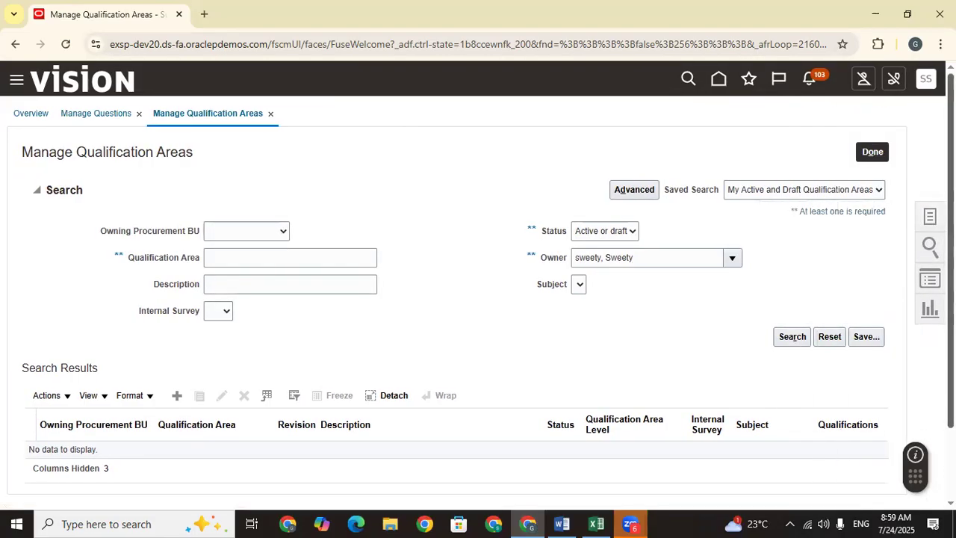
pyautogui.click(930, 225)
pyautogui.moveTo(820, 306); pyautogui.dragTo(929, 301)
pyautogui.hotkey('ctrl', 'c')
pyautogui.click(596, 524)
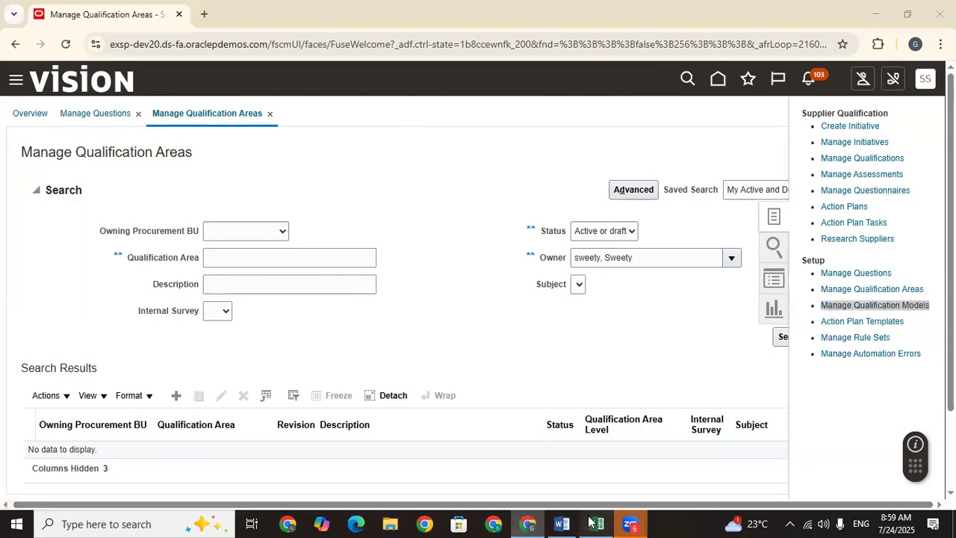
# Step: Paste Manage Qualification Models into C815 of Train Doc and remove its hyperlink
pyautogui.click(202, 401)
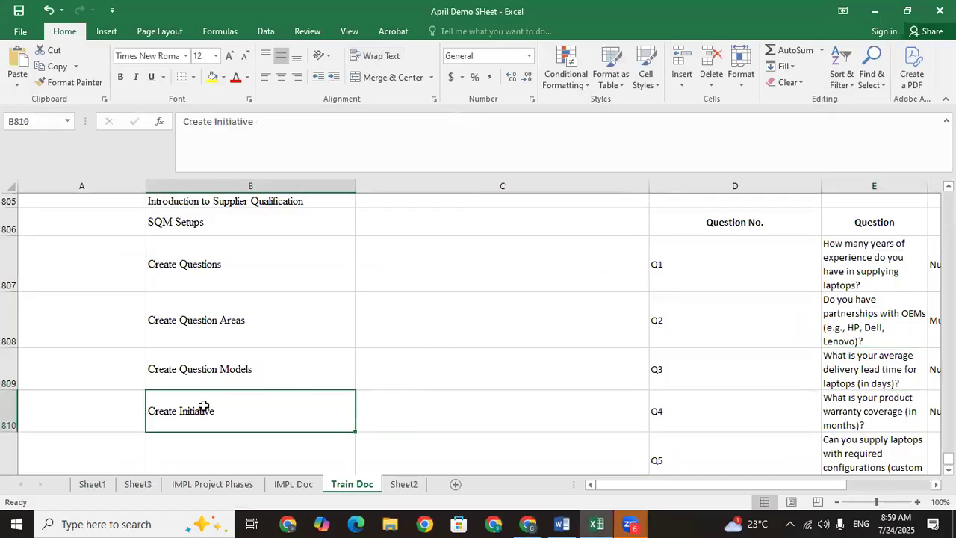
pyautogui.press('Down')
pyautogui.press('Down')
pyautogui.press('Down')
pyautogui.press('Down')
pyautogui.press('Down')
pyautogui.press('Down')
pyautogui.press('Down')
pyautogui.press('Down')
pyautogui.press('Up')
pyautogui.press('Up')
pyautogui.press('Up')
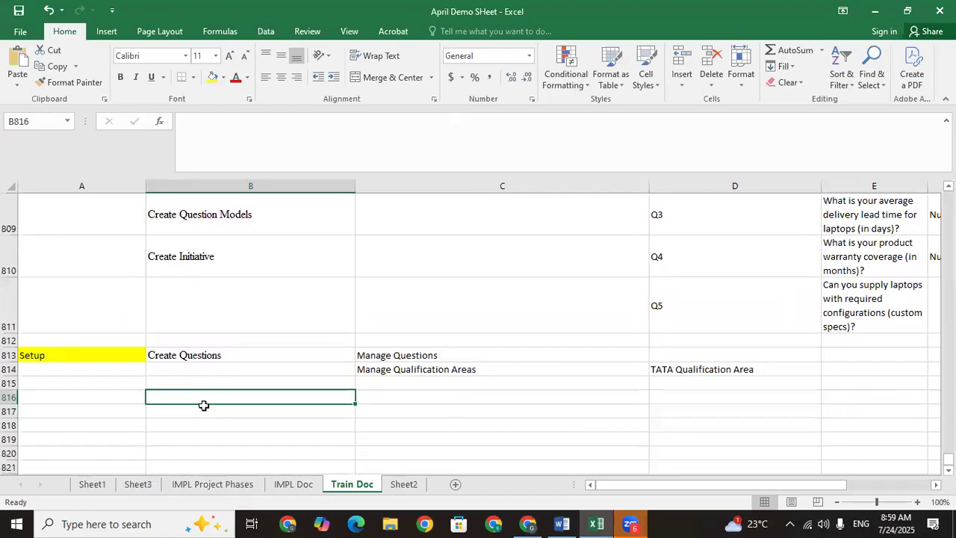
pyautogui.press('Right')
pyautogui.hotkey('ctrl', 'v')
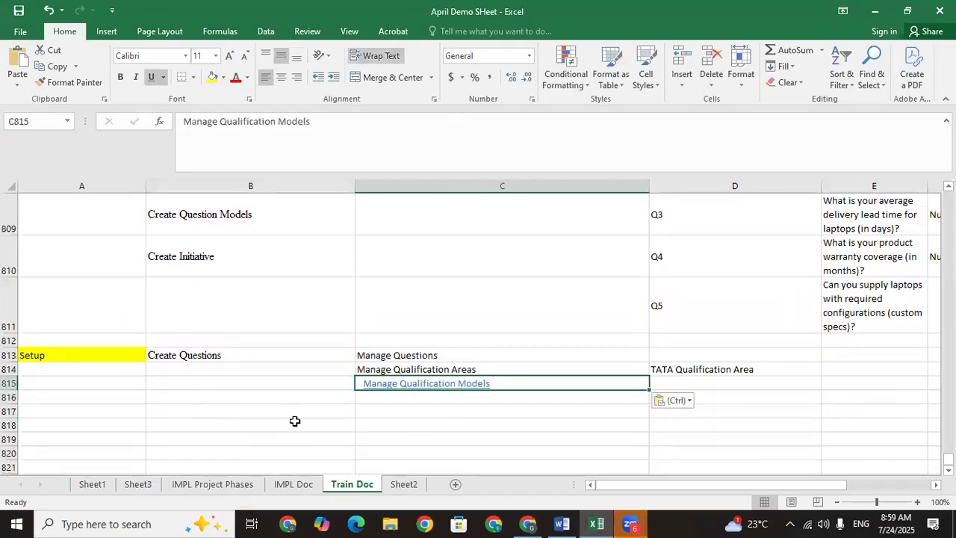
pyautogui.rightClick(403, 382)
pyautogui.click(442, 371)
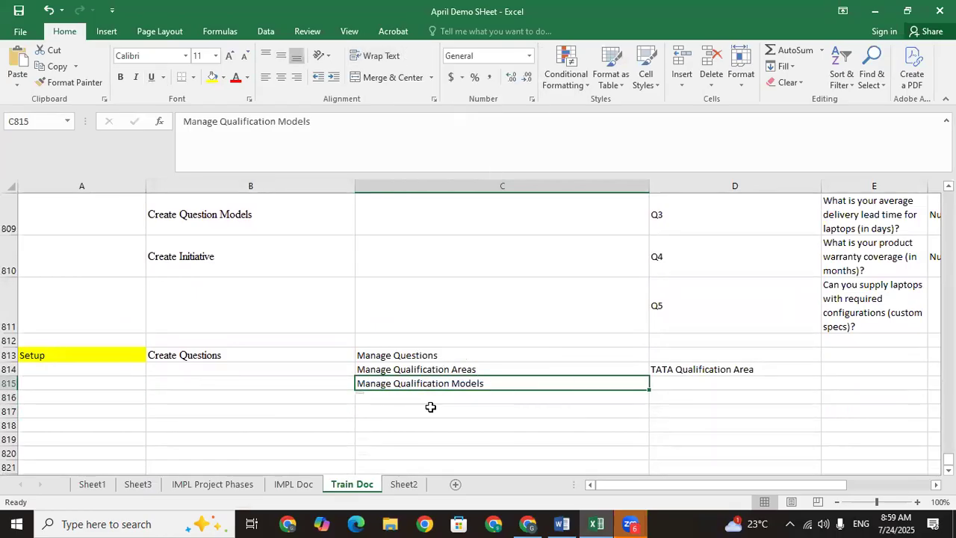
pyautogui.click(527, 523)
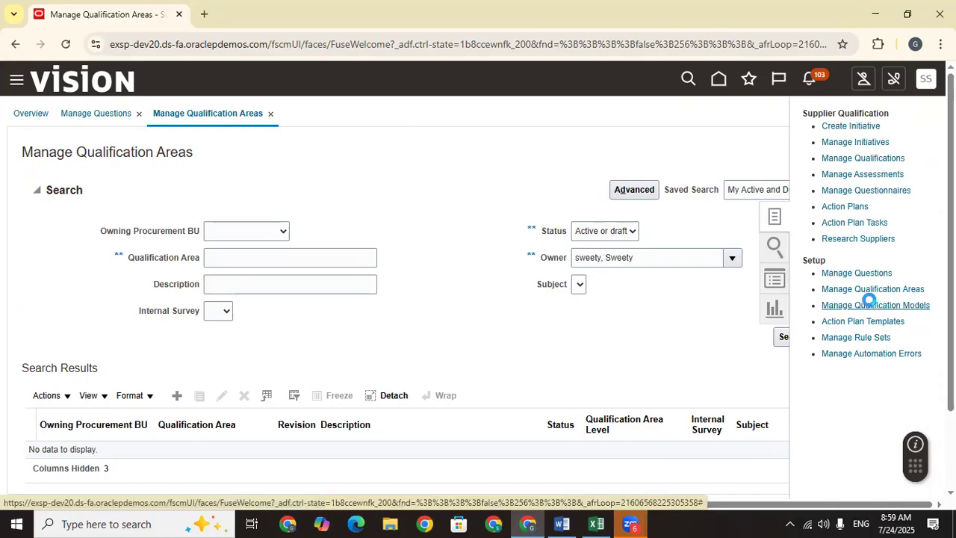
# Step: Open the Manage Qualification Models task from the Supplier Qualification Tasks panel
pyautogui.click(868, 303)
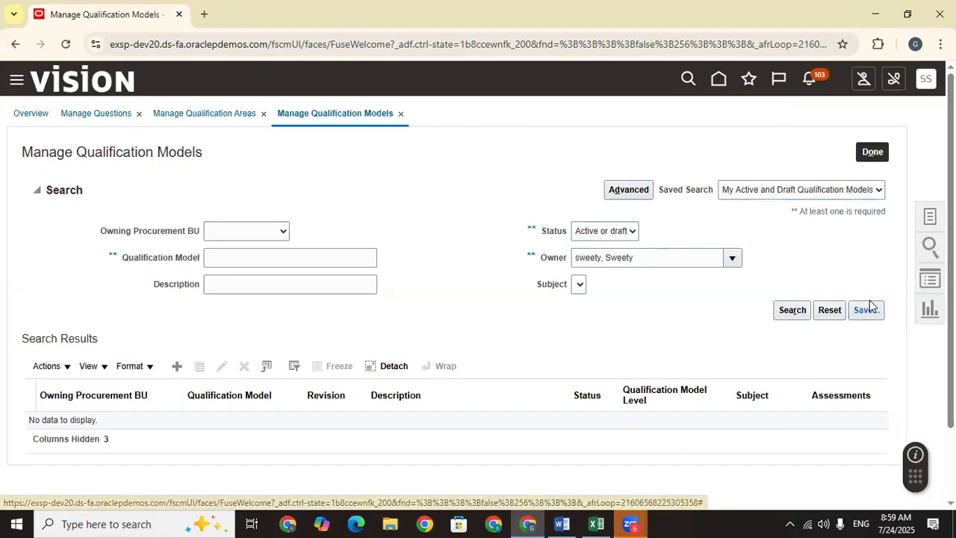
# Step: Create a new qualification model and record its name, TATA Laptop Qualification Model, in Excel cell D815
pyautogui.click(176, 366)
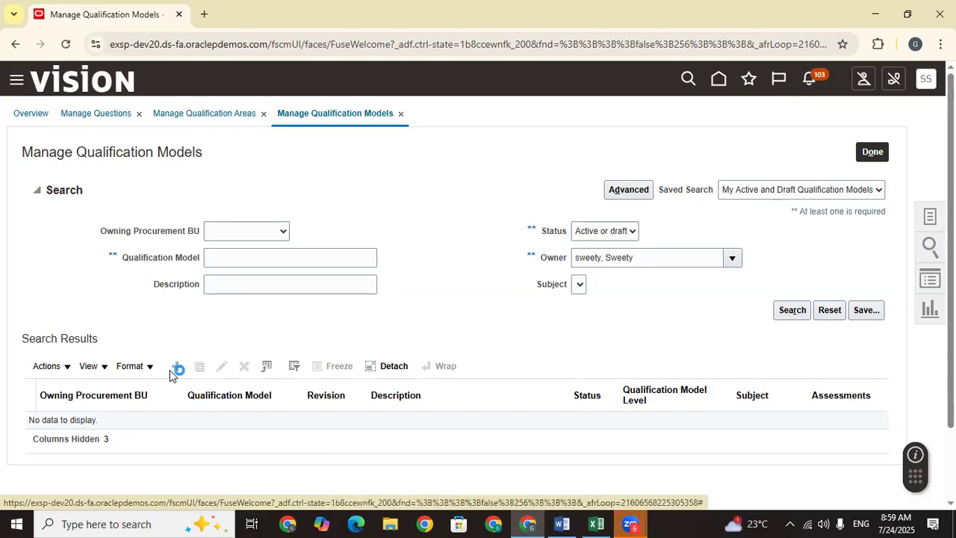
pyautogui.click(282, 192)
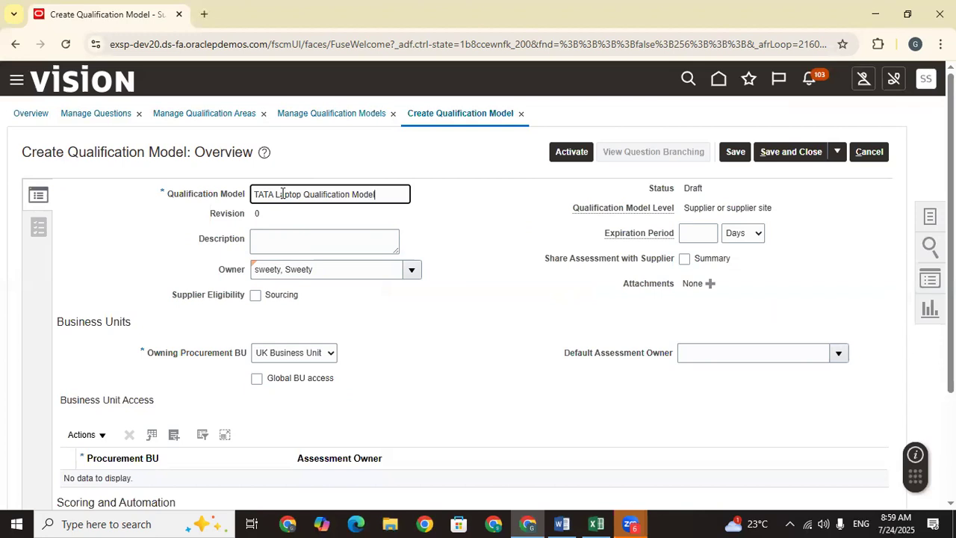
pyautogui.moveTo(407, 193); pyautogui.dragTo(200, 200)
pyautogui.hotkey('ctrl', 'c')
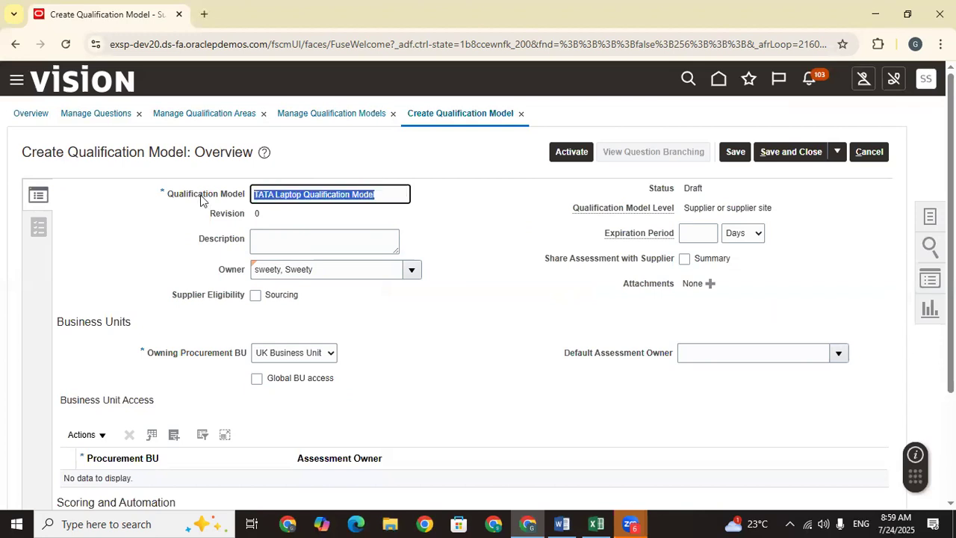
pyautogui.click(596, 524)
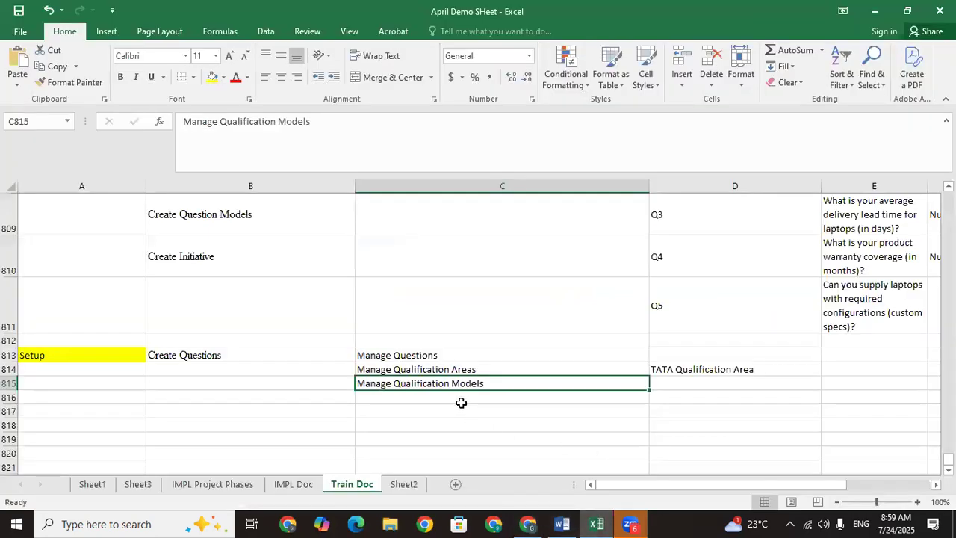
pyautogui.click(679, 384)
pyautogui.hotkey('ctrl', 'v')
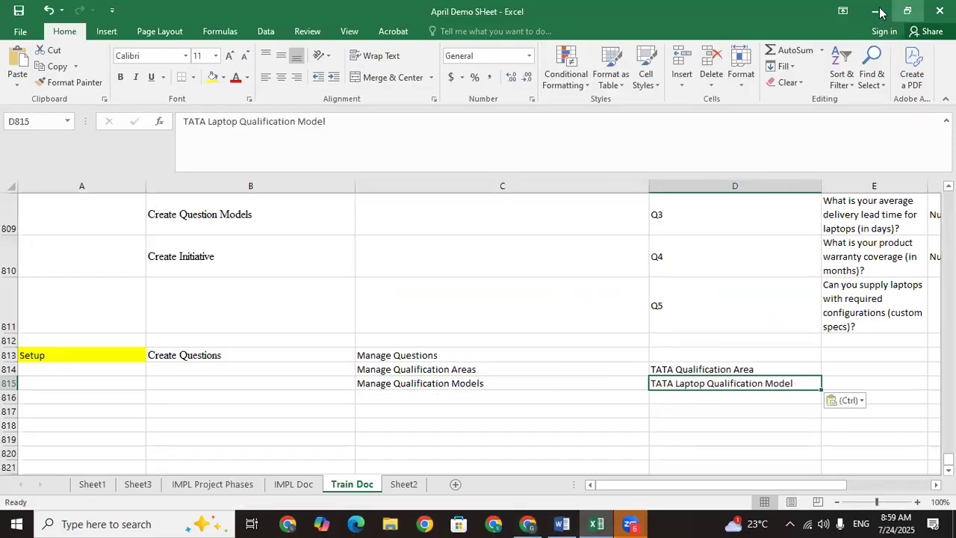
# Step: Paste 'TATA Laptop Qualification Model' into the model's Description field
pyautogui.hotkey('alt', 'Tab')
pyautogui.click(281, 245)
pyautogui.hotkey('ctrl', 'v')
pyautogui.click(391, 327)
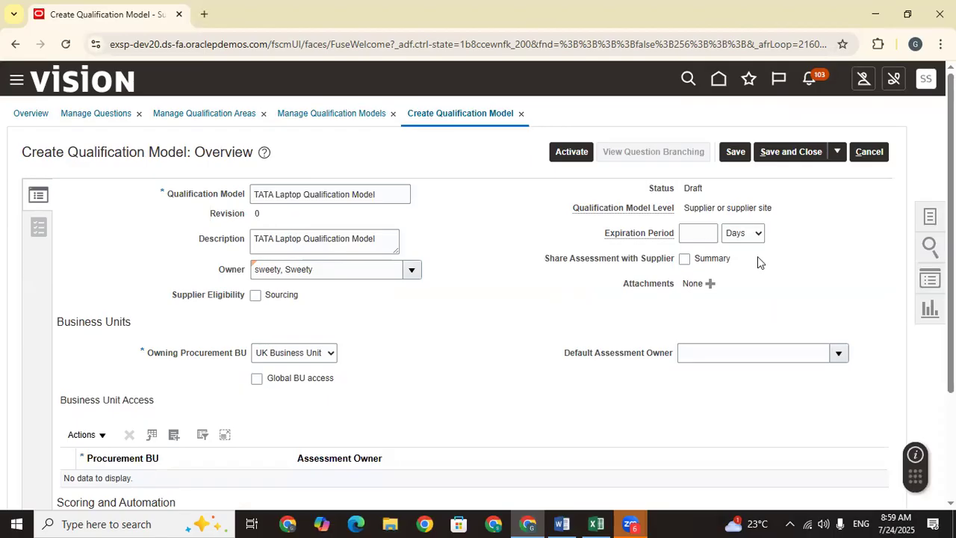
# Step: Make US1 Business Unit the owning procurement BU and add it under Business Unit Access
pyautogui.click(709, 233)
pyautogui.scroll(-1, 478, 298)
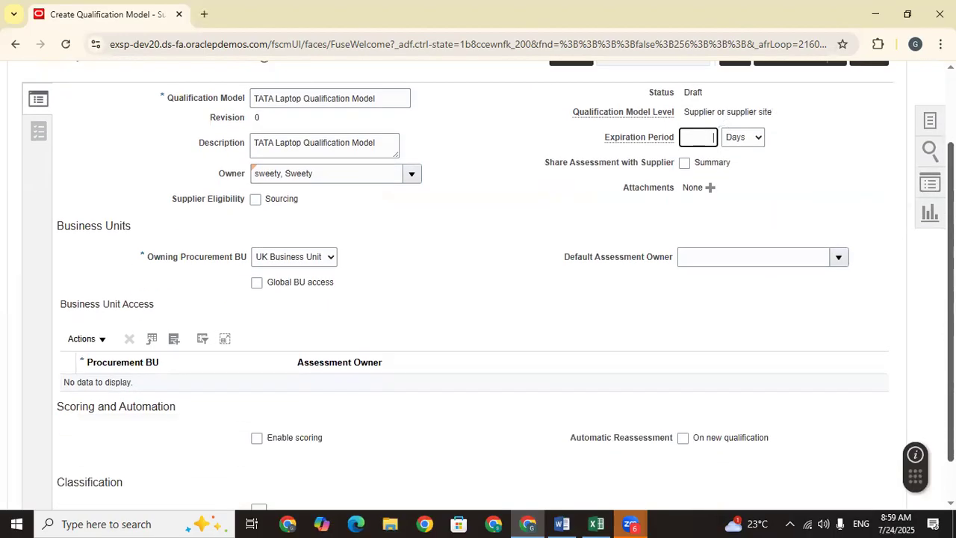
pyautogui.click(298, 260)
pyautogui.click(289, 293)
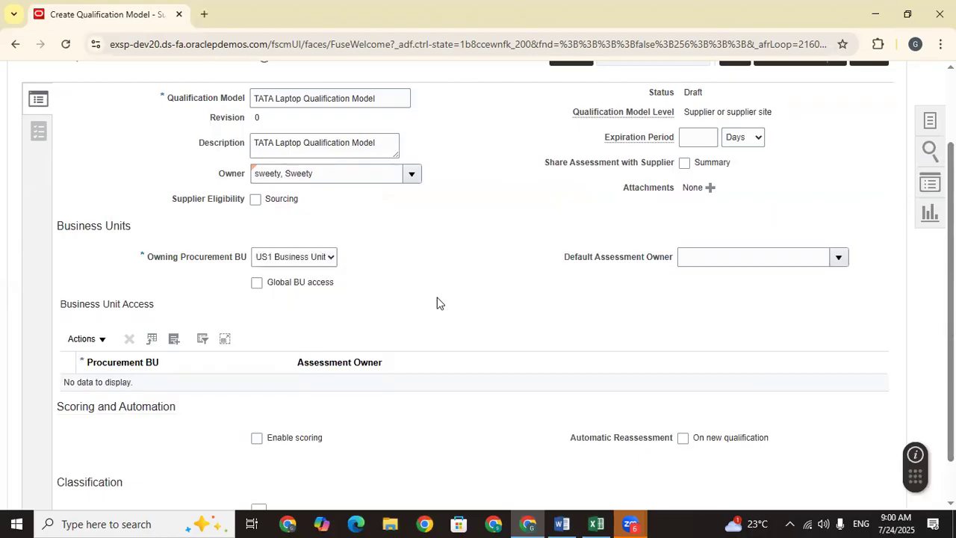
pyautogui.click(172, 341)
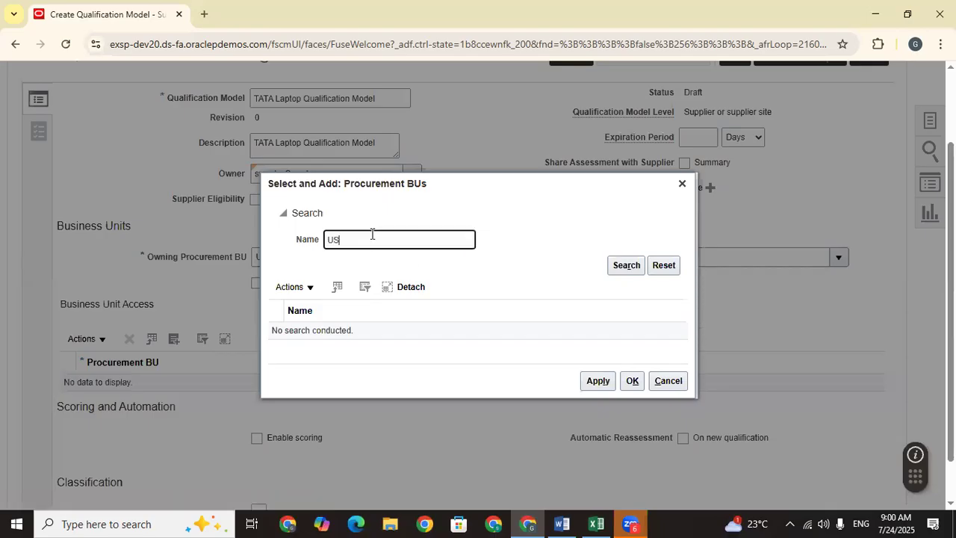
pyautogui.press('Return')
pyautogui.click(428, 330)
pyautogui.click(595, 386)
pyautogui.click(637, 389)
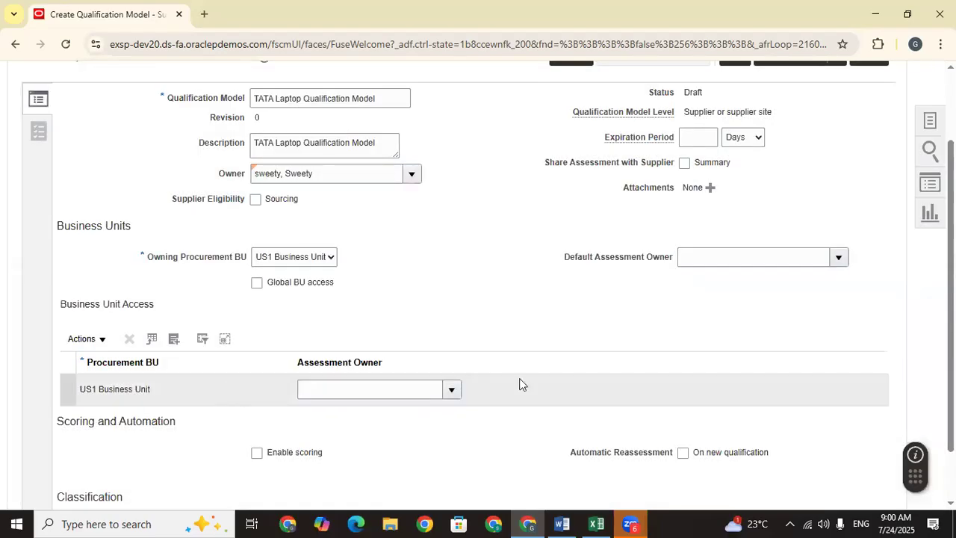
pyautogui.click(448, 393)
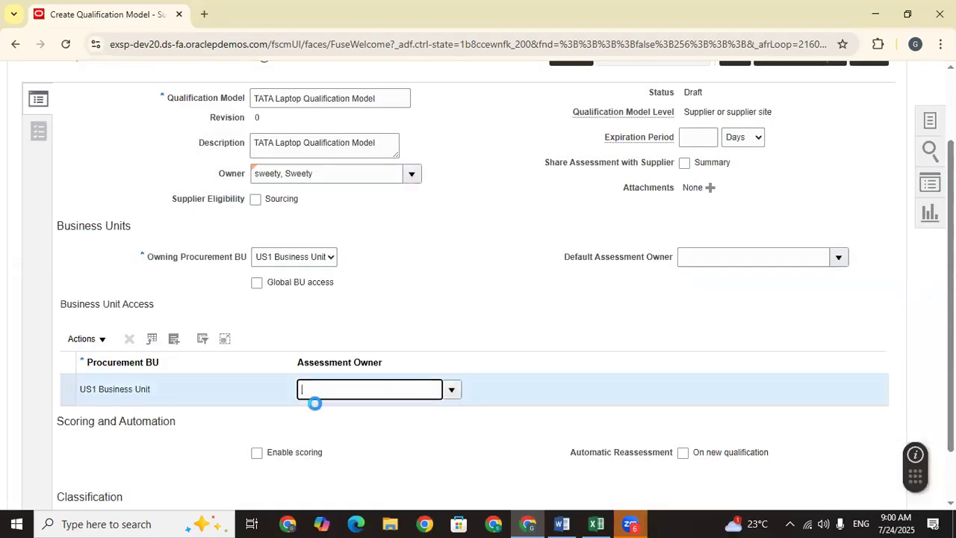
# Step: Search for the model owner by name and set them as the Assessment Owner
pyautogui.click(337, 381)
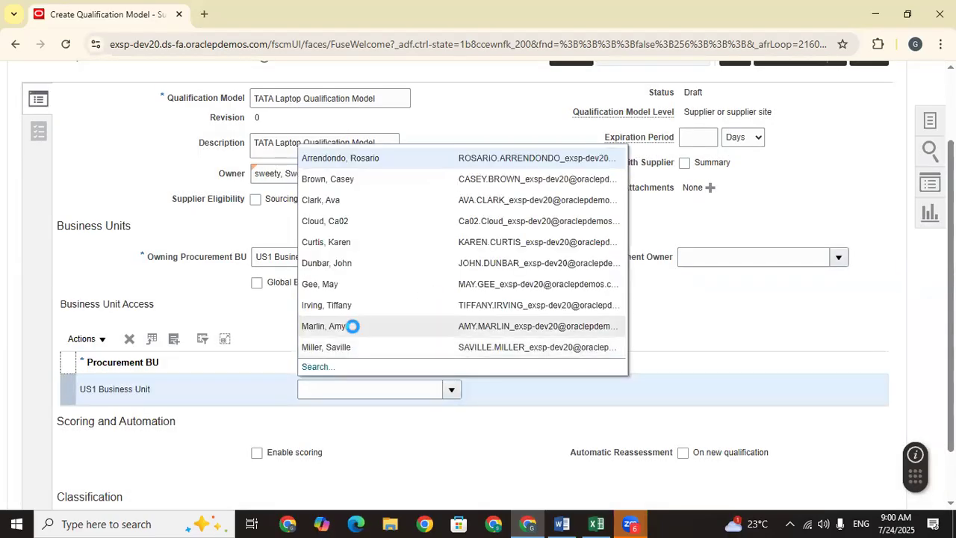
pyautogui.click(318, 367)
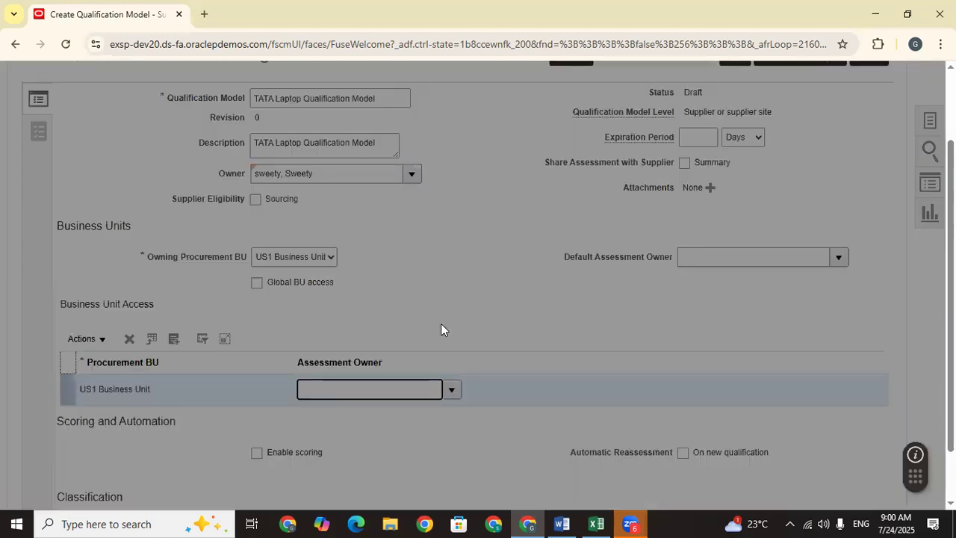
pyautogui.click(425, 254)
pyautogui.write('Swee')
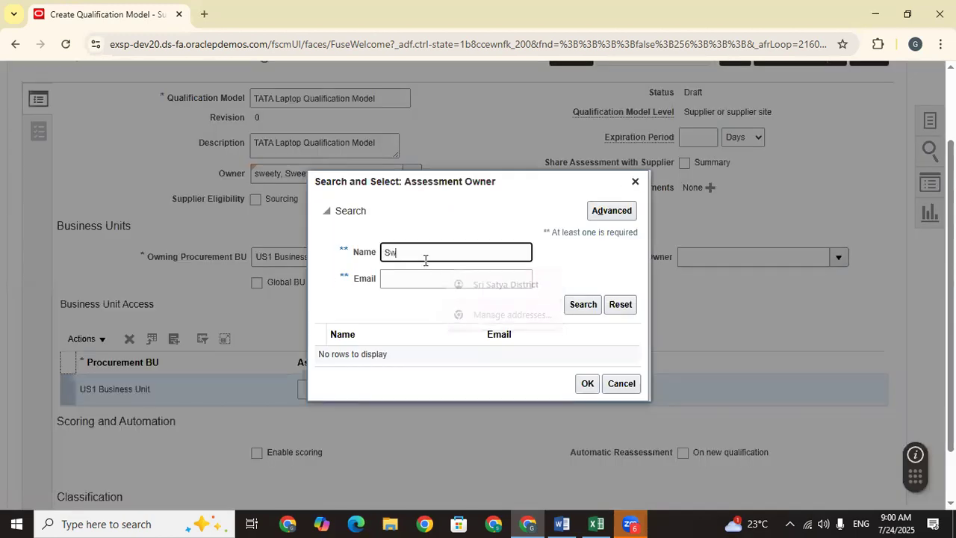
pyautogui.press('Return')
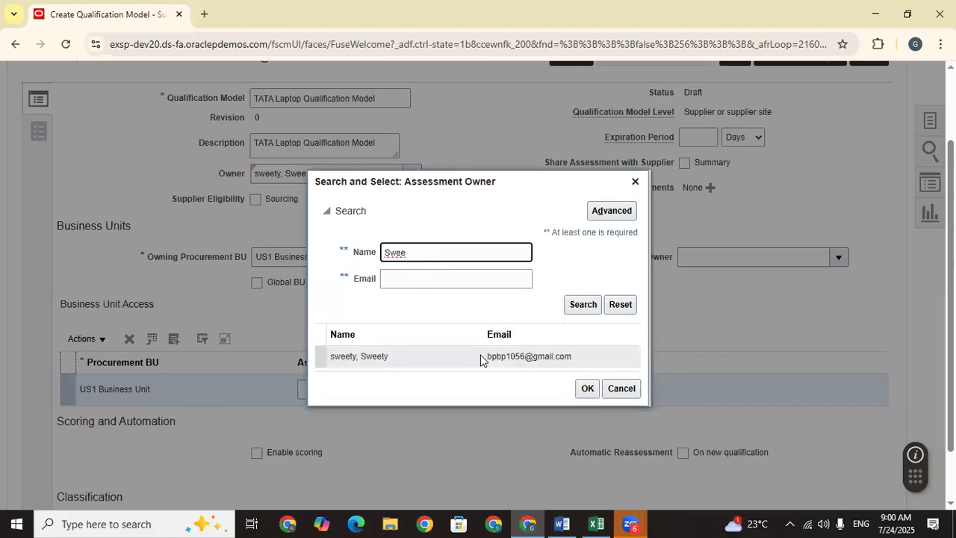
pyautogui.click(481, 357)
pyautogui.click(587, 385)
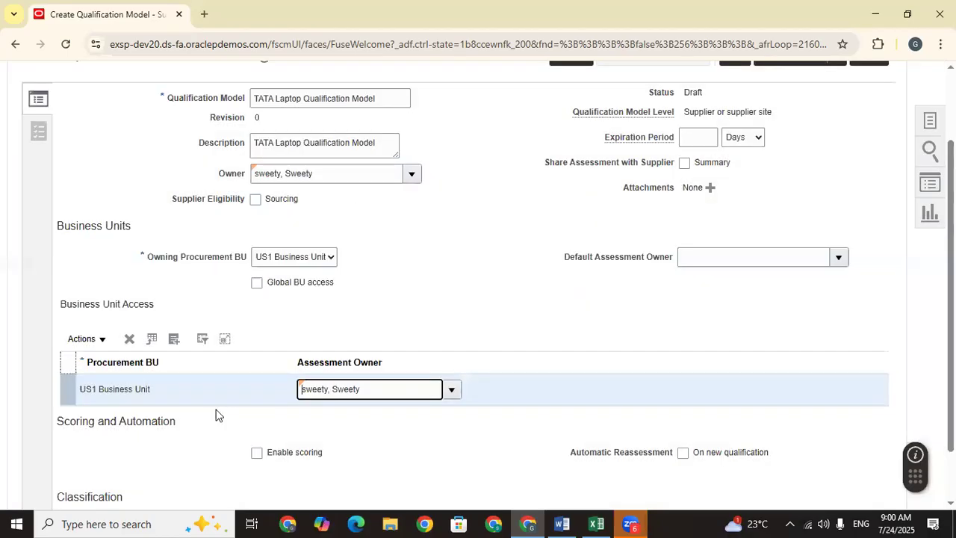
# Step: Turn on Enable scoring and Automatically evaluate assessment
pyautogui.scroll(-1, 233, 419)
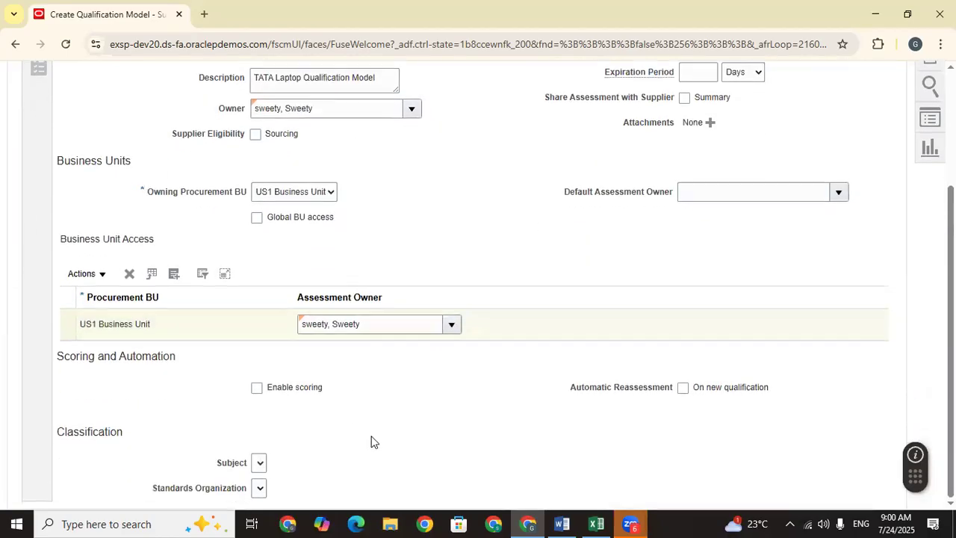
pyautogui.click(257, 389)
pyautogui.click(257, 389)
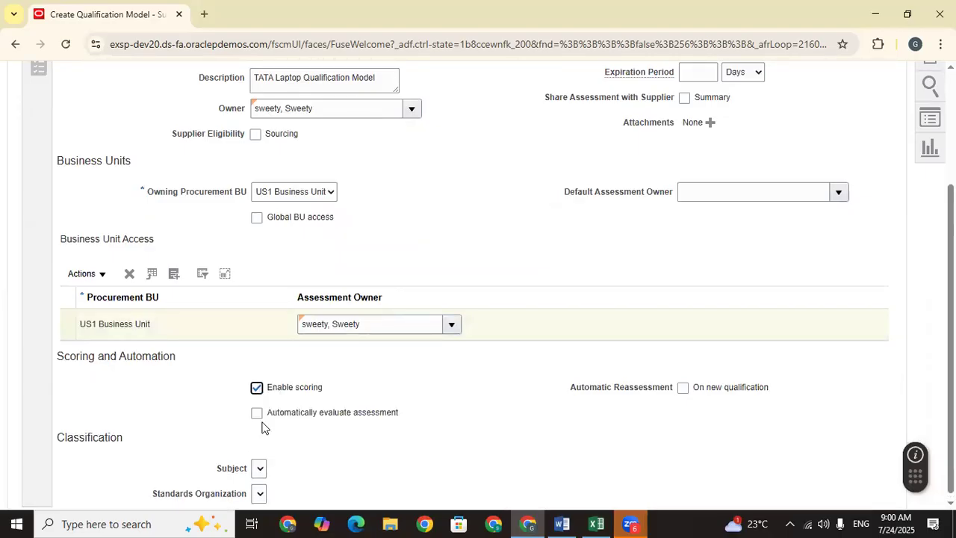
pyautogui.click(256, 413)
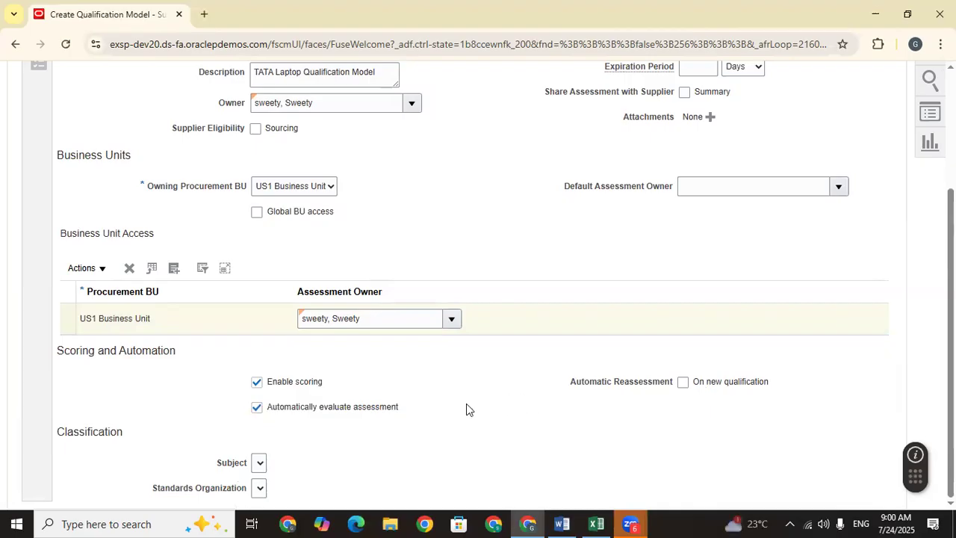
pyautogui.scroll(3, 466, 404)
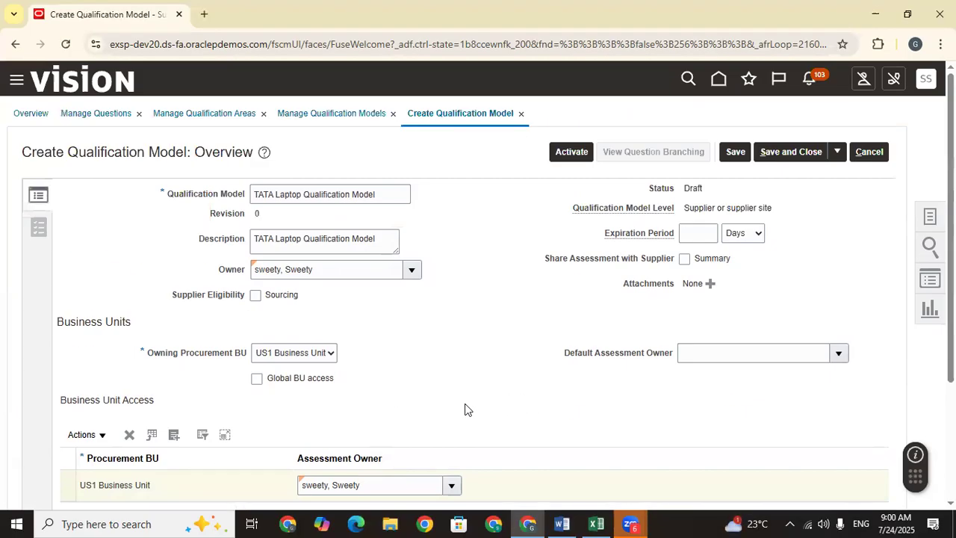
# Step: Open the model's Areas and Outcomes page and review its sections
pyautogui.click(34, 228)
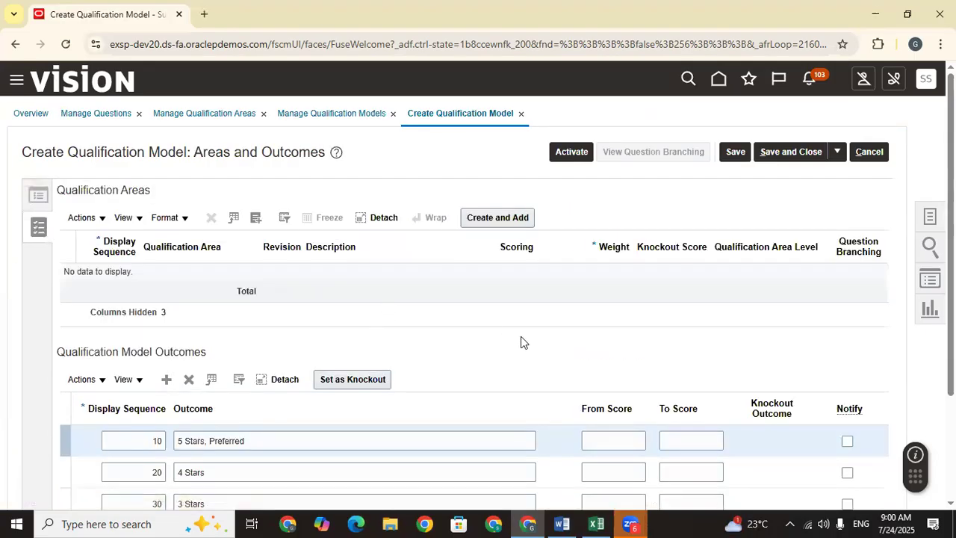
pyautogui.scroll(-2, 521, 342)
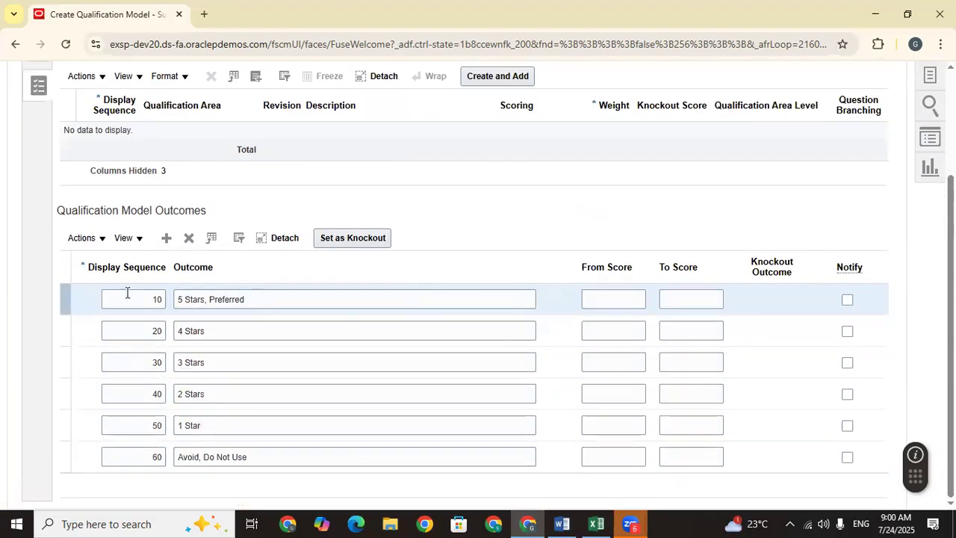
pyautogui.scroll(2, 127, 293)
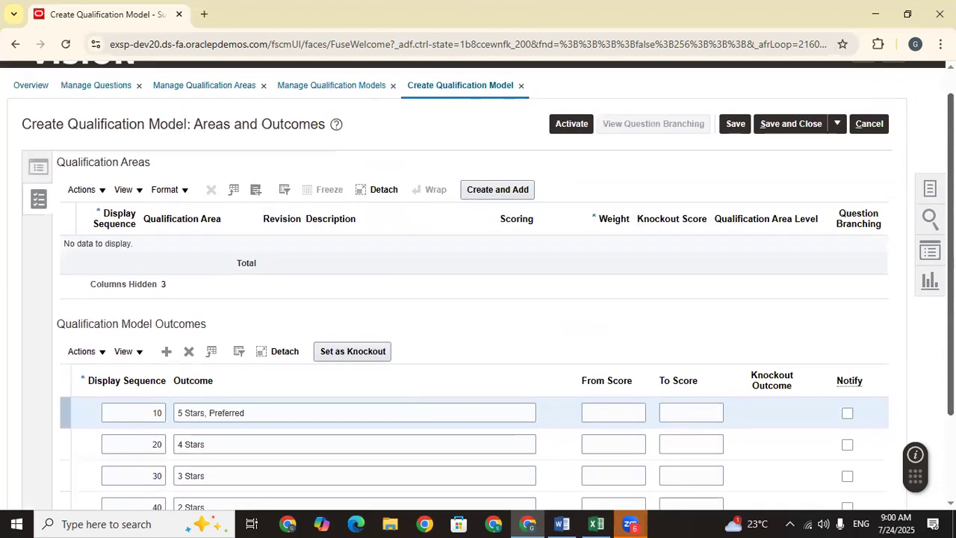
pyautogui.scroll(-2, 386, 366)
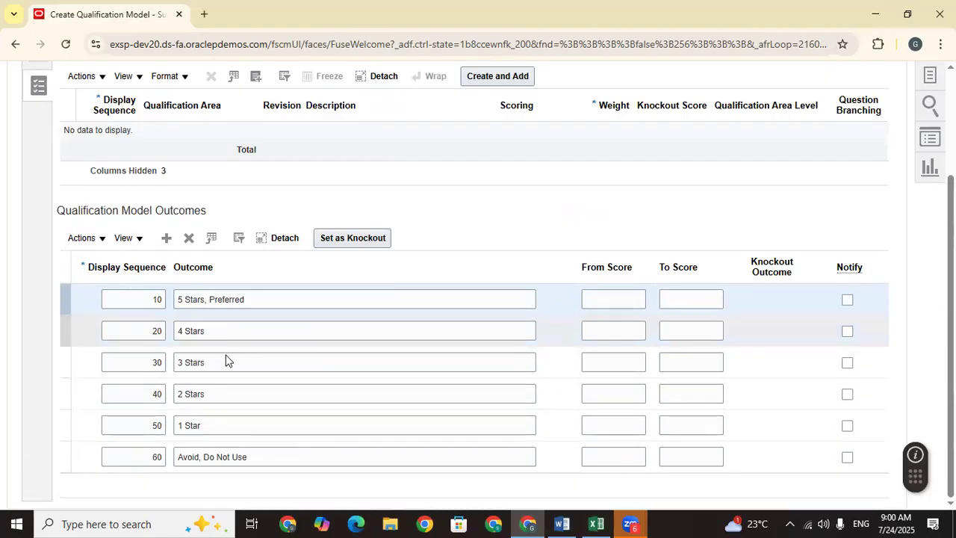
pyautogui.scroll(2, 232, 216)
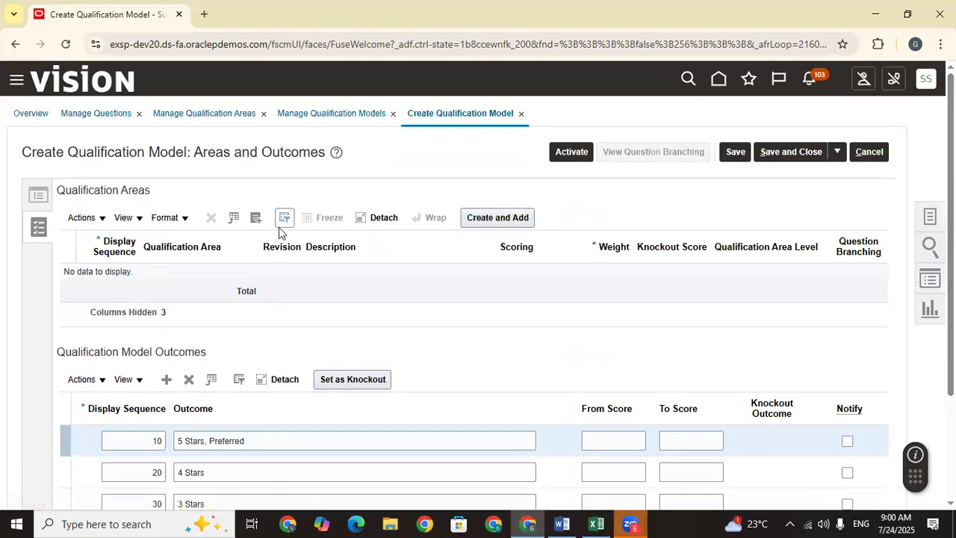
# Step: Search 'TATA' and add TATA Laptop Qualification Area to the Qualification Areas
pyautogui.click(256, 217)
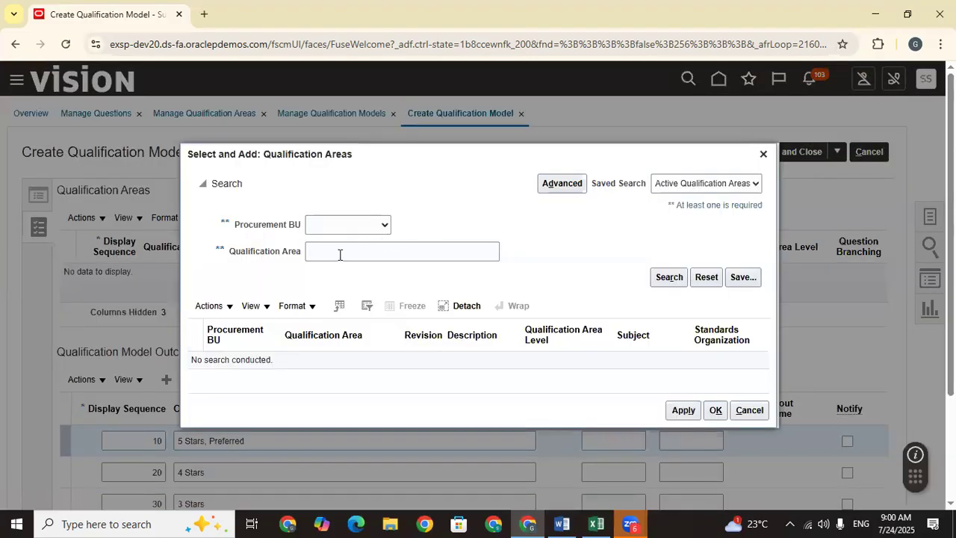
pyautogui.click(339, 254)
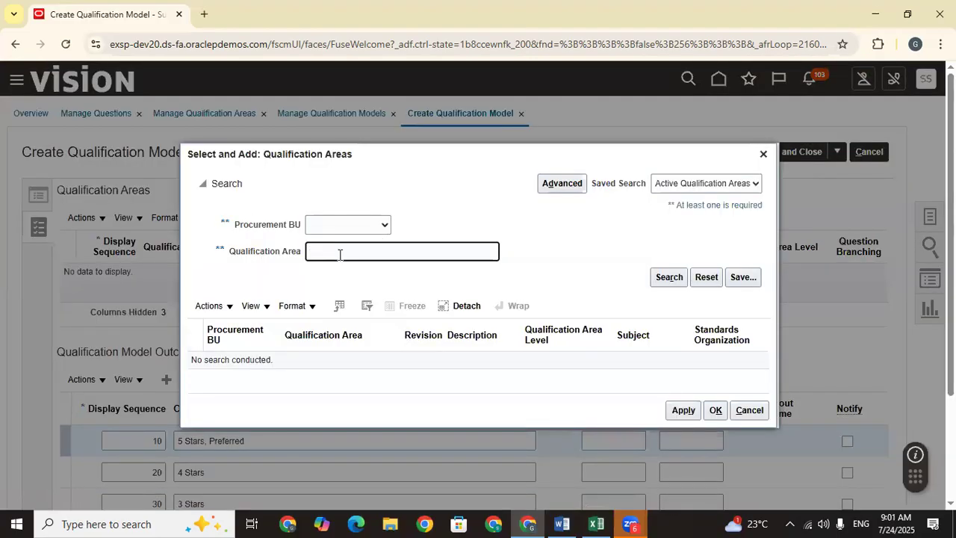
pyautogui.write('TA')
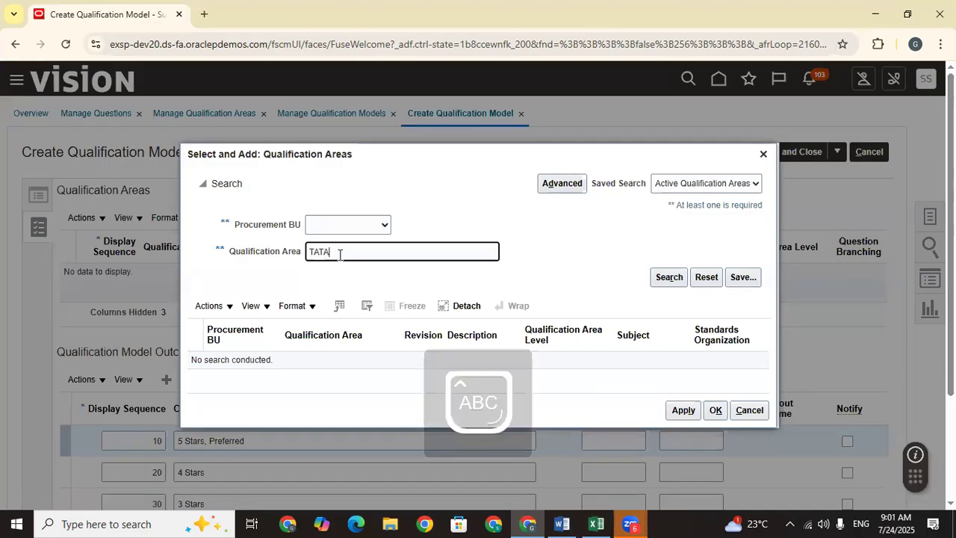
pyautogui.write('TA')
pyautogui.press('Return')
pyautogui.click(411, 360)
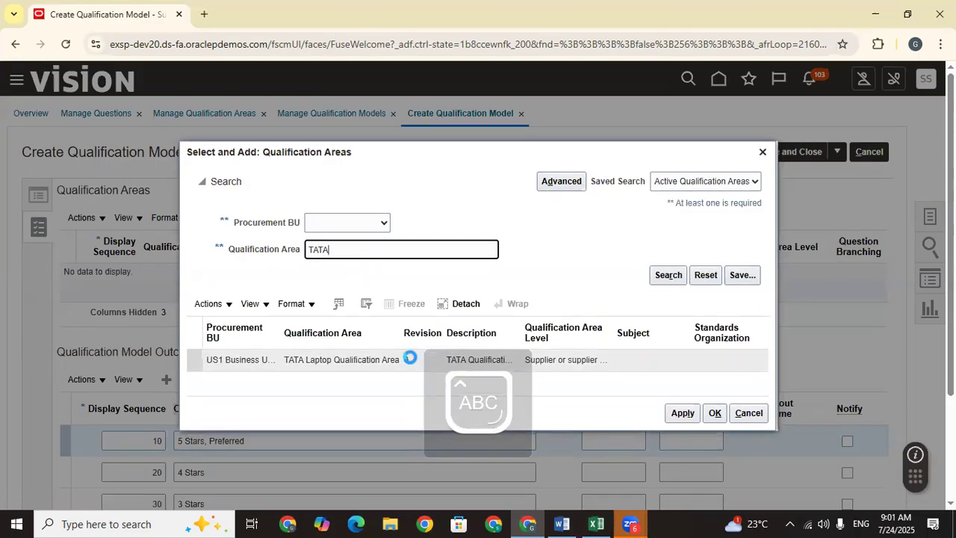
pyautogui.click(682, 413)
pyautogui.click(714, 413)
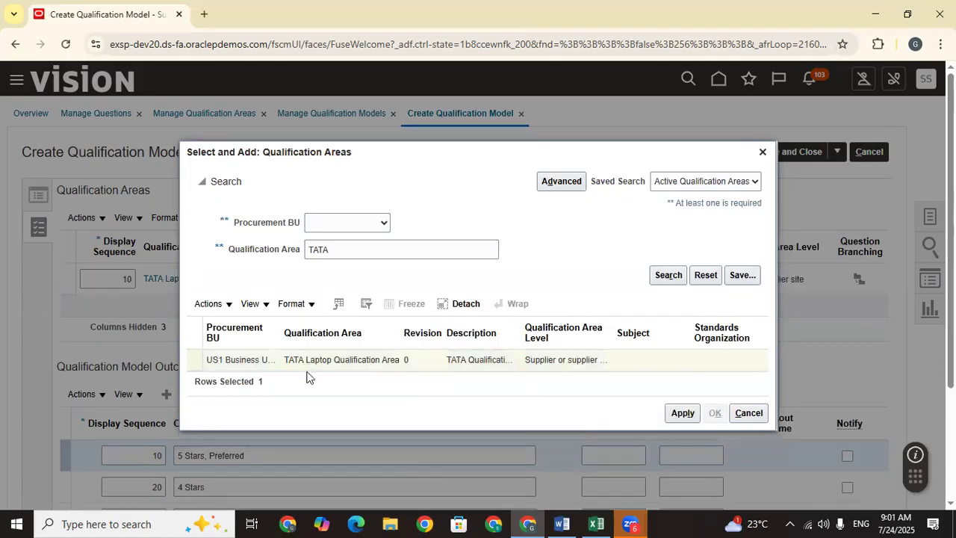
pyautogui.scroll(-2, 473, 354)
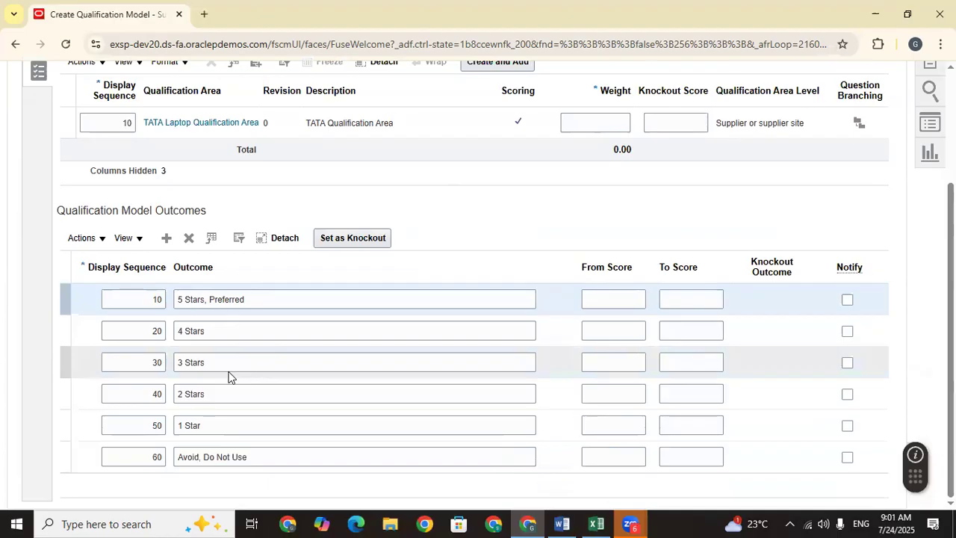
# Step: Delete the 2 Stars, 1 Star and Avoid, Do Not Use outcomes
pyautogui.click(85, 396)
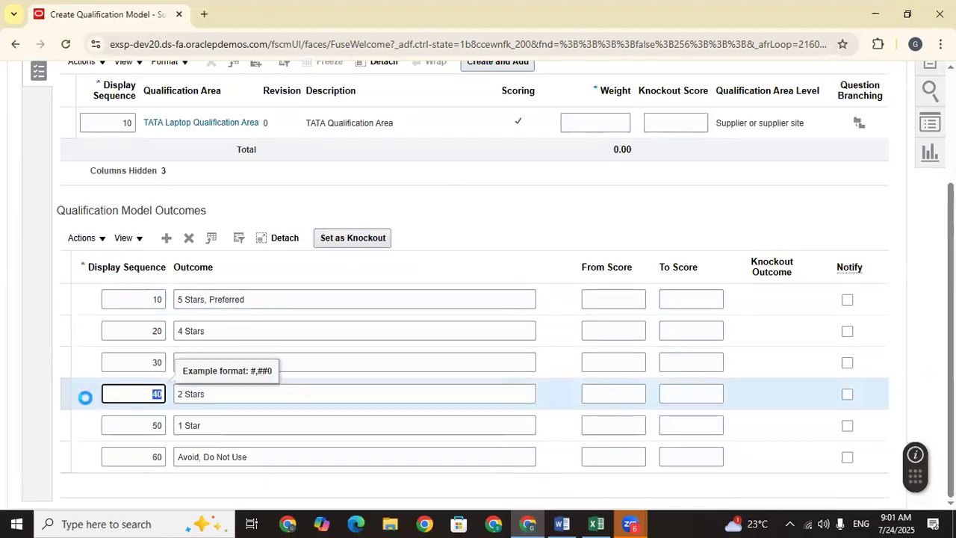
pyautogui.click(188, 281)
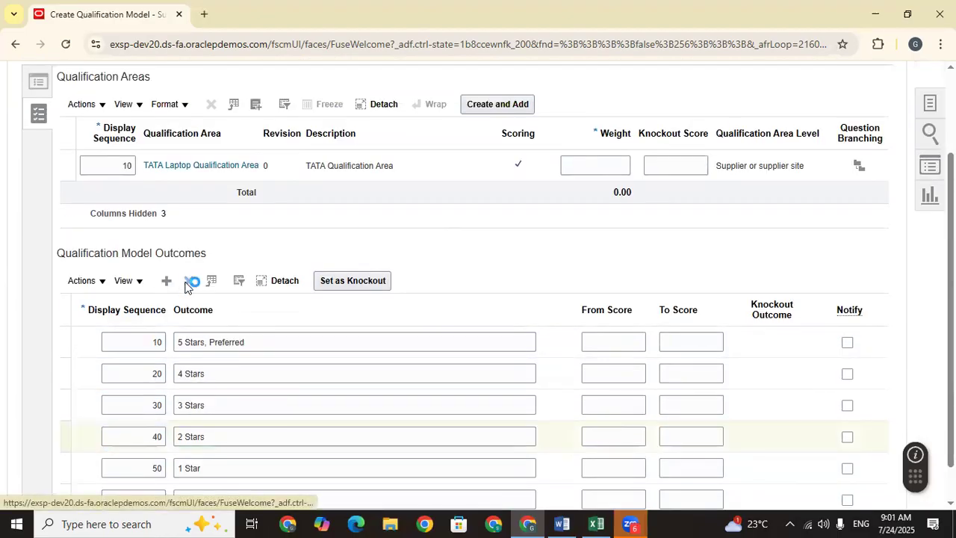
pyautogui.click(189, 270)
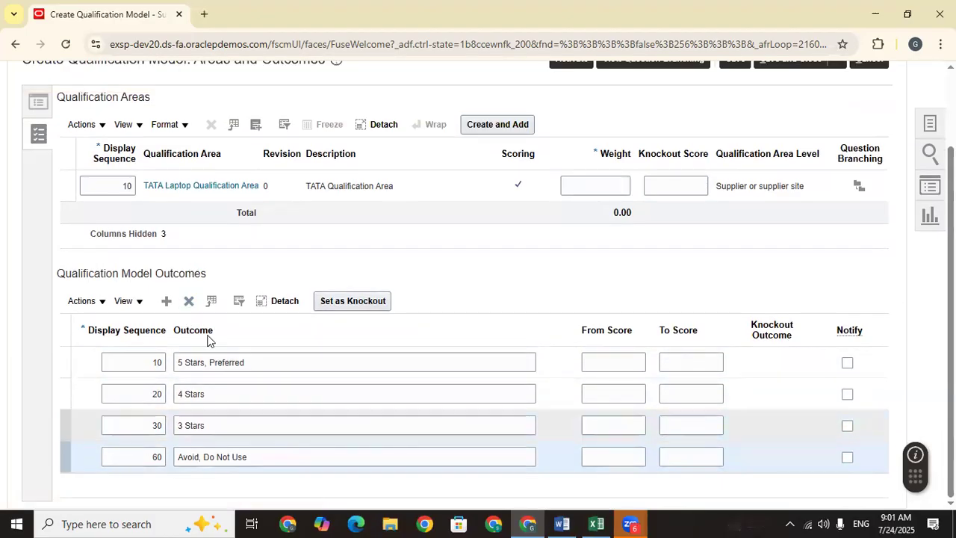
pyautogui.click(189, 302)
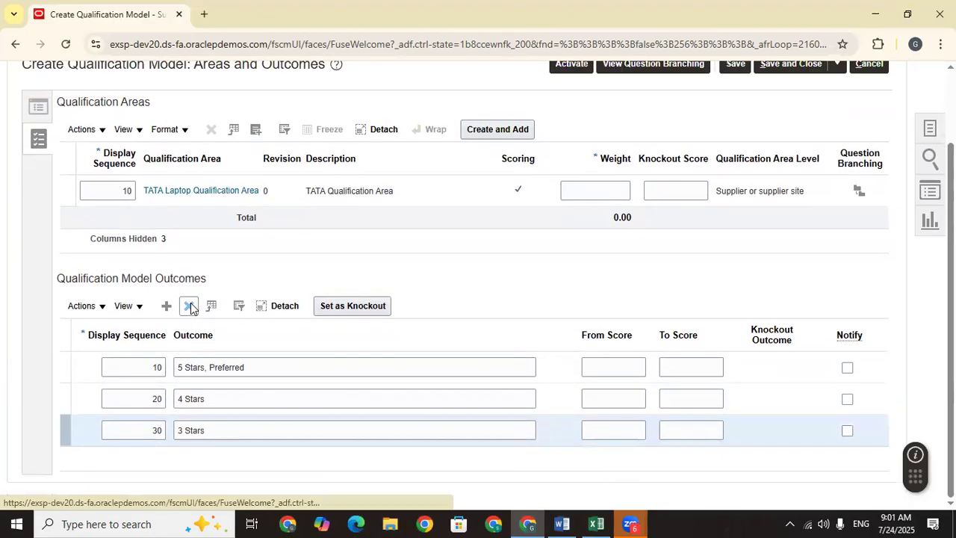
# Step: Set the TATA Laptop Qualification Area weight to 100
pyautogui.click(601, 183)
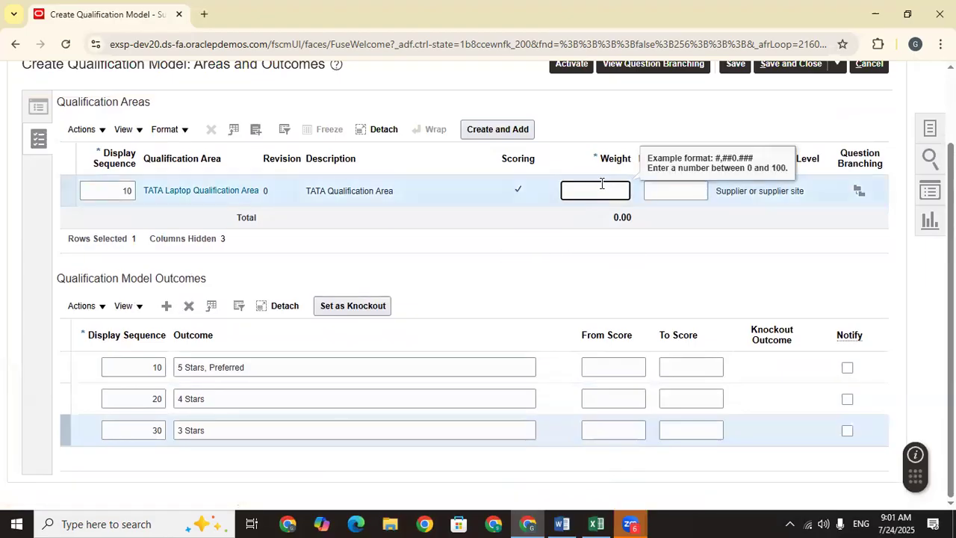
pyautogui.write('100')
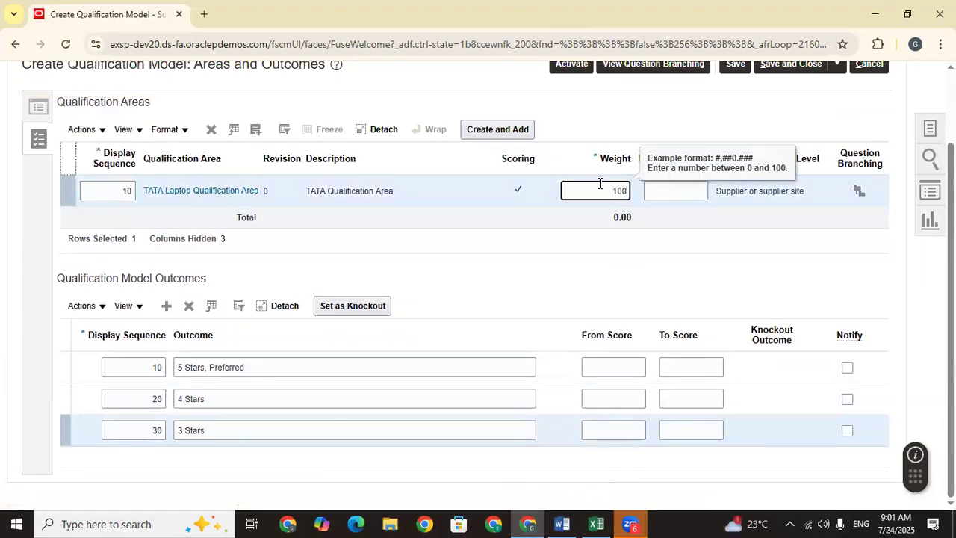
pyautogui.click(580, 268)
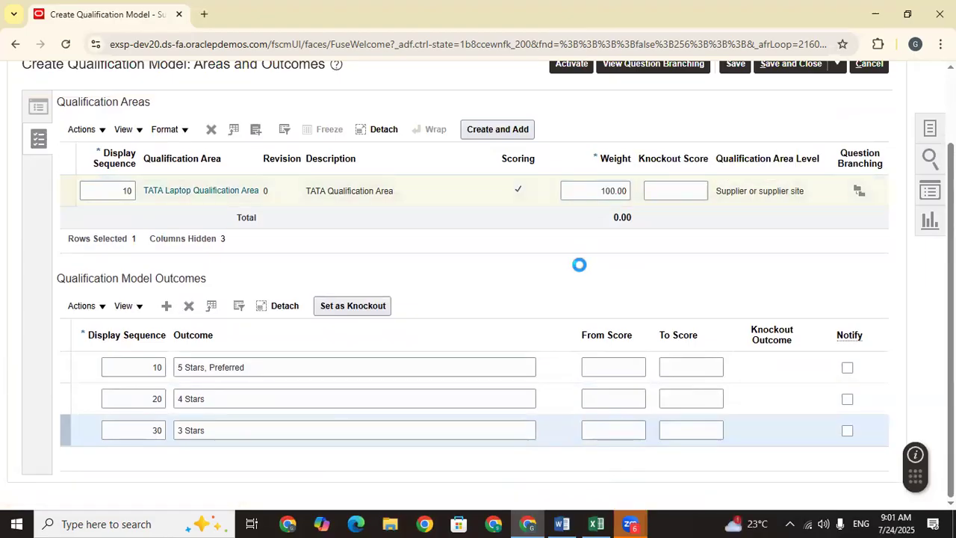
pyautogui.click(858, 192)
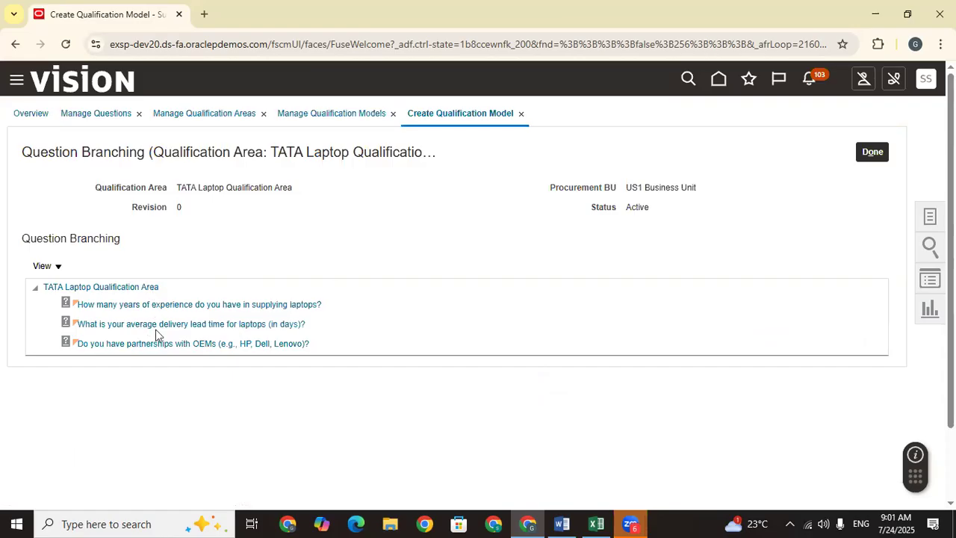
pyautogui.click(871, 154)
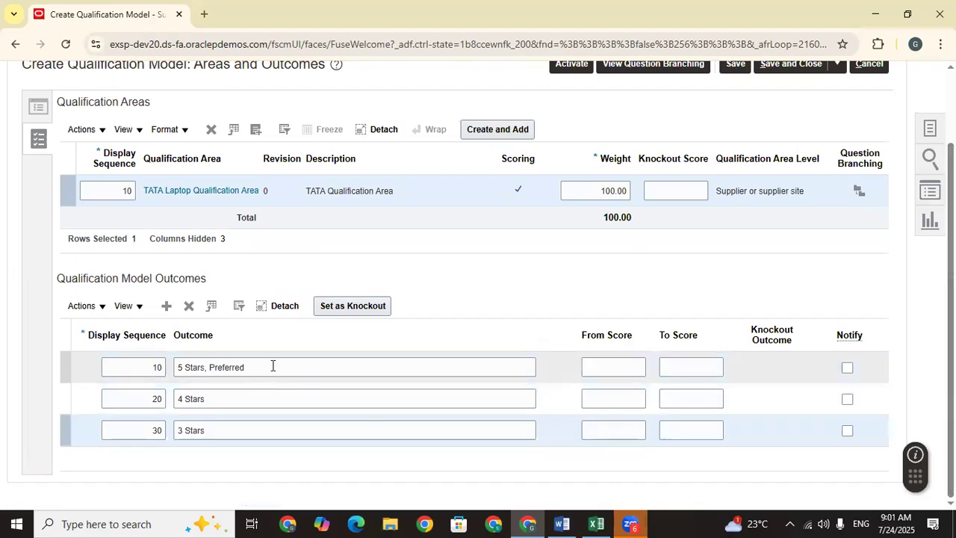
pyautogui.click(273, 365)
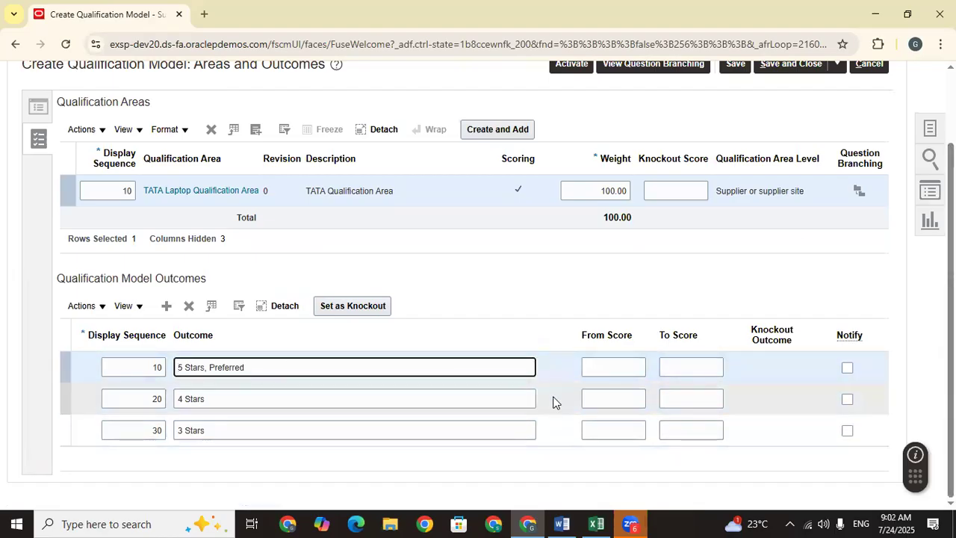
# Step: Enter score ranges 80–100 for 5 Stars, Preferred, 60–79 for 4 Stars, 0–59 for 3 Stars
pyautogui.click(614, 365)
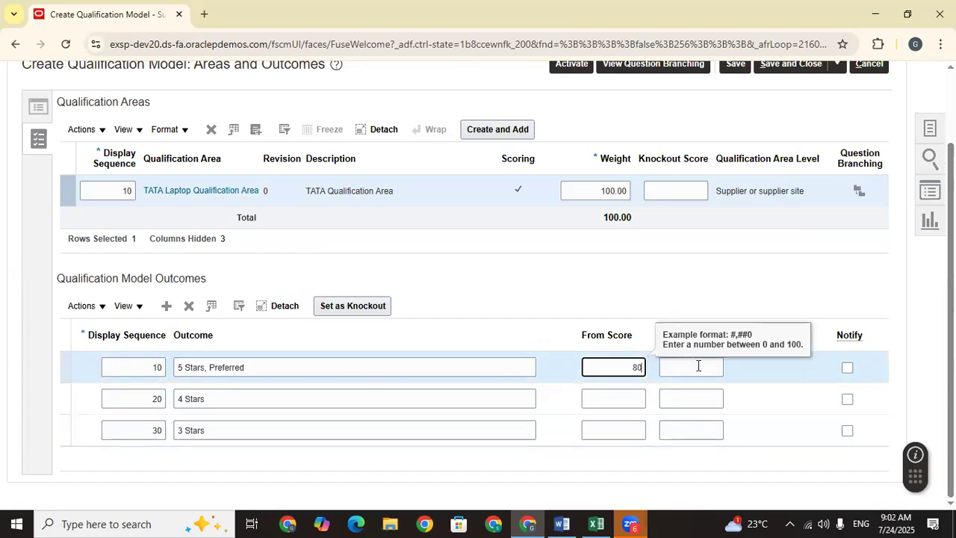
pyautogui.click(699, 365)
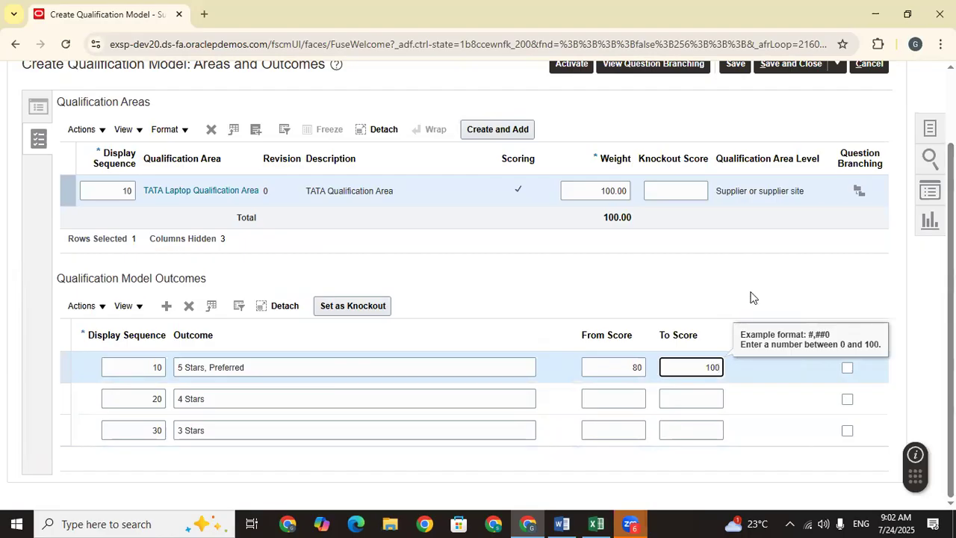
pyautogui.write('100')
pyautogui.click(751, 297)
pyautogui.click(604, 400)
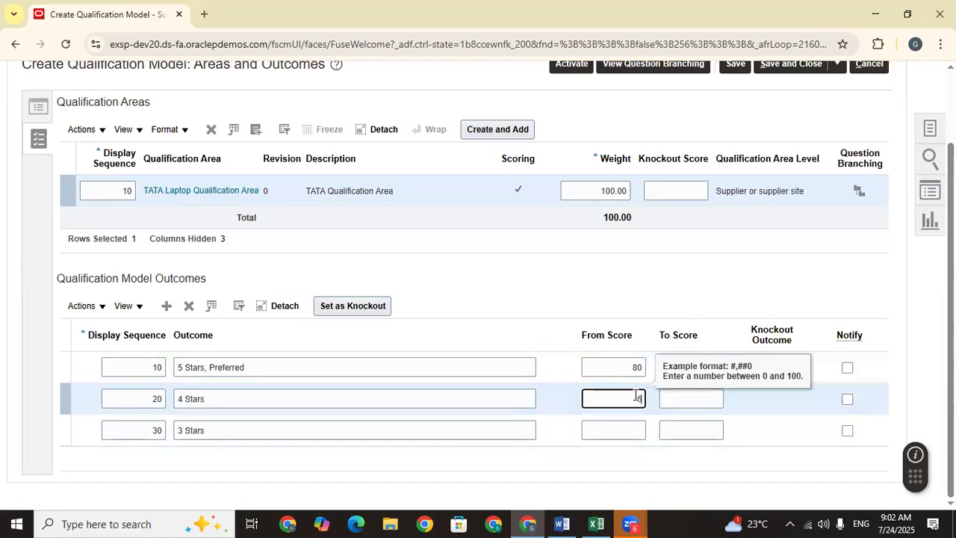
pyautogui.click(708, 397)
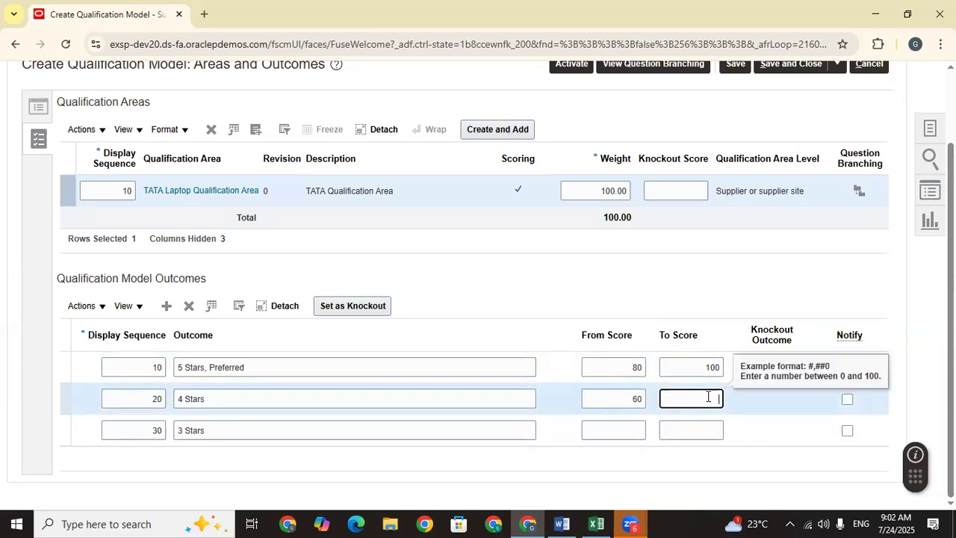
pyautogui.click(729, 272)
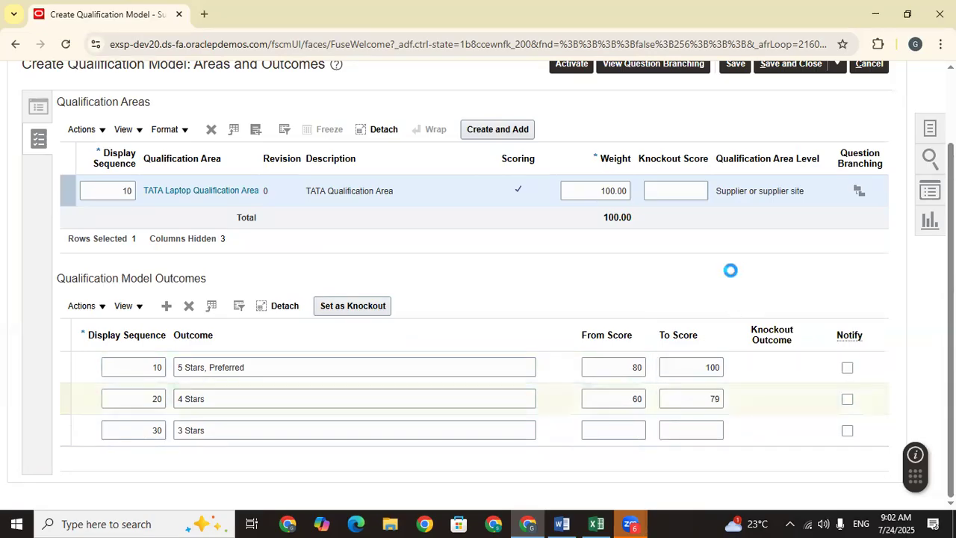
pyautogui.click(627, 431)
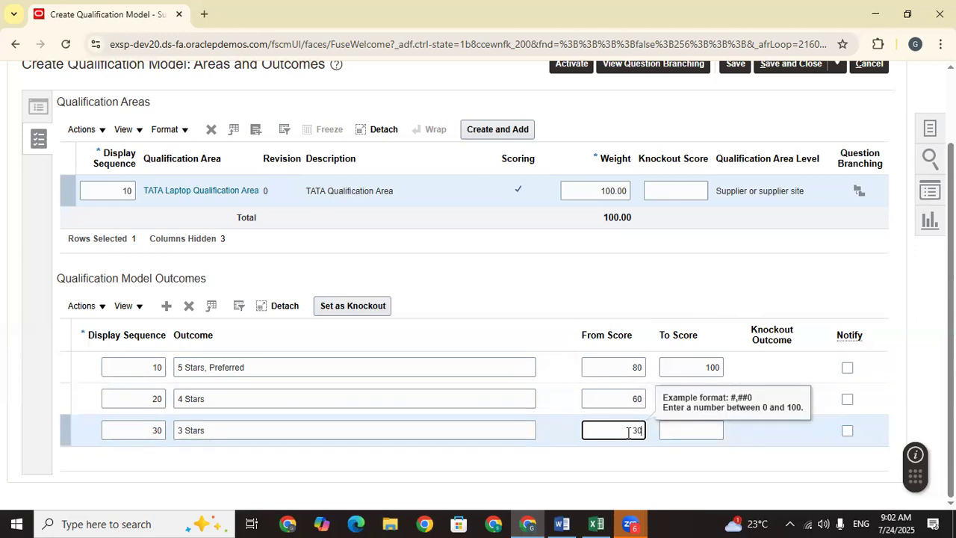
pyautogui.press('BackSpace')
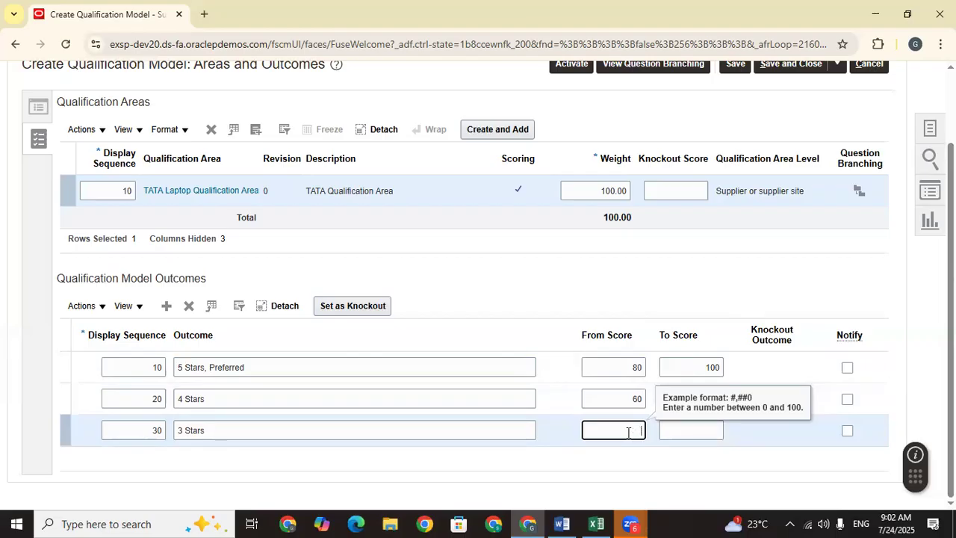
pyautogui.click(678, 428)
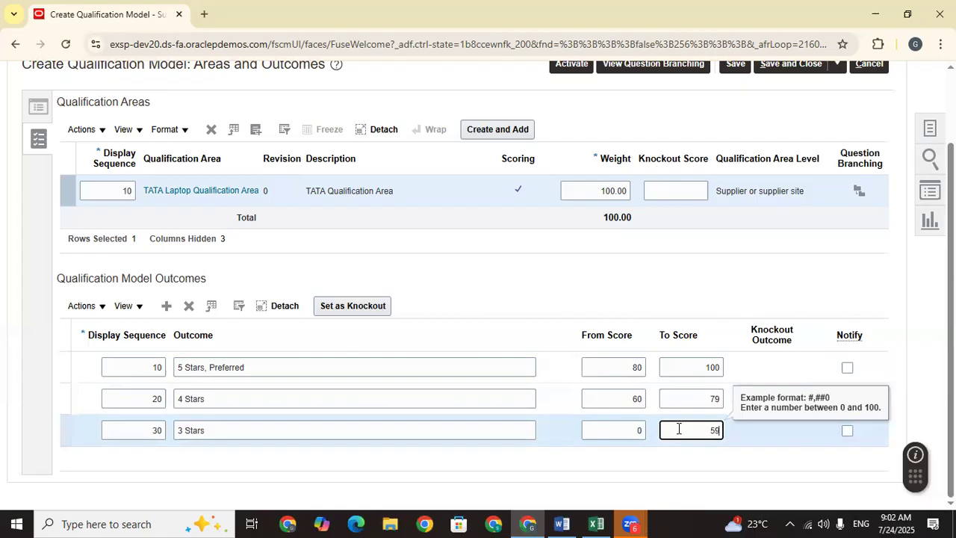
pyautogui.click(632, 469)
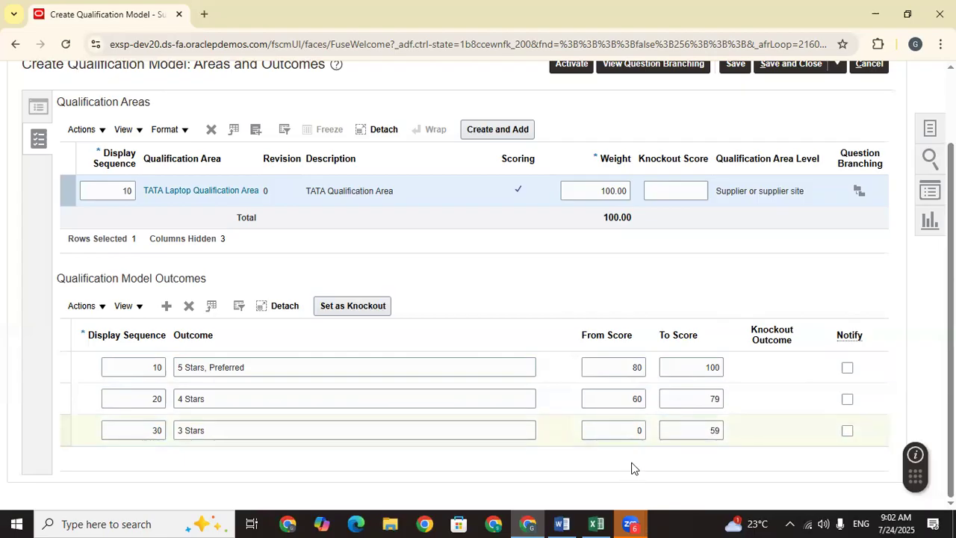
pyautogui.scroll(1, 717, 186)
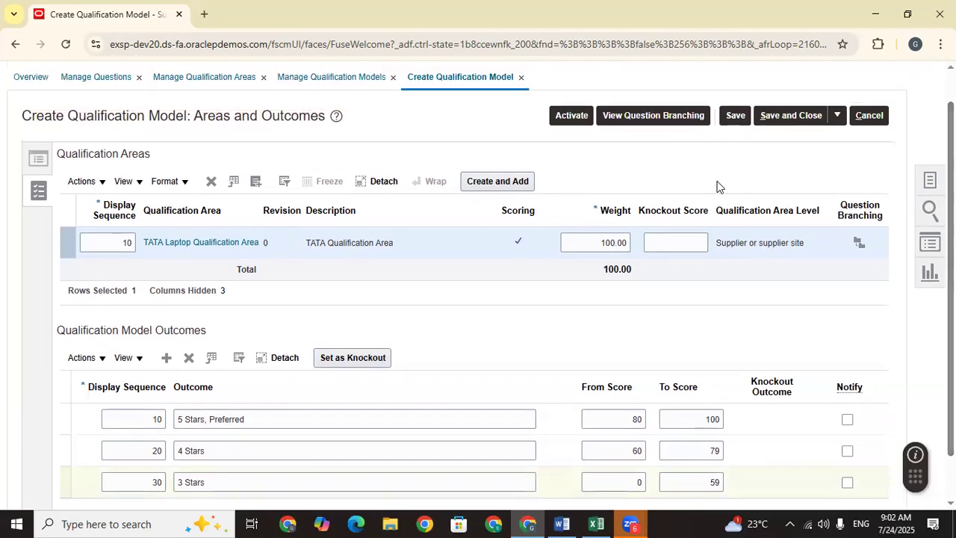
# Step: Save the TATA Laptop Qualification Model, then save and close it, acknowledging the confirmation
pyautogui.click(737, 117)
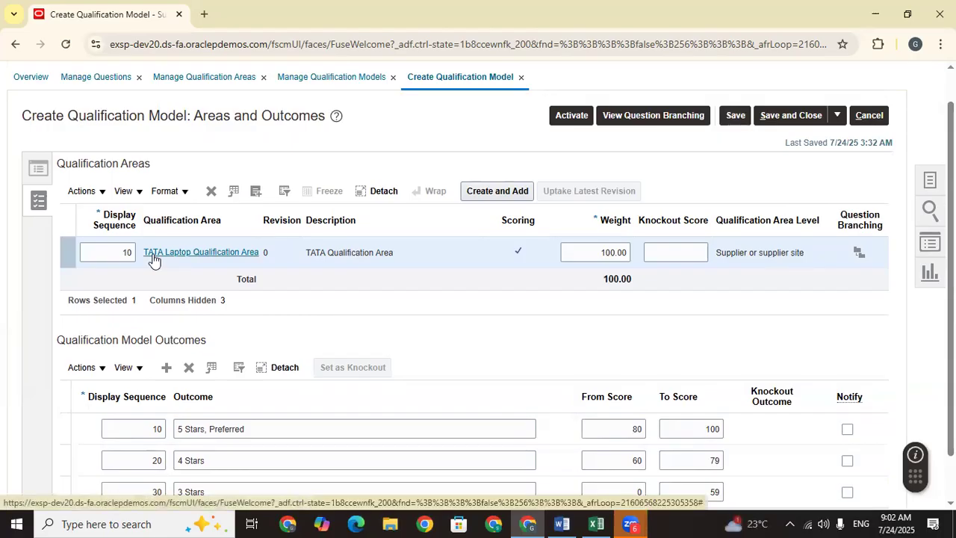
pyautogui.scroll(-1, 250, 362)
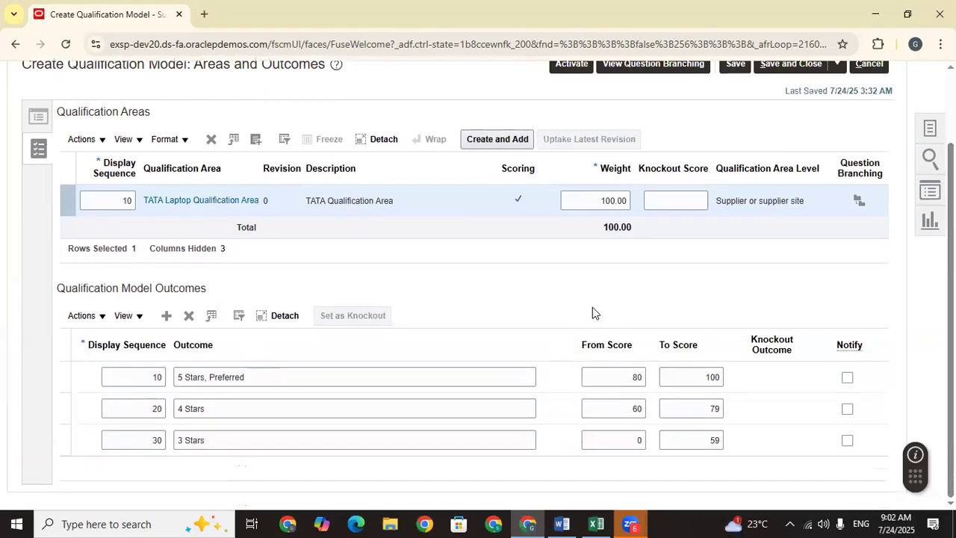
pyautogui.scroll(2, 592, 307)
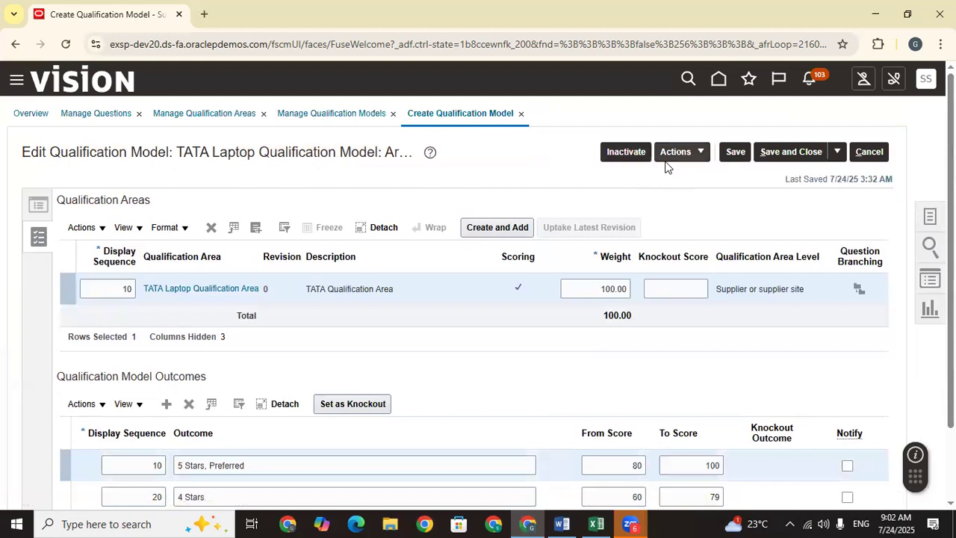
pyautogui.click(736, 151)
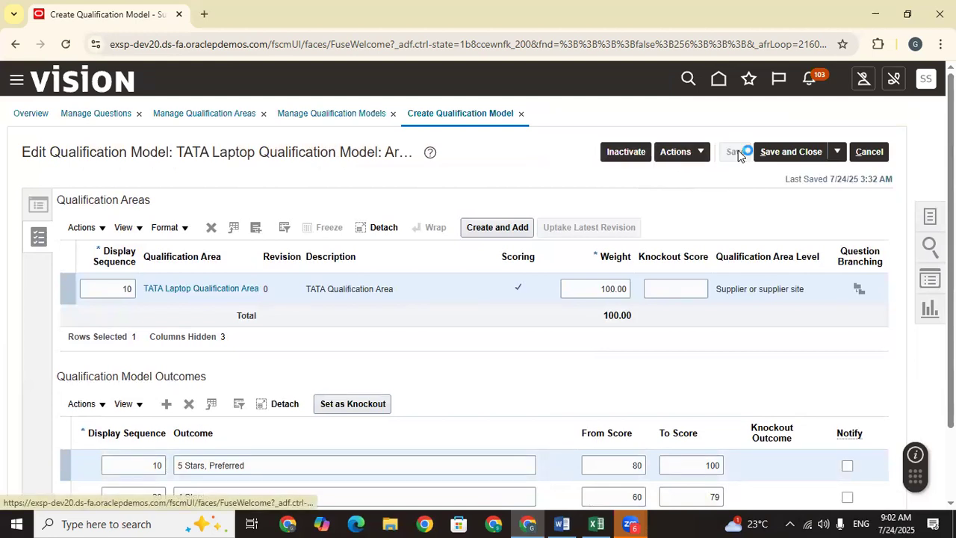
pyautogui.click(780, 155)
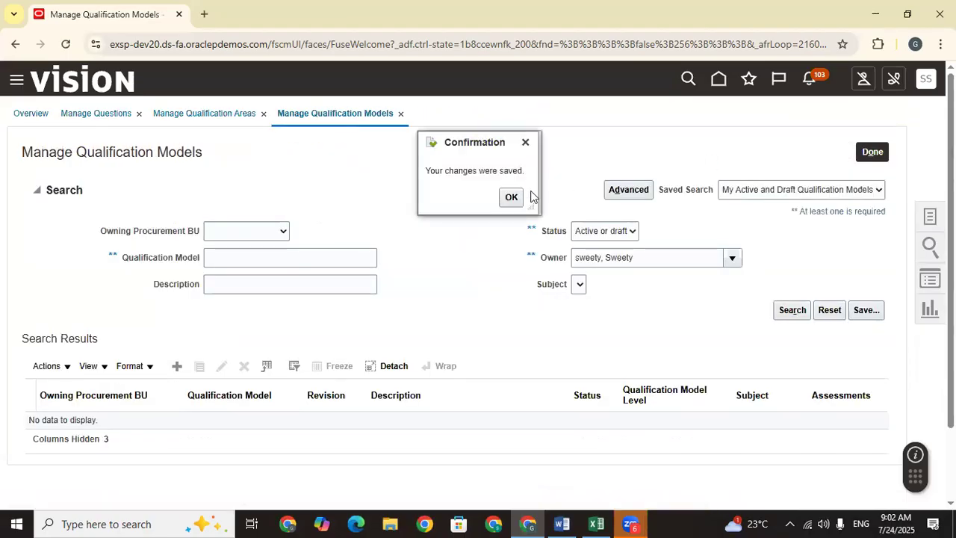
pyautogui.click(511, 197)
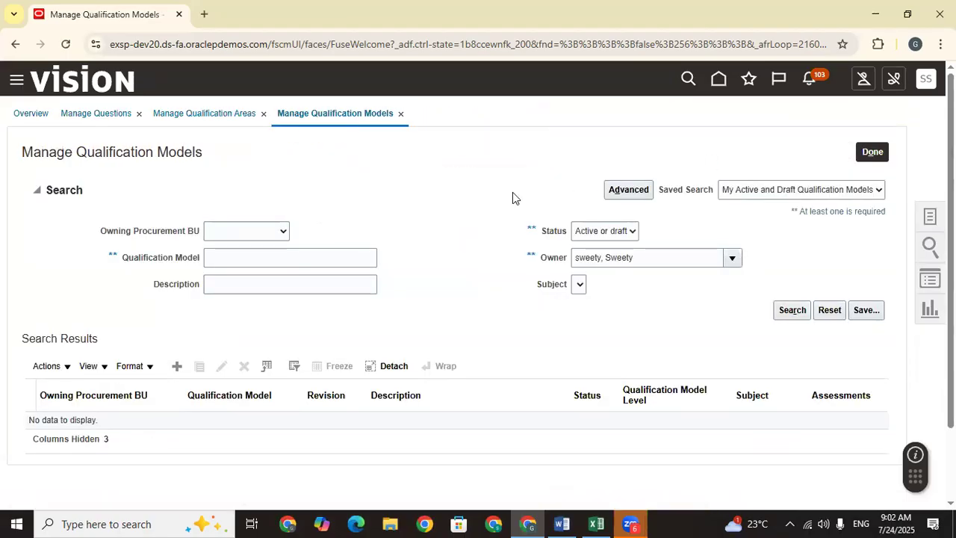
# Step: Choose Create Initiative from the Supplier Qualification tasks list
pyautogui.click(776, 264)
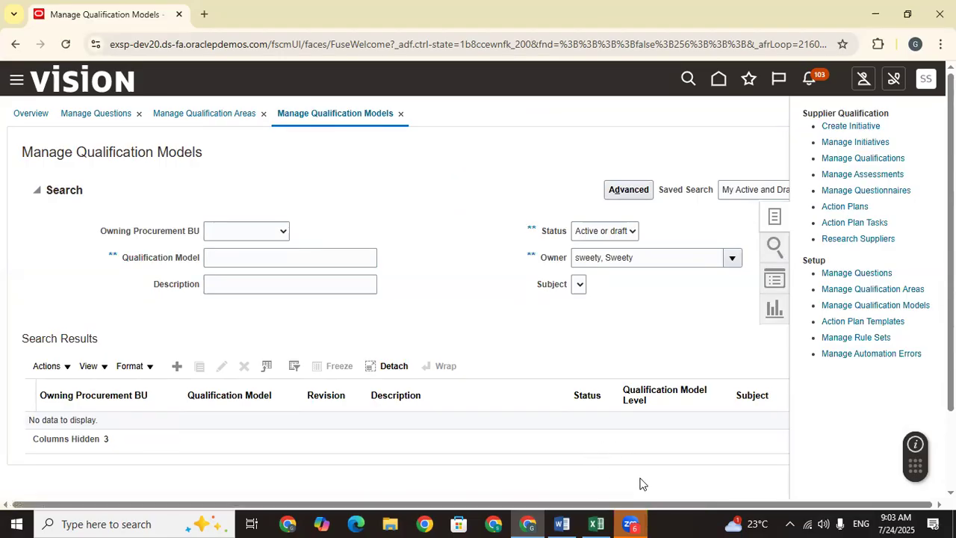
pyautogui.click(868, 126)
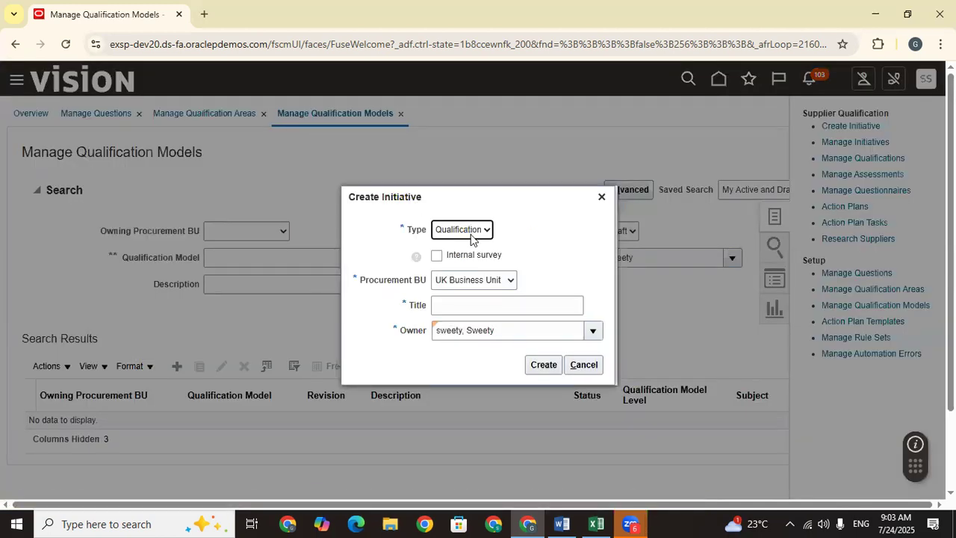
# Step: Keep initiative type Qualification and choose US1 Business Unit as procurement BU
pyautogui.click(470, 234)
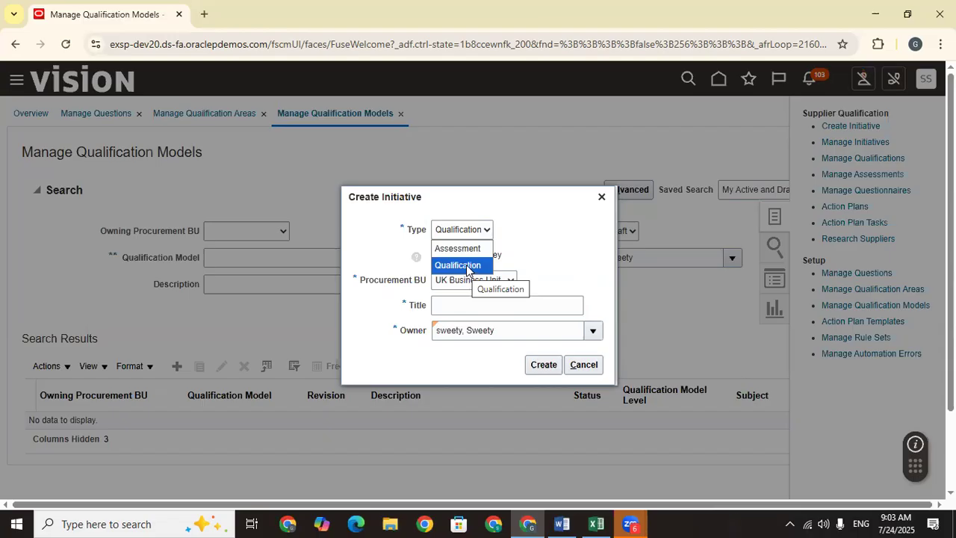
pyautogui.click(465, 266)
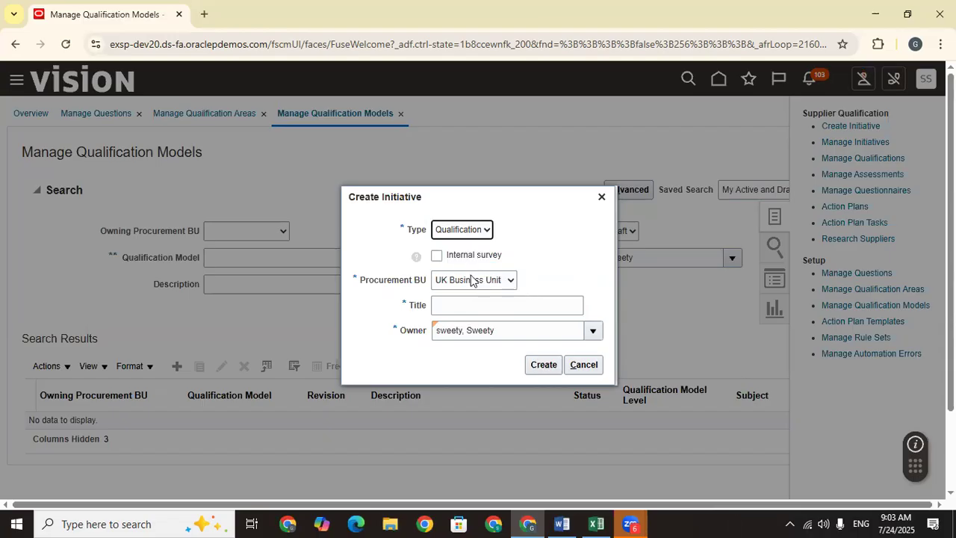
pyautogui.click(477, 281)
pyautogui.click(472, 315)
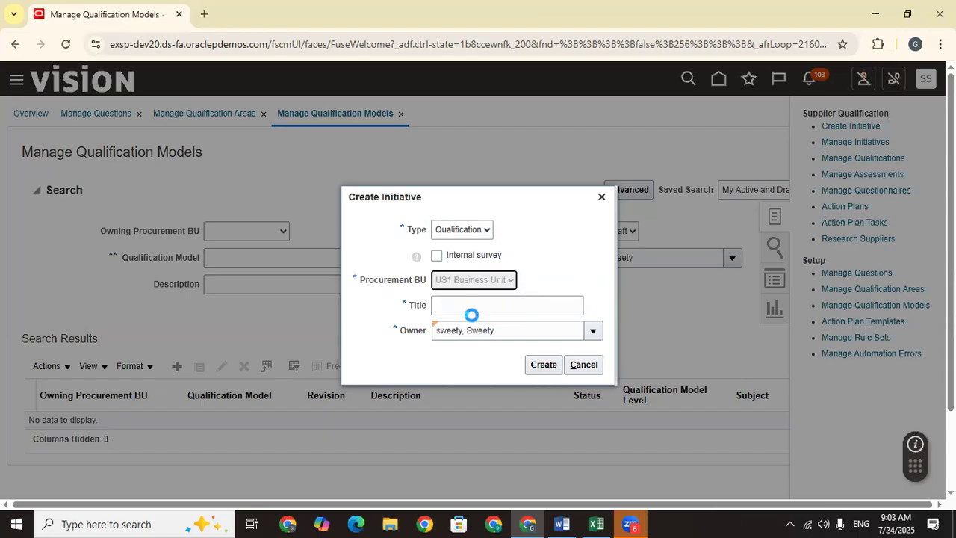
# Step: Title the initiative 'TATA Supplier Qualification', create it, and return to the Train Doc sheet
pyautogui.click(472, 306)
pyautogui.write('TATA')
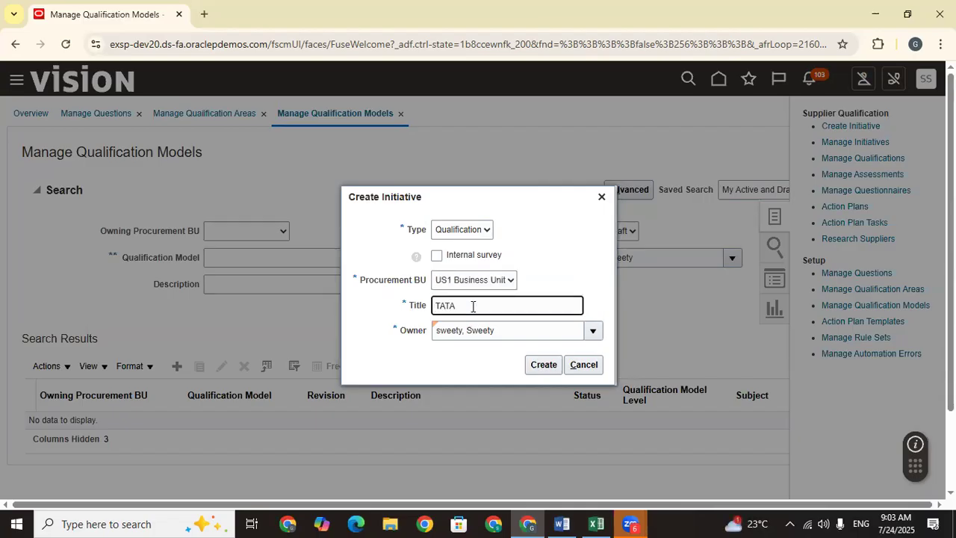
pyautogui.press('capslock')
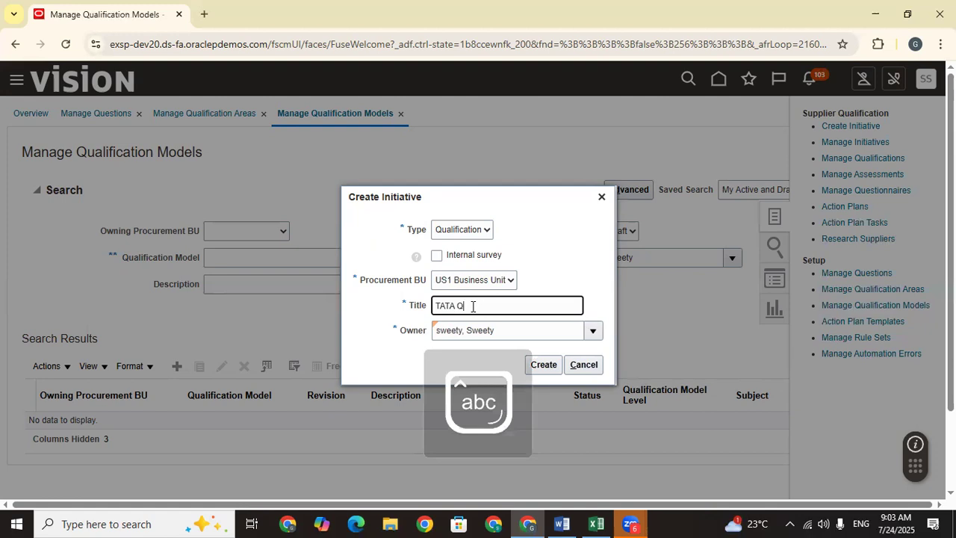
pyautogui.write('Supplier Qualification')
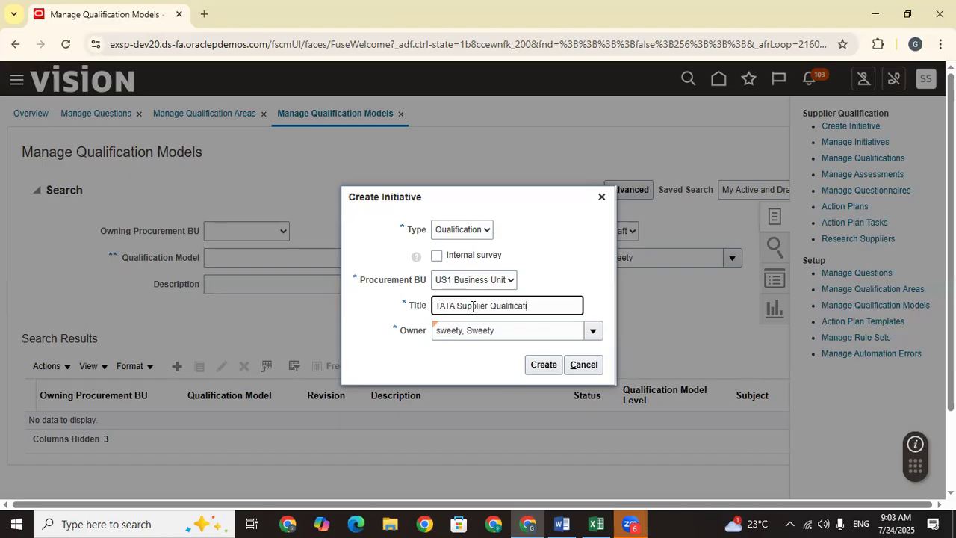
pyautogui.click(516, 329)
pyautogui.moveTo(543, 310); pyautogui.dragTo(377, 318)
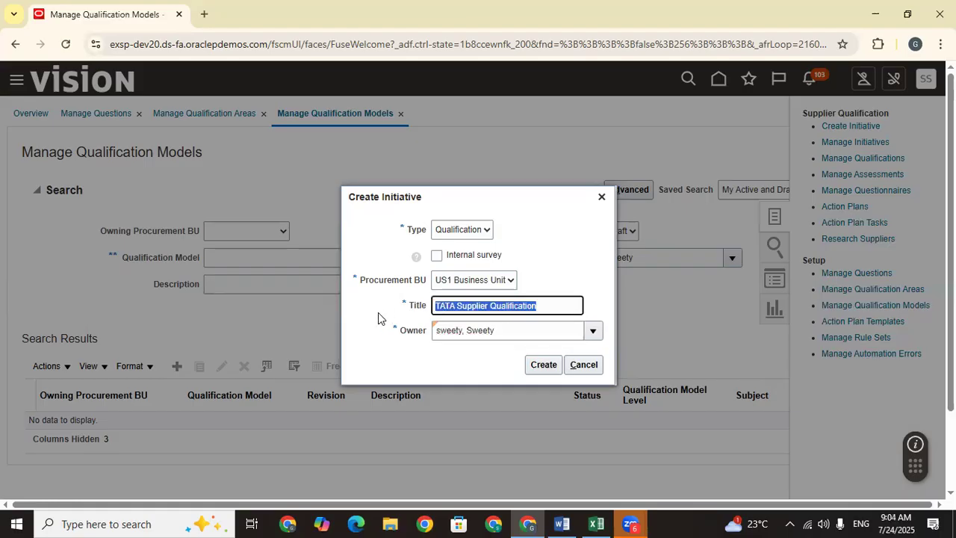
pyautogui.click(544, 364)
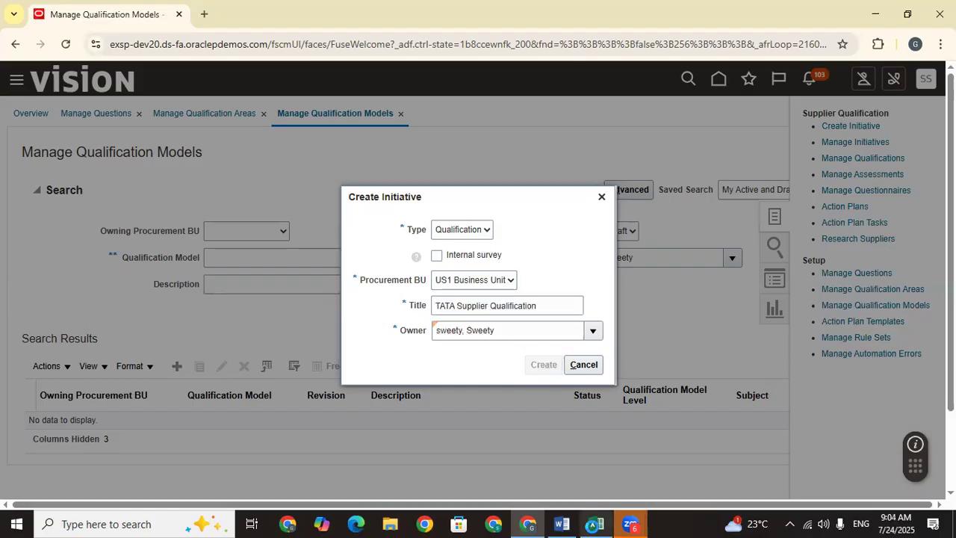
pyautogui.click(595, 523)
pyautogui.click(196, 415)
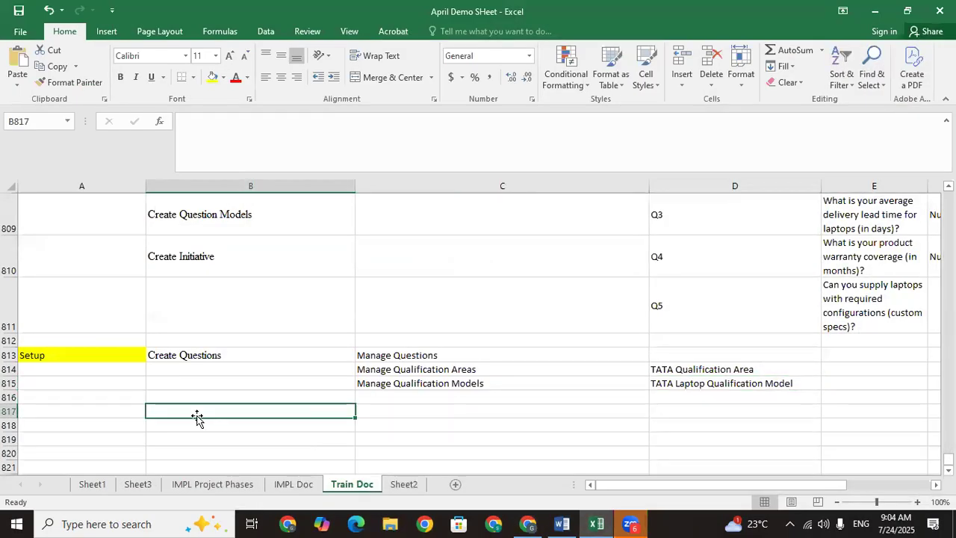
# Step: Copy 'Create Initiative' from B810 into B817
pyautogui.click(189, 259)
pyautogui.hotkey('ctrl', 'c')
pyautogui.click(218, 410)
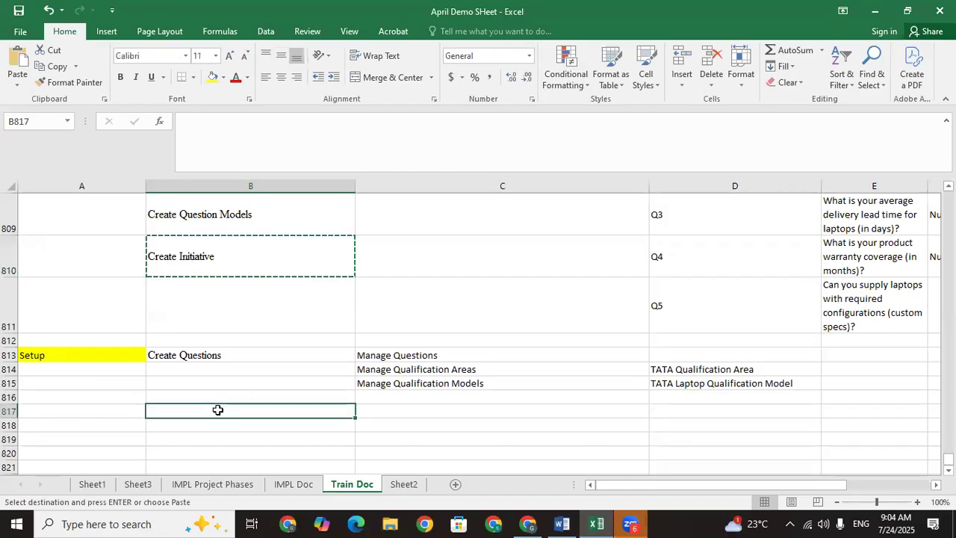
pyautogui.hotkey('ctrl', 'v')
# Step: Enter the phase label 'Execution Process' in A817
pyautogui.click(126, 409)
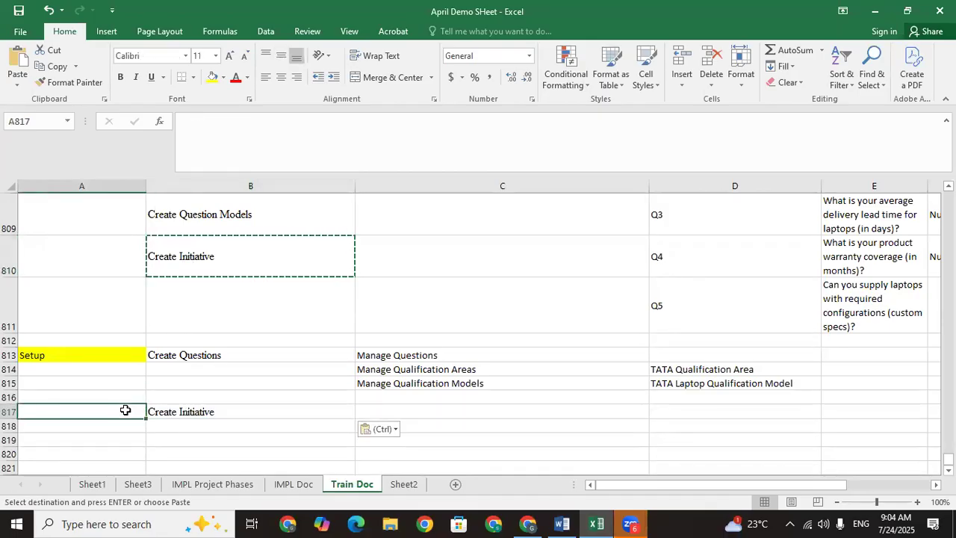
pyautogui.write('E')
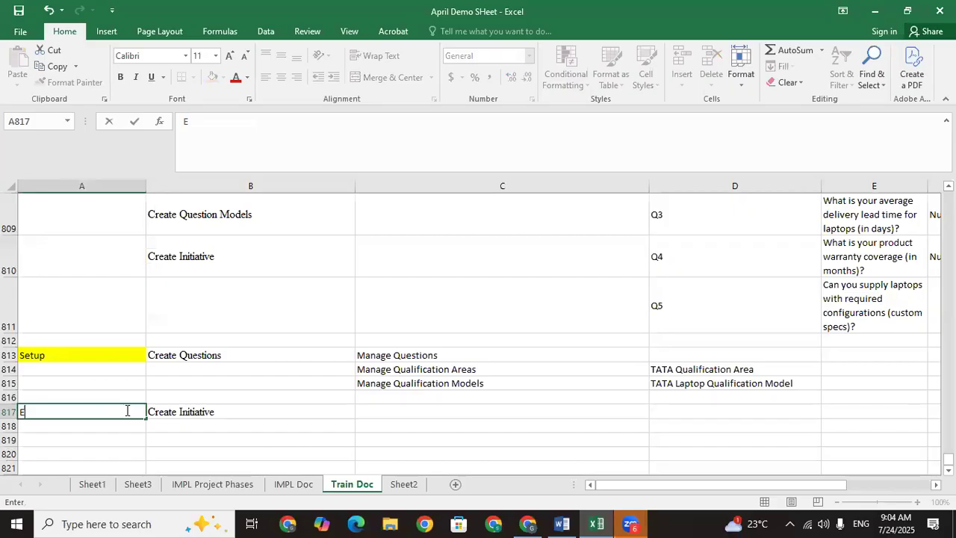
pyautogui.write('xecutio')
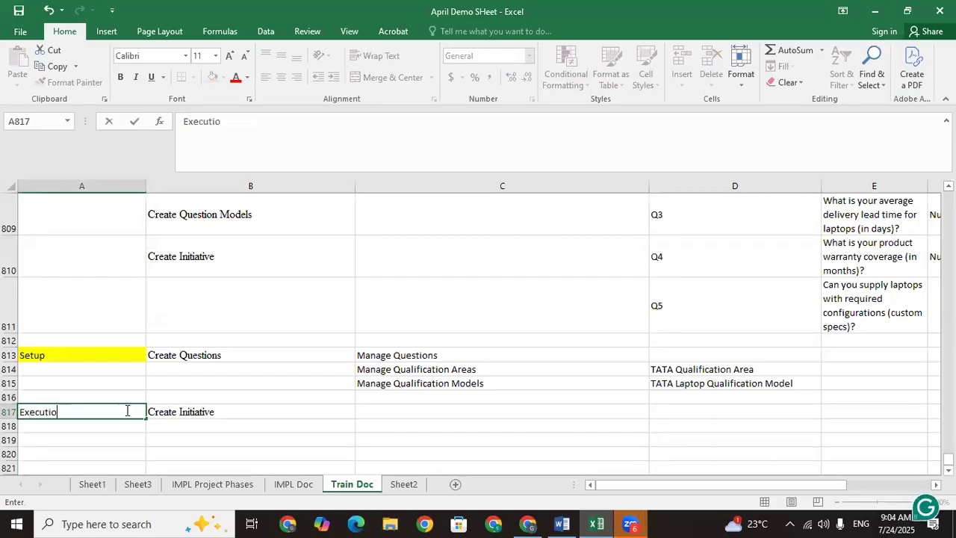
pyautogui.write('n Process')
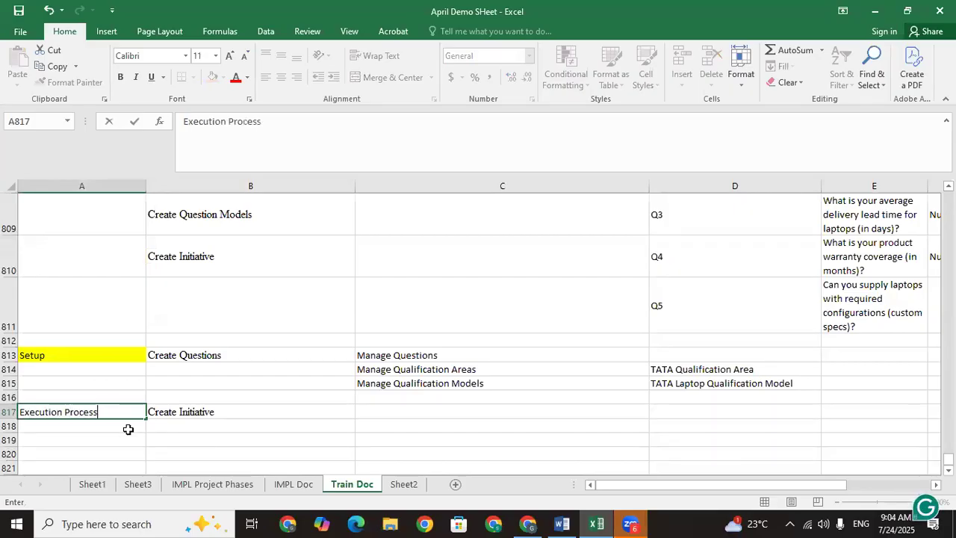
pyautogui.click(127, 429)
pyautogui.click(402, 408)
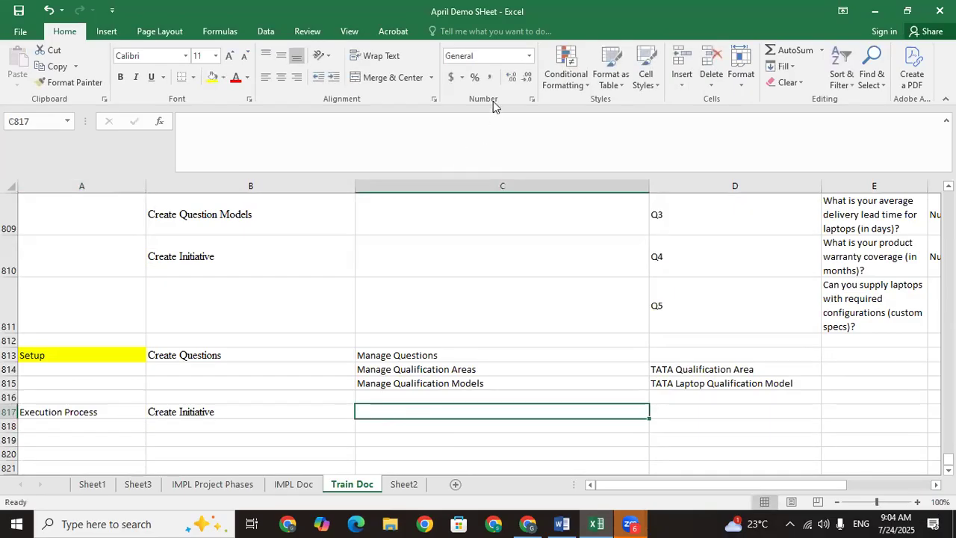
# Step: Copy the initiative title 'TATA Supplier Qualification' into Excel cell C817
pyautogui.click(597, 522)
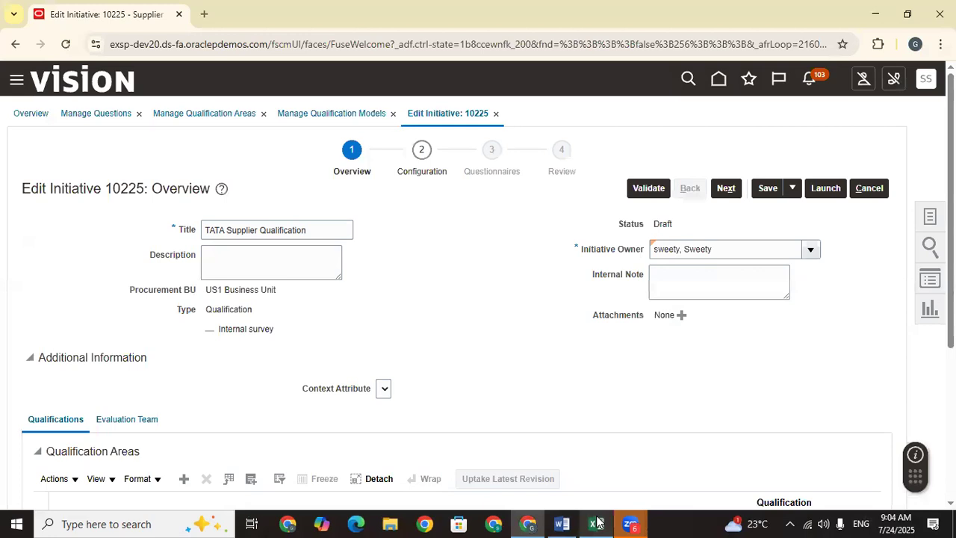
pyautogui.moveTo(340, 231); pyautogui.dragTo(185, 236)
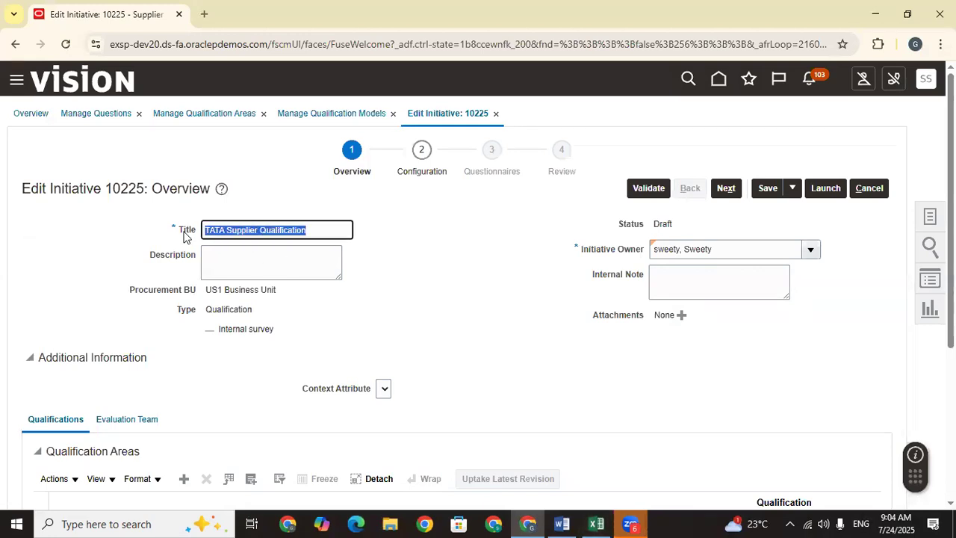
pyautogui.click(597, 523)
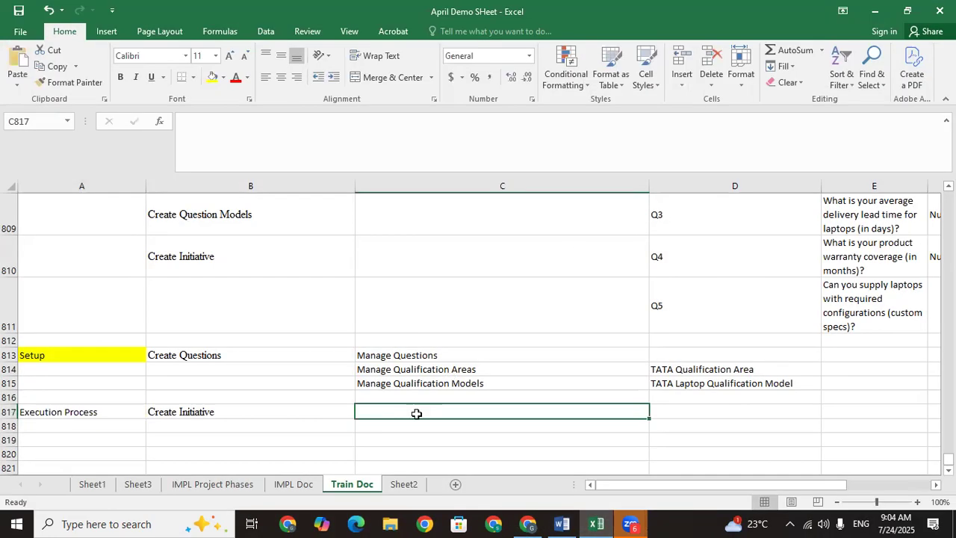
pyautogui.hotkey('ctrl', 'v')
# Step: Set initiative 10225's Description to 'TATA Supplier Qualification', matching the title
pyautogui.click(875, 11)
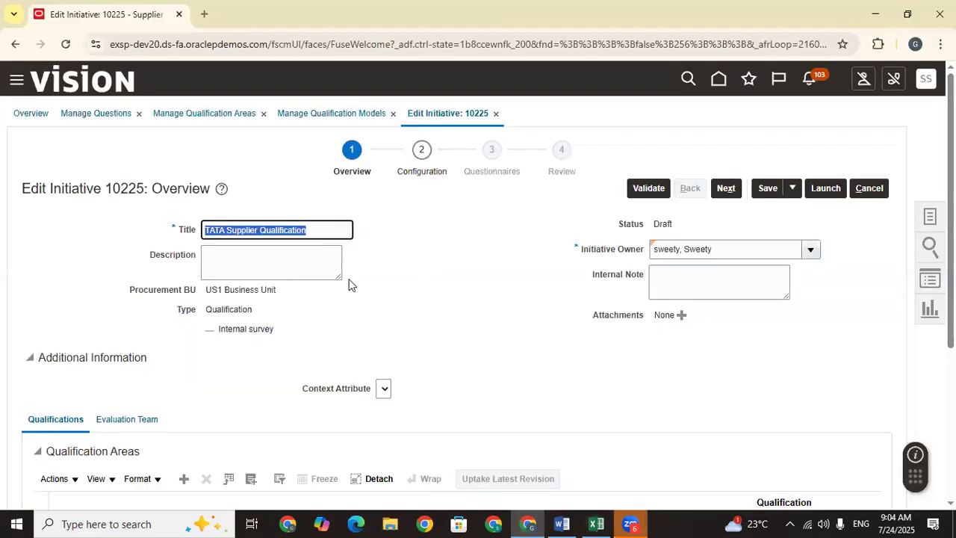
pyautogui.click(261, 259)
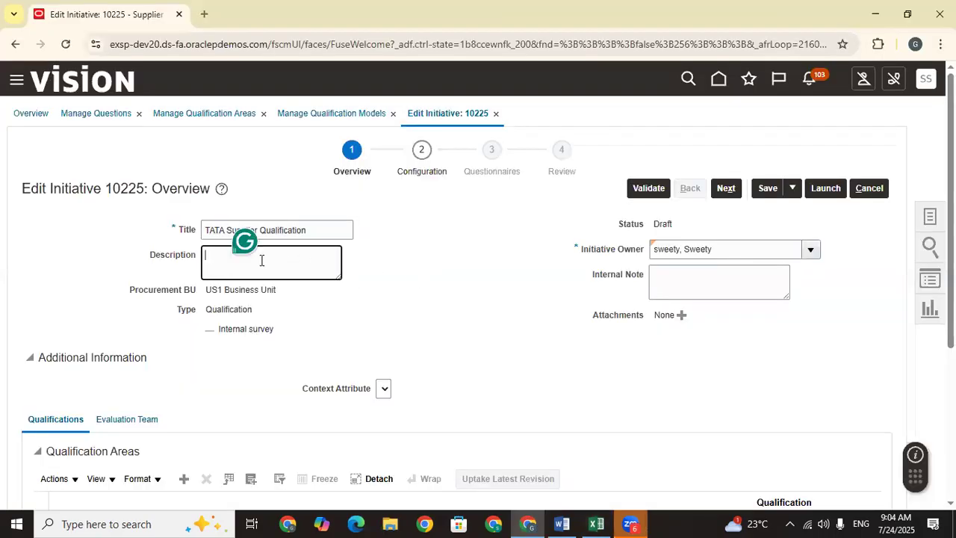
pyautogui.moveTo(324, 224); pyautogui.dragTo(153, 224)
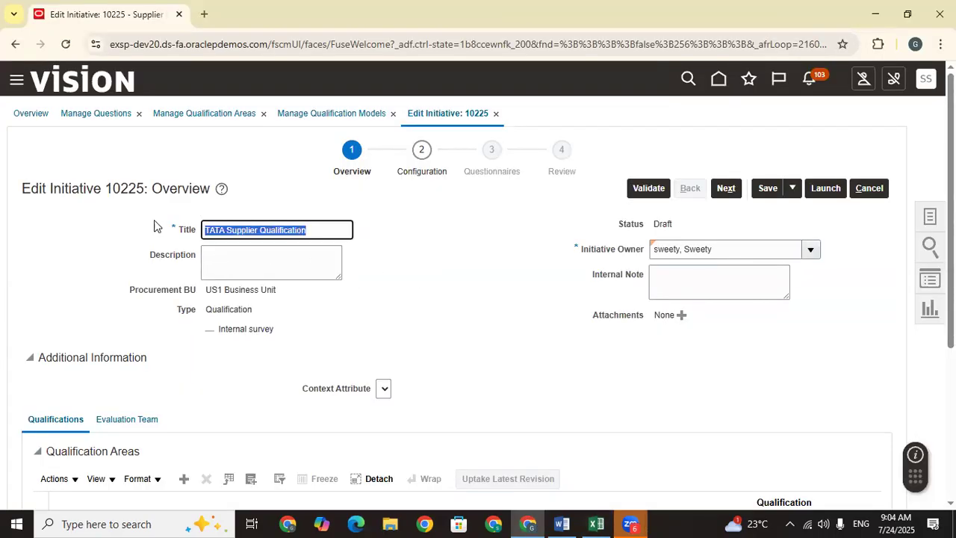
pyautogui.click(236, 268)
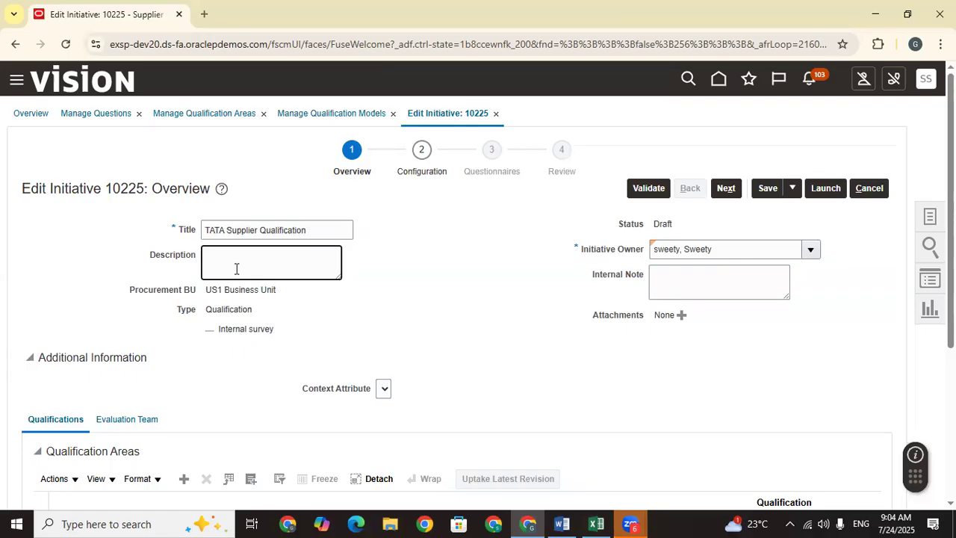
pyautogui.hotkey('ctrl', 'v')
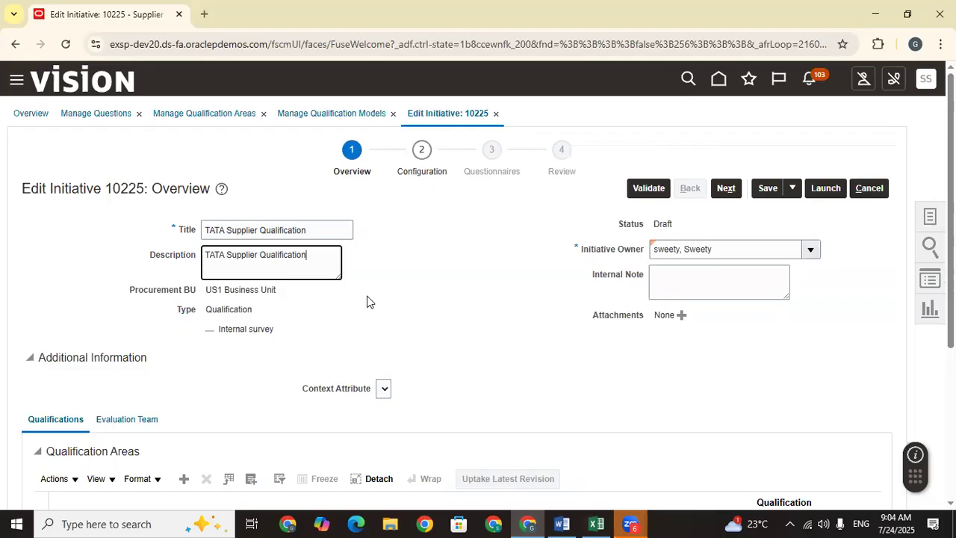
pyautogui.click(420, 289)
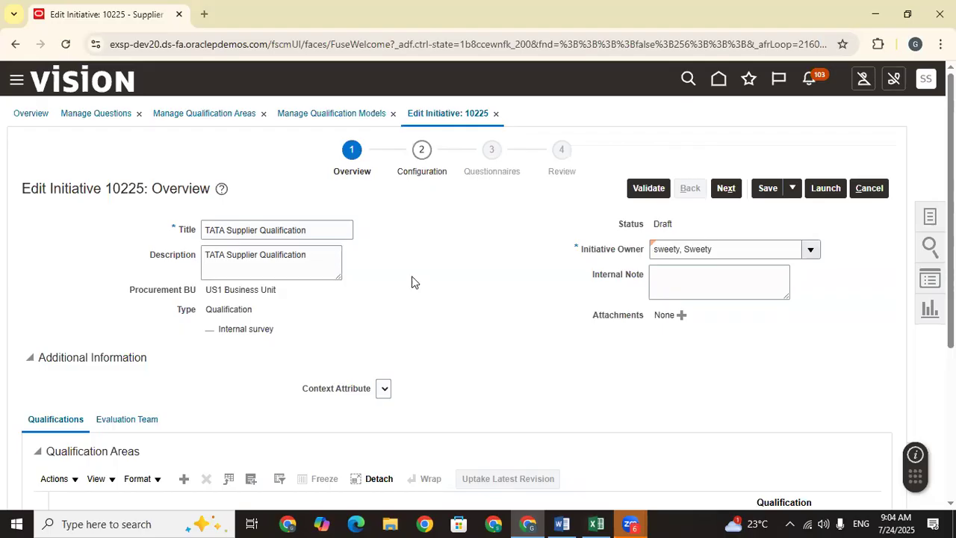
pyautogui.scroll(-2, 469, 250)
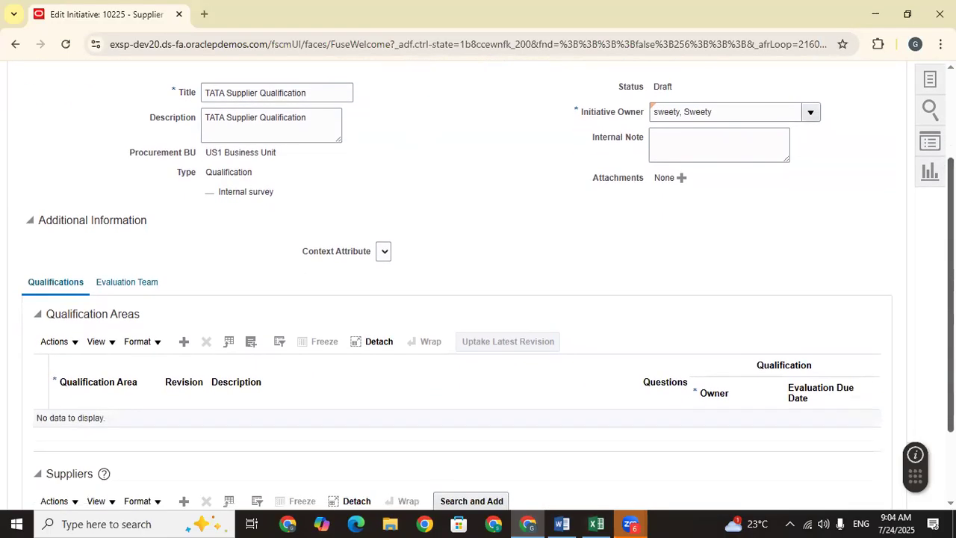
pyautogui.scroll(-1, 924, 255)
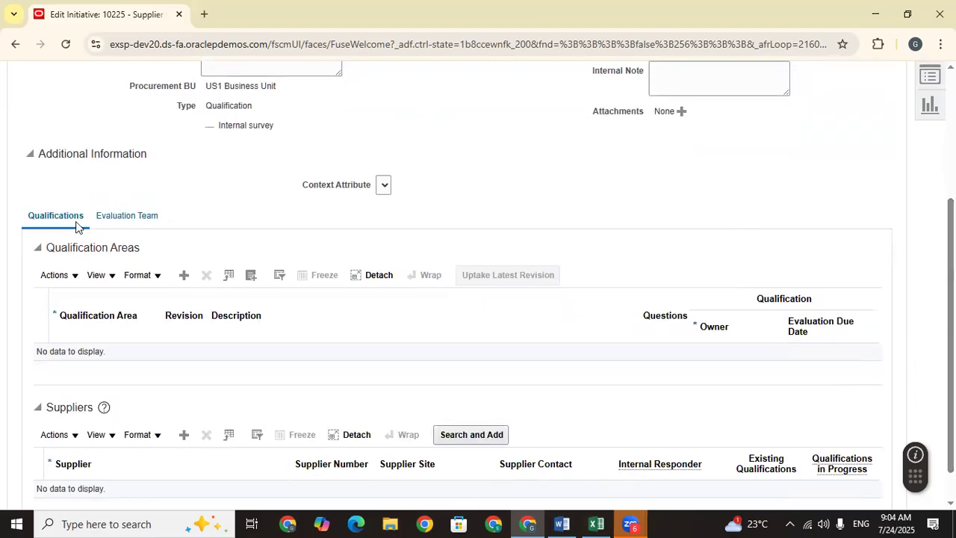
# Step: Search qualification areas for 'TATA' and add the TATA Laptop Qualification Area
pyautogui.click(256, 279)
pyautogui.click(324, 246)
pyautogui.write('TATA')
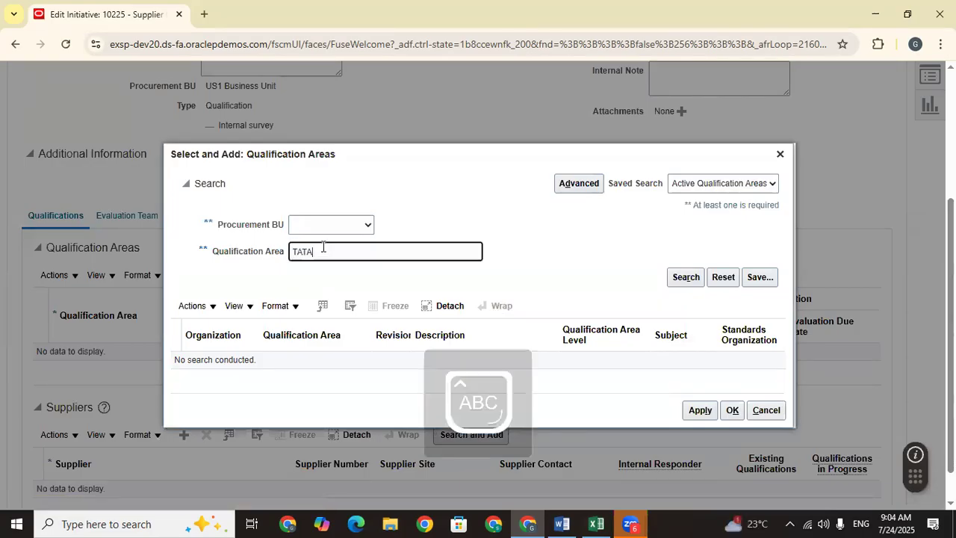
pyautogui.press('Return')
pyautogui.click(519, 357)
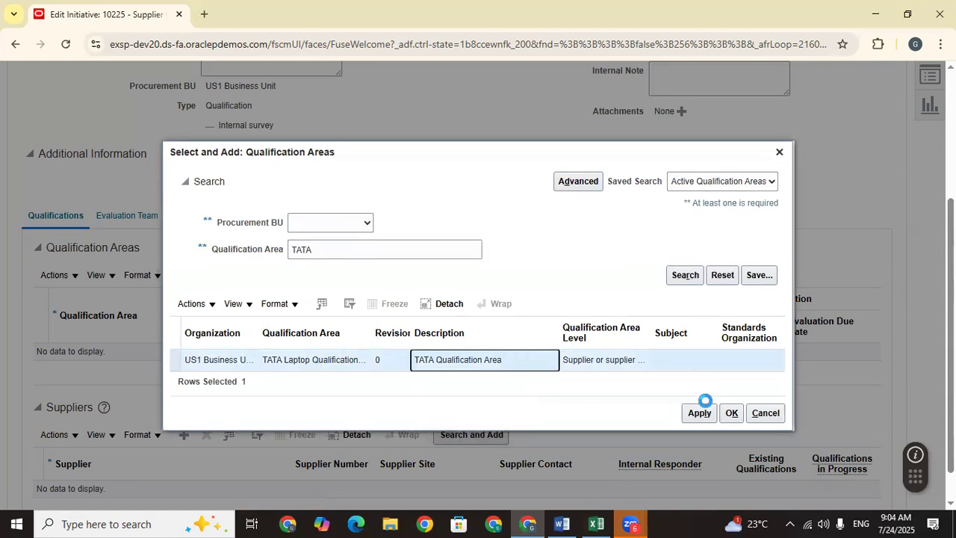
pyautogui.click(699, 415)
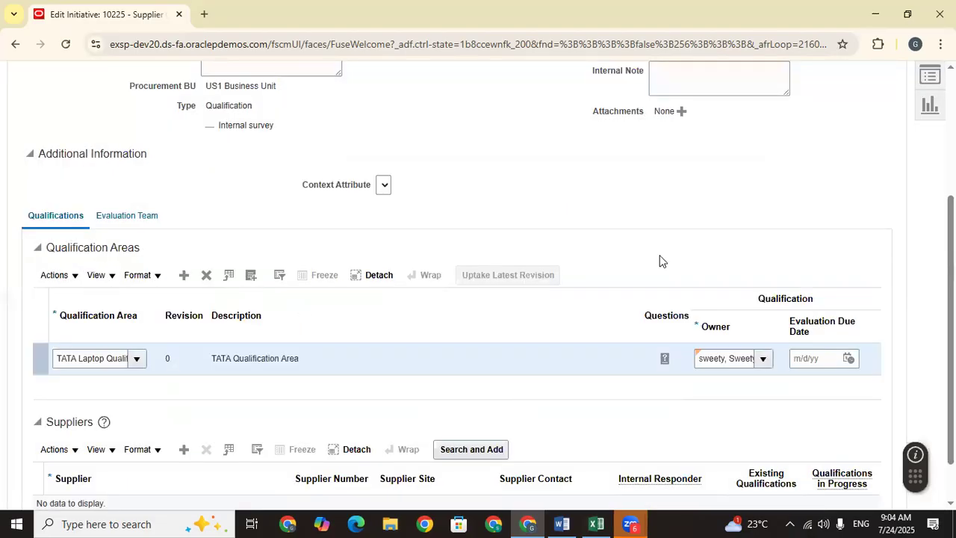
pyautogui.scroll(-1, 660, 284)
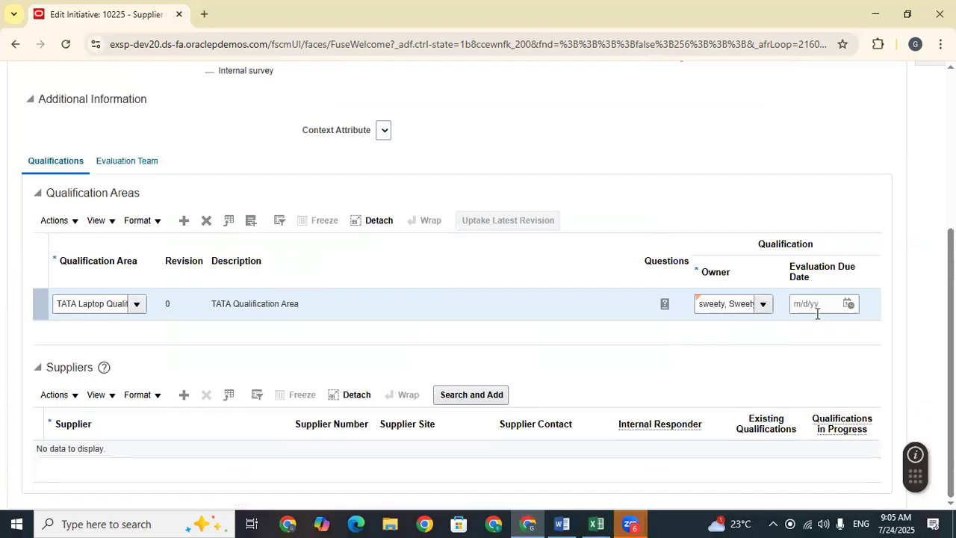
pyautogui.click(134, 160)
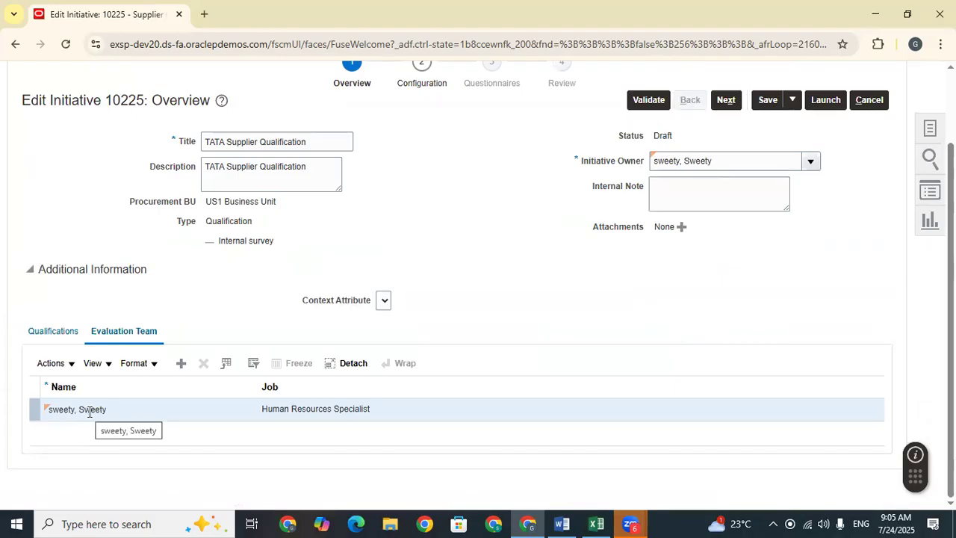
pyautogui.click(64, 335)
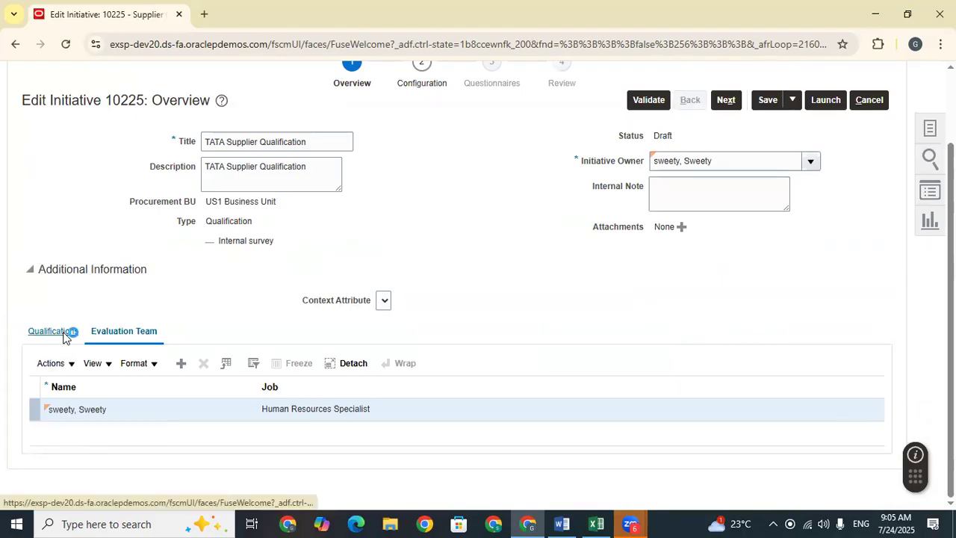
pyautogui.scroll(-3, 589, 291)
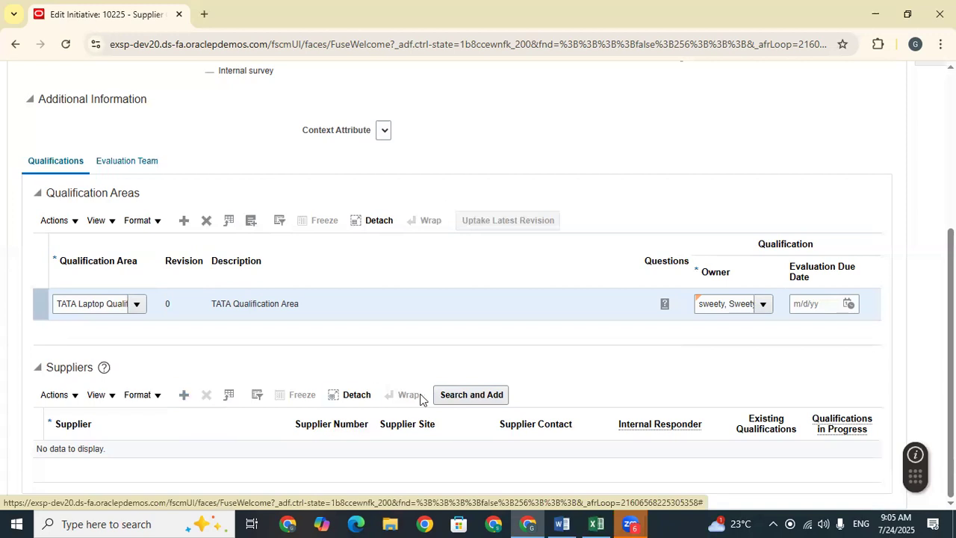
pyautogui.click(468, 395)
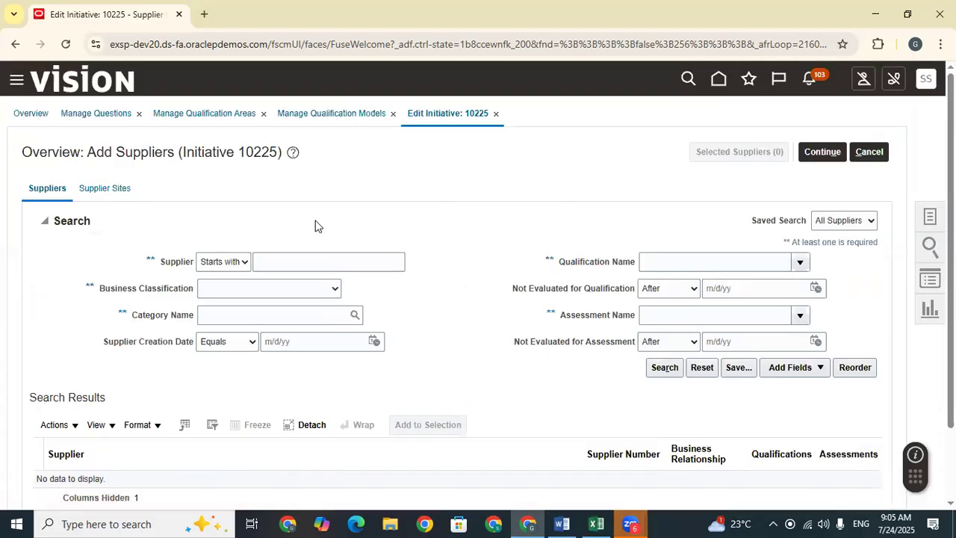
pyautogui.scroll(-2, 315, 226)
pyautogui.scroll(2, 706, 215)
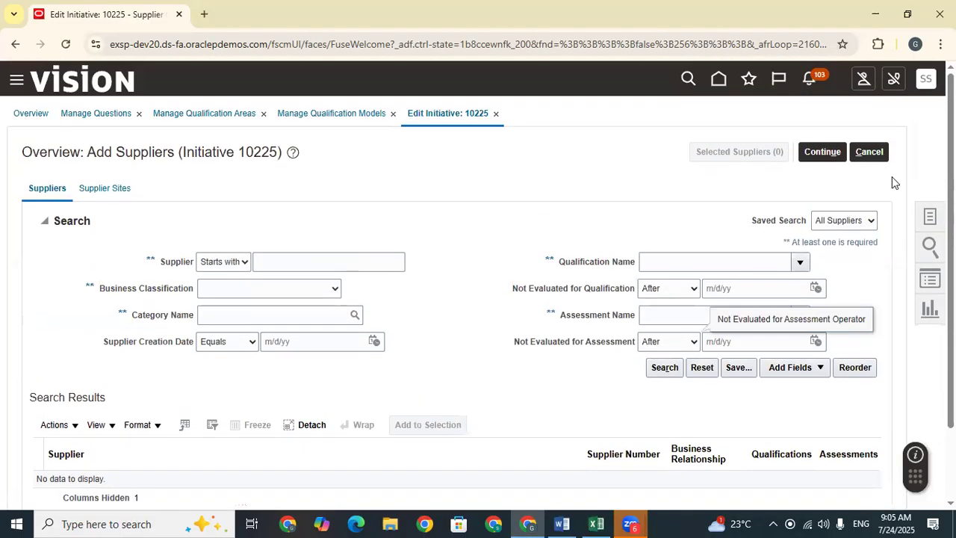
pyautogui.click(869, 153)
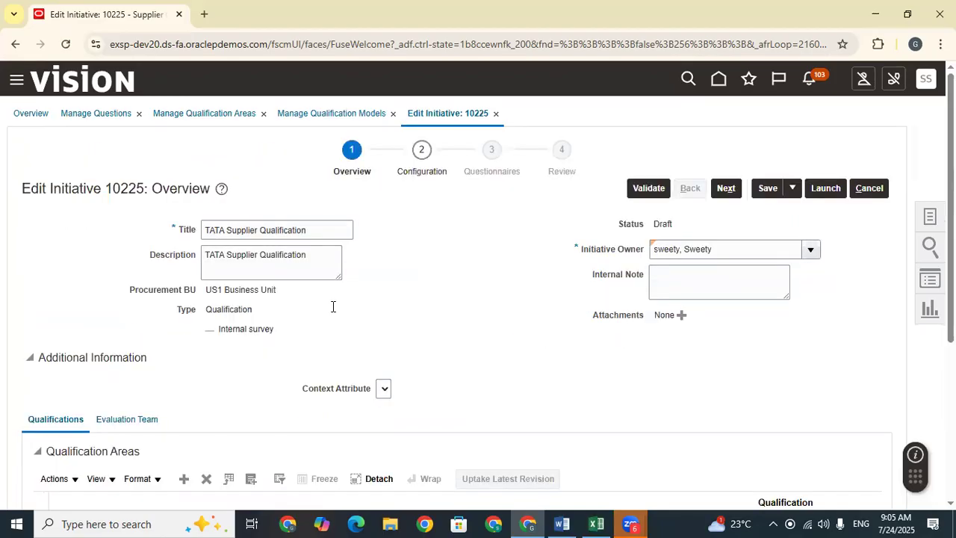
pyautogui.scroll(-3, 454, 320)
pyautogui.click(183, 395)
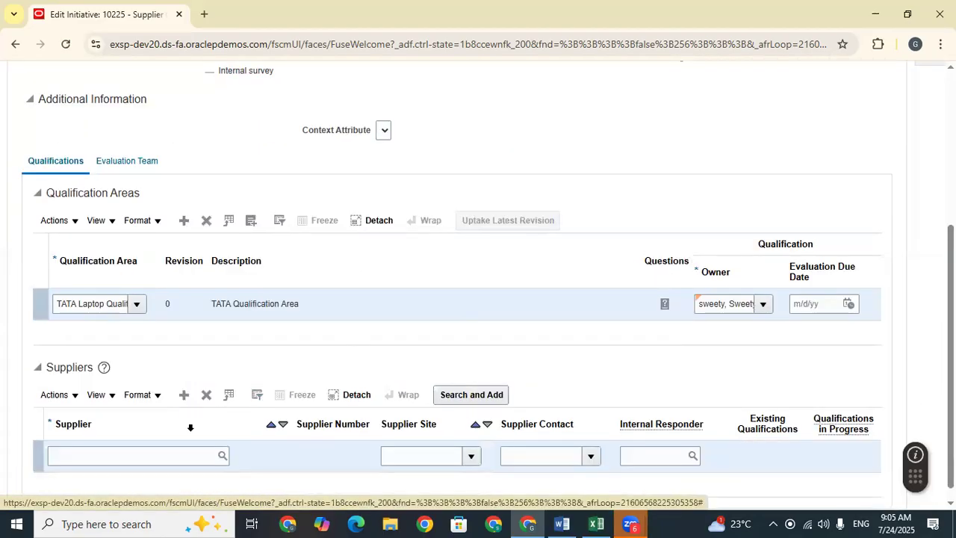
# Step: Add supplier Dell Inc. with supplier site Dell US1
pyautogui.click(174, 456)
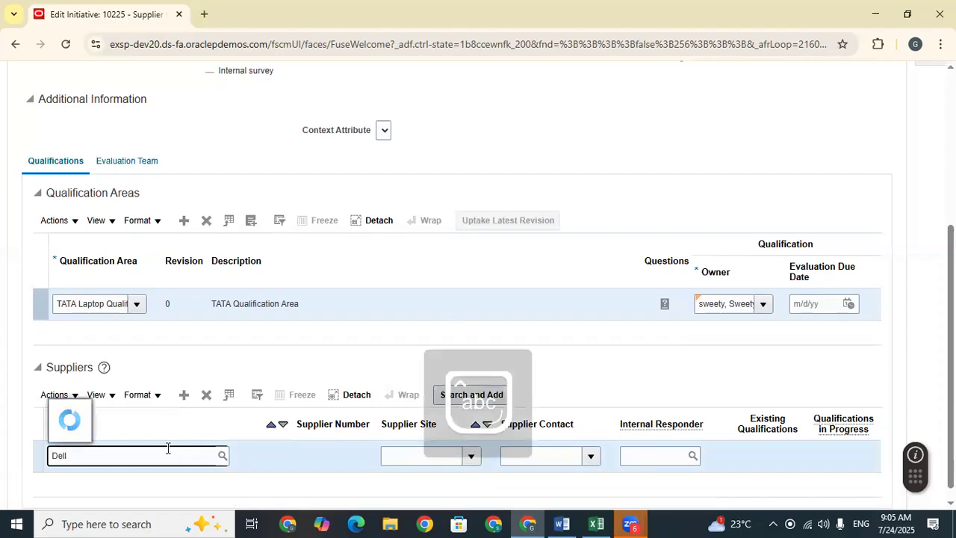
pyautogui.click(98, 413)
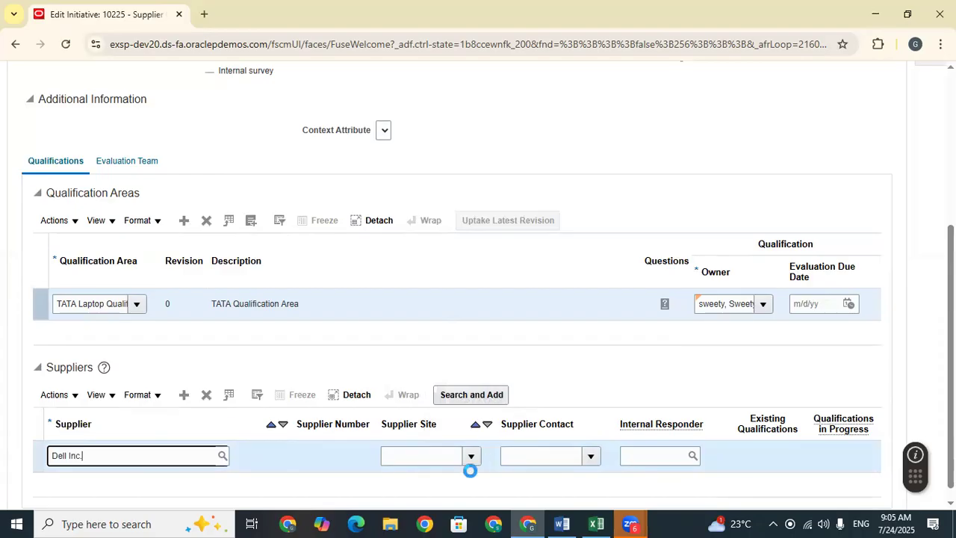
pyautogui.click(471, 459)
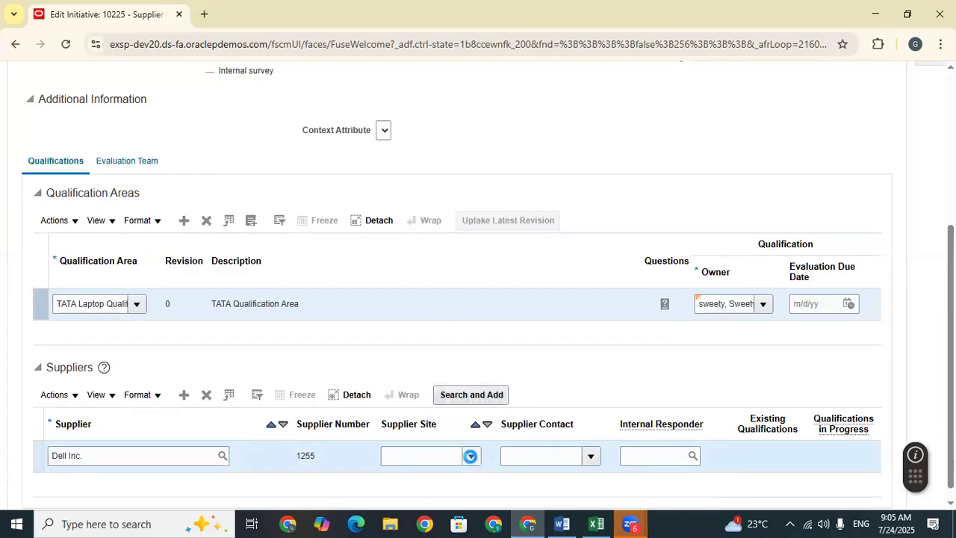
pyautogui.click(425, 415)
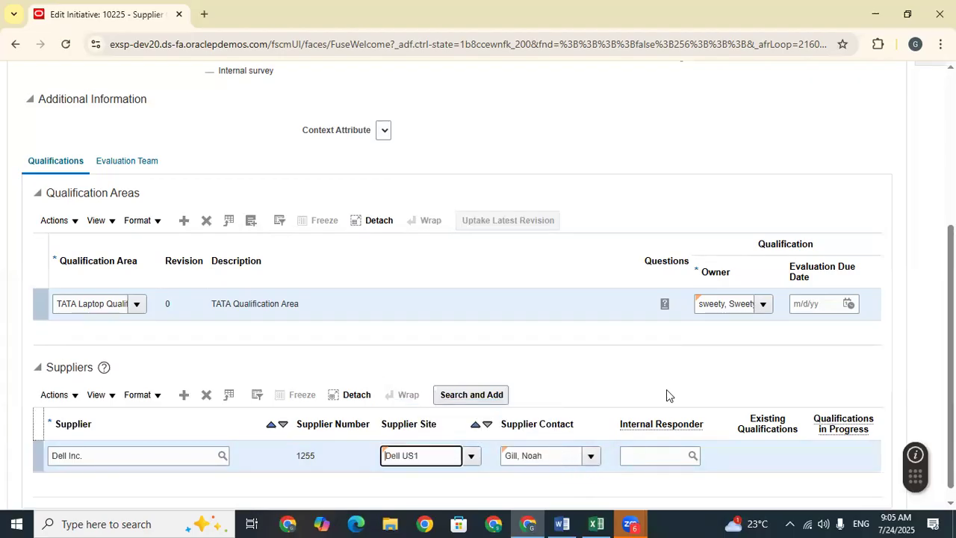
pyautogui.scroll(-1, 665, 393)
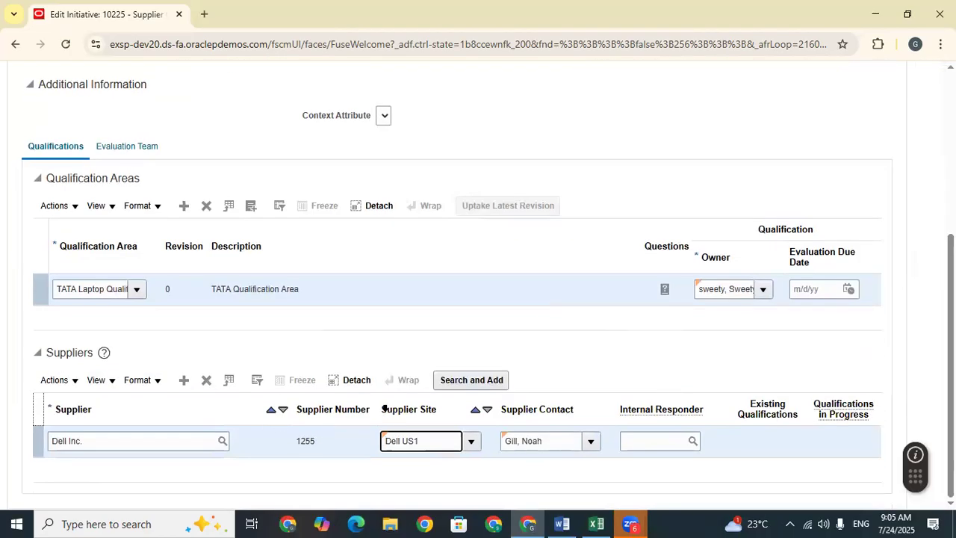
# Step: Add a second supplier row for Lee Supplies with site Lee US1
pyautogui.click(184, 380)
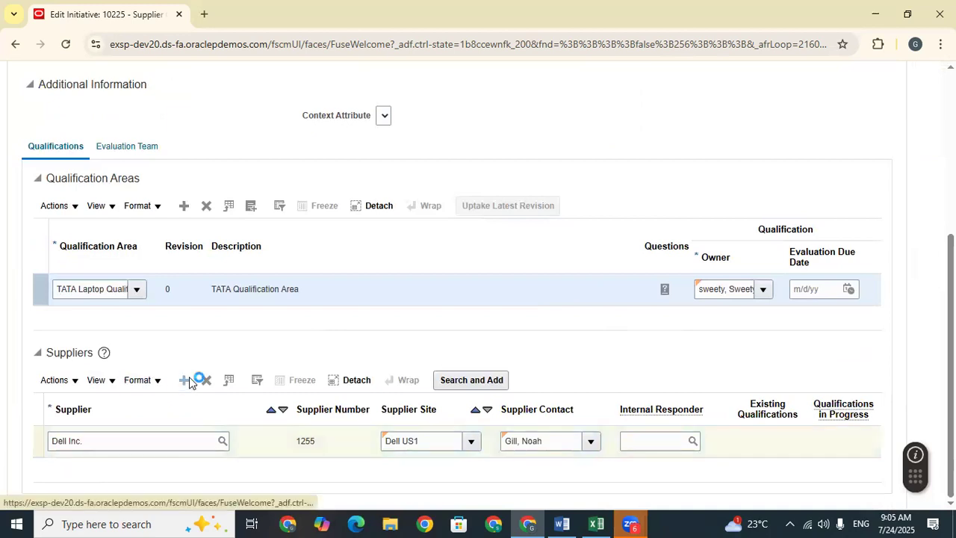
pyautogui.click(154, 465)
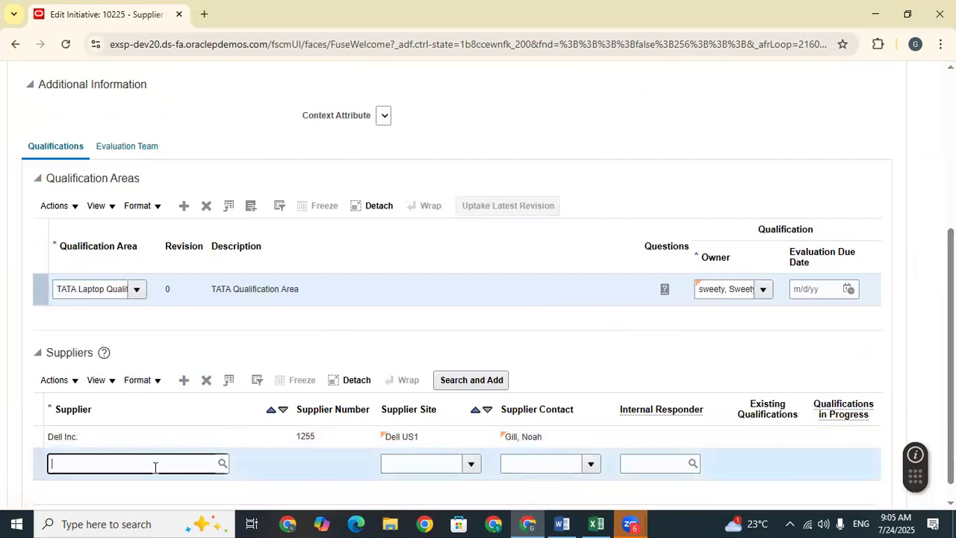
pyautogui.write('Len')
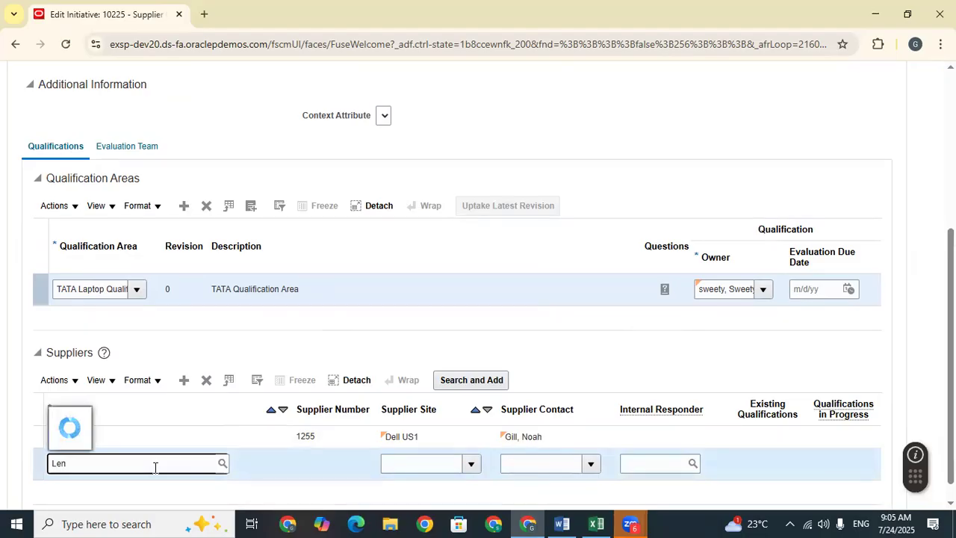
pyautogui.press('BackSpace')
pyautogui.press('BackSpace')
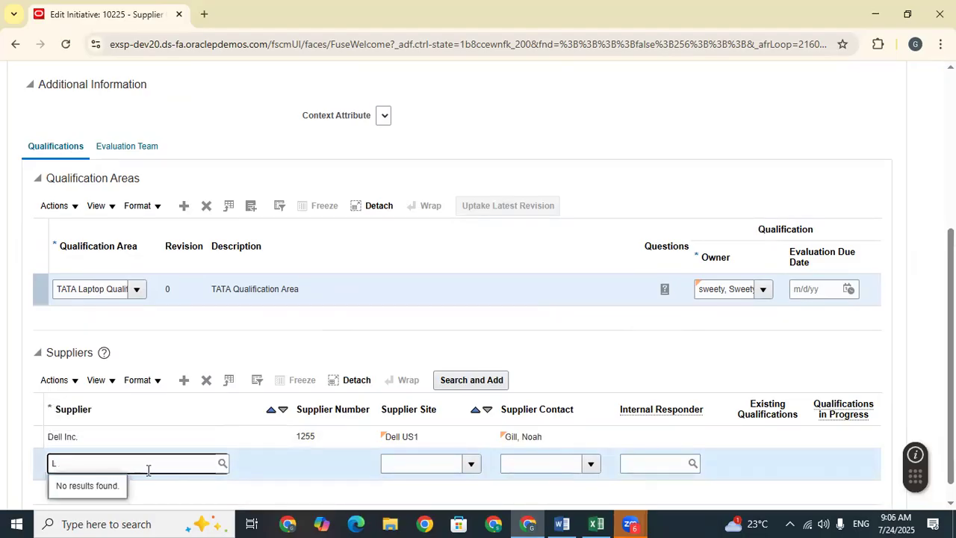
pyautogui.write('ee')
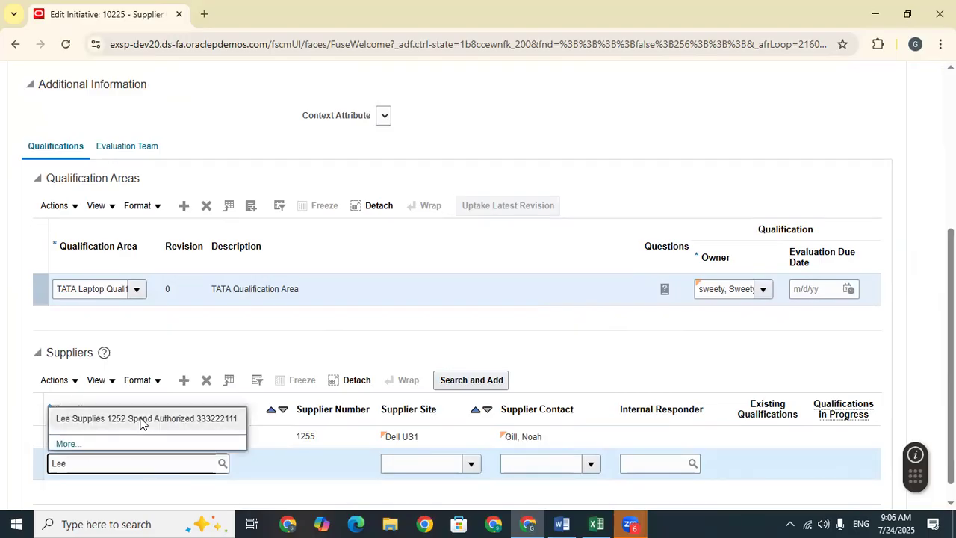
pyautogui.click(140, 419)
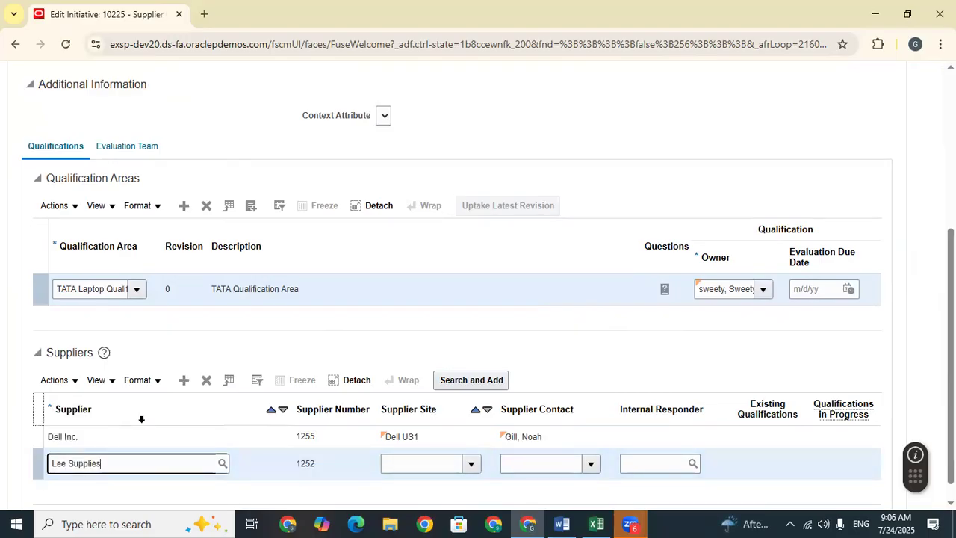
pyautogui.click(471, 463)
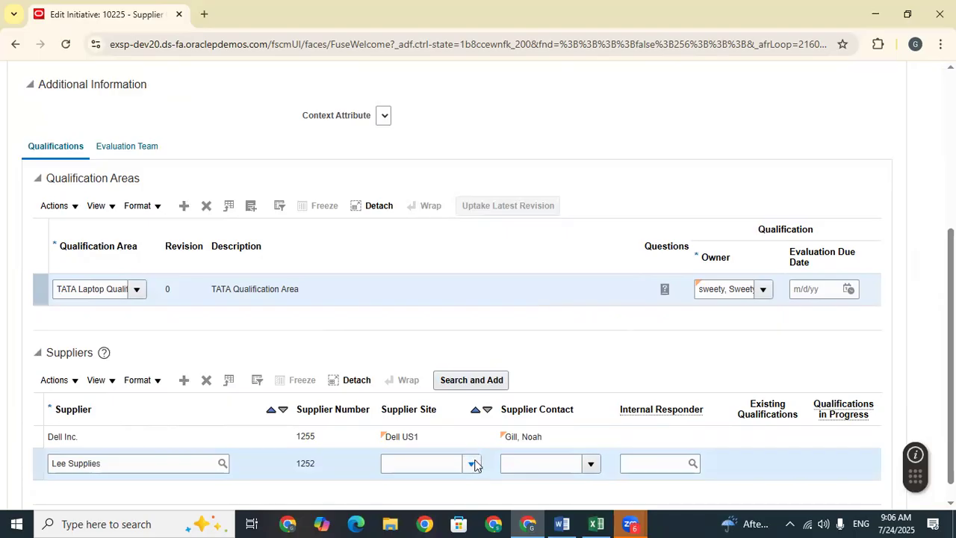
pyautogui.click(443, 422)
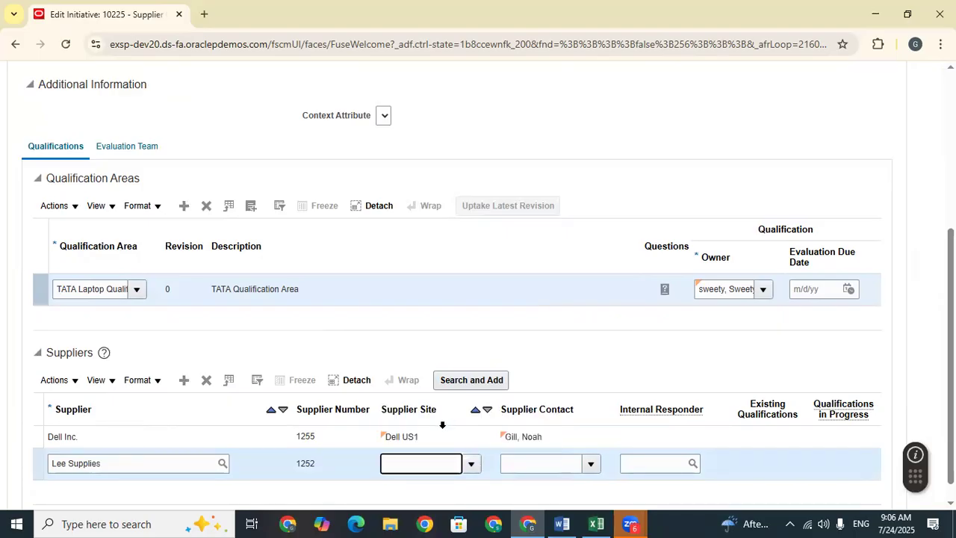
pyautogui.scroll(-1, 573, 324)
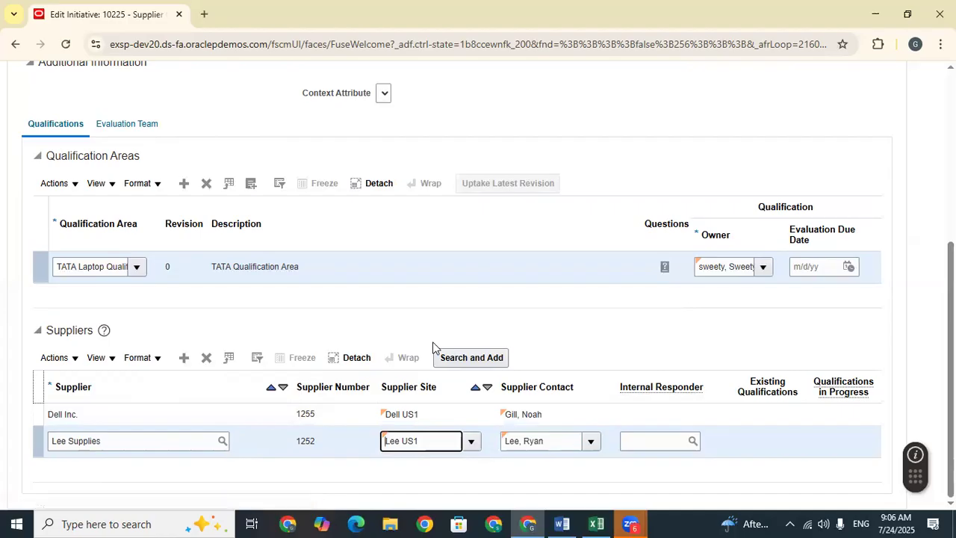
pyautogui.scroll(4, 433, 345)
# Step: Move initiative 10225 through the Configuration step on to Questionnaires
pyautogui.click(728, 187)
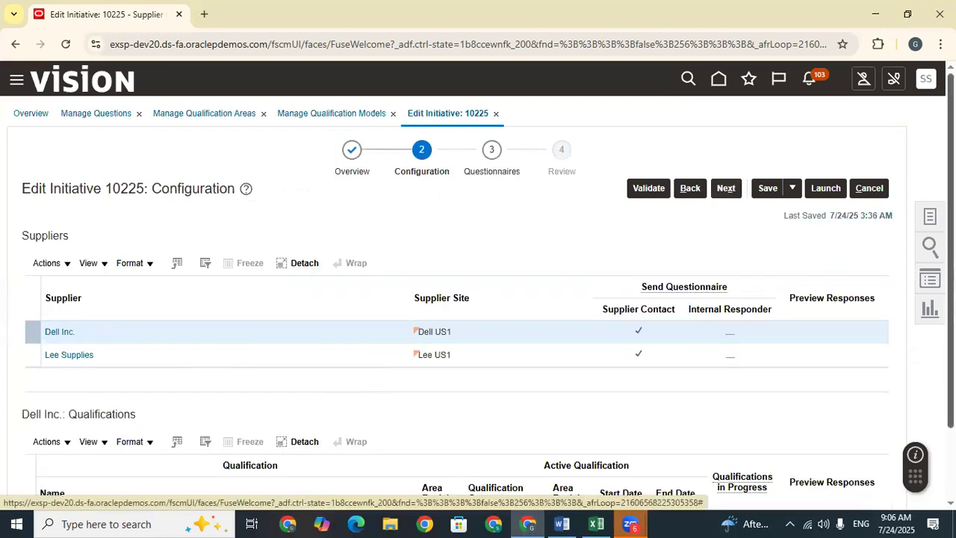
pyautogui.scroll(-2, 363, 404)
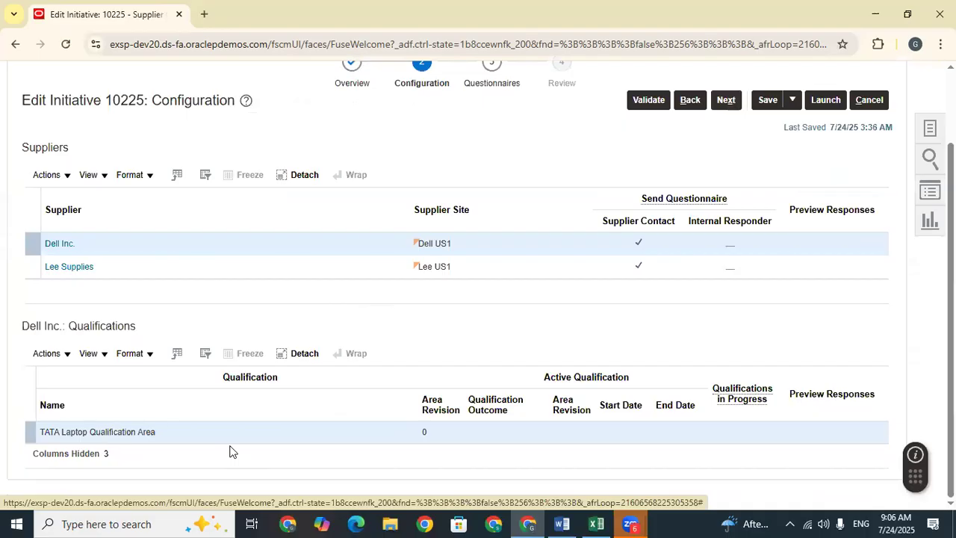
pyautogui.scroll(2, 478, 299)
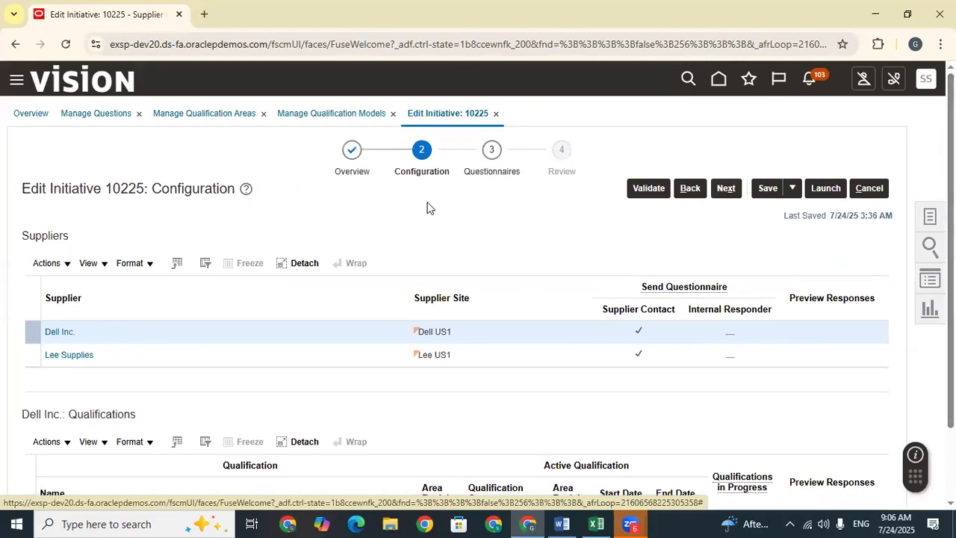
pyautogui.click(722, 191)
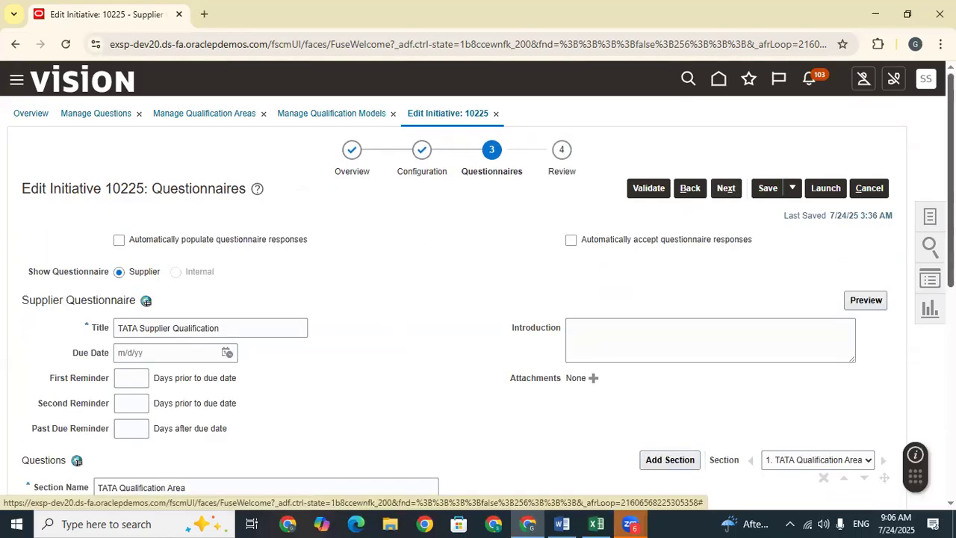
# Step: Review the TATA Qualification Area questions and the First, Second and Past Due reminder days
pyautogui.scroll(-5, 146, 300)
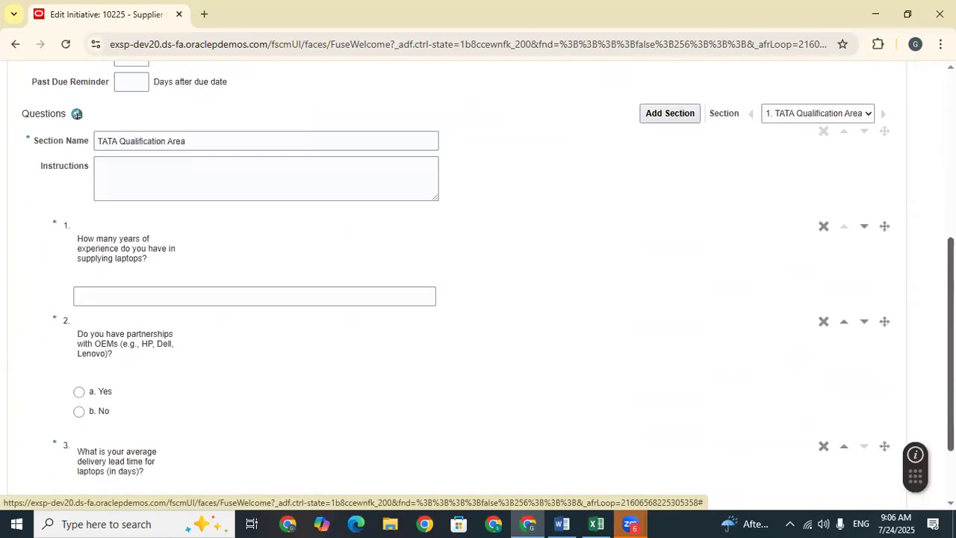
pyautogui.scroll(-1, 77, 114)
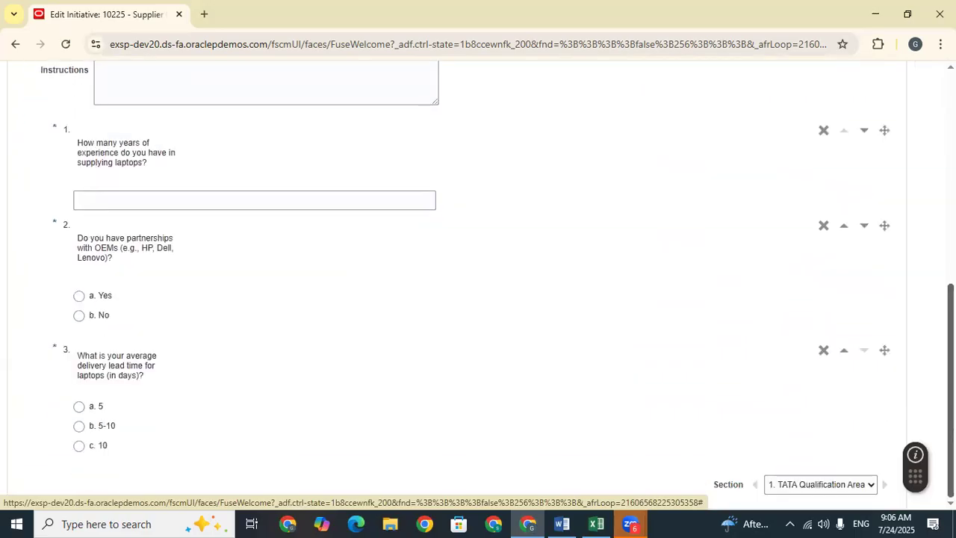
pyautogui.scroll(5, 145, 222)
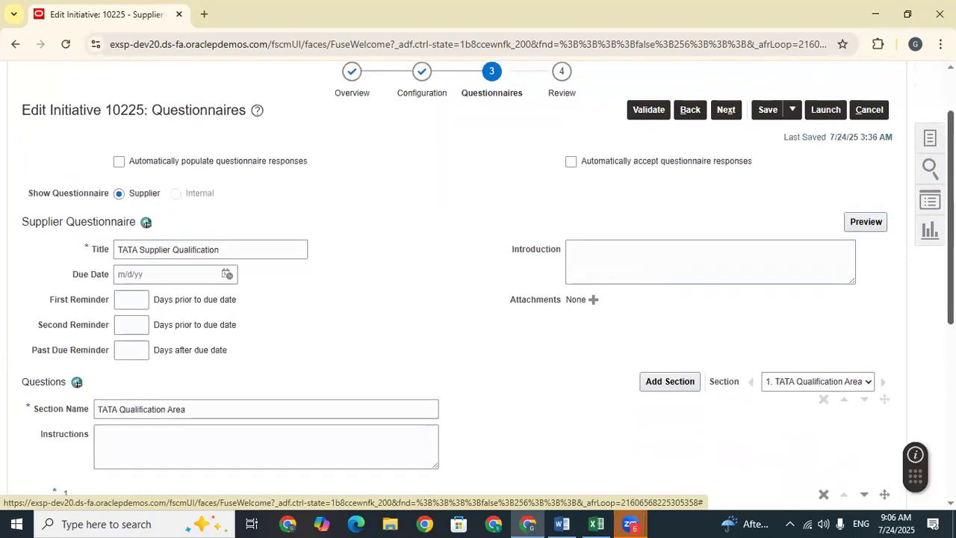
pyautogui.click(128, 298)
pyautogui.click(137, 324)
pyautogui.click(143, 351)
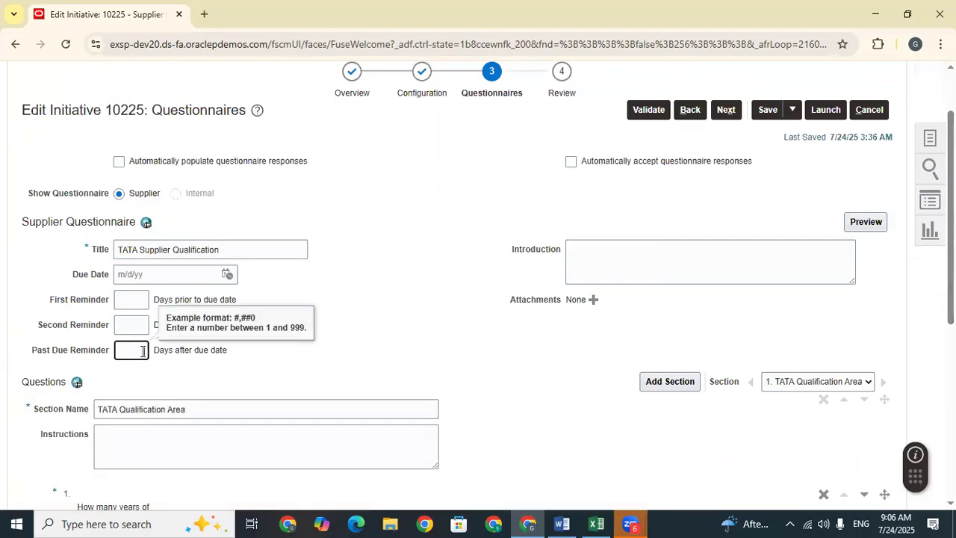
pyautogui.click(142, 301)
pyautogui.click(143, 318)
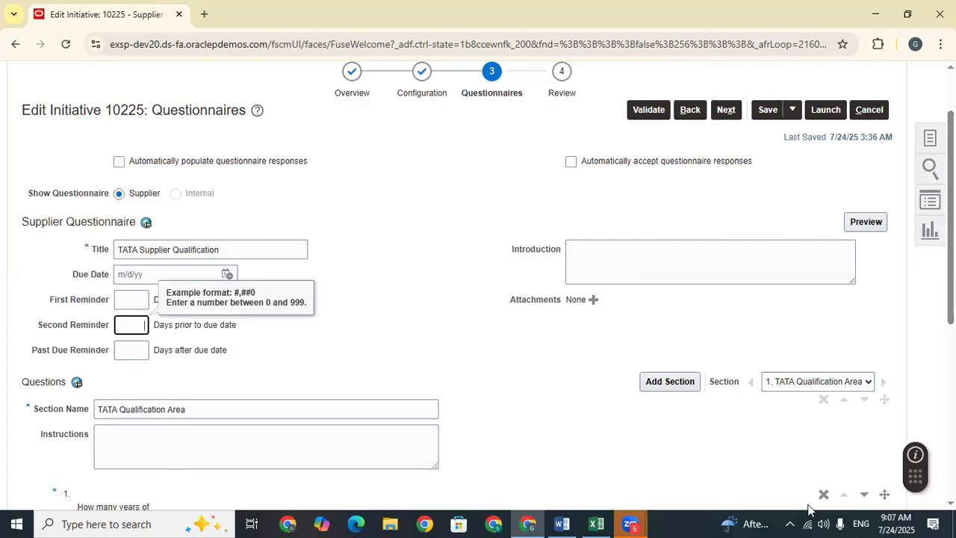
pyautogui.click(132, 297)
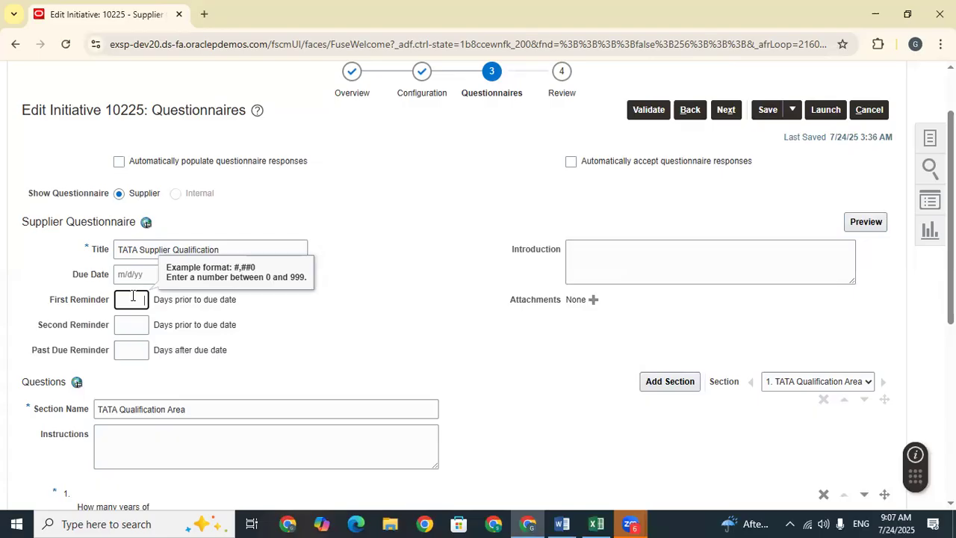
pyautogui.click(139, 350)
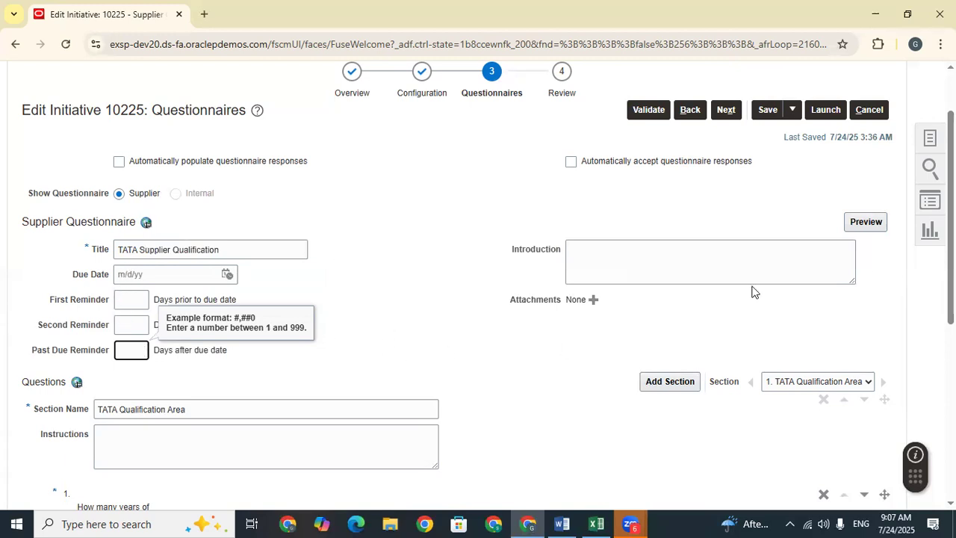
# Step: On the Review step, validate initiative 10225 with no errors and launch it
pyautogui.click(728, 110)
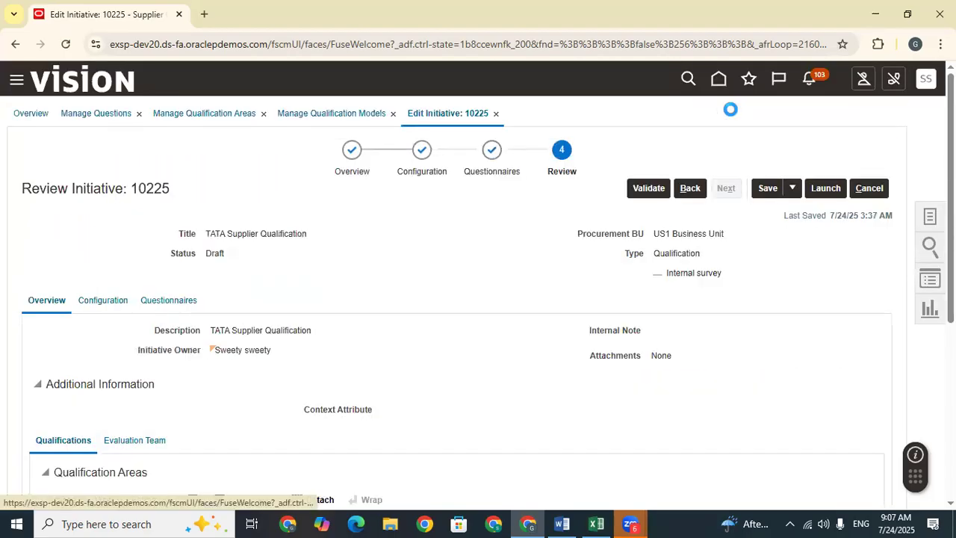
pyautogui.scroll(-4, 473, 305)
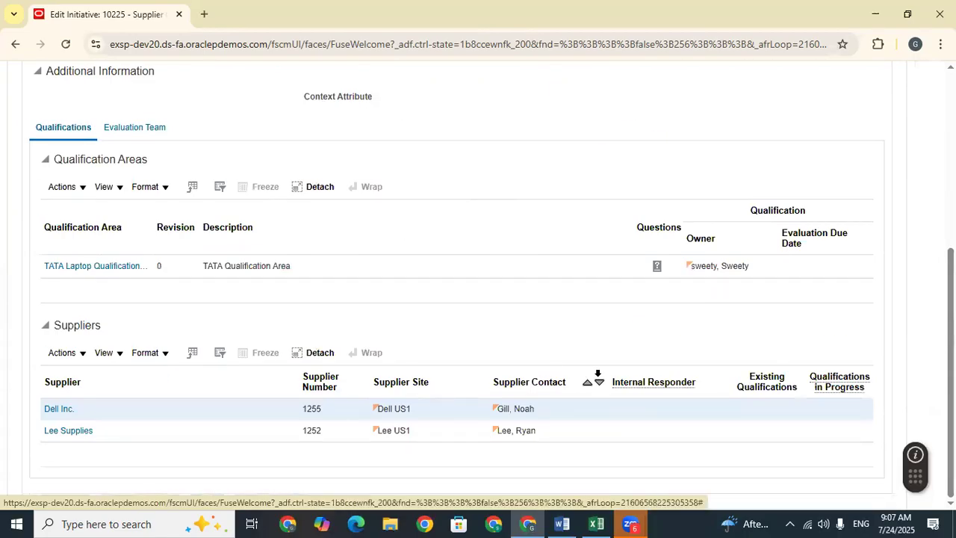
pyautogui.scroll(5, 597, 378)
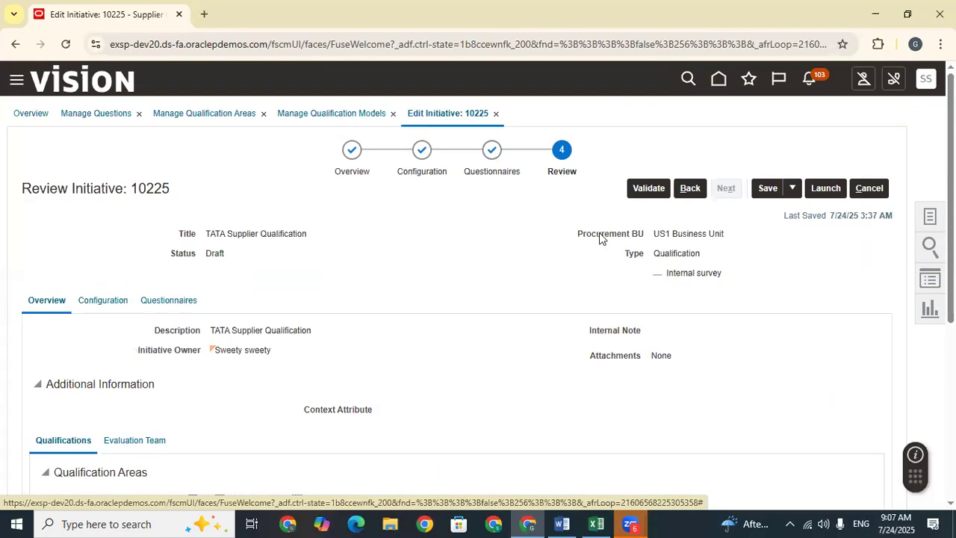
pyautogui.click(636, 189)
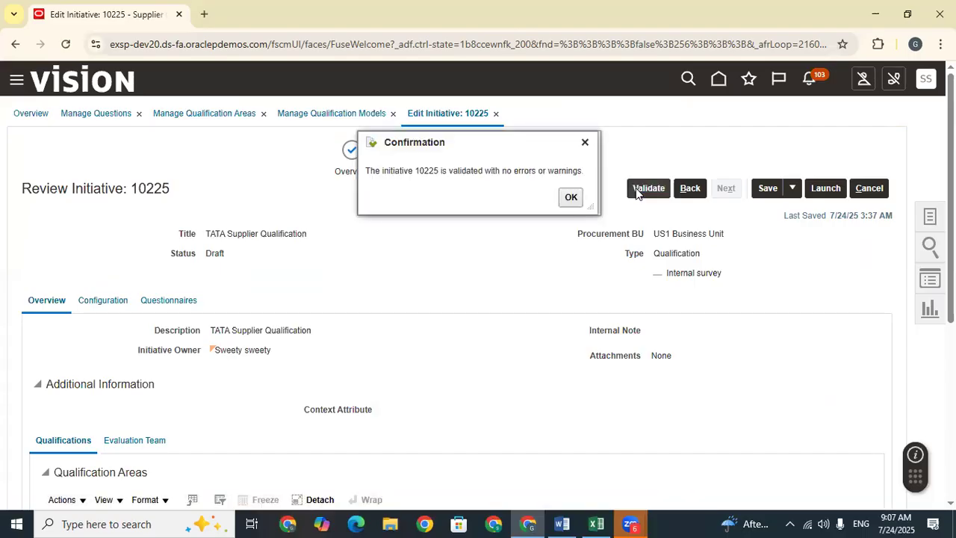
pyautogui.click(568, 197)
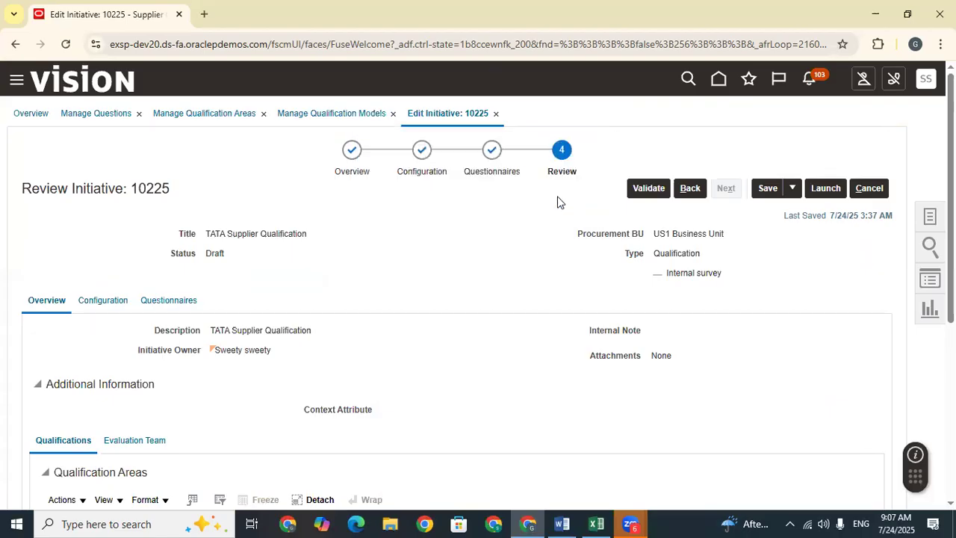
pyautogui.click(826, 189)
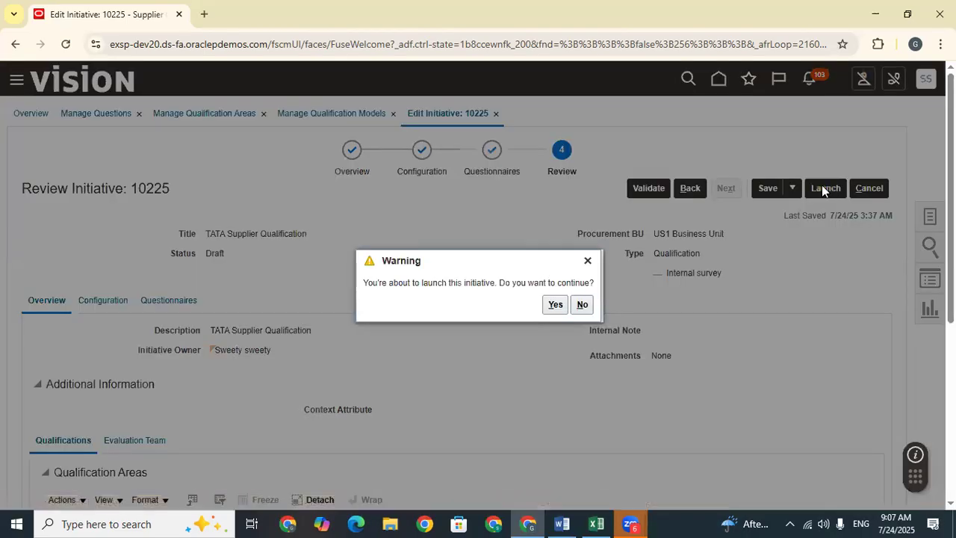
# Step: Confirm the launch and record initiative number 10225 in Excel cell D817
pyautogui.click(552, 304)
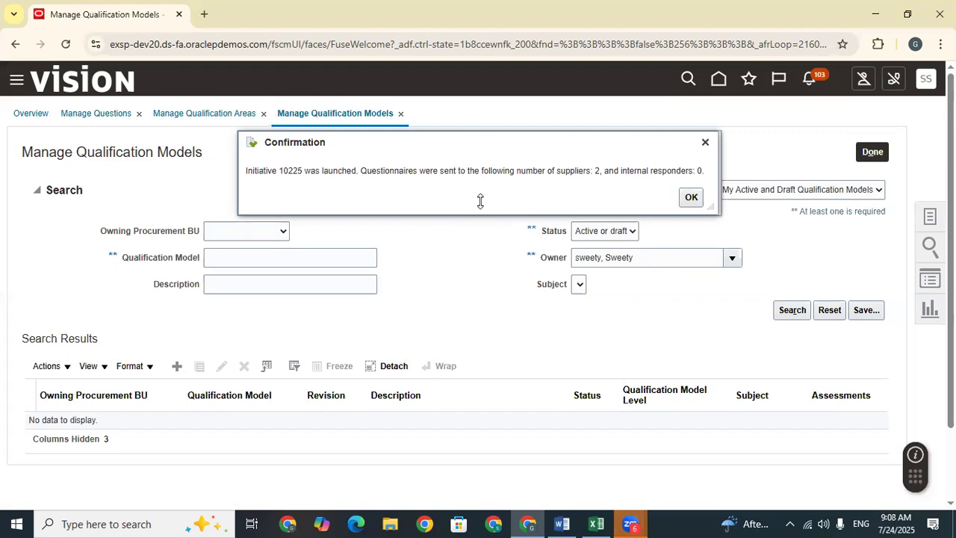
pyautogui.doubleClick(290, 173)
pyautogui.rightClick(292, 173)
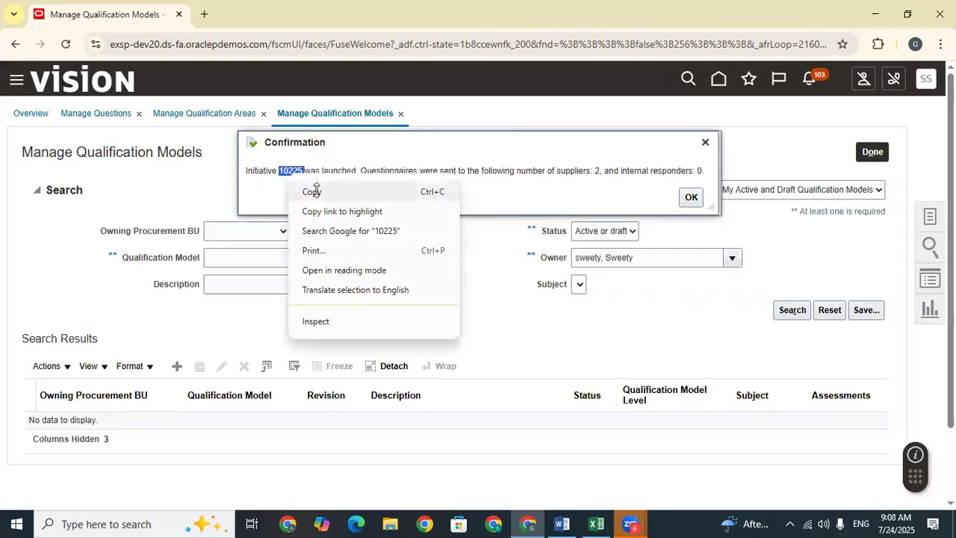
pyautogui.click(314, 192)
pyautogui.click(692, 197)
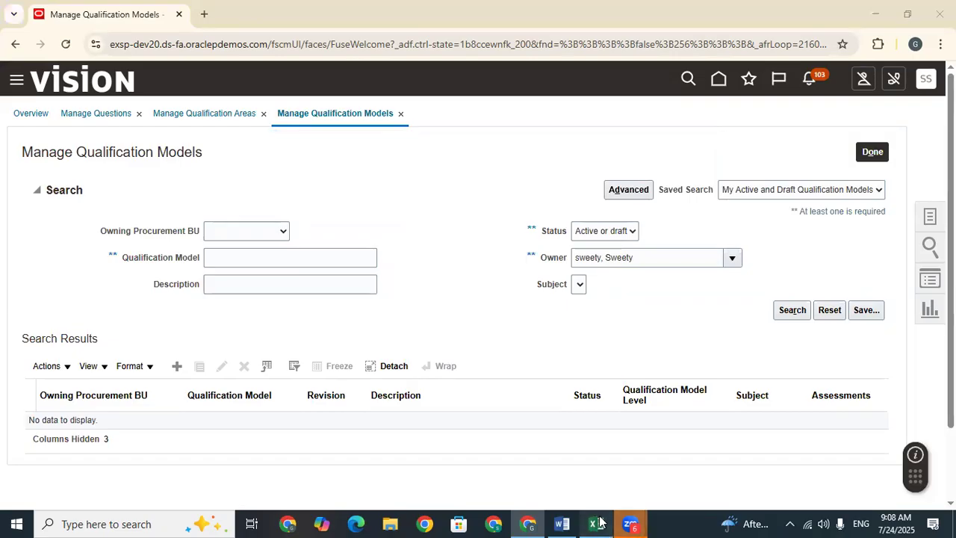
pyautogui.click(595, 523)
pyautogui.click(675, 414)
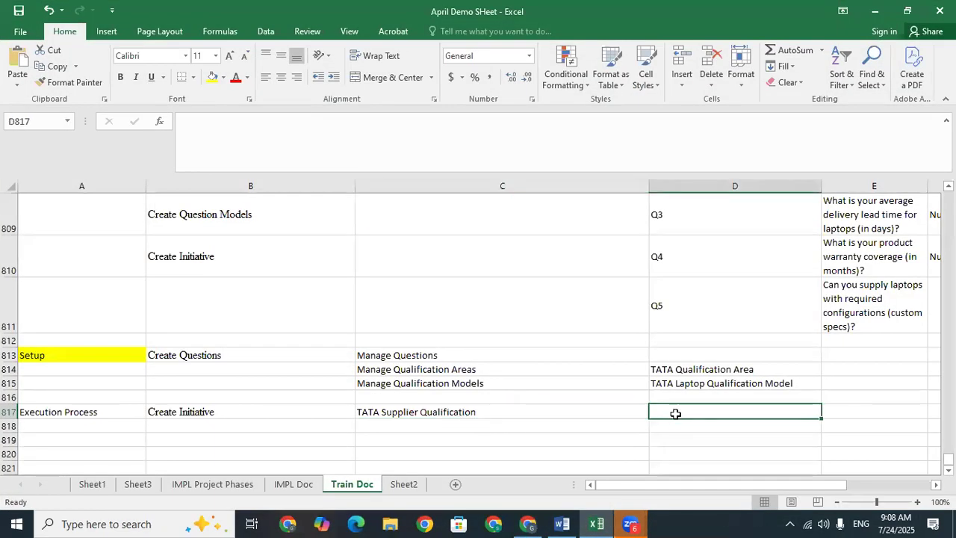
pyautogui.hotkey('ctrl', 'v')
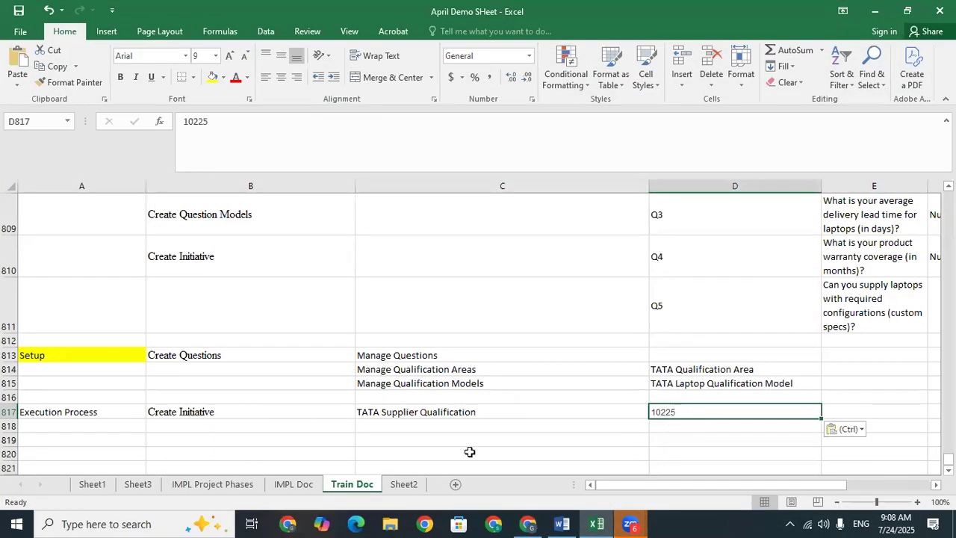
# Step: Search Manage Initiatives for 10225 and confirm it shows In progress, launched 7/24/25
pyautogui.click(528, 523)
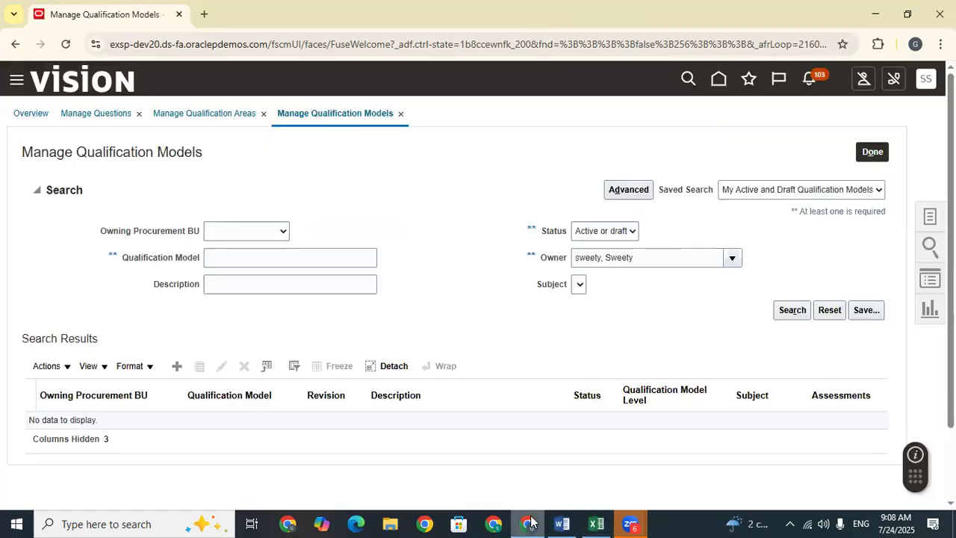
pyautogui.click(252, 260)
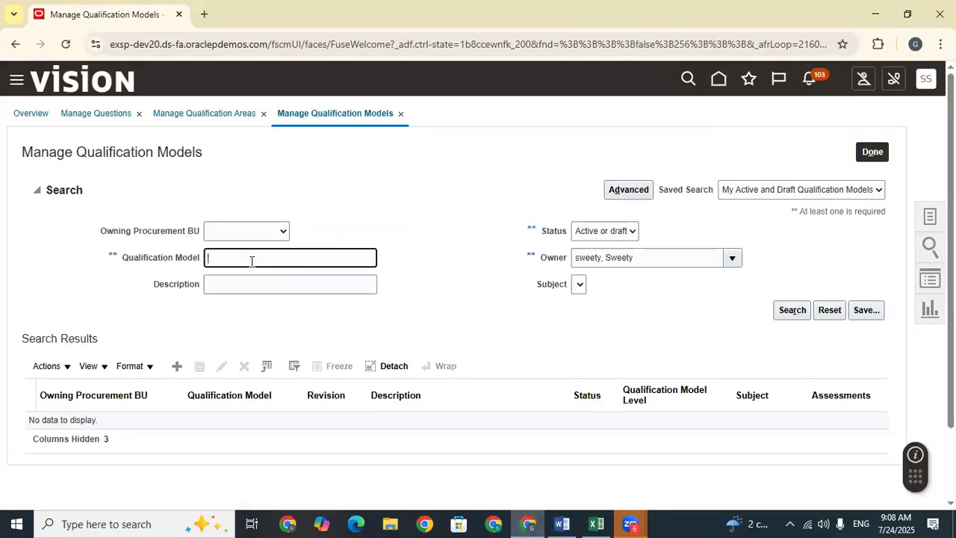
pyautogui.click(371, 326)
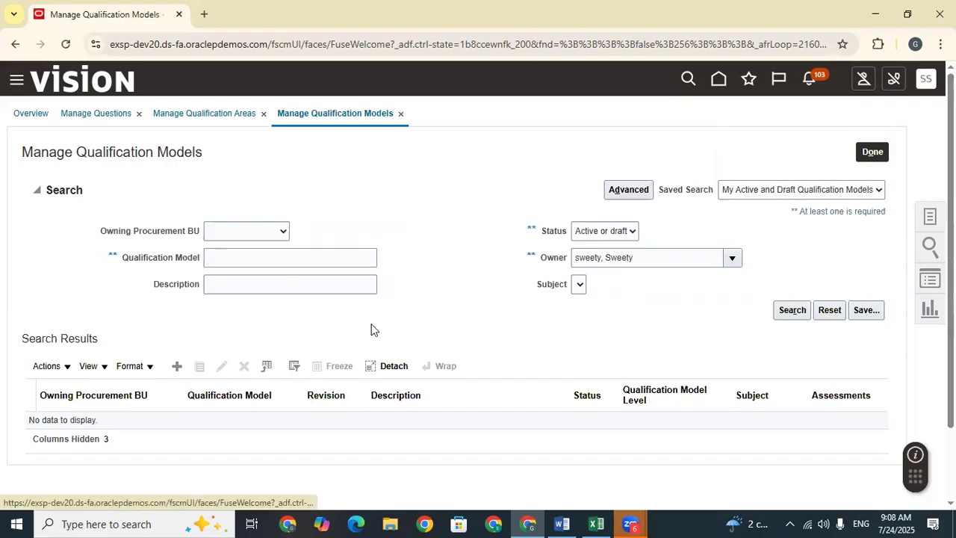
pyautogui.click(859, 141)
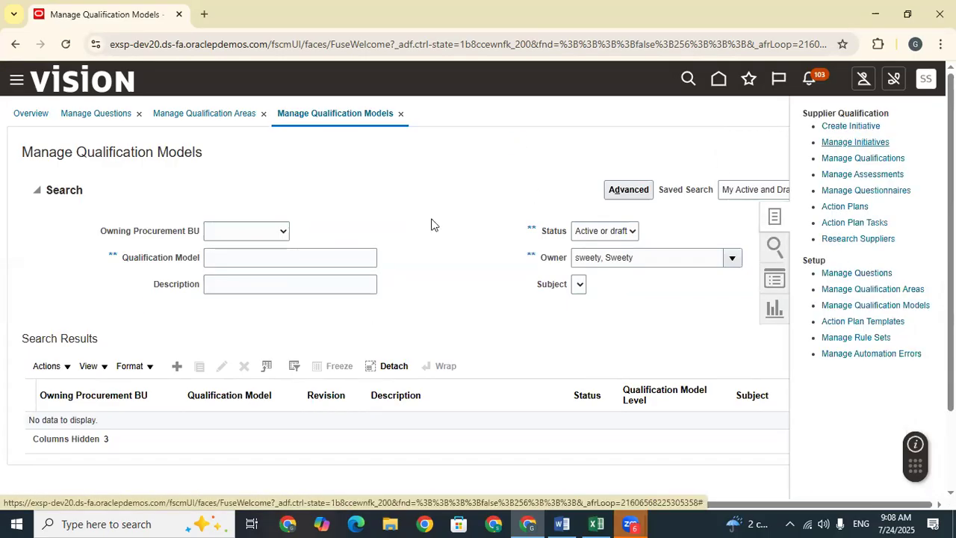
pyautogui.click(204, 259)
pyautogui.write('10225')
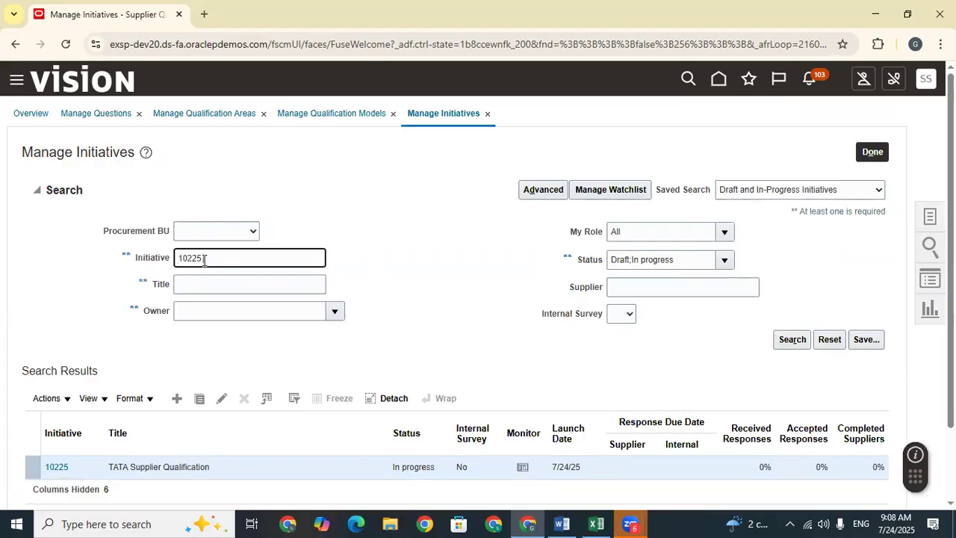
pyautogui.click(791, 340)
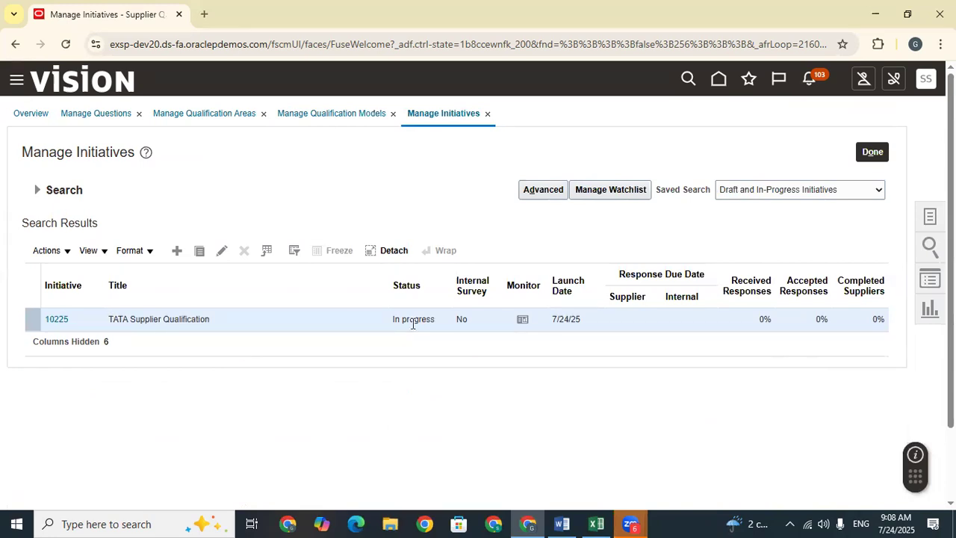
pyautogui.click(38, 192)
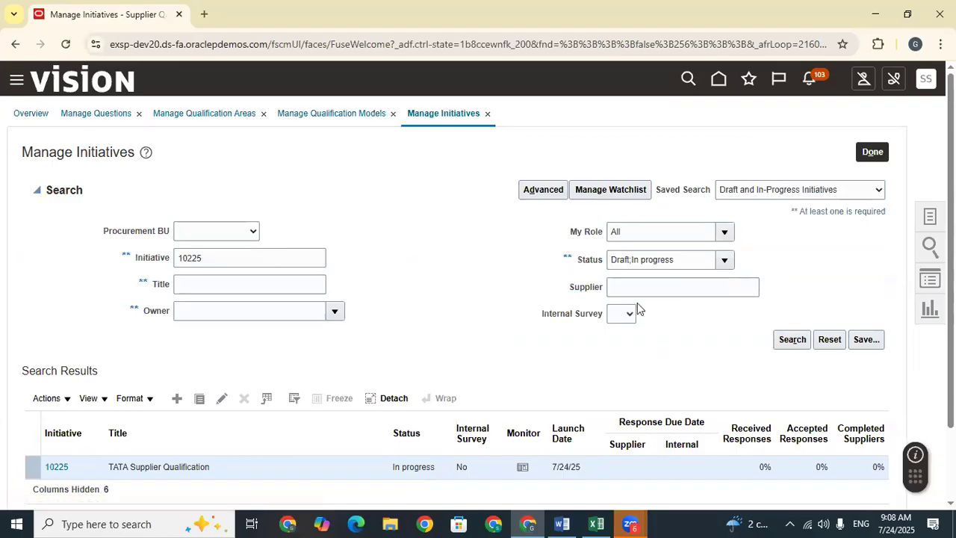
pyautogui.click(724, 259)
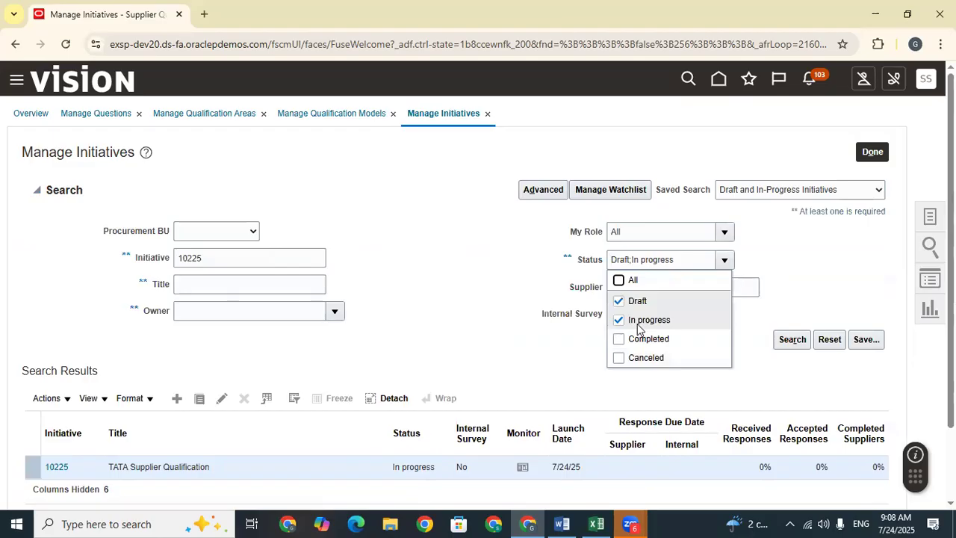
pyautogui.click(413, 301)
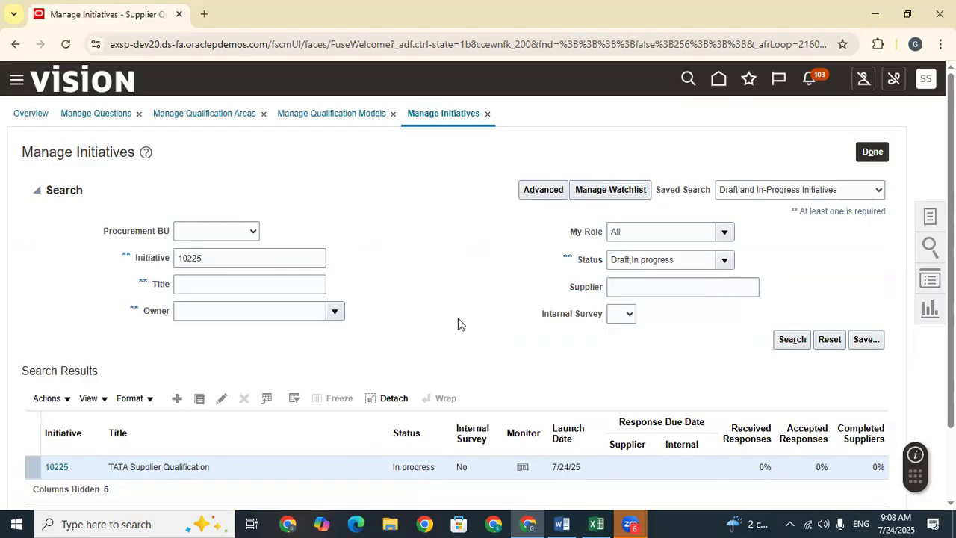
pyautogui.scroll(-2, 458, 318)
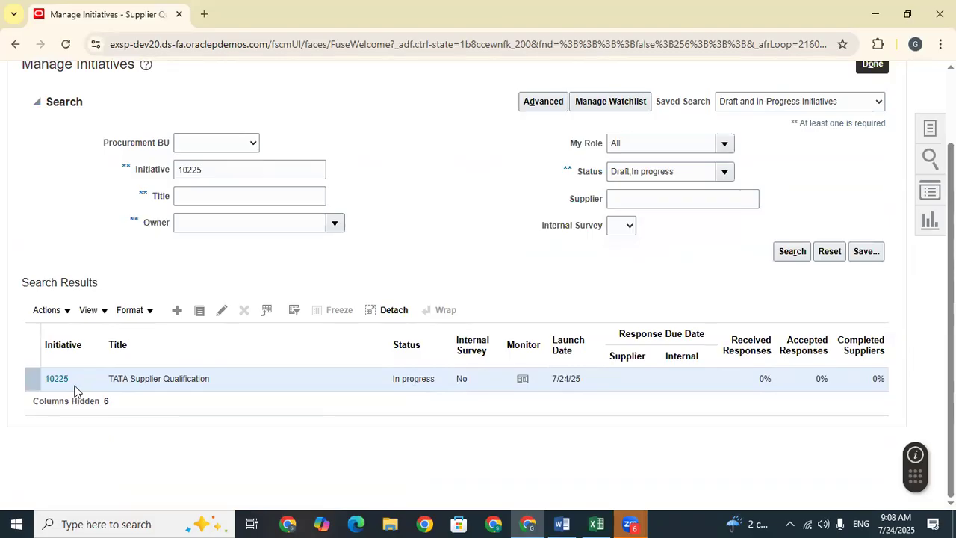
# Step: Check initiative 10225's monitor, showing Dell Inc. and Lee Supplies Not started, then close it
pyautogui.click(522, 380)
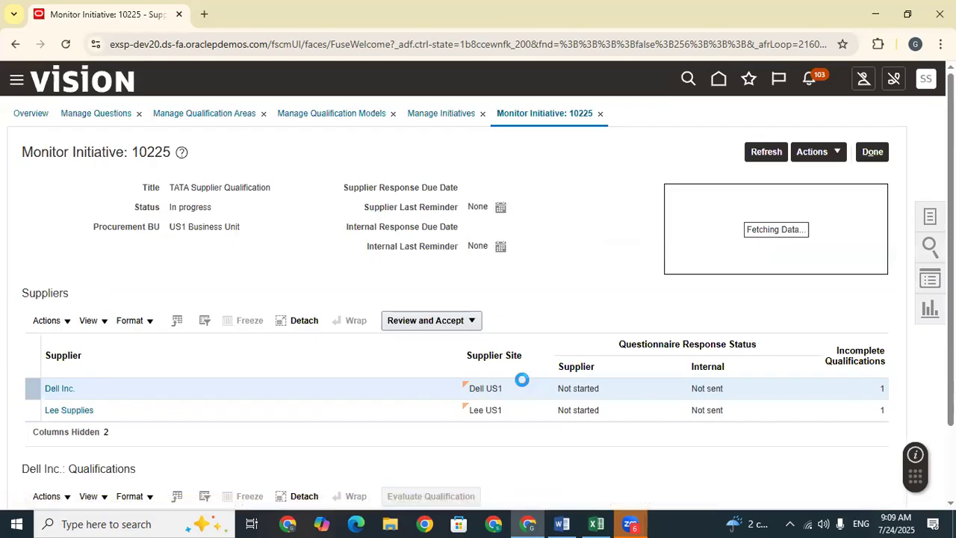
pyautogui.scroll(-2, 522, 379)
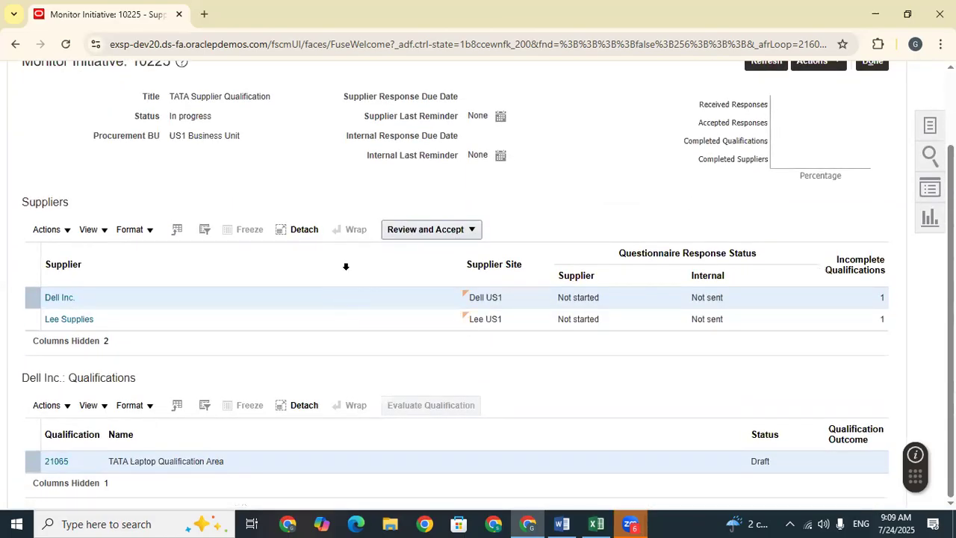
pyautogui.click(471, 229)
pyautogui.click(549, 218)
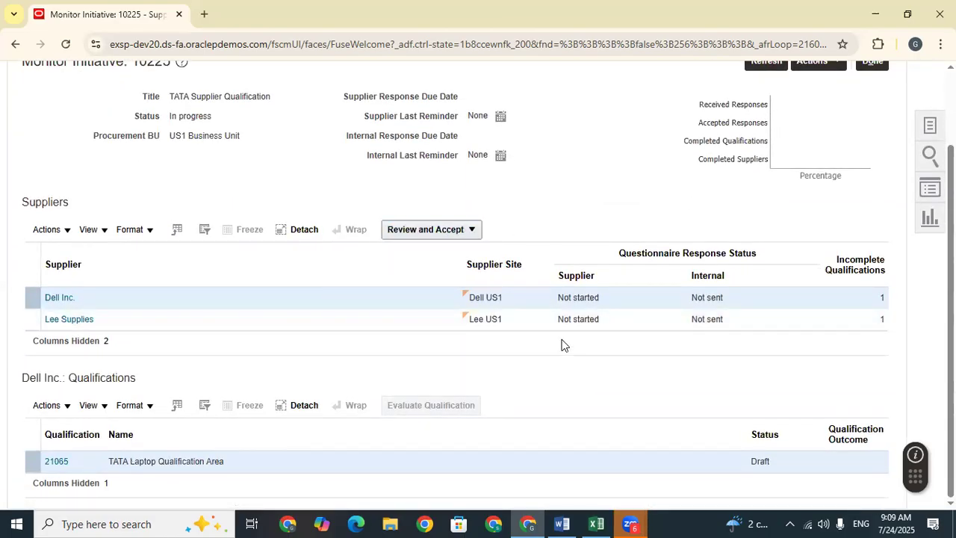
pyautogui.scroll(2, 566, 345)
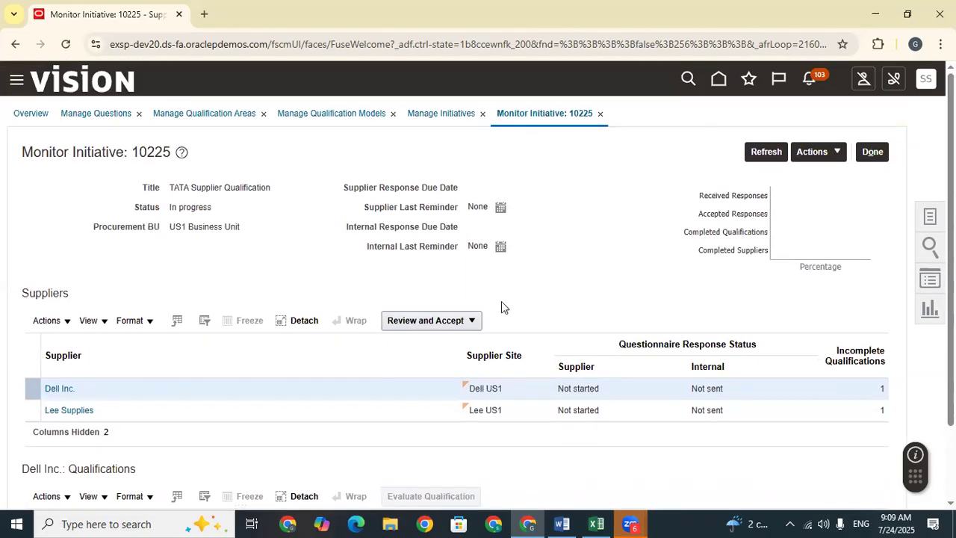
pyautogui.click(874, 155)
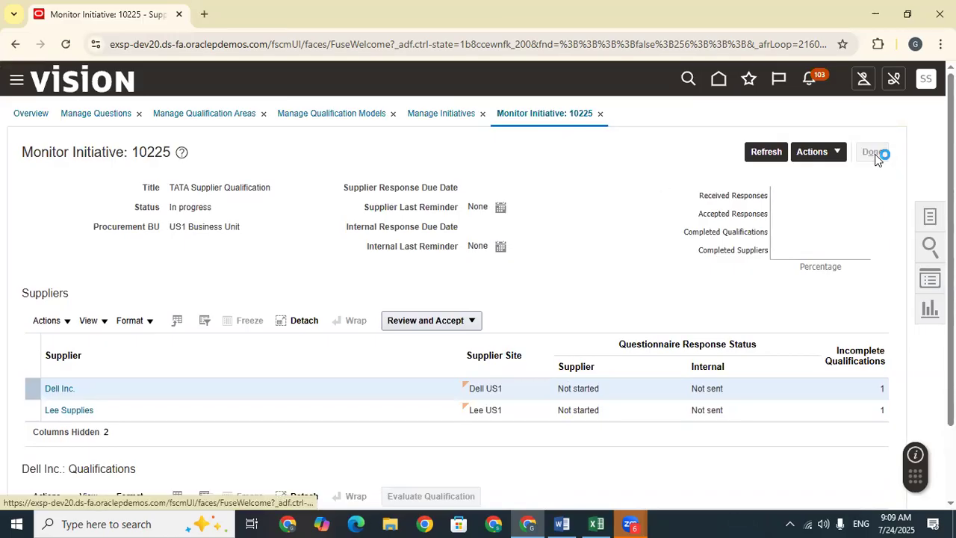
# Step: Leave the monitor for the home page and scroll the app groups over to Tools
pyautogui.click(874, 154)
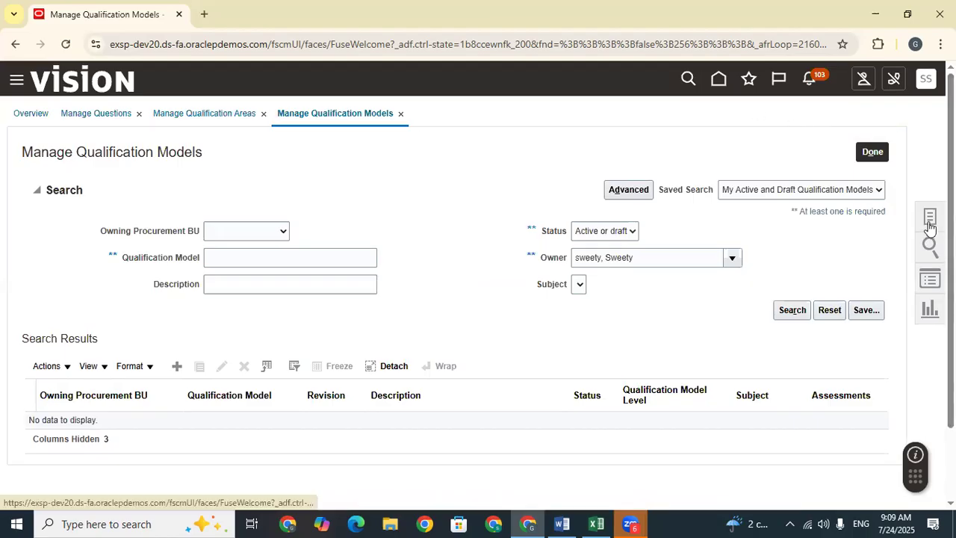
pyautogui.click(718, 81)
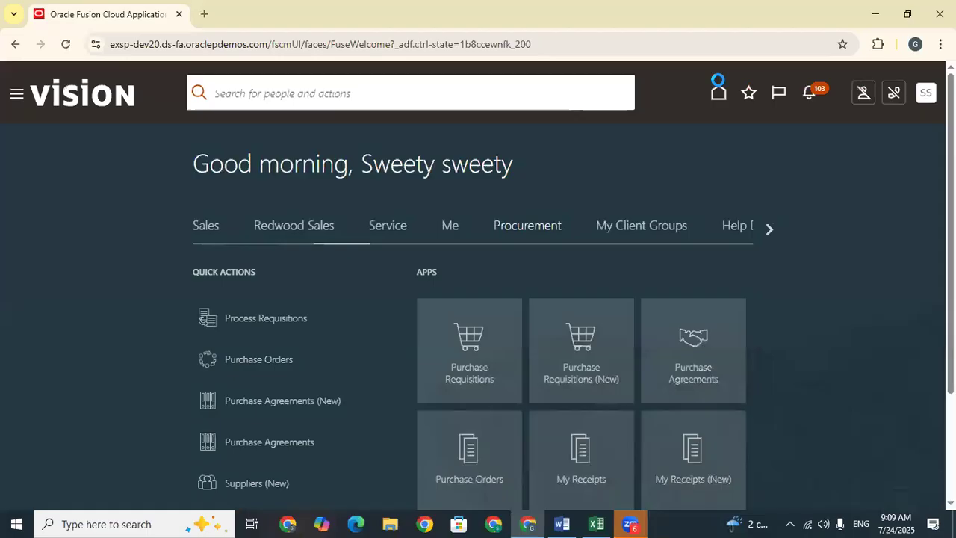
pyautogui.click(770, 228)
pyautogui.click(771, 229)
pyautogui.click(773, 230)
pyautogui.click(773, 230)
pyautogui.click(773, 232)
pyautogui.click(769, 229)
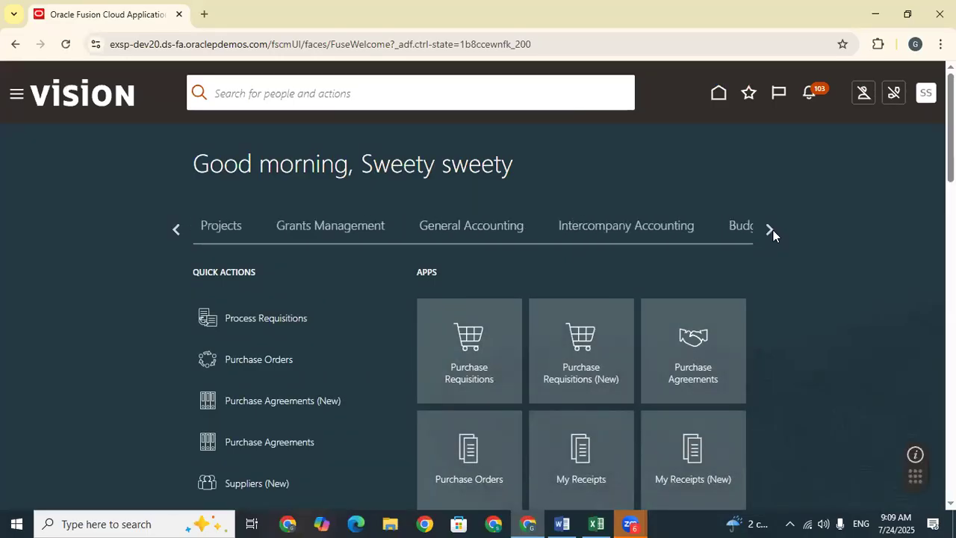
pyautogui.click(770, 229)
pyautogui.click(770, 229)
pyautogui.click(771, 230)
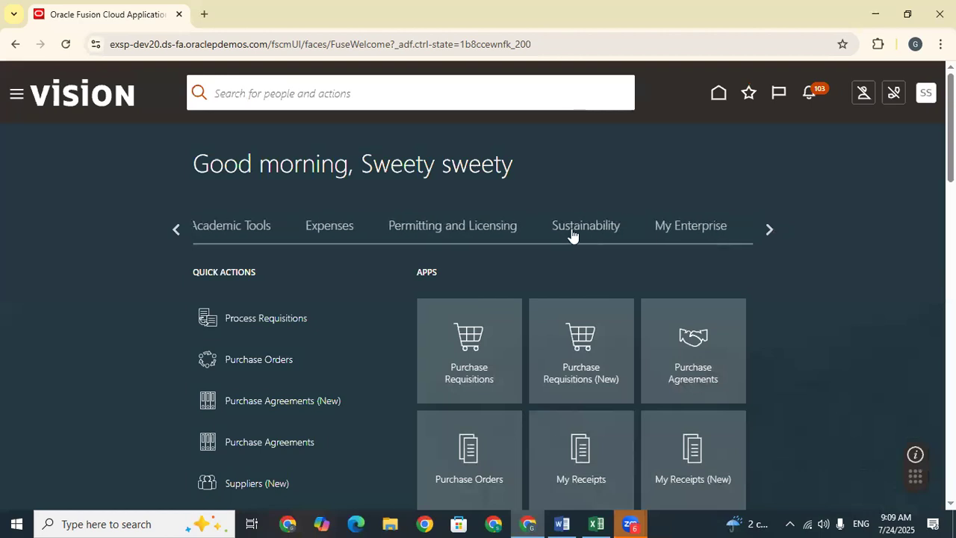
pyautogui.click(770, 229)
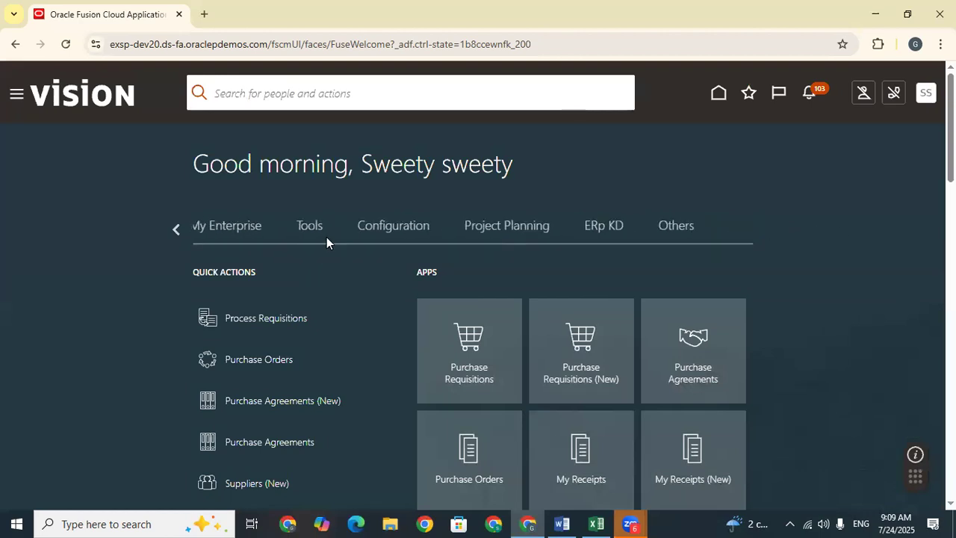
# Step: Show the Tools group, with apps like Scheduled Processes and Security Console
pyautogui.click(304, 230)
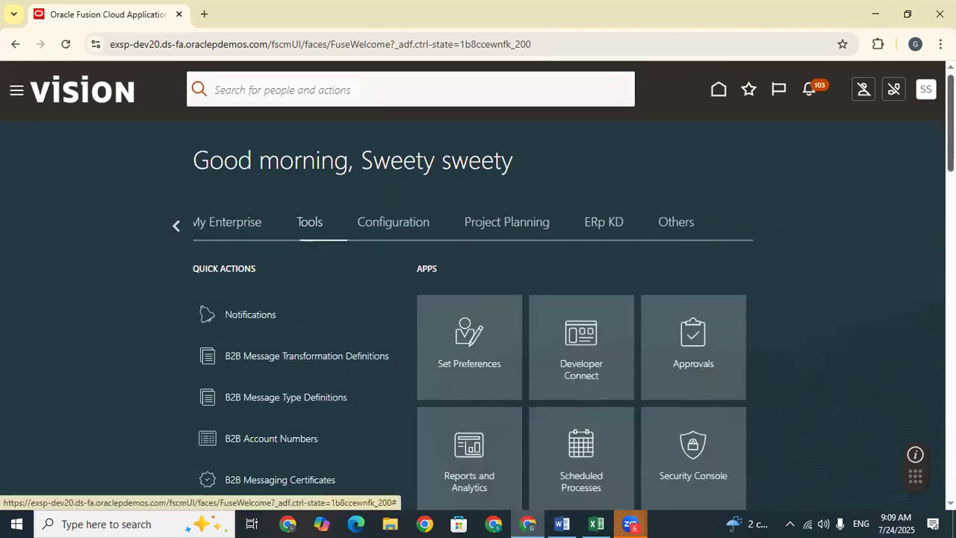
pyautogui.scroll(-3, 478, 284)
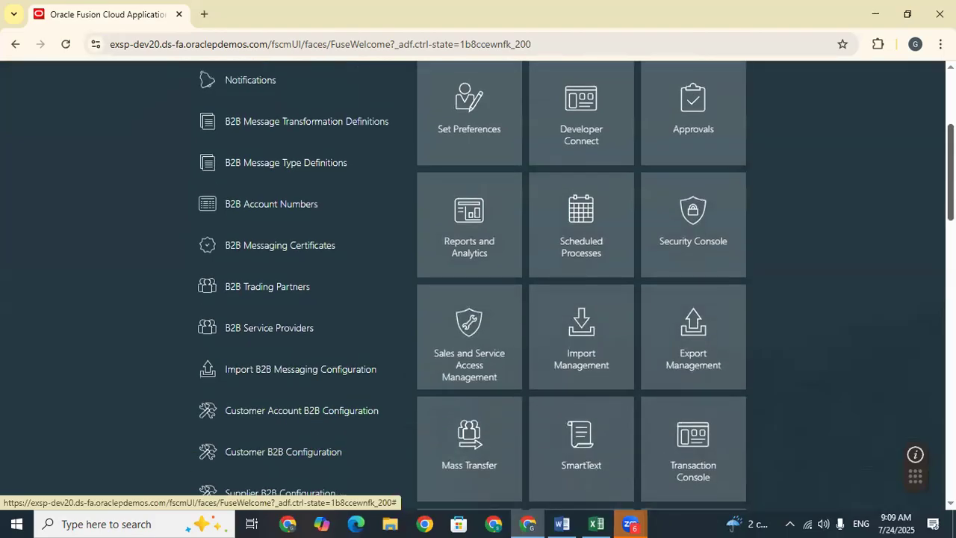
pyautogui.scroll(-1, 734, 171)
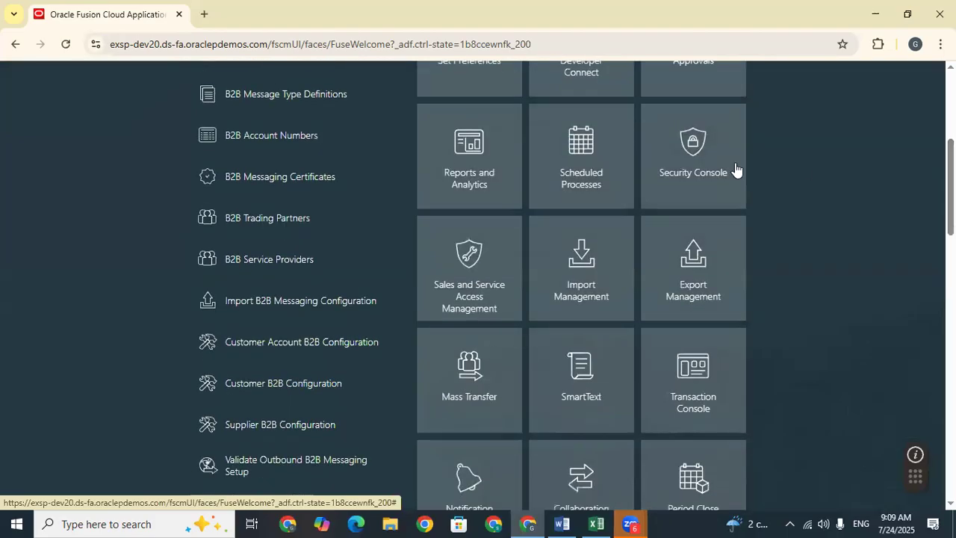
pyautogui.click(596, 523)
# Step: Find the supplier user name in cell D749 by the Submit the PO row, then return to the Security Console
pyautogui.click(478, 290)
pyautogui.press('Up')
pyautogui.press('Up')
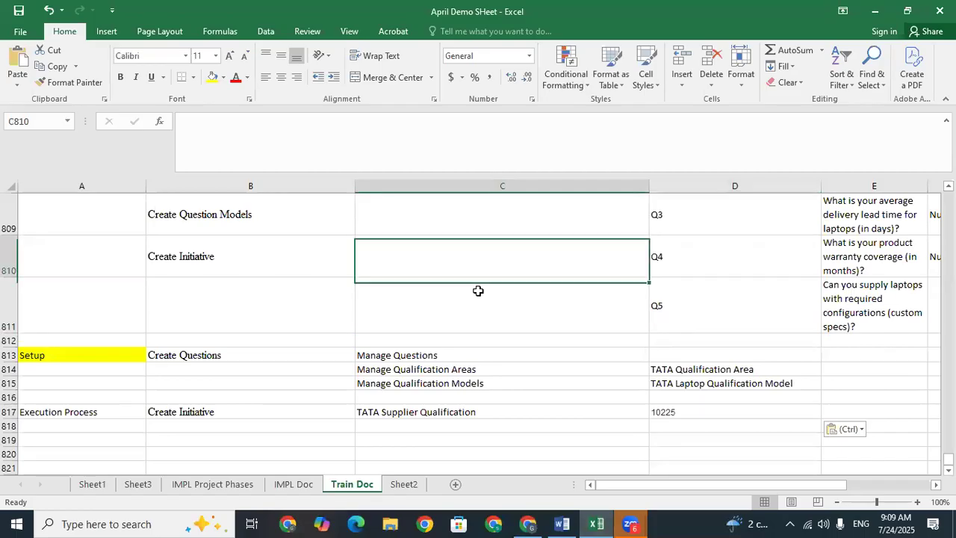
pyautogui.press('Up')
pyautogui.press('Up')
pyautogui.press('Up')
pyautogui.press('Up')
pyautogui.press('Up')
pyautogui.press('Up')
pyautogui.press('Up')
pyautogui.press('Up')
pyautogui.press('Up')
pyautogui.press('Up')
pyautogui.press('Up')
pyautogui.press('Up')
pyautogui.press('Up')
pyautogui.press('Up')
pyautogui.press('Up')
pyautogui.press('Up')
pyautogui.press('Up')
pyautogui.press('Up')
pyautogui.press('Up')
pyautogui.press('Up')
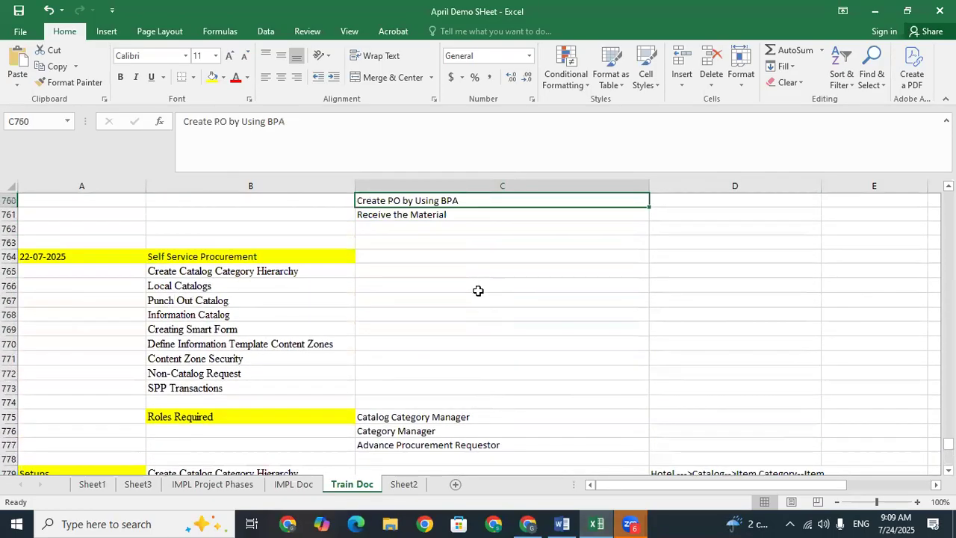
pyautogui.press('Up')
pyautogui.press('Up')
pyautogui.press('Up')
pyautogui.press('Up')
pyautogui.press('Up')
pyautogui.press('Up')
pyautogui.press('Up')
pyautogui.press('Up')
pyautogui.press('Up')
pyautogui.press('Up')
pyautogui.press('Up')
pyautogui.press('Up')
pyautogui.press('Up')
pyautogui.press('Up')
pyautogui.press('Up')
pyautogui.press('Up')
pyautogui.press('Up')
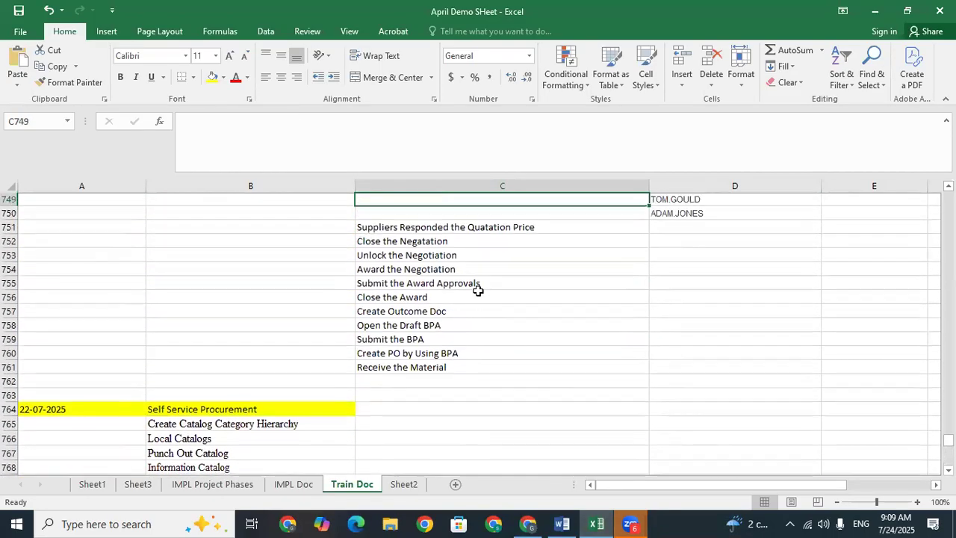
pyautogui.press('Down')
pyautogui.press('Down')
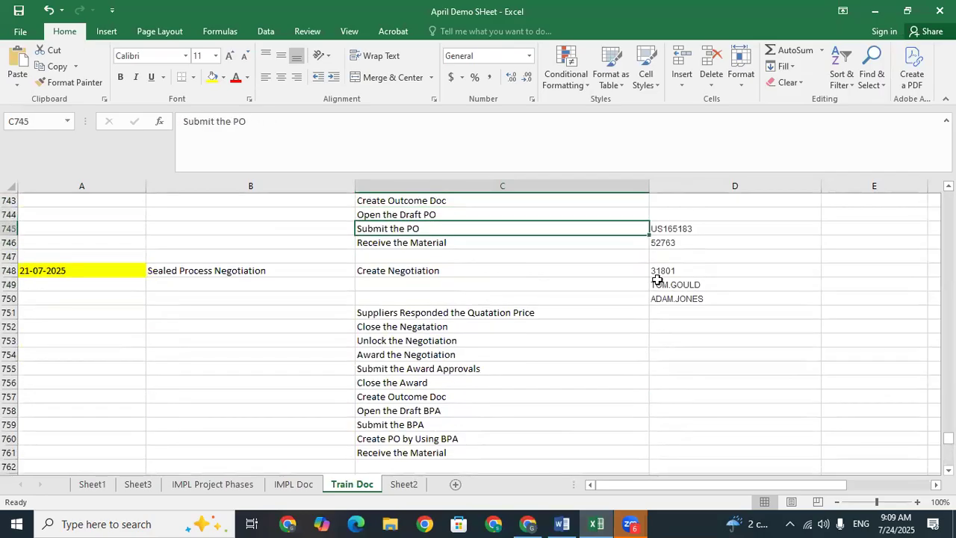
pyautogui.click(697, 284)
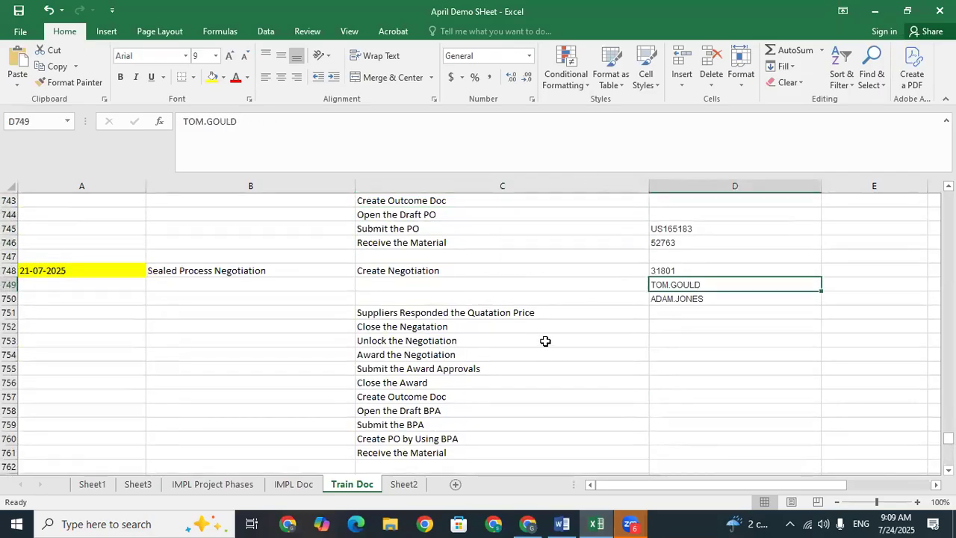
pyautogui.click(527, 524)
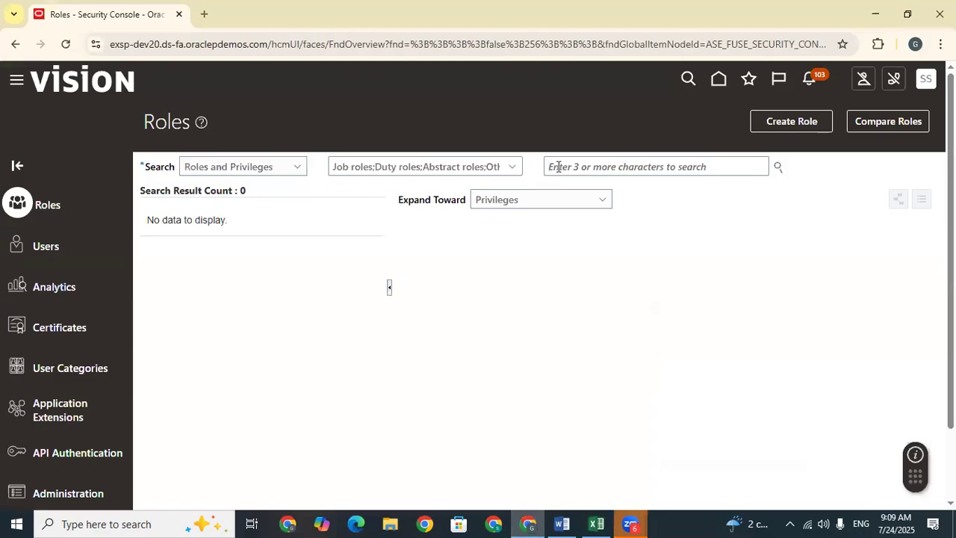
# Step: Go to User Accounts and start a search, clearing the wrongly pasted value
pyautogui.click(49, 246)
pyautogui.click(608, 168)
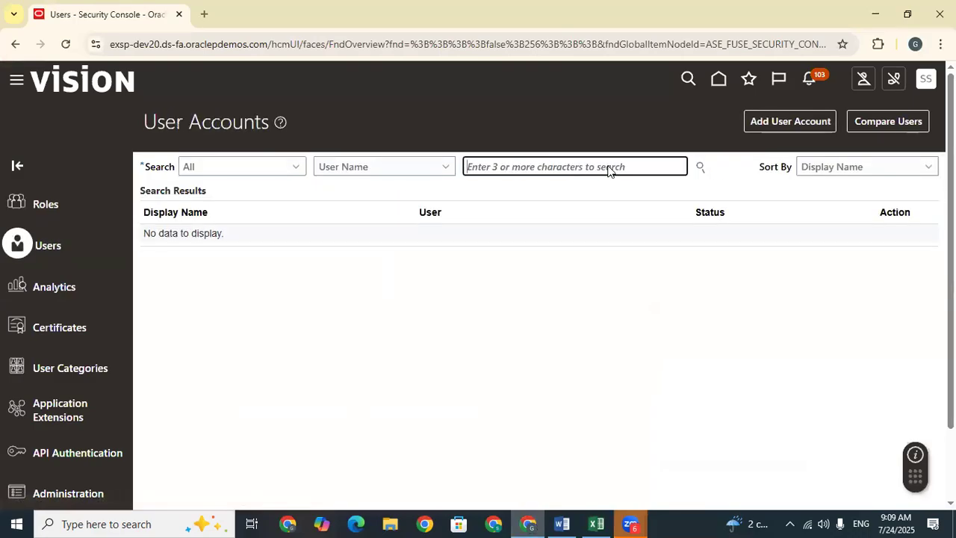
pyautogui.write('10225')
pyautogui.press('BackSpace')
pyautogui.press('BackSpace')
pyautogui.press('BackSpace')
pyautogui.press('BackSpace')
pyautogui.press('BackSpace')
# Step: Copy the supplier user name from cell D749 and search User Accounts for it
pyautogui.click(596, 523)
pyautogui.click(675, 299)
pyautogui.click(672, 284)
pyautogui.hotkey('ctrl', 'c')
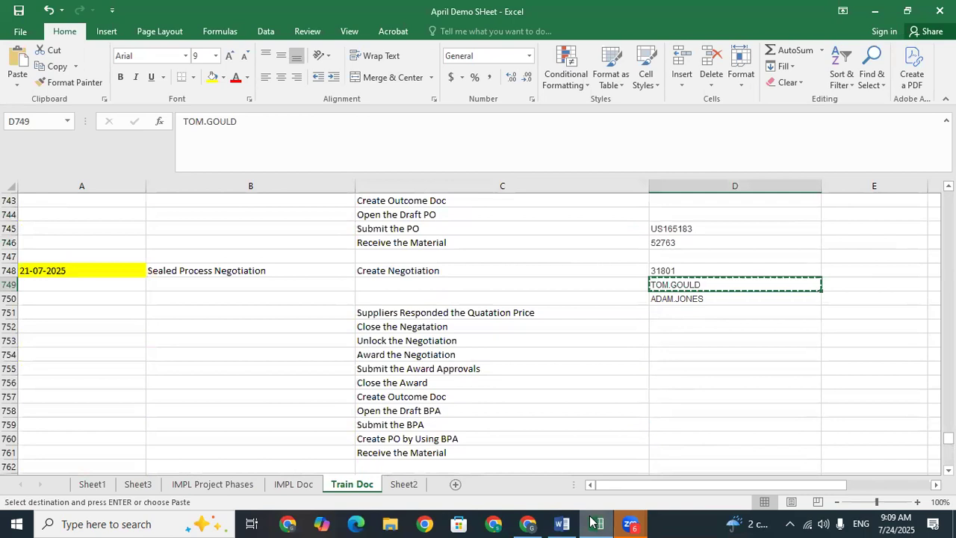
pyautogui.hotkey('alt', 'Tab')
pyautogui.hotkey('ctrl', 'v')
pyautogui.press('Return')
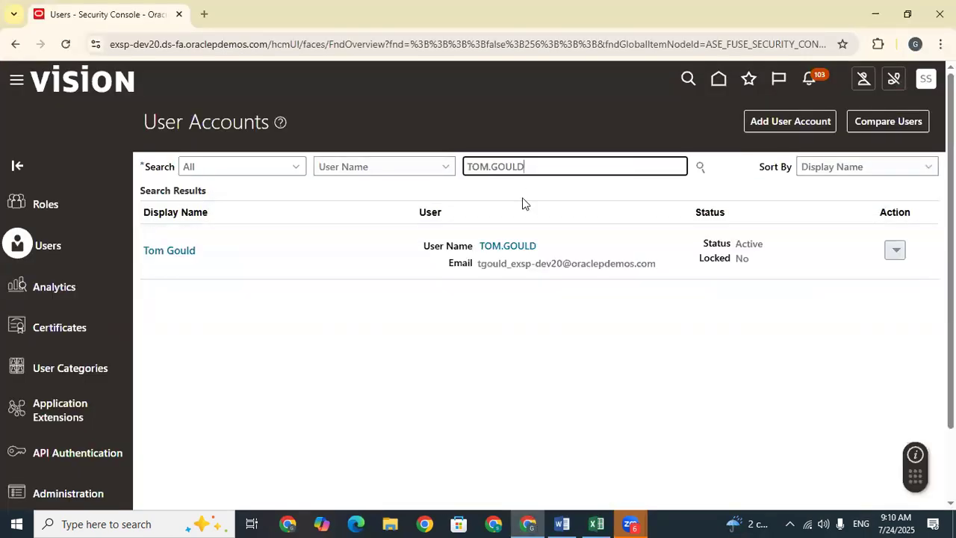
# Step: Open the found supplier user's account details and select the displayed user name
pyautogui.click(514, 245)
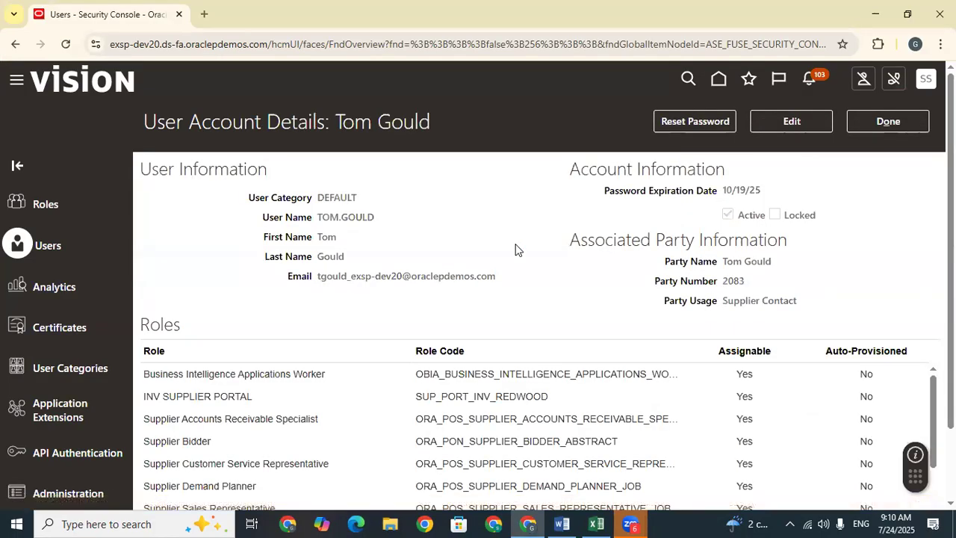
pyautogui.scroll(-2, 515, 250)
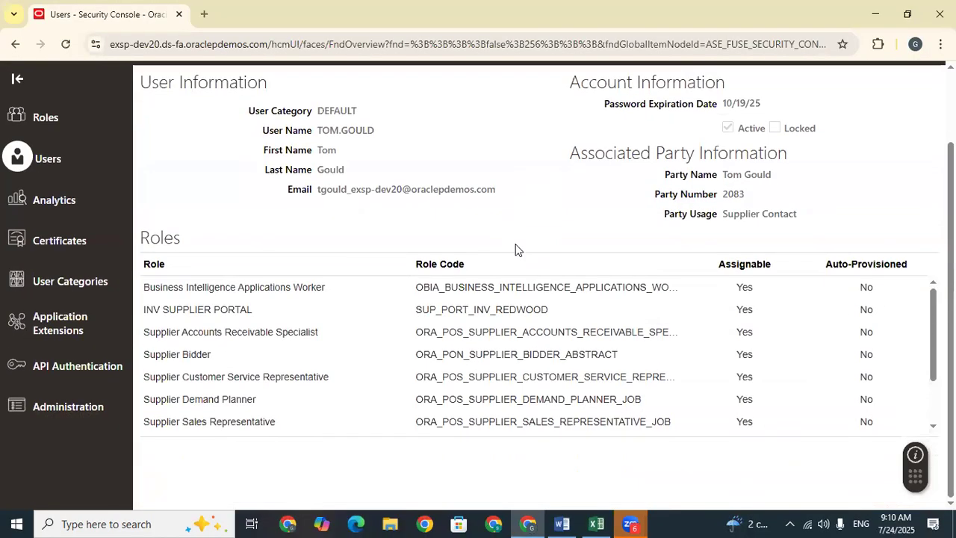
pyautogui.scroll(-2, 380, 292)
pyautogui.scroll(2, 362, 179)
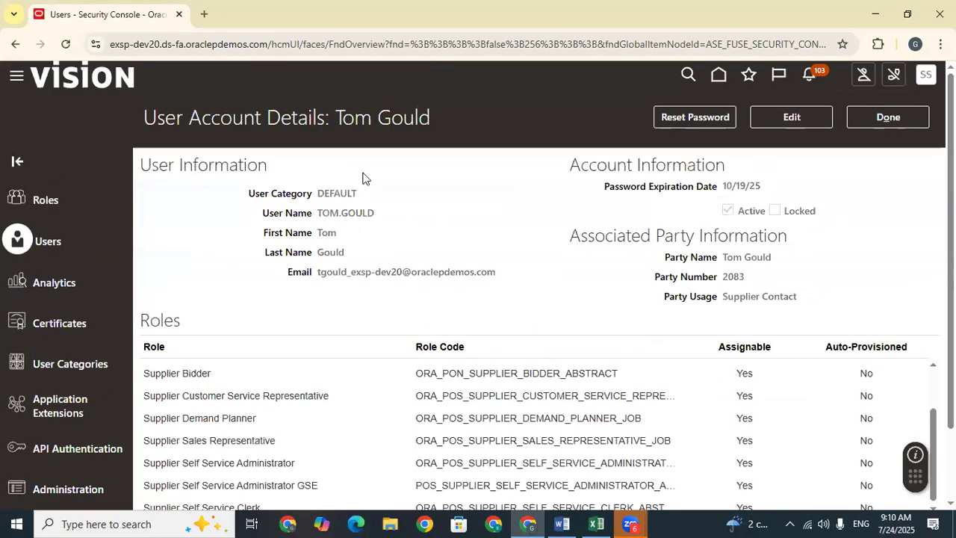
pyautogui.moveTo(377, 218); pyautogui.dragTo(321, 217)
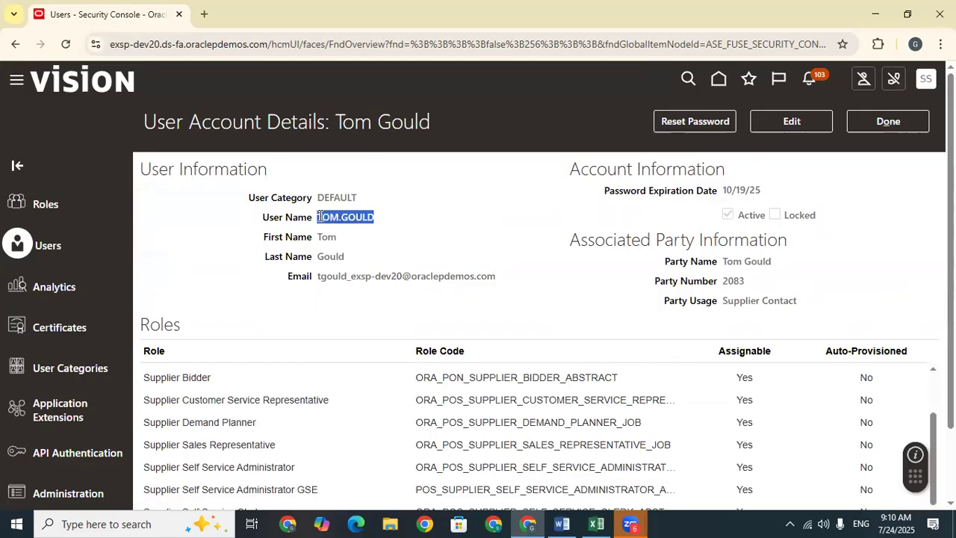
# Step: Tidy the workbook selection, then begin a password reset on the supplier user's account
pyautogui.click(595, 523)
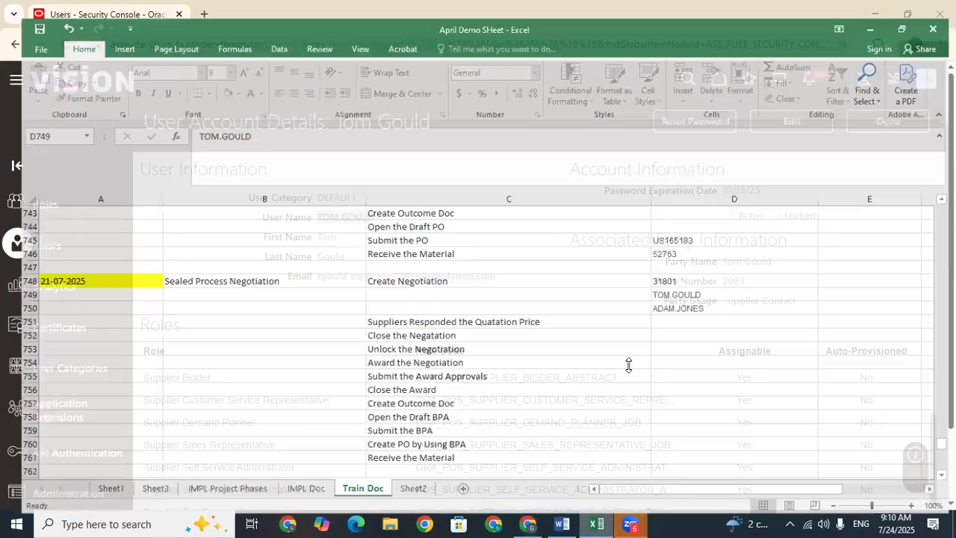
pyautogui.click(211, 410)
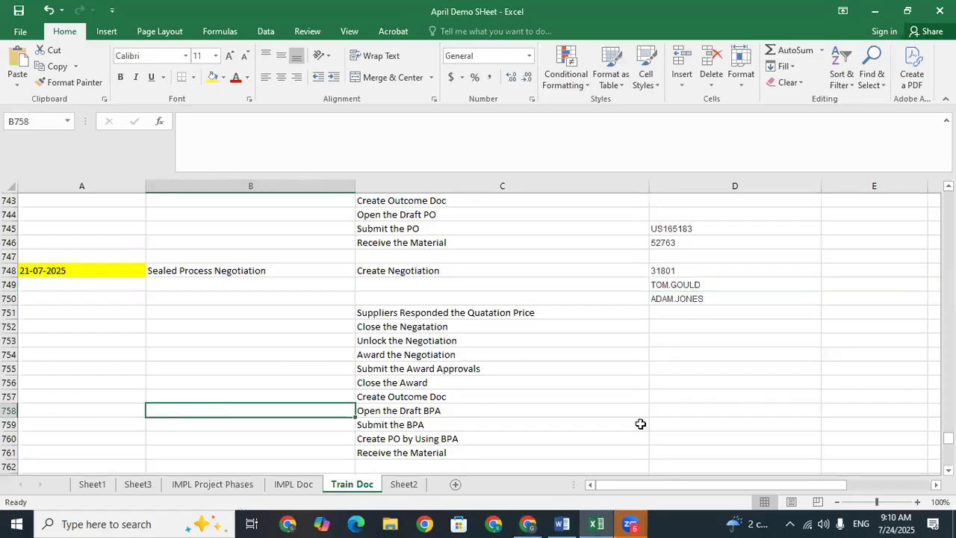
pyautogui.click(667, 324)
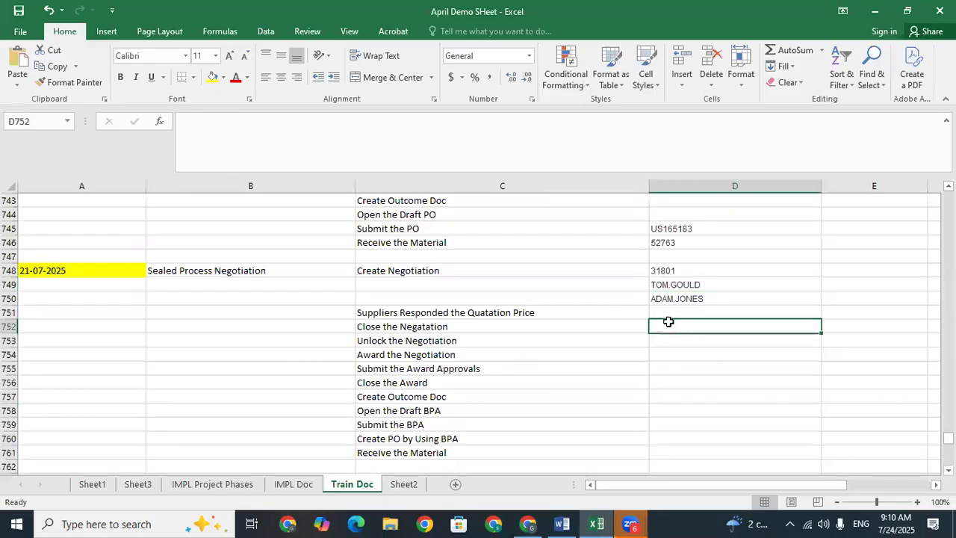
pyautogui.click(528, 523)
pyautogui.click(705, 123)
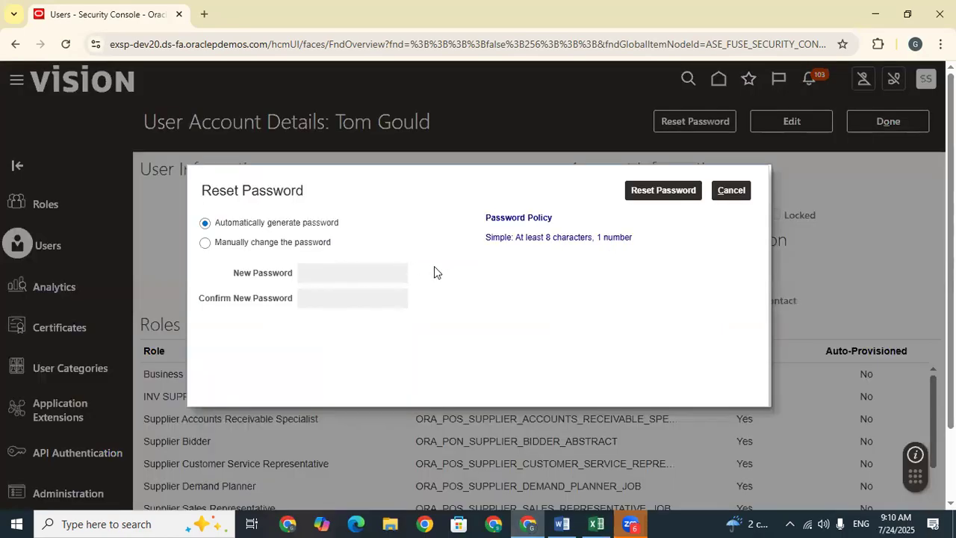
# Step: Manually enter and confirm a new password for the supplier user, apply the reset, and finish with Done
pyautogui.click(241, 245)
pyautogui.click(363, 273)
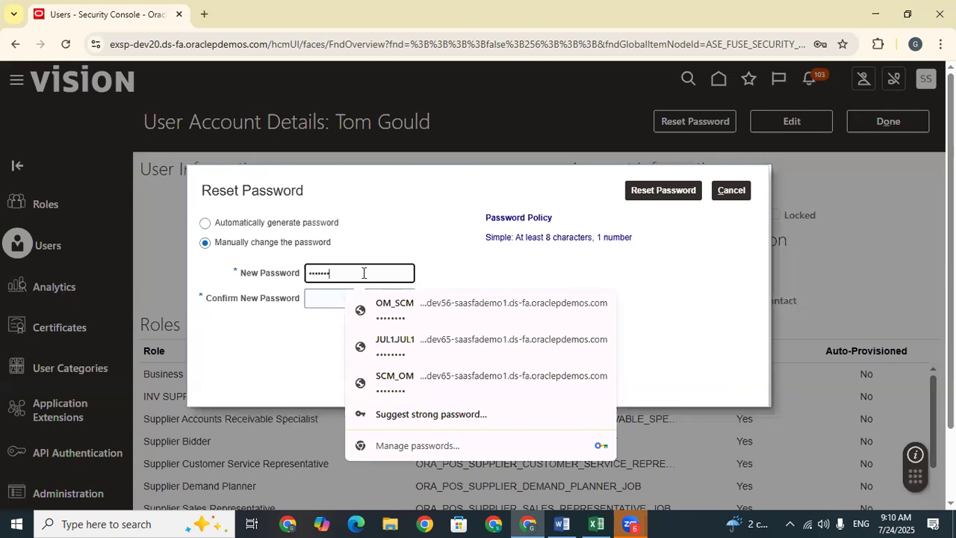
pyautogui.click(309, 298)
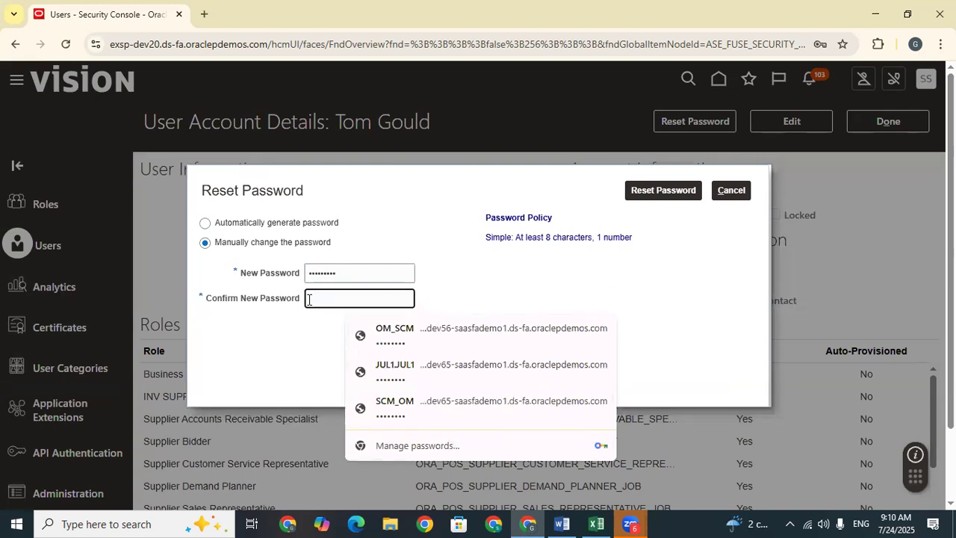
pyautogui.write('•••••••••')
pyautogui.click(665, 192)
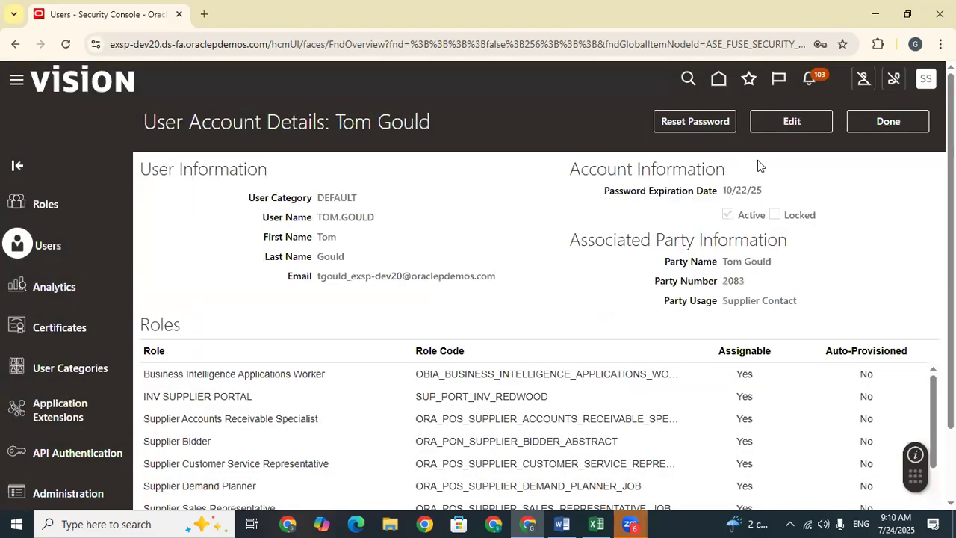
pyautogui.click(885, 124)
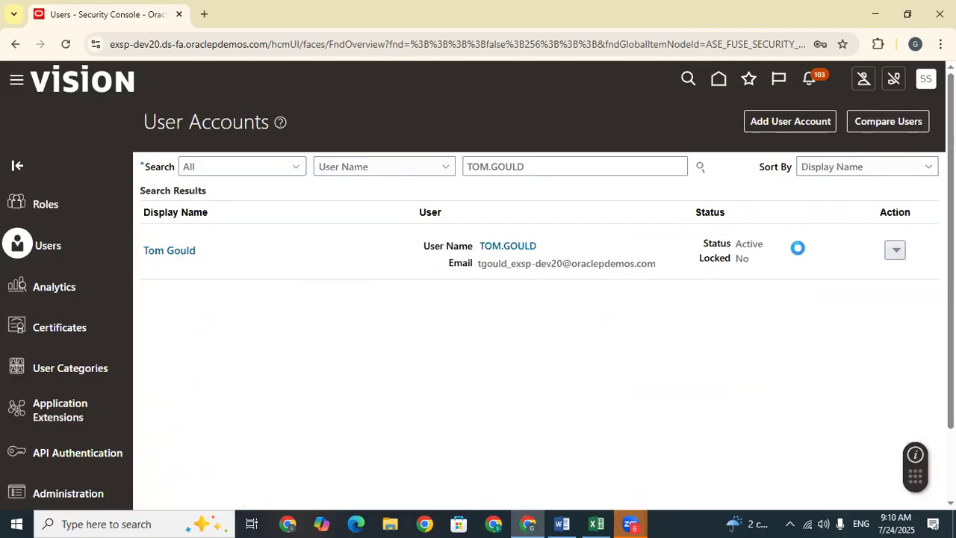
# Step: Sign out of the administrator session and copy the supplier user name from cell D749
pyautogui.click(924, 79)
pyautogui.click(901, 114)
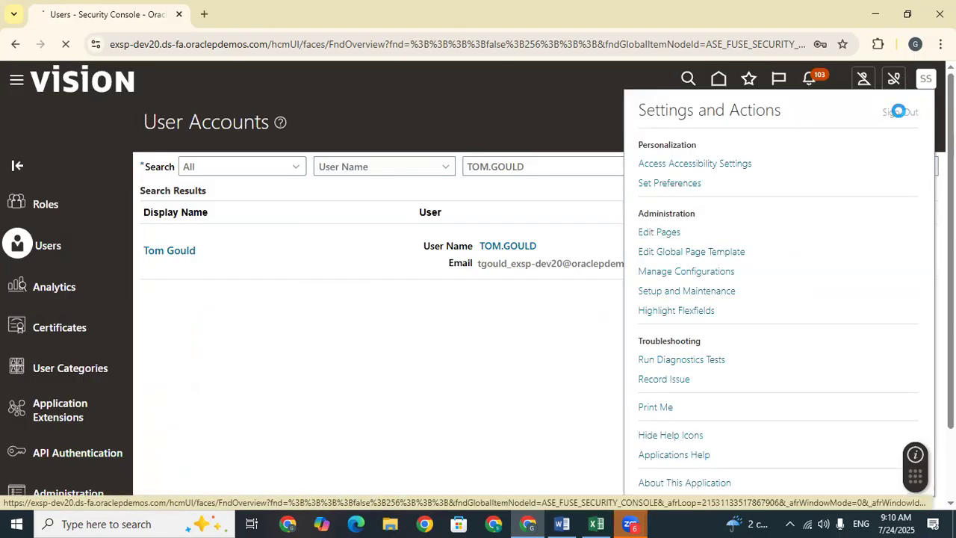
pyautogui.click(602, 523)
pyautogui.click(671, 284)
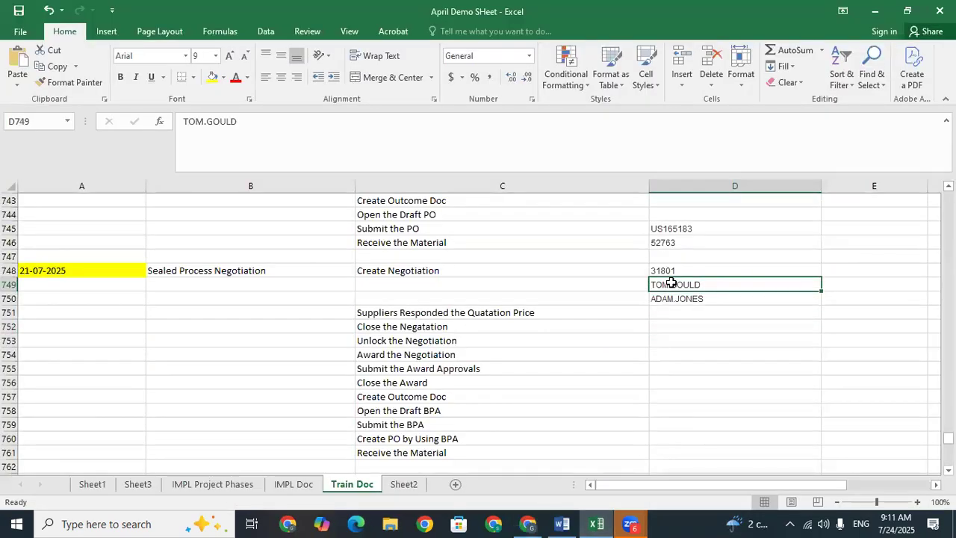
pyautogui.hotkey('ctrl', 'c')
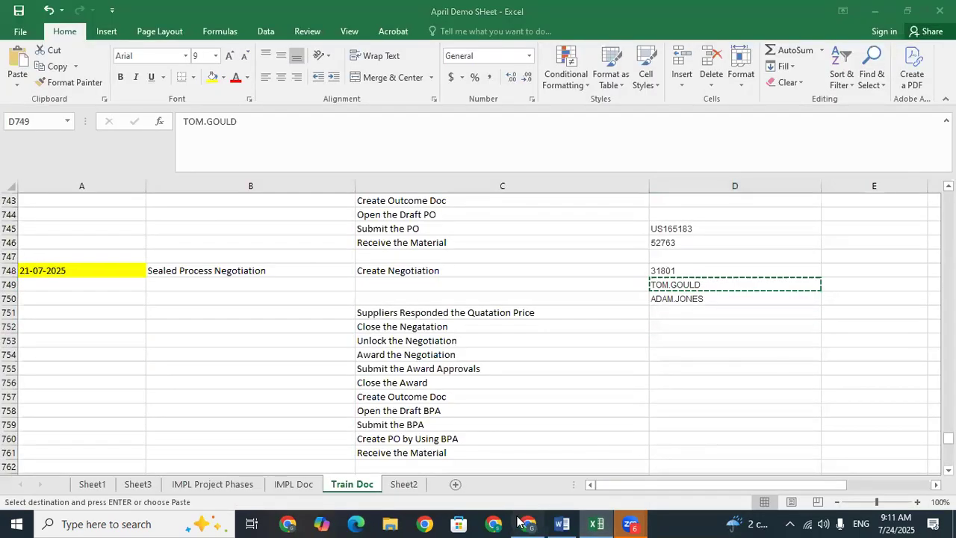
pyautogui.click(528, 523)
# Step: Sign in with the pasted supplier user name and the new password
pyautogui.moveTo(354, 327); pyautogui.dragTo(271, 325)
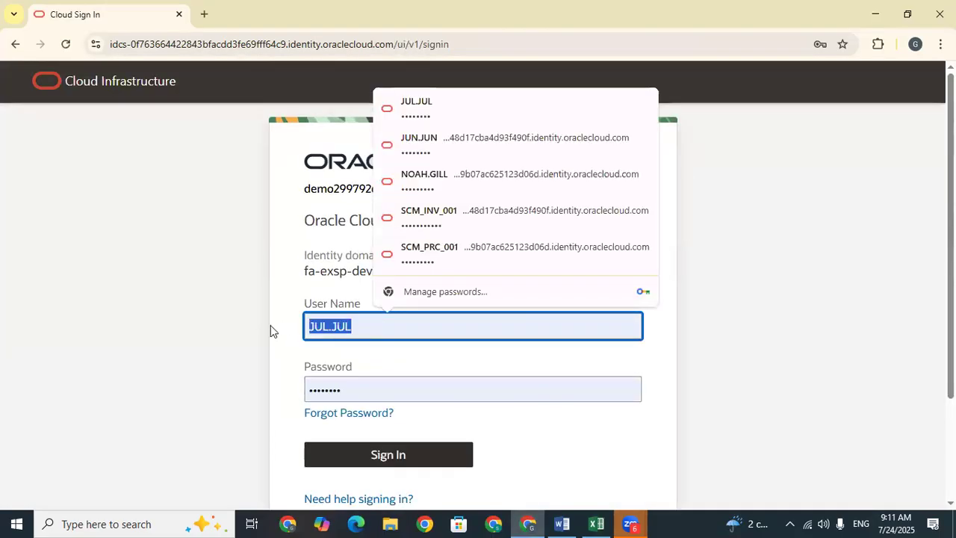
pyautogui.hotkey('ctrl', 'v')
pyautogui.click(356, 388)
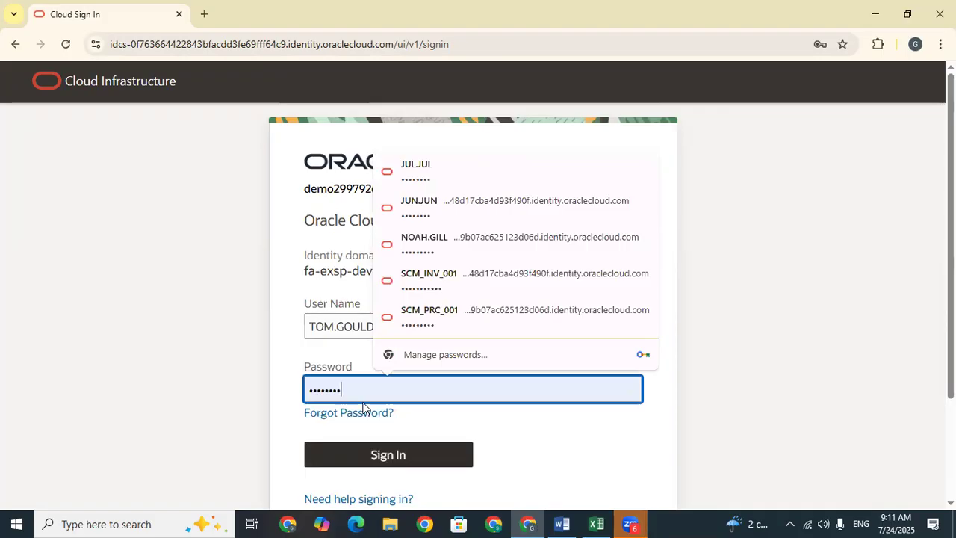
pyautogui.click(384, 448)
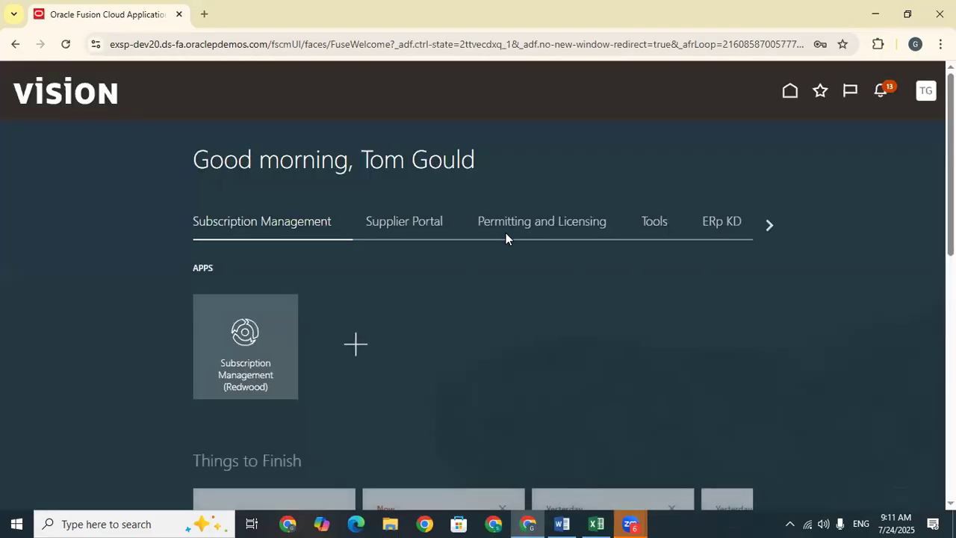
# Step: Review all of the supplier user's notifications on the full page, then go Home
pyautogui.click(877, 91)
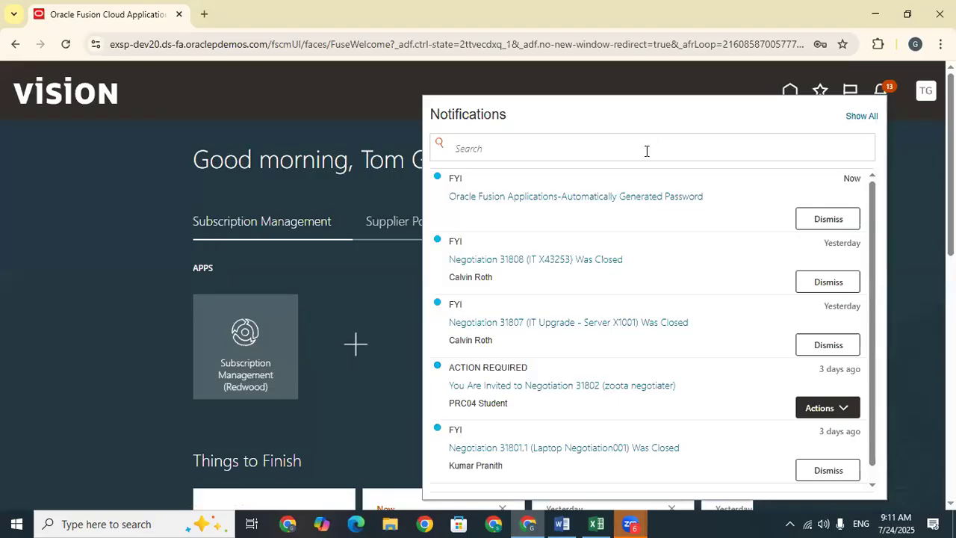
pyautogui.click(865, 114)
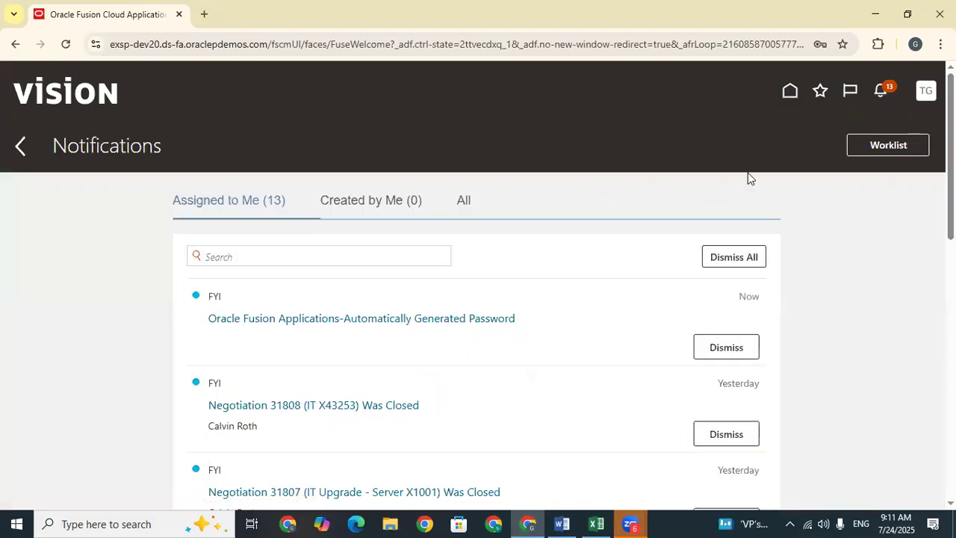
pyautogui.click(462, 203)
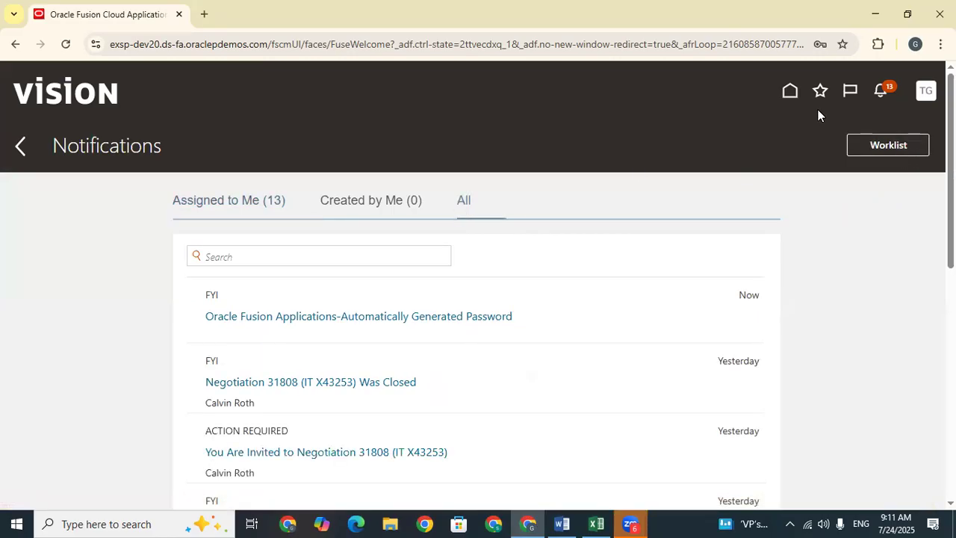
pyautogui.click(789, 91)
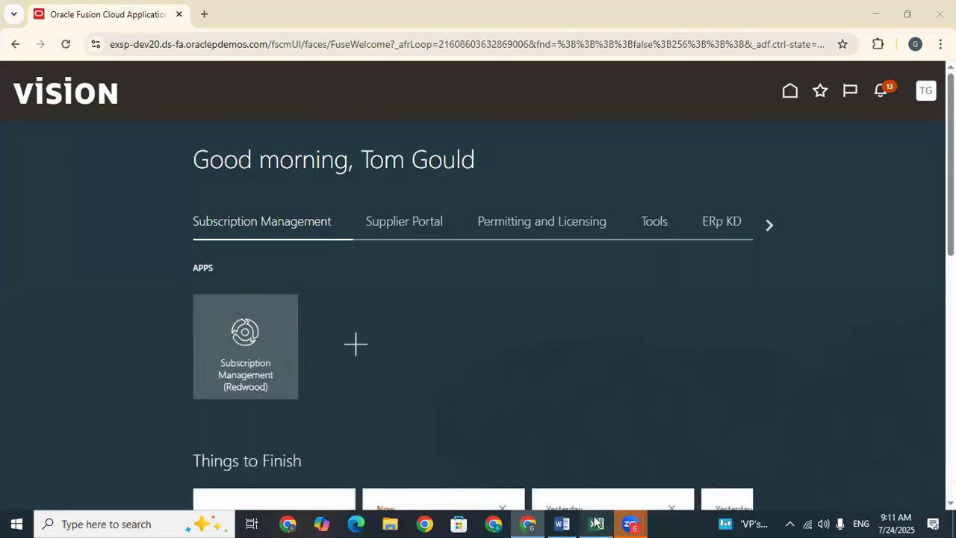
# Step: Open the Supplier Portal app from the home page's Supplier Portal group
pyautogui.click(596, 523)
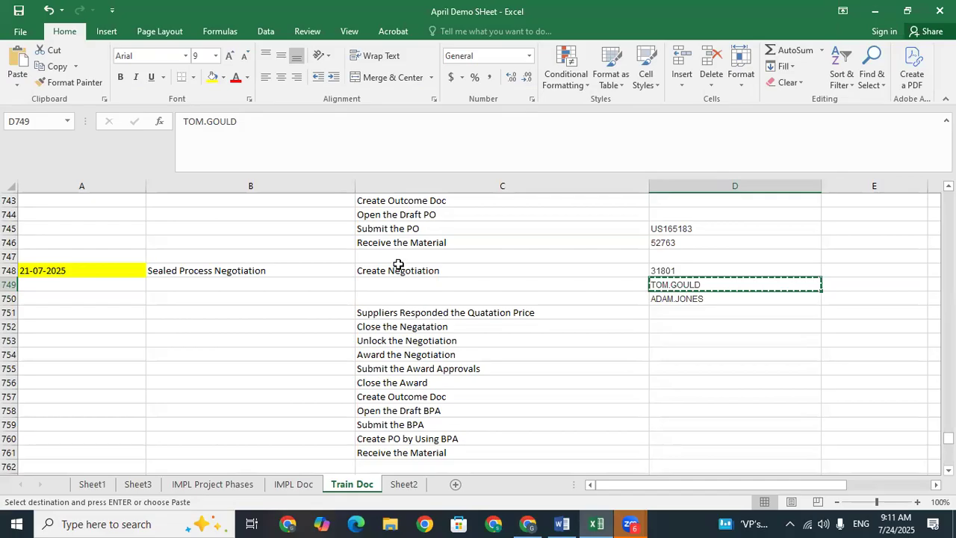
pyautogui.click(527, 524)
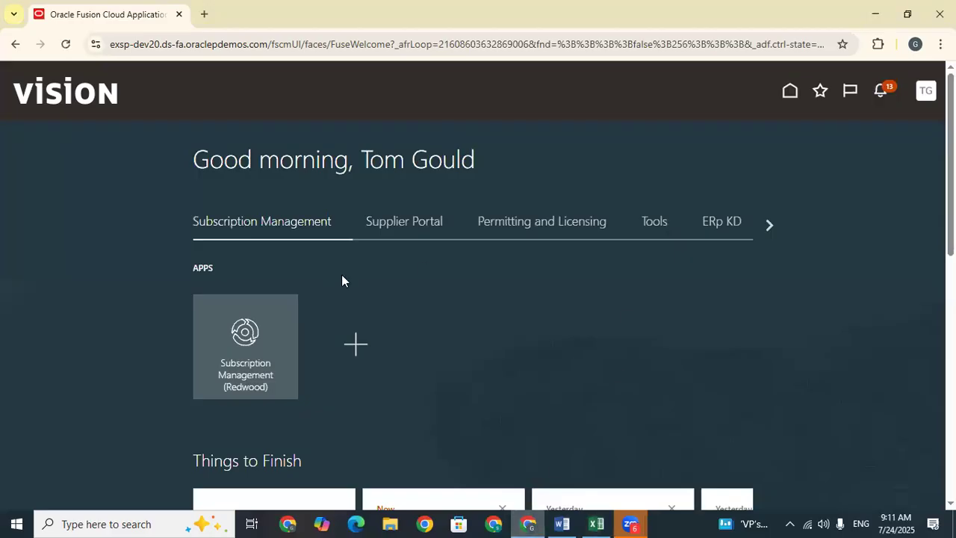
pyautogui.click(420, 221)
pyautogui.click(273, 351)
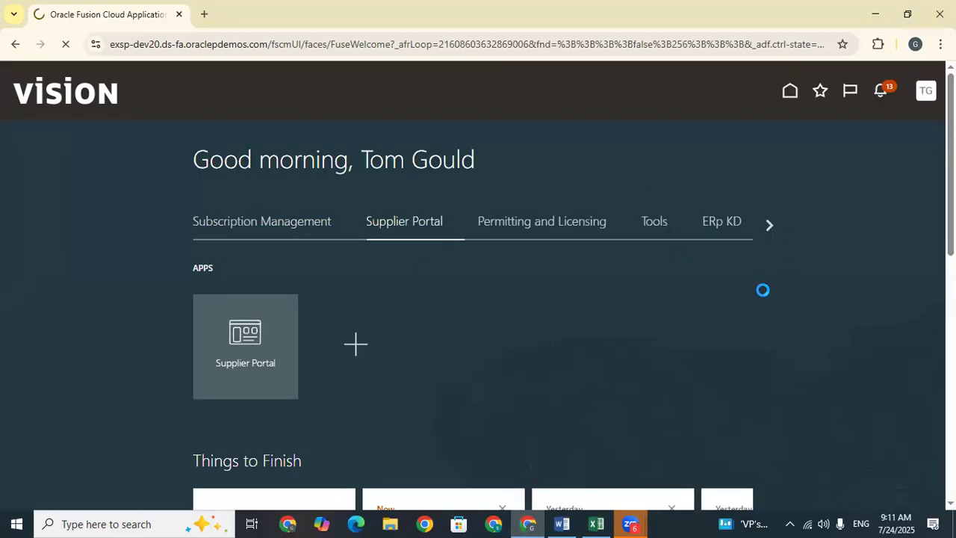
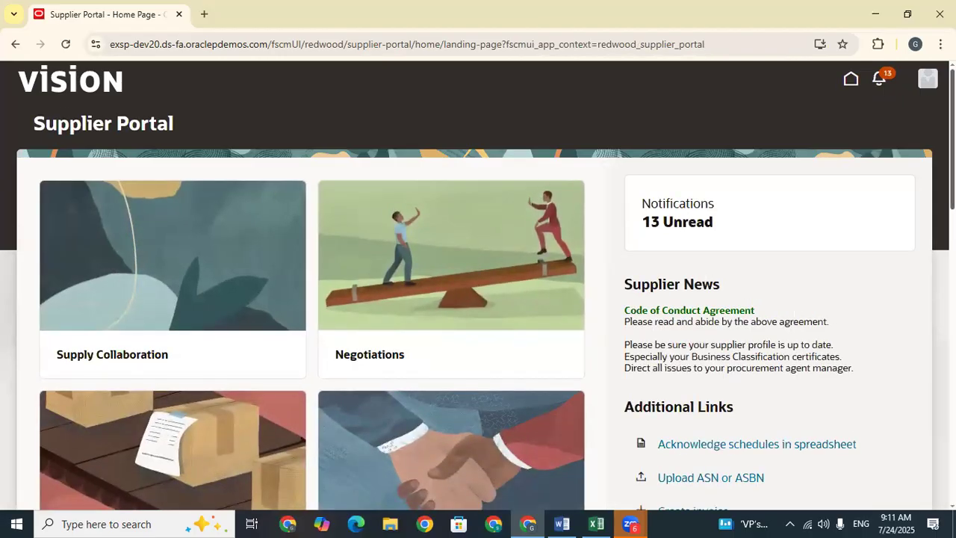
# Step: Scroll down the Supplier Portal home page and open Questionnaires and Qualifications
pyautogui.scroll(-6, 477, 283)
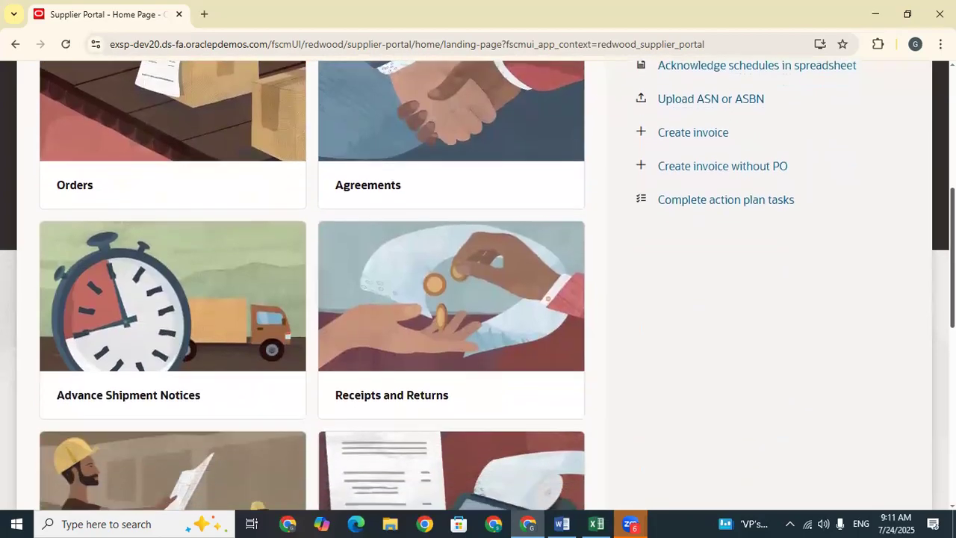
pyautogui.scroll(-5, 478, 284)
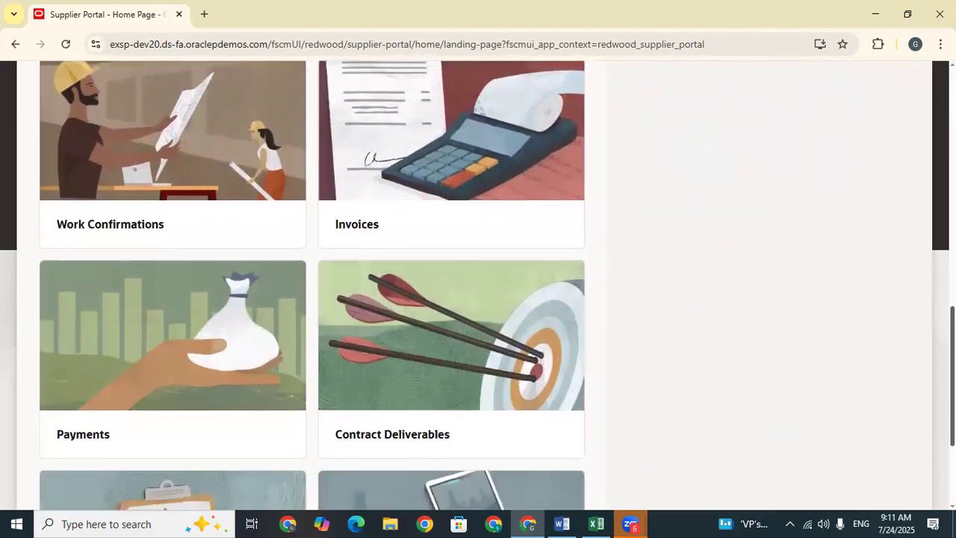
pyautogui.scroll(-2, 478, 284)
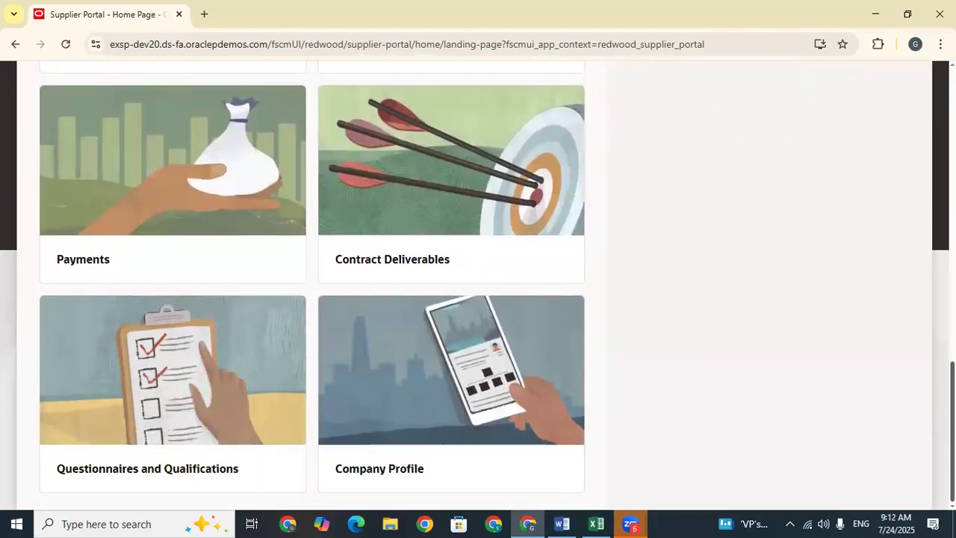
pyautogui.click(194, 412)
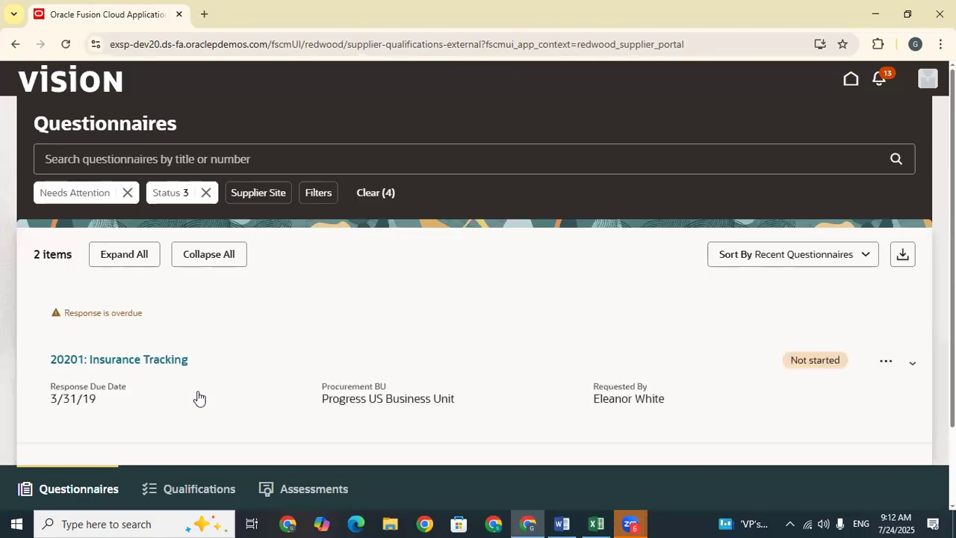
# Step: Remove the Status filter and review all pending questionnaires, including 20201: Insurance Tracking
pyautogui.scroll(-1, 232, 356)
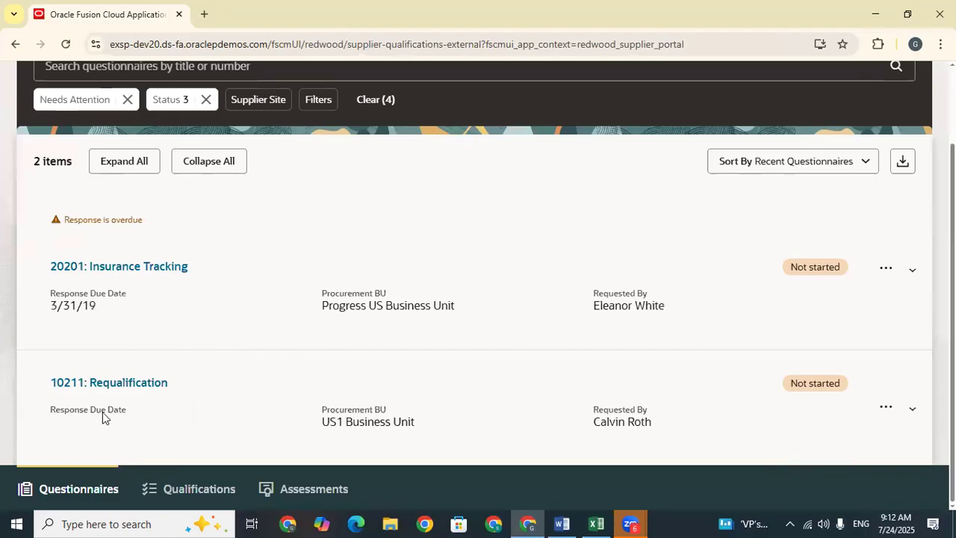
pyautogui.scroll(1, 287, 232)
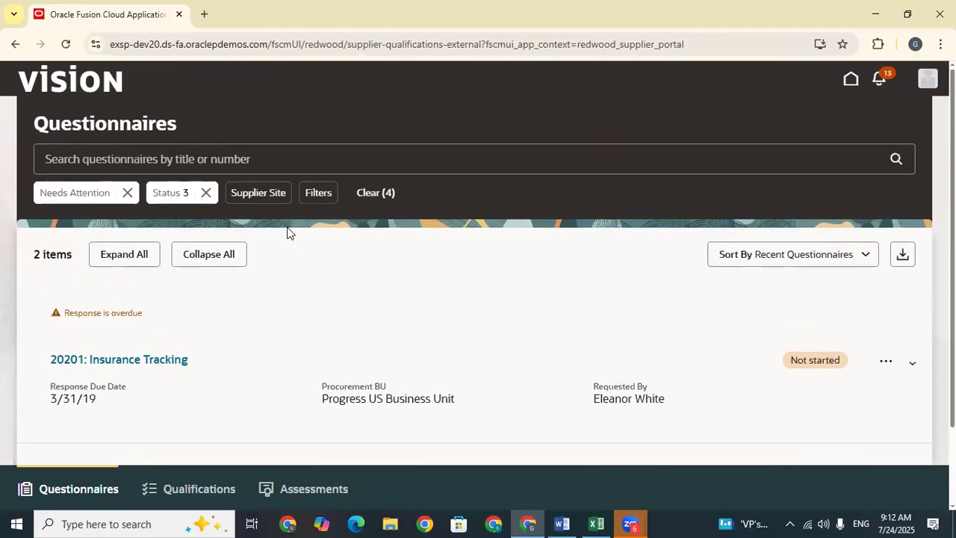
pyautogui.scroll(-1, 288, 232)
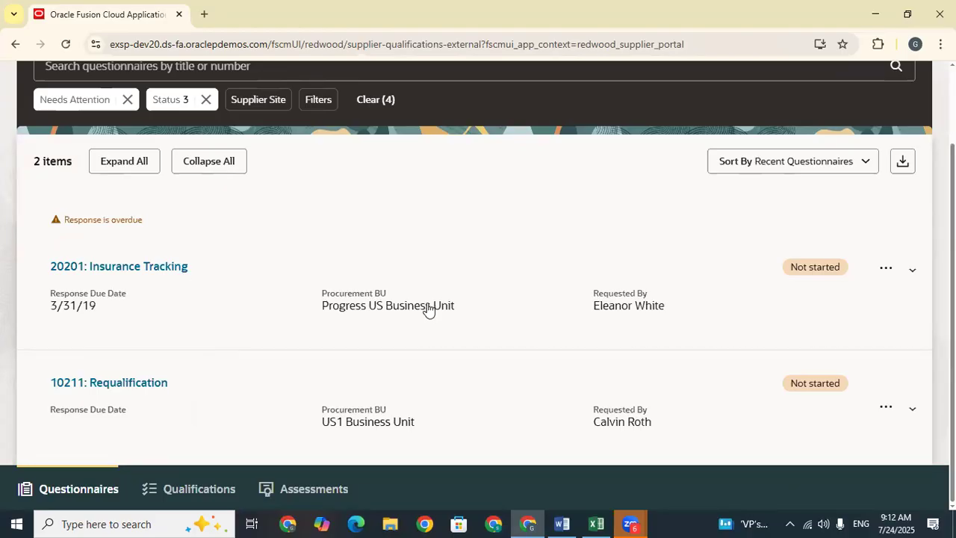
pyautogui.scroll(1, 428, 310)
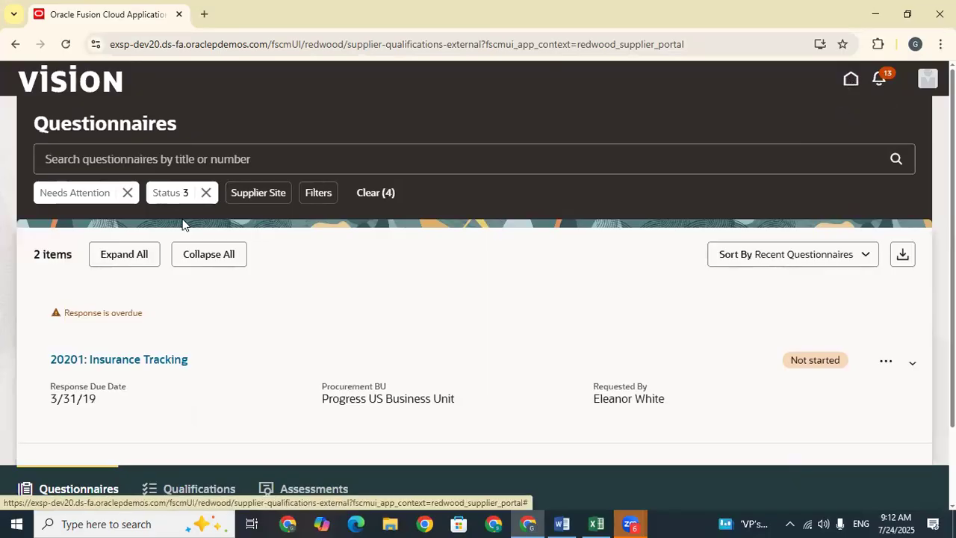
pyautogui.click(207, 193)
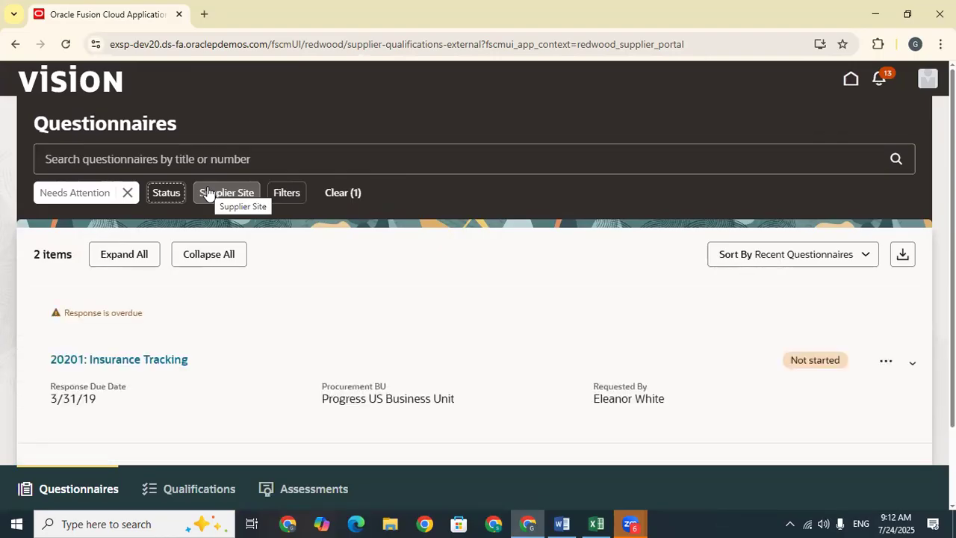
pyautogui.scroll(-1, 252, 250)
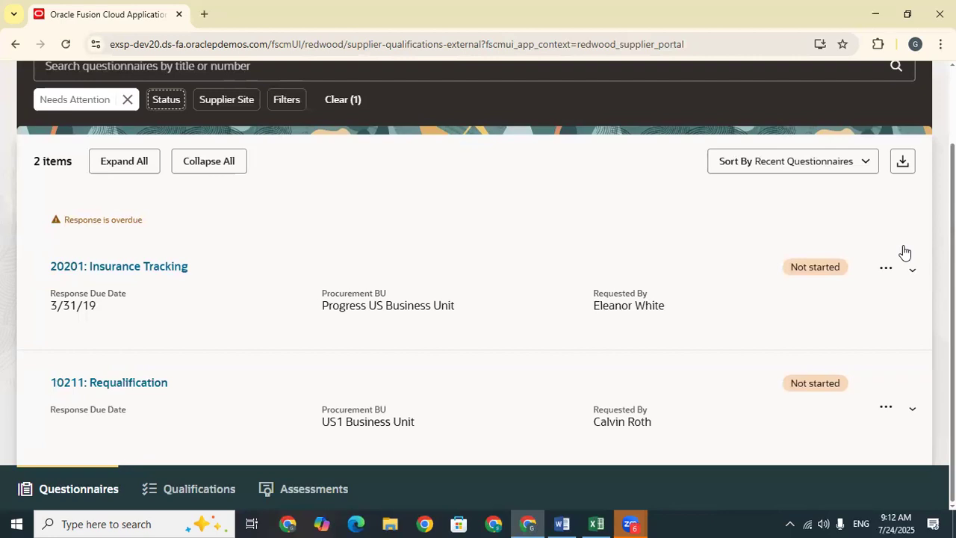
pyautogui.scroll(1, 660, 252)
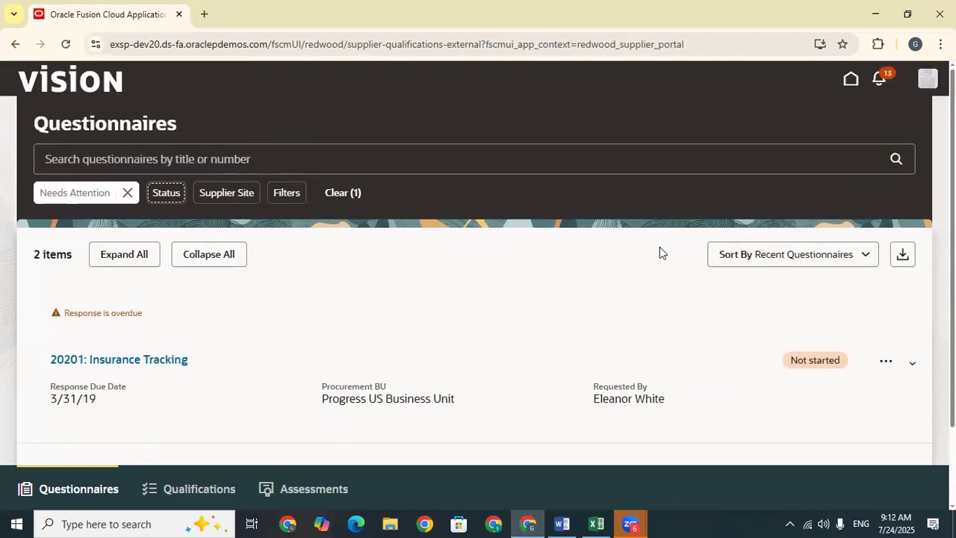
# Step: Return to the Supplier Portal home and bring up the user's Settings and Actions menu
pyautogui.click(849, 85)
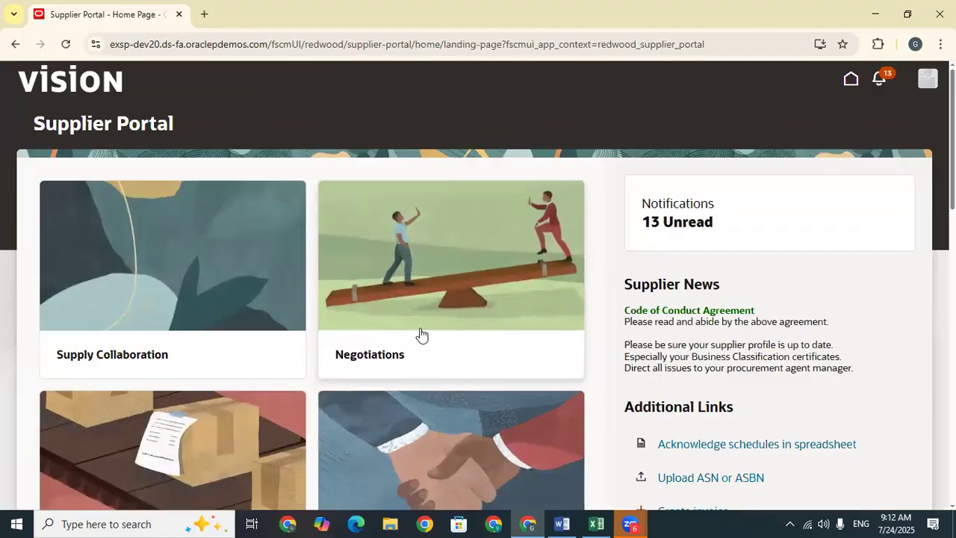
pyautogui.scroll(-5, 422, 334)
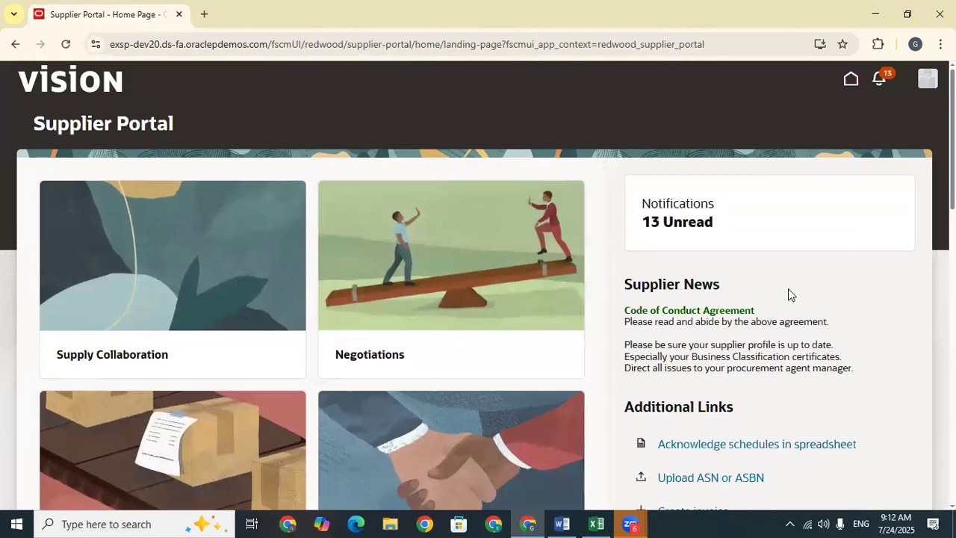
pyautogui.click(928, 77)
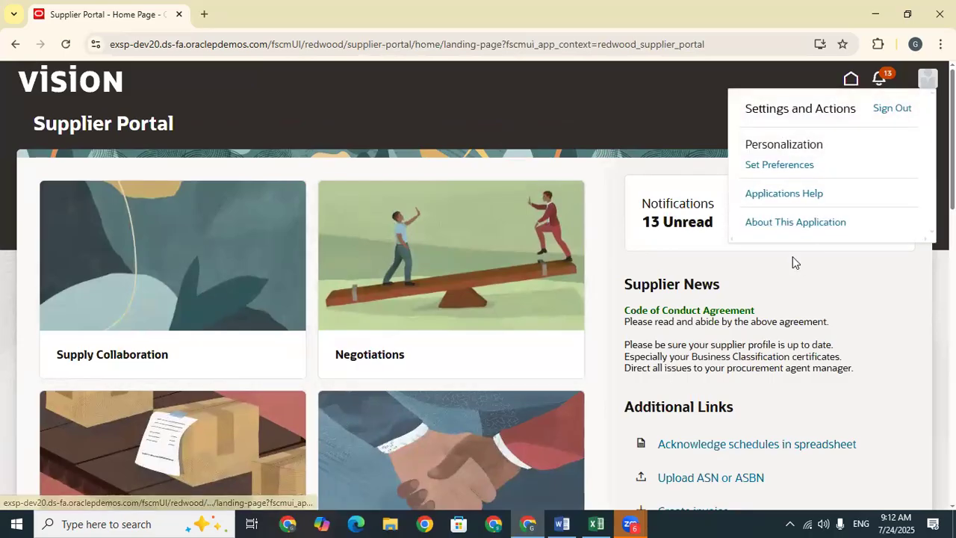
# Step: Sign out, sign back in as a different user, and bring up the Excel tracking workbook
pyautogui.click(897, 108)
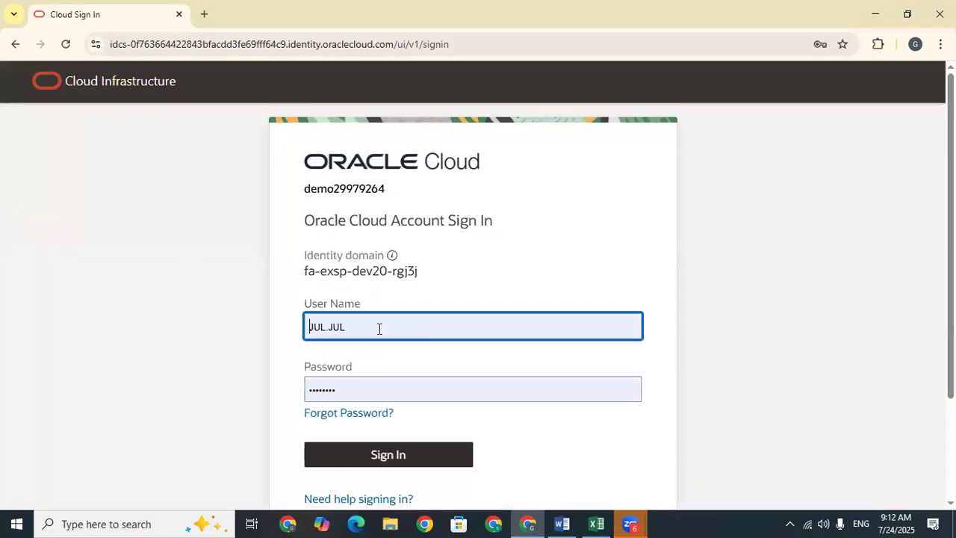
pyautogui.click(377, 454)
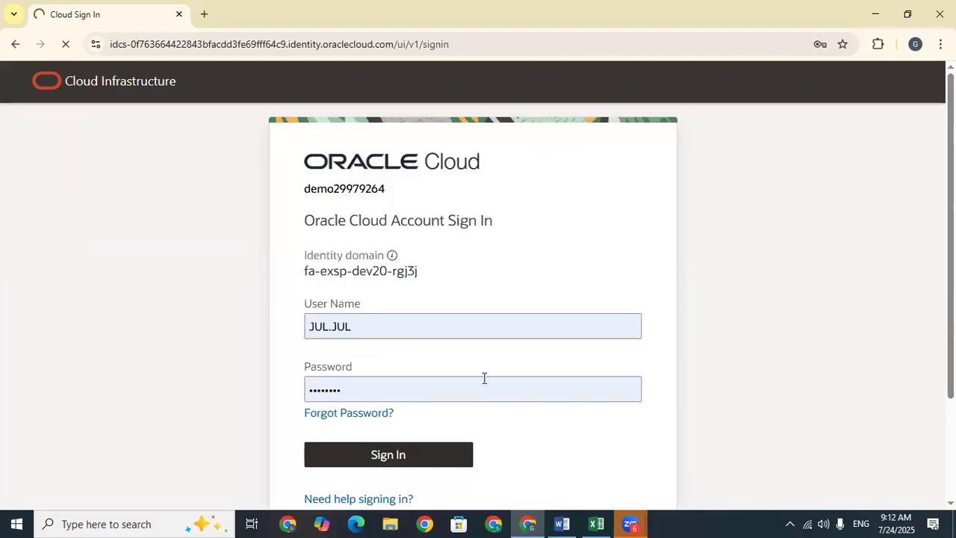
pyautogui.click(596, 522)
# Step: Check the Train Doc SQM setup rows through initiative 10225 and select empty cell B820
pyautogui.scroll(-2, 426, 319)
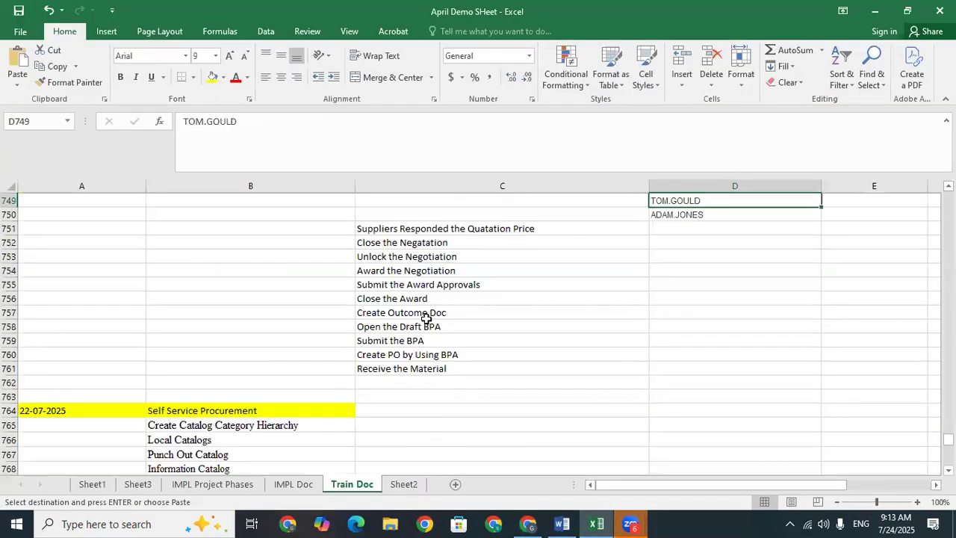
pyautogui.scroll(-20, 426, 319)
pyautogui.scroll(15, 259, 371)
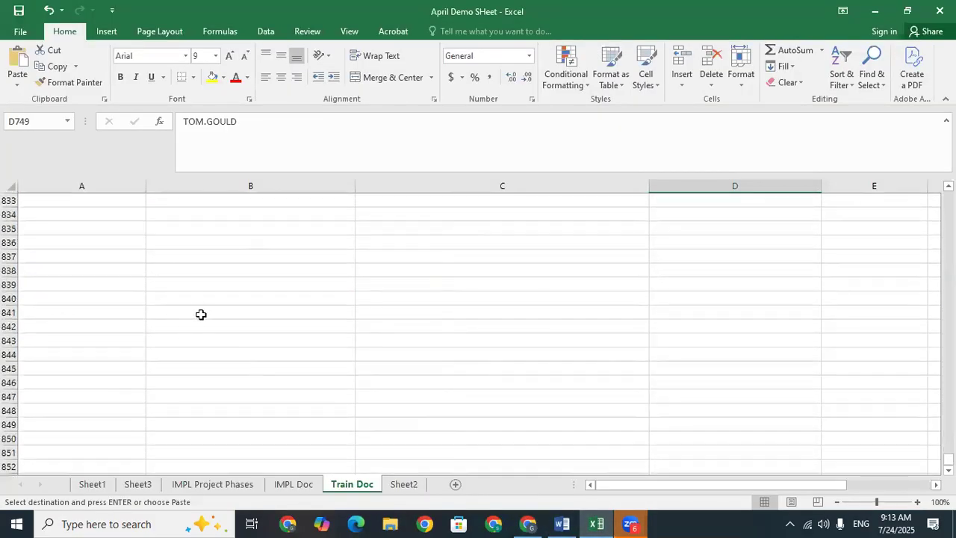
pyautogui.scroll(10, 200, 314)
pyautogui.click(198, 423)
pyautogui.scroll(-1, 198, 423)
pyautogui.click(198, 424)
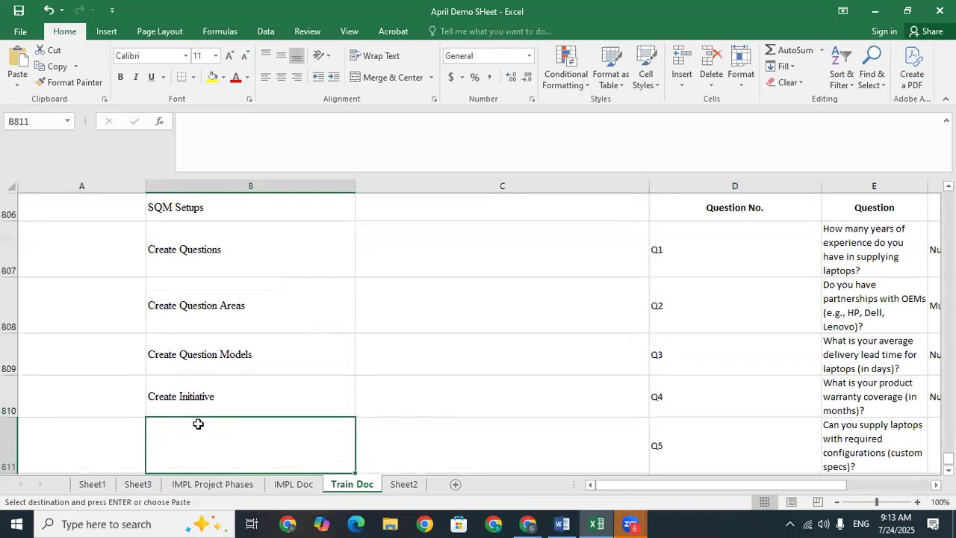
pyautogui.press('Down')
pyautogui.press('Down')
pyautogui.press('Down')
pyautogui.press('Down')
pyautogui.press('Down')
pyautogui.press('Down')
pyautogui.press('Down')
pyautogui.press('Down')
pyautogui.press('Down')
pyautogui.press('Down')
pyautogui.press('Up')
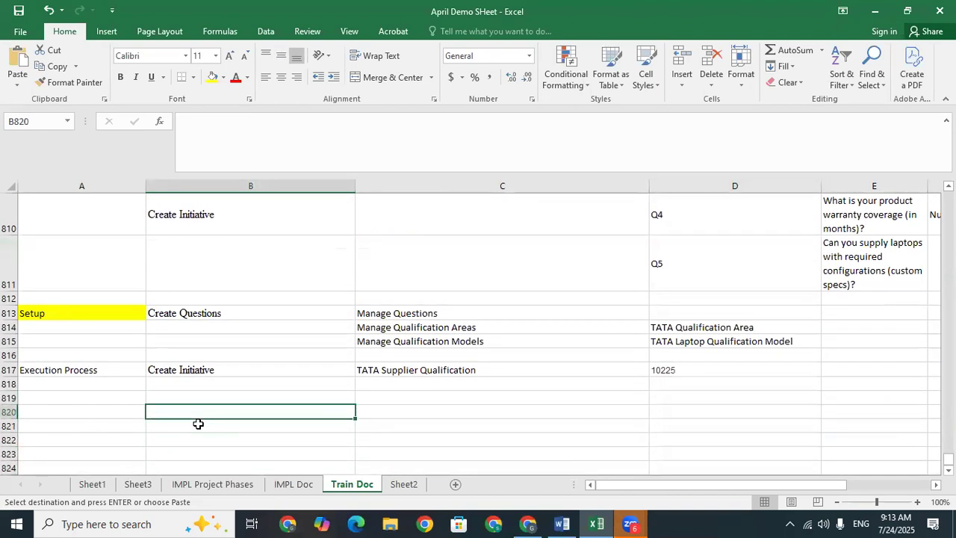
pyautogui.click(527, 523)
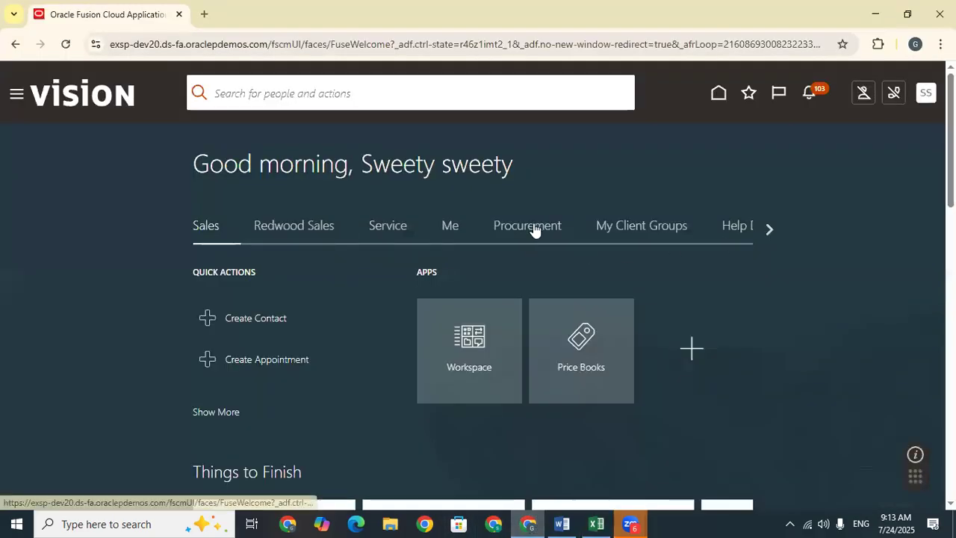
# Step: Open the Procurement Suppliers work area and its Tasks panel
pyautogui.click(534, 226)
pyautogui.scroll(-5, 433, 351)
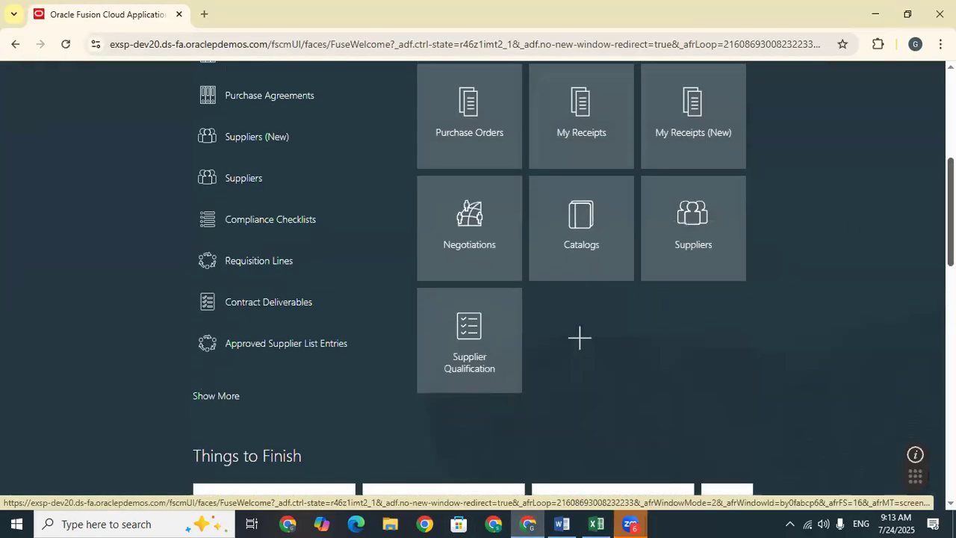
pyautogui.scroll(1, 478, 276)
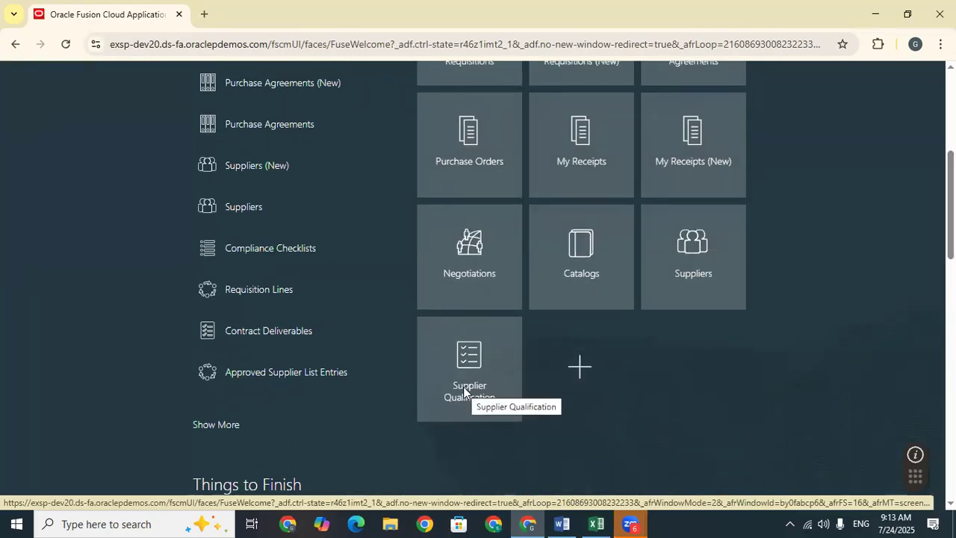
pyautogui.click(500, 303)
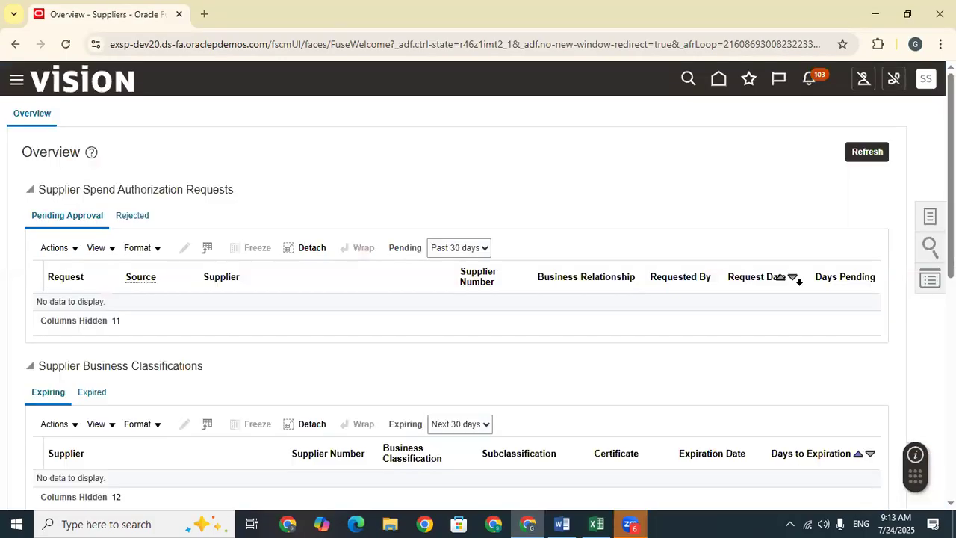
pyautogui.click(930, 215)
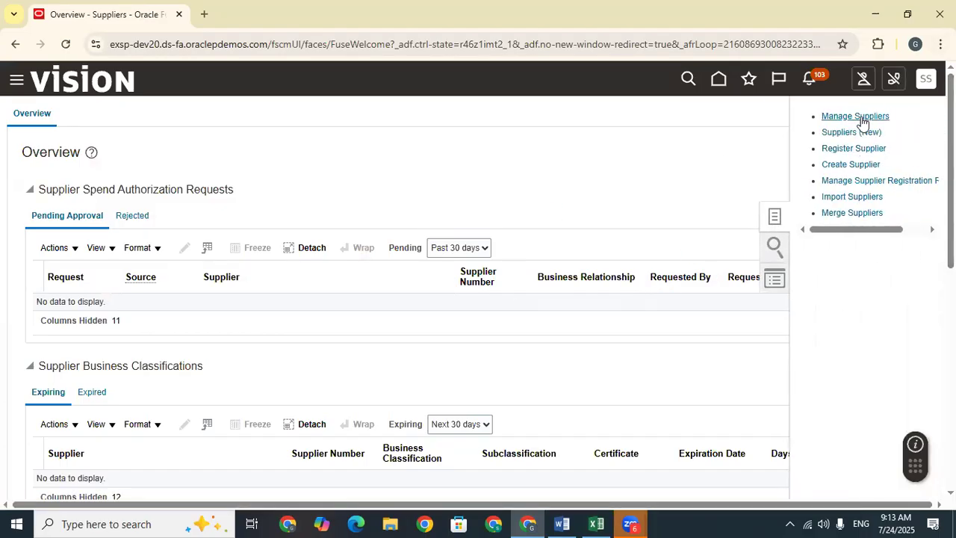
# Step: Search suppliers by keyword 'Dell' and open the Dell Inc. record
pyautogui.click(379, 230)
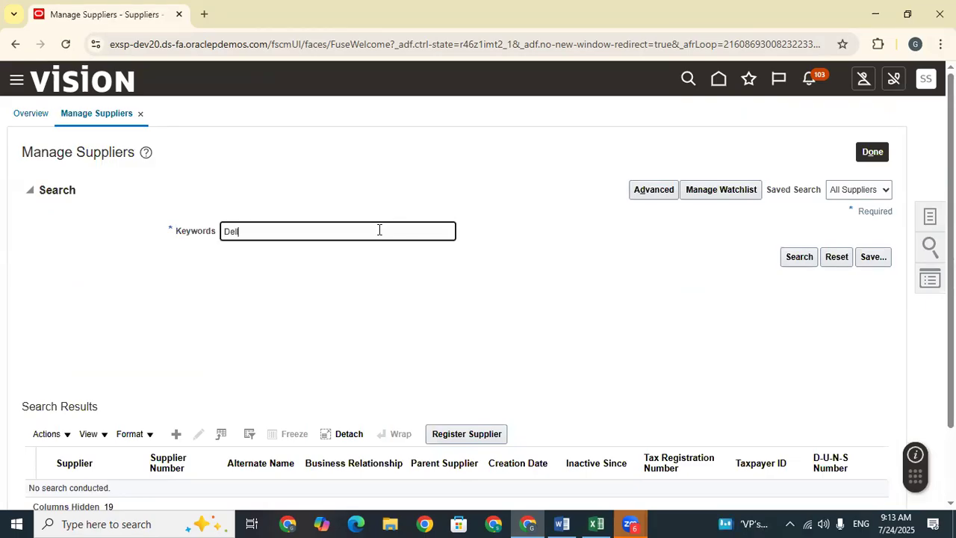
pyautogui.write('Dell')
pyautogui.press('Return')
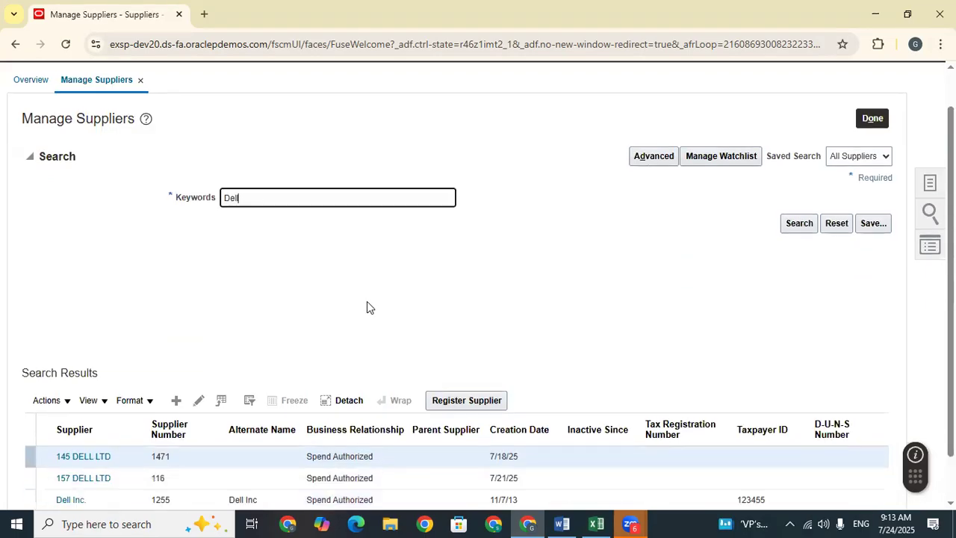
pyautogui.scroll(-2, 367, 307)
pyautogui.click(69, 442)
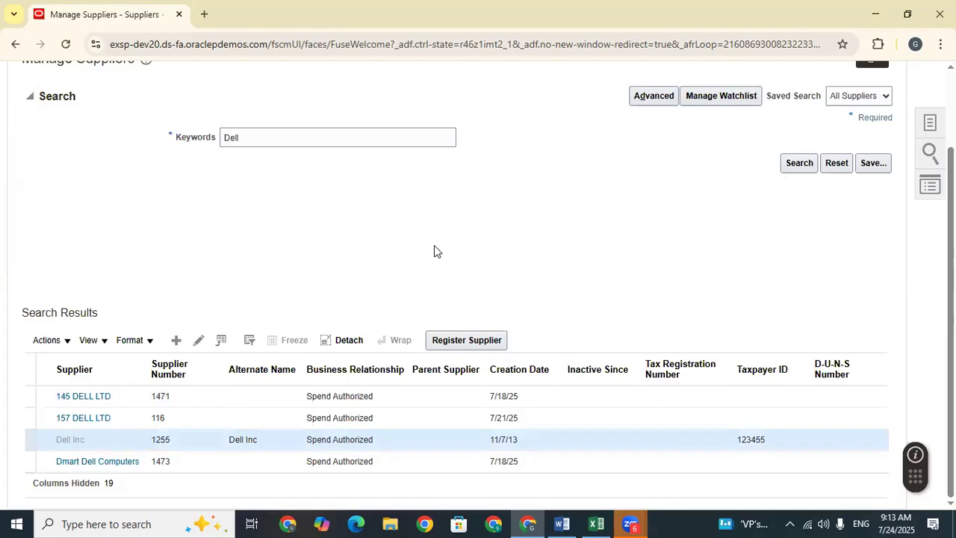
# Step: Open the Dell Inc. administrative contact's details and select its User Name value
pyautogui.click(182, 191)
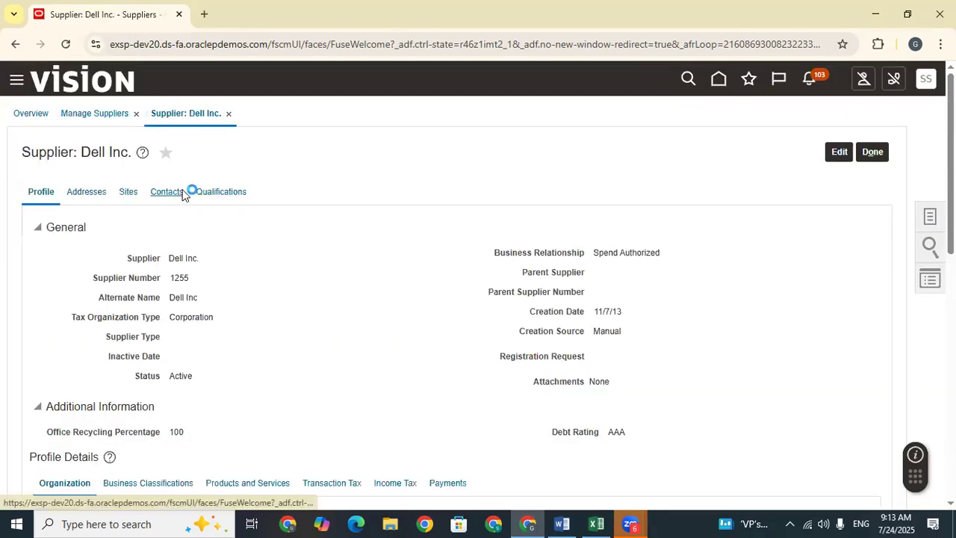
pyautogui.scroll(-2, 646, 182)
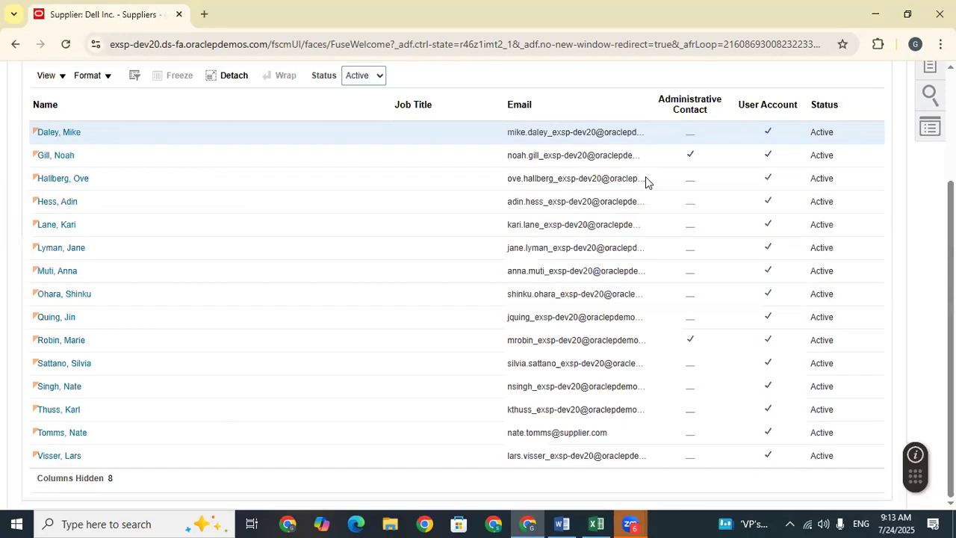
pyautogui.click(134, 158)
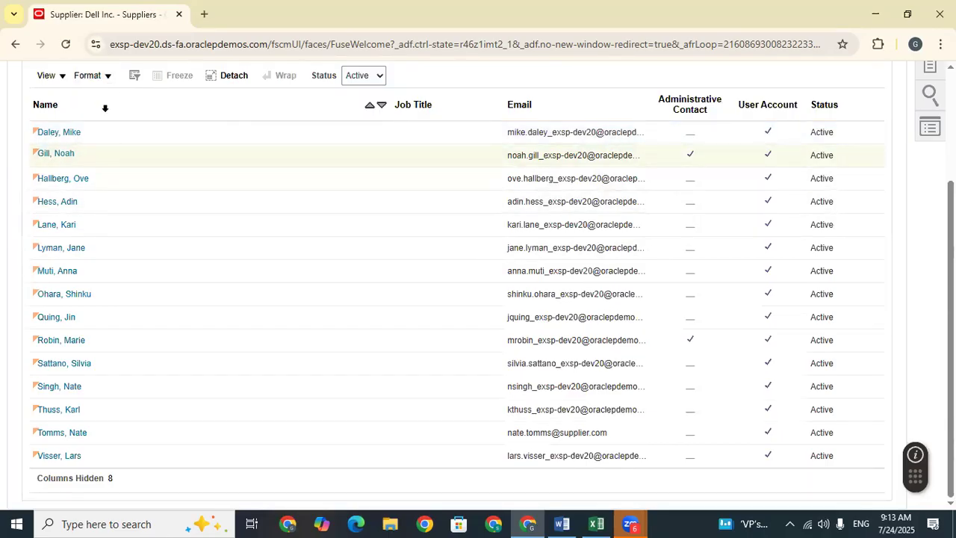
pyautogui.click(58, 155)
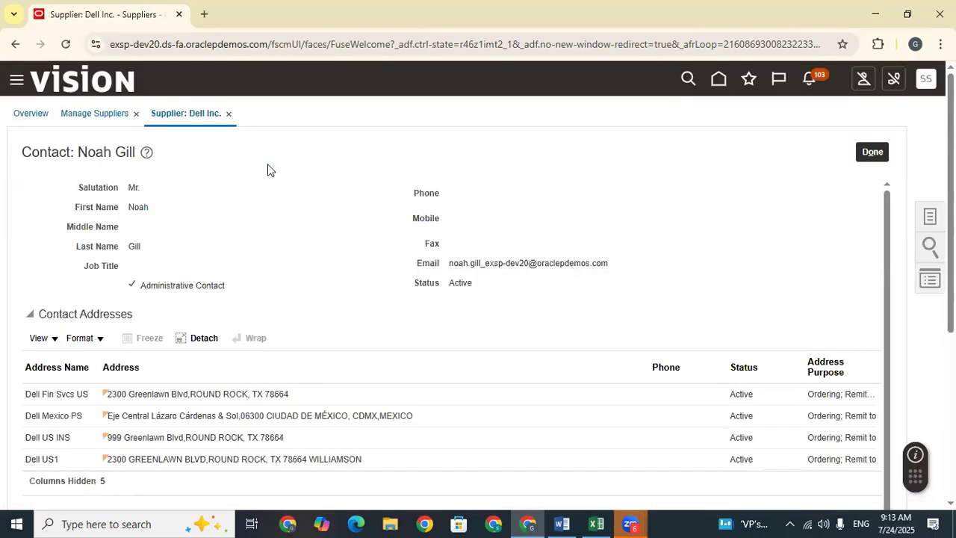
pyautogui.scroll(-4, 275, 233)
pyautogui.moveTo(260, 281); pyautogui.dragTo(204, 280)
pyautogui.hotkey('ctrl', 'c')
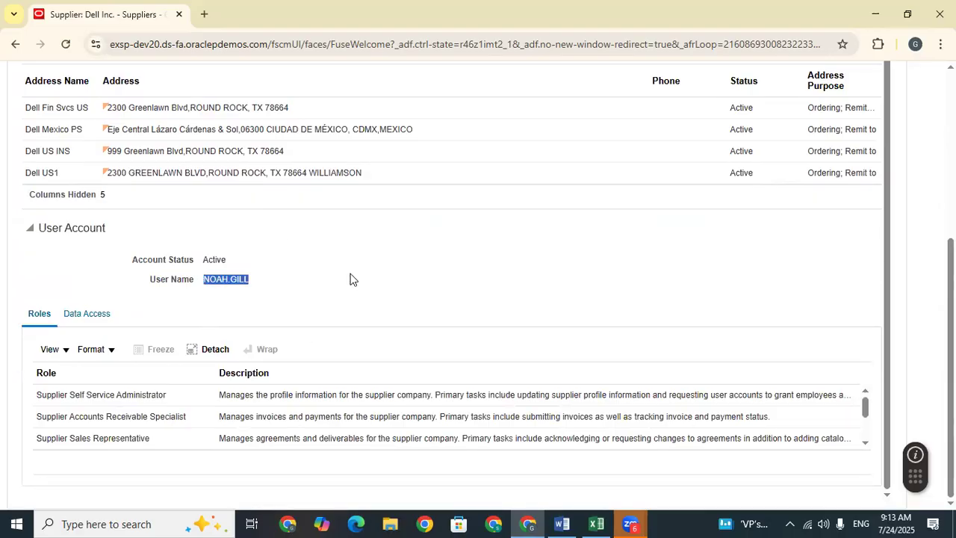
# Step: Paste the Dell contact's user name into Train Doc cell D818
pyautogui.click(596, 523)
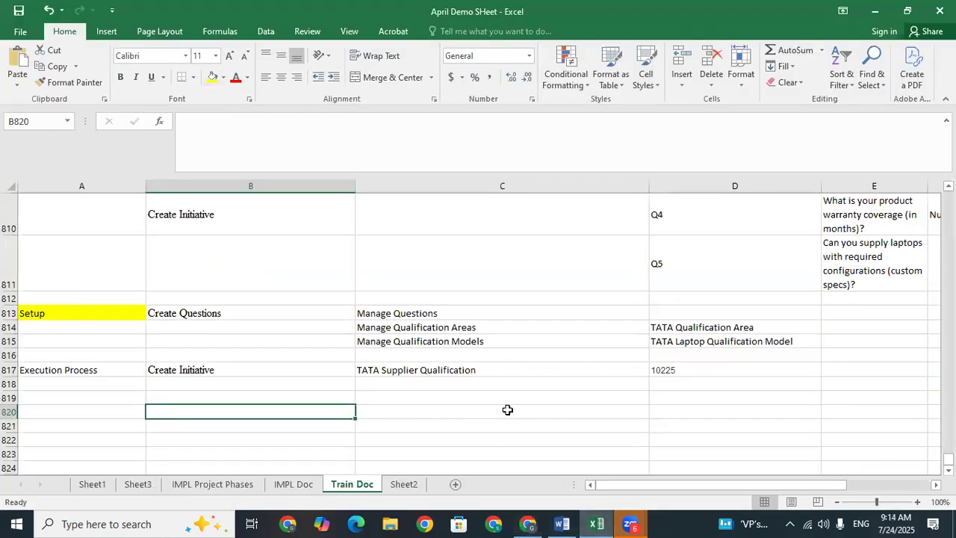
pyautogui.click(508, 404)
pyautogui.click(668, 384)
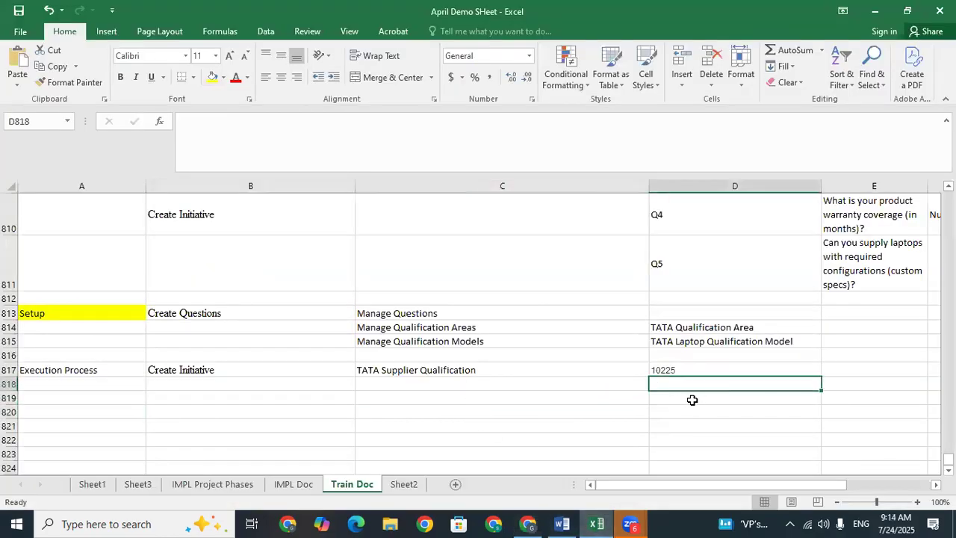
pyautogui.hotkey('ctrl', 'v')
pyautogui.click(682, 398)
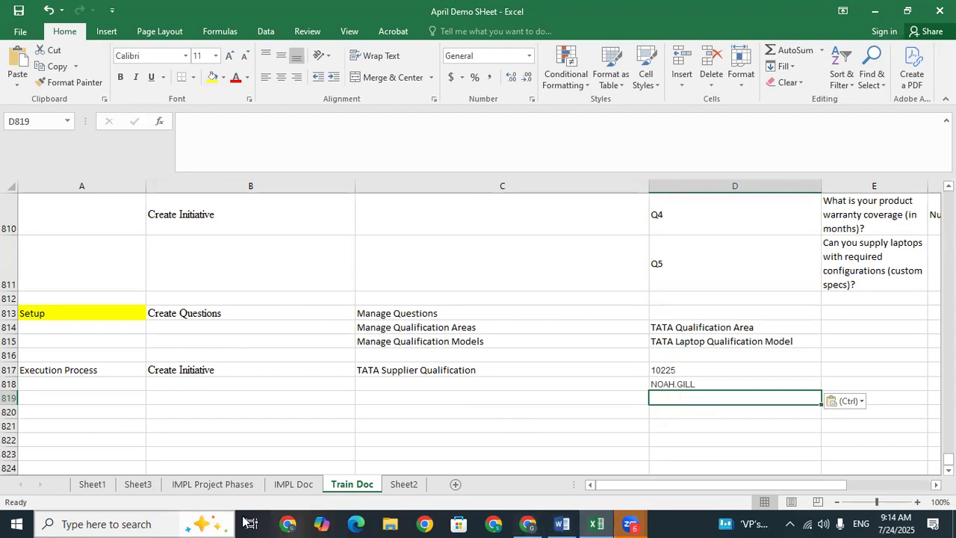
# Step: Close the Dell contact, search suppliers for 'Lee', and open Lee Supplies
pyautogui.click(526, 522)
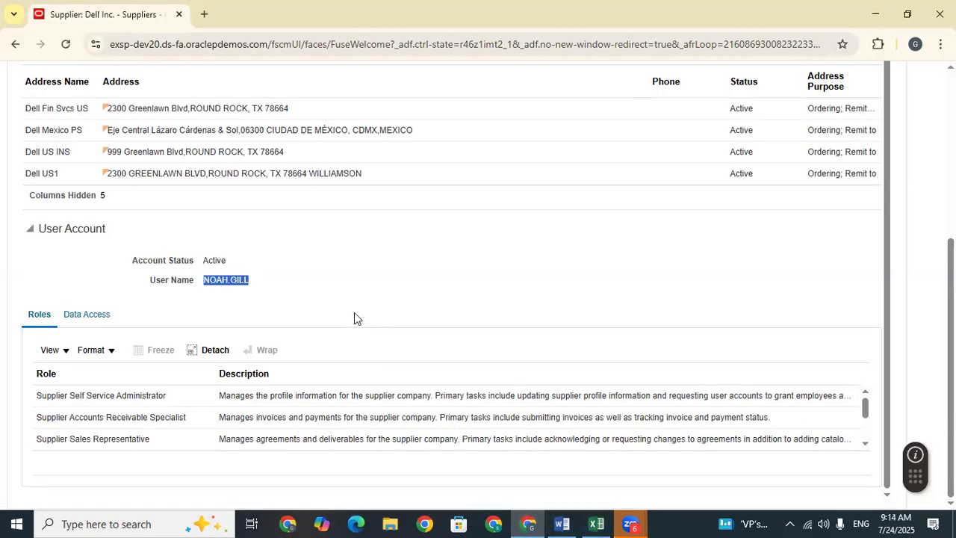
pyautogui.scroll(5, 644, 270)
pyautogui.click(869, 157)
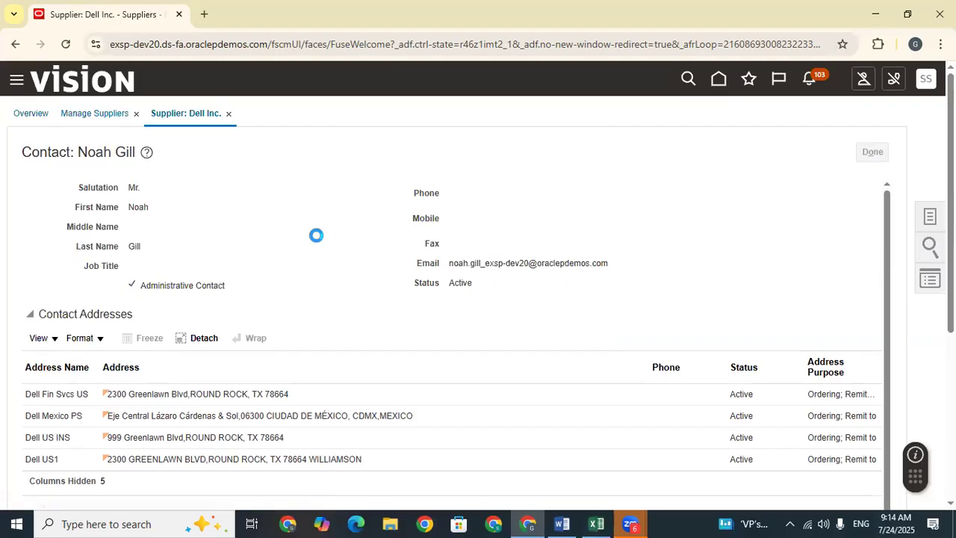
pyautogui.click(869, 155)
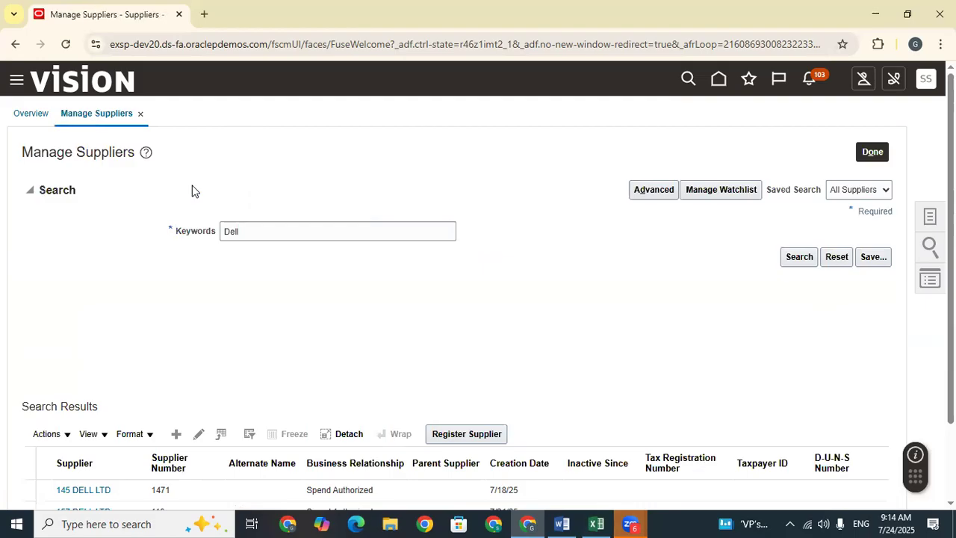
pyautogui.moveTo(291, 235); pyautogui.dragTo(157, 245)
pyautogui.press('BackSpace')
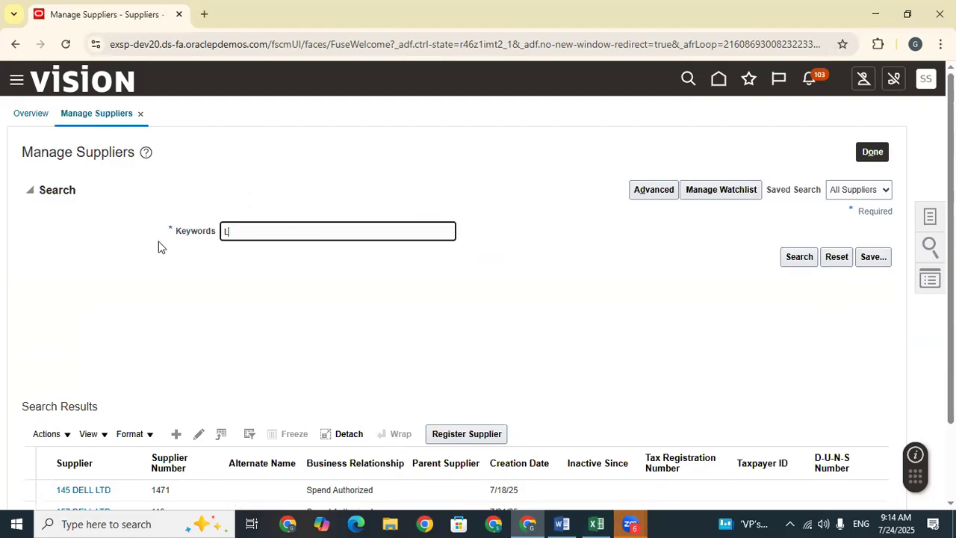
pyautogui.press('Return')
pyautogui.scroll(-1, 224, 310)
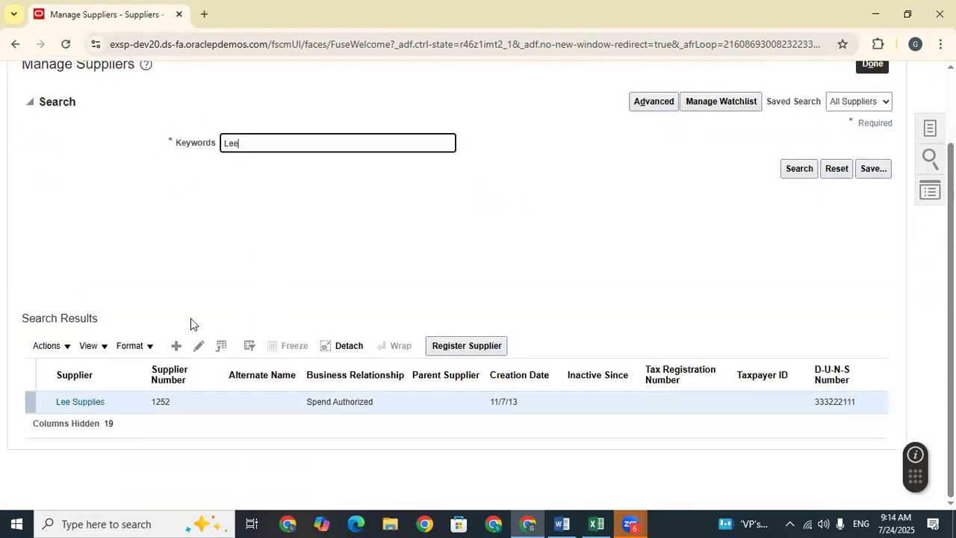
pyautogui.click(95, 401)
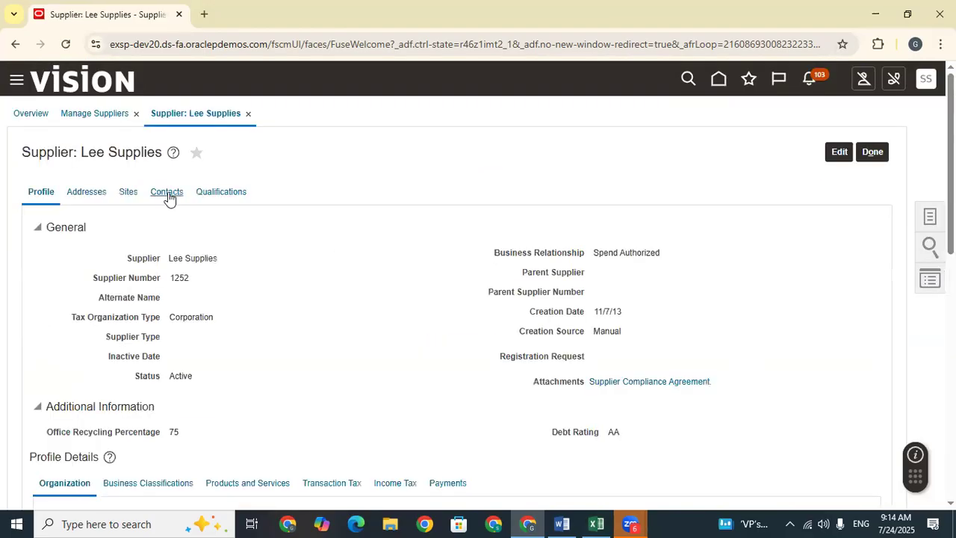
# Step: Open the Lee Supplies administrative contact's details and select its User Name value
pyautogui.click(166, 193)
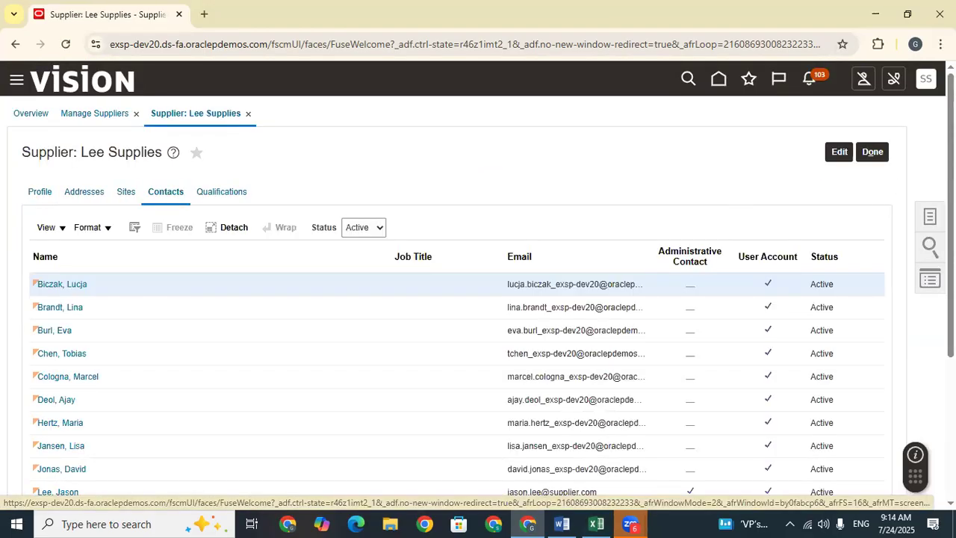
pyautogui.scroll(-3, 168, 193)
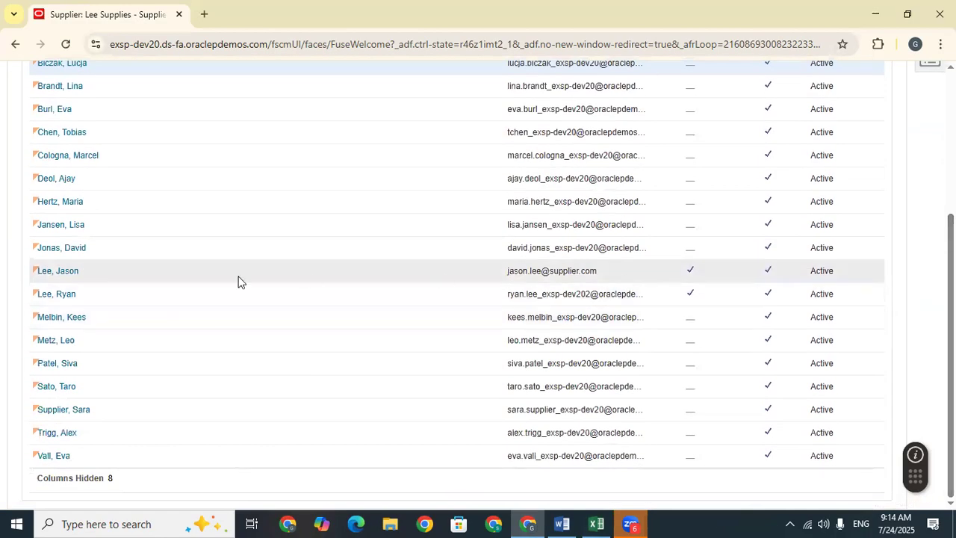
pyautogui.click(91, 295)
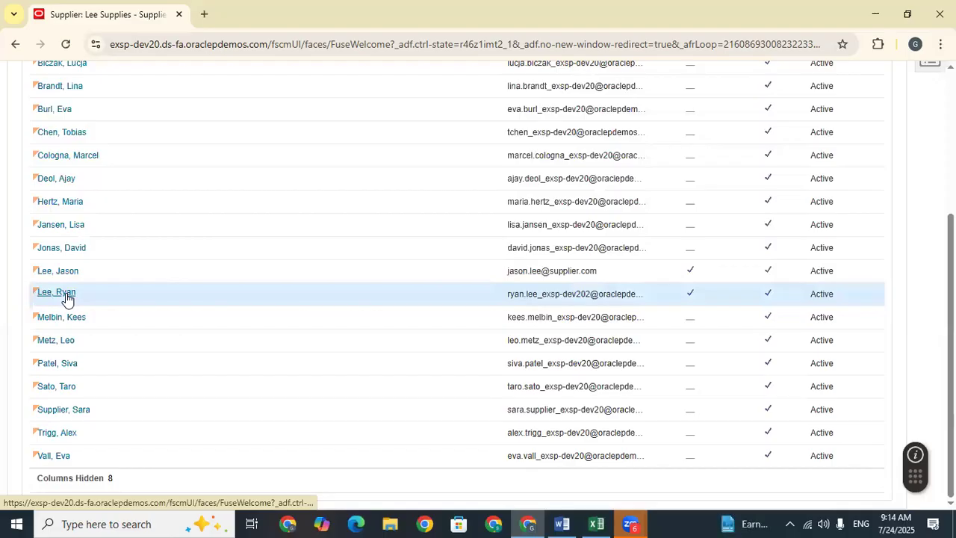
pyautogui.click(66, 298)
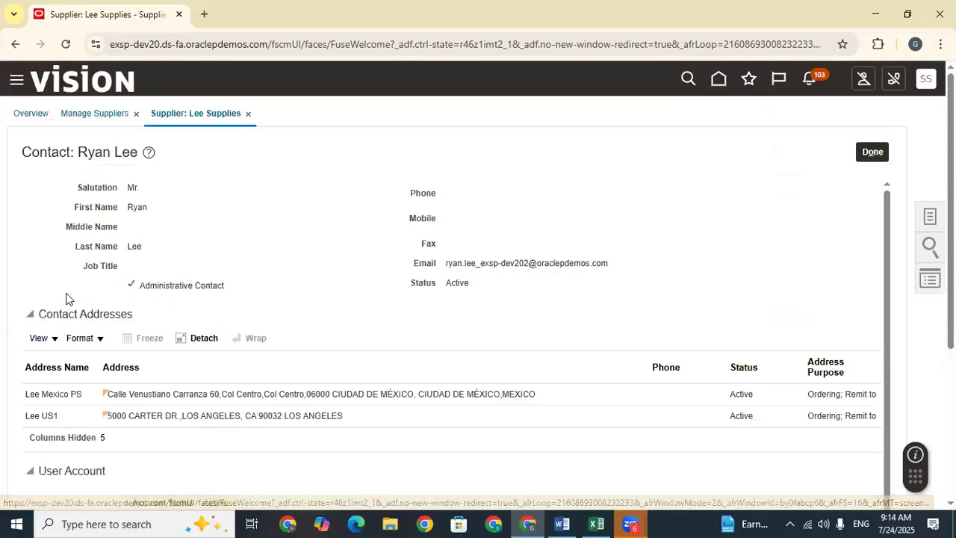
pyautogui.scroll(-3, 290, 350)
pyautogui.moveTo(247, 281); pyautogui.dragTo(201, 281)
pyautogui.hotkey('ctrl', 'c')
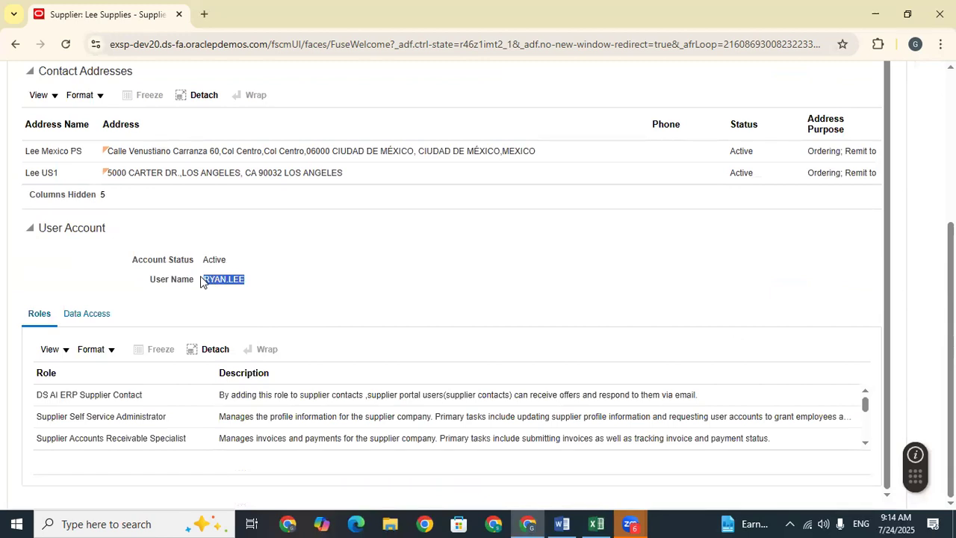
# Step: Paste the Lee Supplies user name into cell D819, then close the contact details
pyautogui.click(596, 523)
pyautogui.hotkey('ctrl', 'v')
pyautogui.click(676, 415)
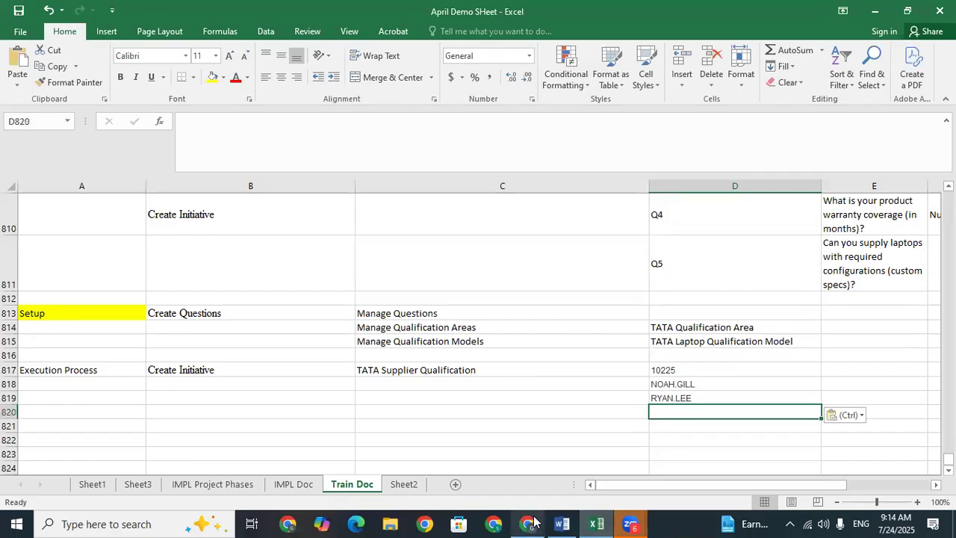
pyautogui.click(528, 523)
pyautogui.scroll(3, 772, 209)
pyautogui.click(870, 152)
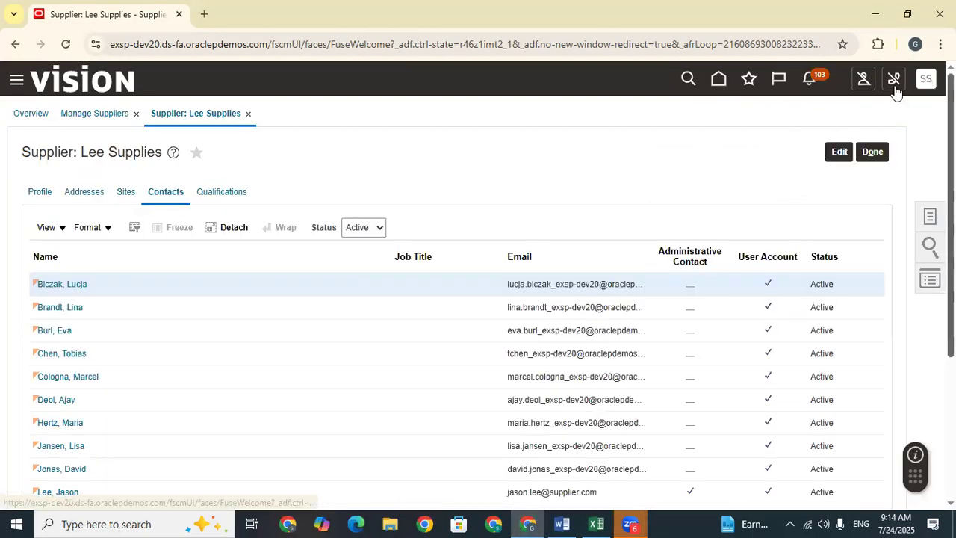
# Step: Go to the home page and scroll the app groups over to Tools
pyautogui.click(714, 86)
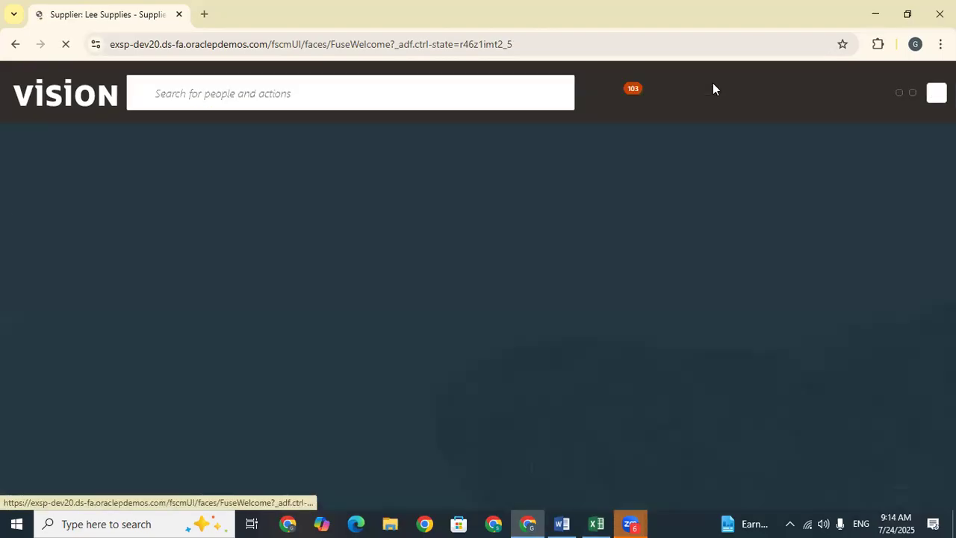
pyautogui.click(771, 233)
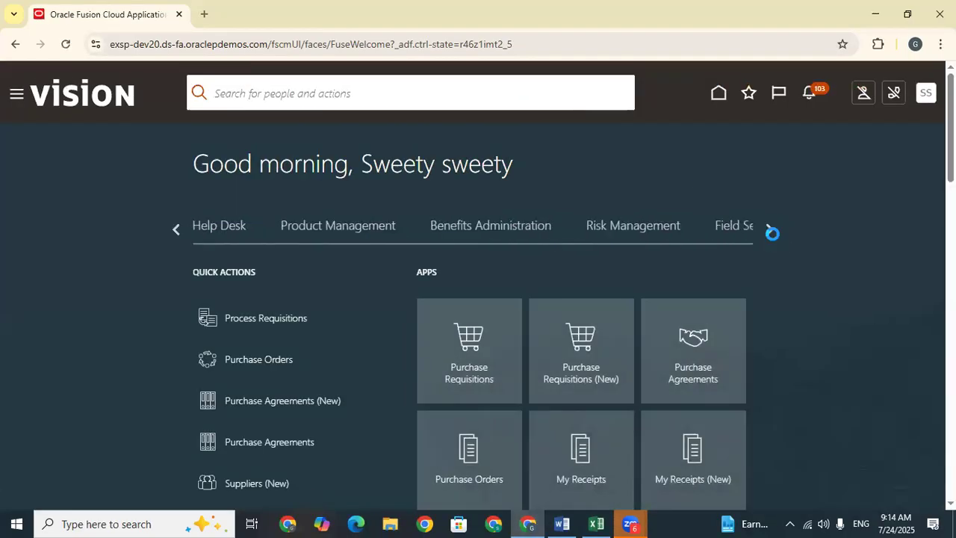
pyautogui.click(771, 233)
pyautogui.click(773, 235)
pyautogui.click(773, 236)
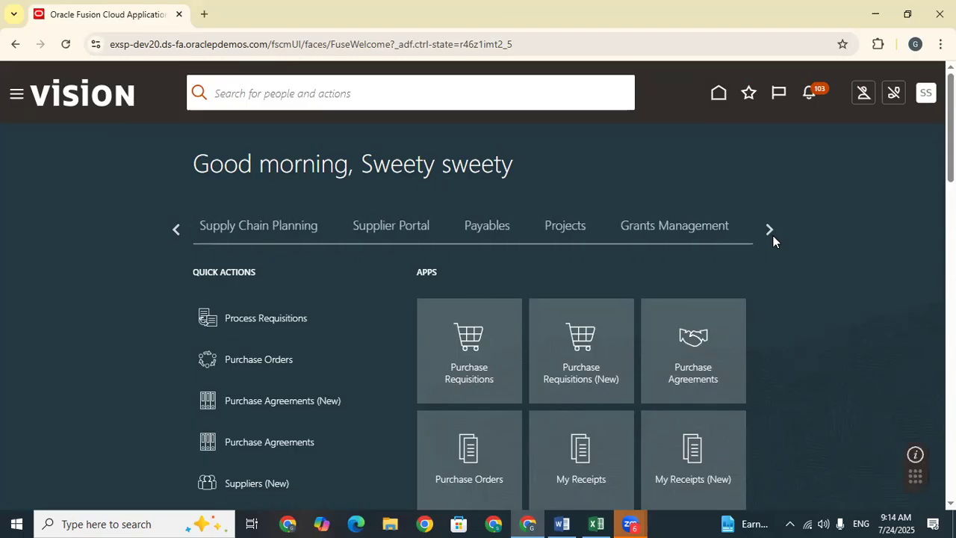
pyautogui.click(773, 235)
pyautogui.click(773, 235)
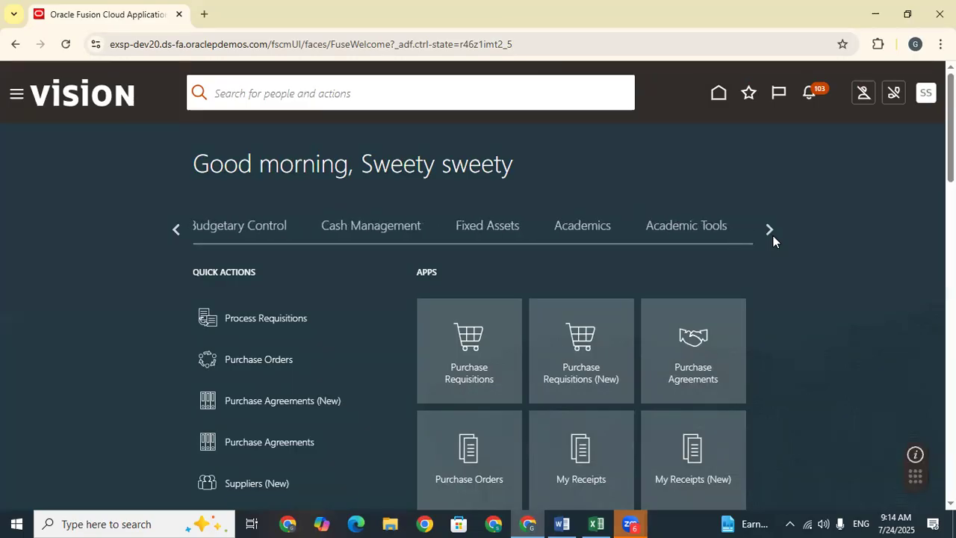
pyautogui.click(772, 231)
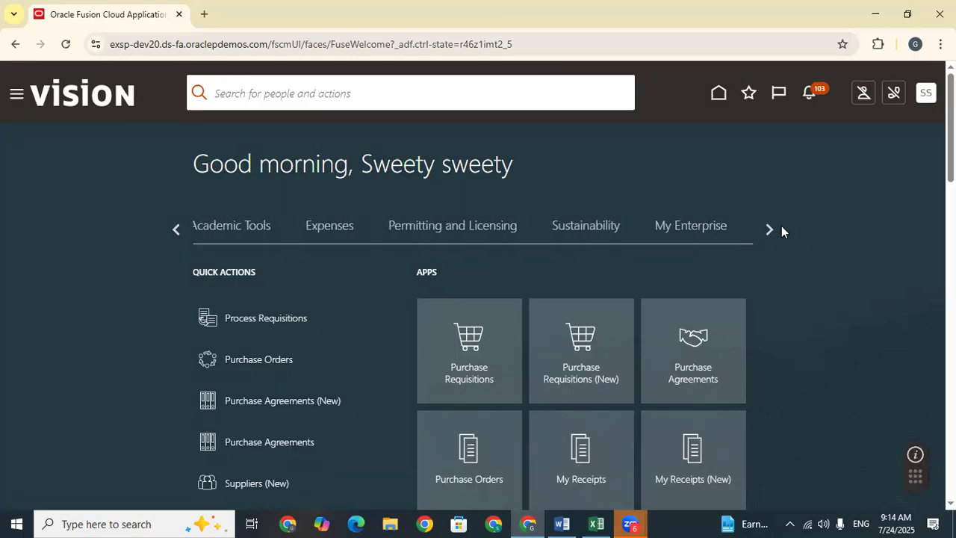
pyautogui.click(773, 229)
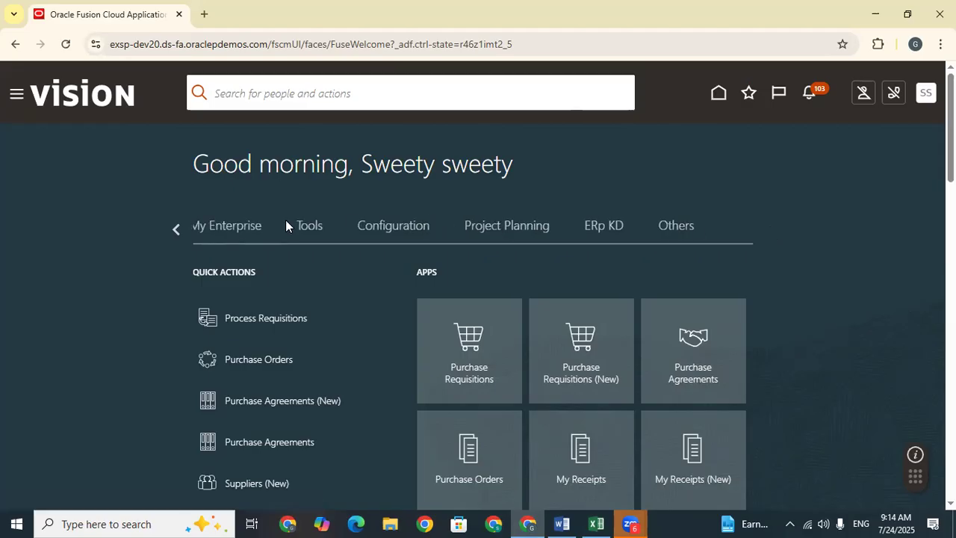
# Step: Open the Security Console's Users accounts list from the Tools group
pyautogui.click(320, 229)
pyautogui.scroll(-5, 319, 231)
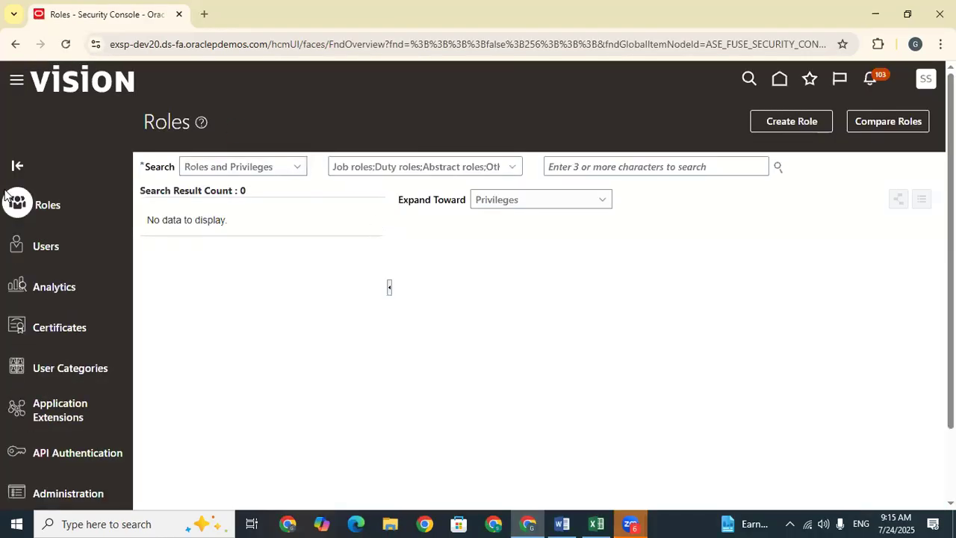
pyautogui.click(46, 244)
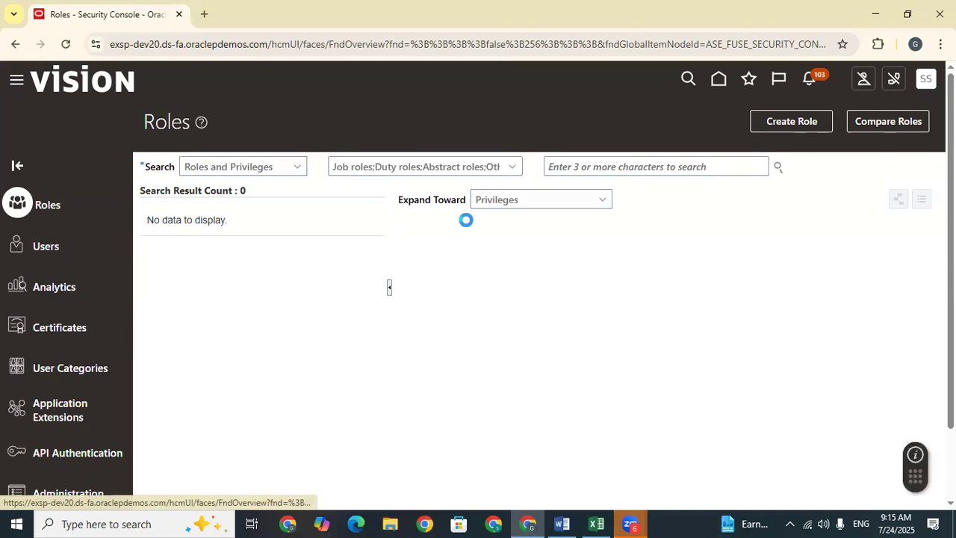
pyautogui.click(499, 167)
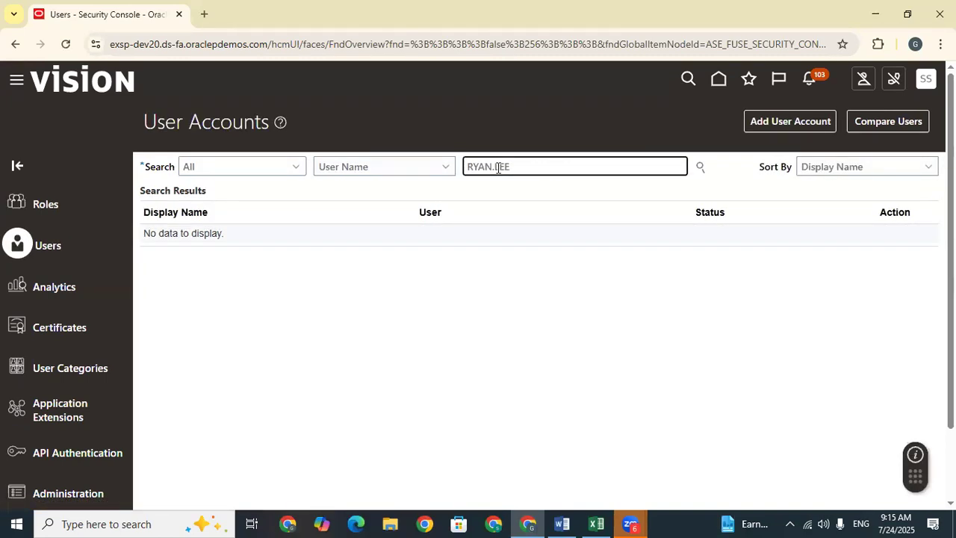
# Step: Search User Accounts for the Lee Supplies contact's user name and open the account
pyautogui.press('Return')
pyautogui.click(498, 243)
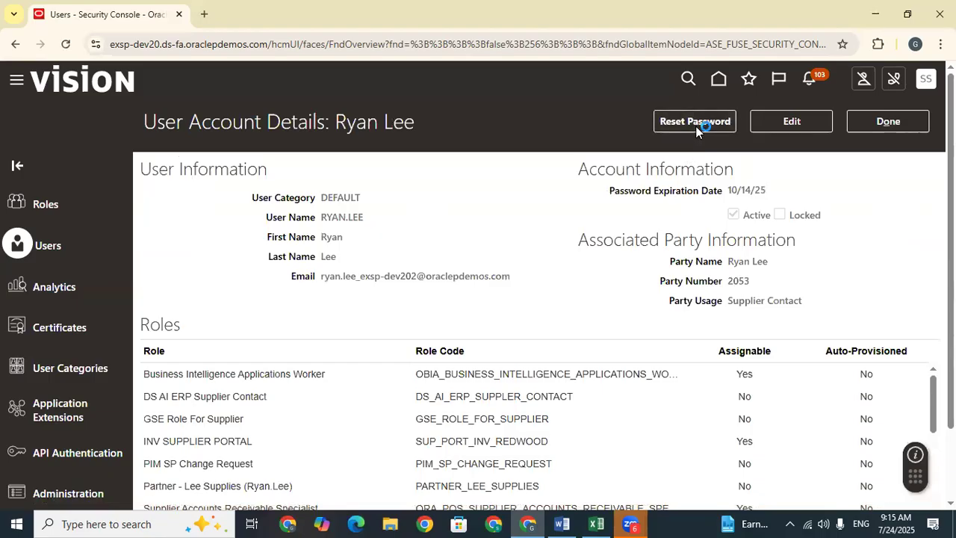
# Step: Reset the account's password manually to a new password, confirm it, and return to the list
pyautogui.click(697, 127)
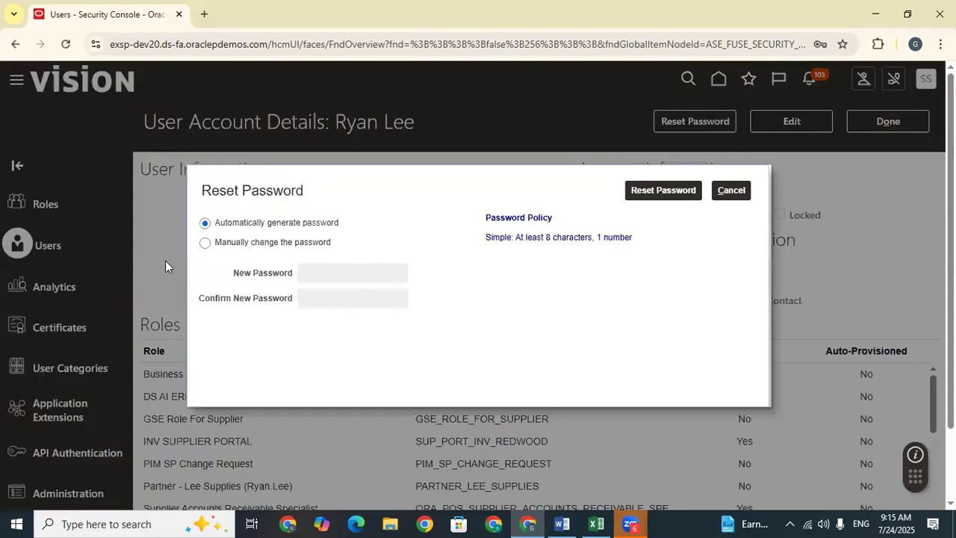
pyautogui.click(206, 244)
pyautogui.click(340, 271)
pyautogui.write('We')
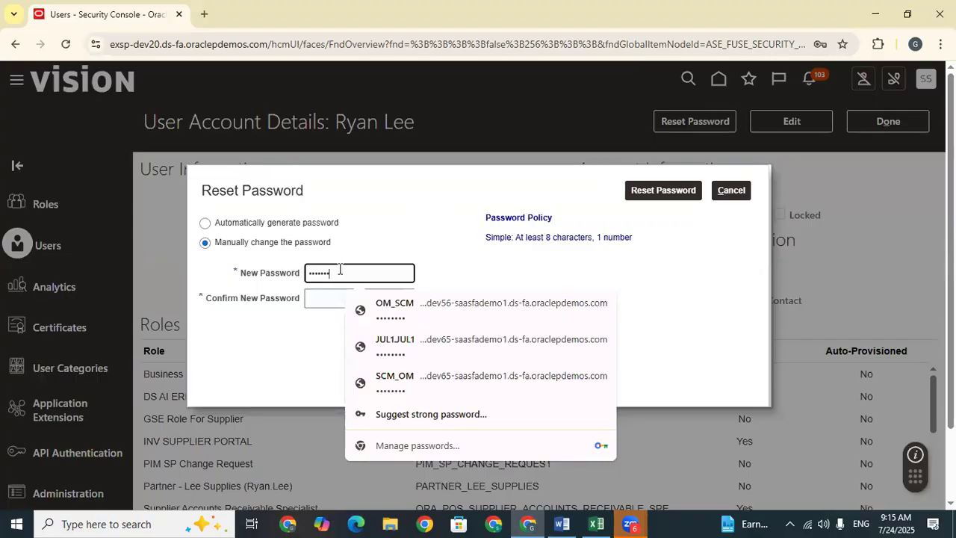
pyautogui.click(322, 302)
pyautogui.write('Welcome12')
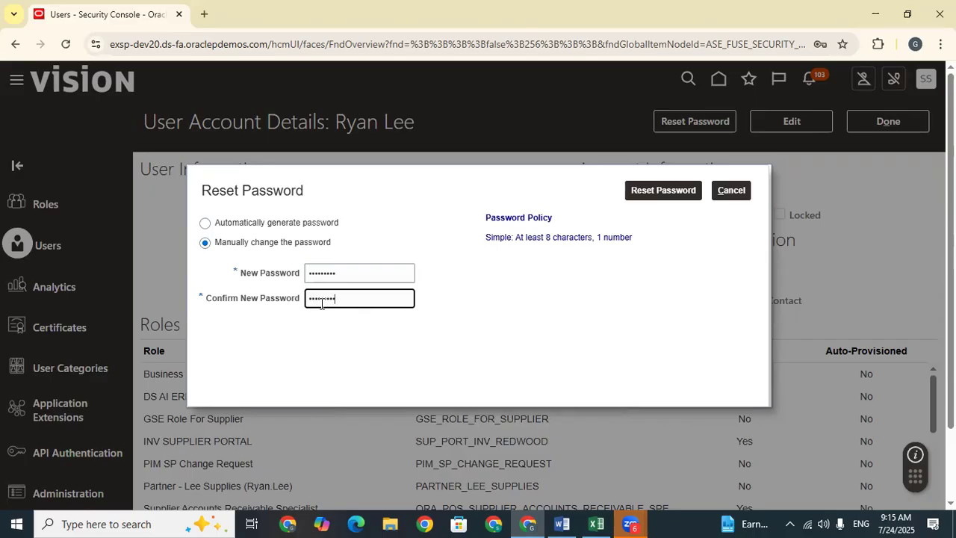
pyautogui.click(667, 191)
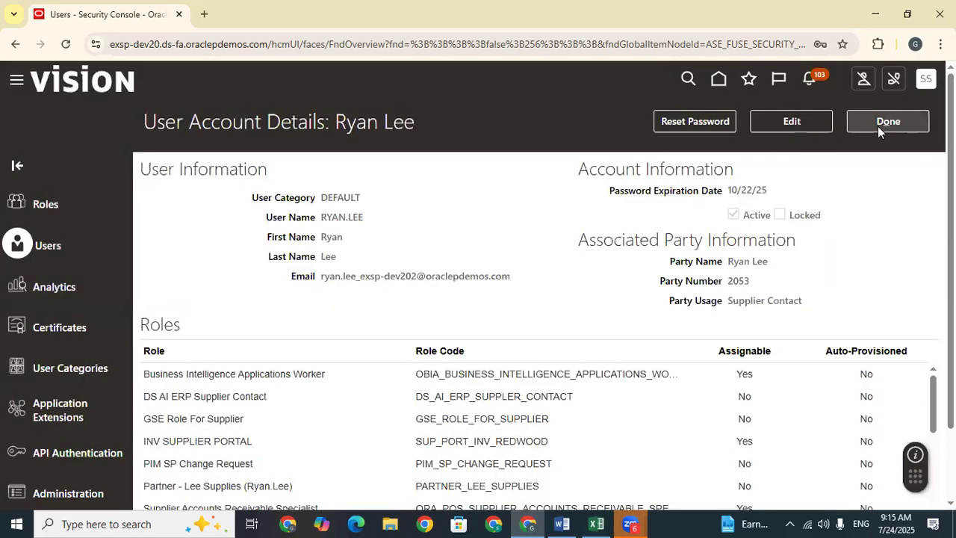
pyautogui.click(879, 125)
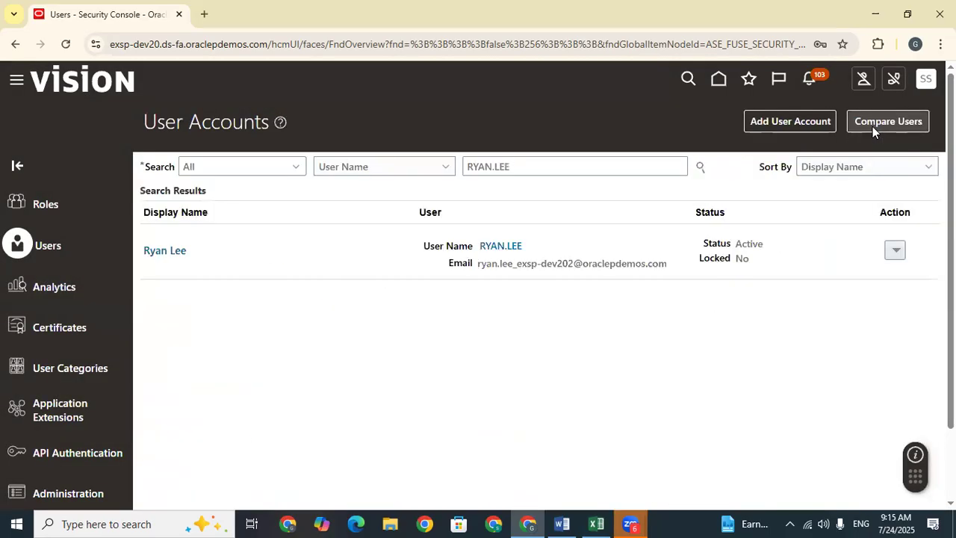
# Step: Copy the next user name from the tracking sheet, search it in User Accounts, and open the account
pyautogui.press('BackSpace')
pyautogui.click(596, 523)
pyautogui.click(687, 385)
pyautogui.hotkey('ctrl', 'c')
pyautogui.click(528, 523)
pyautogui.hotkey('ctrl', 'v')
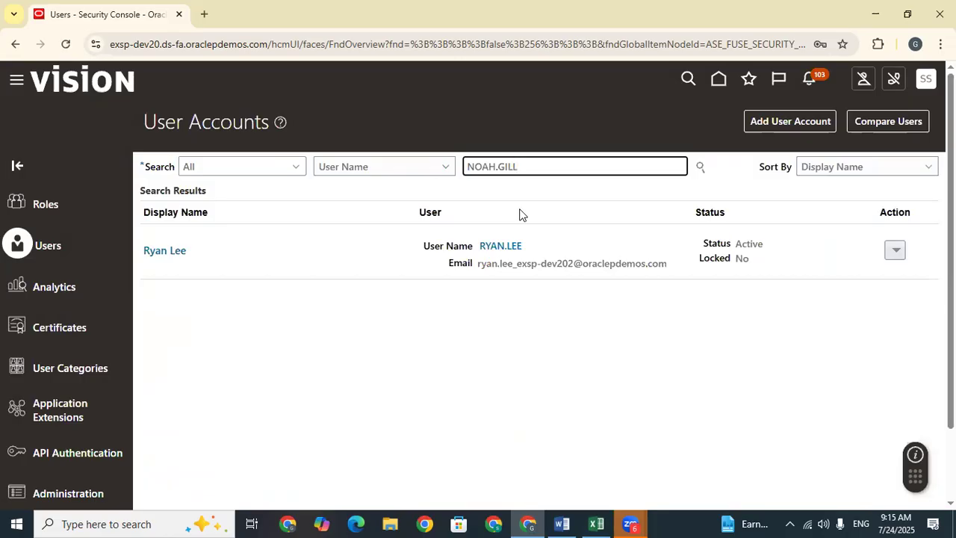
pyautogui.press('Return')
pyautogui.click(508, 246)
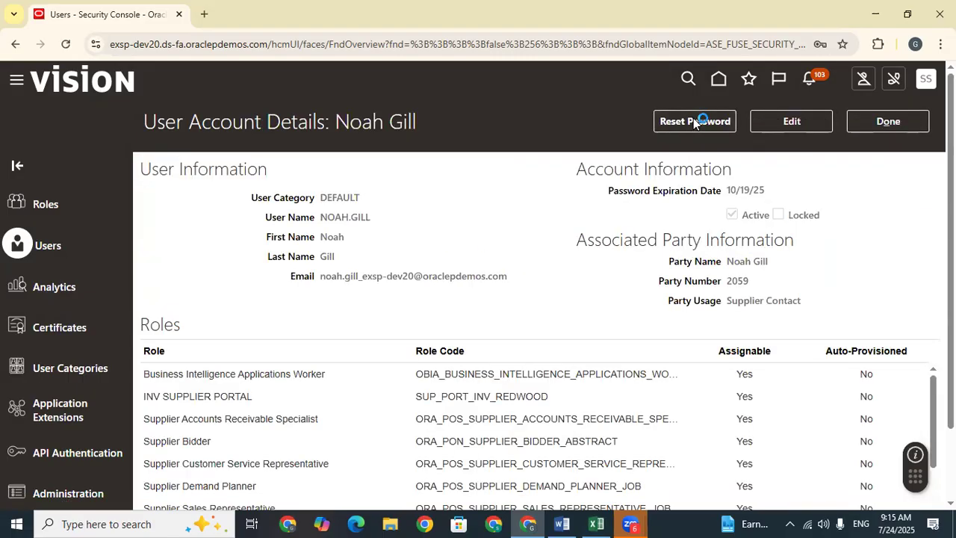
# Step: Manually reset this supplier contact's password to a new password and apply it
pyautogui.click(693, 121)
pyautogui.click(207, 245)
pyautogui.click(334, 273)
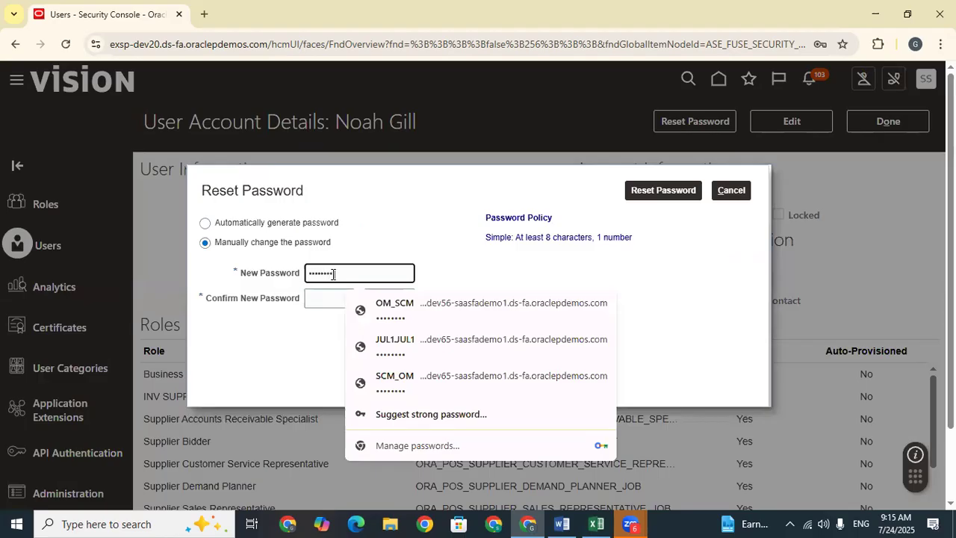
pyautogui.click(329, 300)
pyautogui.write('We')
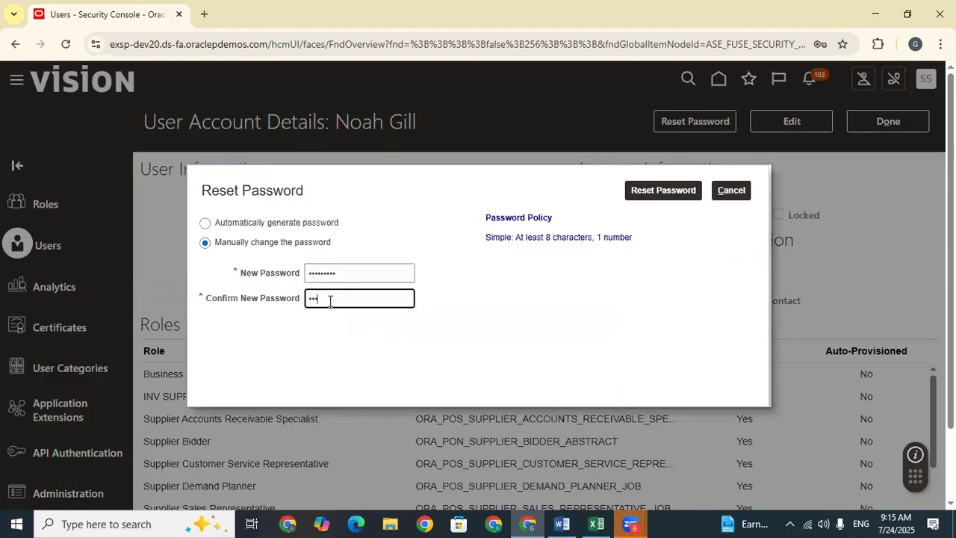
pyautogui.write('lcome@1')
pyautogui.click(676, 194)
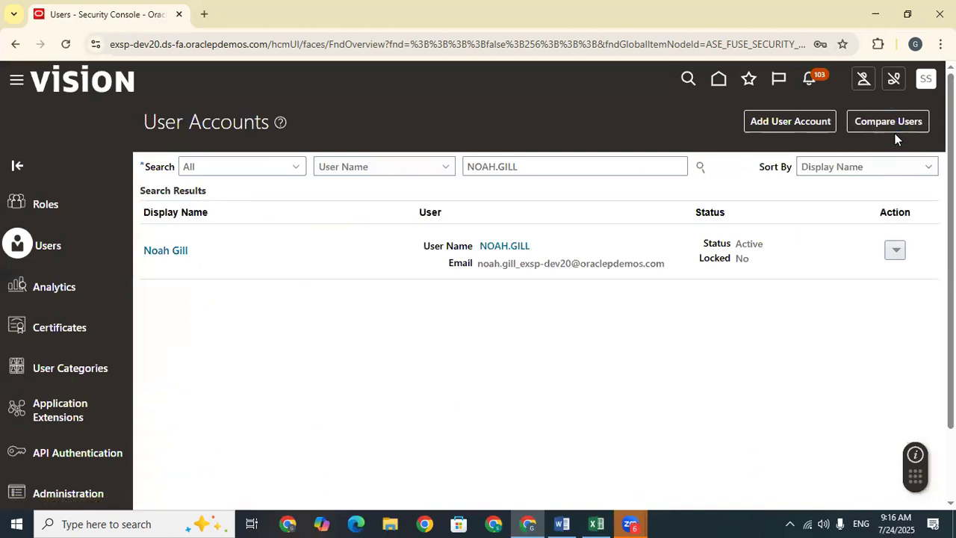
pyautogui.click(925, 78)
# Step: Sign out and sign back in with the supplier contact's user name and password
pyautogui.click(900, 114)
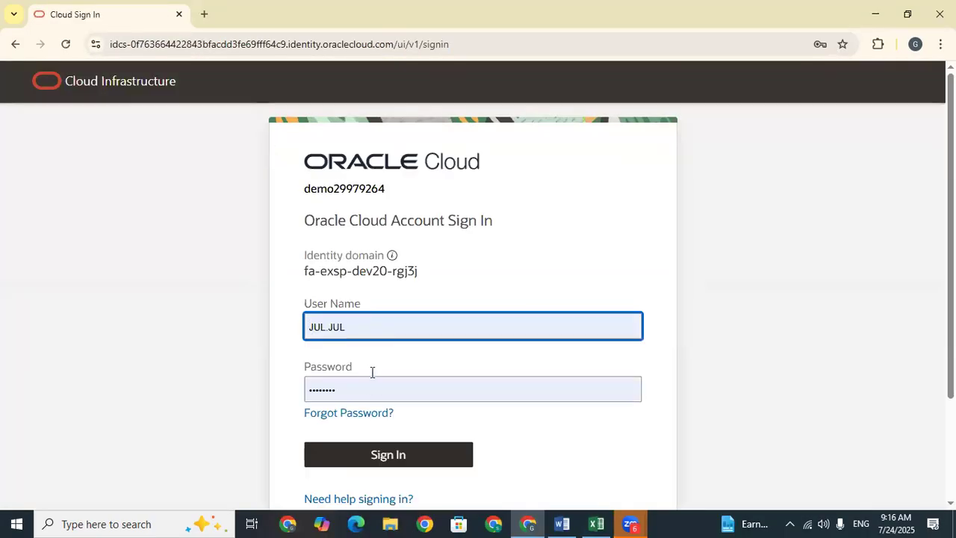
pyautogui.doubleClick(354, 329)
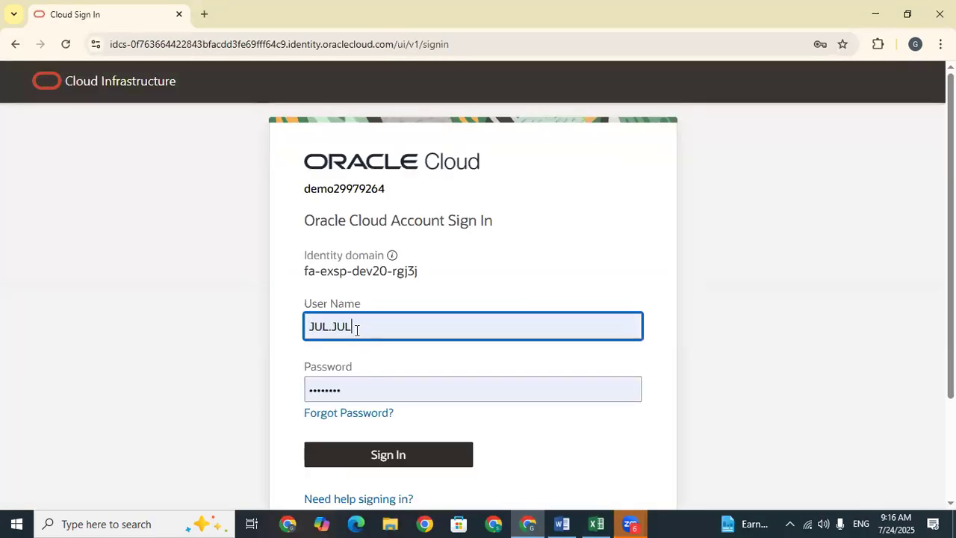
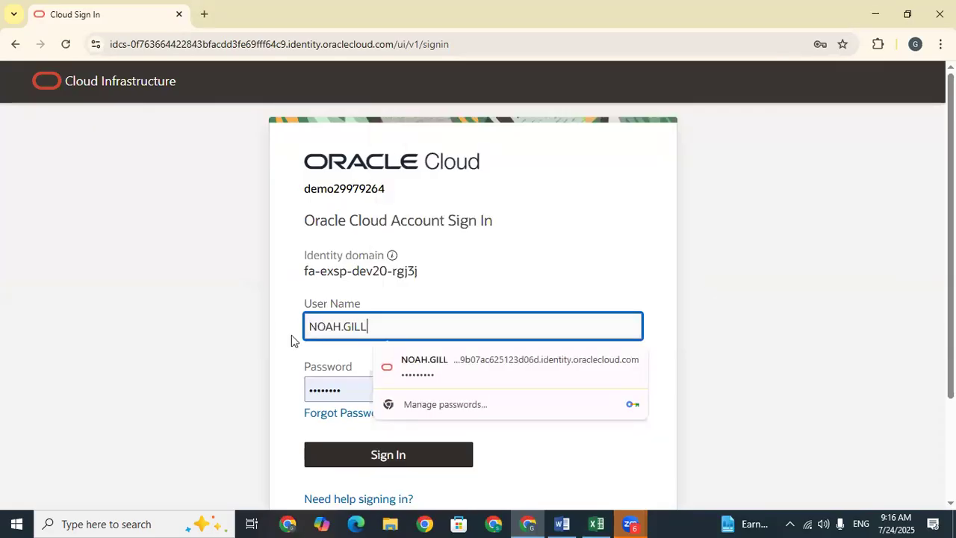
pyautogui.click(351, 392)
pyautogui.click(358, 455)
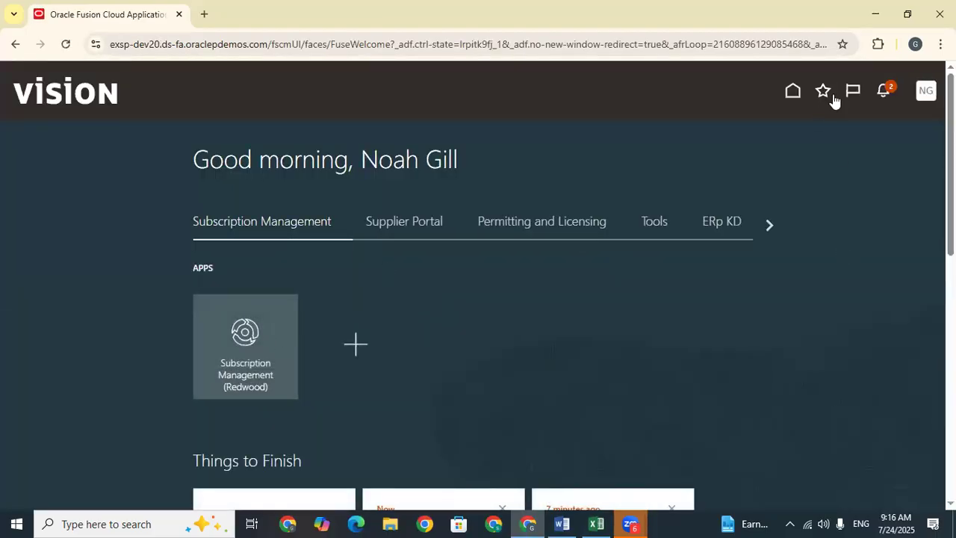
# Step: Check the two unread notifications and go to the Supplier Portal
pyautogui.click(881, 96)
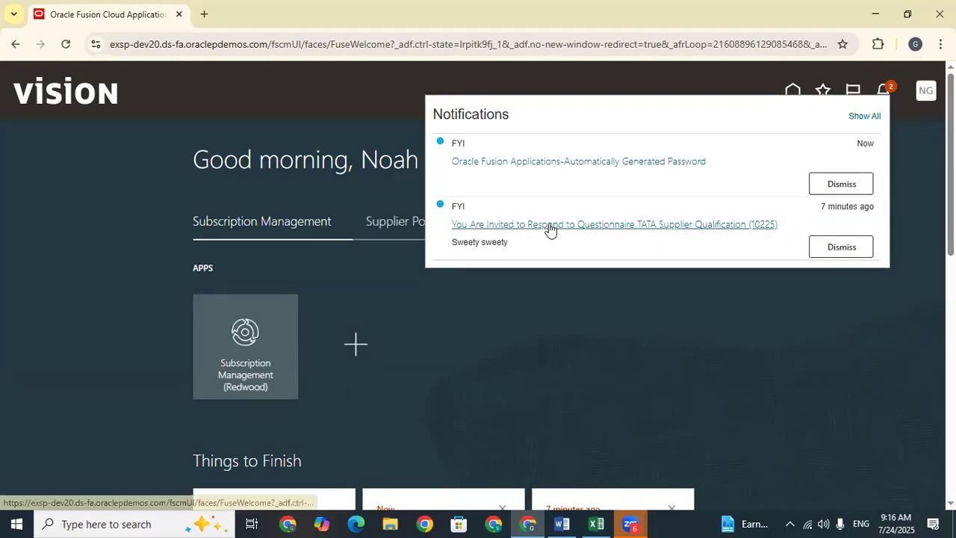
pyautogui.scroll(-1, 550, 230)
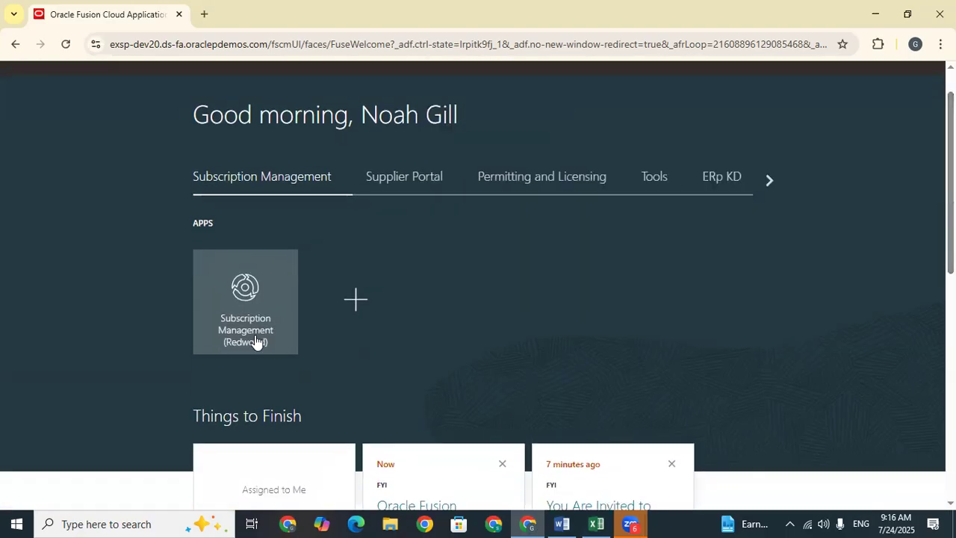
pyautogui.scroll(1, 290, 273)
pyautogui.click(405, 221)
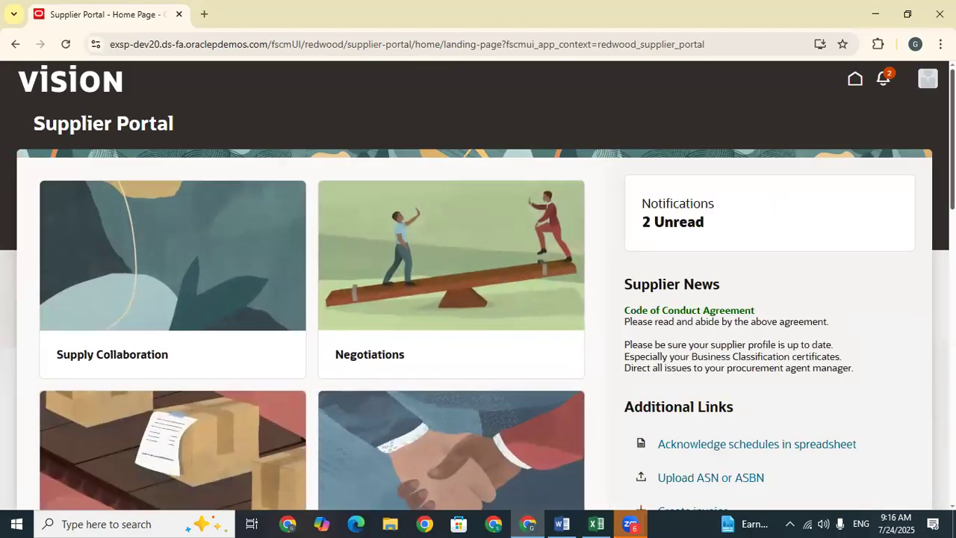
# Step: Open Questionnaires and start responding to the TATA Supplier Qualification questionnaire
pyautogui.scroll(-6, 478, 284)
pyautogui.scroll(-6, 477, 284)
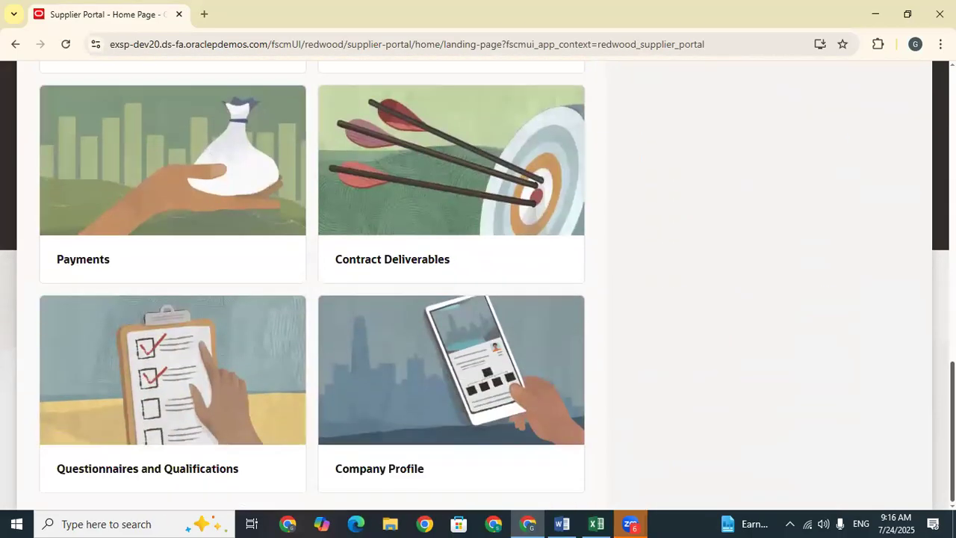
pyautogui.click(95, 397)
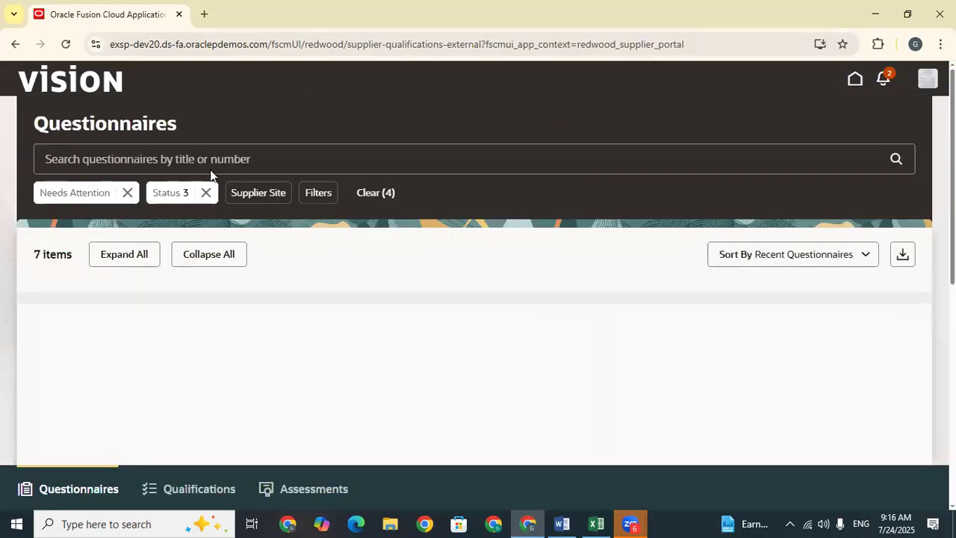
pyautogui.scroll(-3, 252, 298)
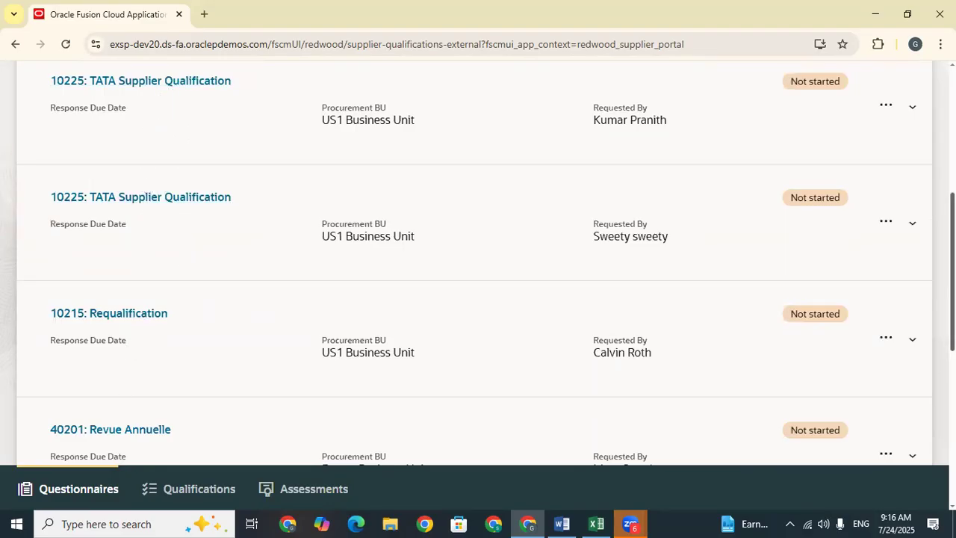
pyautogui.scroll(3, 478, 261)
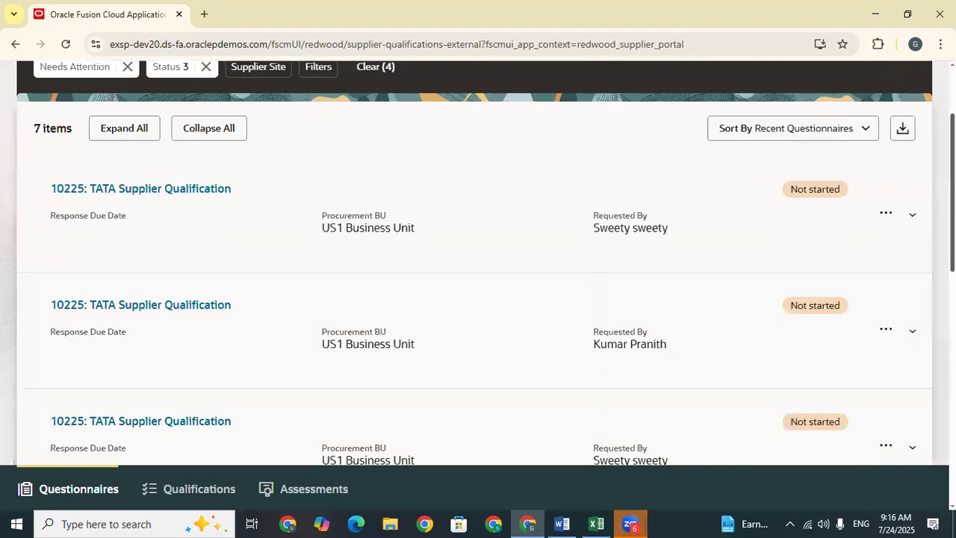
pyautogui.scroll(-2, 478, 261)
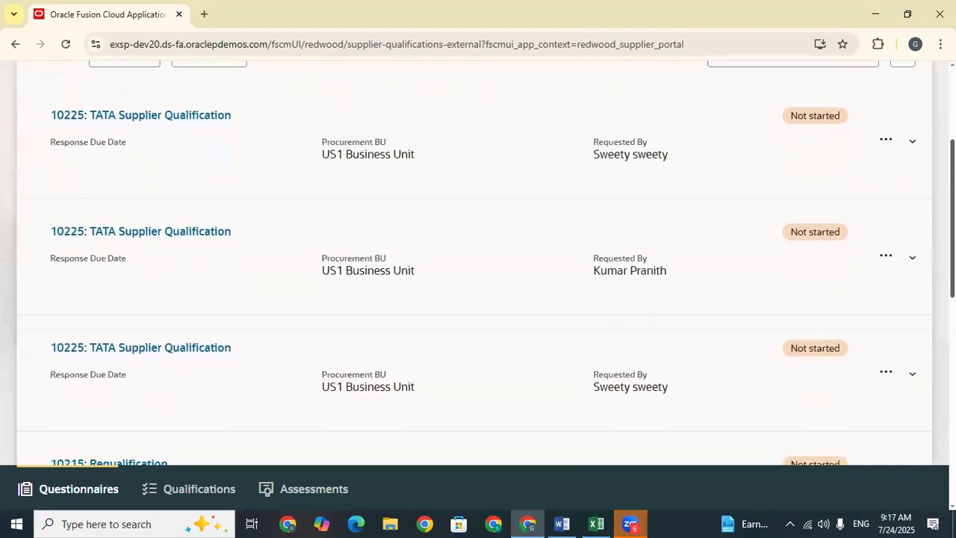
pyautogui.scroll(-2, 478, 261)
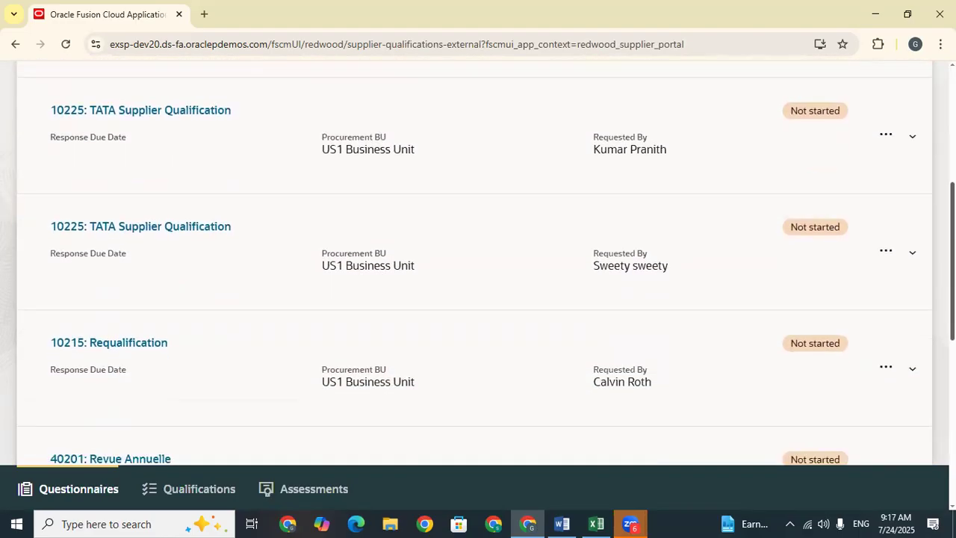
pyautogui.scroll(-5, 478, 262)
pyautogui.scroll(8, 478, 261)
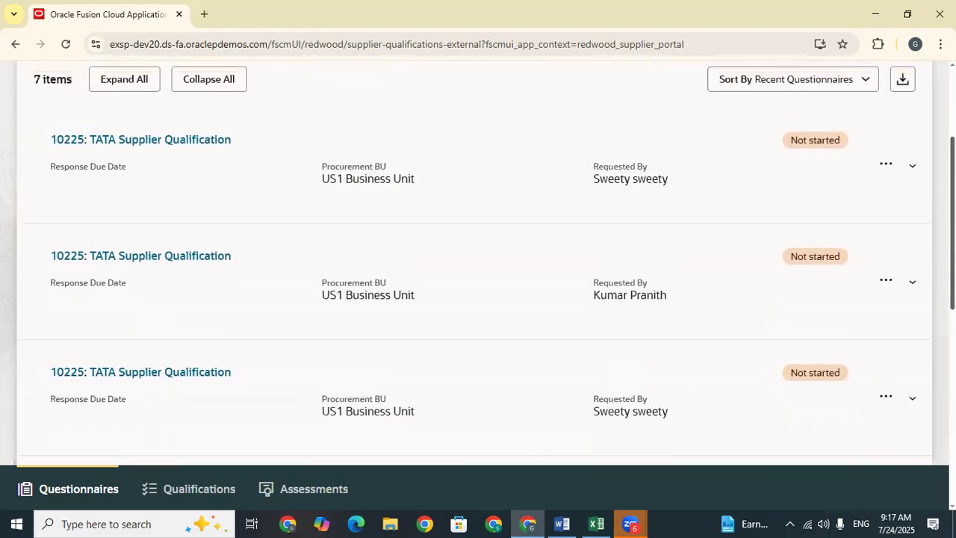
pyautogui.click(882, 165)
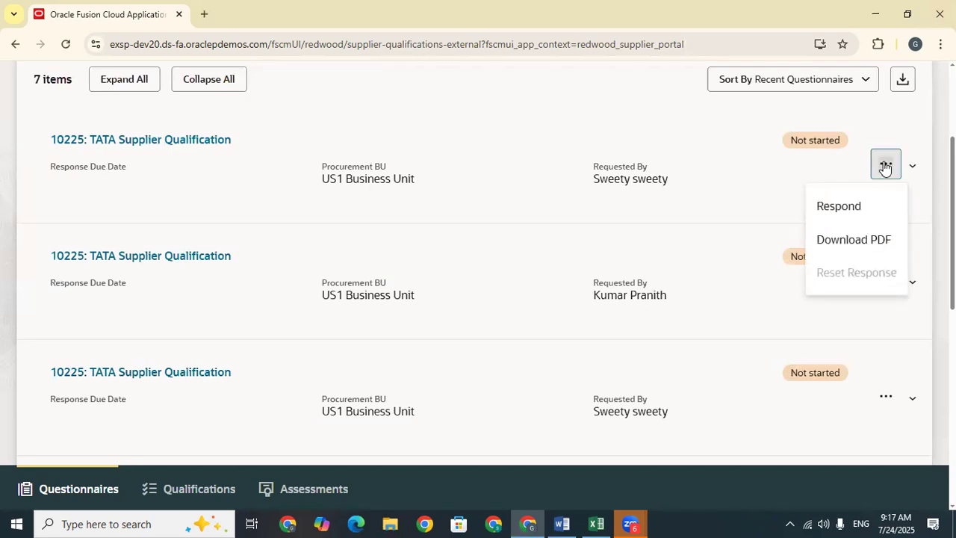
pyautogui.click(171, 140)
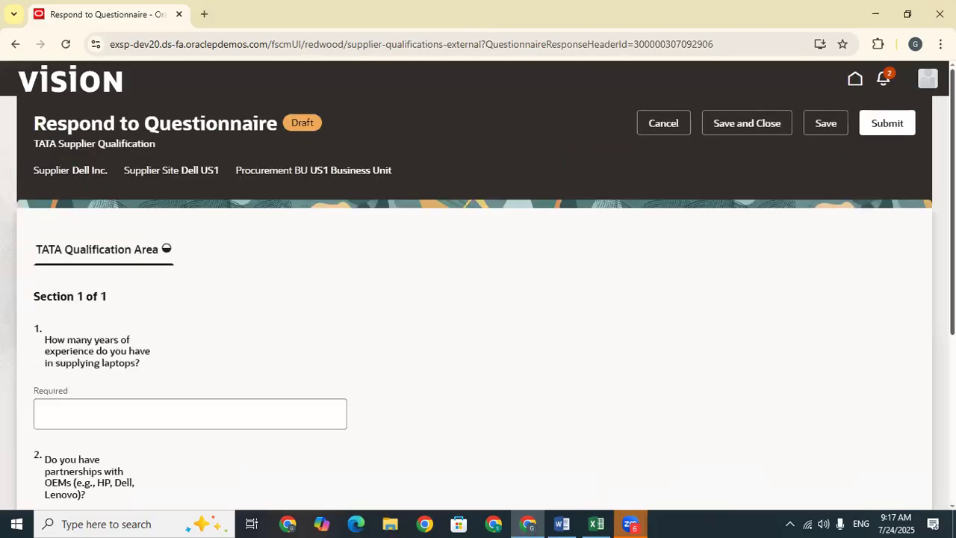
# Step: Answer 6 years of experience, No for OEM partnerships, and 10 days lead time
pyautogui.scroll(-2, 477, 299)
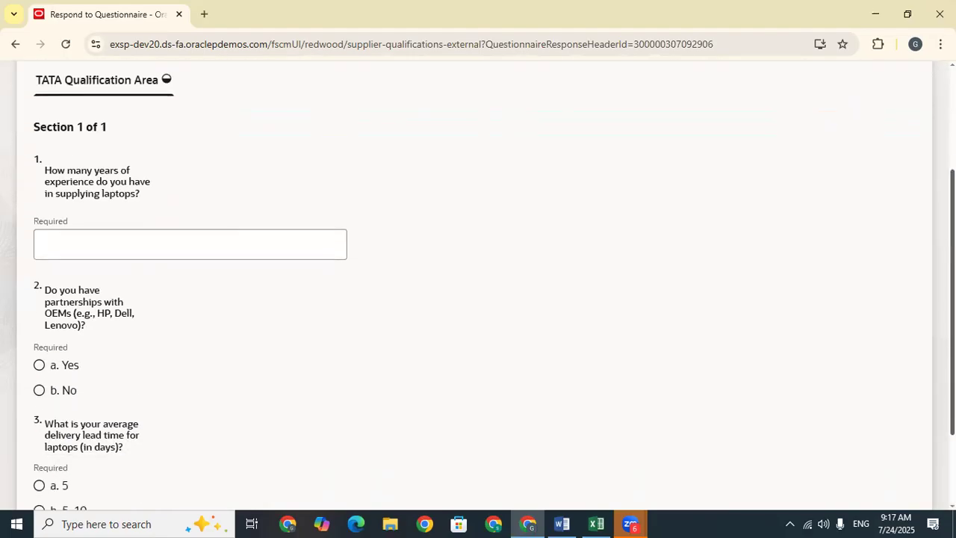
pyautogui.click(136, 242)
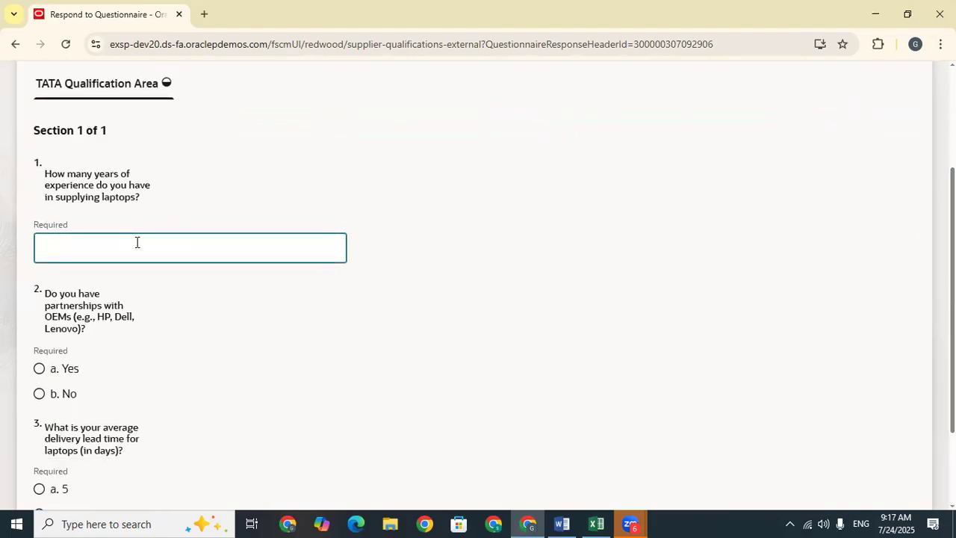
pyautogui.write('6')
pyautogui.click(224, 306)
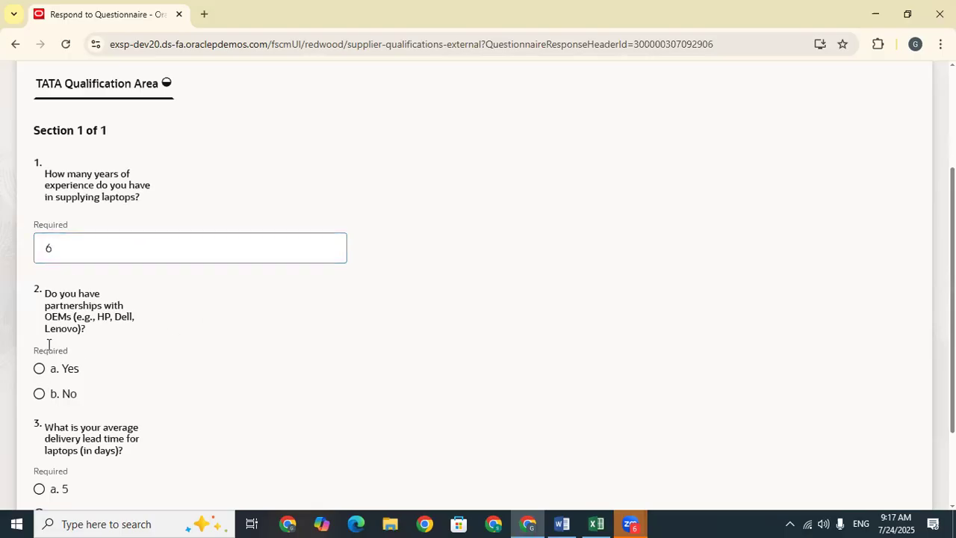
pyautogui.click(41, 393)
pyautogui.scroll(-2, 701, 255)
pyautogui.click(39, 424)
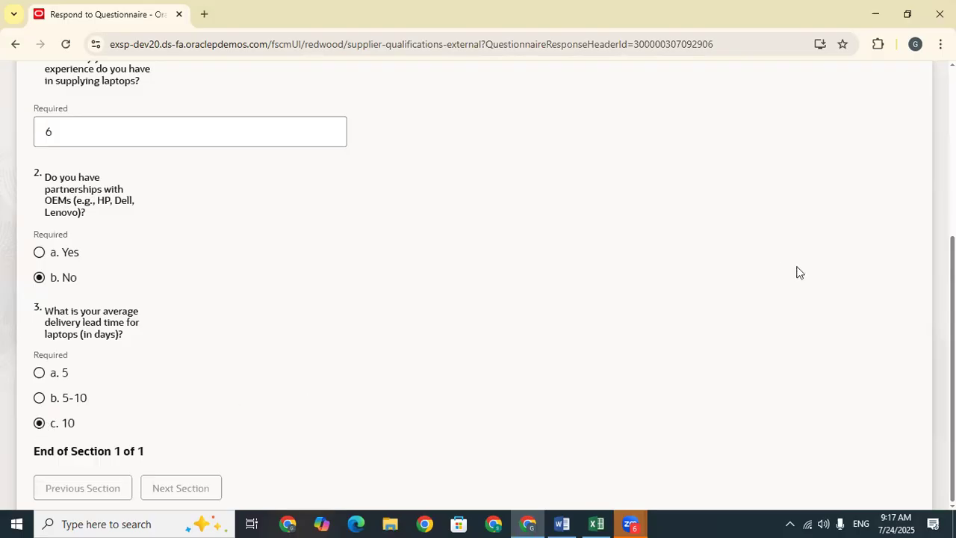
pyautogui.scroll(5, 931, 143)
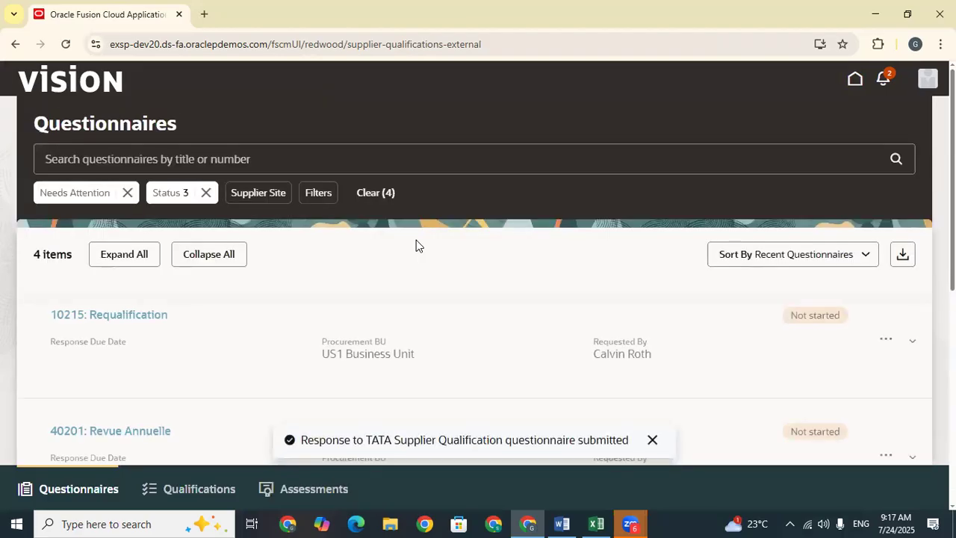
pyautogui.scroll(-5, 478, 299)
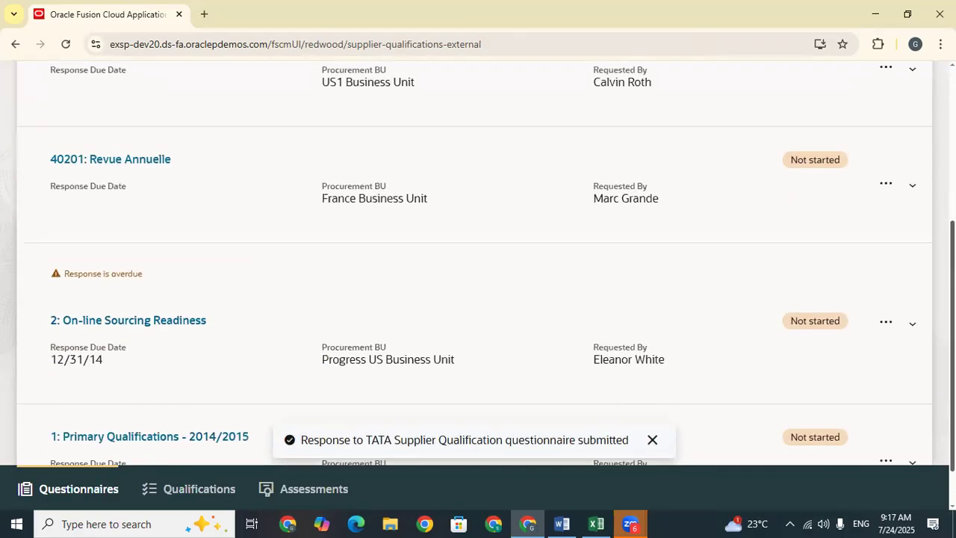
pyautogui.scroll(4, 478, 299)
pyautogui.scroll(1, 478, 261)
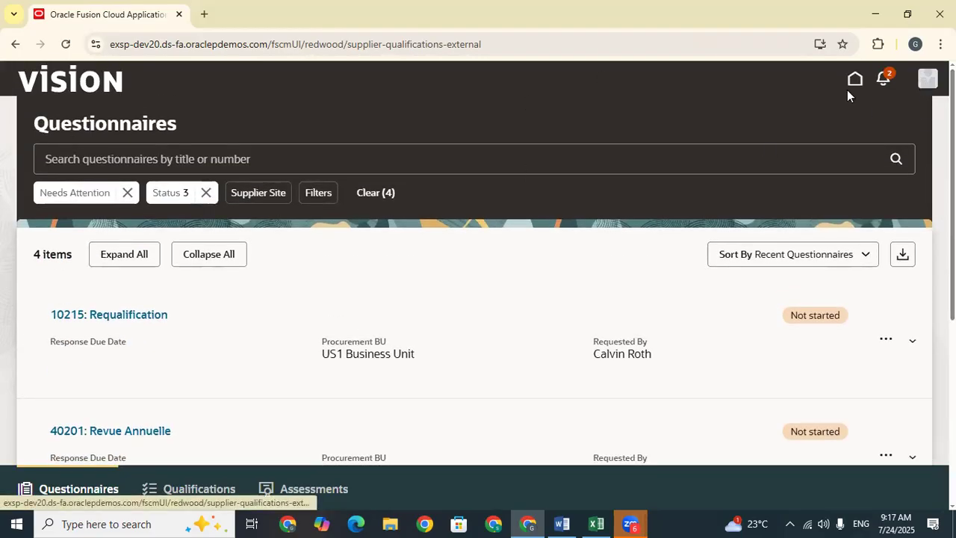
# Step: Sign out, copy the next user name from Excel cell D819, and sign in with it
pyautogui.click(928, 82)
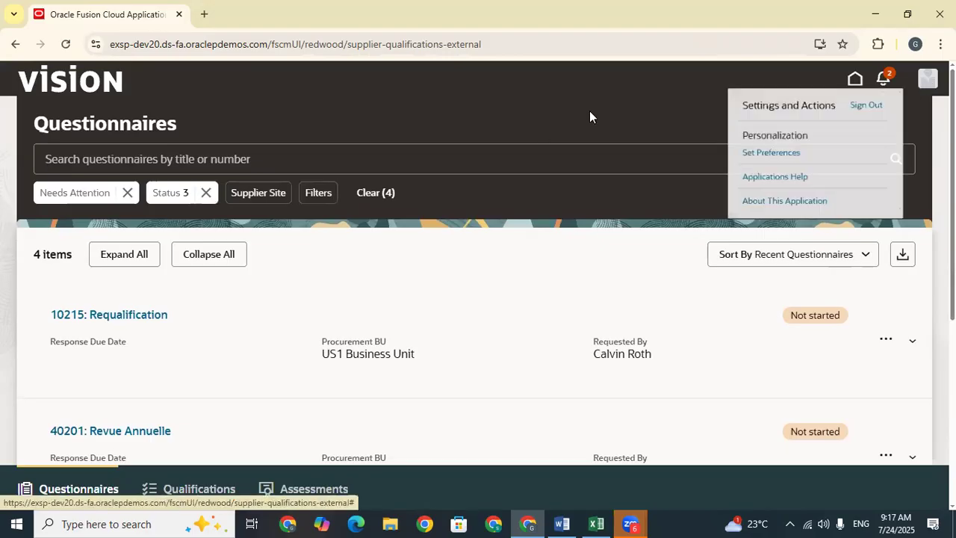
pyautogui.click(879, 110)
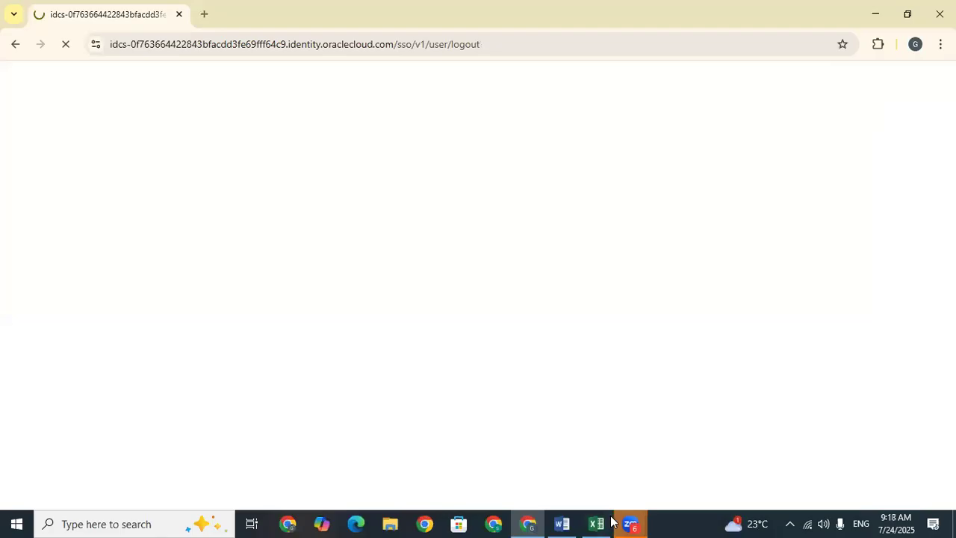
pyautogui.click(611, 521)
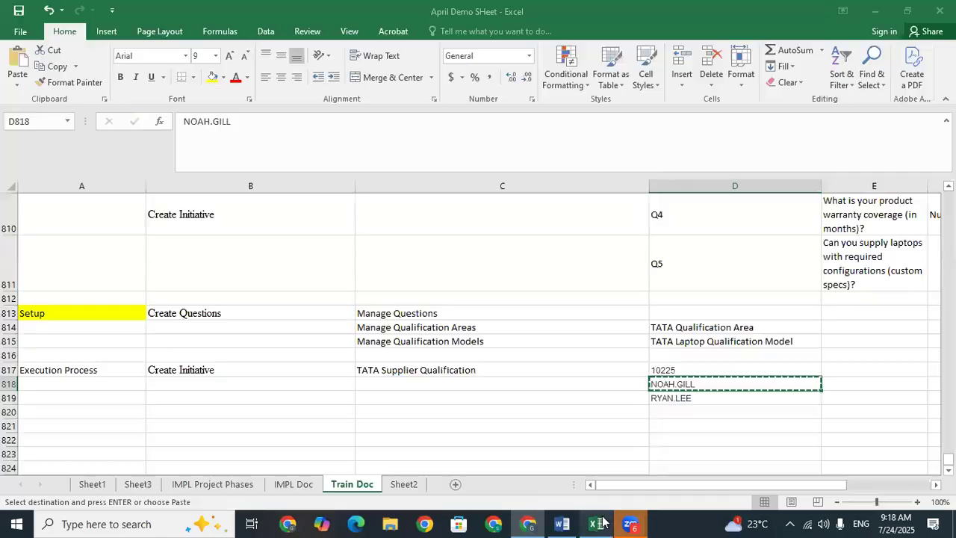
pyautogui.click(681, 397)
pyautogui.hotkey('ctrl', 'c')
pyautogui.click(529, 523)
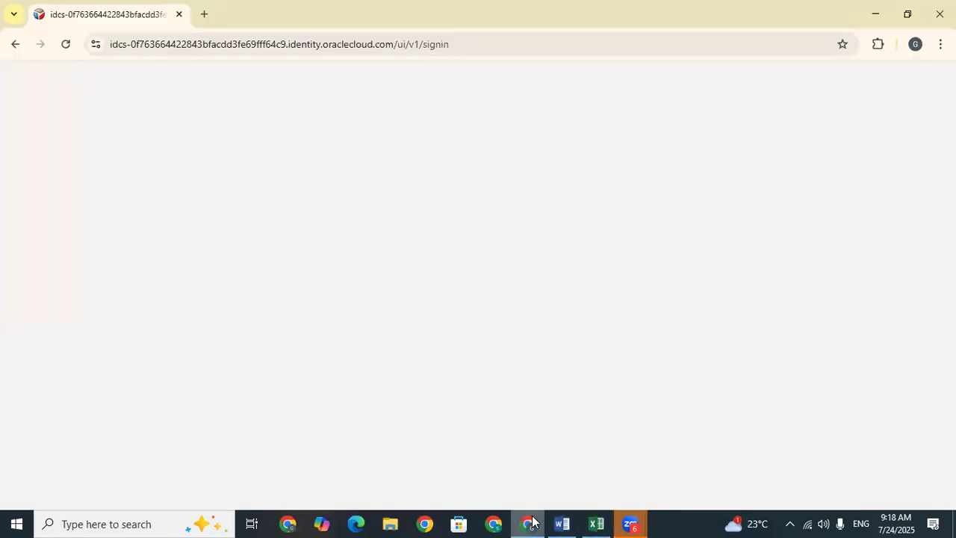
pyautogui.moveTo(369, 327); pyautogui.dragTo(263, 334)
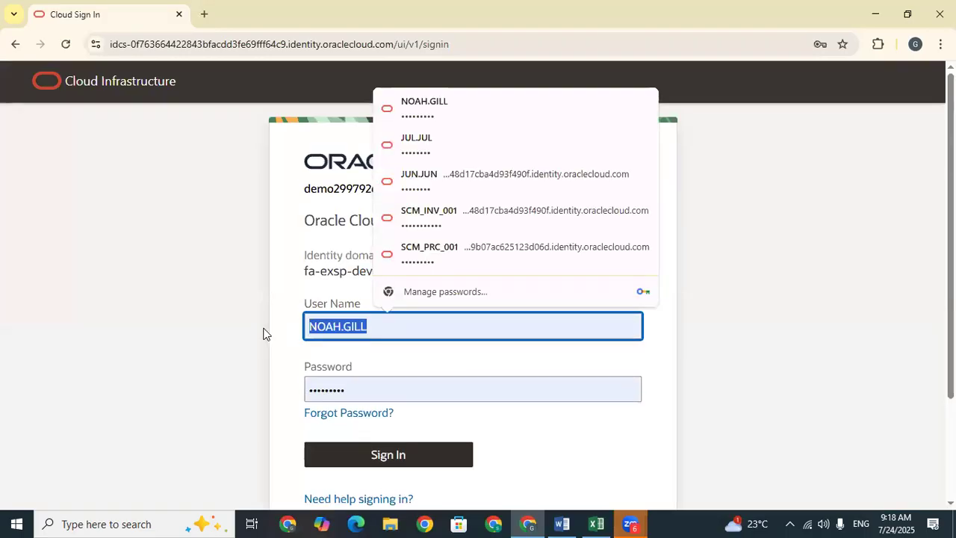
pyautogui.hotkey('ctrl', 'v')
pyautogui.click(406, 464)
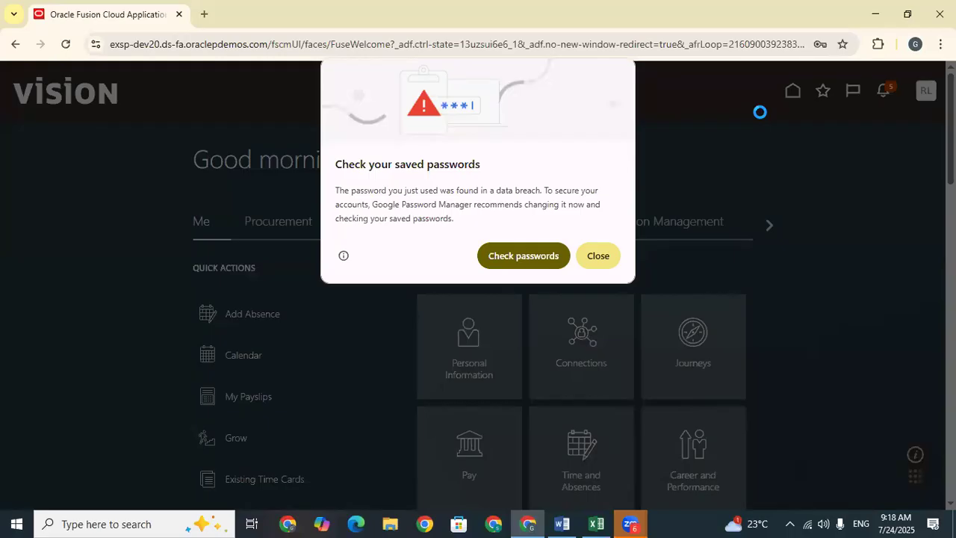
# Step: Dismiss the saved-password warning, page through the app groups, and check notifications
pyautogui.click(598, 256)
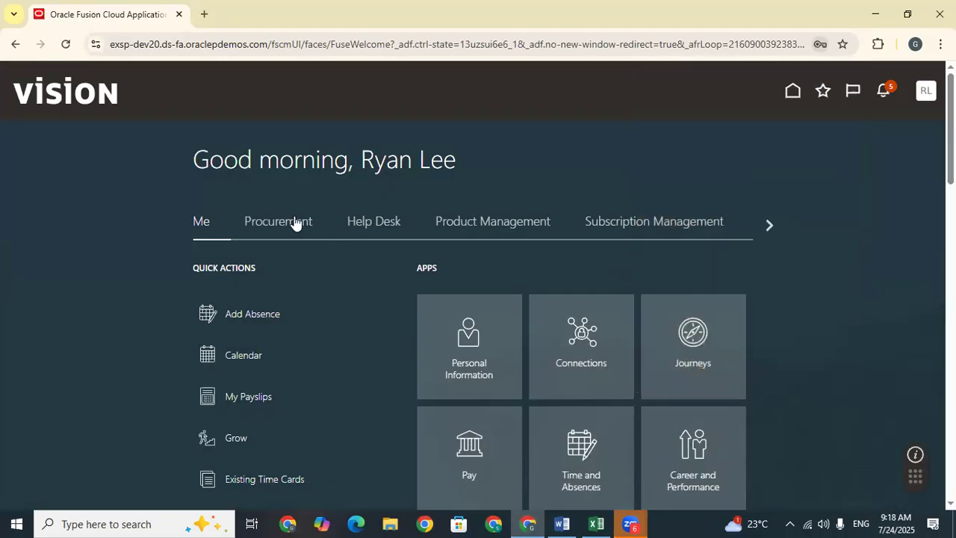
pyautogui.click(276, 223)
pyautogui.click(765, 227)
pyautogui.click(765, 227)
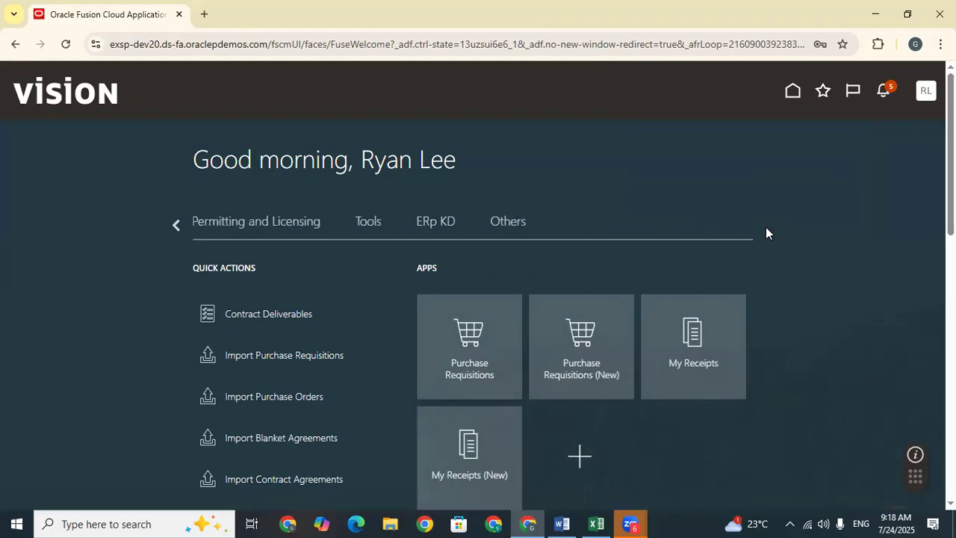
pyautogui.click(179, 224)
pyautogui.click(179, 224)
pyautogui.click(179, 224)
pyautogui.click(770, 224)
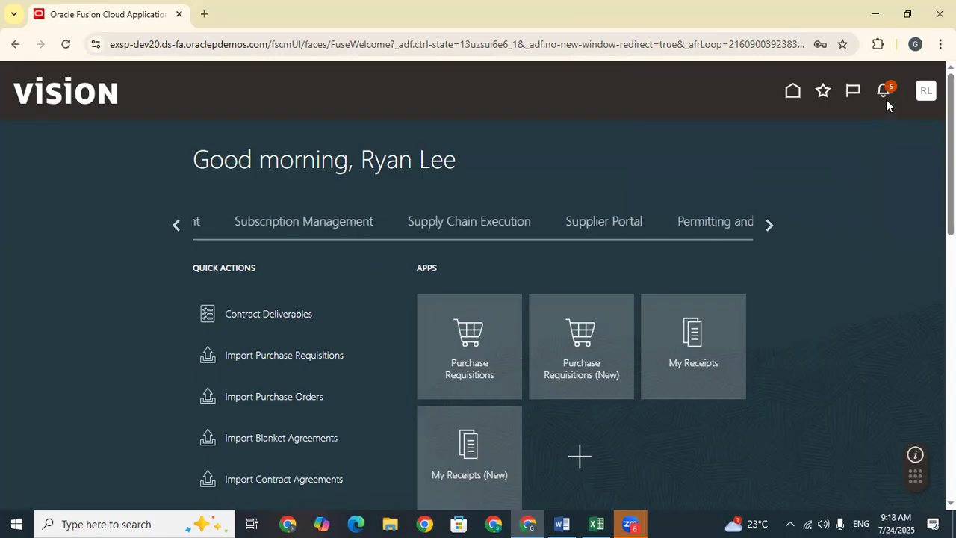
pyautogui.click(885, 93)
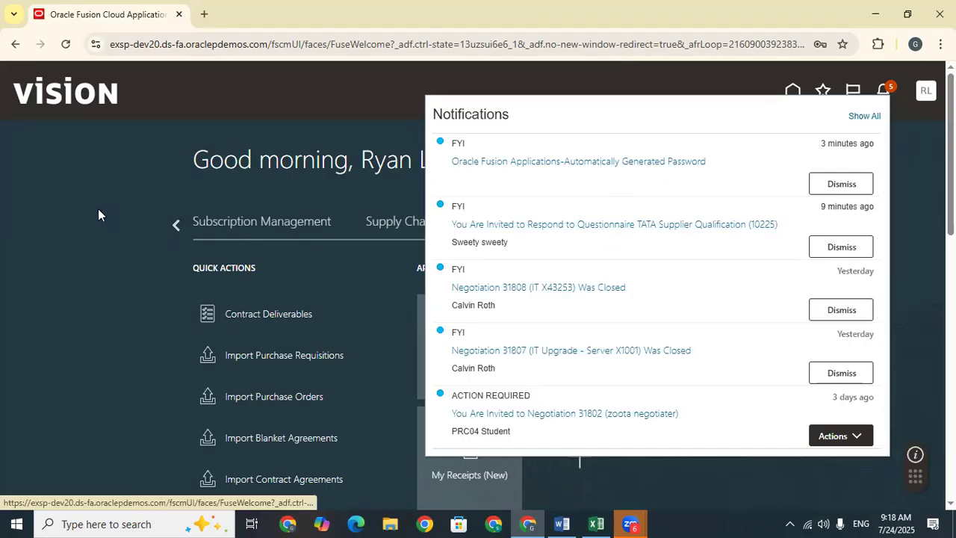
pyautogui.click(547, 237)
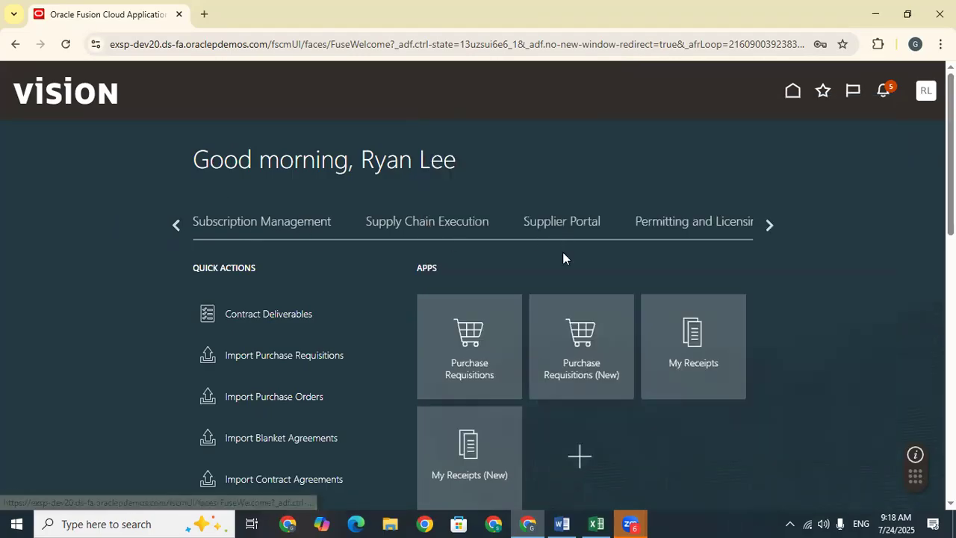
# Step: Open the Supplier Portal's Questionnaires and select 10225: TATA Supplier Qualification
pyautogui.click(571, 226)
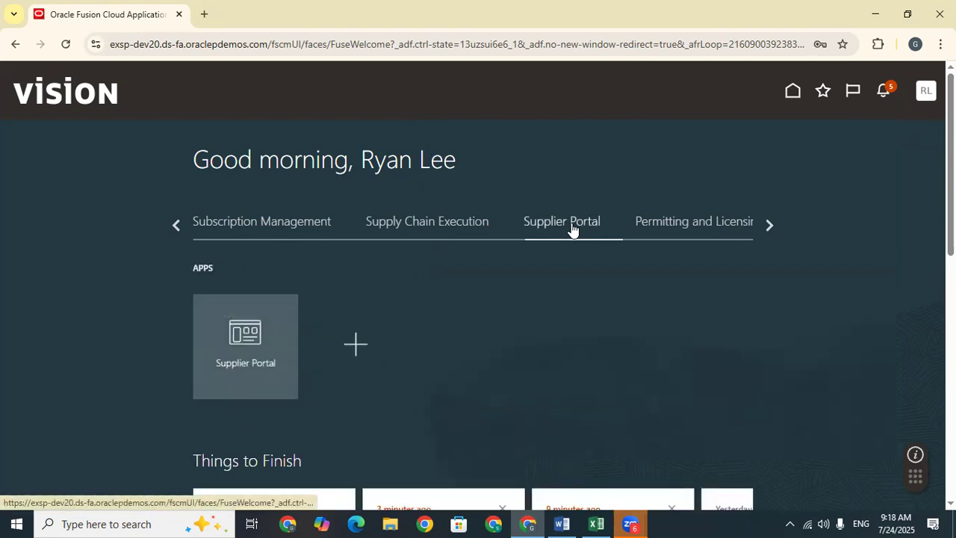
pyautogui.click(236, 340)
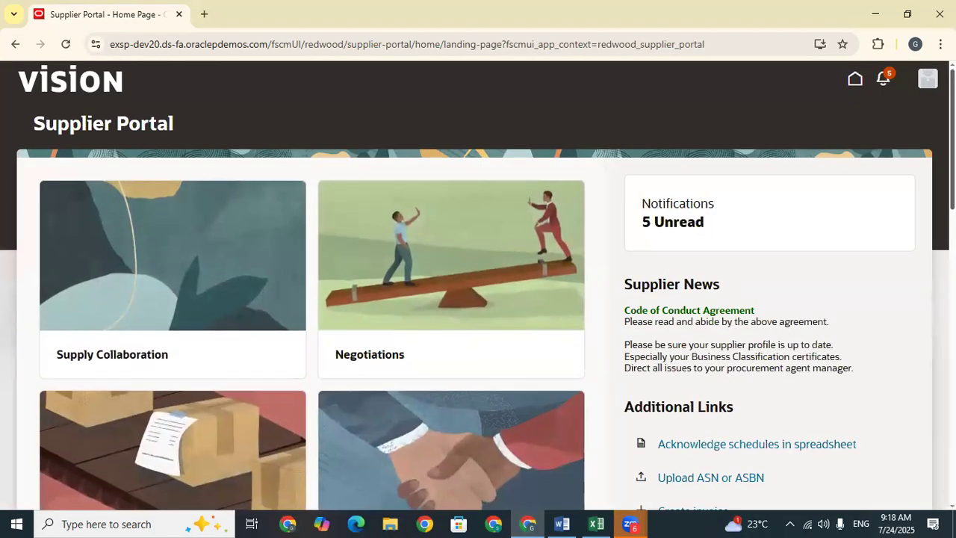
pyautogui.scroll(-5, 478, 284)
pyautogui.click(96, 399)
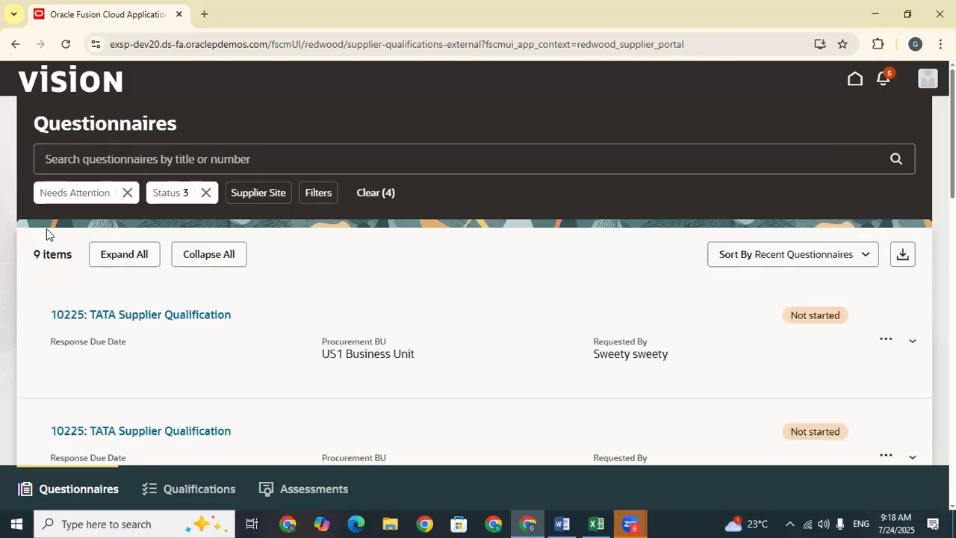
pyautogui.click(146, 313)
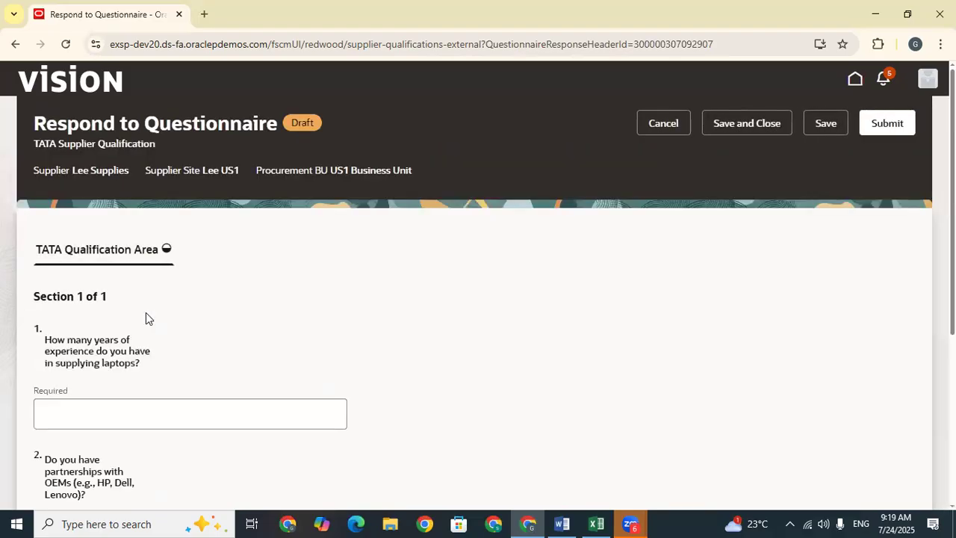
# Step: Answer 3 years, No OEM partnerships, 5-day lead time, and submit Lee Supplies' response
pyautogui.click(102, 417)
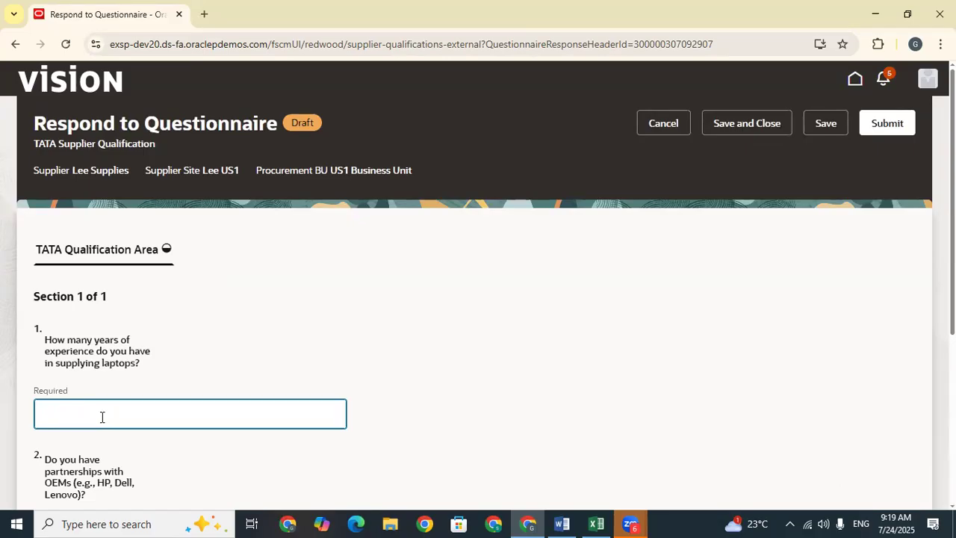
pyautogui.click(514, 355)
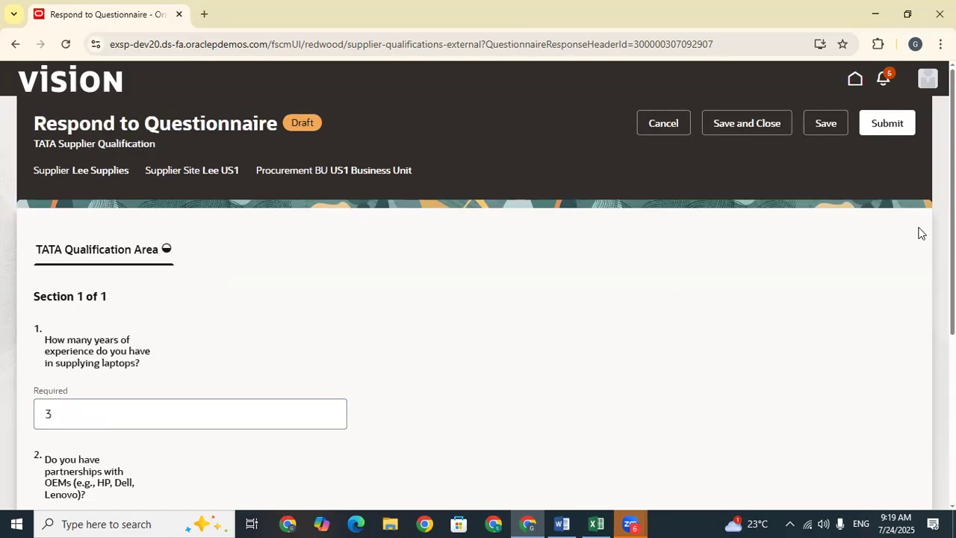
pyautogui.moveTo(952, 224); pyautogui.dragTo(953, 381)
pyautogui.moveTo(952, 306); pyautogui.dragTo(952, 317)
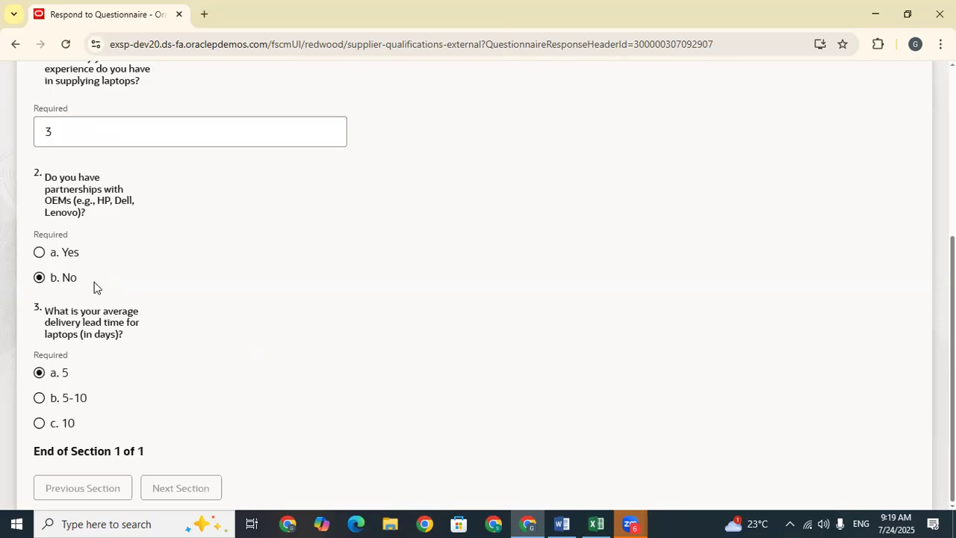
pyautogui.scroll(4, 458, 253)
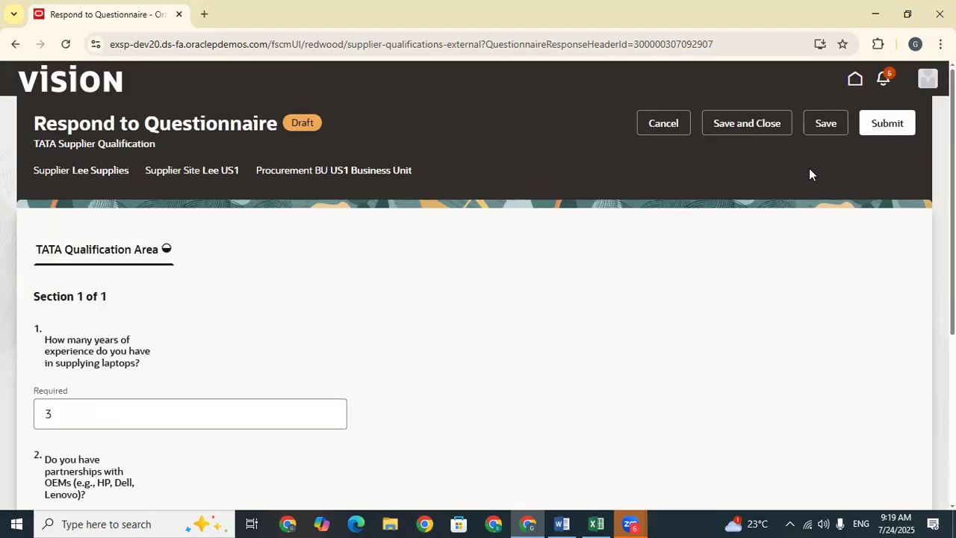
pyautogui.click(887, 124)
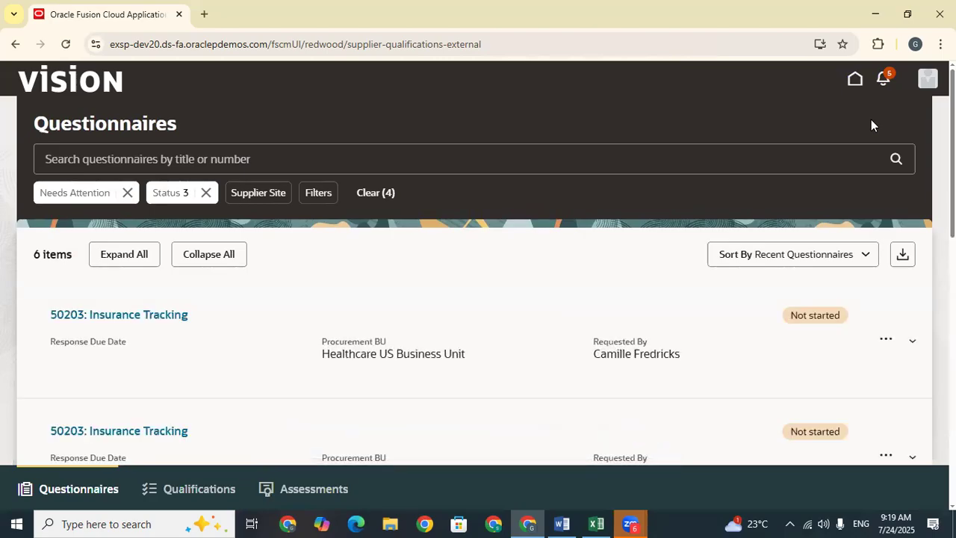
# Step: Sign out of the Supplier Portal and sign in as a different saved user
pyautogui.click(927, 79)
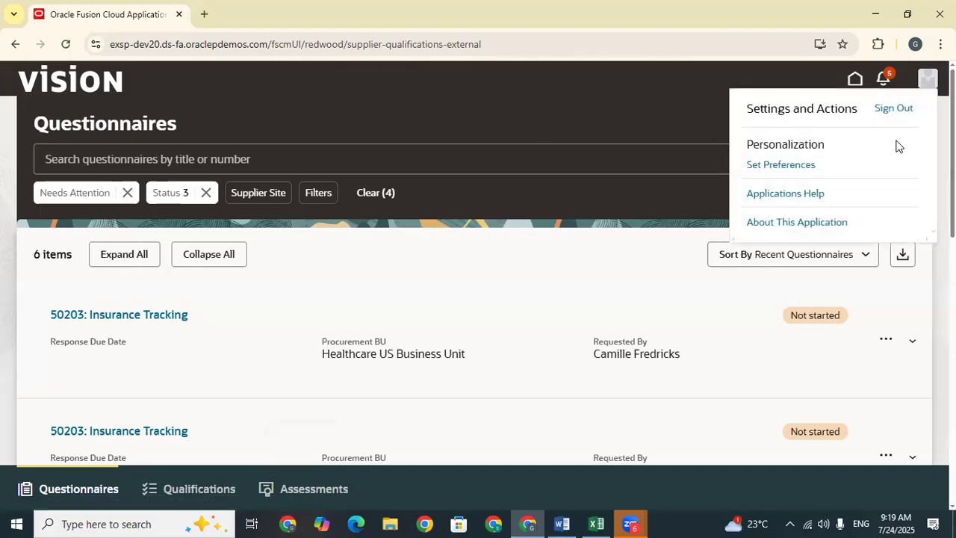
pyautogui.click(899, 111)
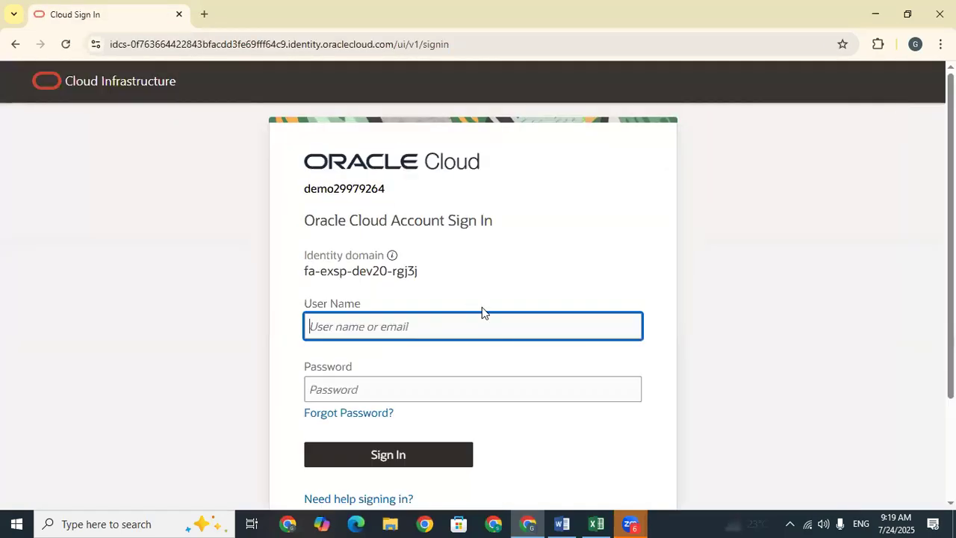
pyautogui.click(405, 326)
pyautogui.press('Down')
pyautogui.press('Down')
pyautogui.press('Return')
pyautogui.click(435, 451)
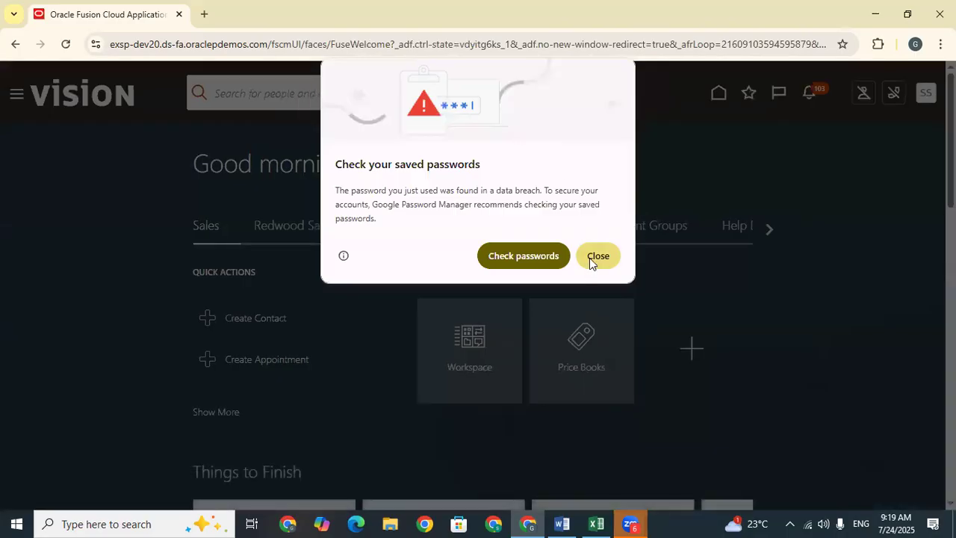
# Step: Dismiss the password warning and show the Procurement quick actions and apps
pyautogui.click(593, 256)
pyautogui.click(527, 227)
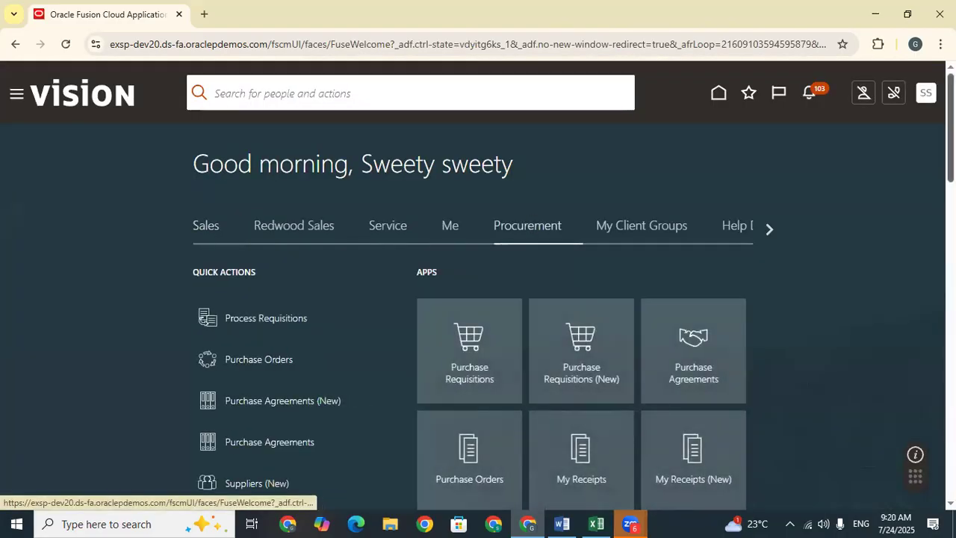
pyautogui.scroll(-5, 508, 246)
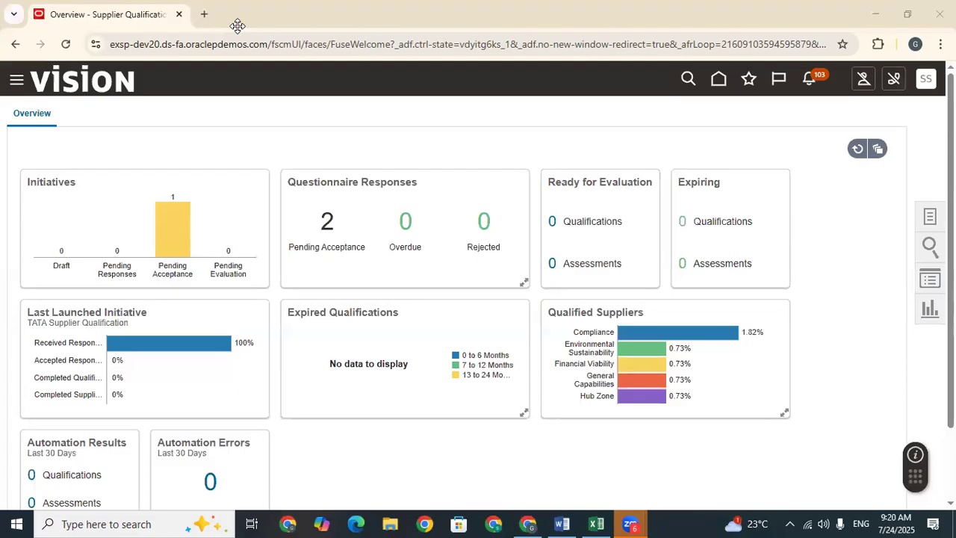
# Step: Go to Manage Initiatives from the Supplier Qualification task list
pyautogui.moveTo(129, 341)
pyautogui.click(930, 217)
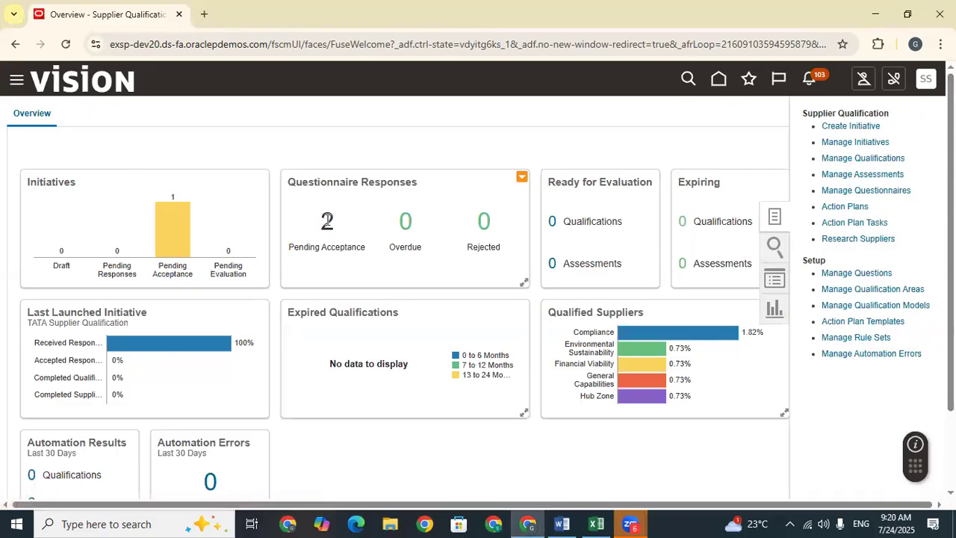
pyautogui.click(862, 142)
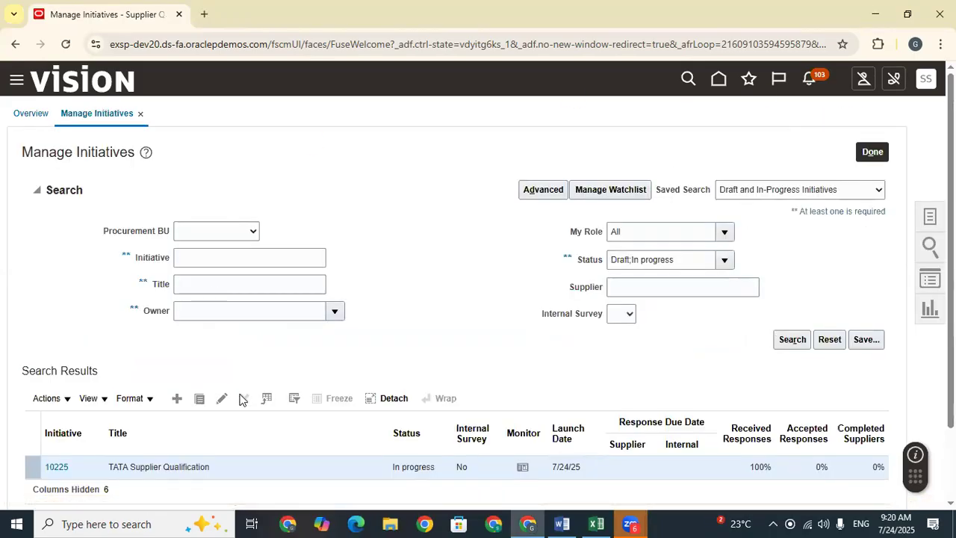
pyautogui.scroll(-3, 491, 326)
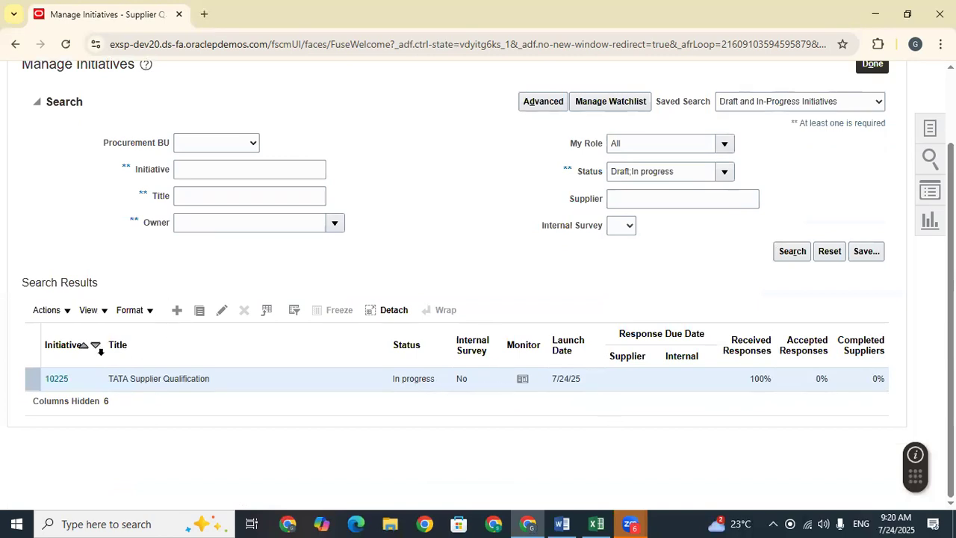
pyautogui.click(67, 311)
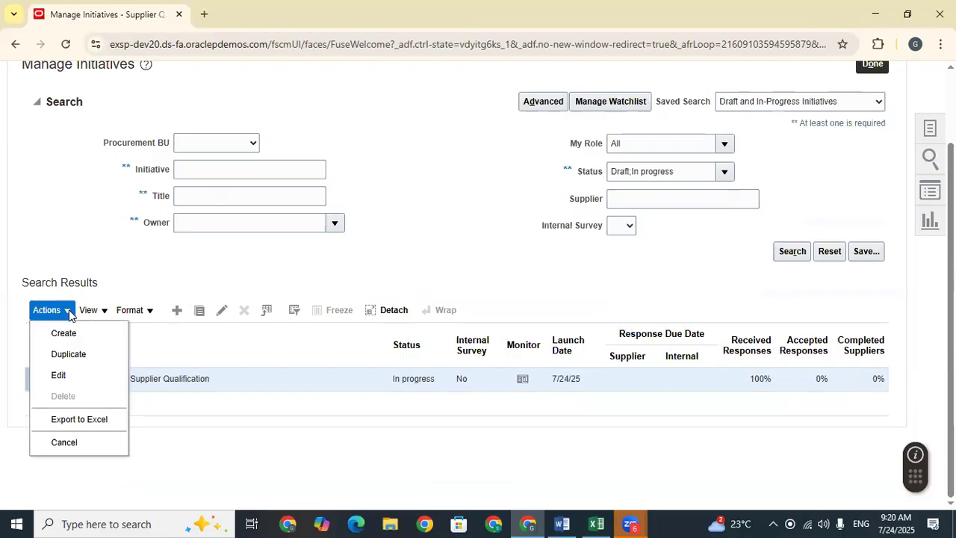
pyautogui.click(225, 424)
# Step: Open initiative 10225 and review its suppliers Dell Inc. and Lee Supplies
pyautogui.click(48, 379)
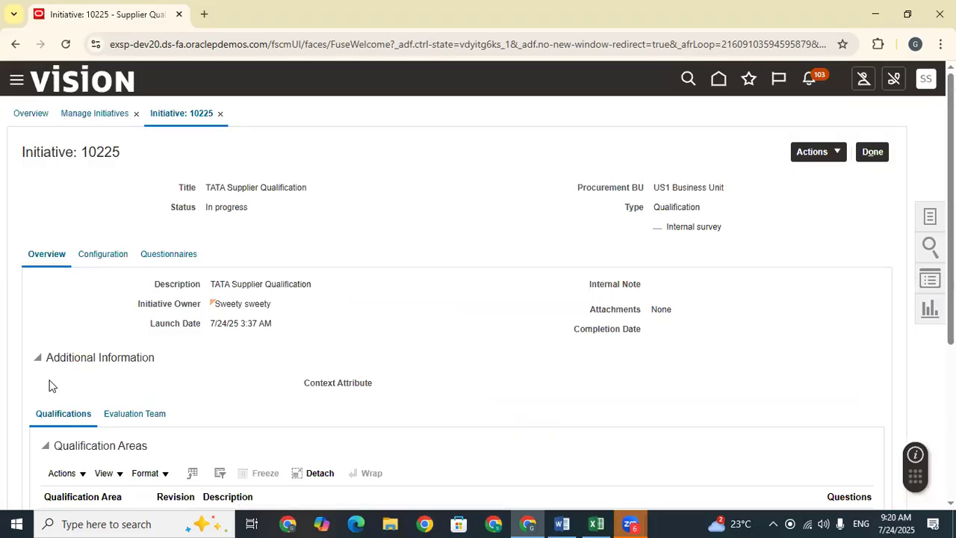
pyautogui.scroll(-3, 412, 336)
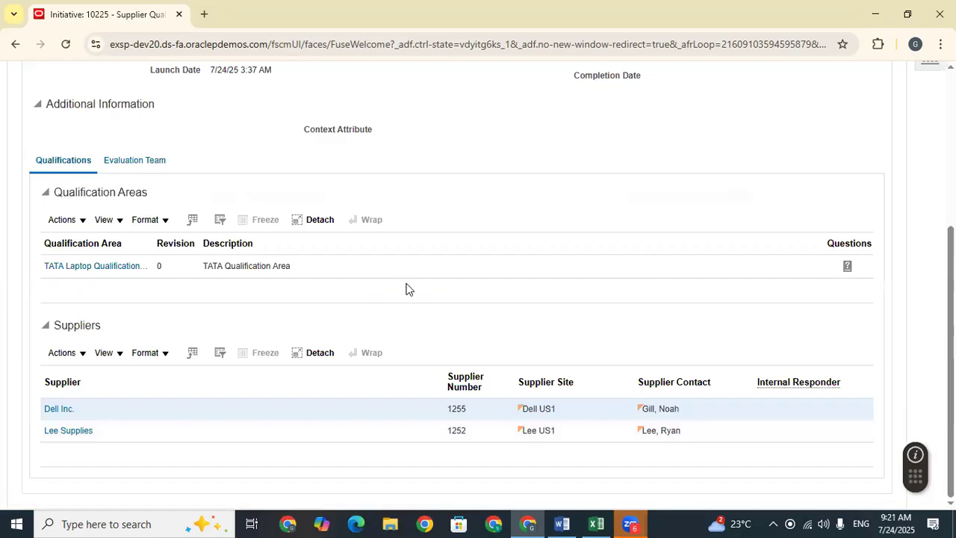
pyautogui.scroll(3, 407, 289)
pyautogui.click(826, 154)
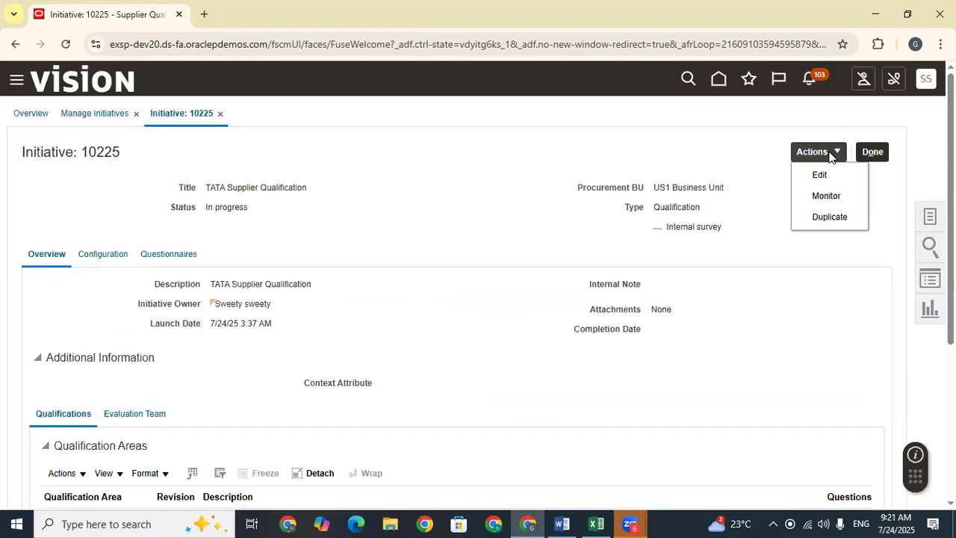
# Step: Monitor initiative 10225 and open Dell Inc.'s supplier questionnaire response
pyautogui.click(826, 196)
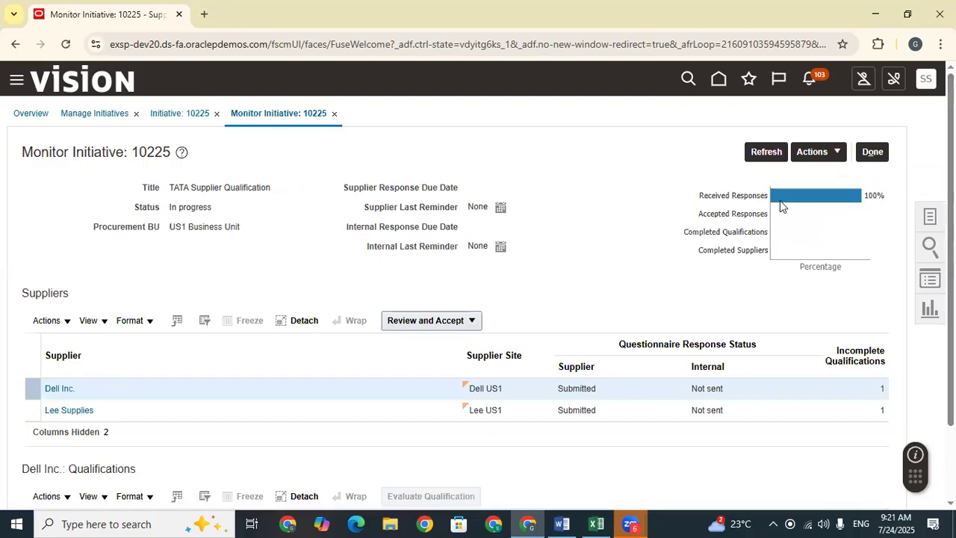
pyautogui.click(471, 320)
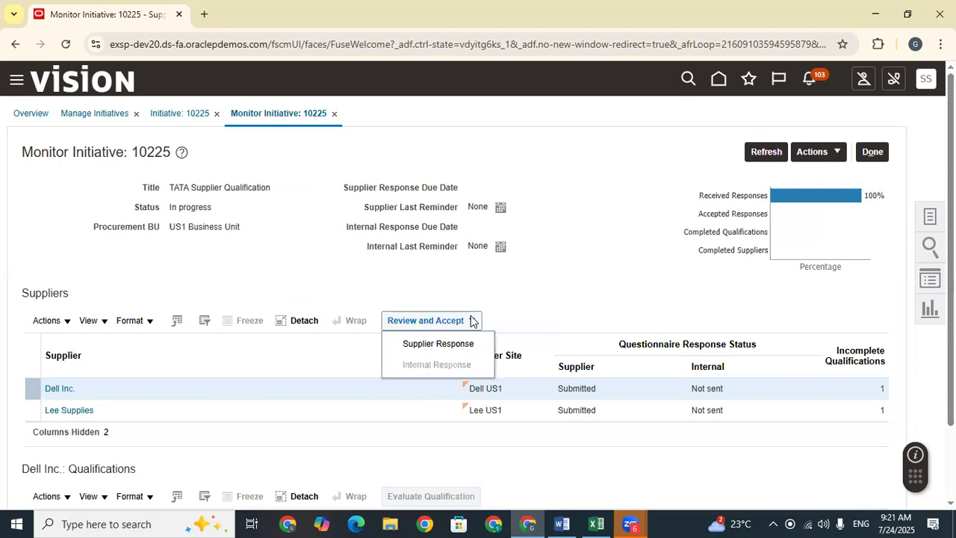
pyautogui.click(471, 320)
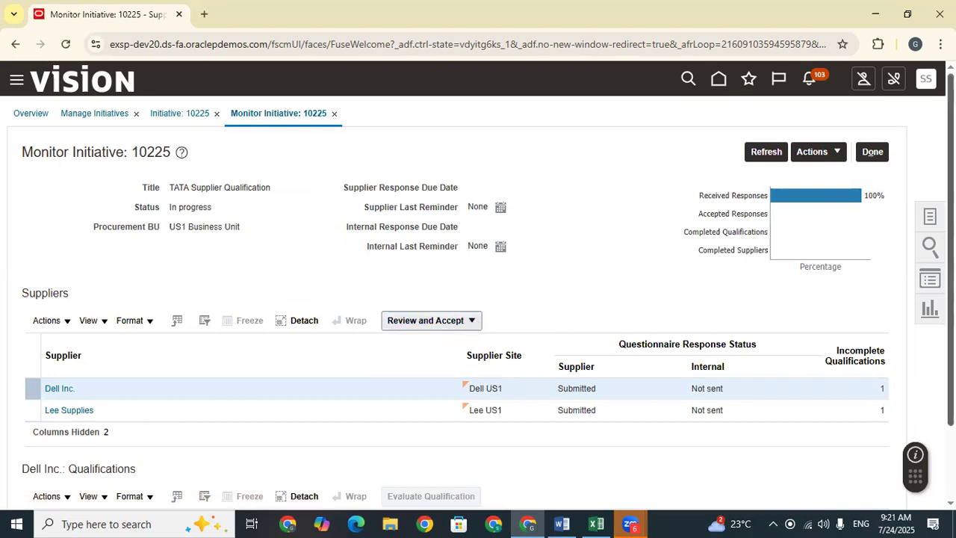
pyautogui.scroll(-2, 866, 332)
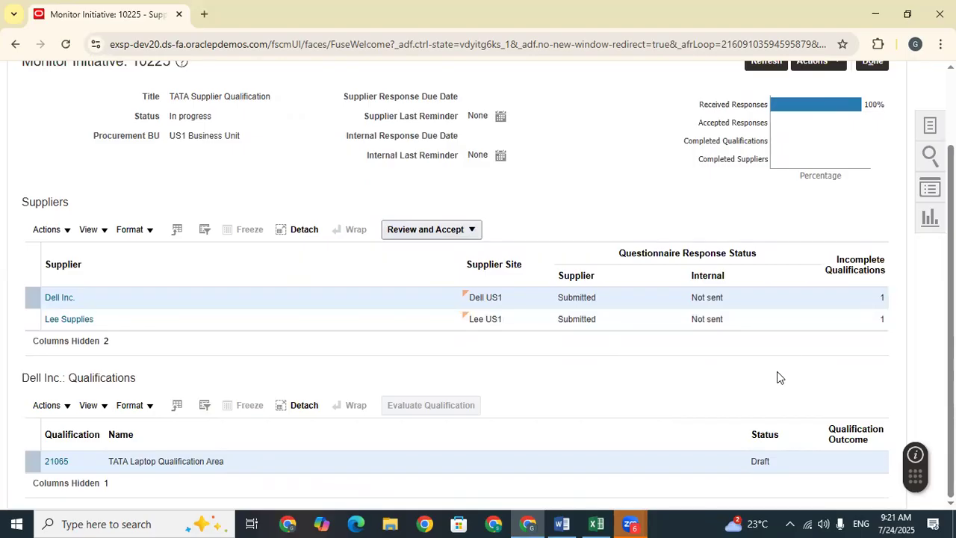
pyautogui.click(464, 232)
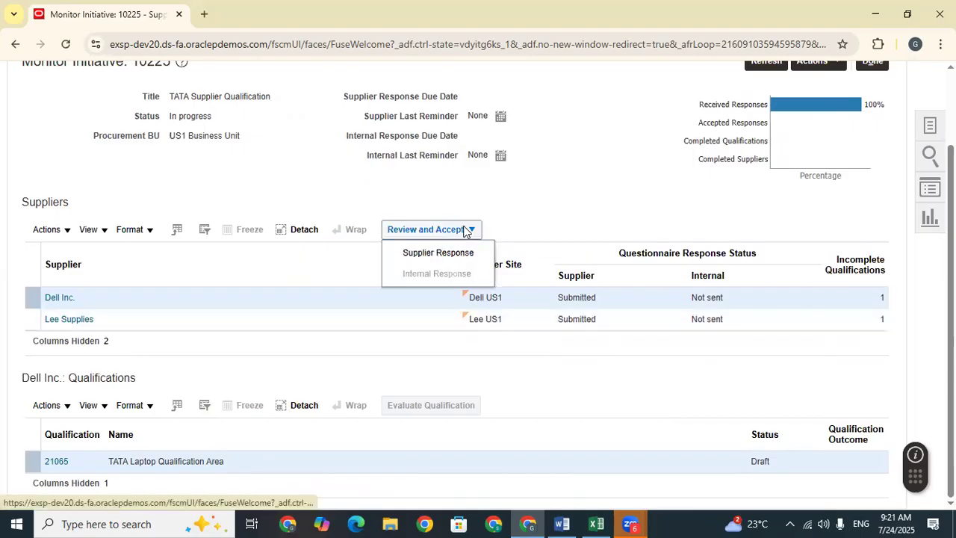
pyautogui.click(435, 254)
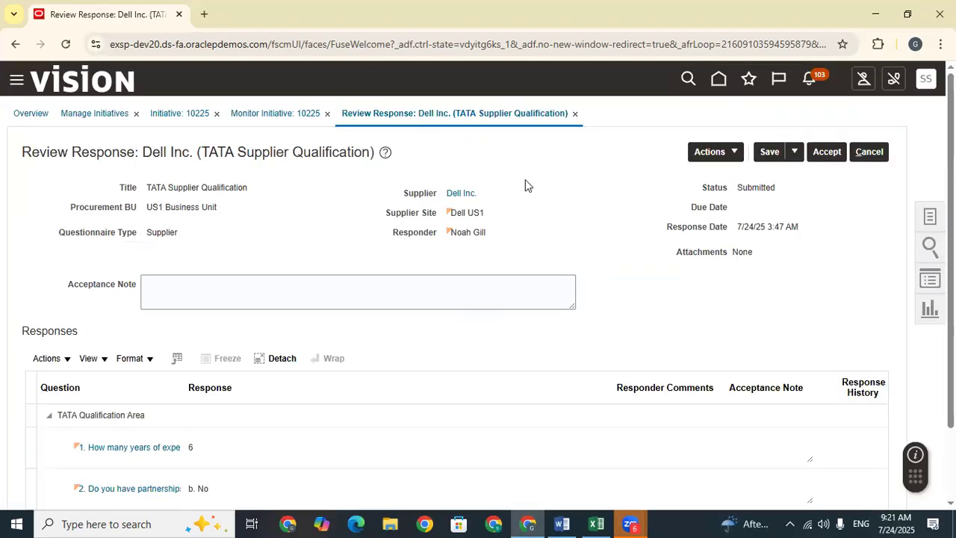
# Step: Review Dell's answers, accept the response, and confirm with OK
pyautogui.scroll(-1, 590, 248)
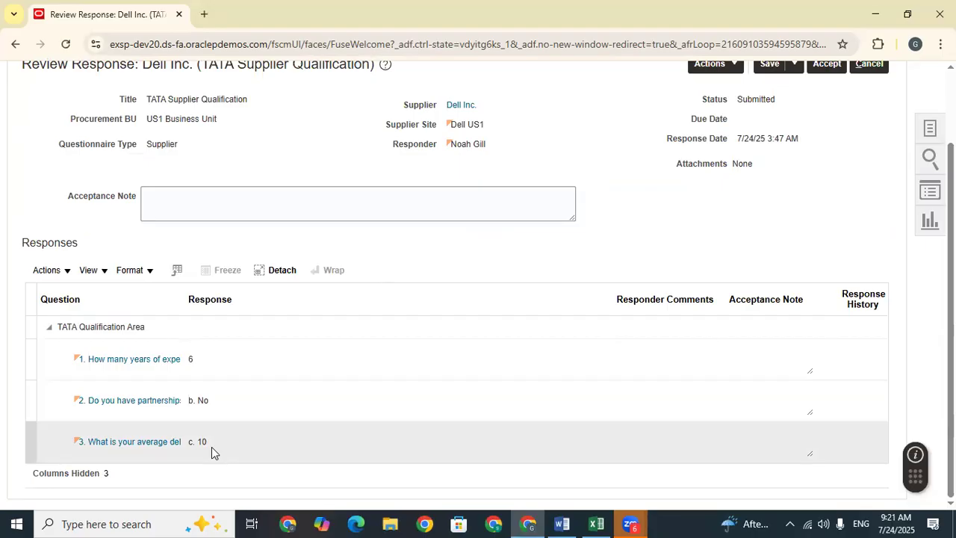
pyautogui.scroll(2, 212, 445)
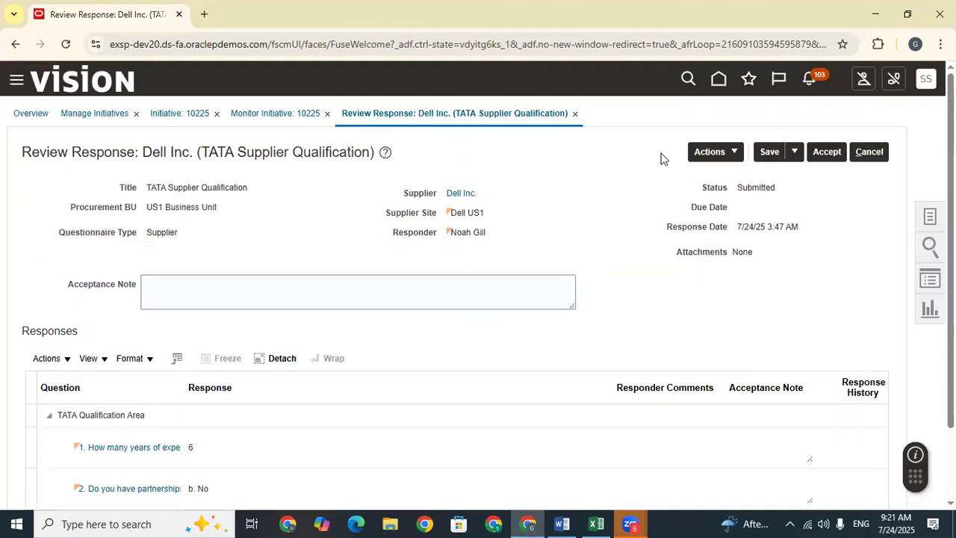
pyautogui.click(737, 151)
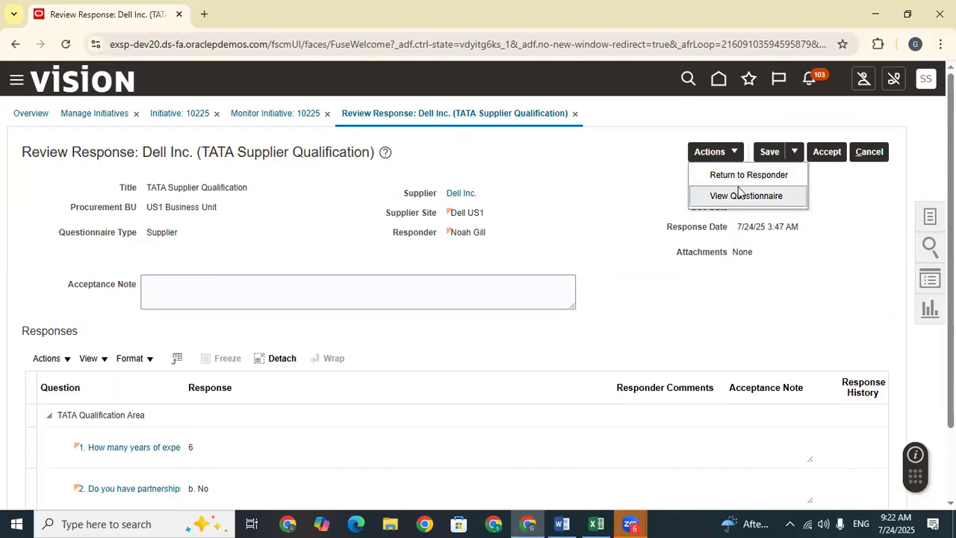
pyautogui.scroll(-2, 635, 272)
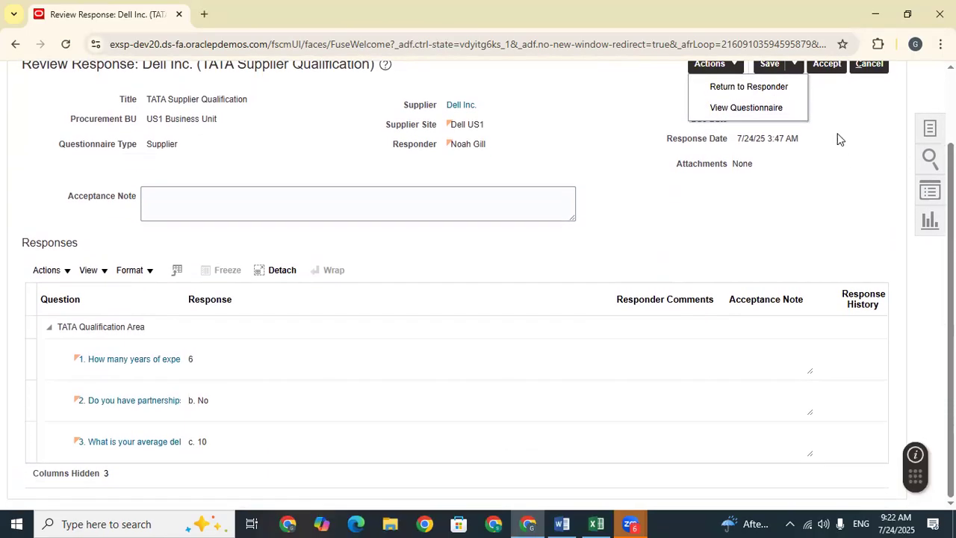
pyautogui.scroll(2, 836, 138)
pyautogui.click(827, 153)
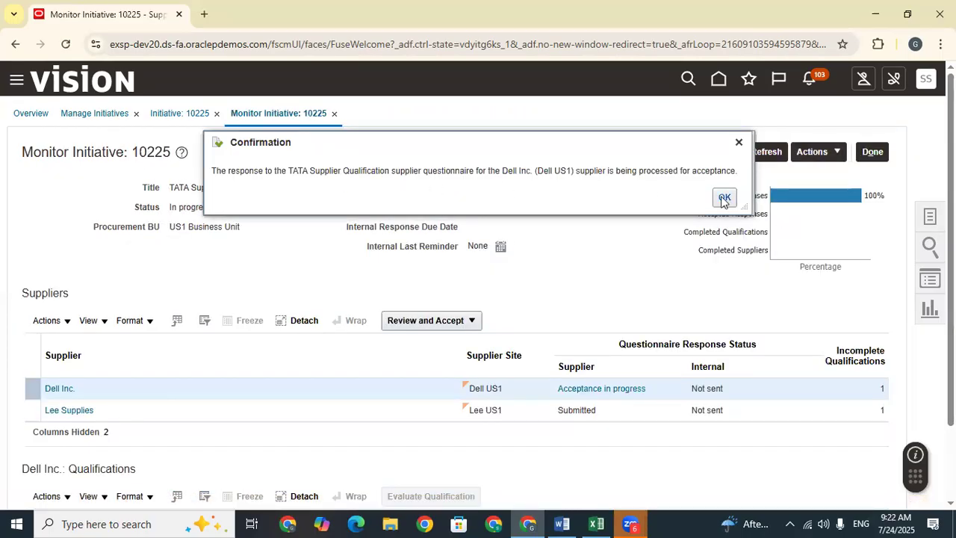
pyautogui.click(724, 199)
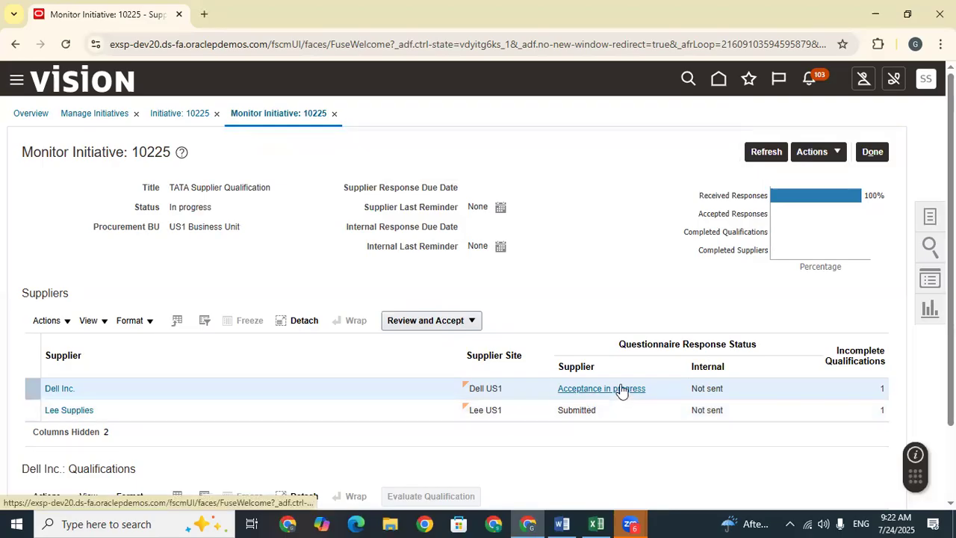
# Step: Select Lee Supplies and open its supplier response via Review and Accept
pyautogui.click(613, 415)
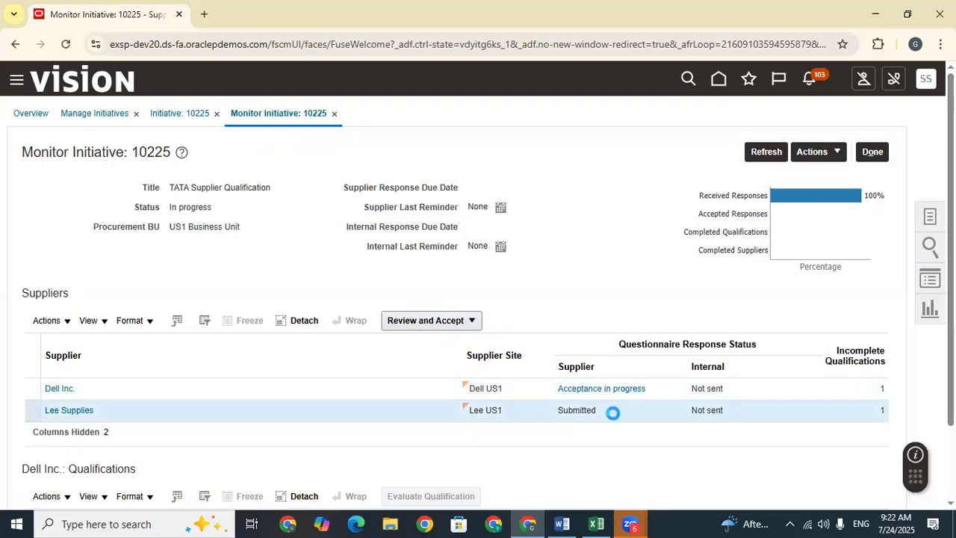
pyautogui.click(462, 321)
pyautogui.click(430, 350)
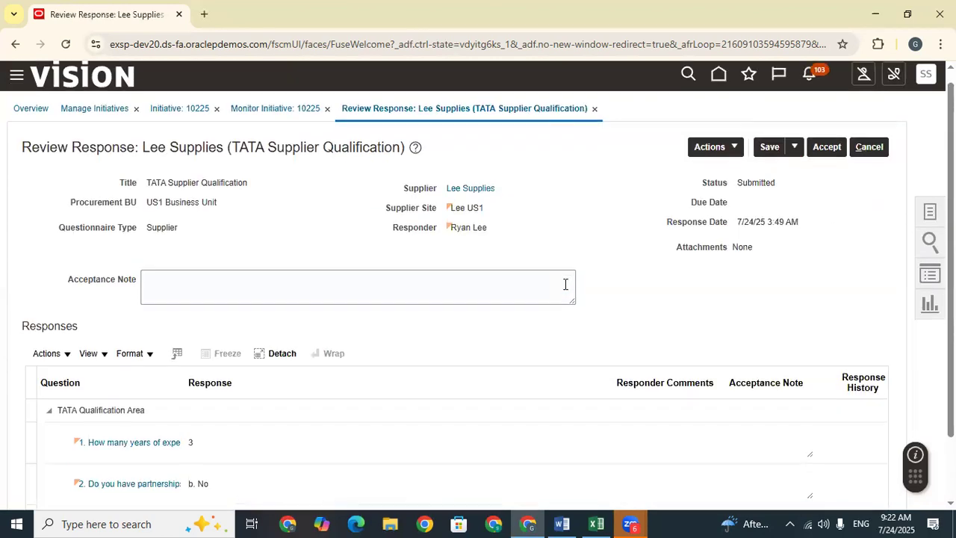
pyautogui.scroll(-2, 565, 284)
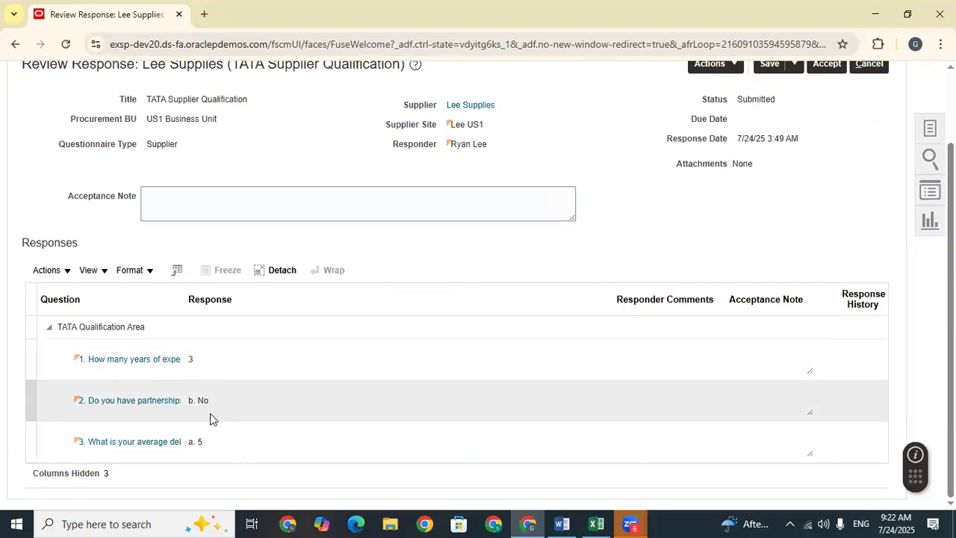
pyautogui.scroll(2, 605, 395)
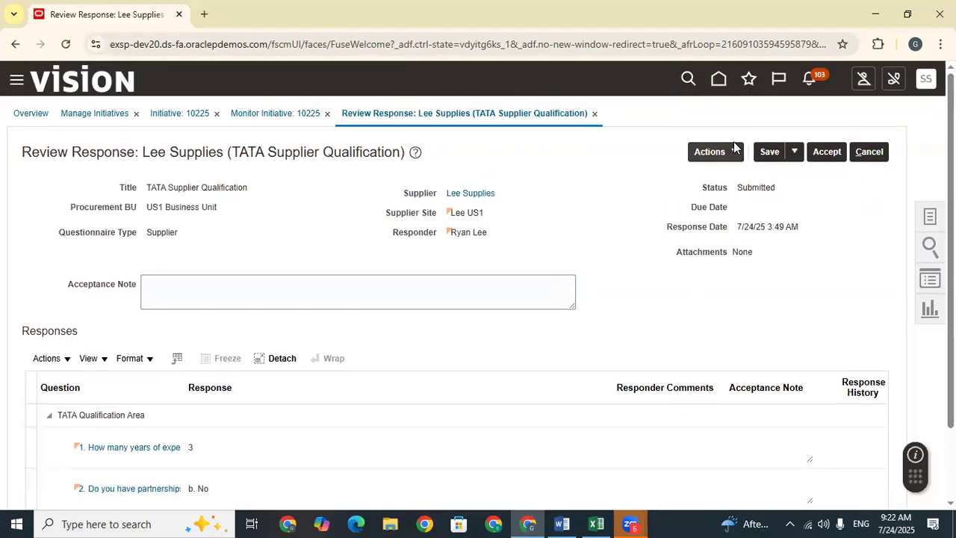
# Step: Accept Lee Supplies' response, confirm with OK, and review the resulting page
pyautogui.click(731, 155)
pyautogui.click(835, 152)
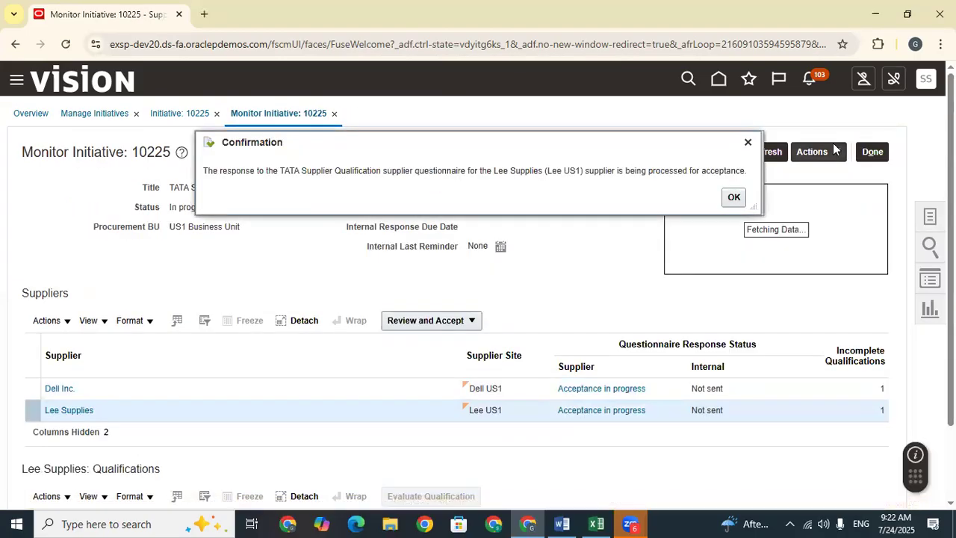
pyautogui.click(730, 196)
pyautogui.scroll(-2, 680, 240)
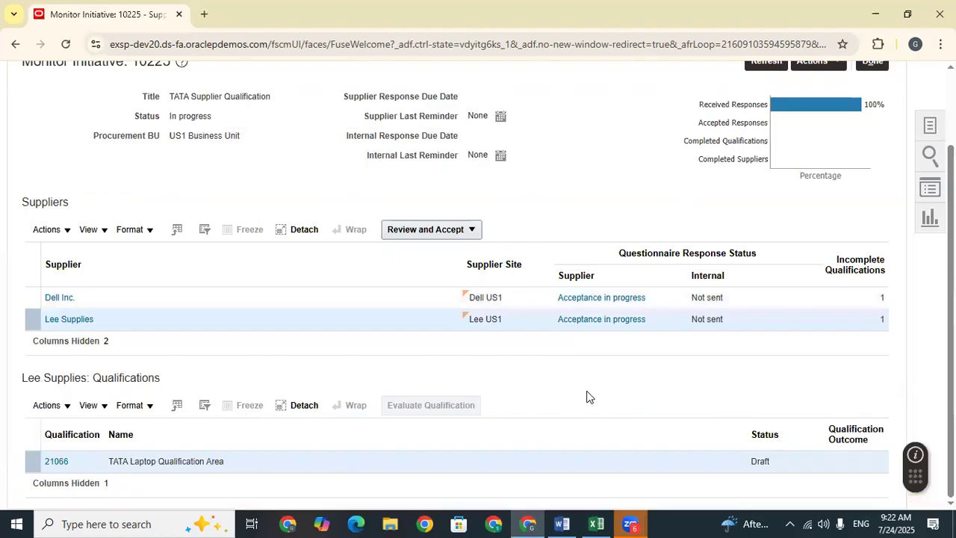
pyautogui.scroll(1, 667, 374)
pyautogui.scroll(-1, 667, 374)
pyautogui.scroll(1, 59, 468)
pyautogui.scroll(-1, 58, 468)
# Step: Open Lee Supplies' qualification 21066 and view its qualification history
pyautogui.click(57, 463)
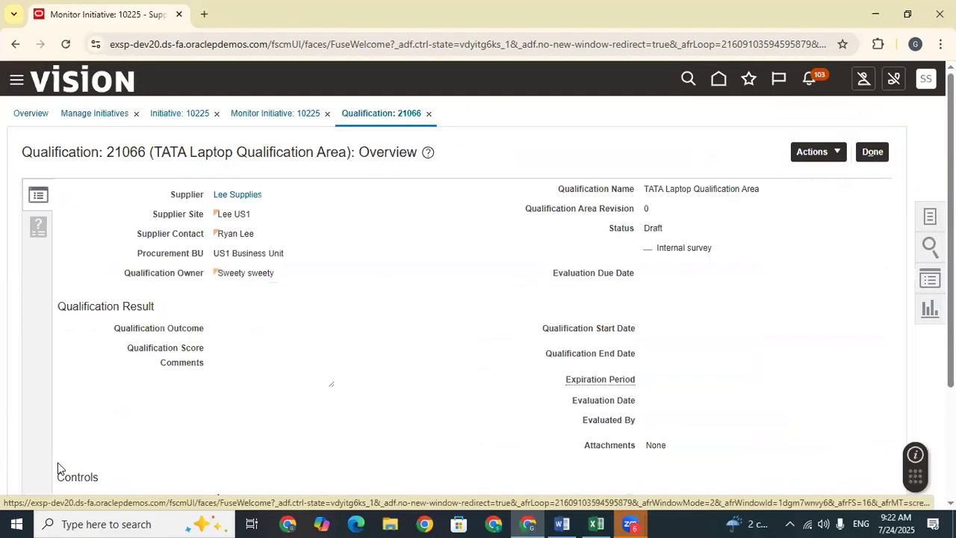
pyautogui.scroll(-2, 437, 288)
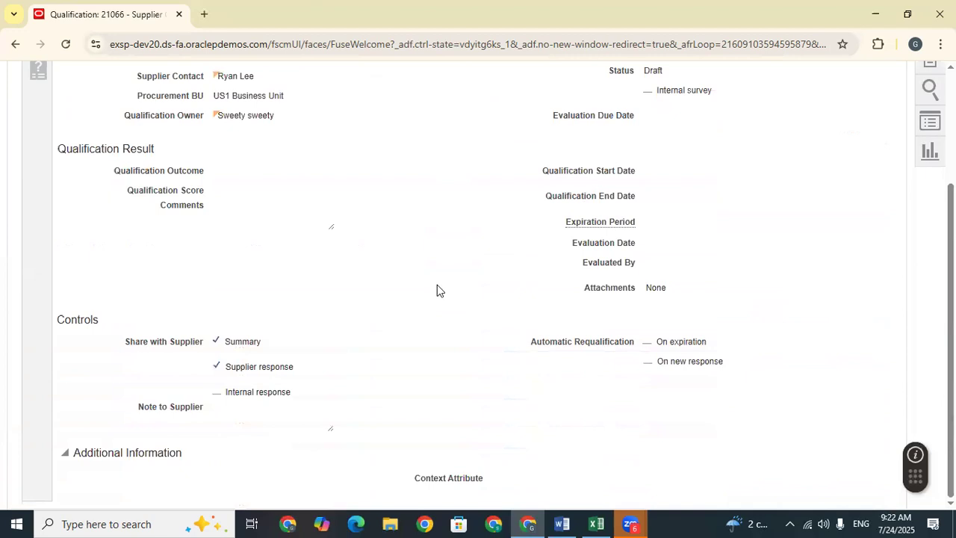
pyautogui.scroll(2, 533, 289)
pyautogui.click(819, 154)
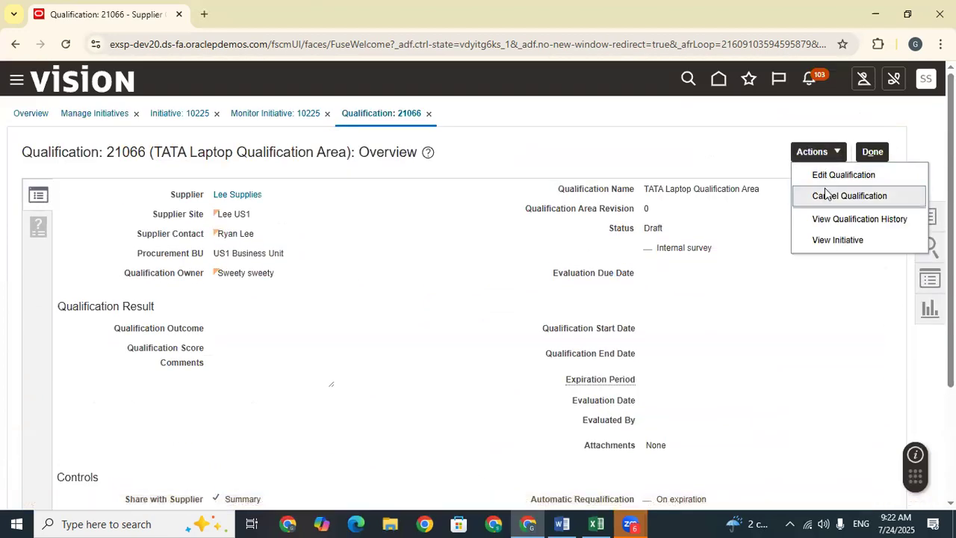
pyautogui.click(838, 222)
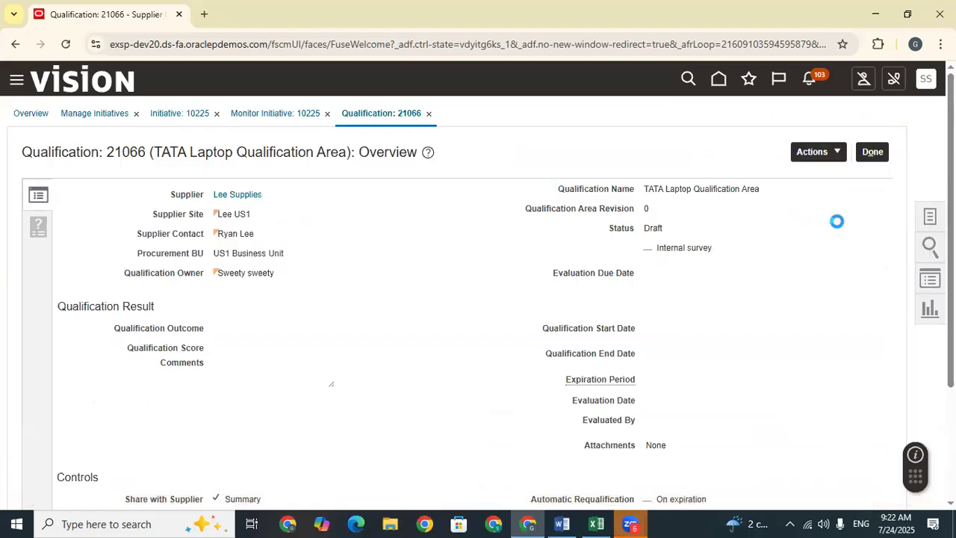
# Step: Search qualifications with Status set to All and open 21066, still in Draft
pyautogui.scroll(-2, 426, 292)
pyautogui.click(669, 280)
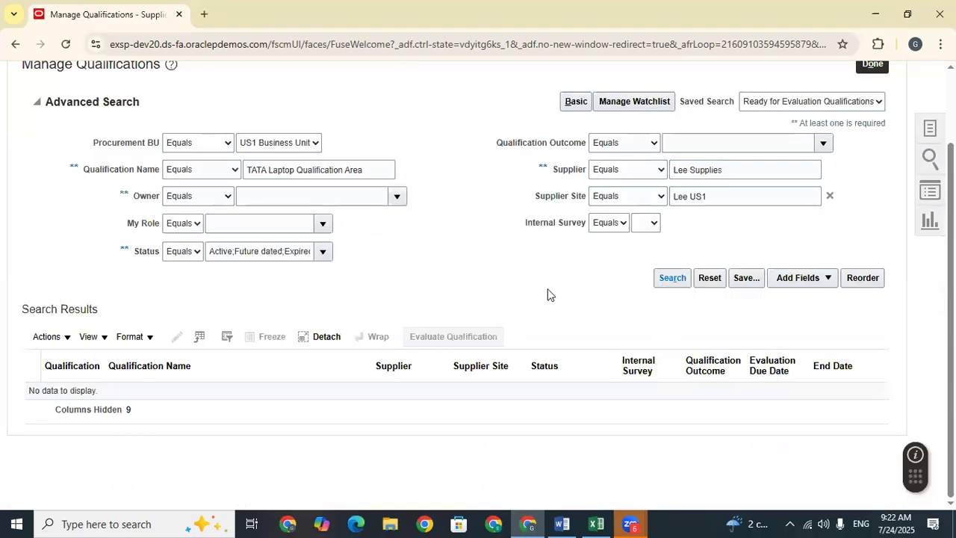
pyautogui.click(319, 253)
pyautogui.click(218, 274)
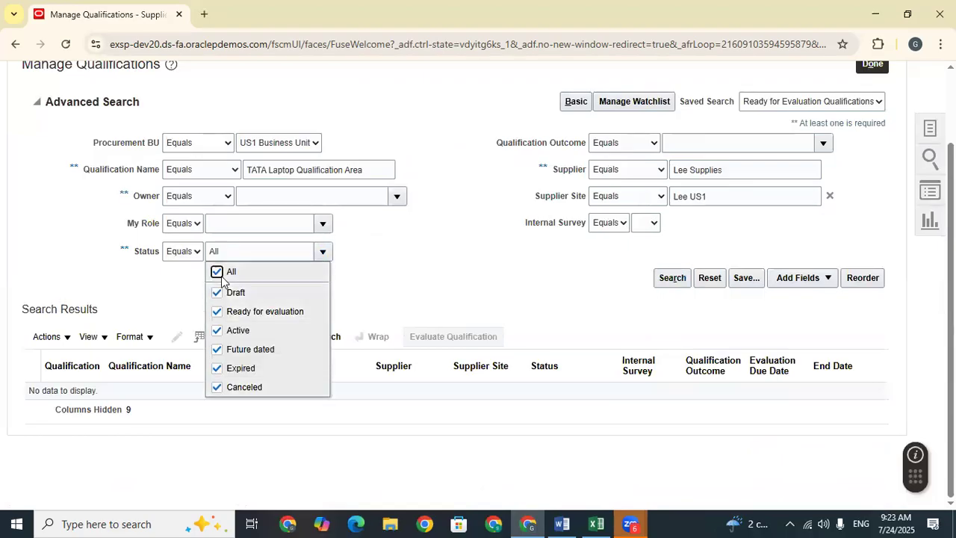
pyautogui.click(667, 287)
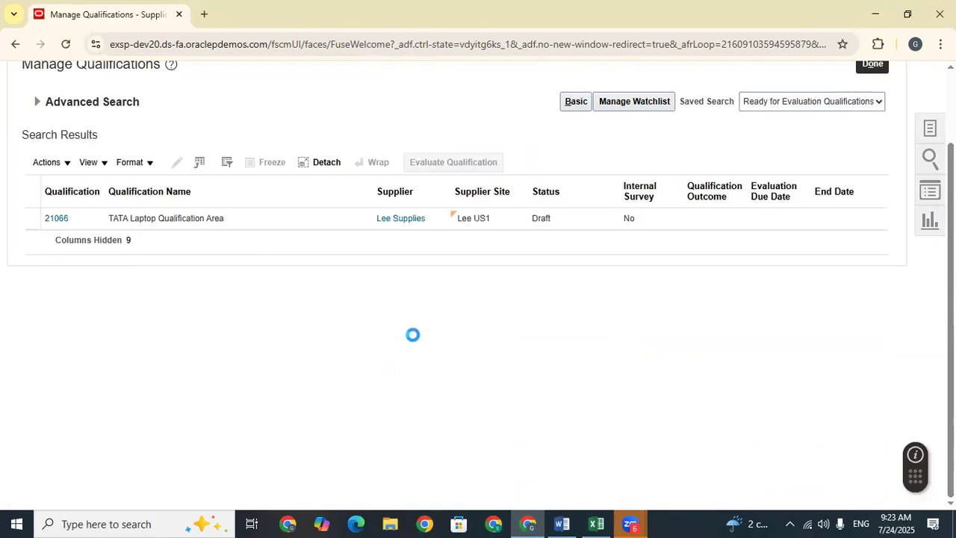
pyautogui.click(575, 216)
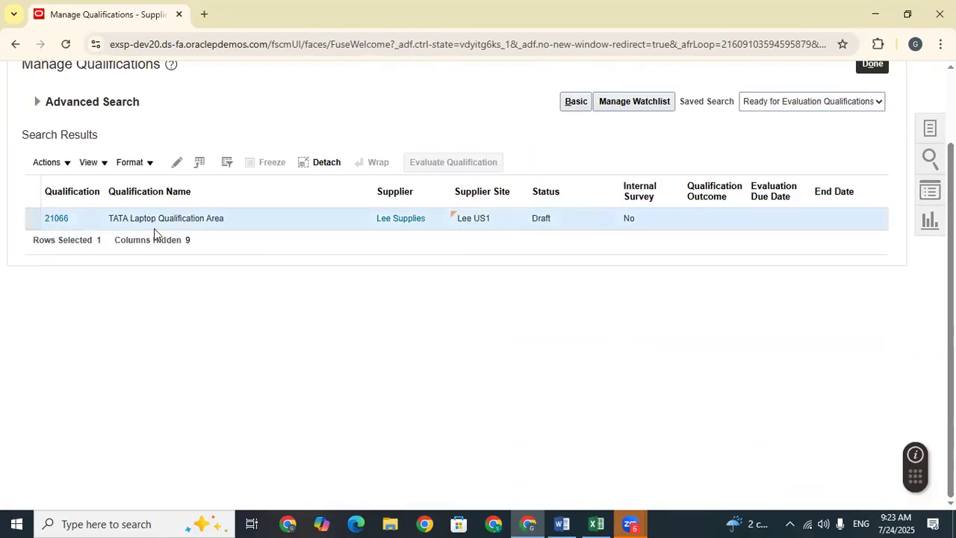
pyautogui.click(55, 217)
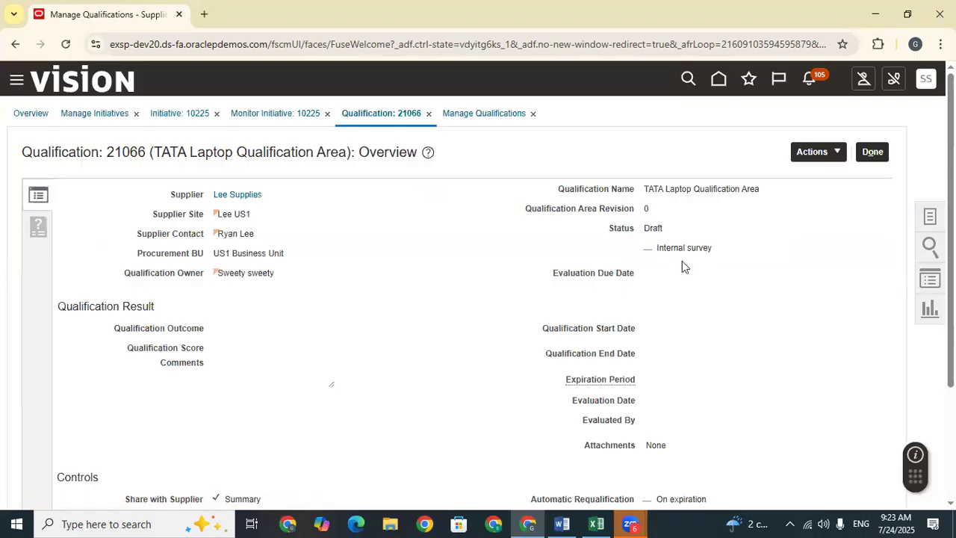
# Step: Close qualification 21066 and return to Monitor Initiative 10225
pyautogui.moveTo(761, 189); pyautogui.dragTo(661, 188)
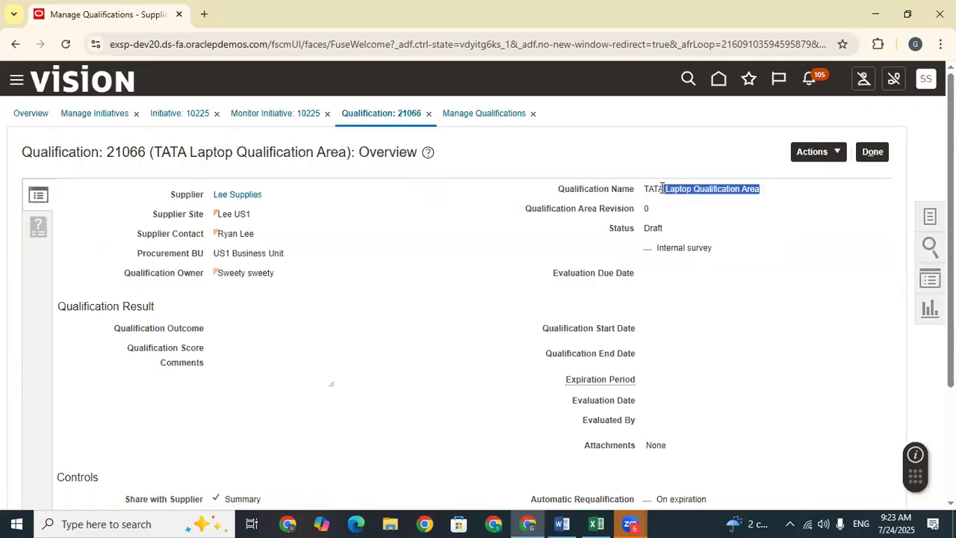
pyautogui.click(870, 151)
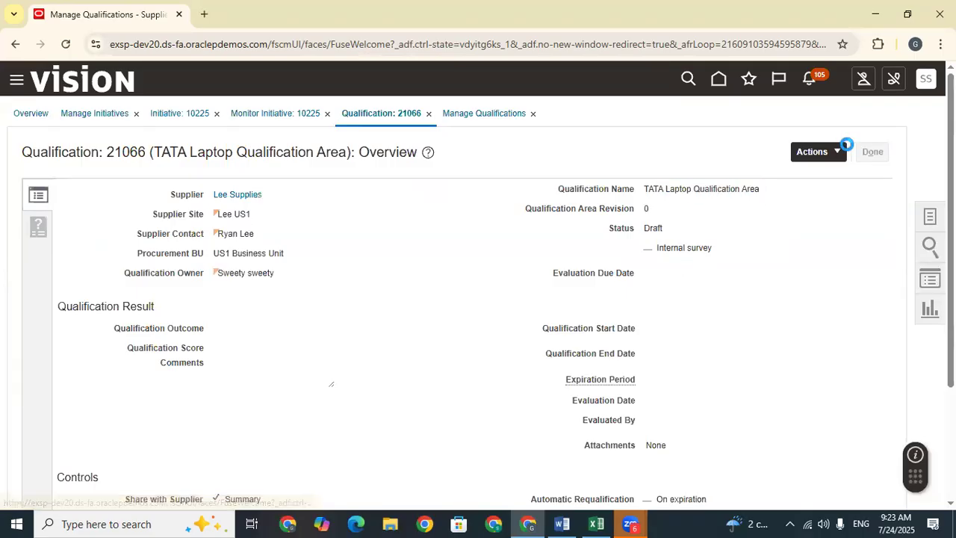
pyautogui.click(868, 152)
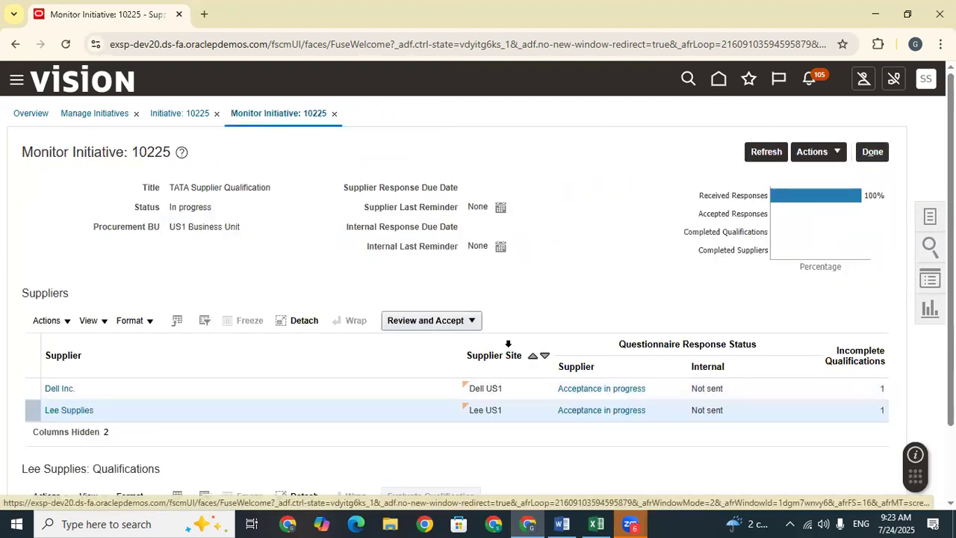
# Step: Refresh initiative 10225's progress figures several times
pyautogui.click(769, 153)
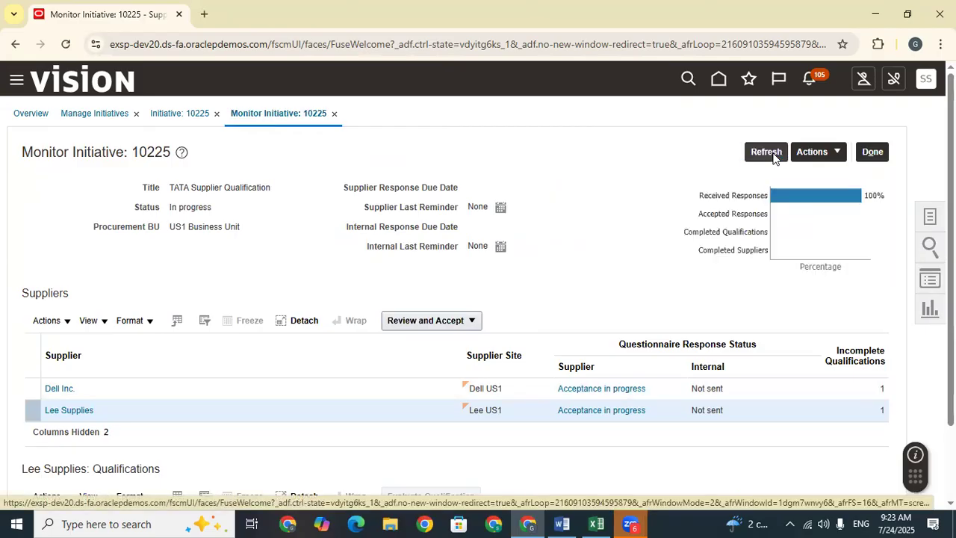
pyautogui.click(769, 154)
pyautogui.click(769, 153)
pyautogui.scroll(-2, 515, 252)
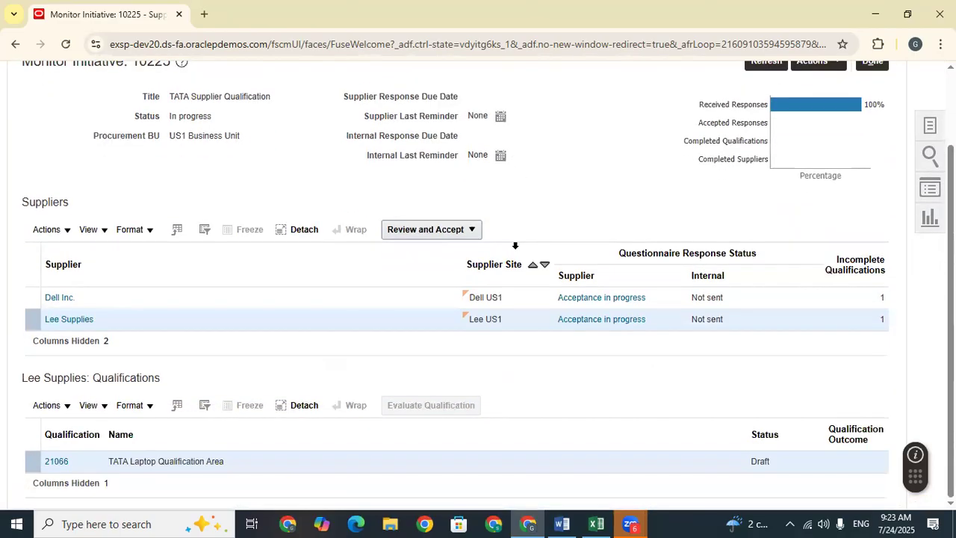
pyautogui.scroll(2, 662, 160)
pyautogui.click(767, 151)
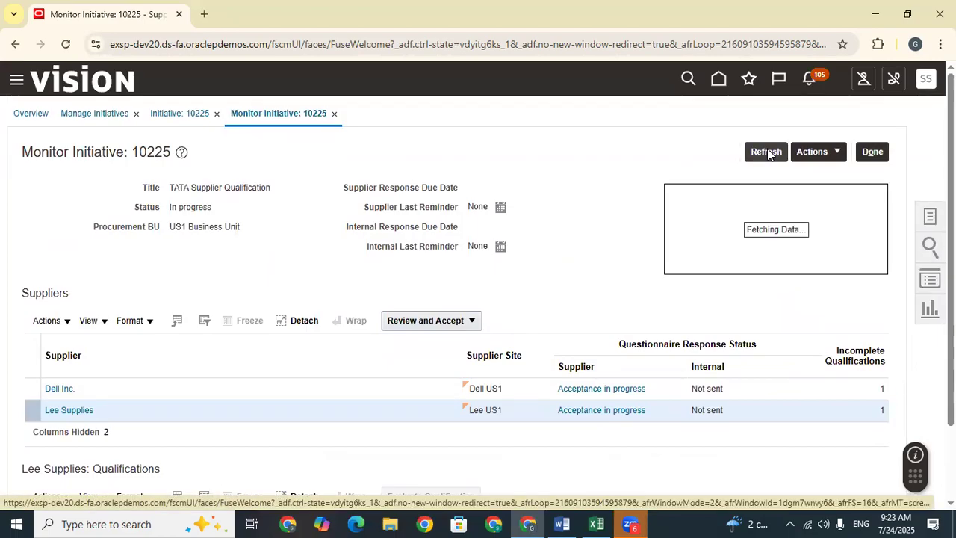
# Step: Check Dell Inc.'s response details, refresh progress again and look over the Actions menu
pyautogui.click(595, 394)
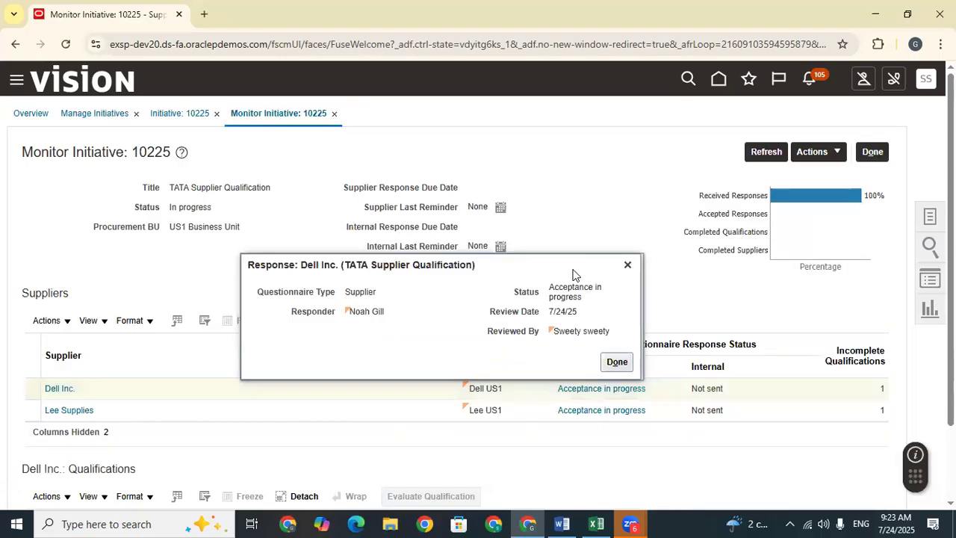
pyautogui.click(618, 363)
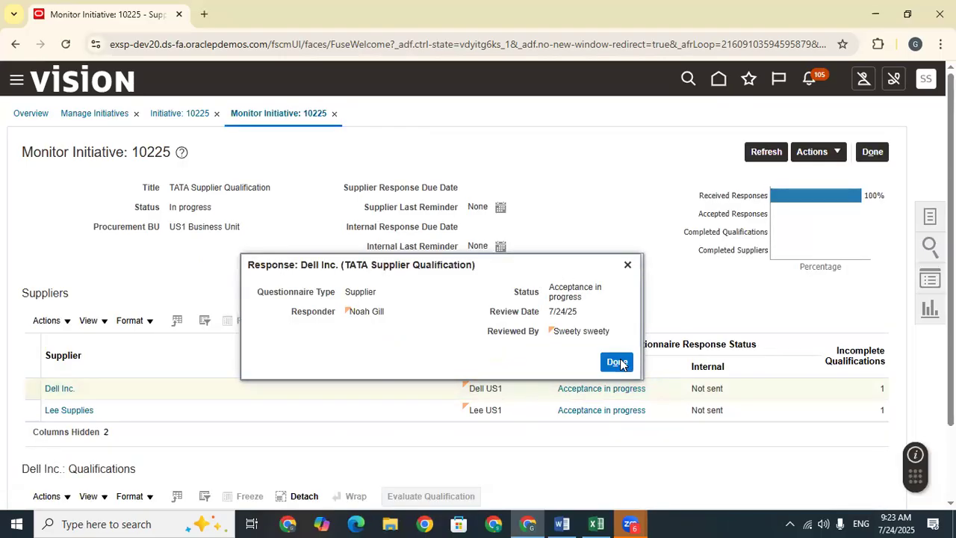
pyautogui.click(773, 154)
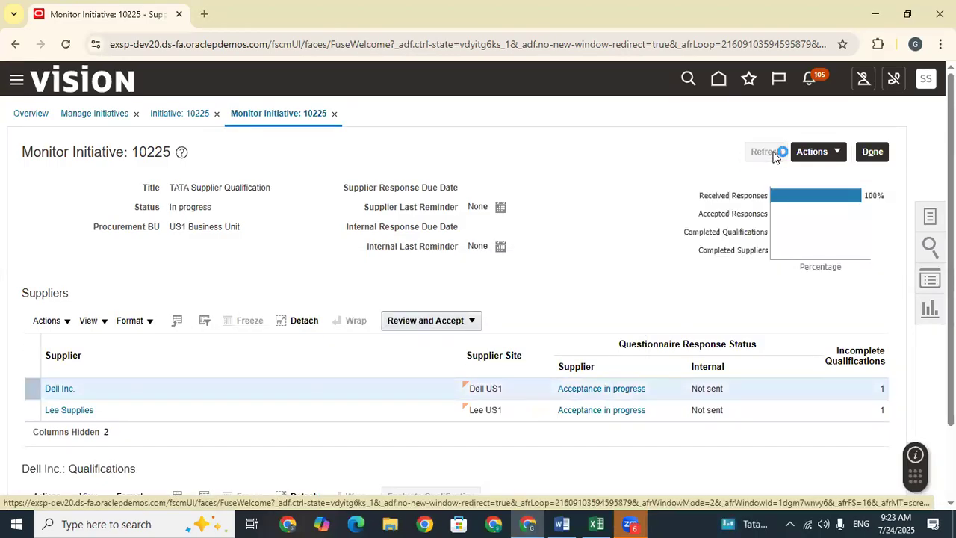
pyautogui.click(773, 154)
pyautogui.click(813, 152)
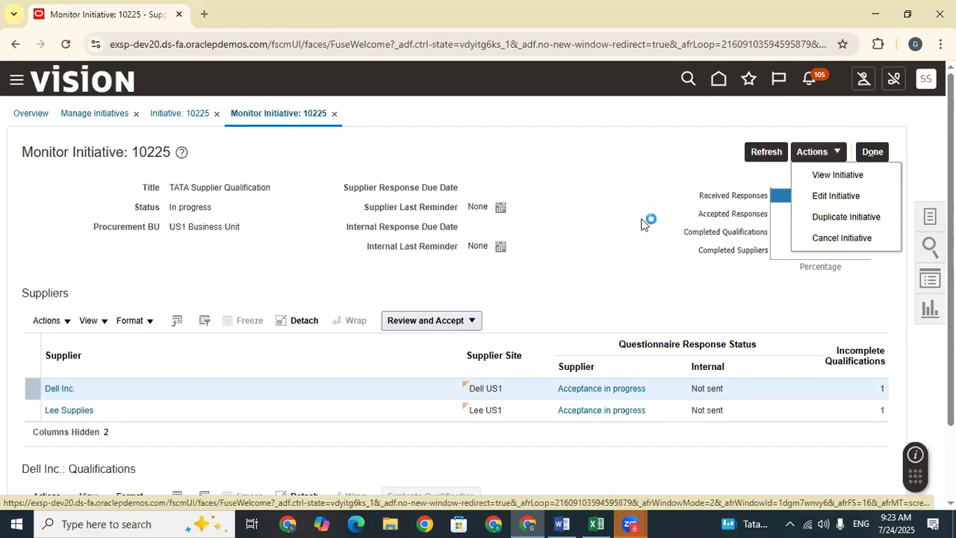
pyautogui.scroll(-2, 646, 222)
pyautogui.scroll(2, 645, 223)
pyautogui.click(753, 152)
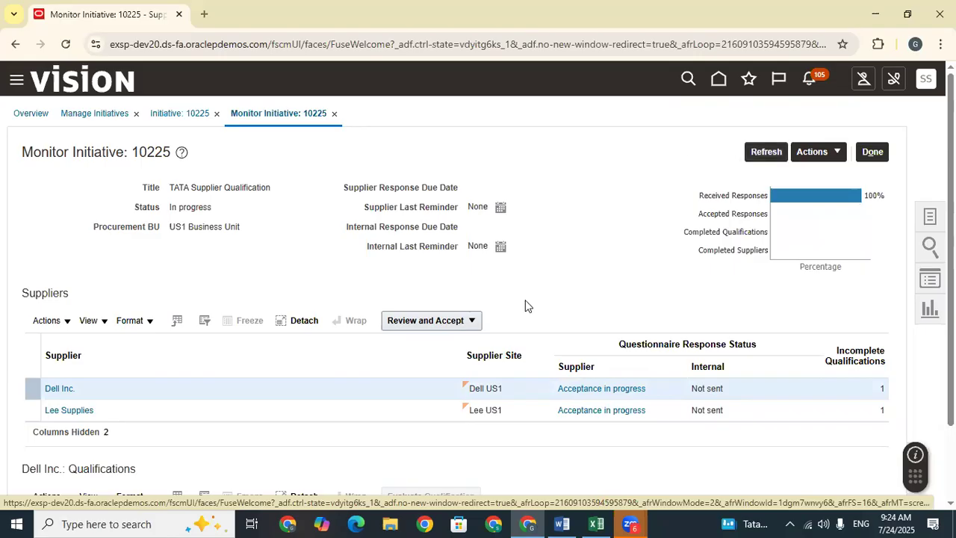
# Step: Return to Manage Initiatives and rerun the search showing 10225 in progress
pyautogui.click(872, 157)
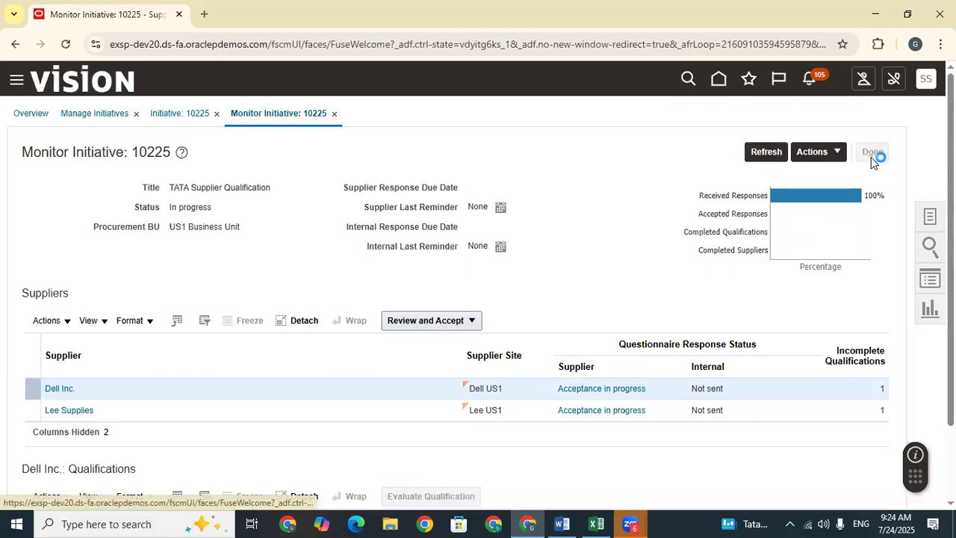
pyautogui.click(873, 152)
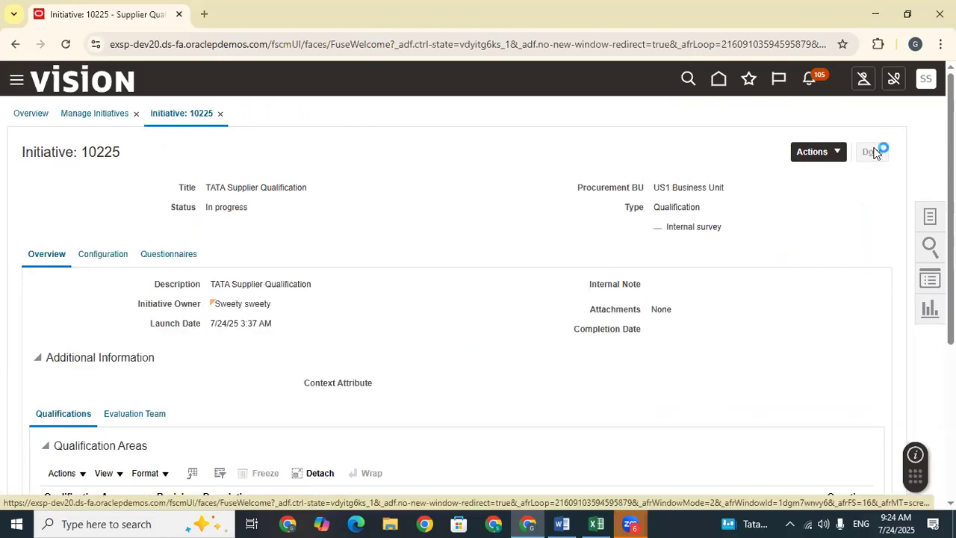
pyautogui.click(790, 340)
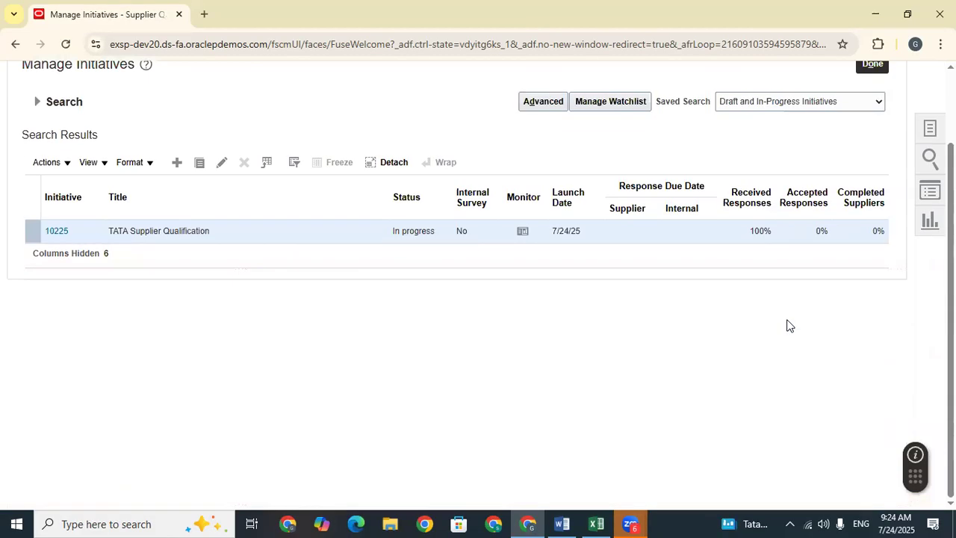
pyautogui.scroll(2, 789, 325)
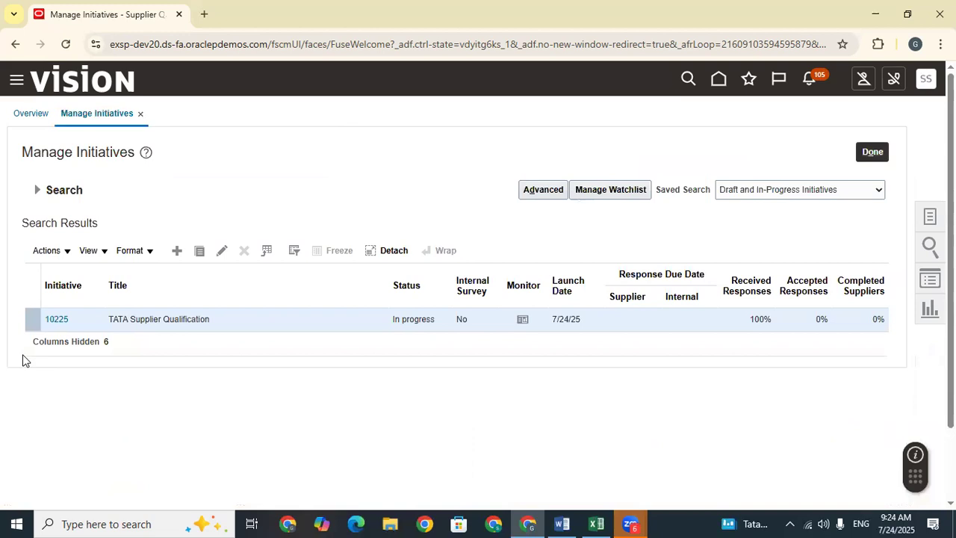
# Step: Sign out and sign back in using the Dell Inc. contact's saved account
pyautogui.click(925, 78)
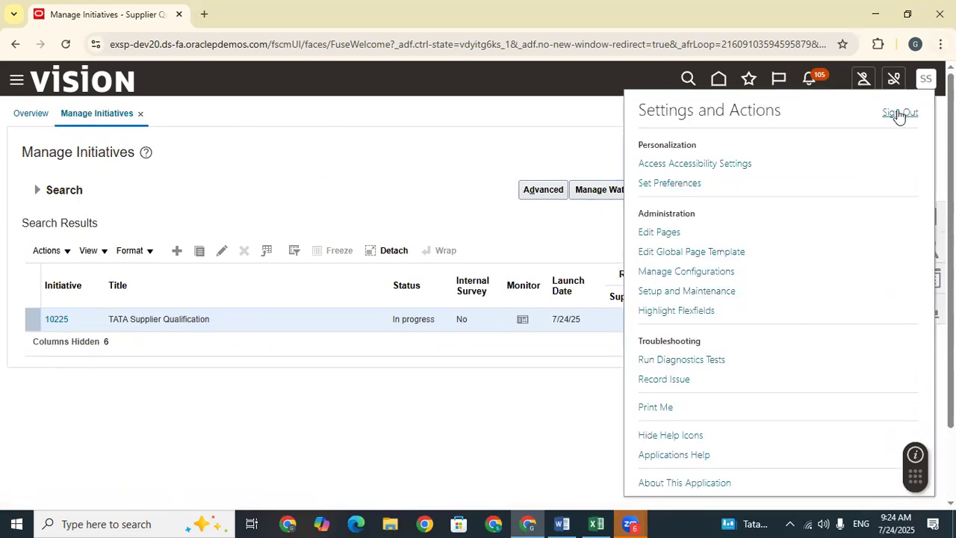
pyautogui.click(902, 113)
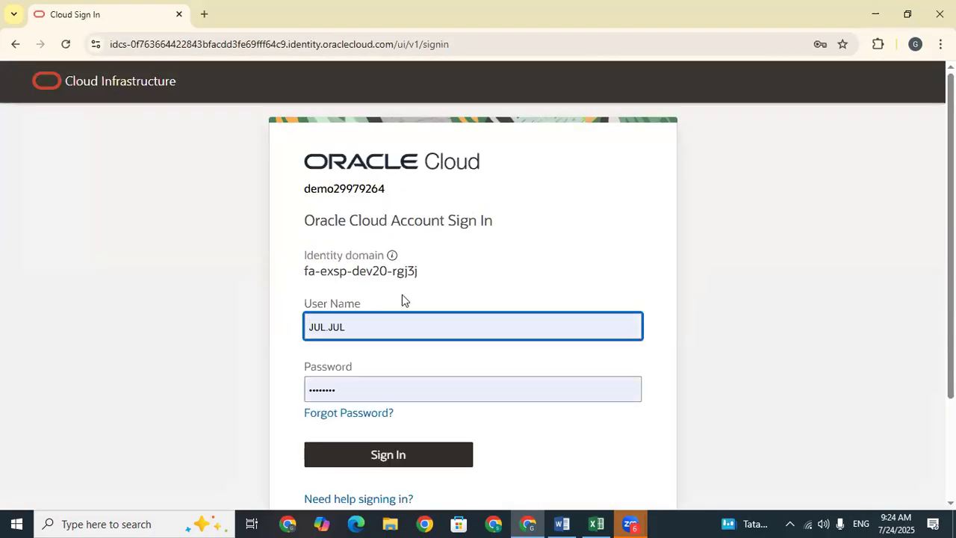
pyautogui.moveTo(414, 331); pyautogui.dragTo(297, 326)
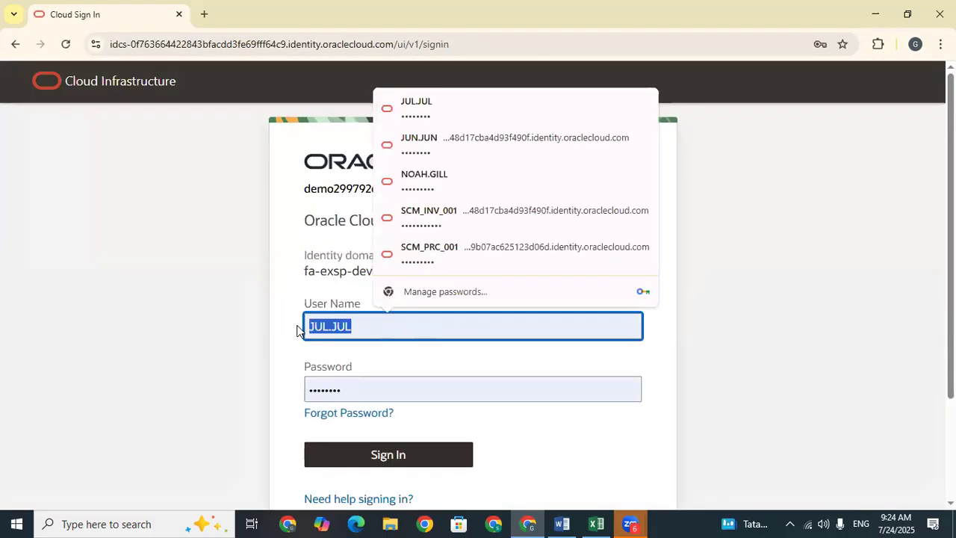
pyautogui.click(436, 185)
pyautogui.click(428, 457)
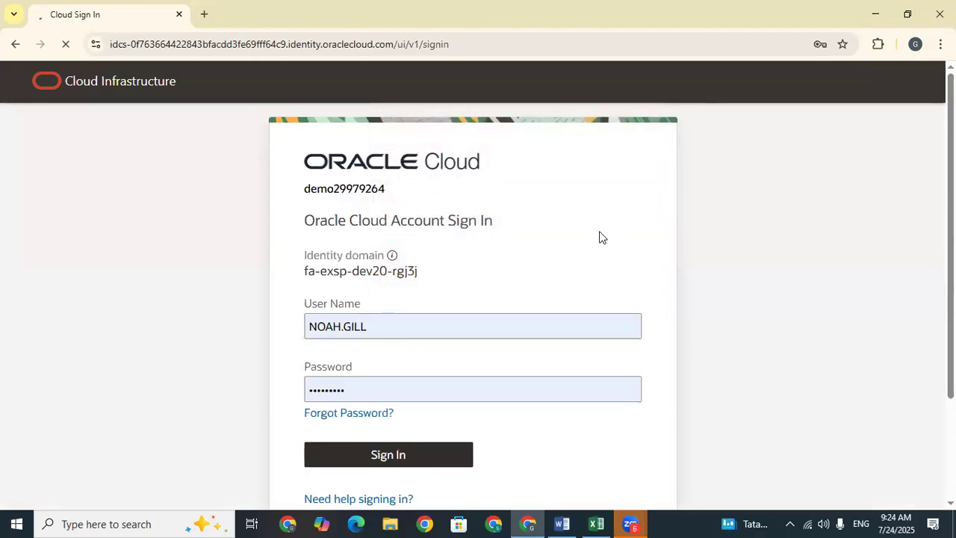
pyautogui.click(599, 523)
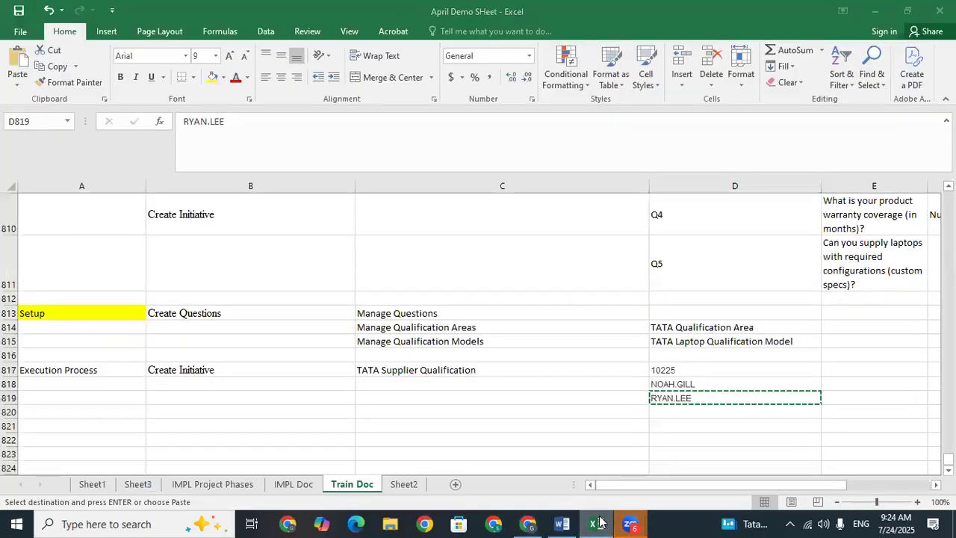
pyautogui.click(598, 523)
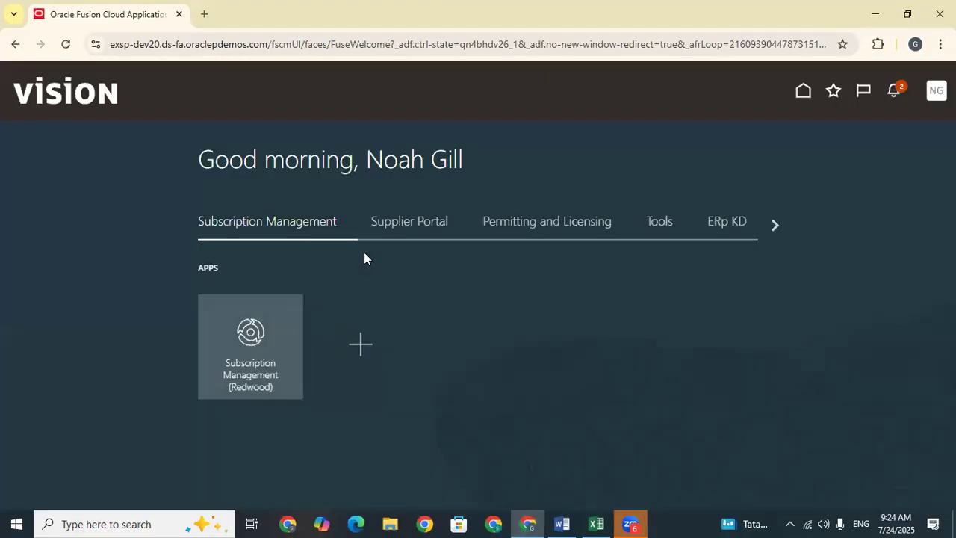
# Step: Check notifications, then open Questionnaires and Qualifications from the Supplier Portal apps
pyautogui.click(884, 96)
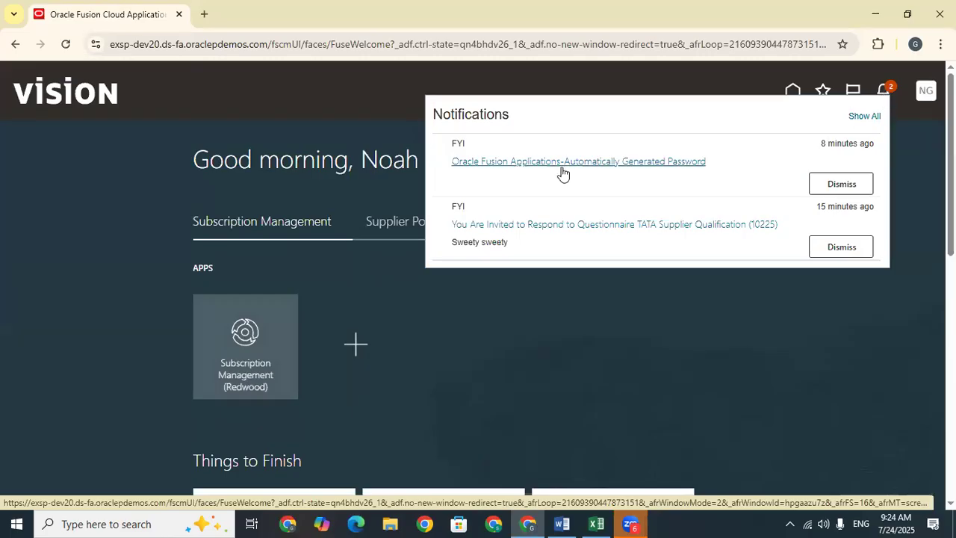
pyautogui.click(138, 301)
pyautogui.click(416, 231)
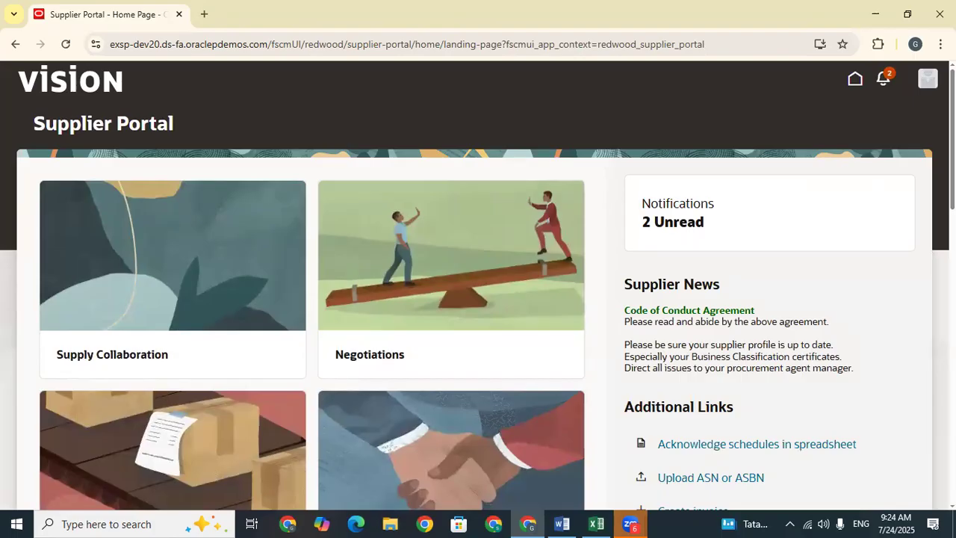
pyautogui.scroll(-12, 568, 360)
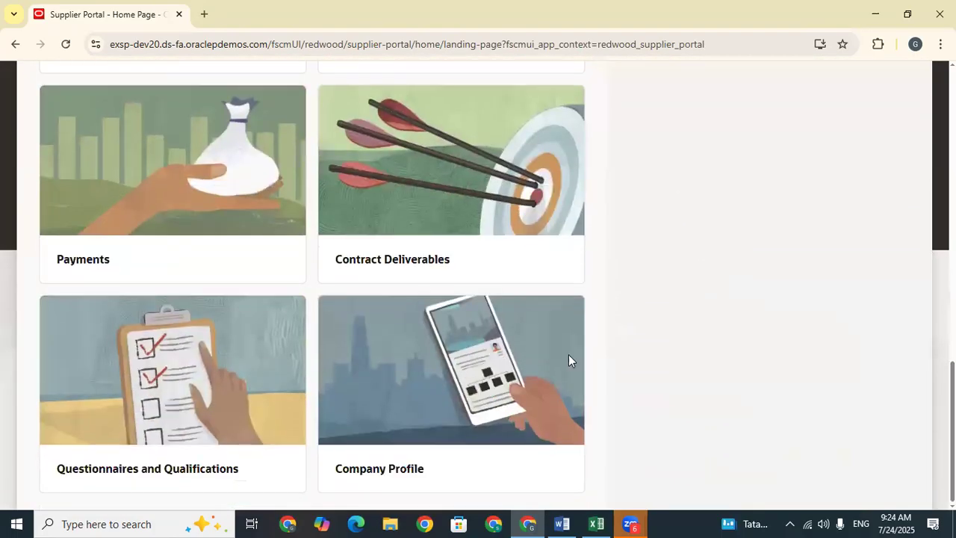
pyautogui.click(200, 392)
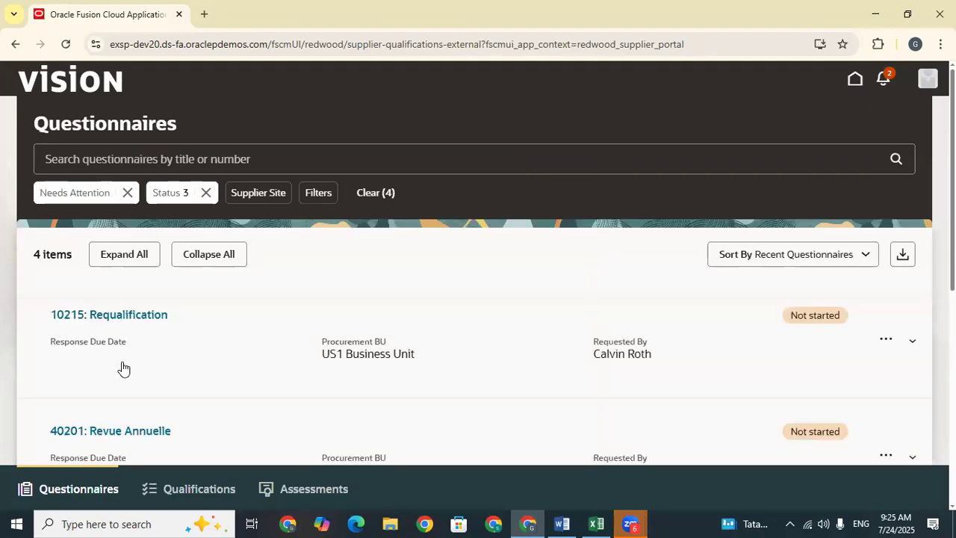
# Step: Scroll through the four not-started questionnaires, such as 10215: Requalification and 40201: Revue Annuelle
pyautogui.scroll(-4, 317, 305)
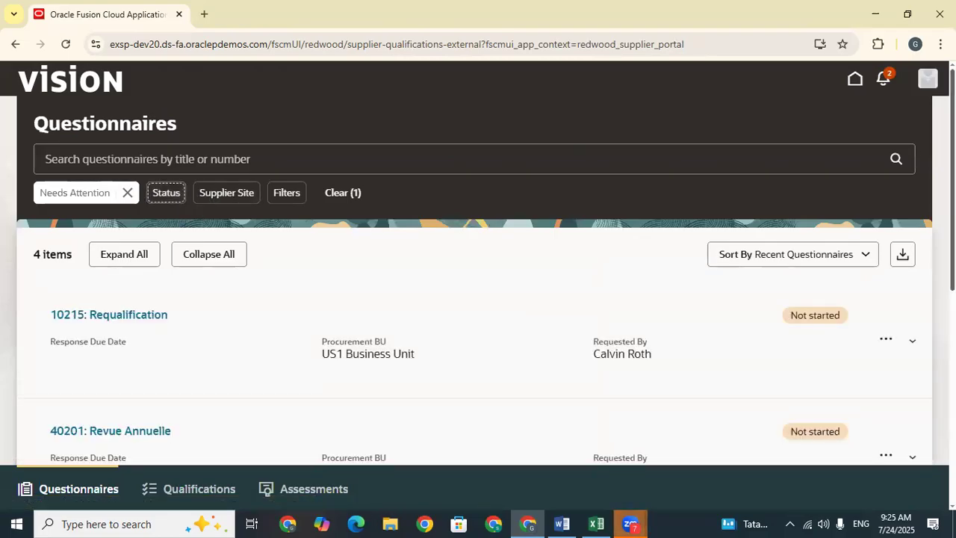
pyautogui.scroll(-2, 172, 198)
pyautogui.scroll(-1, 478, 261)
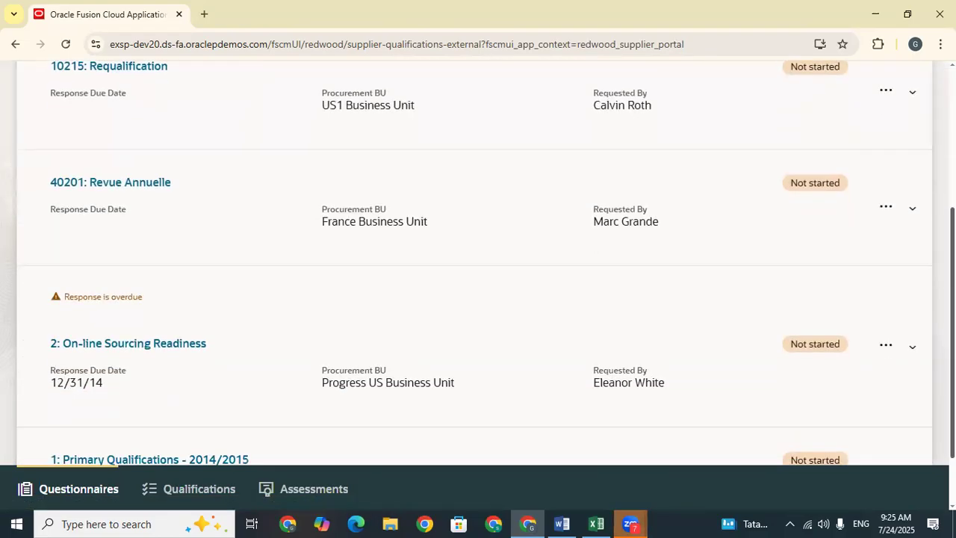
pyautogui.scroll(-1, 478, 261)
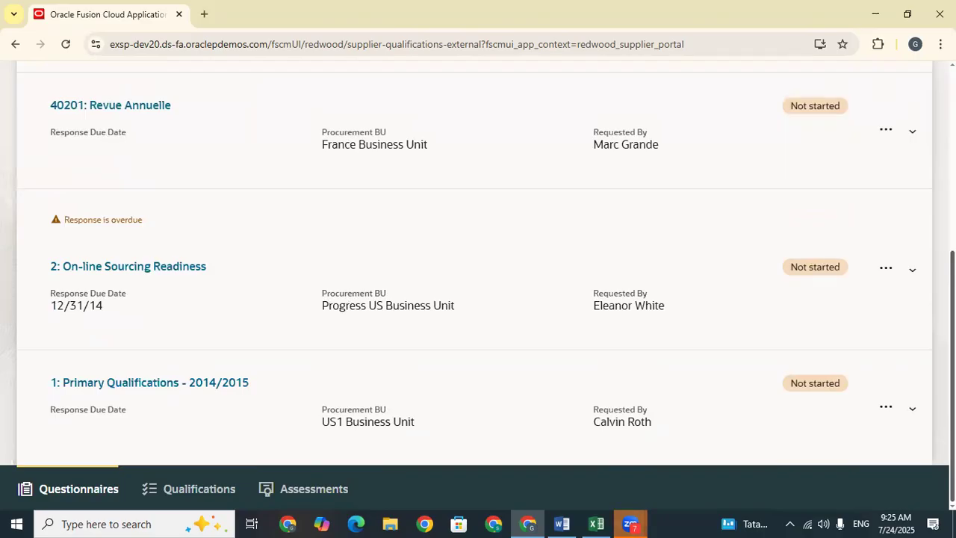
pyautogui.scroll(2, 478, 261)
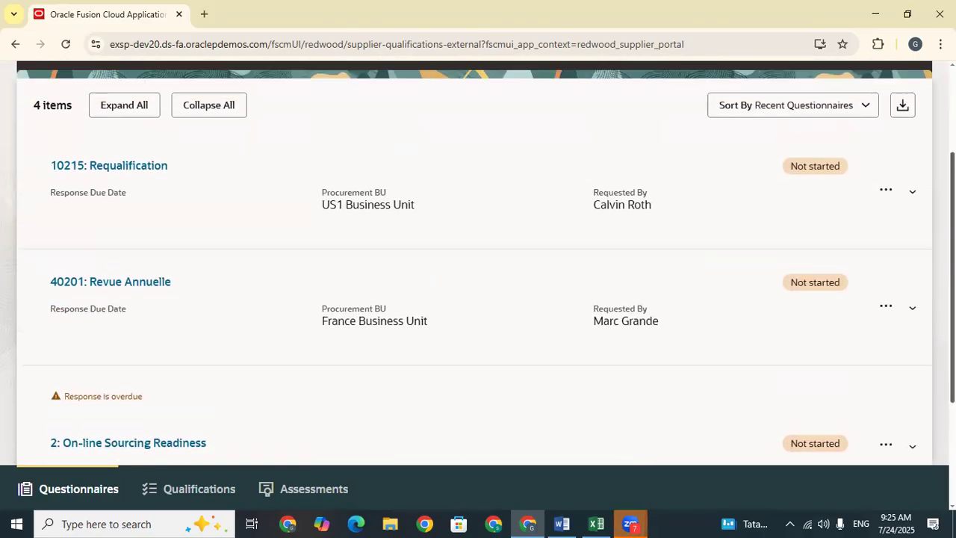
pyautogui.scroll(2, 478, 261)
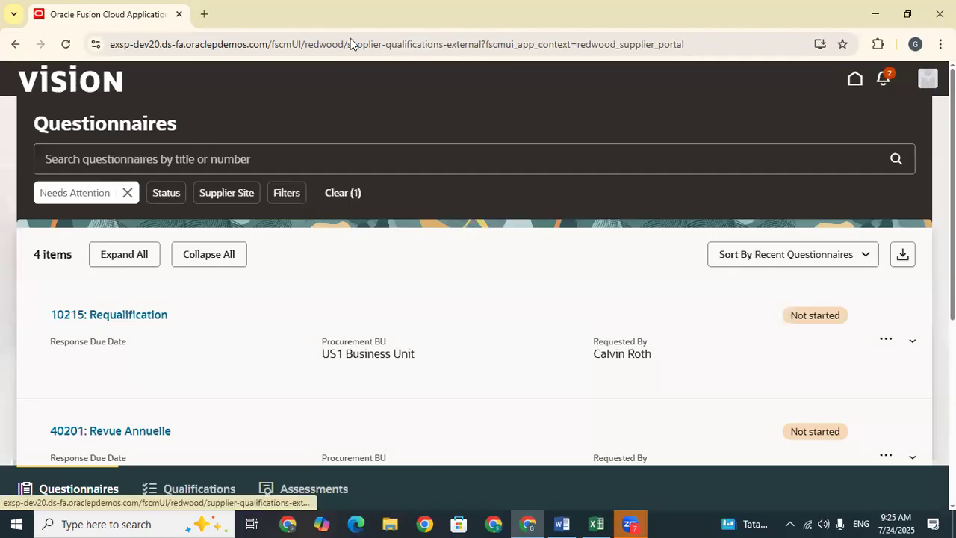
# Step: Sign out of the supplier account, sign in as the procurement user and dismiss the password warning
pyautogui.click(927, 78)
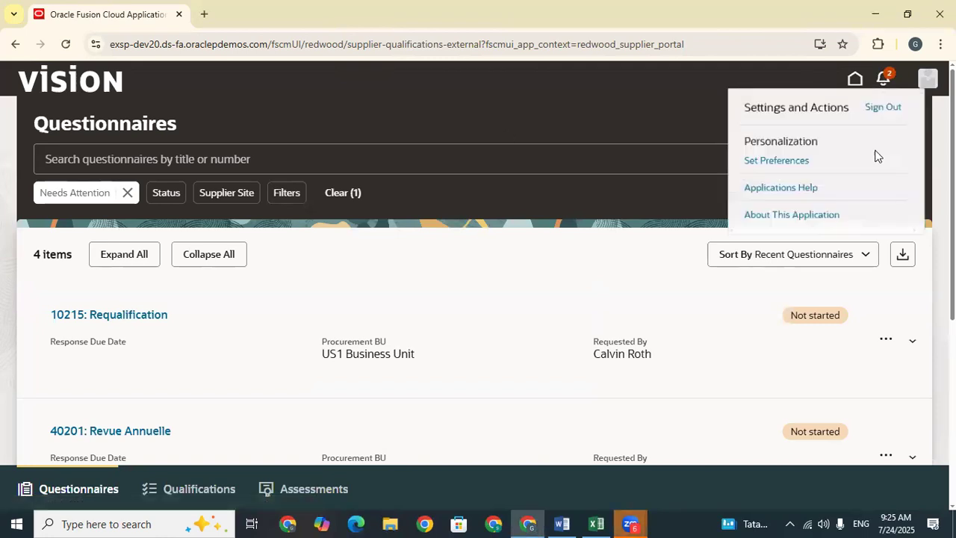
pyautogui.click(889, 110)
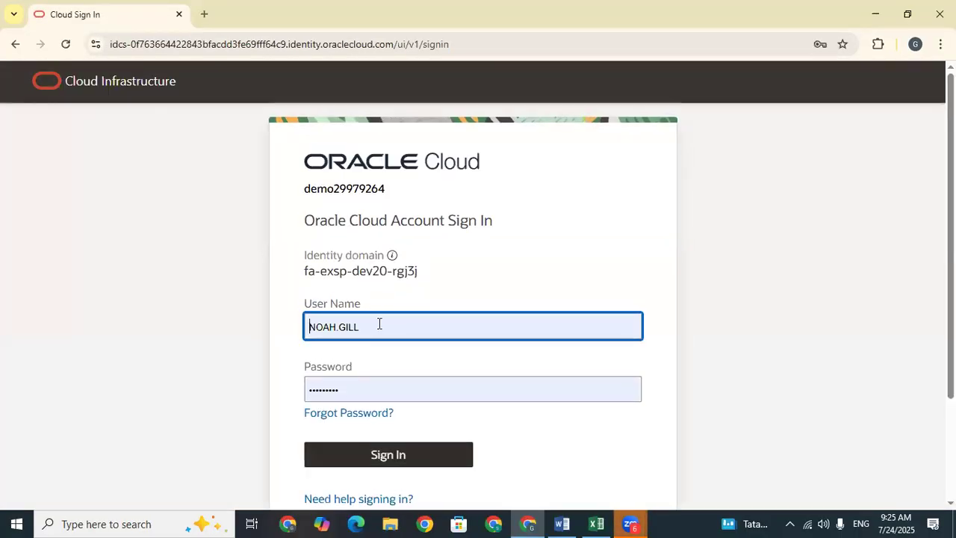
pyautogui.click(435, 448)
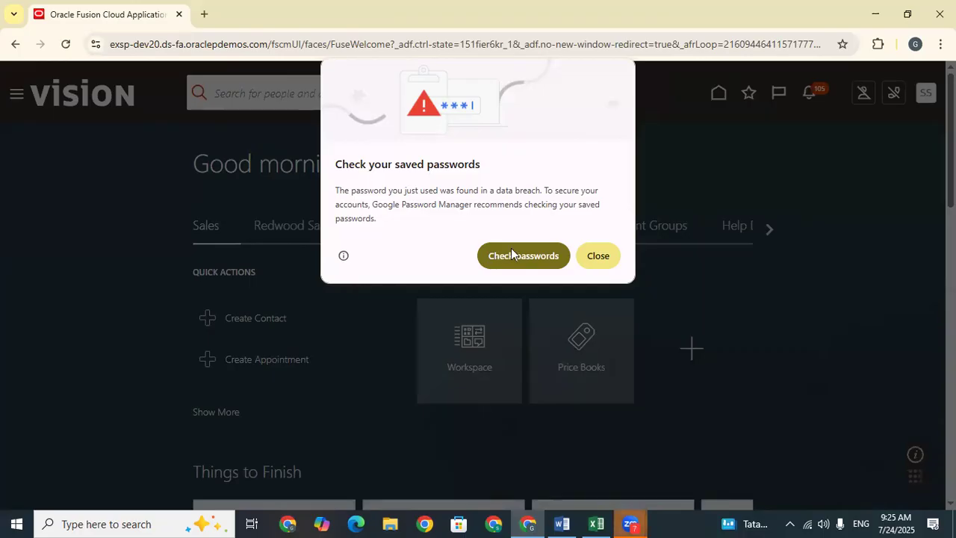
pyautogui.click(597, 254)
# Step: Open Manage Initiatives from the Procurement Supplier Qualification tasks
pyautogui.click(525, 226)
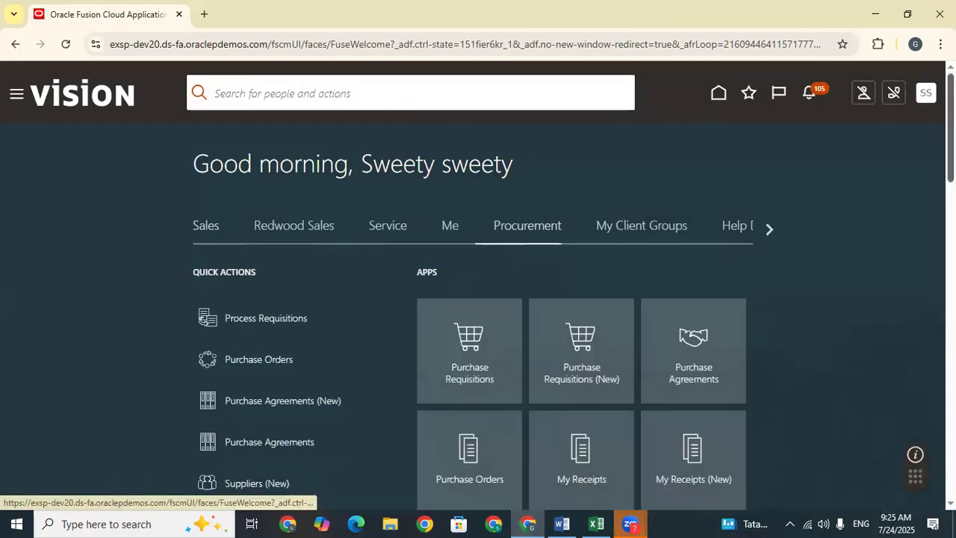
pyautogui.scroll(-5, 485, 411)
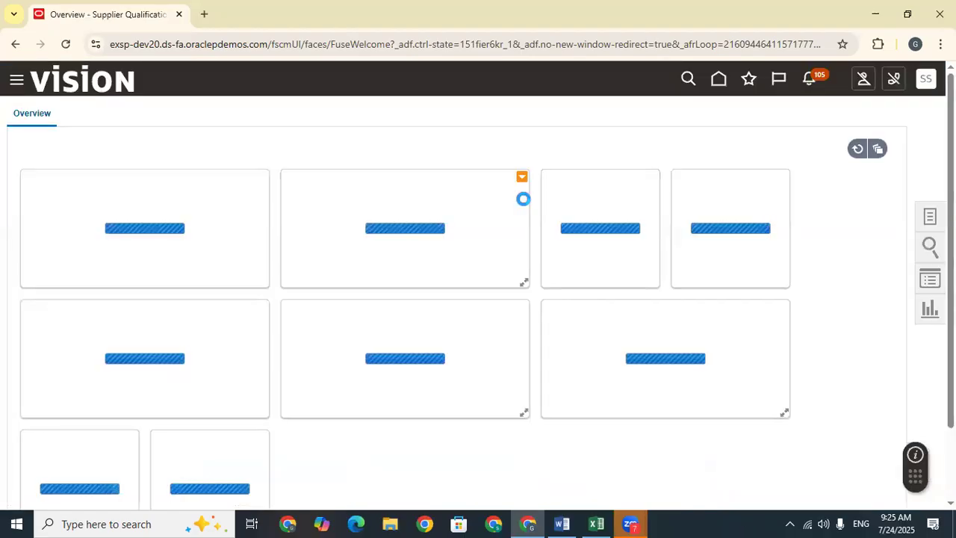
pyautogui.moveTo(164, 345)
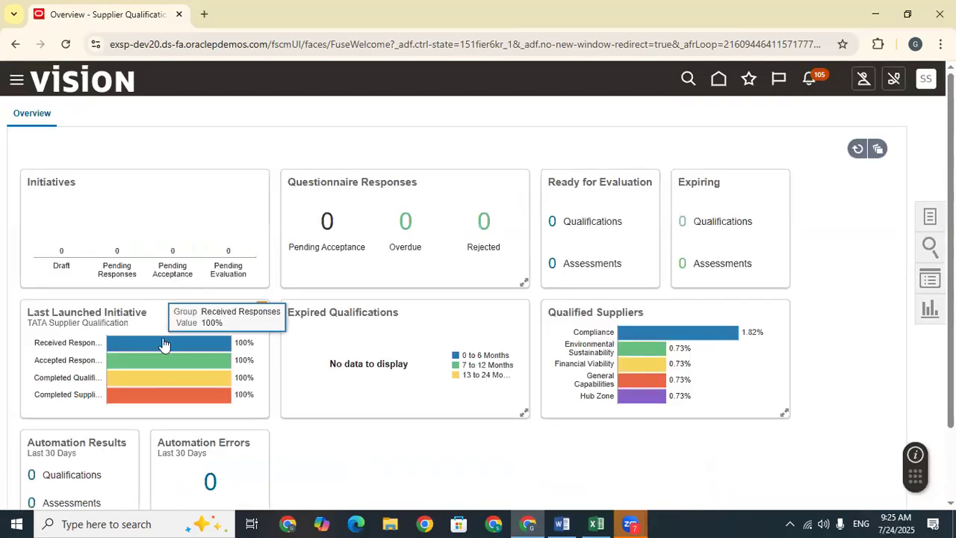
pyautogui.moveTo(166, 383)
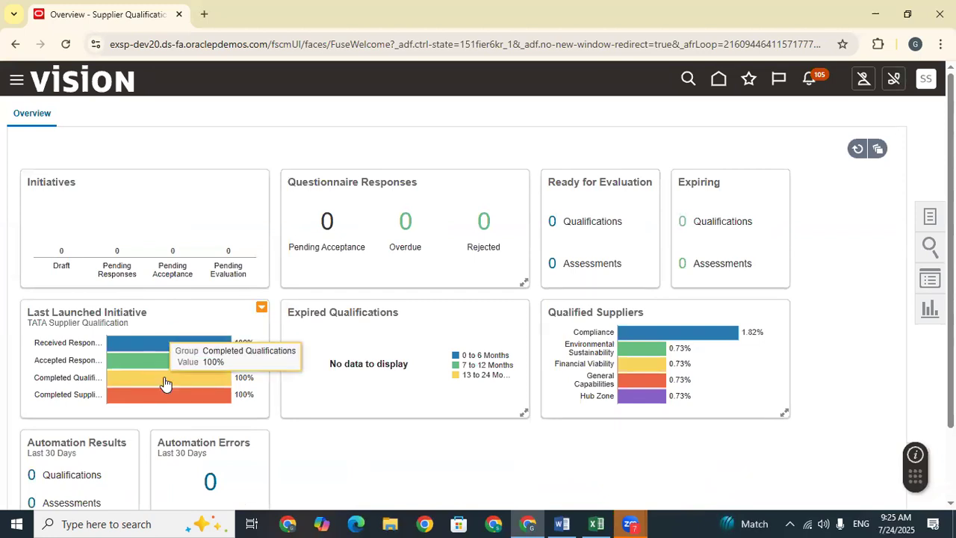
pyautogui.moveTo(168, 401)
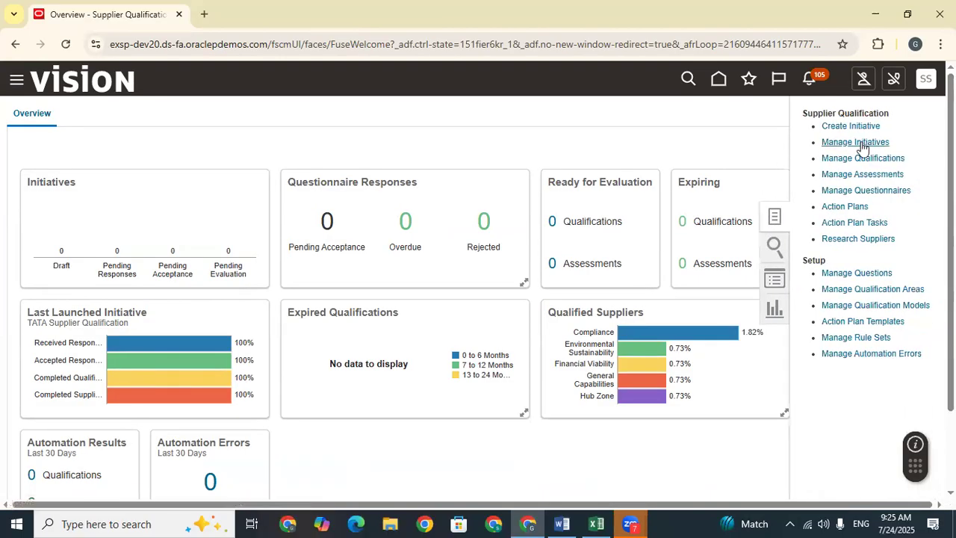
pyautogui.click(860, 142)
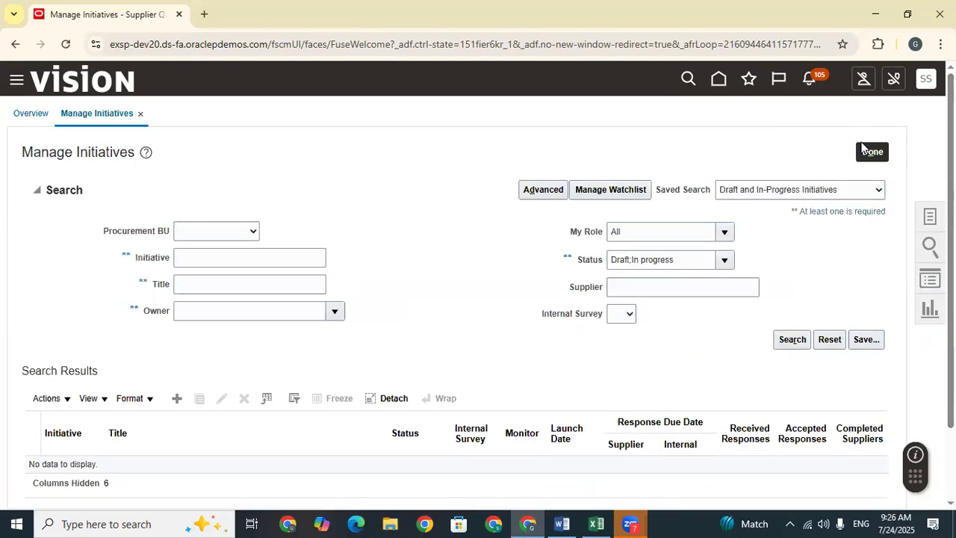
# Step: Search initiative 10225, copied from Excel, with Status All, and open the Completed result
pyautogui.click(226, 257)
pyautogui.click(595, 523)
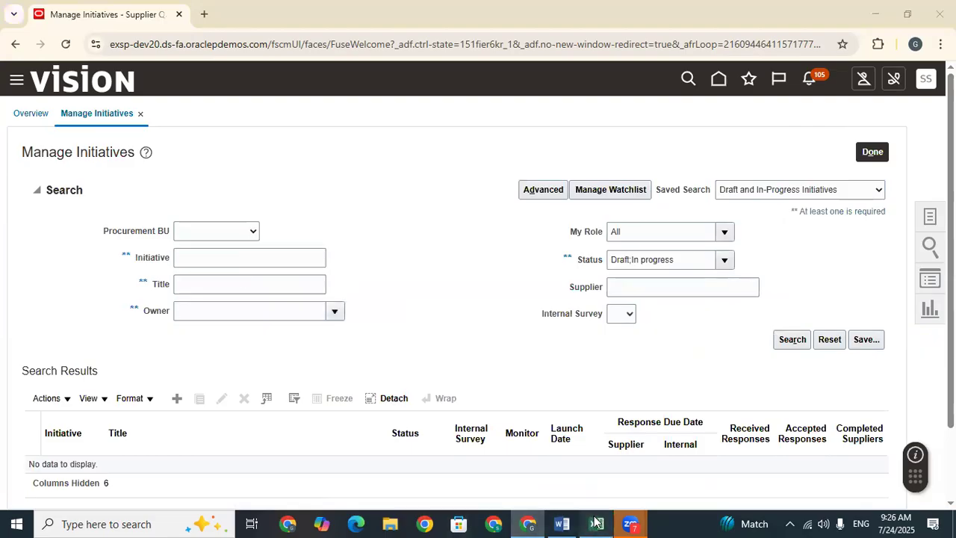
pyautogui.click(652, 369)
pyautogui.hotkey('ctrl', 'c')
pyautogui.click(251, 262)
pyautogui.hotkey('ctrl', 'v')
pyautogui.click(777, 336)
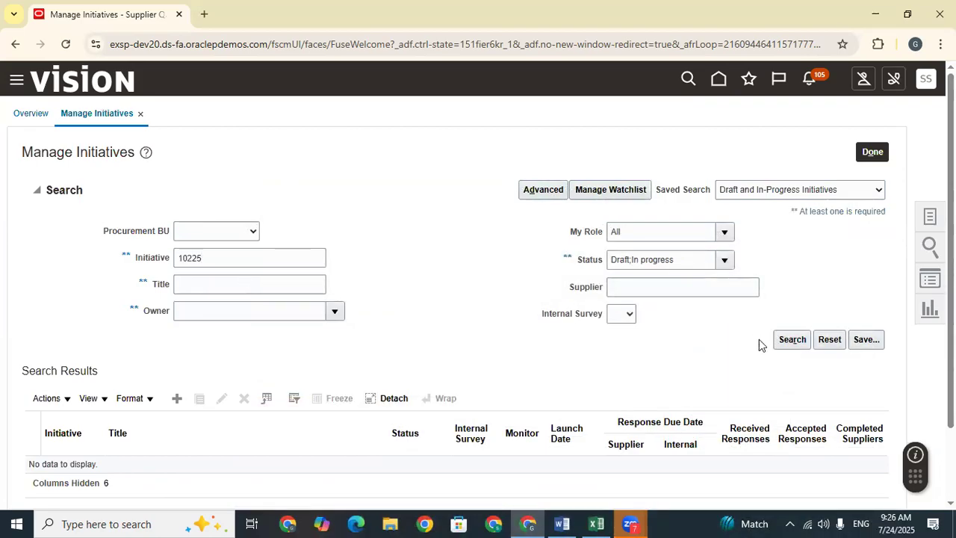
pyautogui.click(725, 260)
pyautogui.click(627, 281)
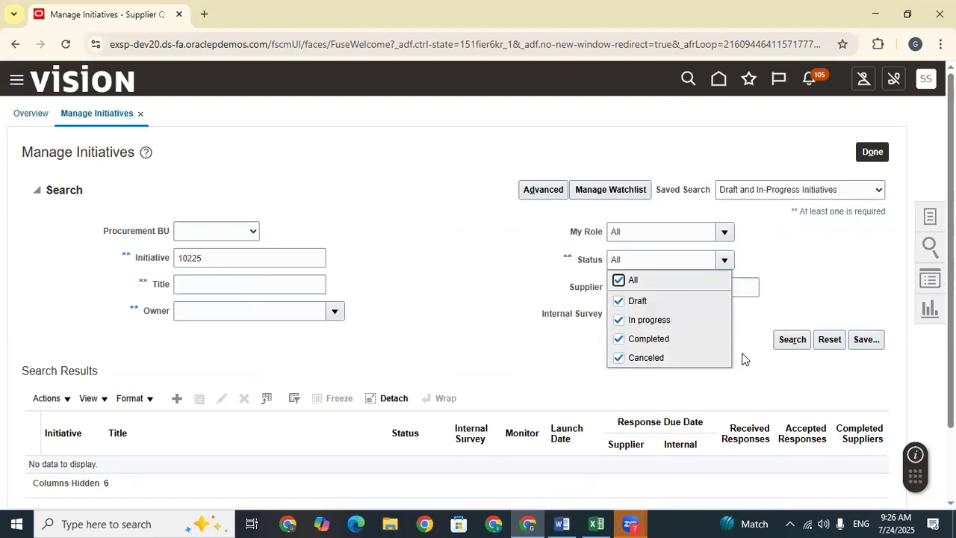
pyautogui.press('Return')
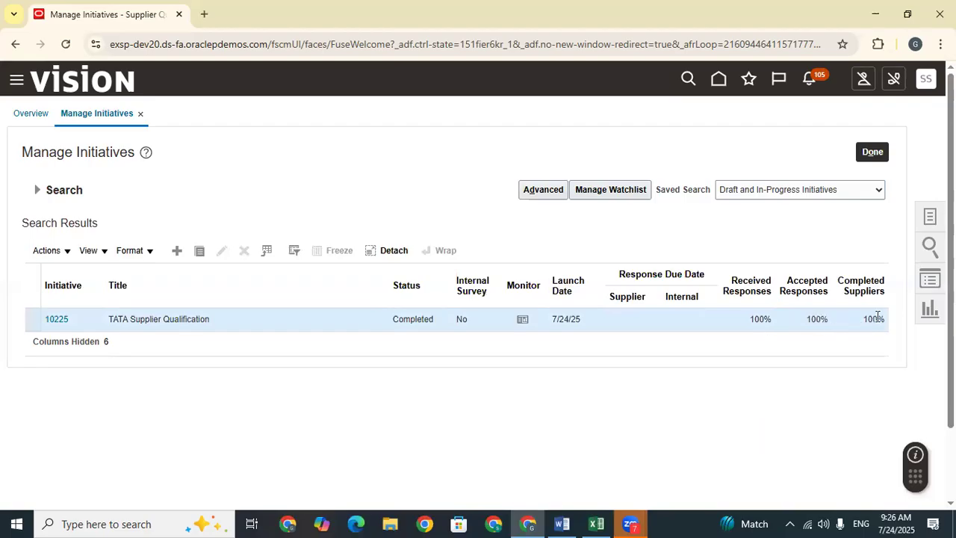
pyautogui.click(51, 319)
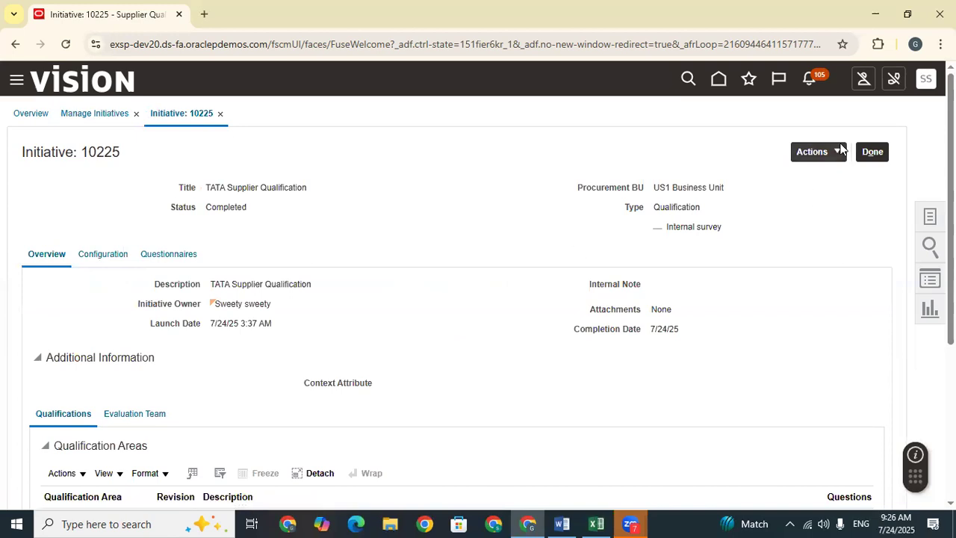
# Step: Choose Actions > Monitor for initiative 10225 and scroll to Dell's qualification 21065, outcome Average
pyautogui.click(840, 149)
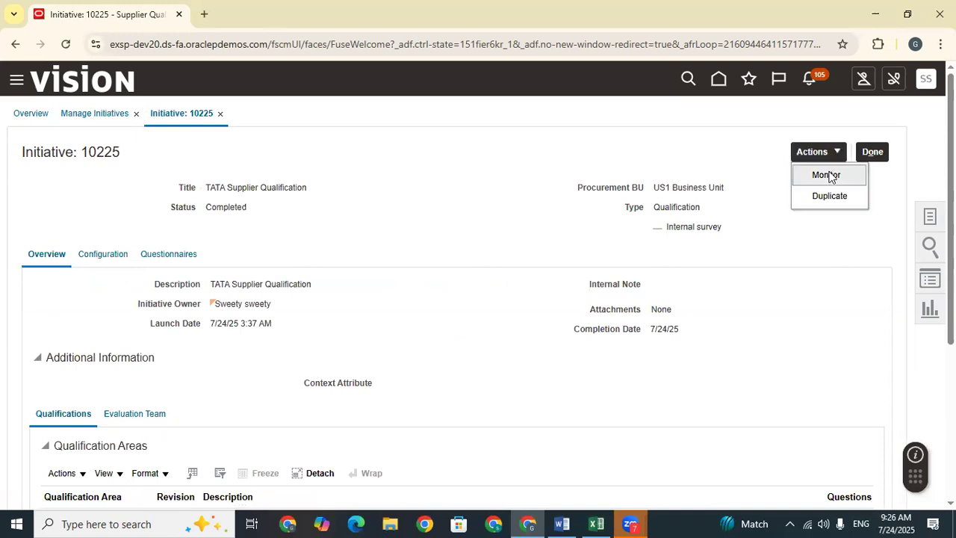
pyautogui.scroll(-3, 433, 301)
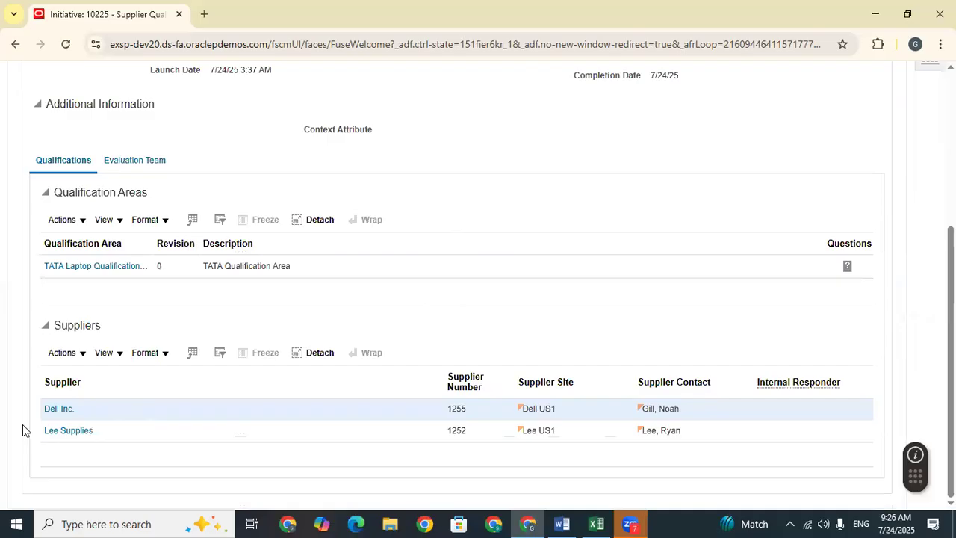
pyautogui.scroll(3, 723, 303)
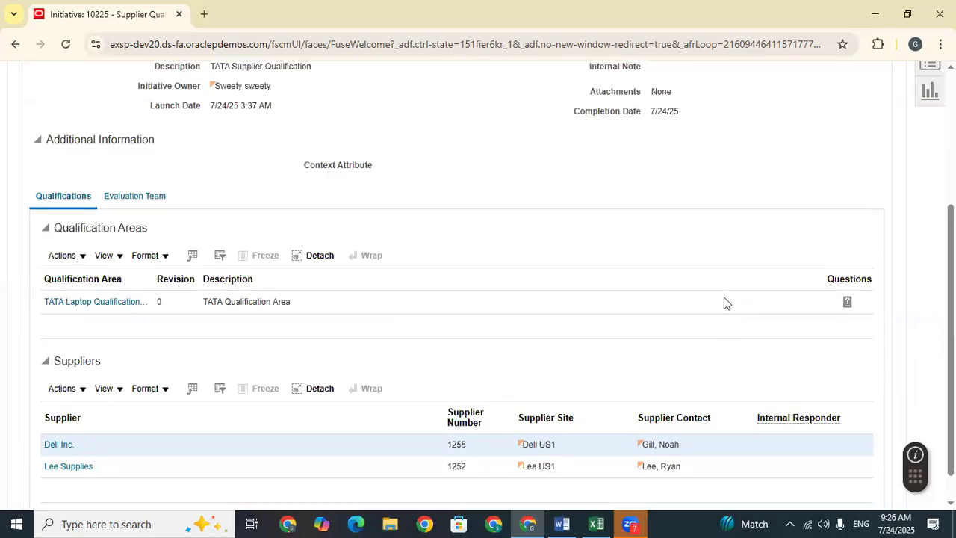
pyautogui.scroll(-3, 710, 288)
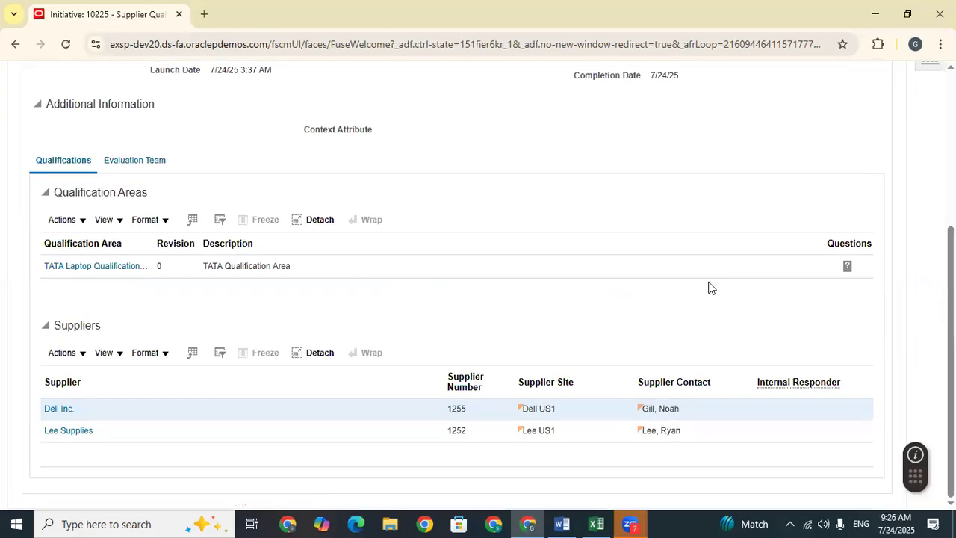
pyautogui.scroll(5, 711, 287)
pyautogui.click(843, 176)
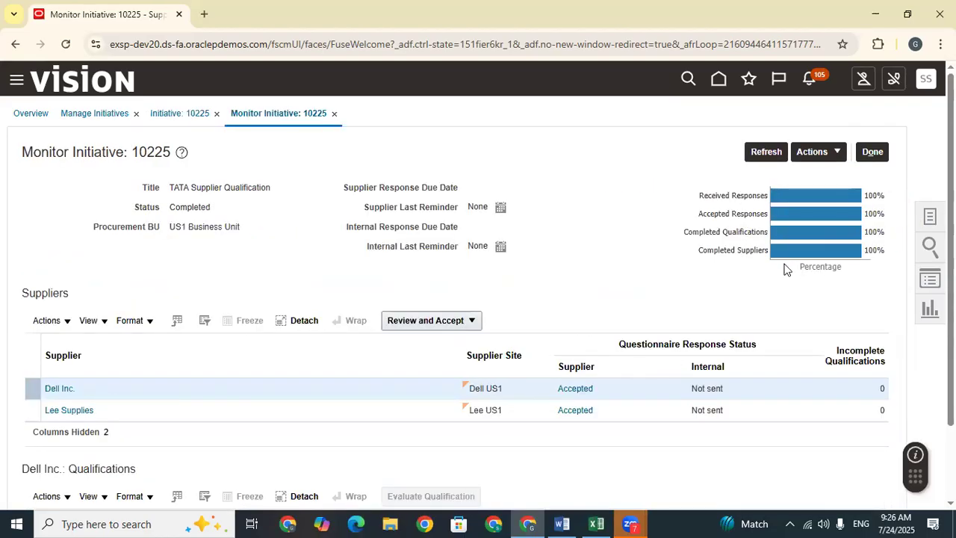
pyautogui.scroll(-2, 703, 340)
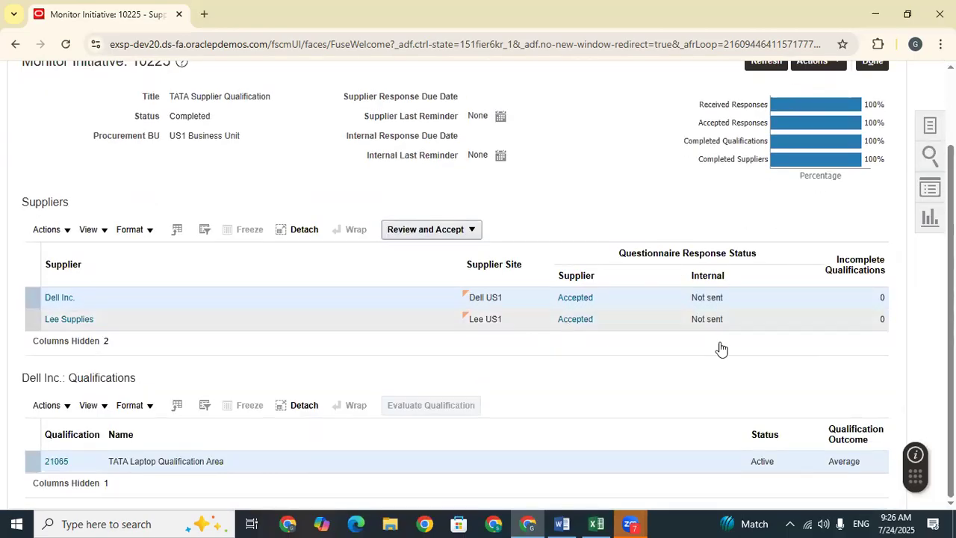
# Step: Open Dell's qualification 21065 and review its Average outcome and score of 30
pyautogui.click(51, 461)
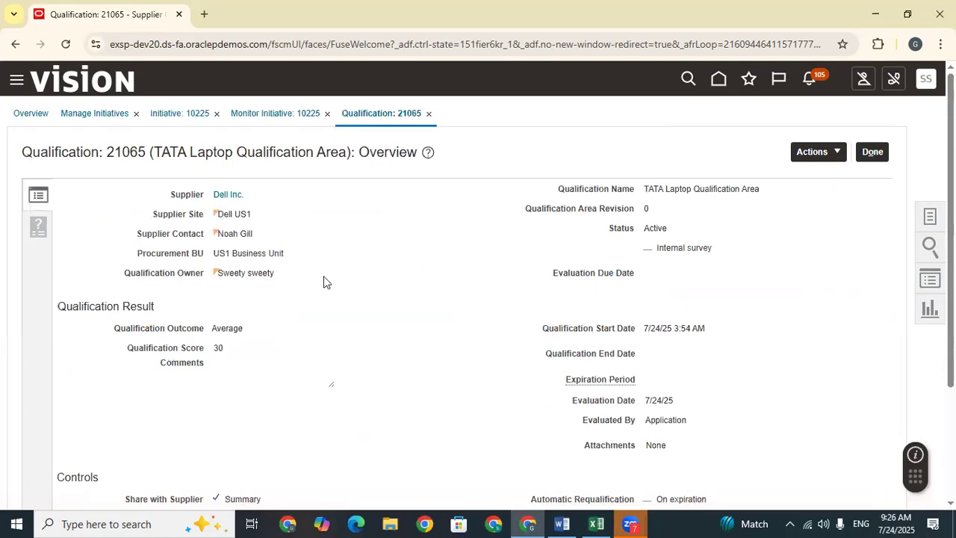
pyautogui.moveTo(256, 331); pyautogui.dragTo(211, 330)
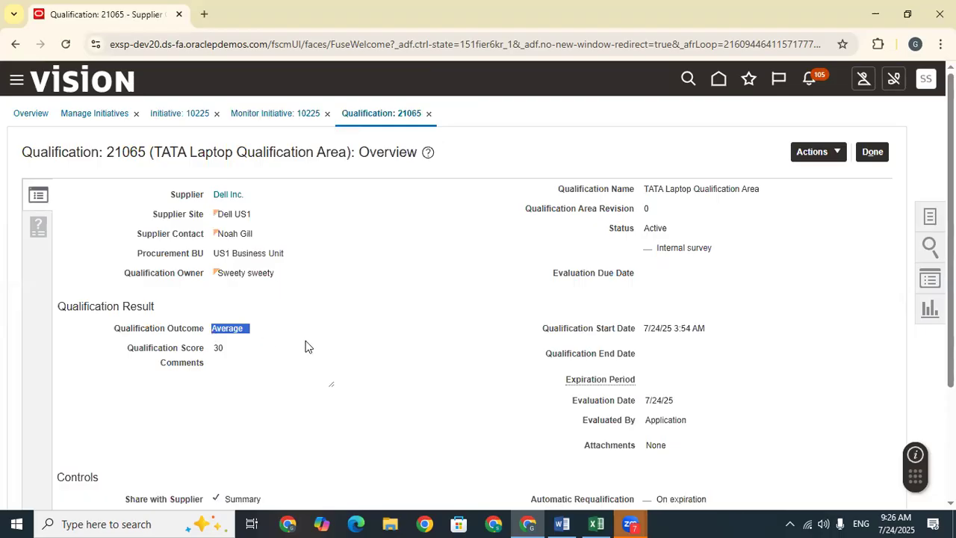
pyautogui.click(302, 345)
pyautogui.doubleClick(224, 348)
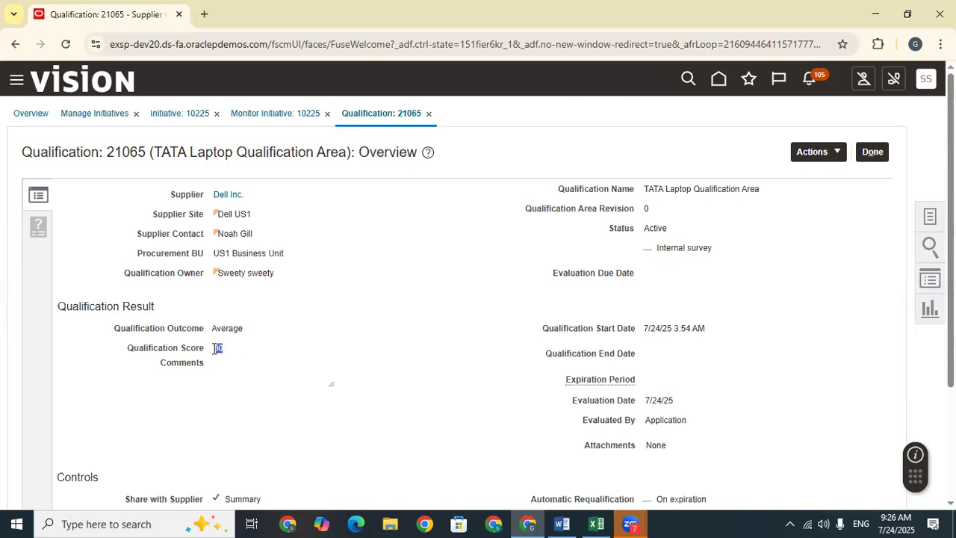
pyautogui.click(294, 343)
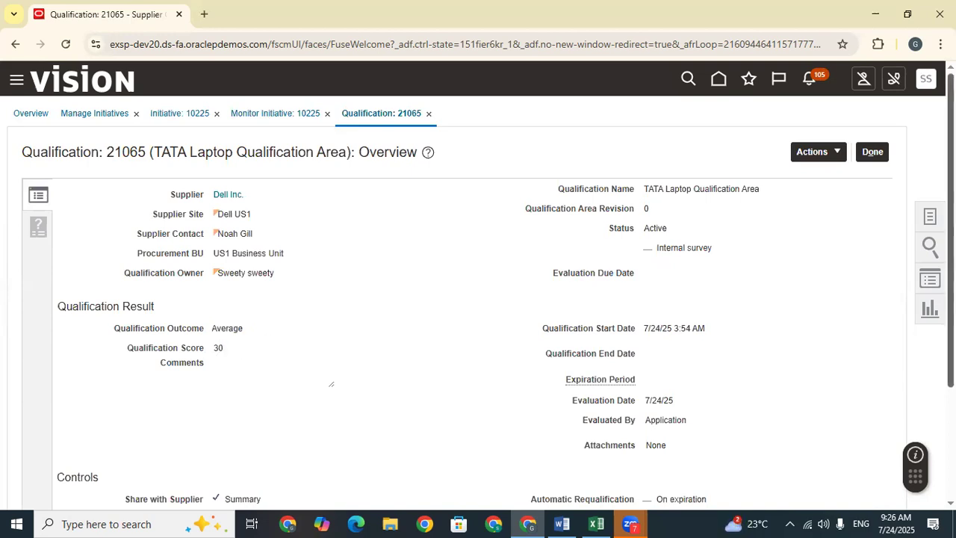
pyautogui.scroll(-2, 366, 359)
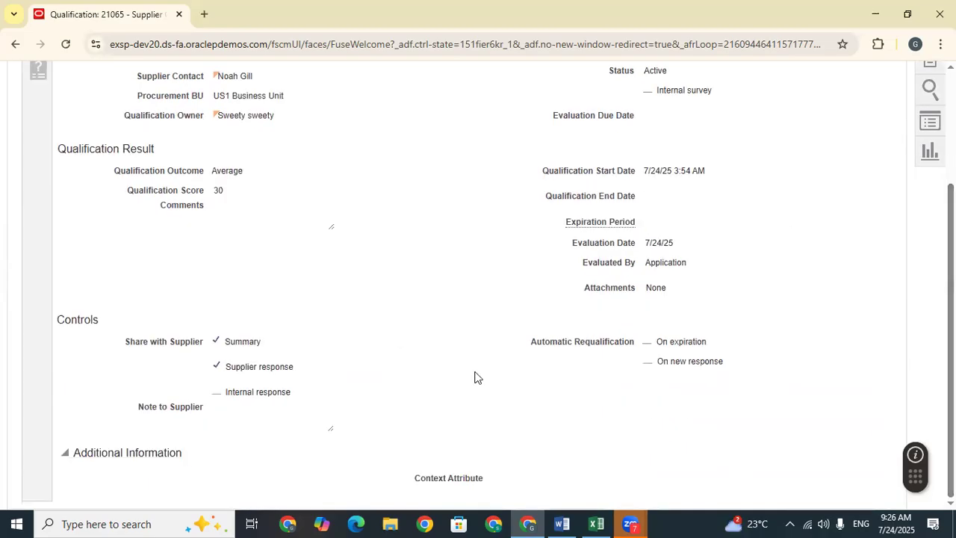
pyautogui.scroll(2, 478, 378)
# Step: View the Responses page (answers 6, No, 10; total 30.00) and open Actions
pyautogui.click(38, 230)
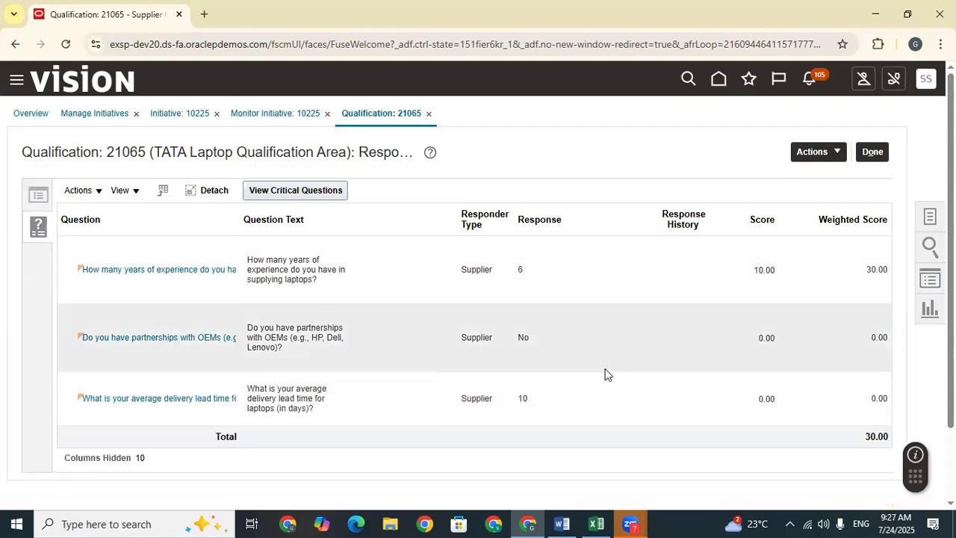
pyautogui.scroll(-1, 605, 373)
pyautogui.scroll(1, 634, 328)
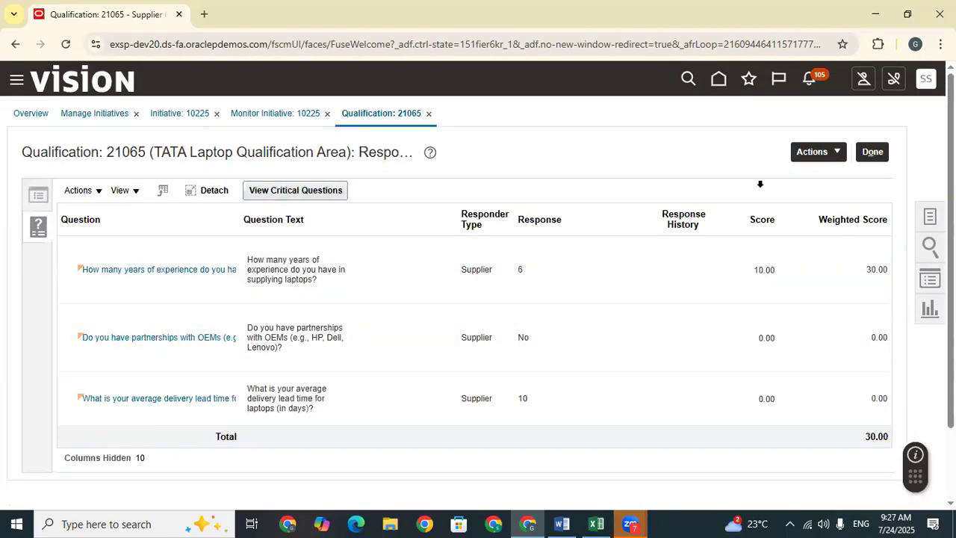
pyautogui.click(821, 150)
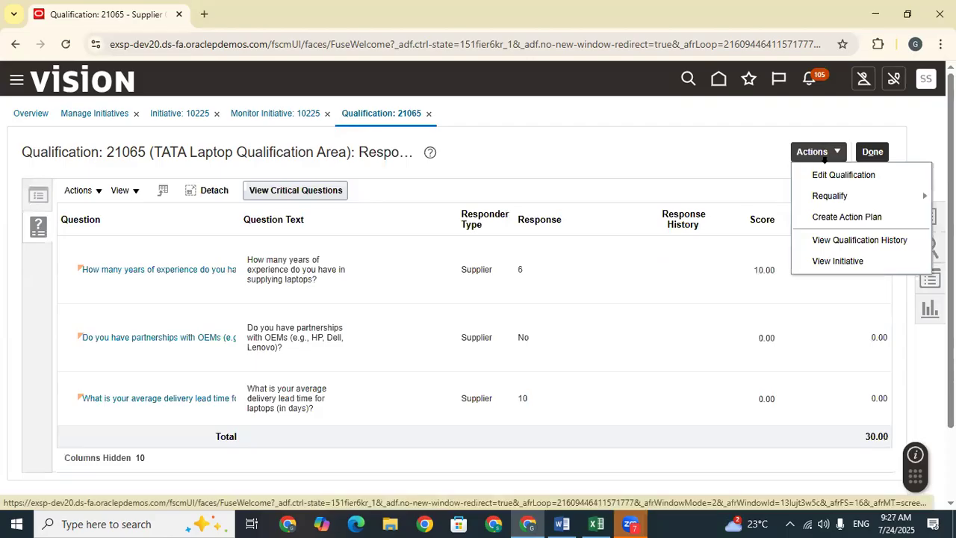
pyautogui.click(857, 217)
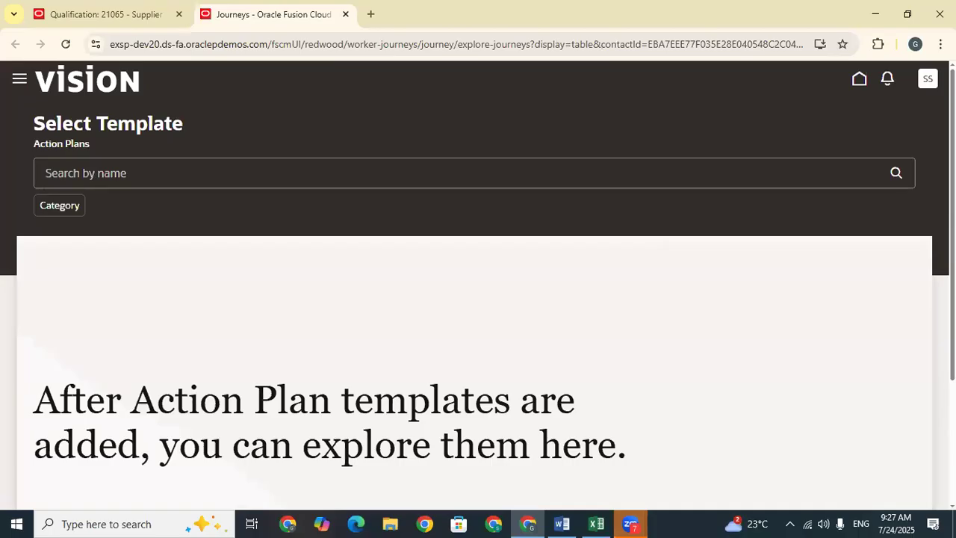
pyautogui.scroll(-3, 474, 314)
pyautogui.scroll(3, 474, 313)
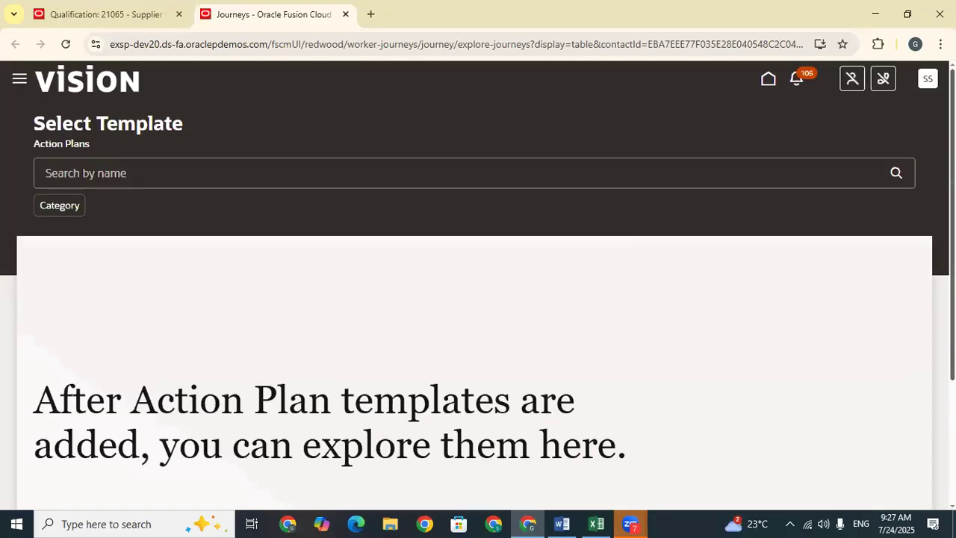
pyautogui.scroll(-3, 474, 299)
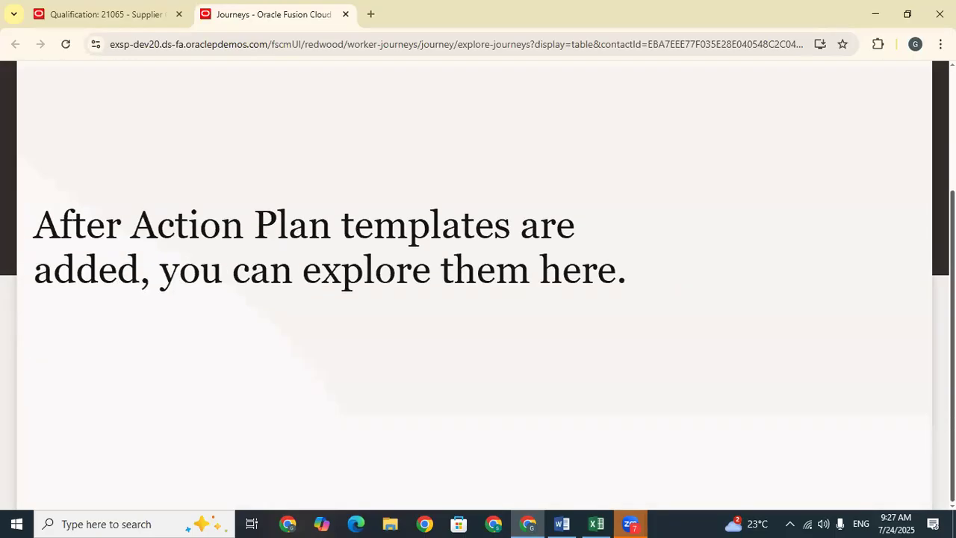
pyautogui.scroll(3, 233, 190)
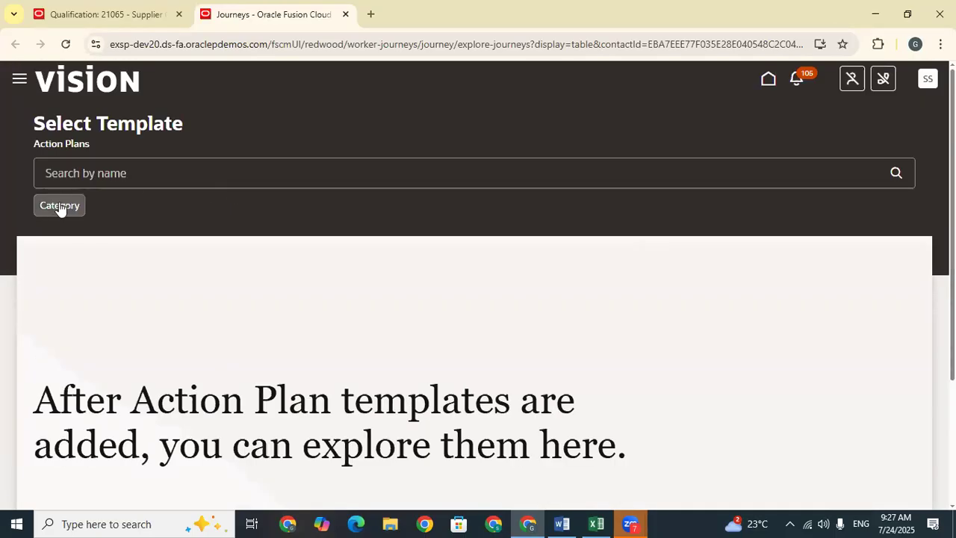
pyautogui.click(173, 175)
pyautogui.scroll(-3, 629, 276)
pyautogui.scroll(1, 627, 275)
pyautogui.scroll(-1, 448, 216)
pyautogui.scroll(3, 299, 112)
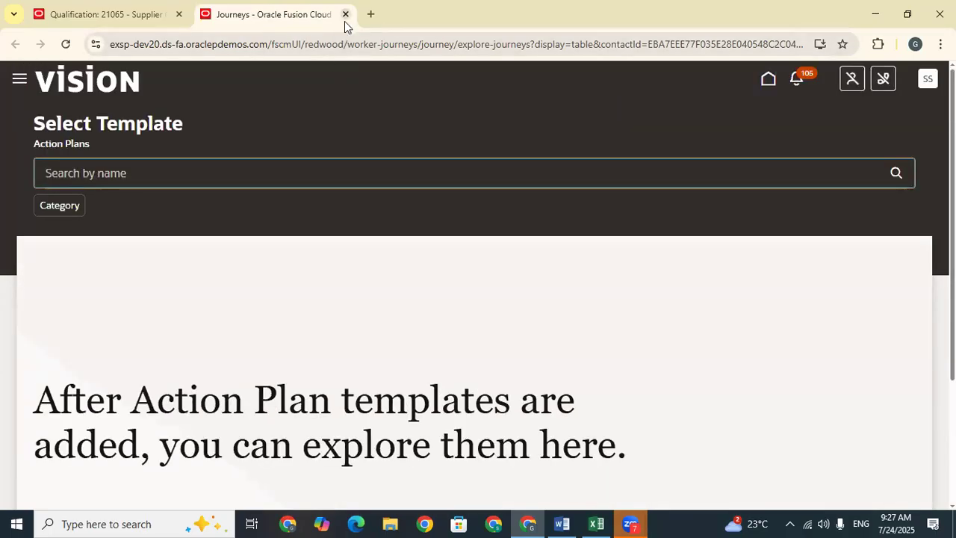
pyautogui.click(345, 14)
# Step: Go back to qualification 21065's Overview and review outcome Average with score 30
pyautogui.click(826, 156)
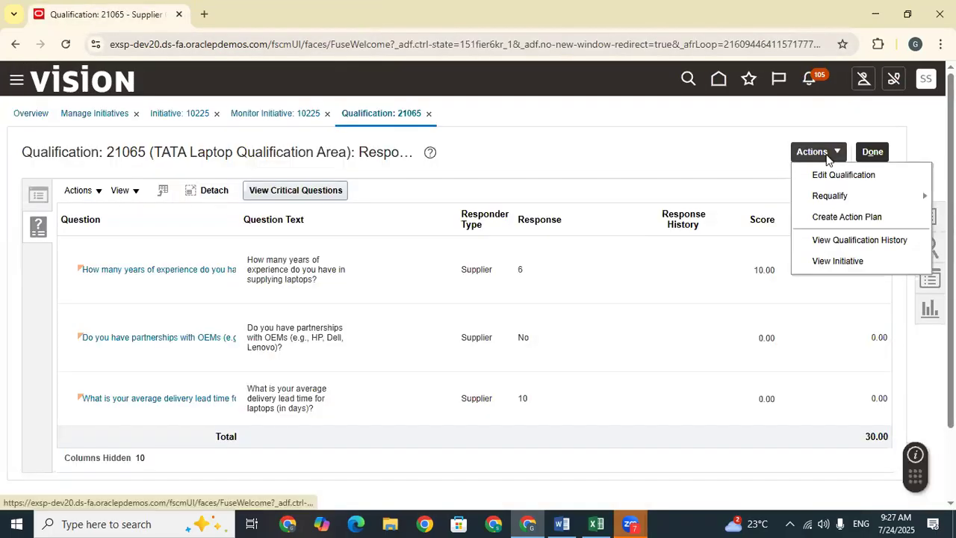
pyautogui.click(38, 196)
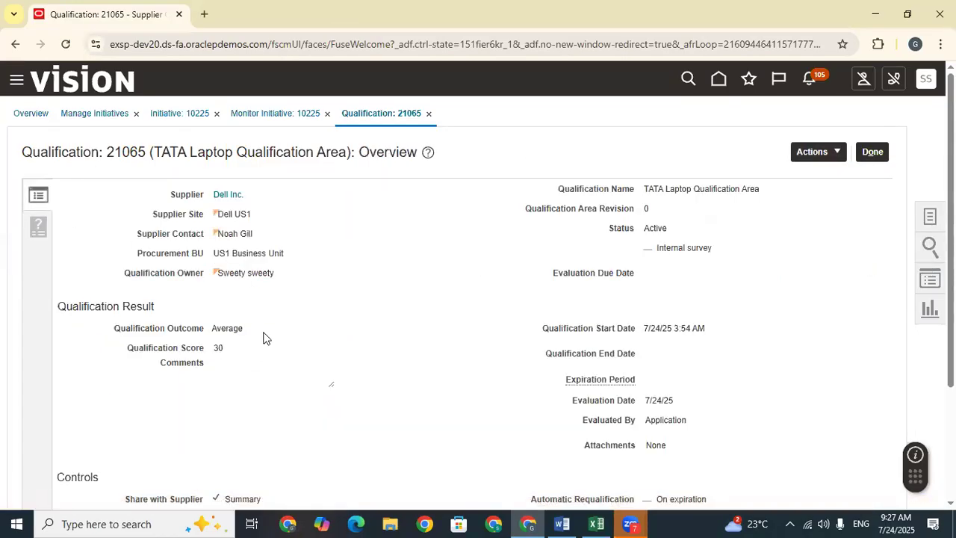
pyautogui.moveTo(248, 329); pyautogui.dragTo(201, 334)
pyautogui.click(301, 334)
pyautogui.scroll(-3, 739, 291)
pyautogui.scroll(3, 761, 224)
pyautogui.click(815, 156)
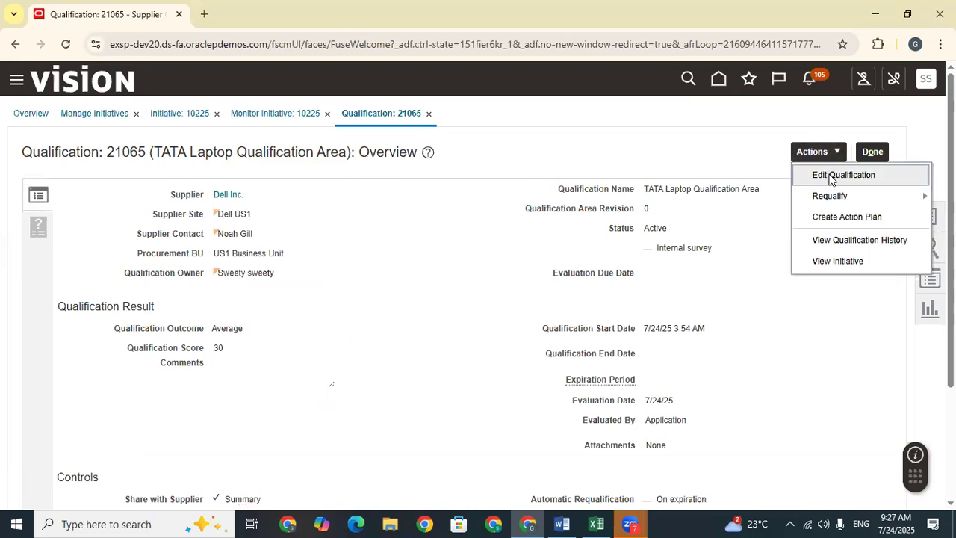
pyautogui.click(830, 177)
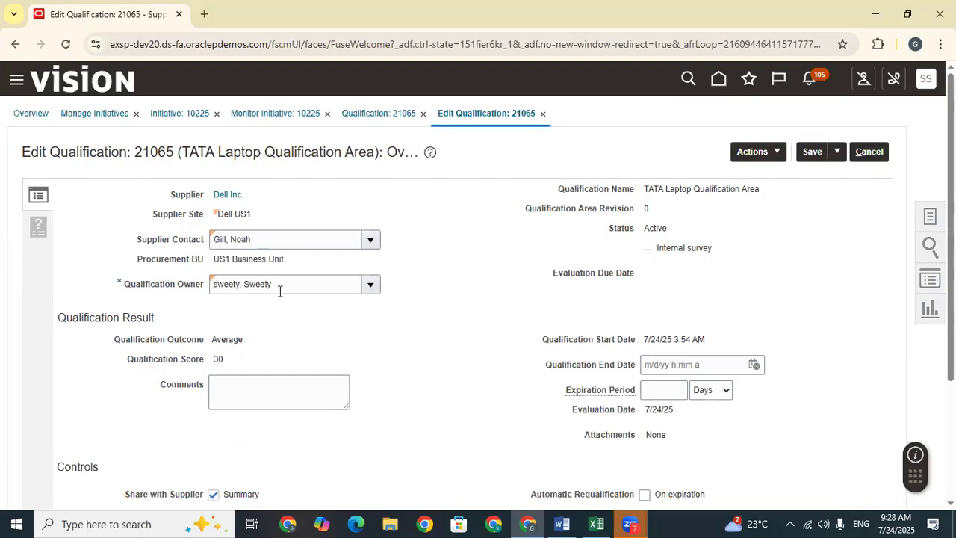
pyautogui.moveTo(248, 332); pyautogui.dragTo(206, 340)
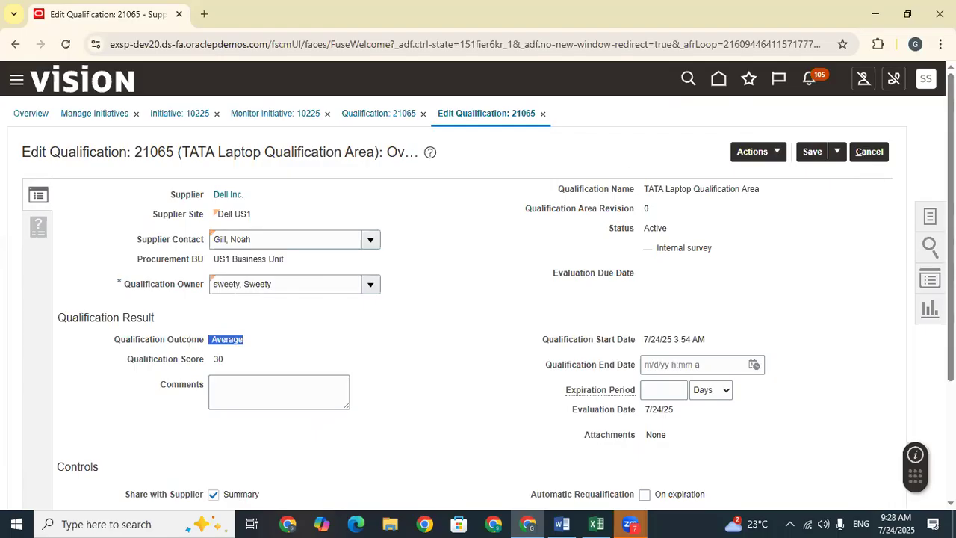
pyautogui.scroll(-3, 950, 224)
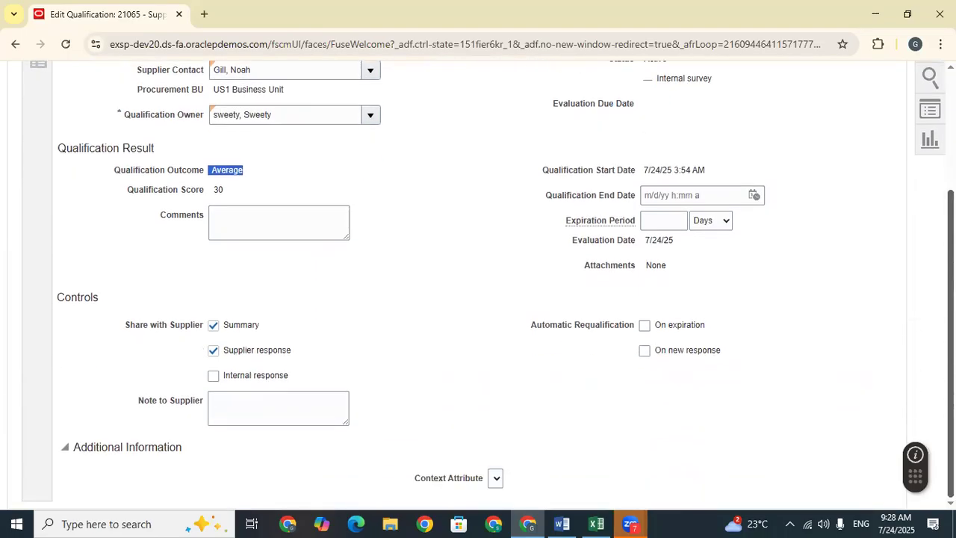
pyautogui.scroll(2, 487, 283)
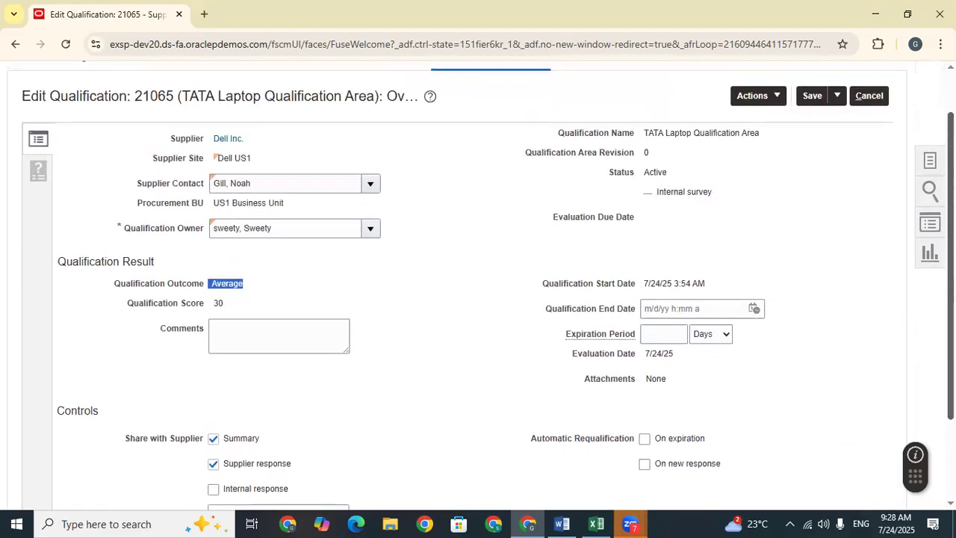
pyautogui.scroll(1, 410, 296)
pyautogui.click(284, 306)
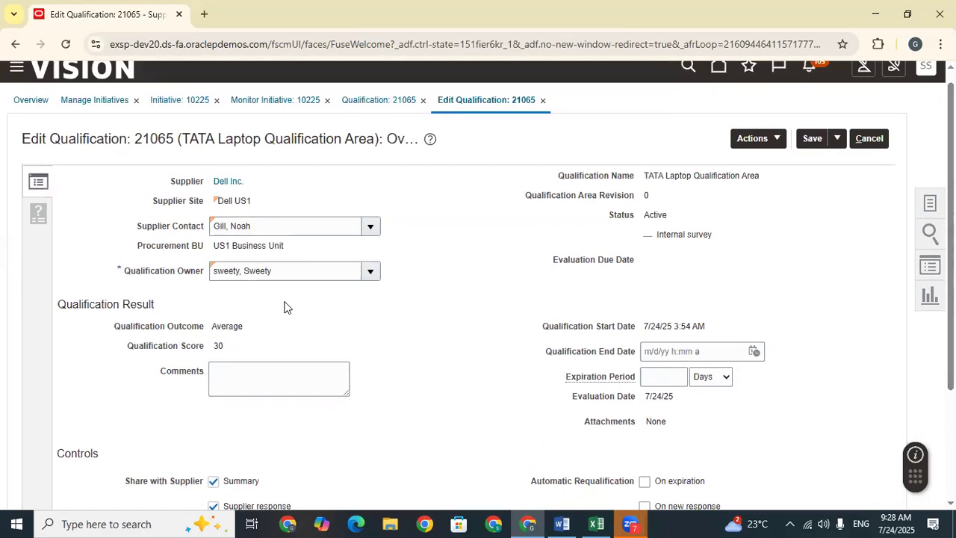
pyautogui.click(772, 142)
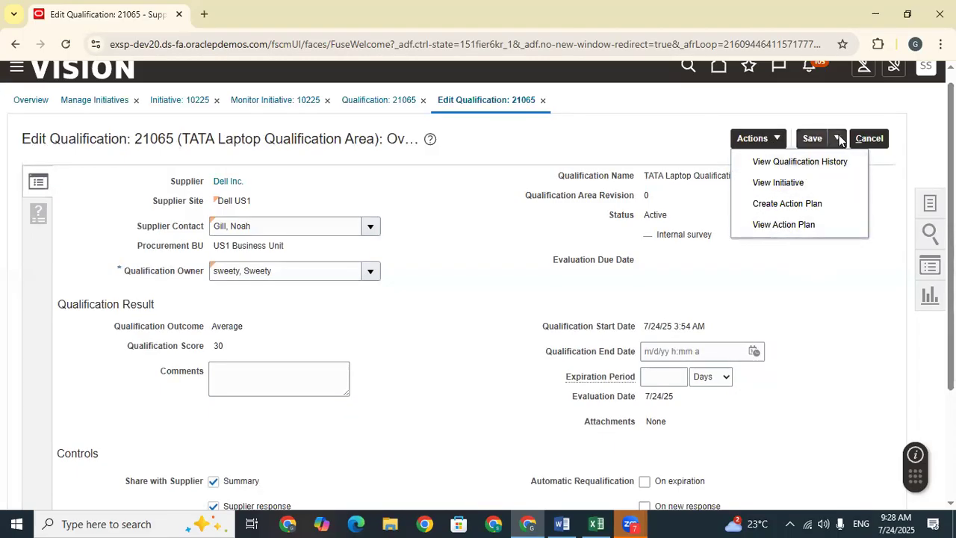
pyautogui.click(870, 141)
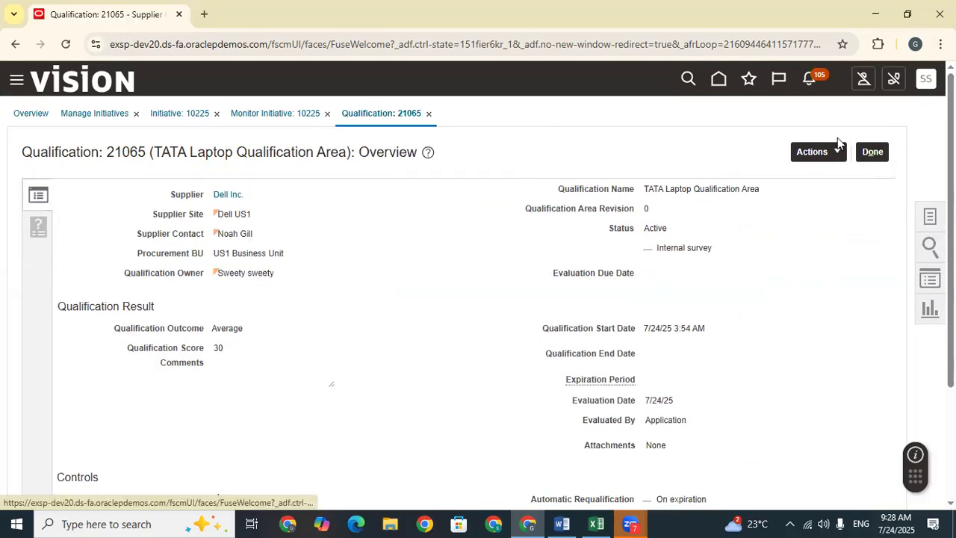
# Step: Return to Monitor Initiative 10225 and open Lee Supplies' supplier details
pyautogui.click(880, 152)
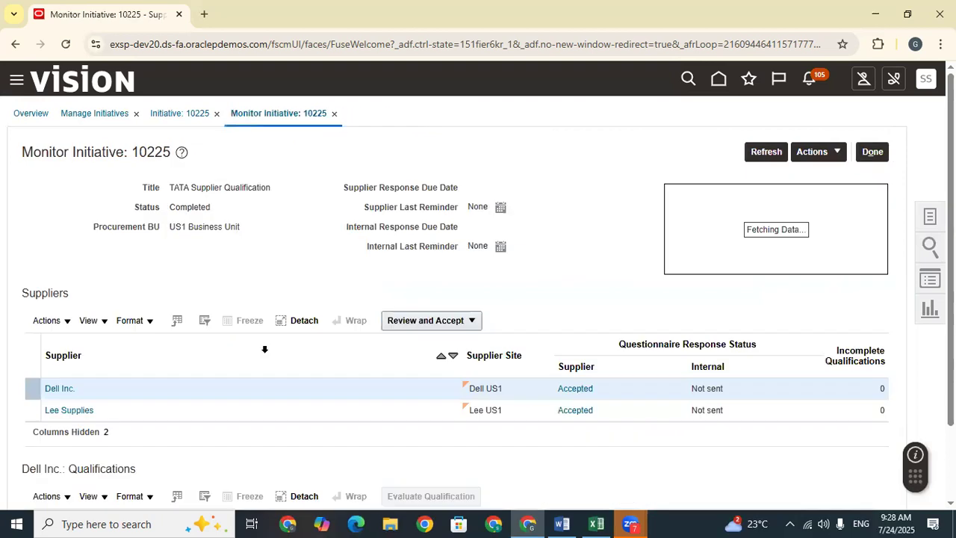
pyautogui.scroll(-2, 252, 352)
pyautogui.click(109, 319)
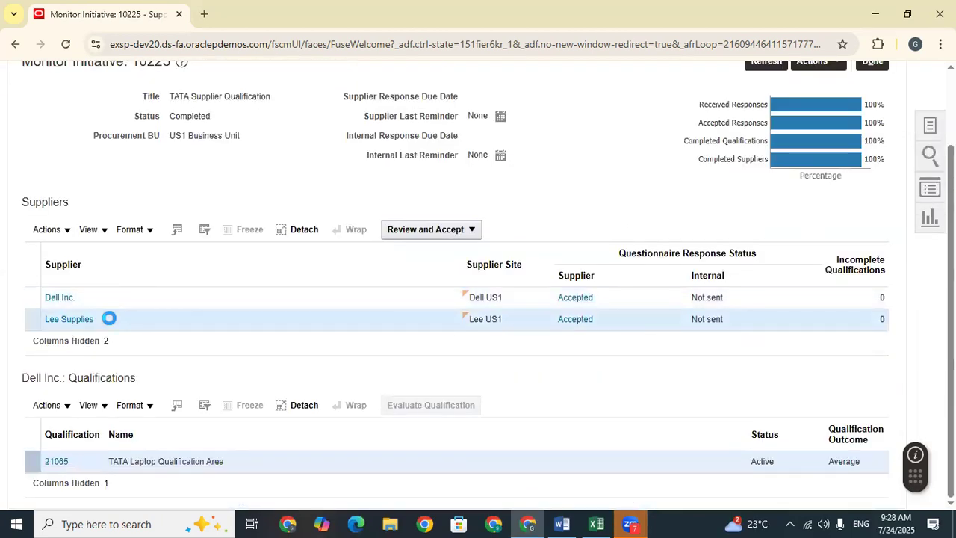
pyautogui.click(73, 318)
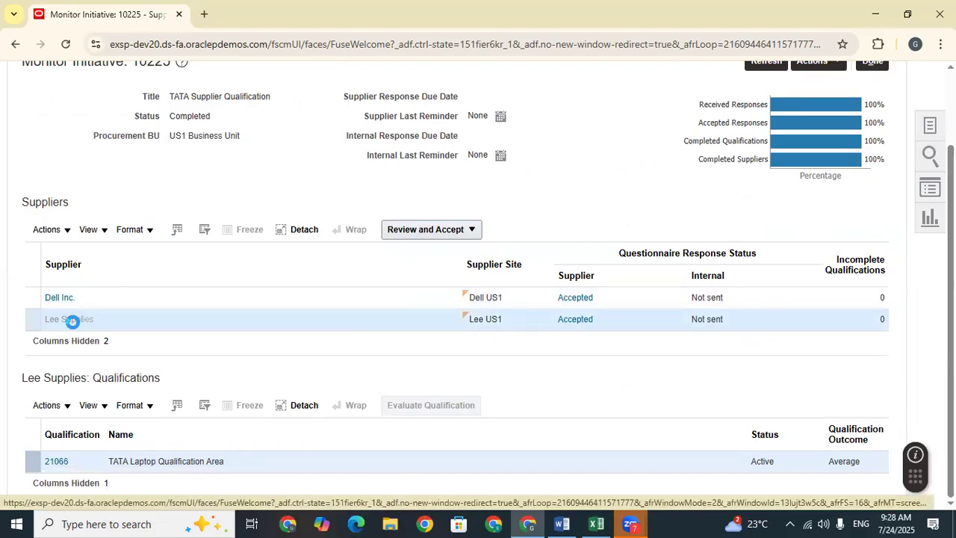
# Step: Review Lee Supplies' Summary and Transaction History, then close it back to the monitor
pyautogui.scroll(-6, 328, 320)
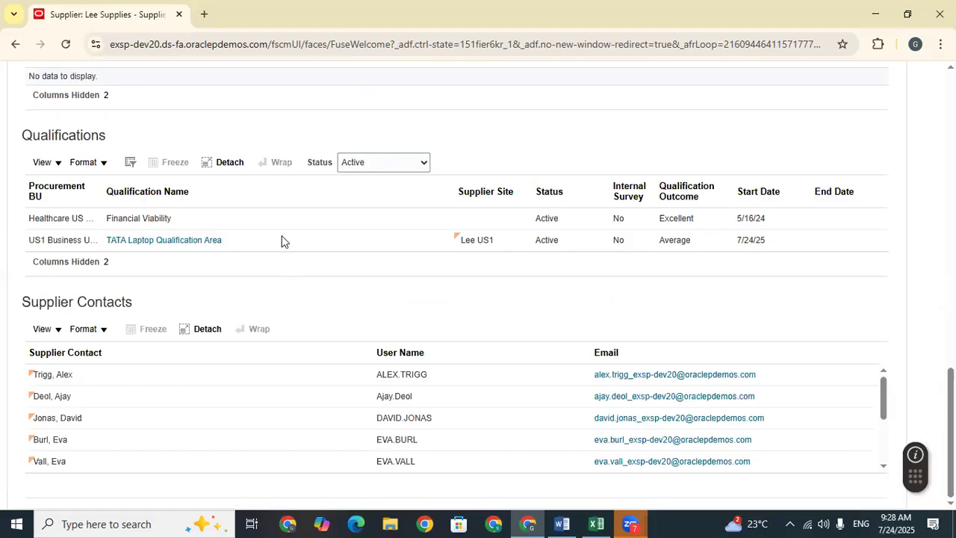
pyautogui.scroll(10, 576, 283)
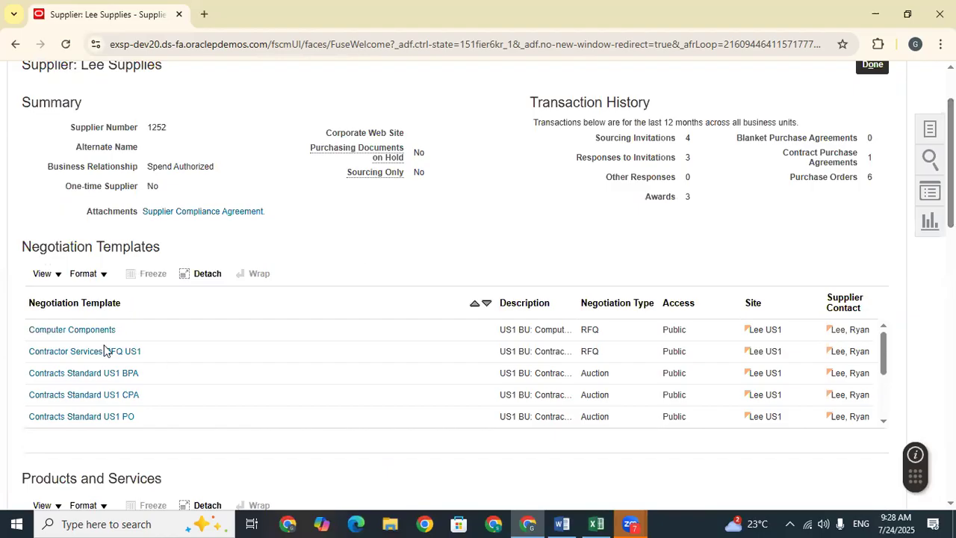
pyautogui.scroll(2, 358, 292)
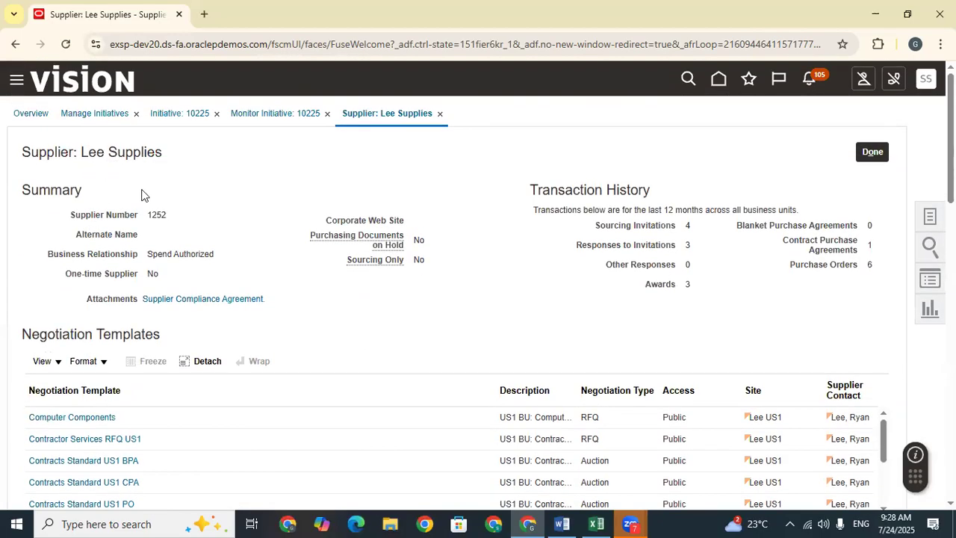
pyautogui.scroll(-1, 478, 285)
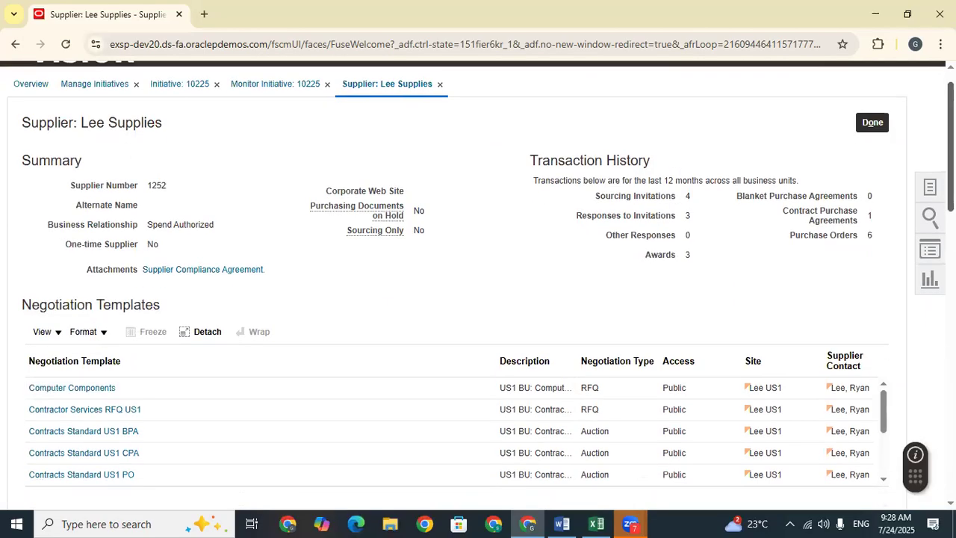
pyautogui.scroll(1, 545, 149)
pyautogui.moveTo(676, 188); pyautogui.dragTo(508, 191)
pyautogui.click(872, 152)
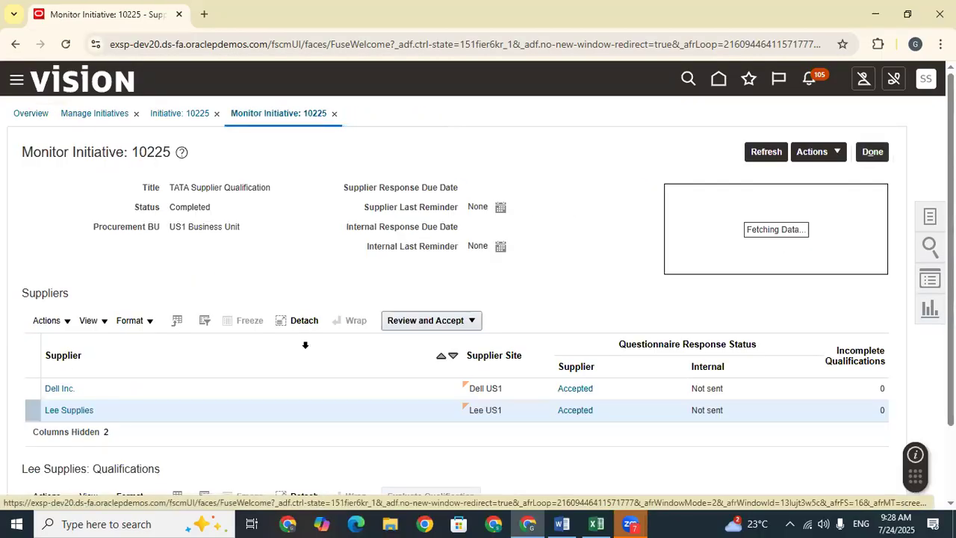
pyautogui.scroll(-2, 69, 308)
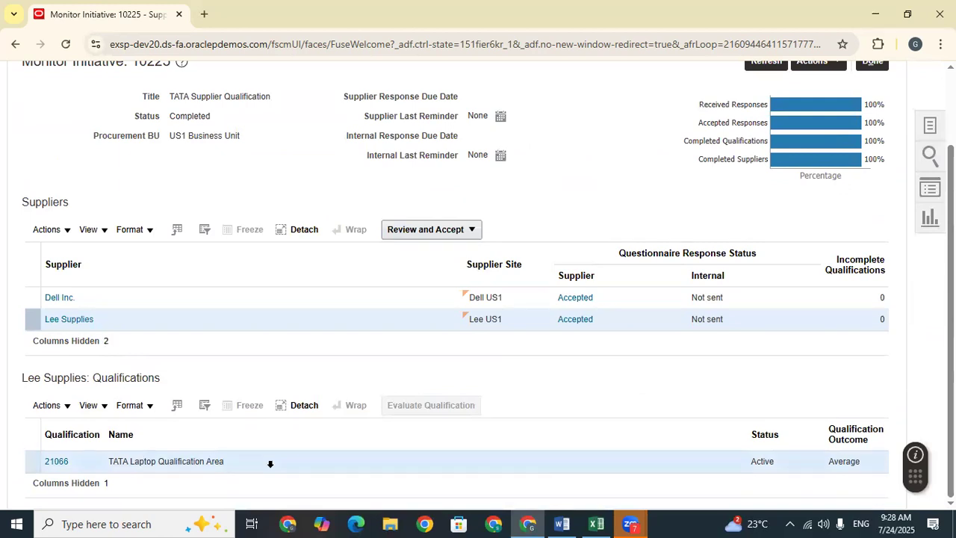
pyautogui.click(59, 461)
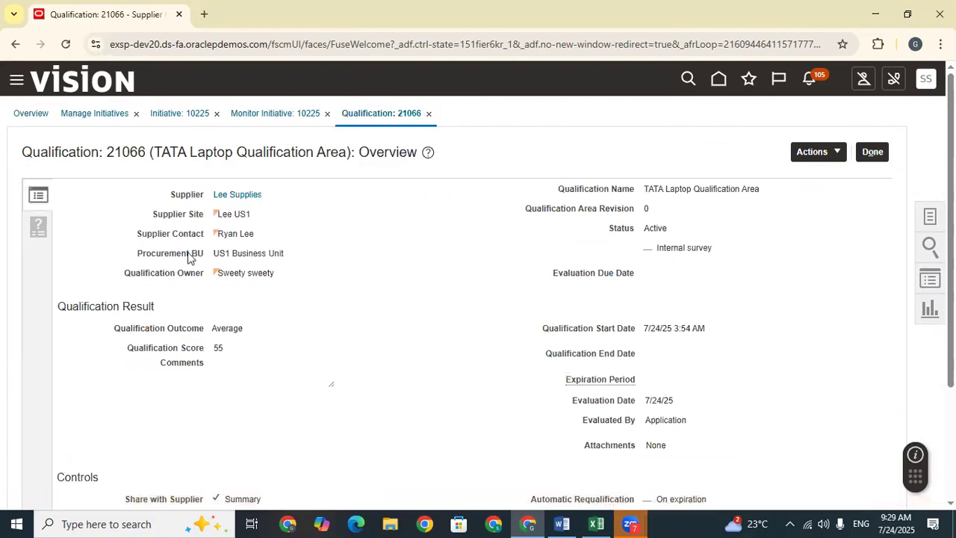
pyautogui.moveTo(259, 340); pyautogui.dragTo(210, 333)
pyautogui.click(235, 359)
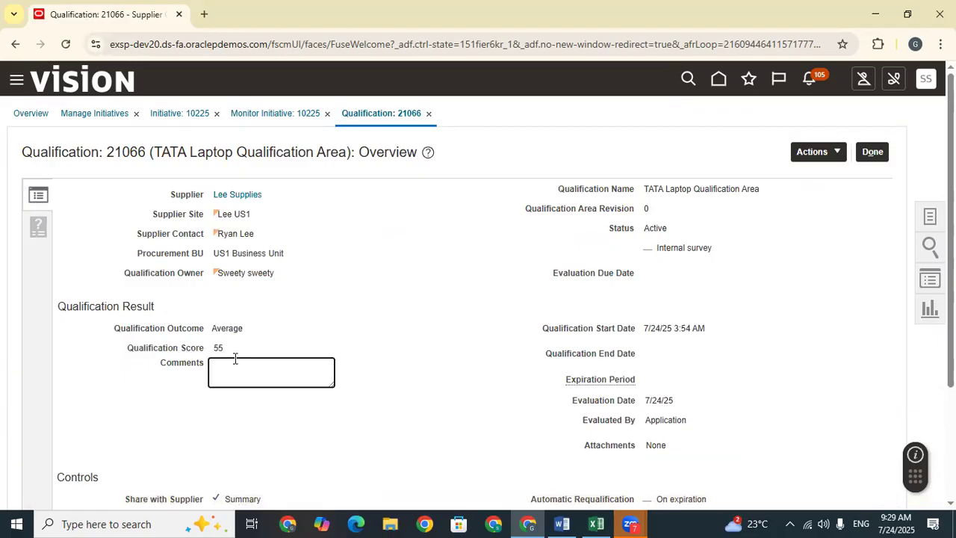
pyautogui.click(231, 349)
pyautogui.doubleClick(216, 347)
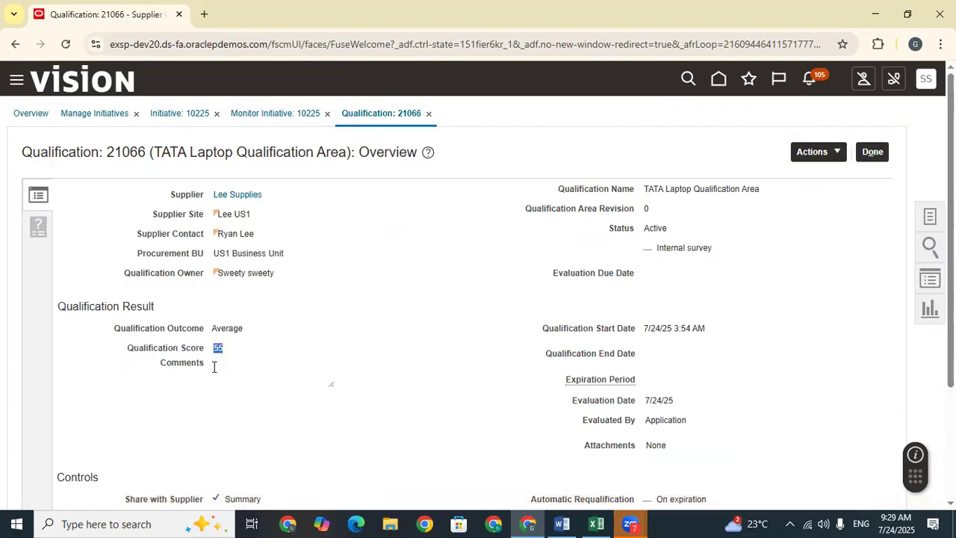
pyautogui.click(196, 369)
pyautogui.scroll(-2, 372, 415)
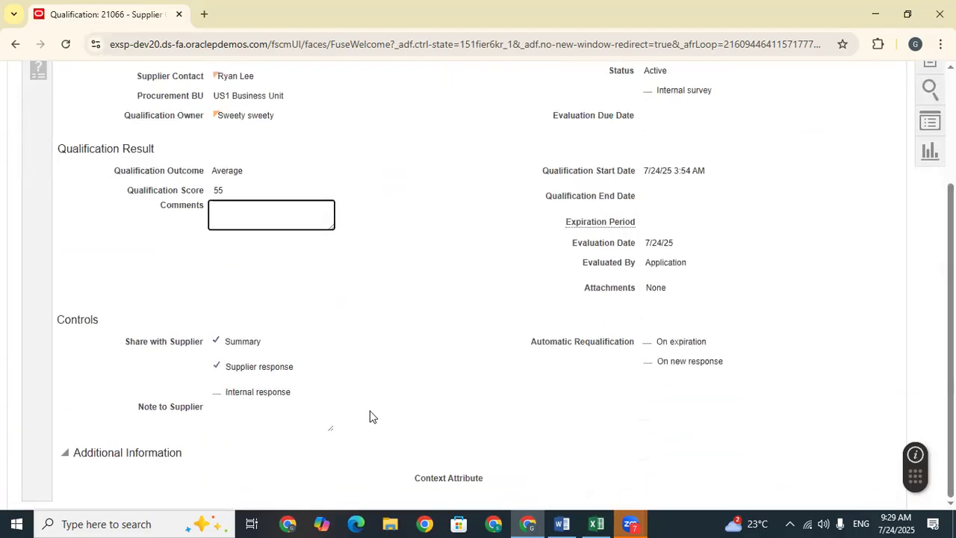
pyautogui.scroll(3, 372, 416)
pyautogui.click(32, 232)
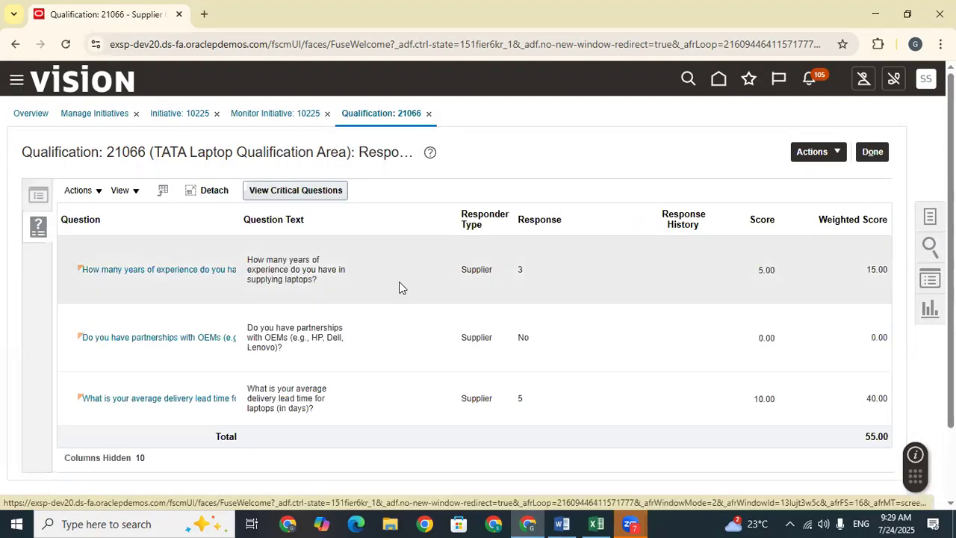
pyautogui.scroll(-2, 399, 282)
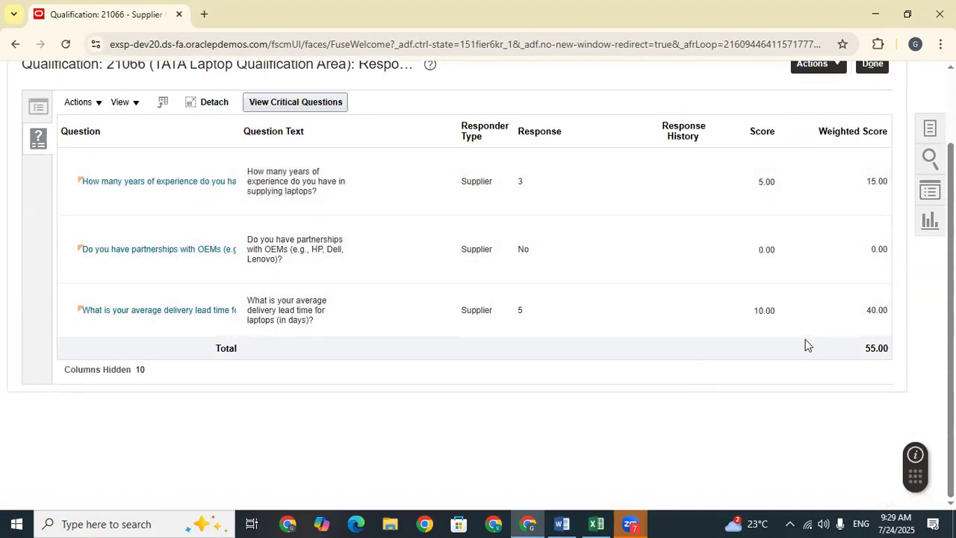
pyautogui.scroll(2, 806, 342)
pyautogui.click(840, 153)
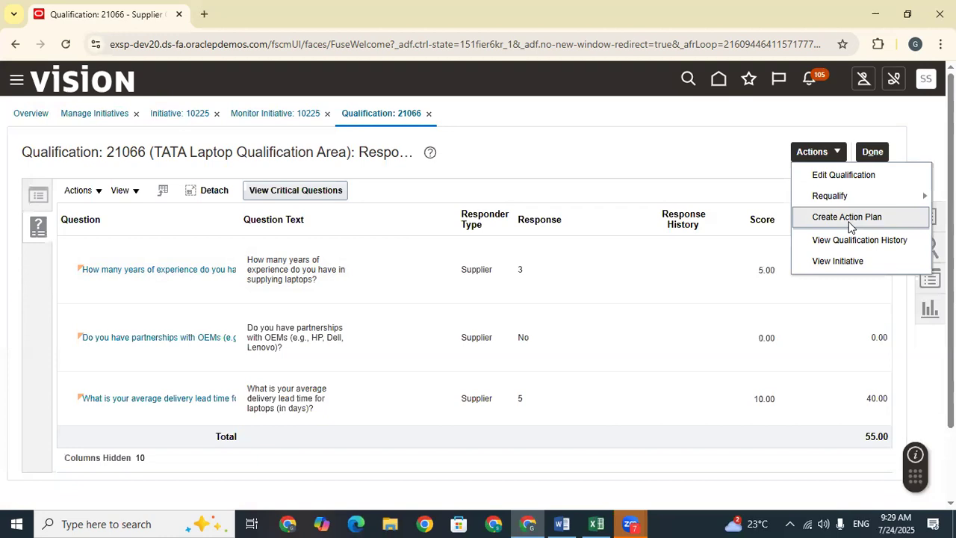
pyautogui.click(872, 151)
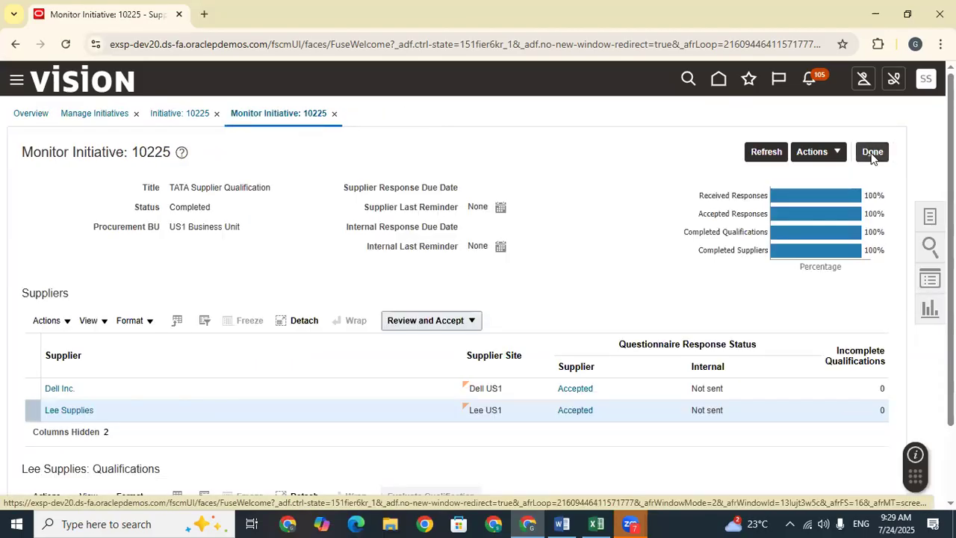
pyautogui.scroll(-1, 436, 420)
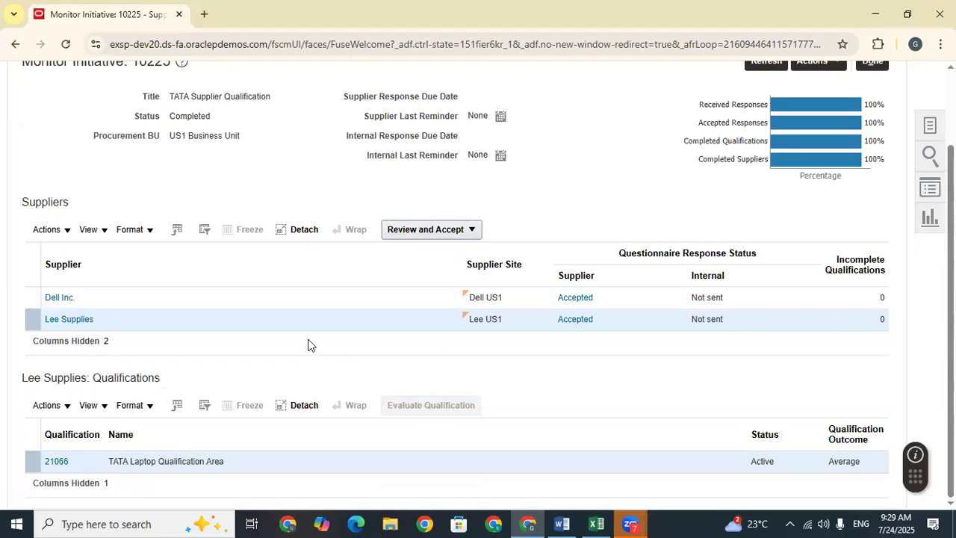
pyautogui.click(62, 321)
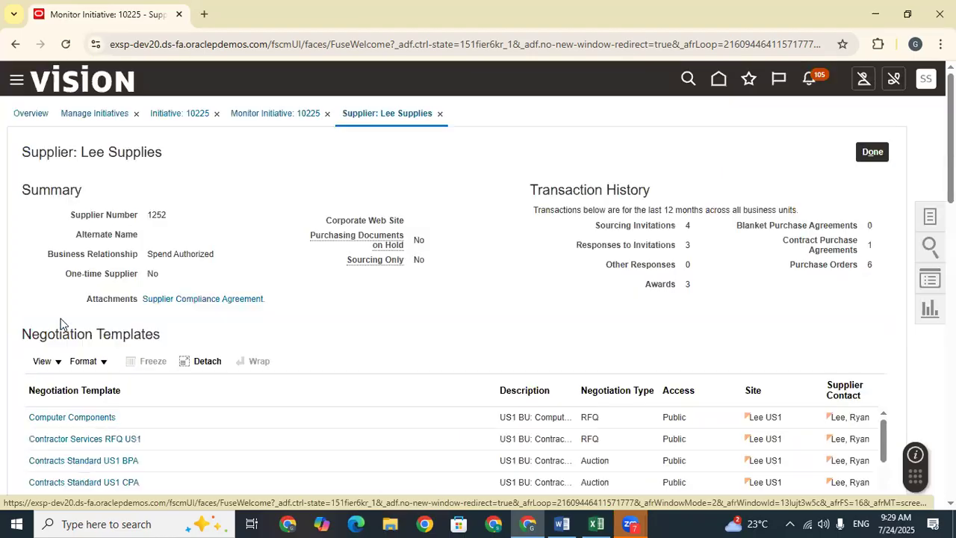
pyautogui.moveTo(555, 185); pyautogui.dragTo(607, 234)
pyautogui.click(693, 226)
pyautogui.click(704, 260)
pyautogui.doubleClick(619, 264)
pyautogui.click(609, 266)
pyautogui.moveTo(706, 289); pyautogui.dragTo(595, 291)
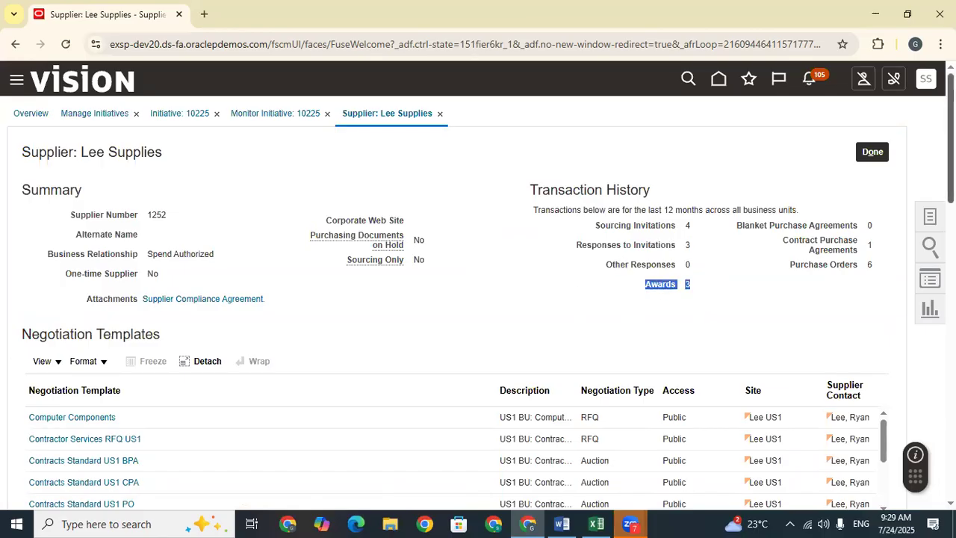
pyautogui.scroll(-5, 732, 147)
pyautogui.scroll(-6, 486, 288)
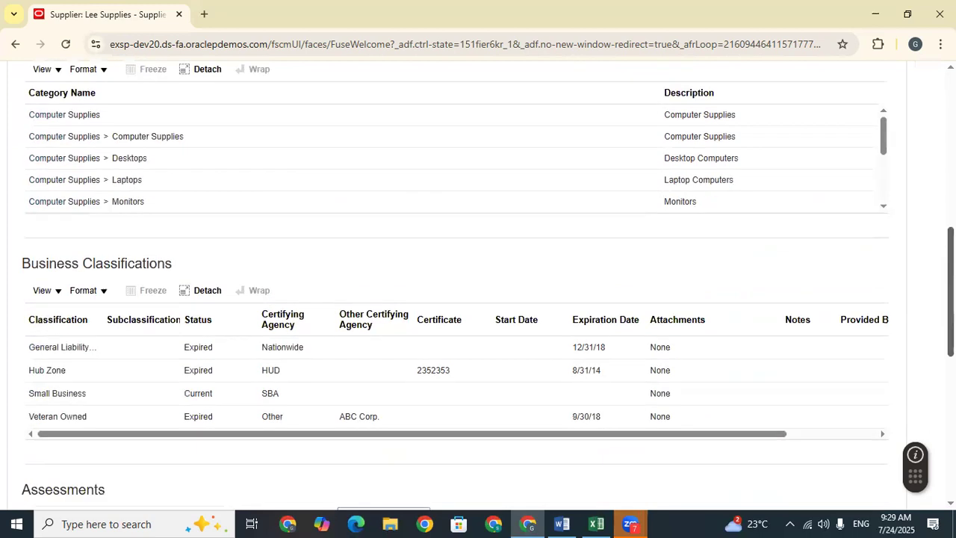
pyautogui.scroll(-1, 760, 357)
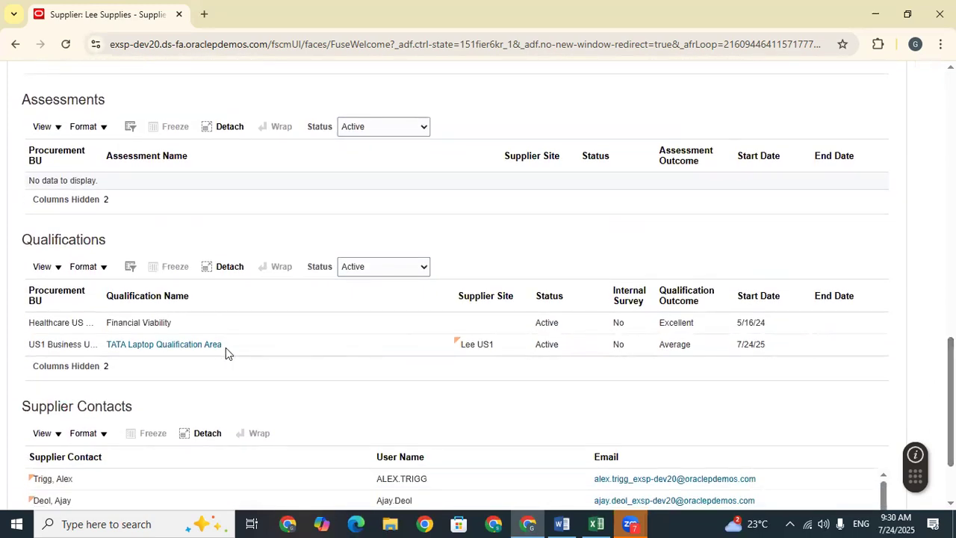
pyautogui.scroll(-1, 218, 354)
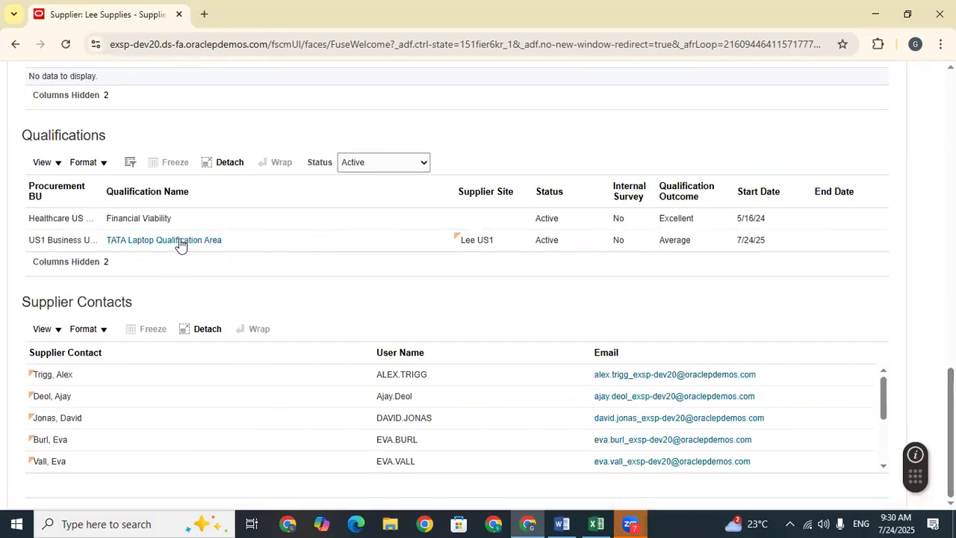
pyautogui.moveTo(951, 396); pyautogui.dragTo(951, 93)
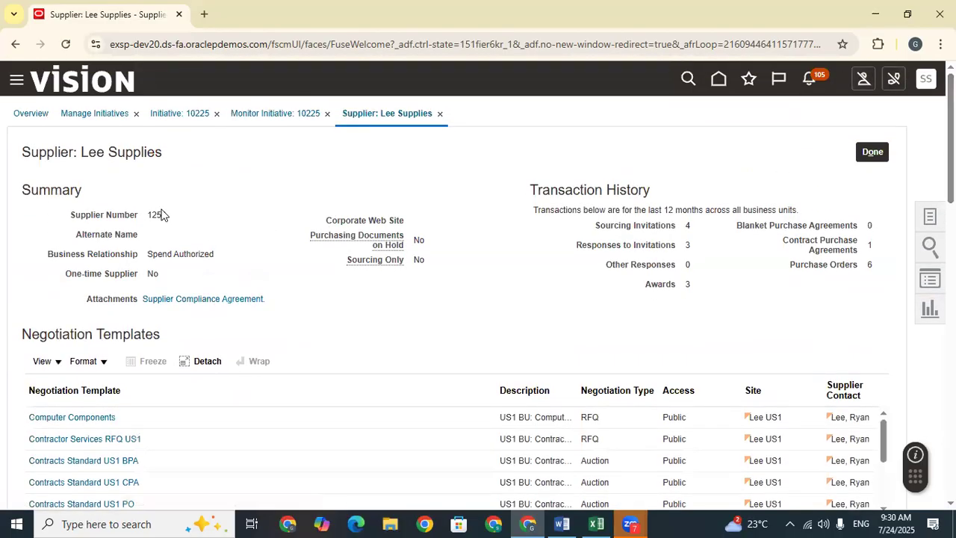
pyautogui.click(876, 152)
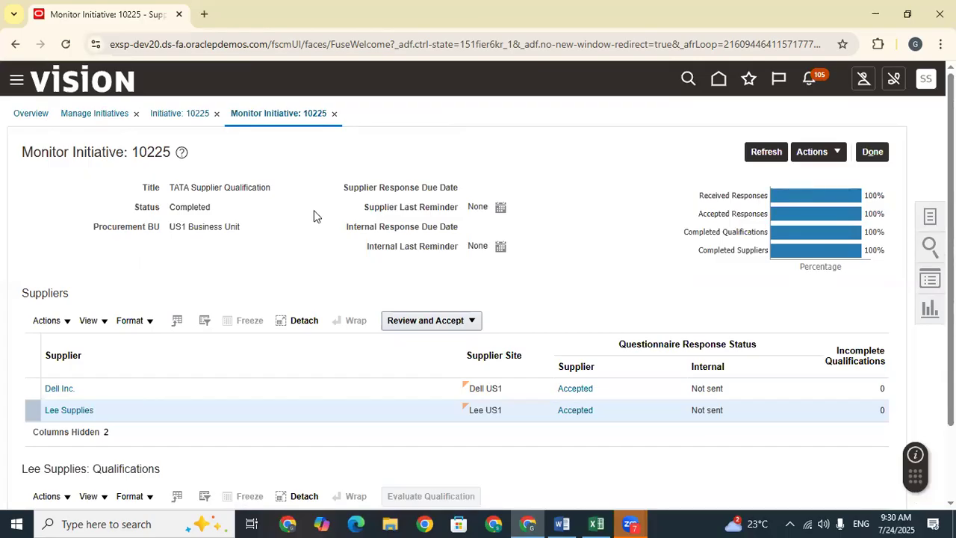
# Step: Refresh the monitor, then return to Initiative 10225's page listing Dell Inc. and Lee Supplies
pyautogui.moveTo(279, 191); pyautogui.dragTo(171, 190)
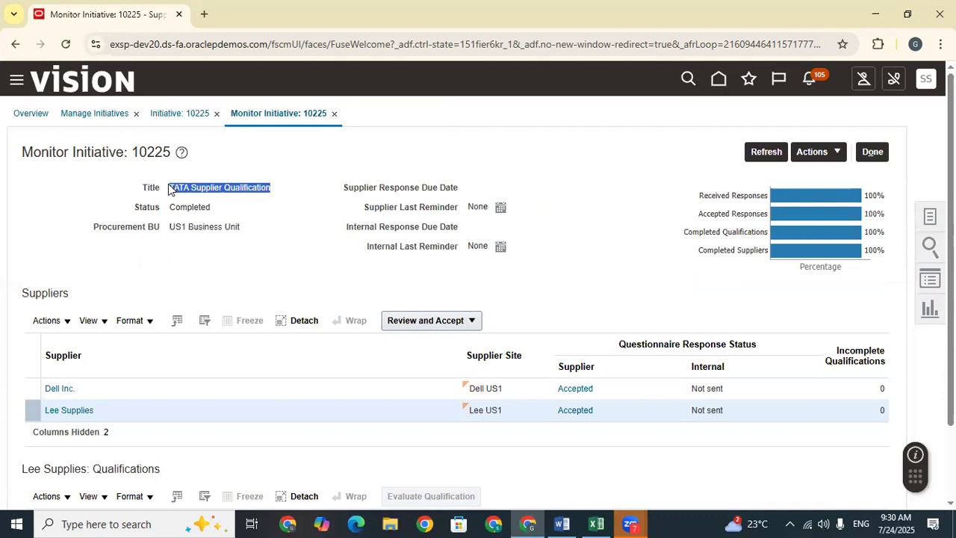
pyautogui.click(759, 154)
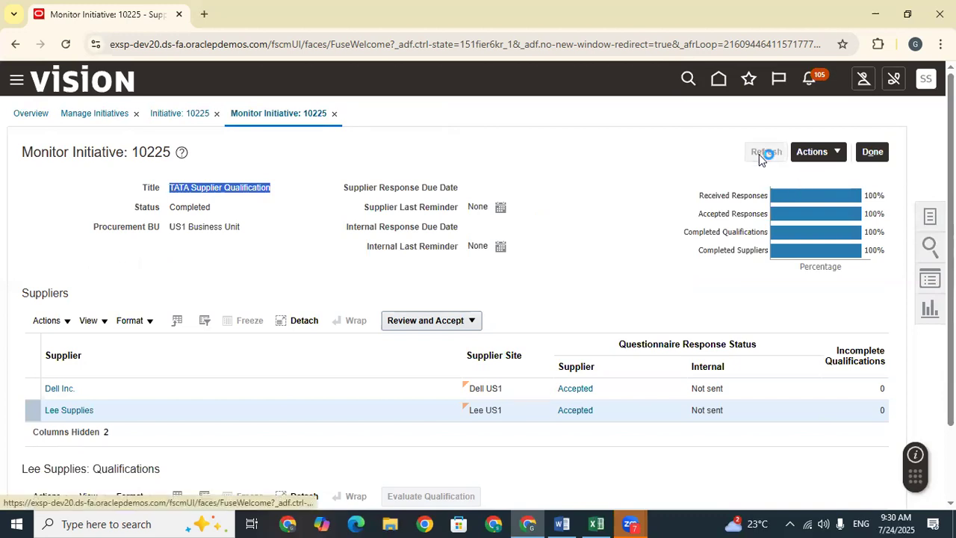
pyautogui.click(823, 153)
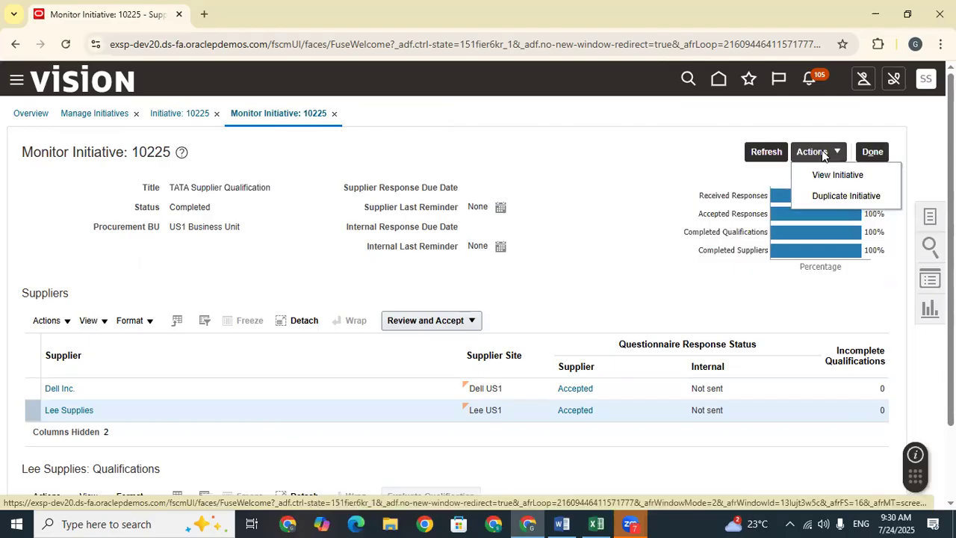
pyautogui.click(870, 152)
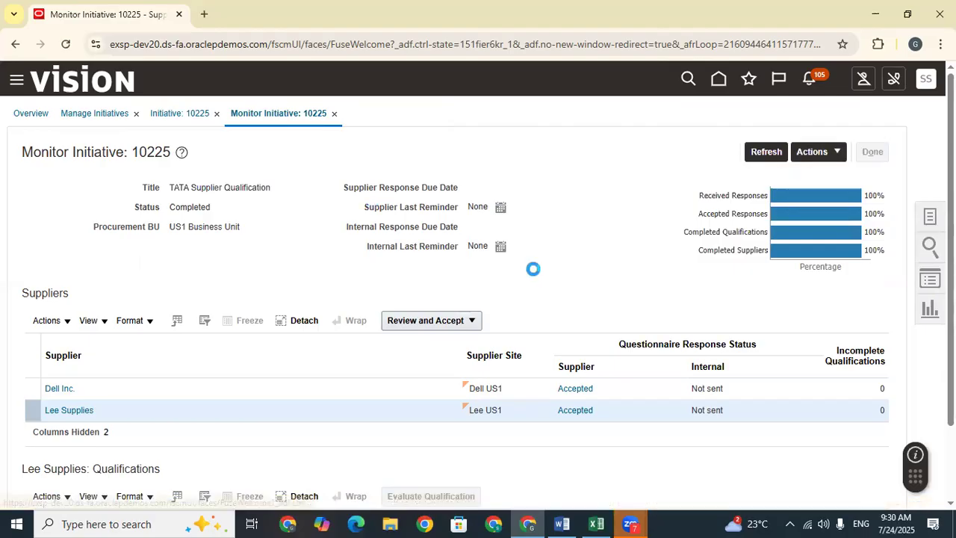
pyautogui.scroll(-1, 508, 247)
pyautogui.scroll(-5, 386, 318)
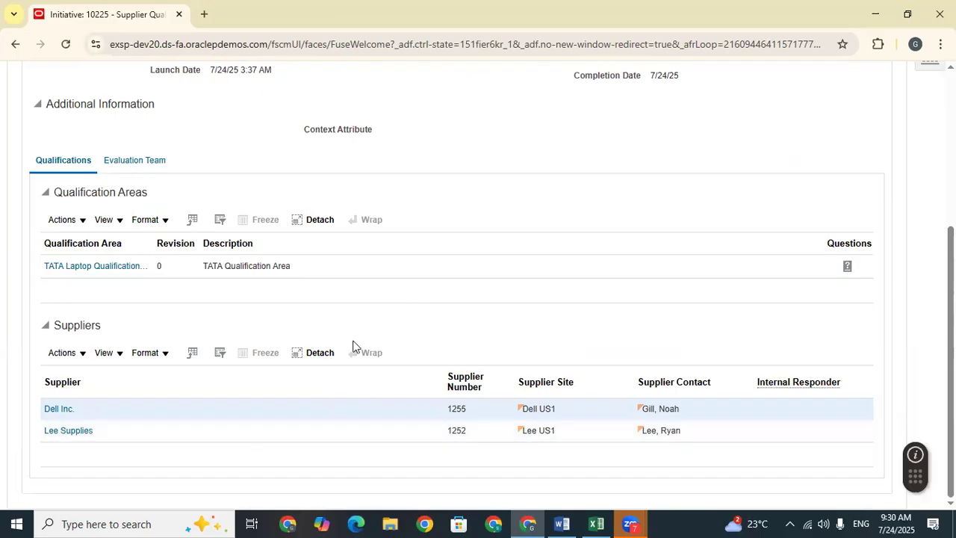
pyautogui.scroll(3, 370, 332)
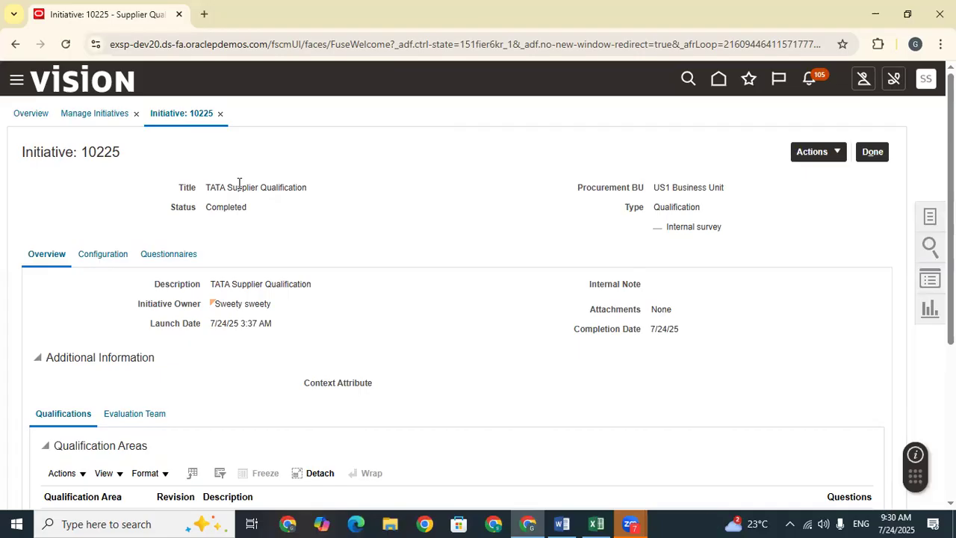
# Step: Return to the April Demo SHeet workbook and check the initiative 10225 entries in column B of Train Doc
pyautogui.click(596, 523)
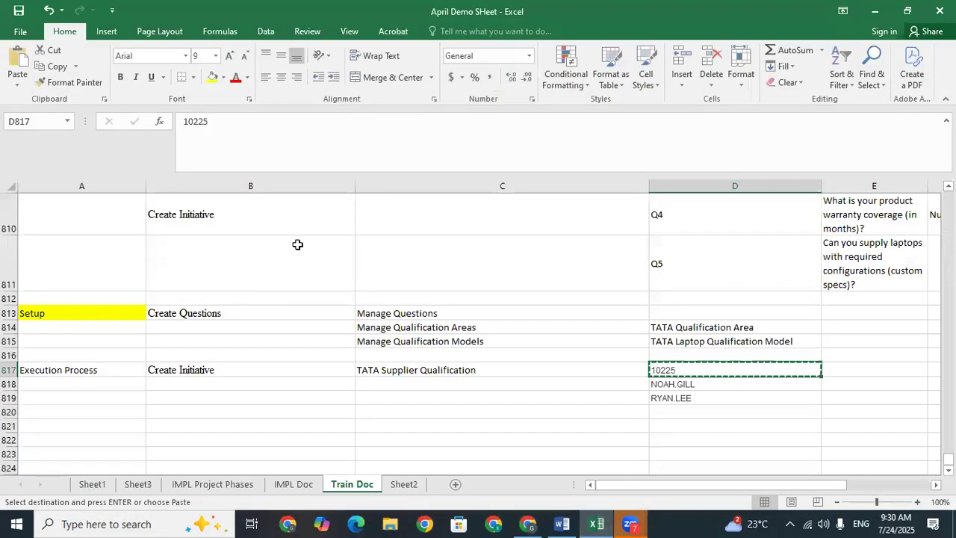
pyautogui.click(184, 314)
pyautogui.click(184, 369)
pyautogui.click(184, 398)
pyautogui.click(185, 441)
pyautogui.click(191, 397)
pyautogui.click(192, 370)
pyautogui.click(192, 341)
pyautogui.click(194, 314)
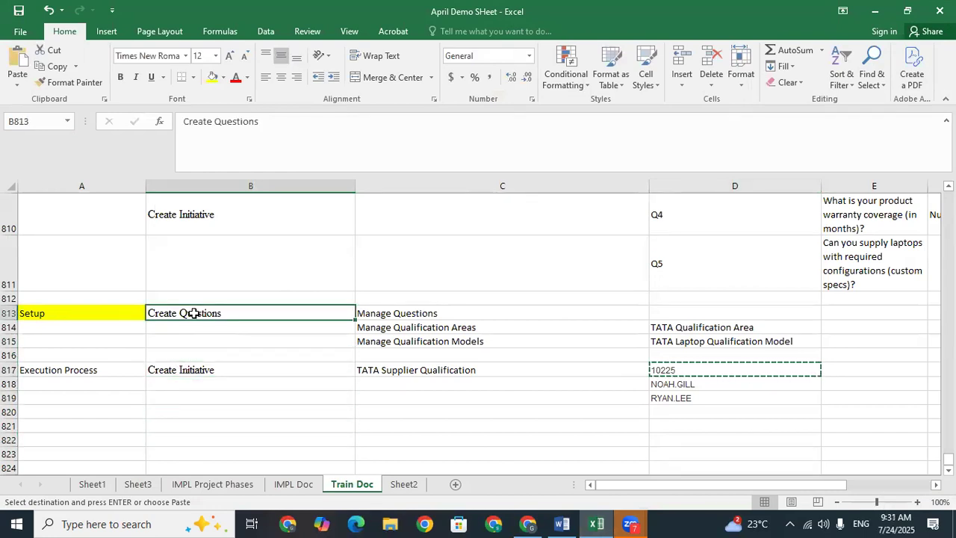